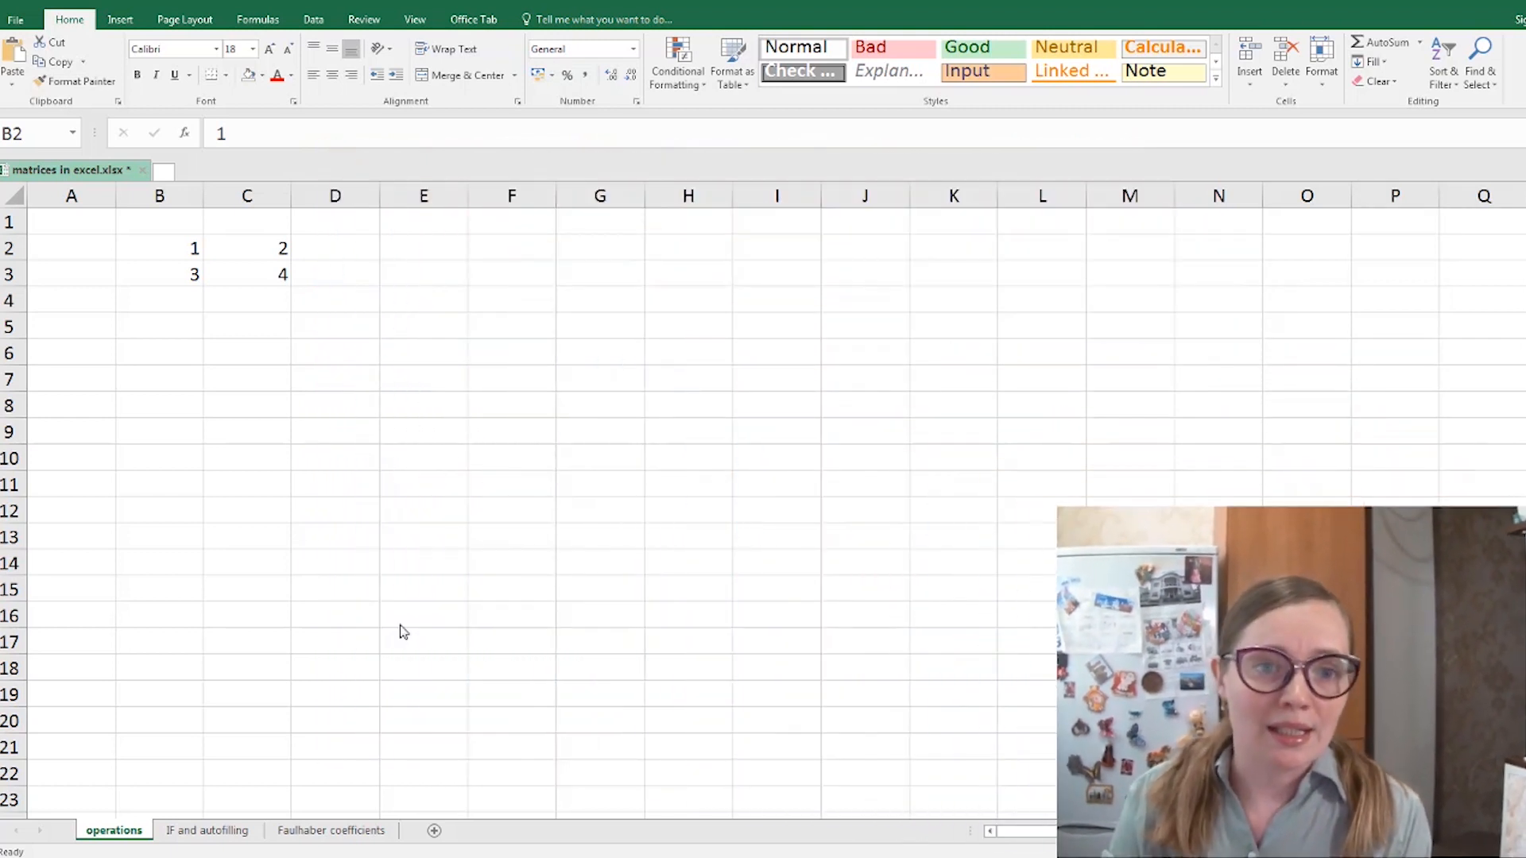
- Examine the individual entries of the 2×2 matrix in B2:C3 on the operations sheet
left_click(128, 835)
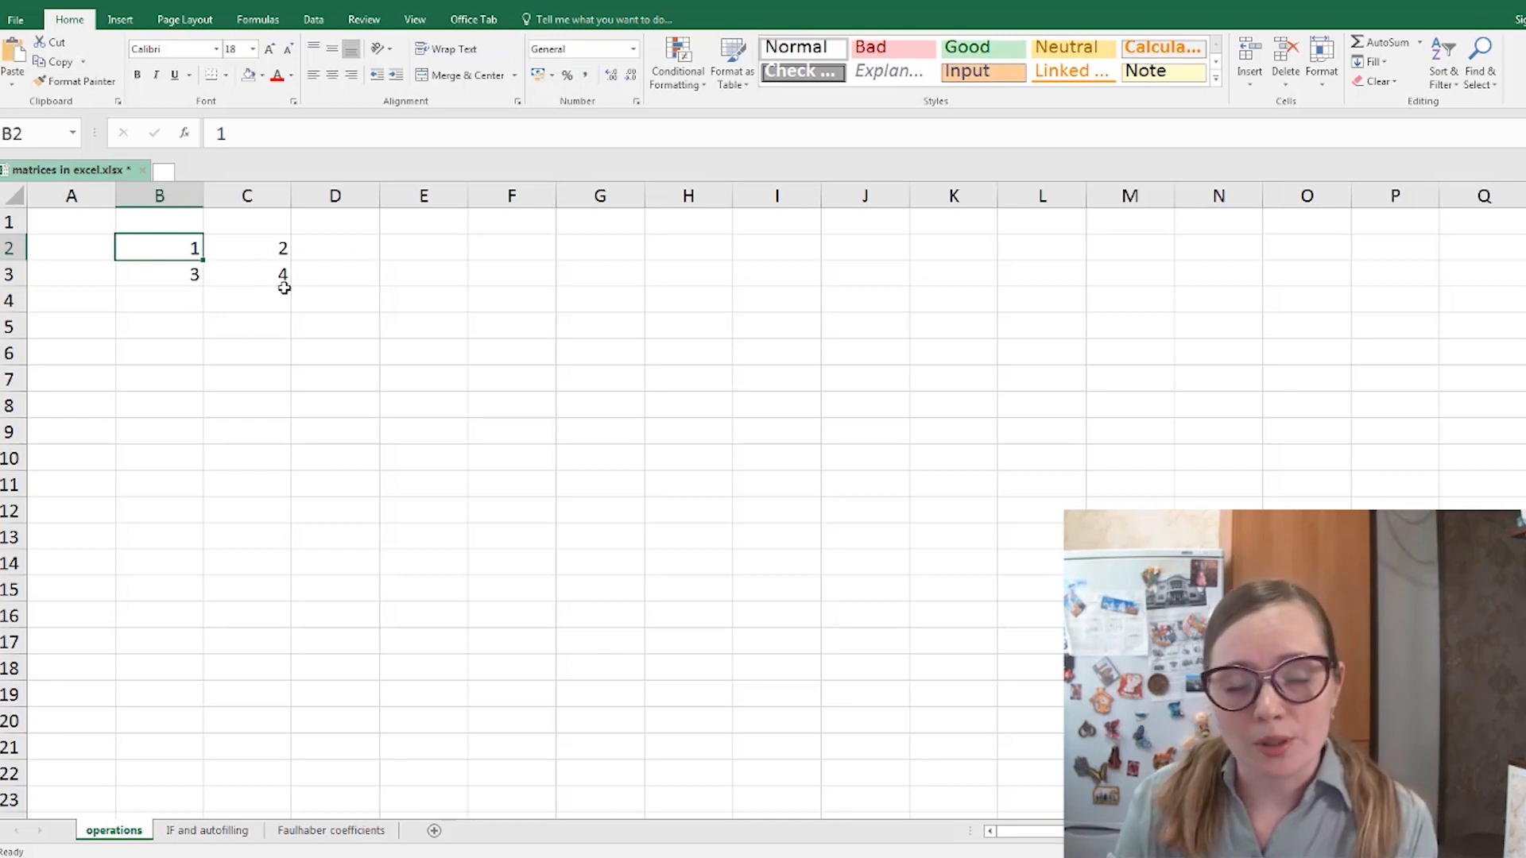
left_click(288, 291)
left_click(190, 248)
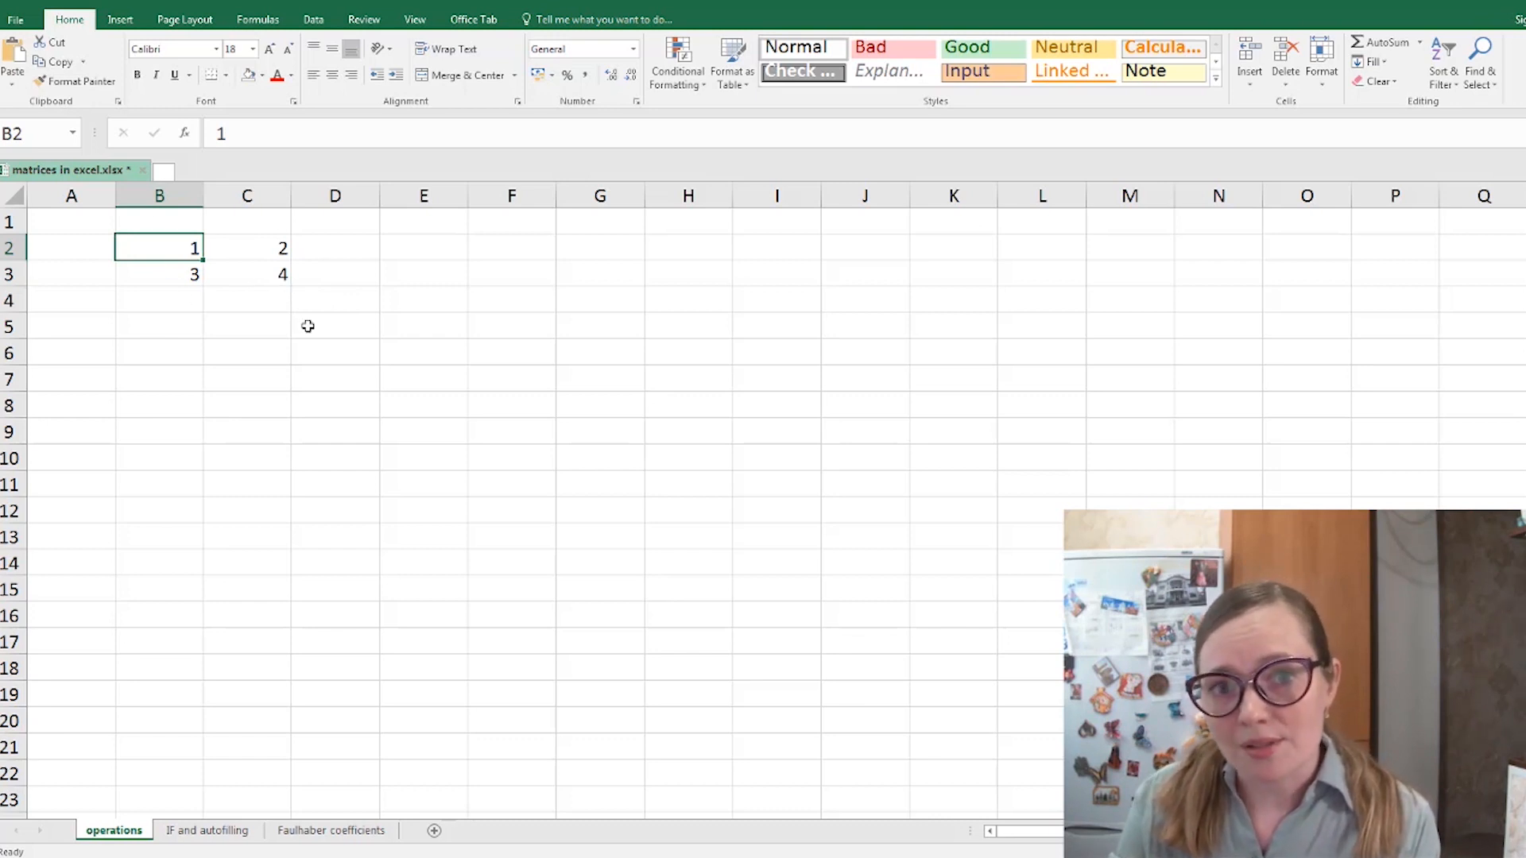
left_click(247, 253)
left_click(266, 274)
left_click(158, 274)
left_click(168, 250)
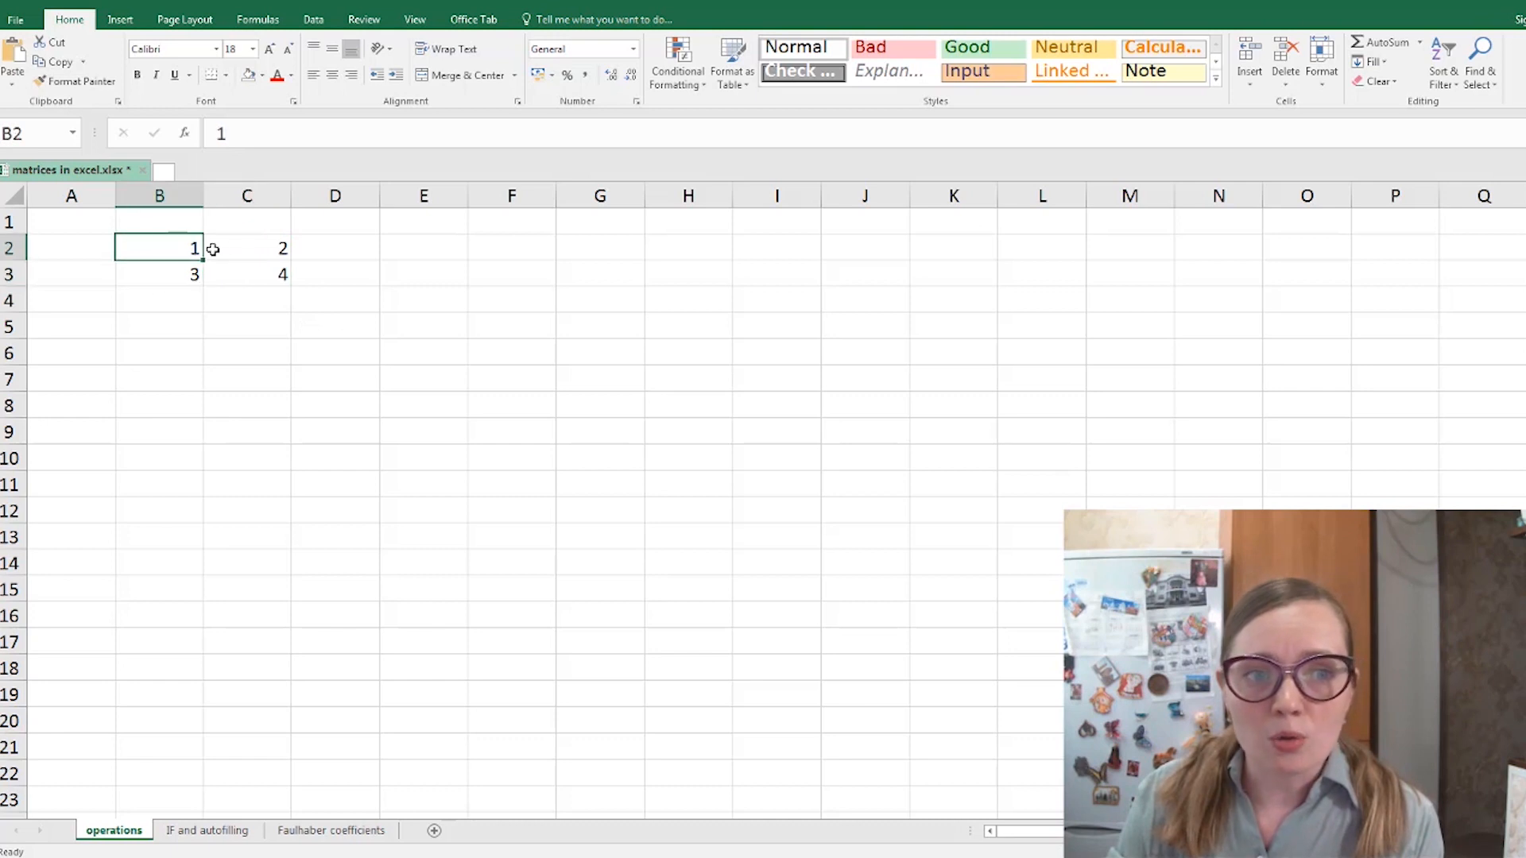
left_click(243, 253)
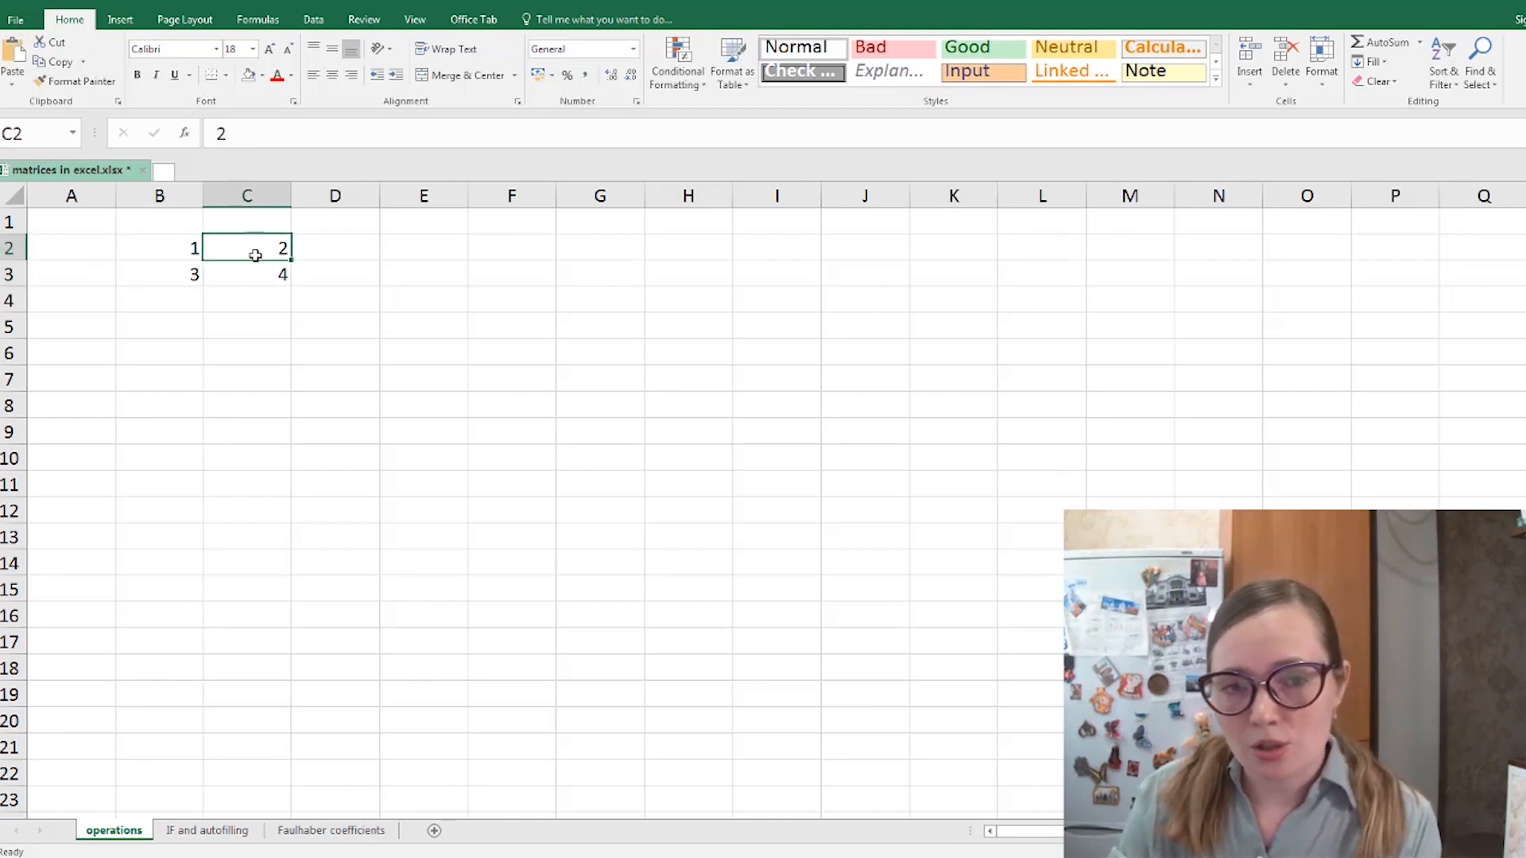
left_click(255, 294)
left_click(249, 270)
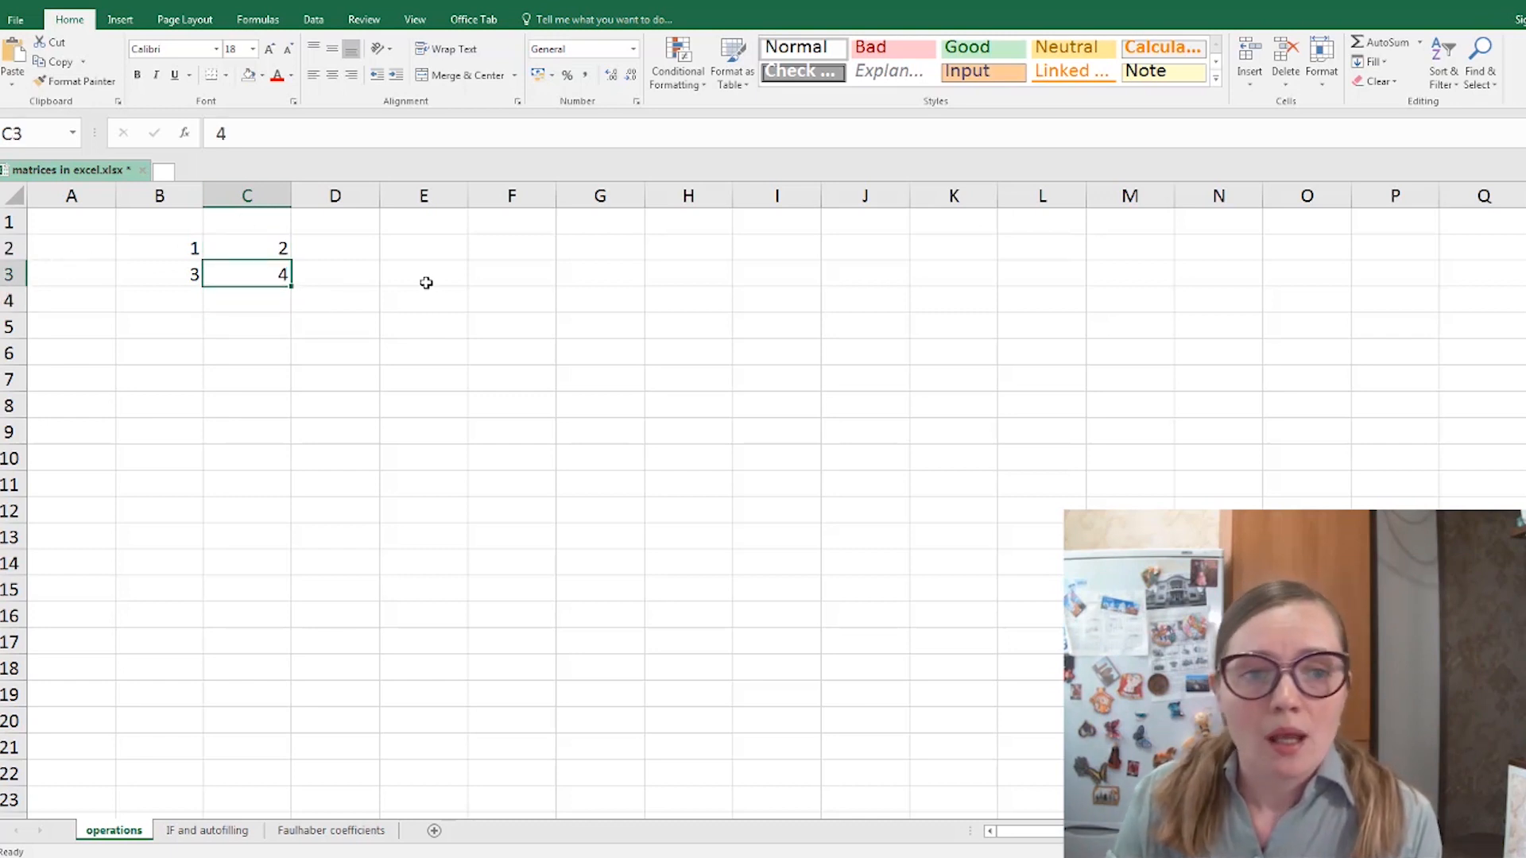
left_click(416, 251)
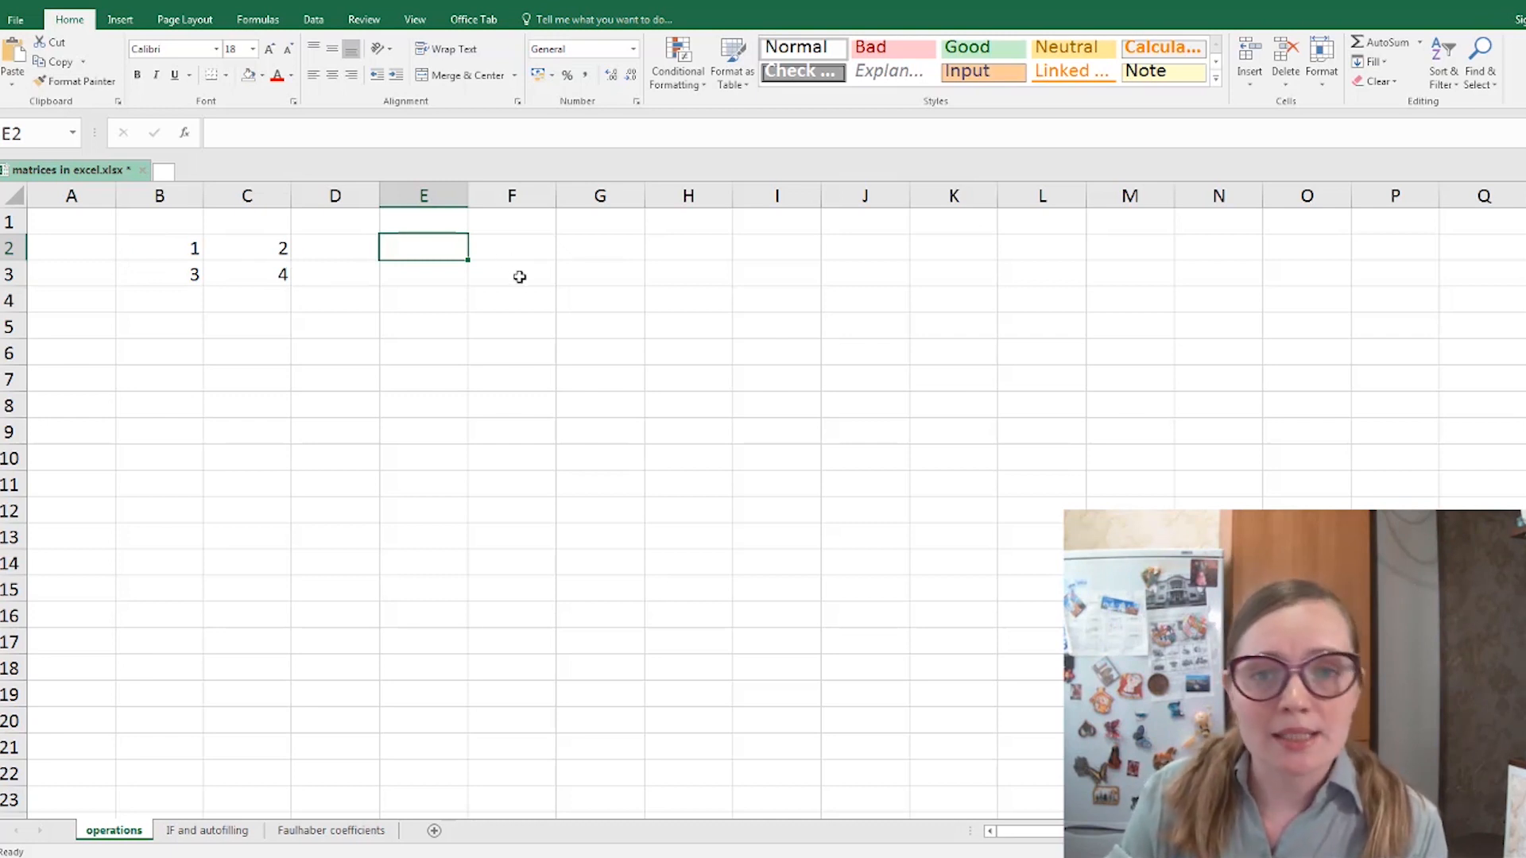
left_click_drag(170, 250, 247, 271)
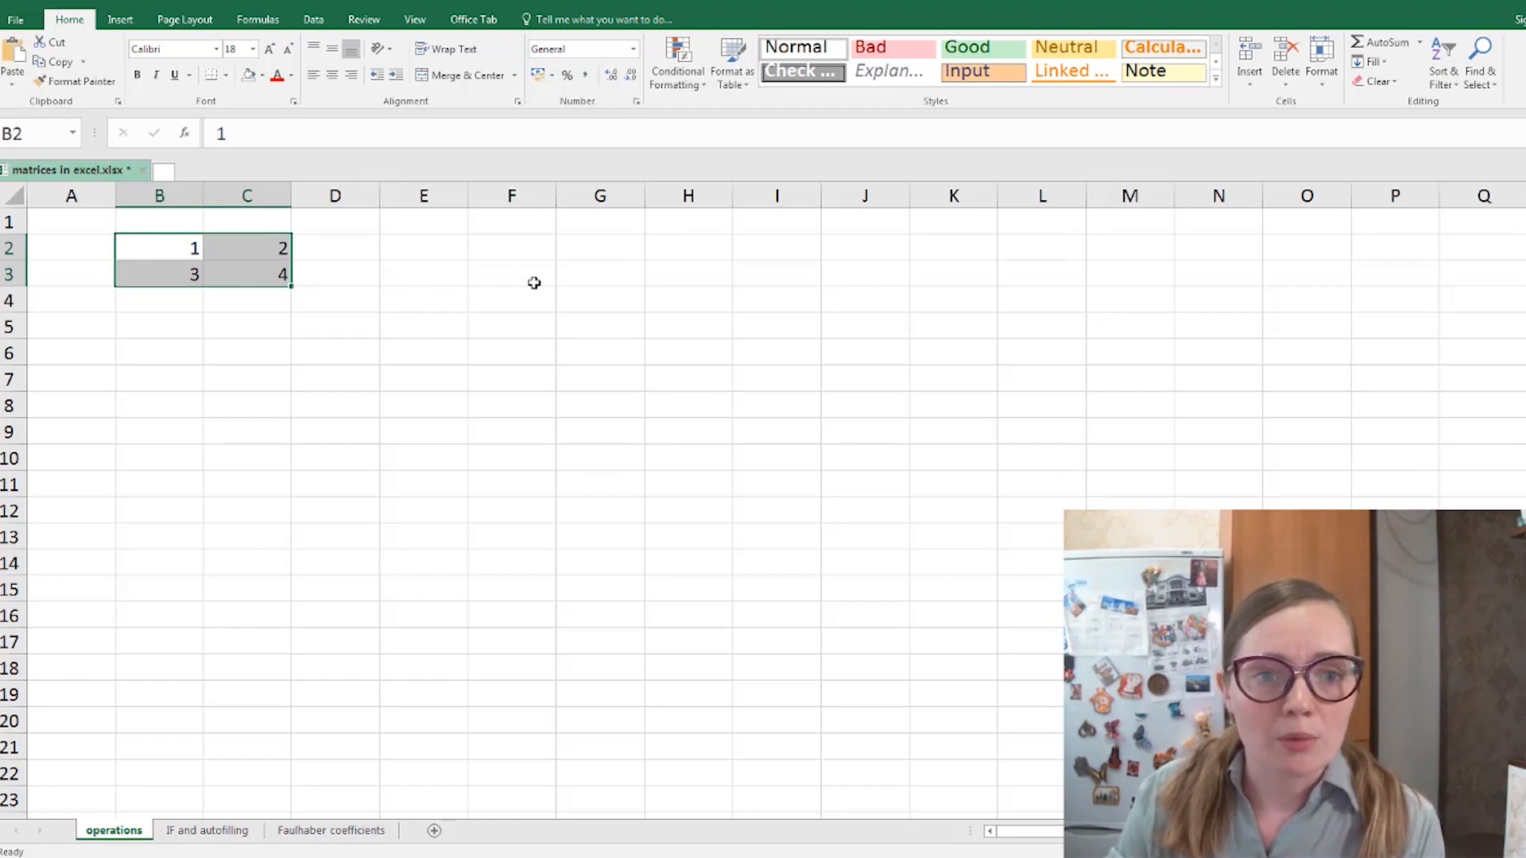
- Copy the matrix into E2:F3 with the array formula =B2:C3
left_click_drag(428, 253, 508, 275)
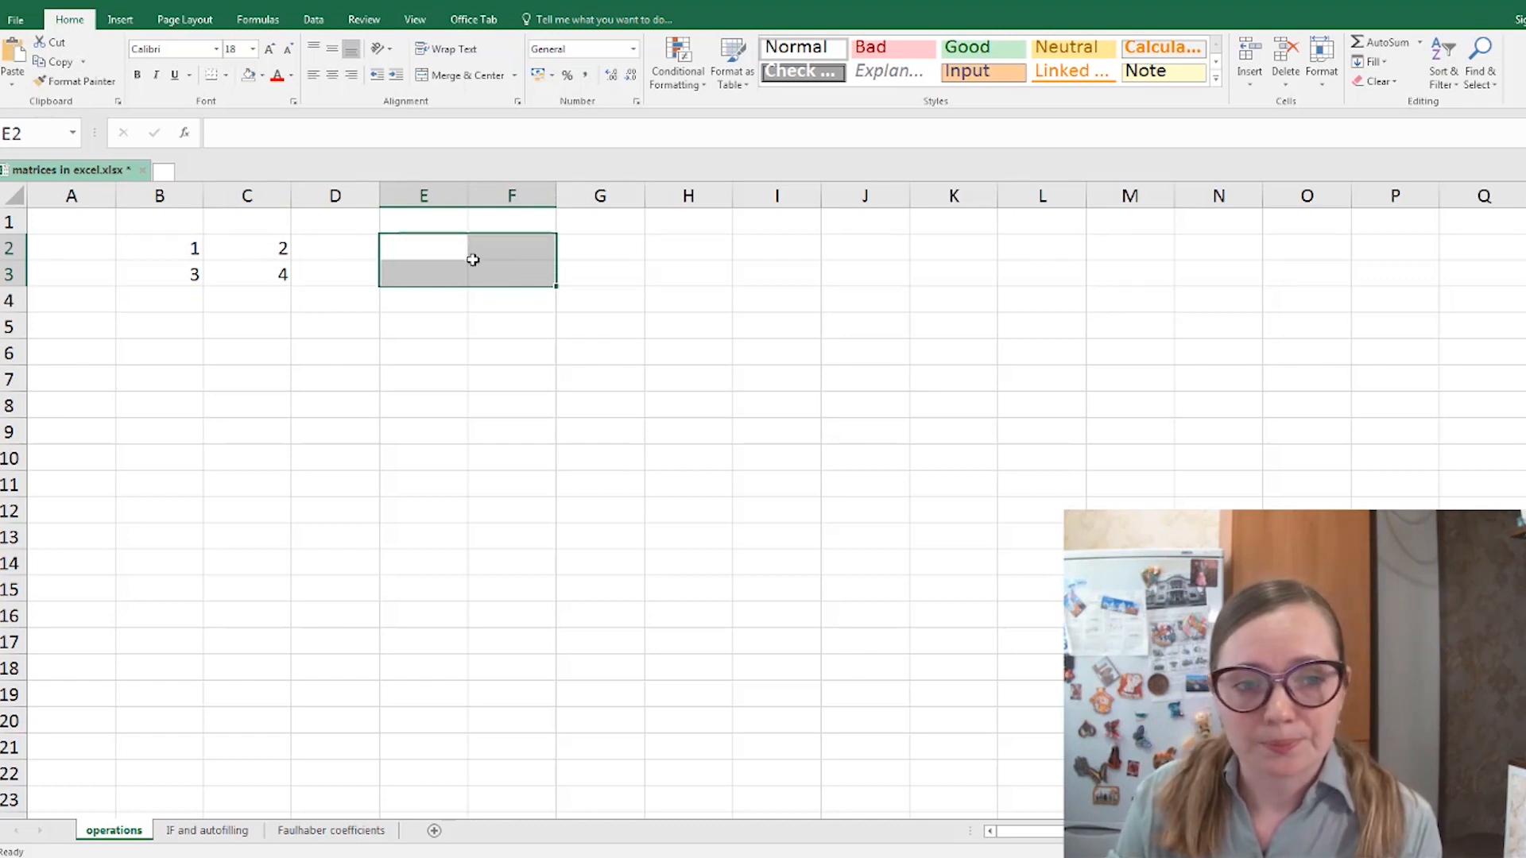
type("=")
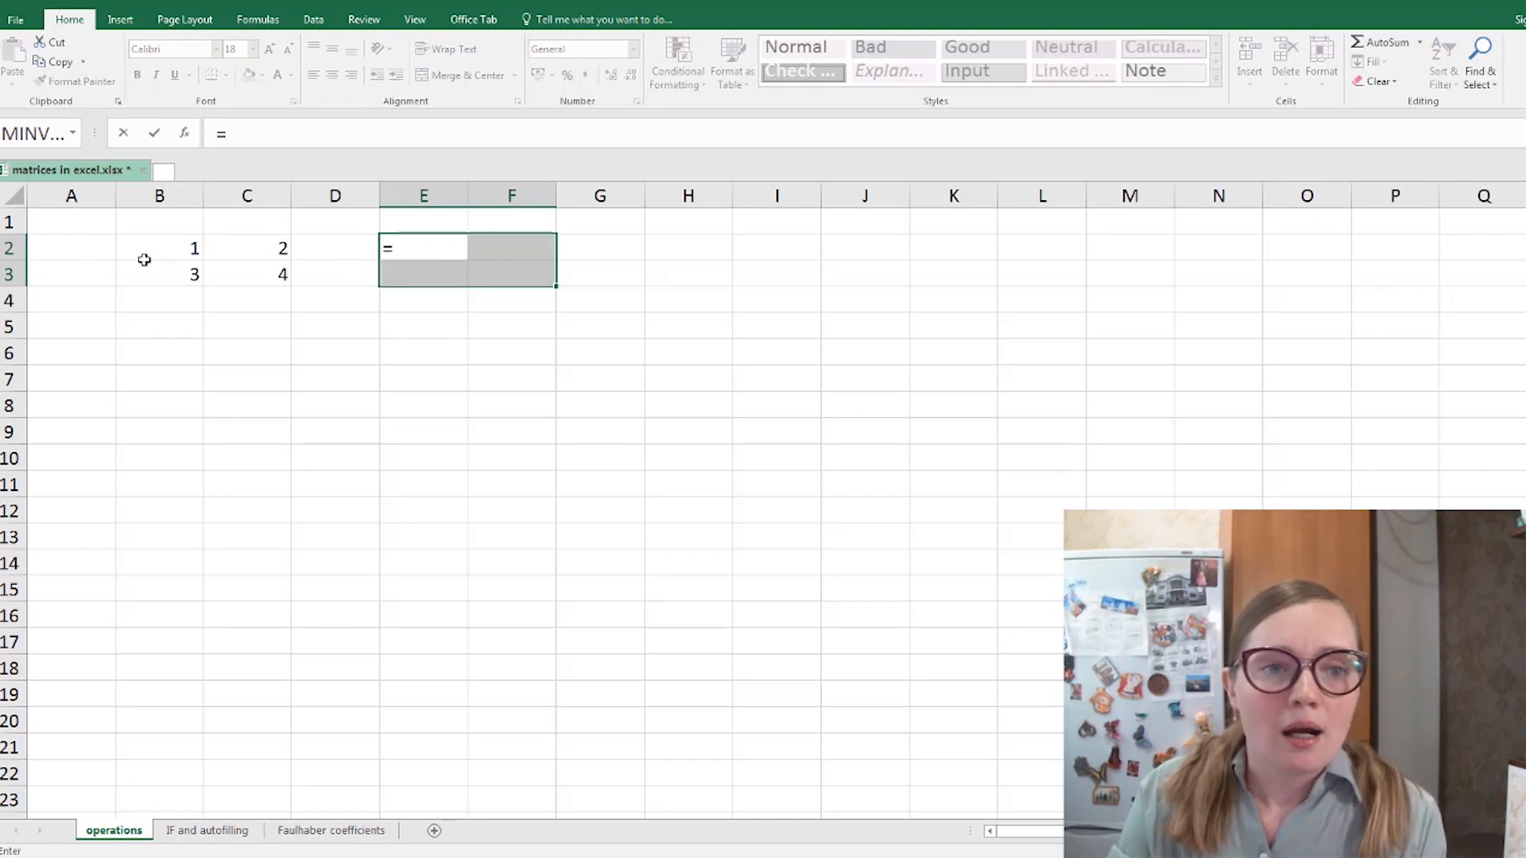
left_click_drag(162, 249, 262, 274)
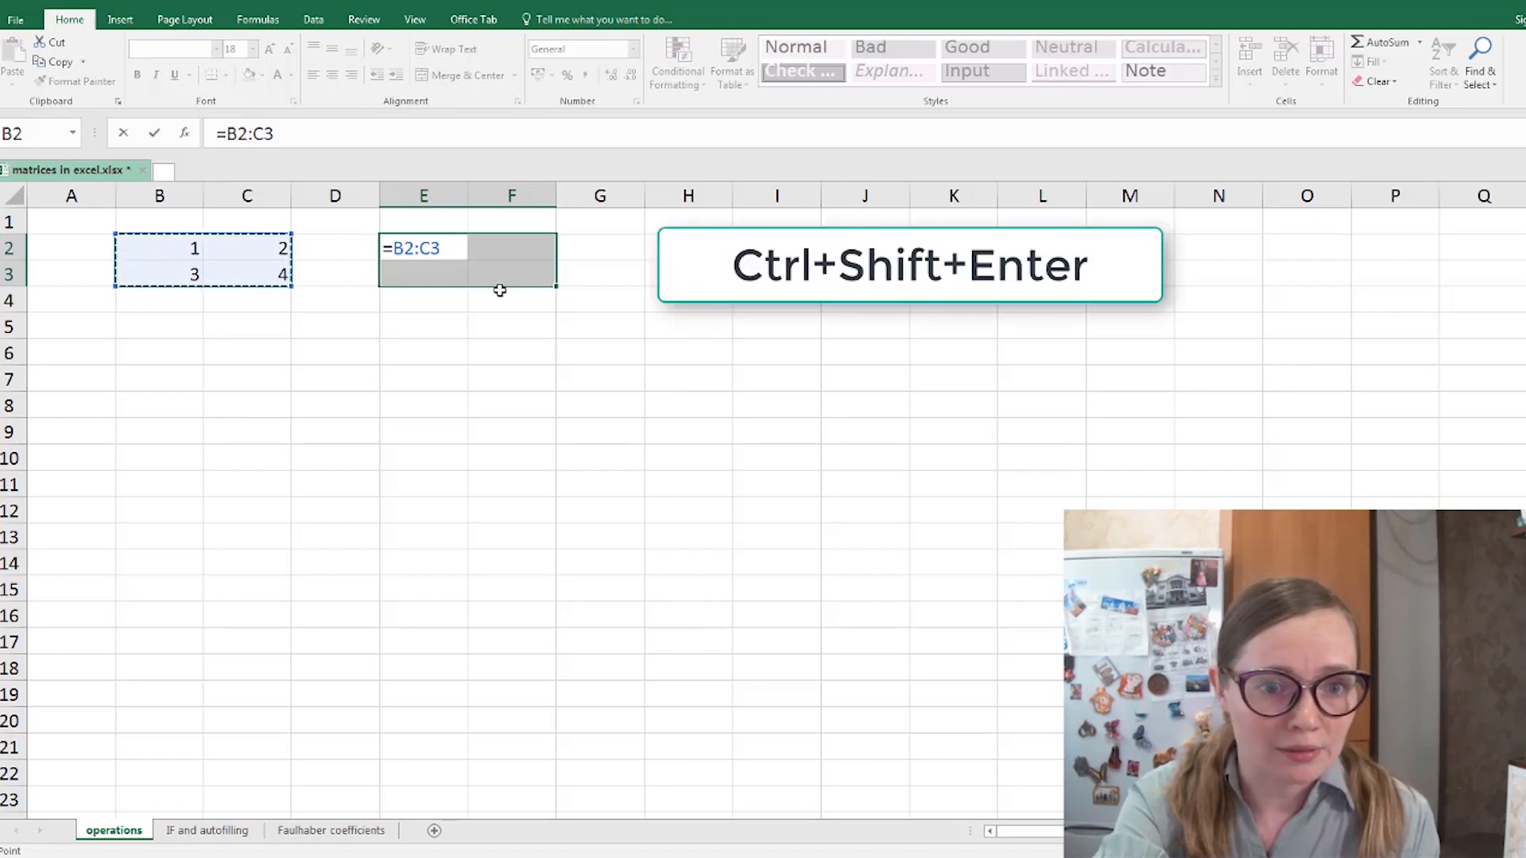
key("ctrl+shift+Return")
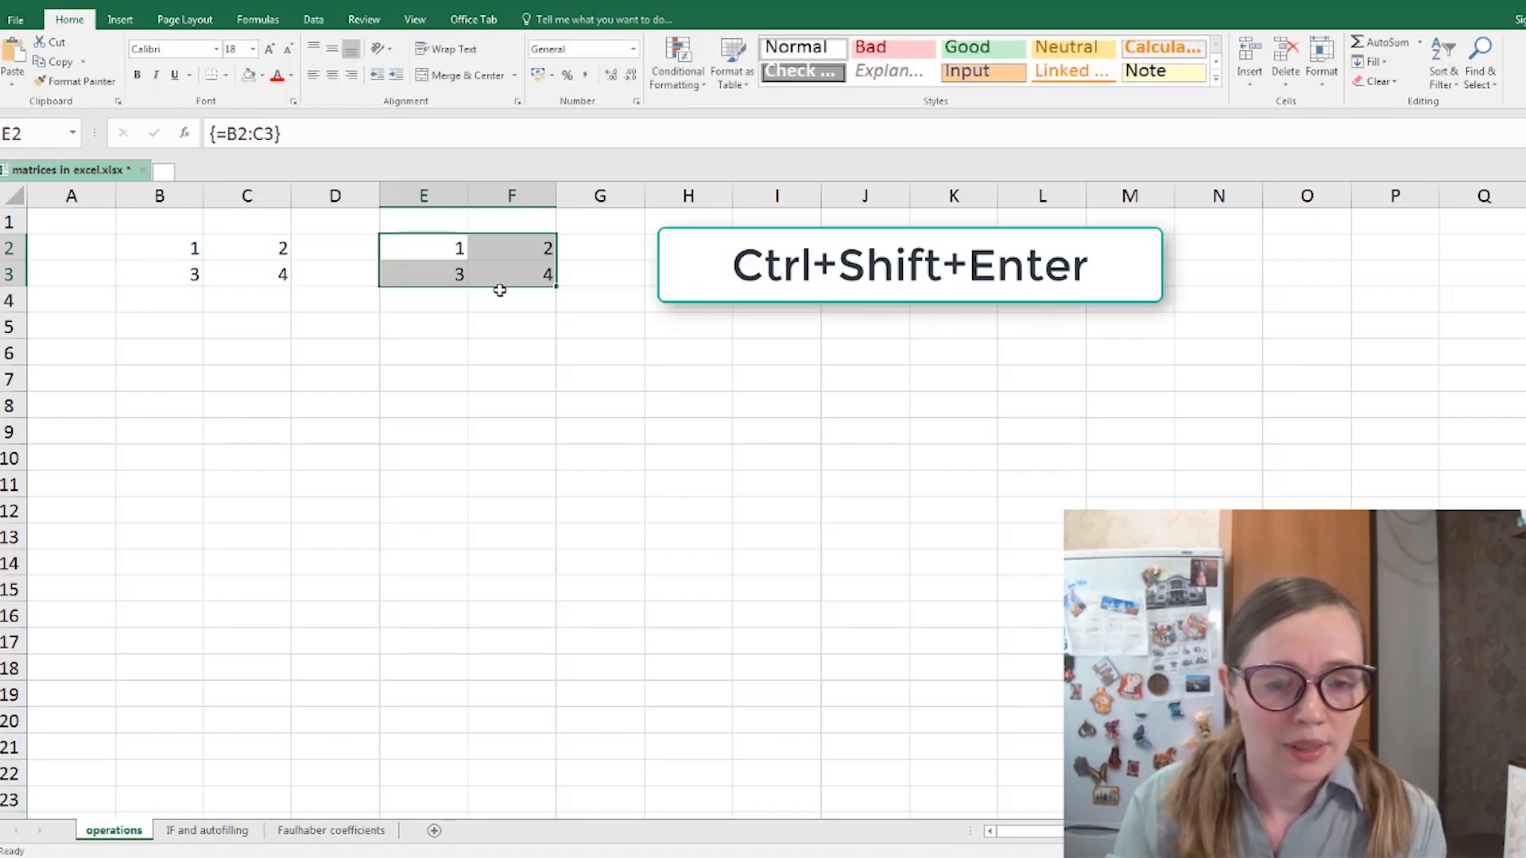
- Inspect the formula behind each cell of the array in E2:F3
left_click(445, 249)
left_click(445, 276)
left_click(504, 274)
left_click(522, 249)
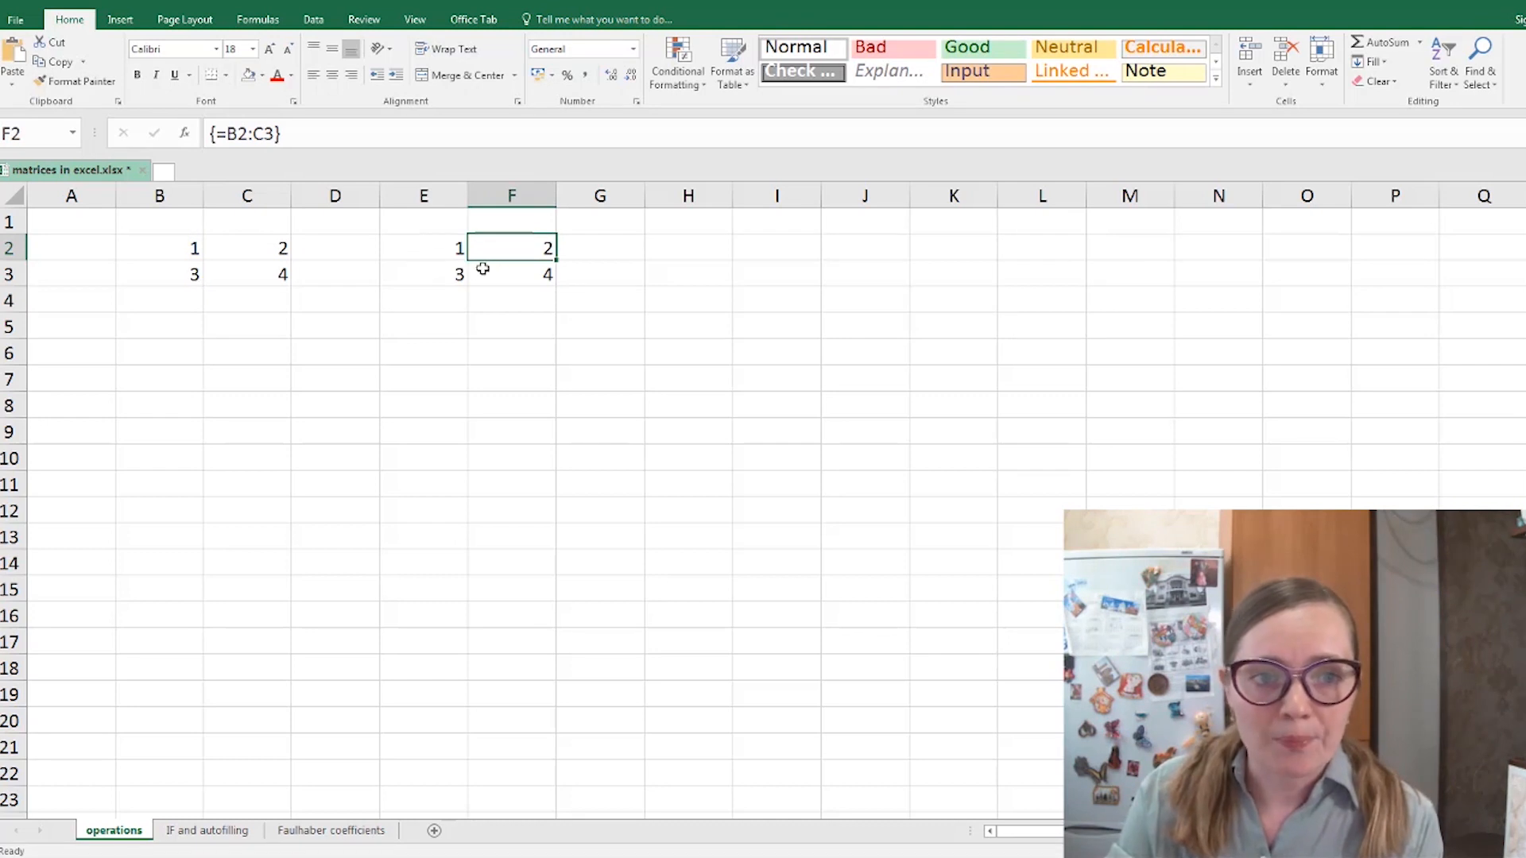
left_click(442, 251)
left_click(450, 274)
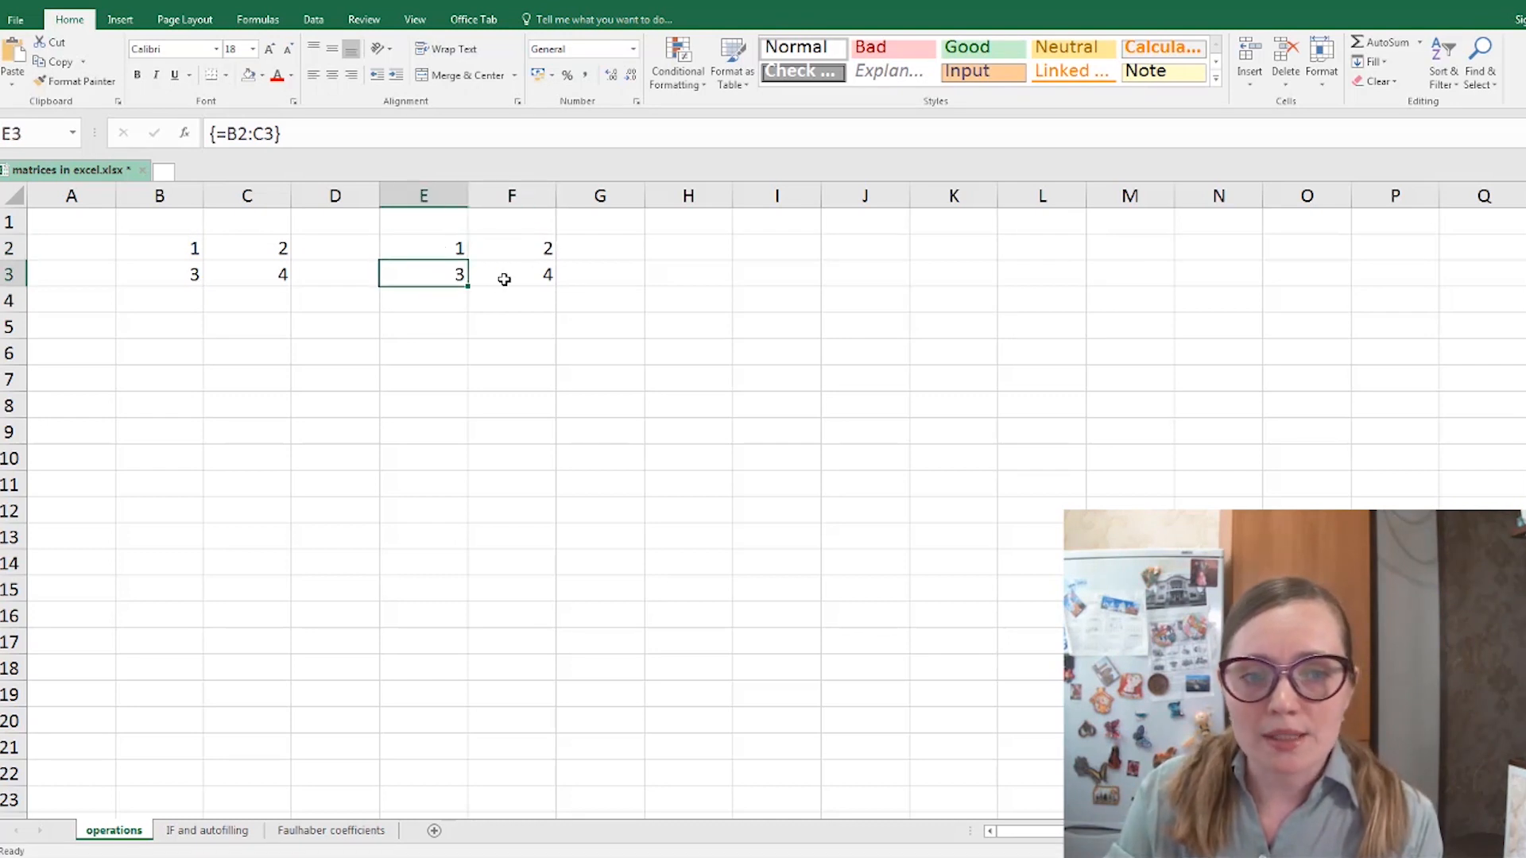
left_click(506, 278)
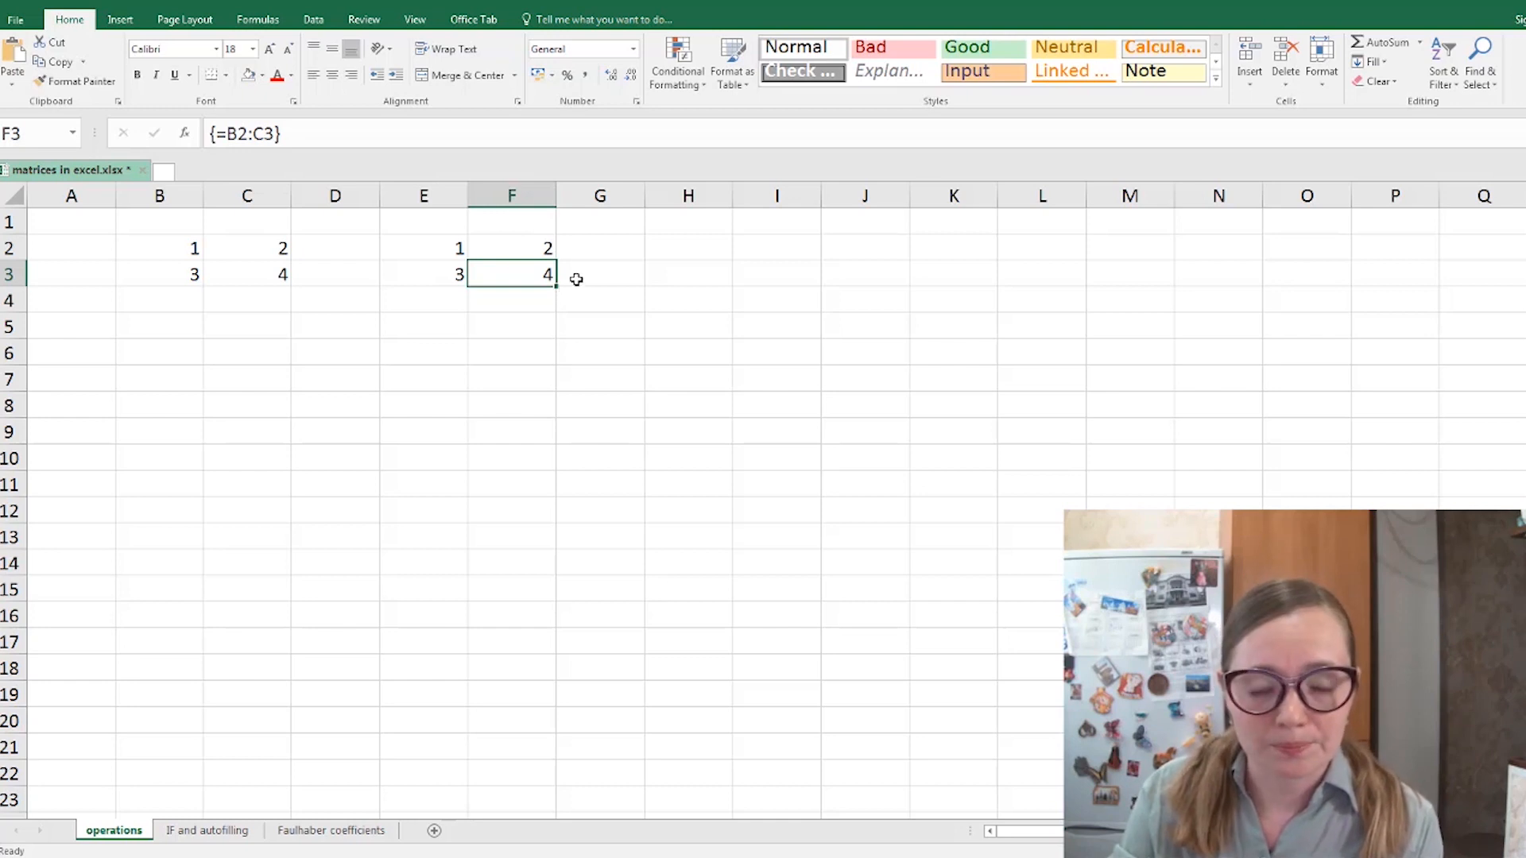
left_click_drag(431, 249, 535, 297)
left_click(599, 323)
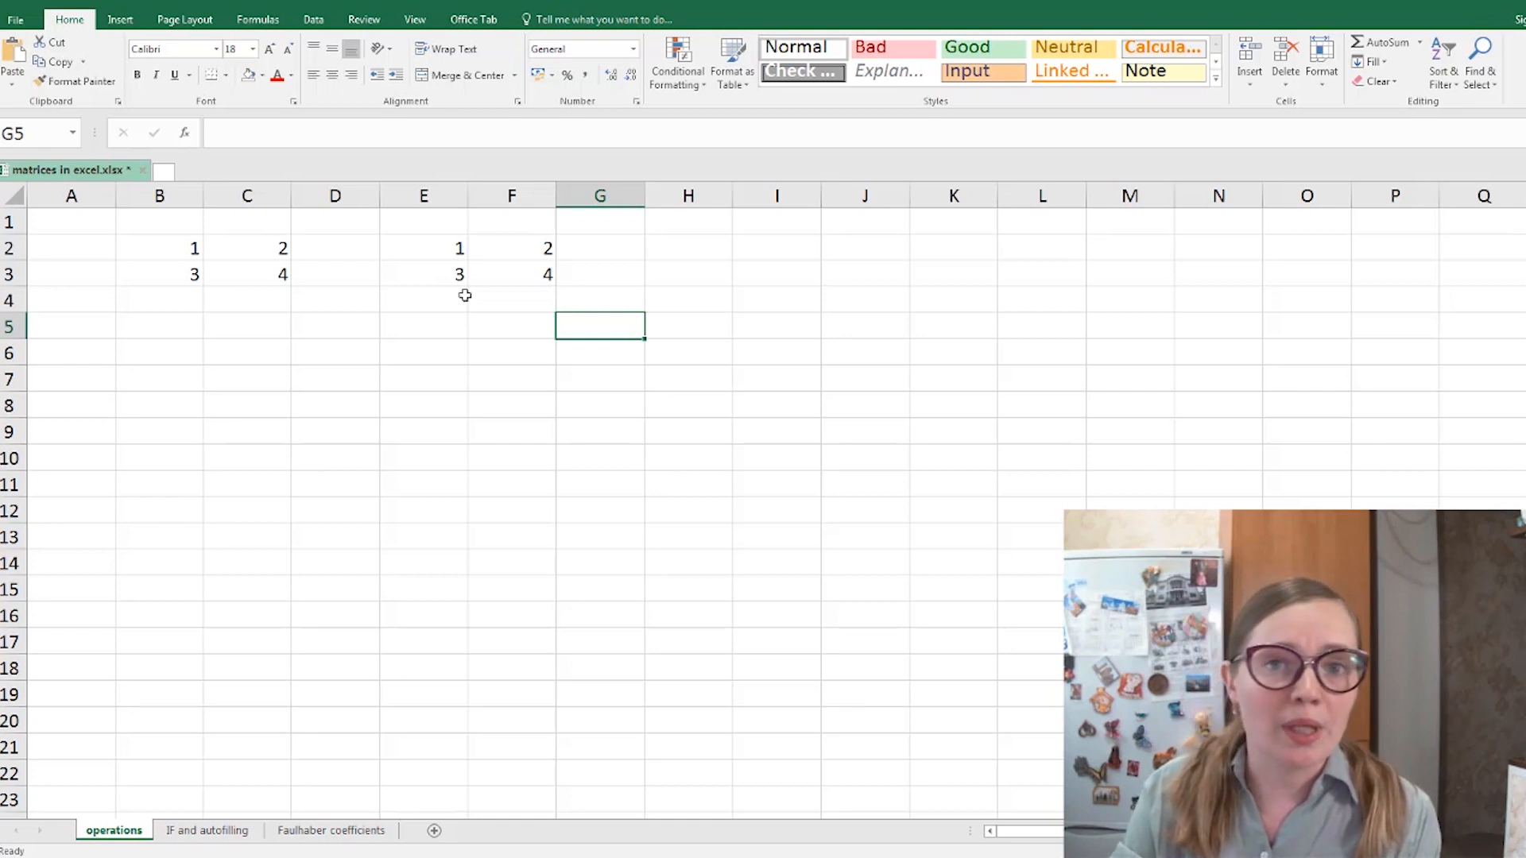
- Enter the label "sum" in cell H1
left_click(705, 249)
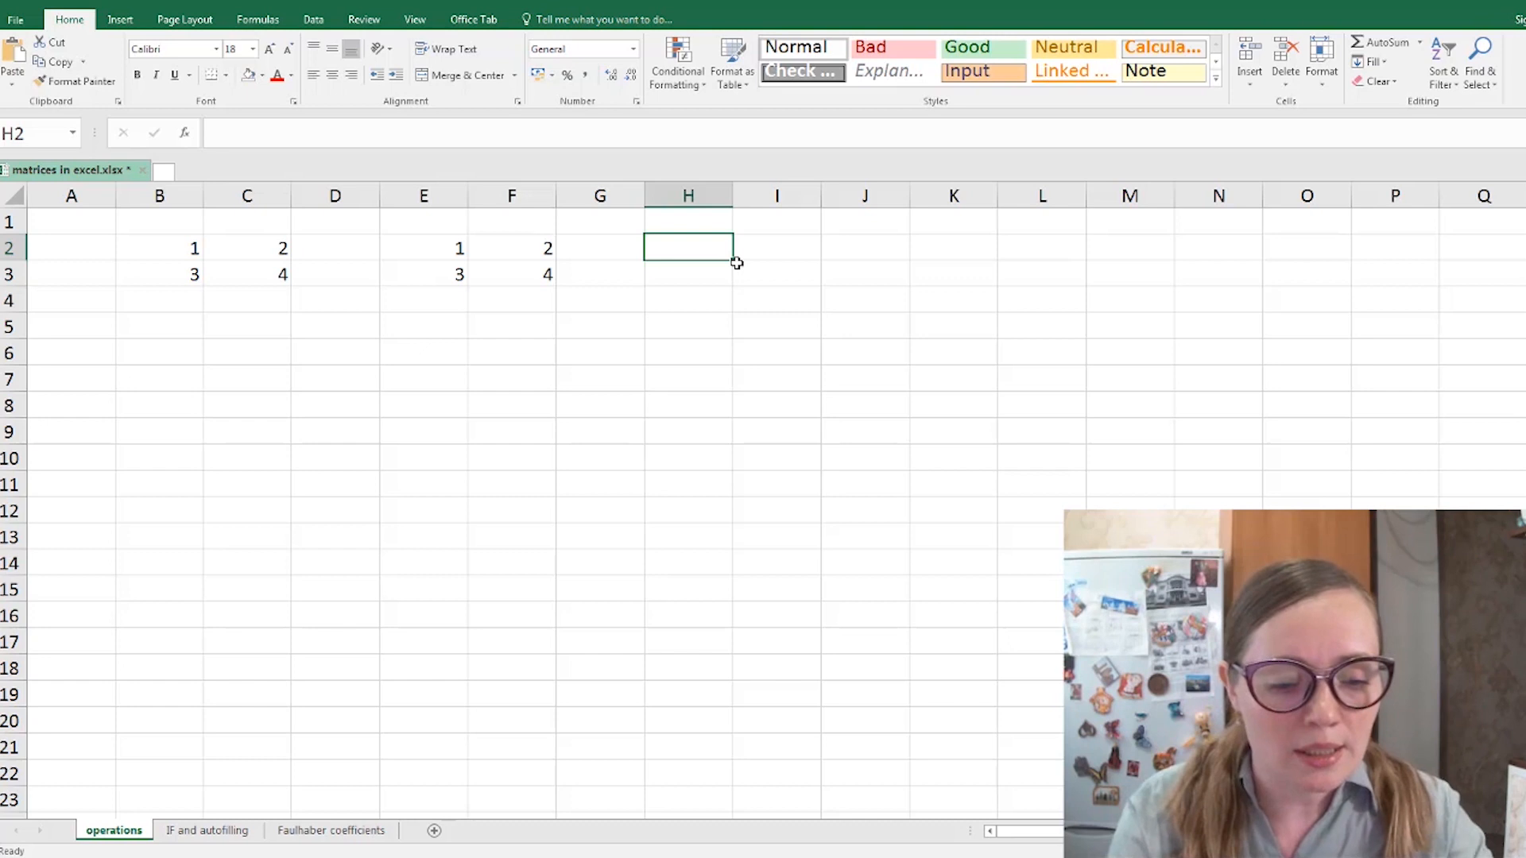
key("Up")
type("su")
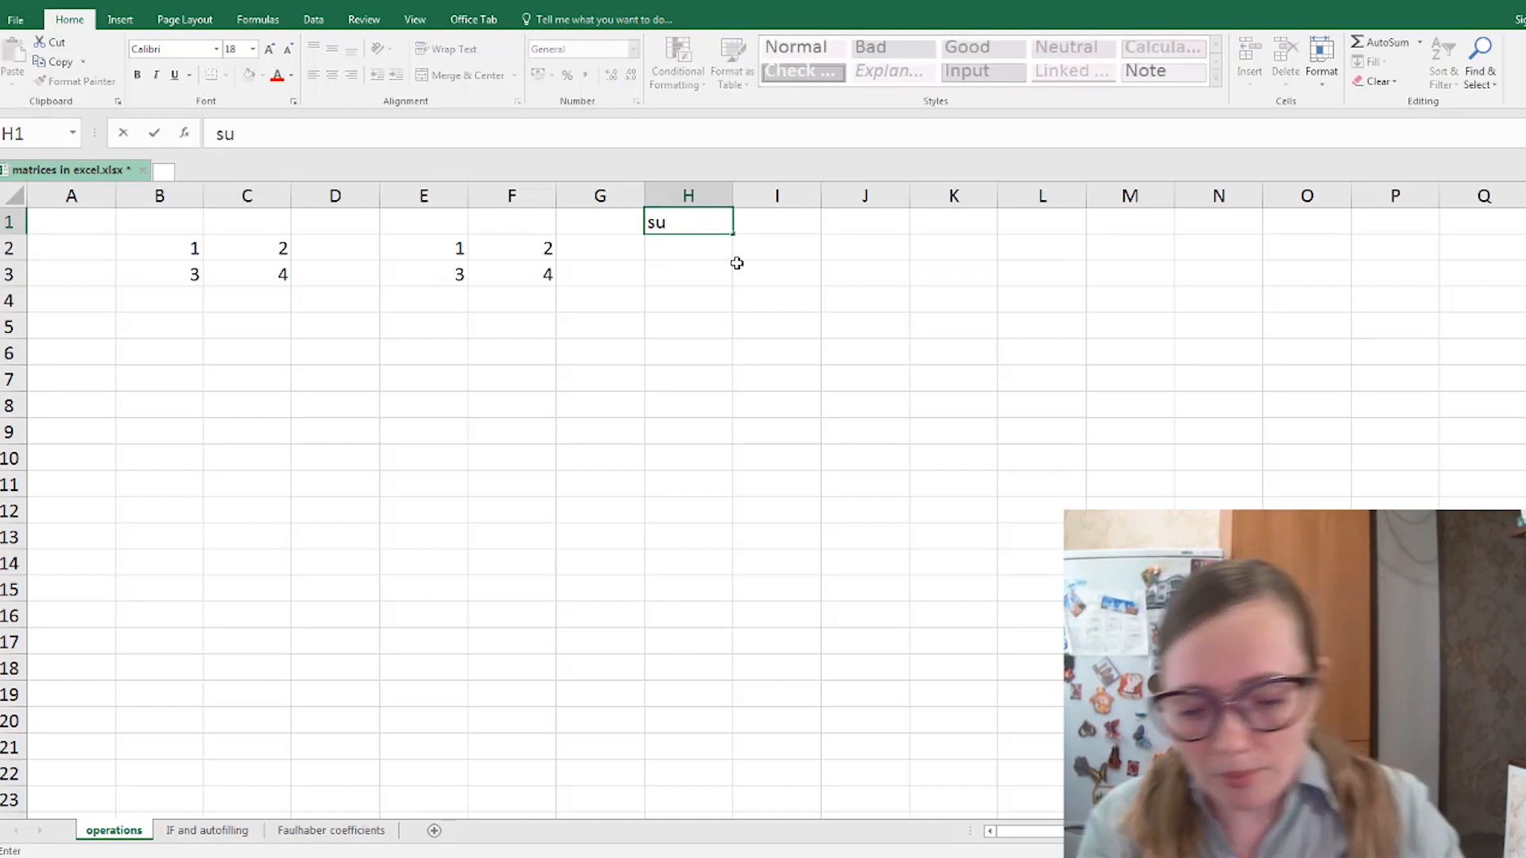
type("m")
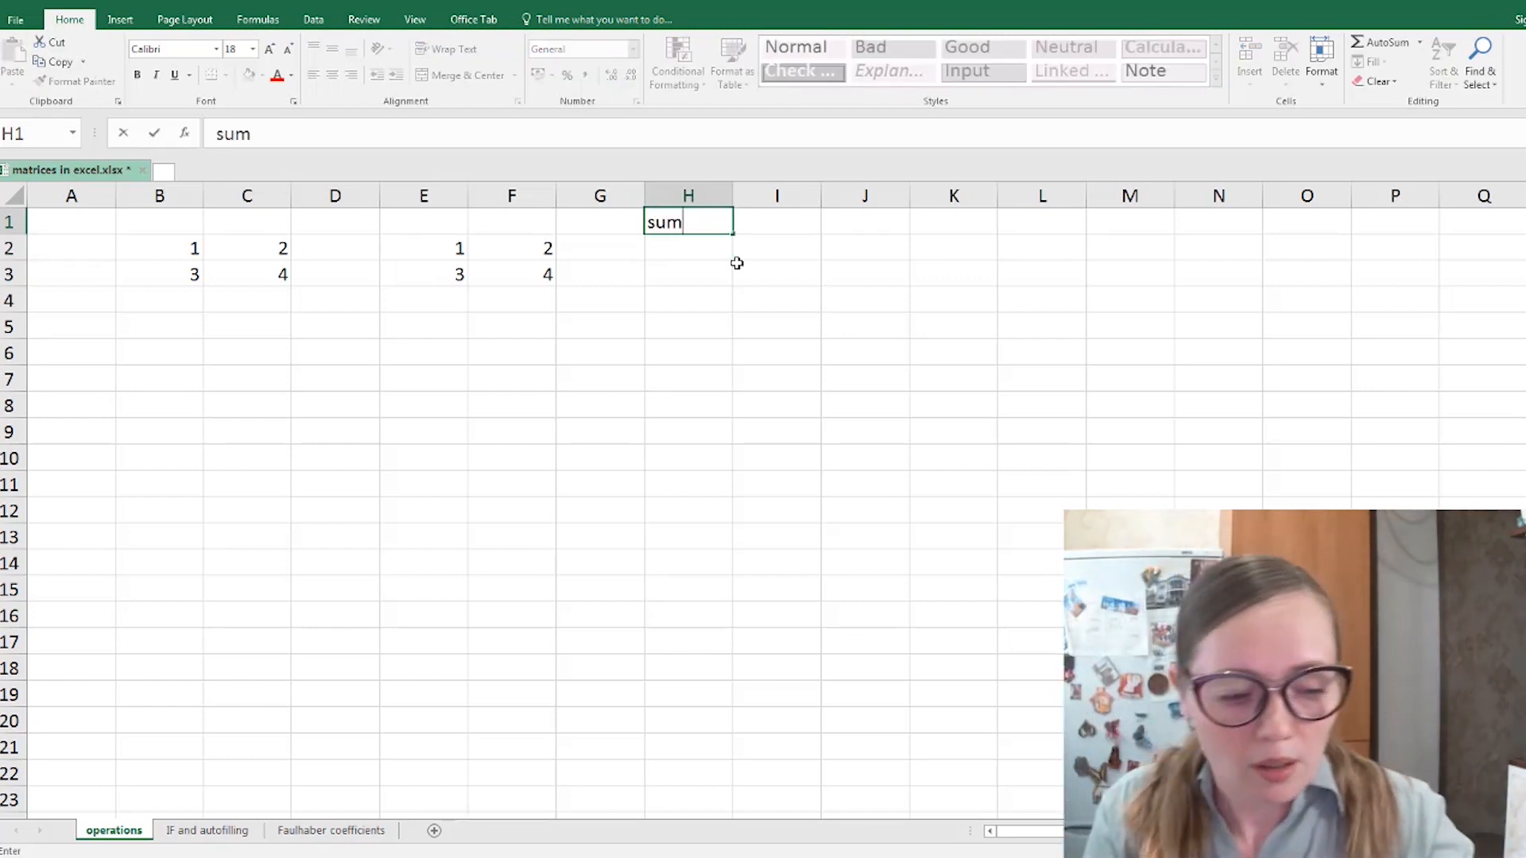
key("Tab")
- Add the two matrices in H2:I3 with the array formula =B2:C3+E2:F3, and check the formula in each result cell
key("Down")
key("Left")
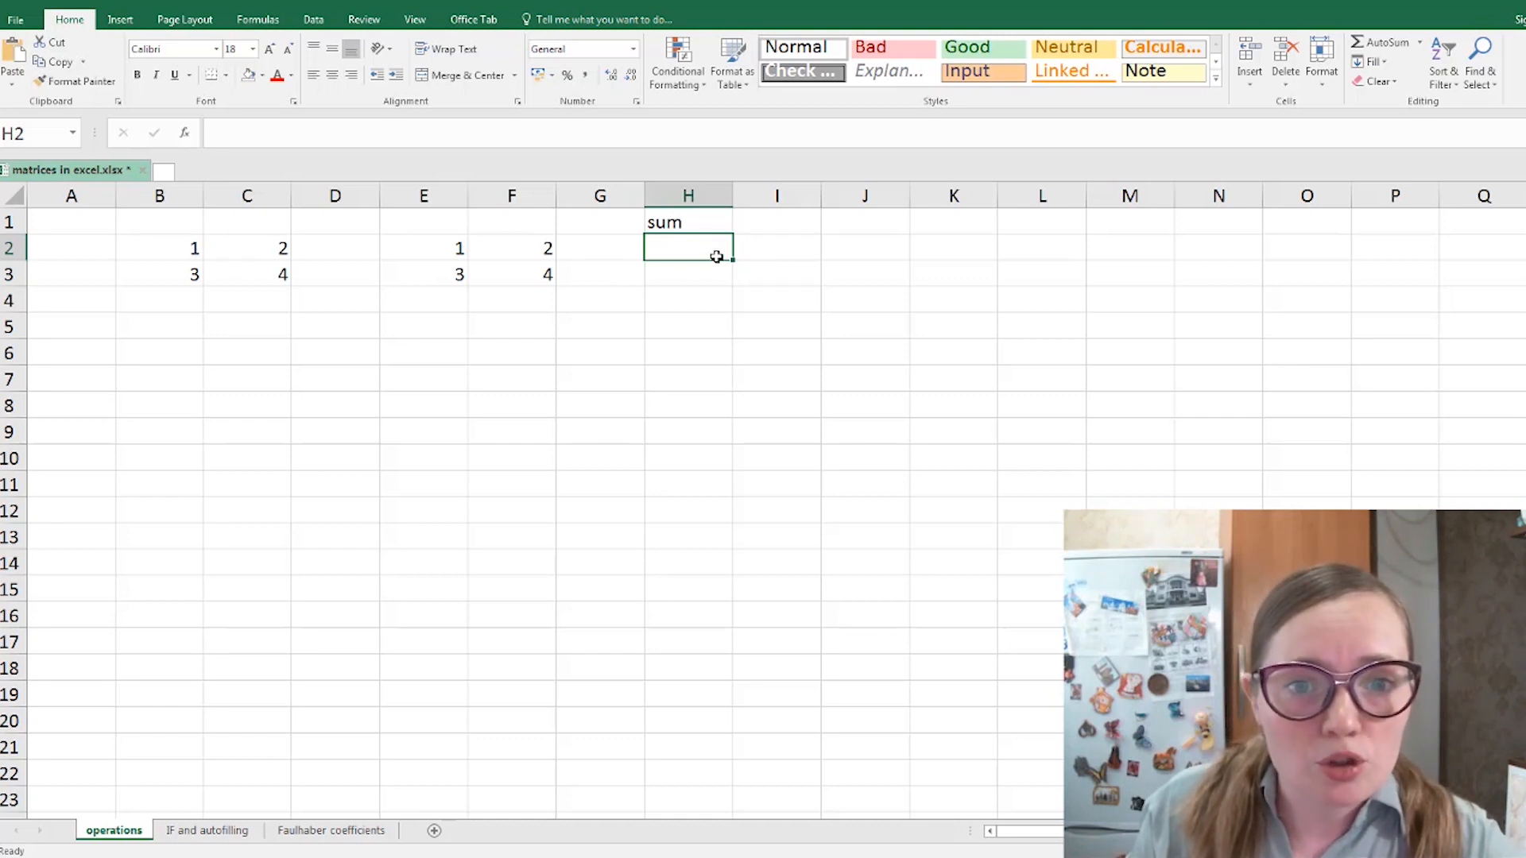
left_click_drag(725, 252, 768, 278)
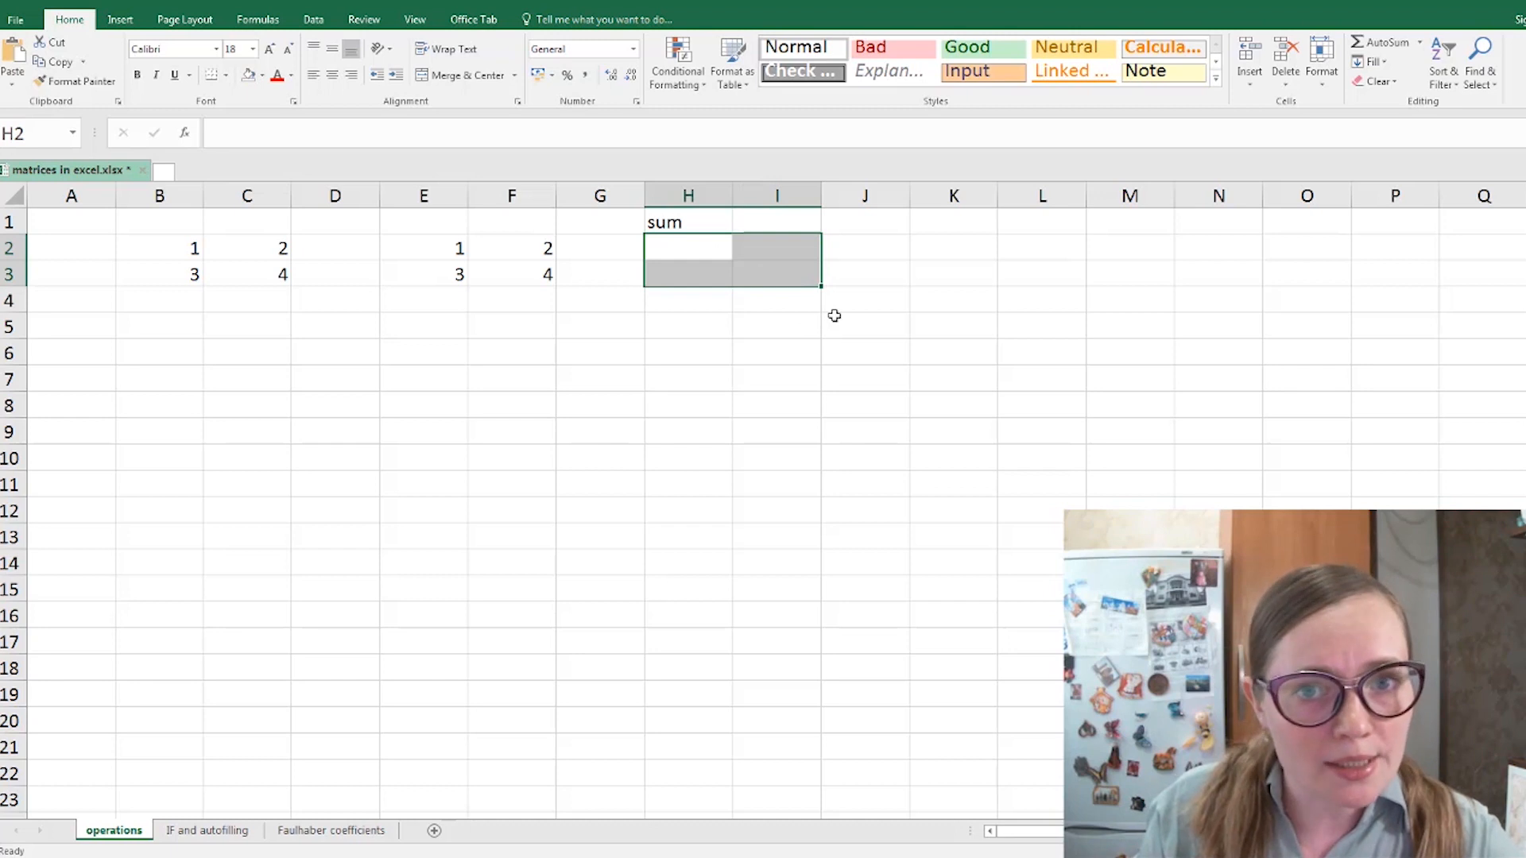
type("=")
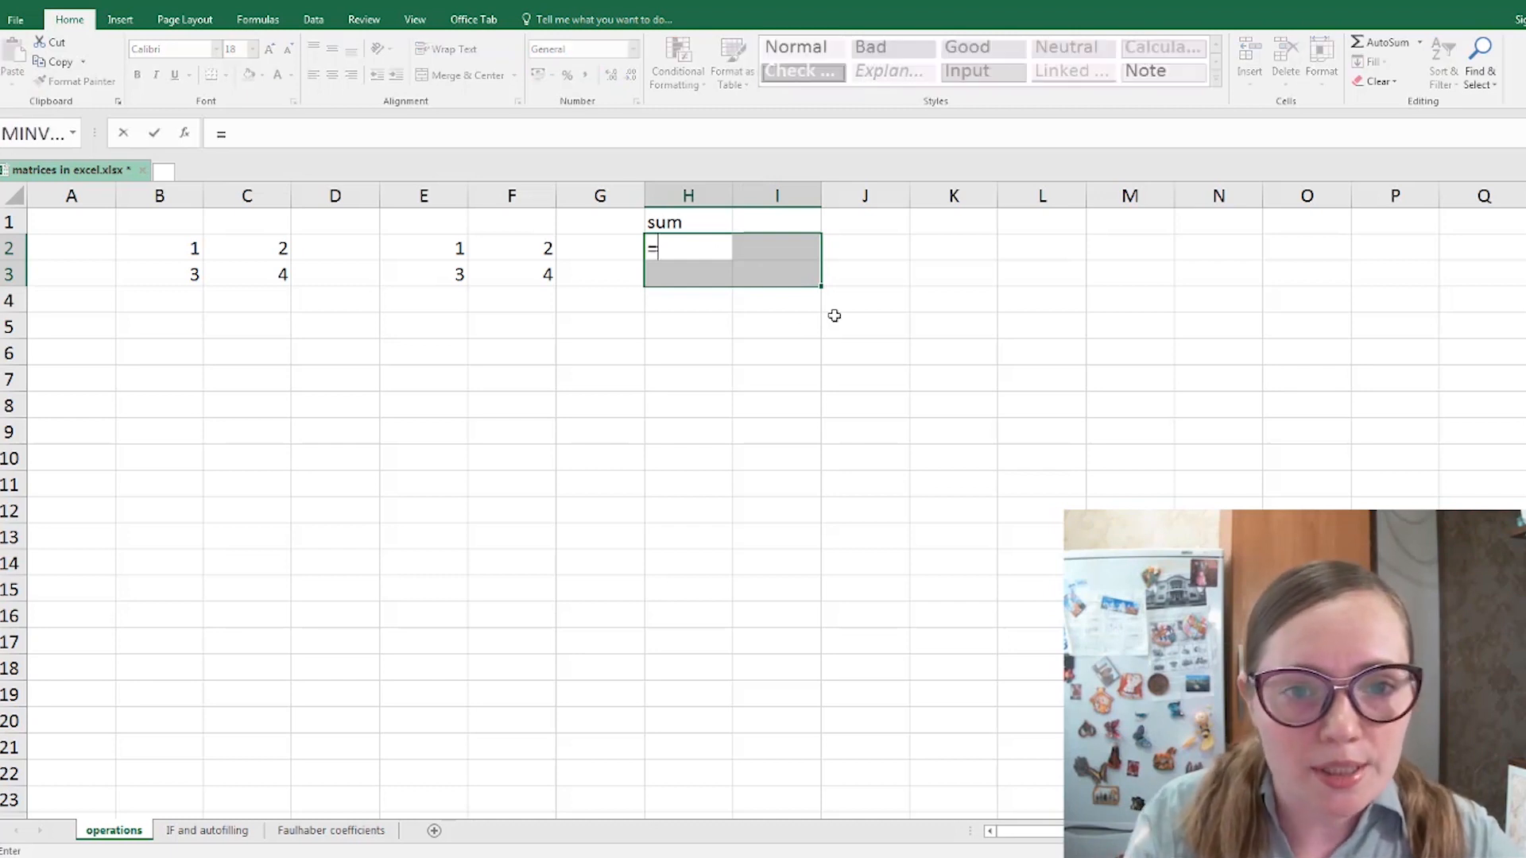
left_click_drag(163, 251, 251, 276)
type("+")
left_click_drag(409, 252, 538, 276)
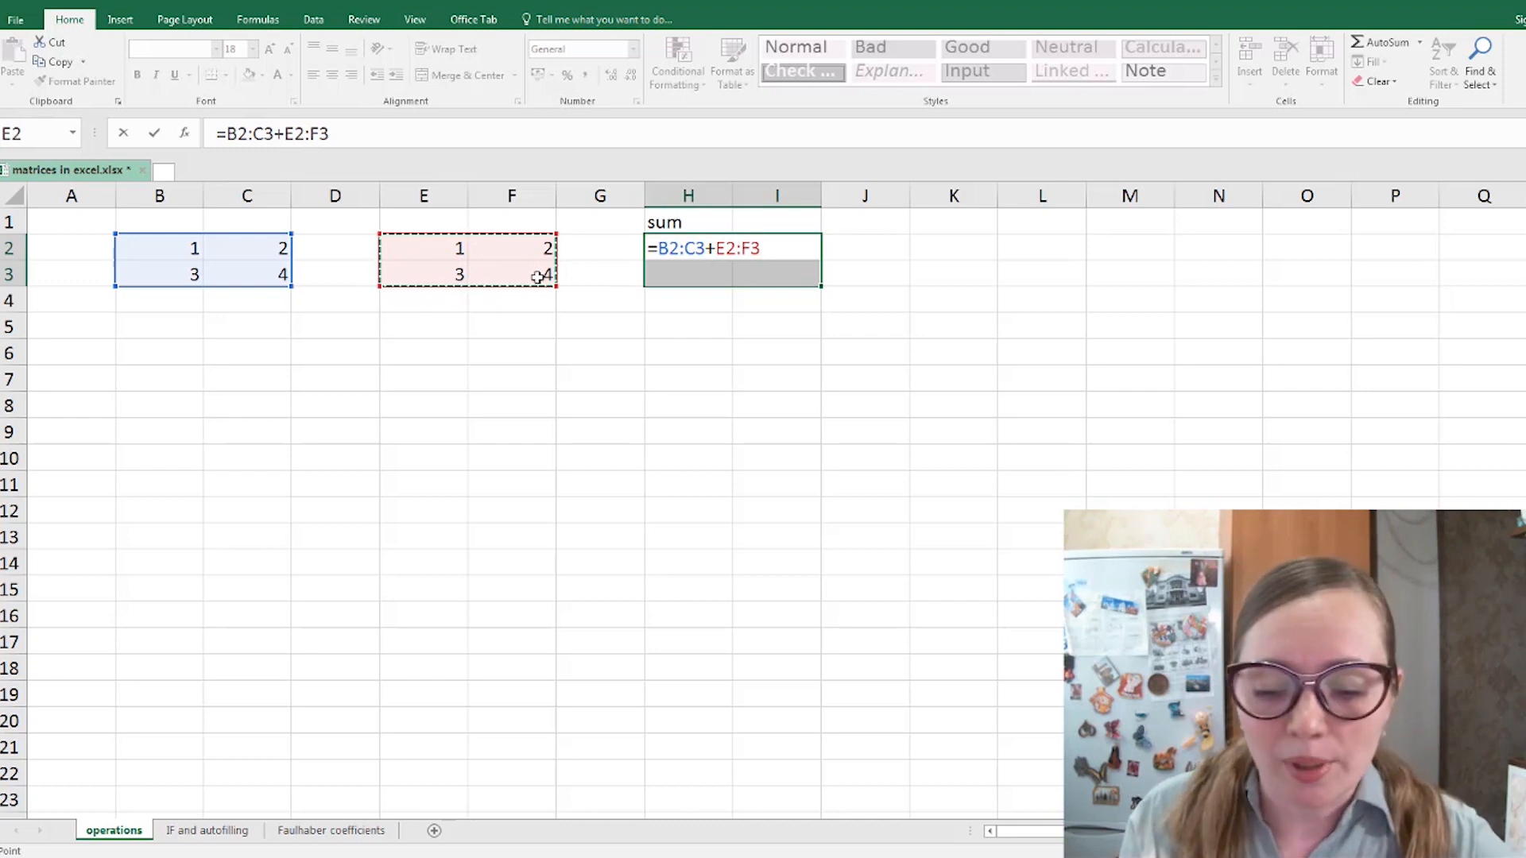
key("ctrl+shift+Return")
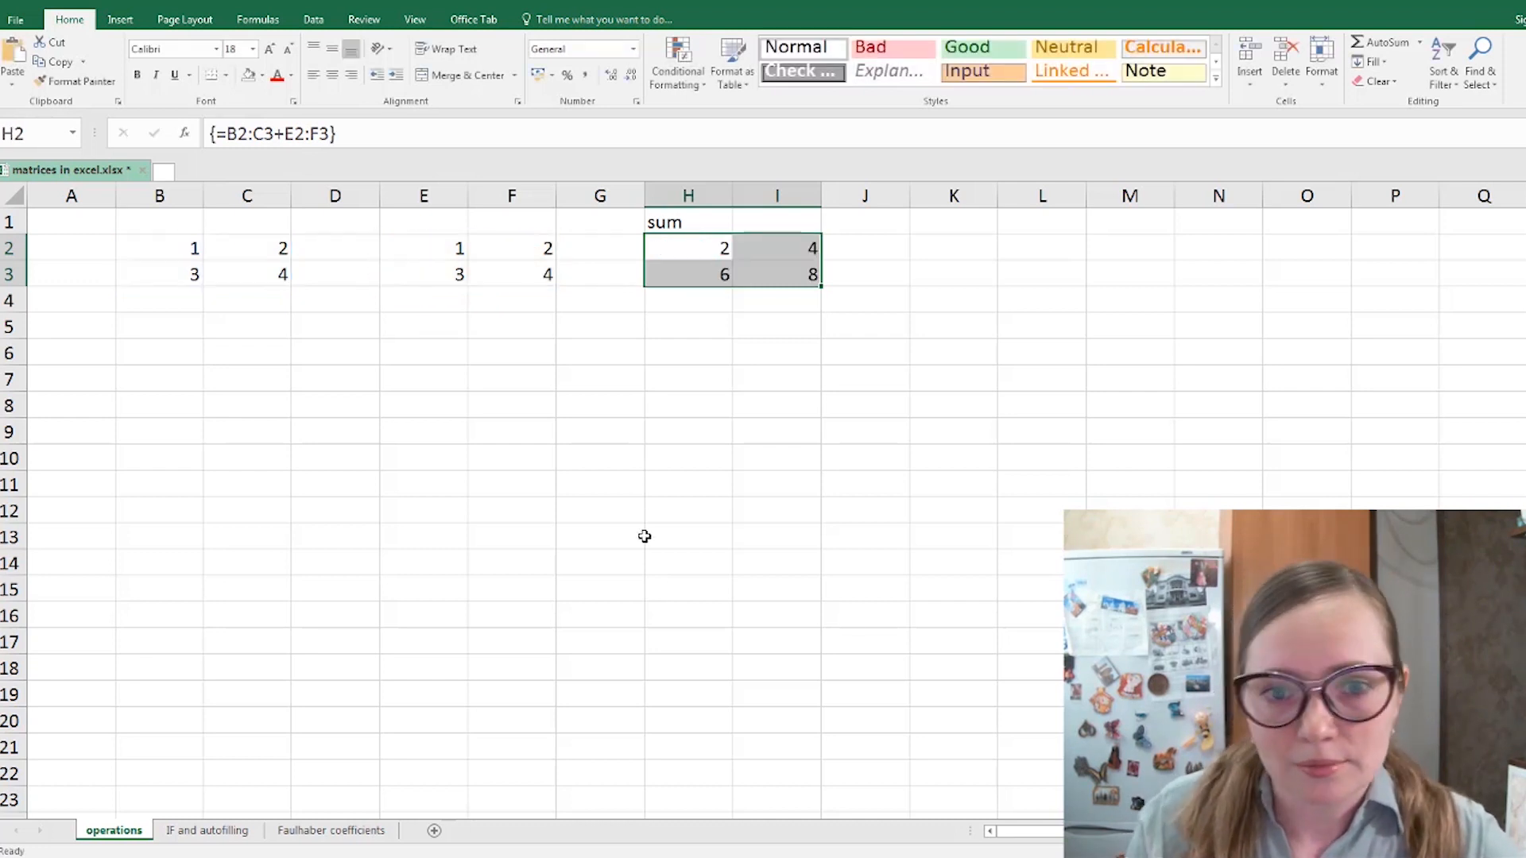
left_click(688, 251)
left_click(691, 276)
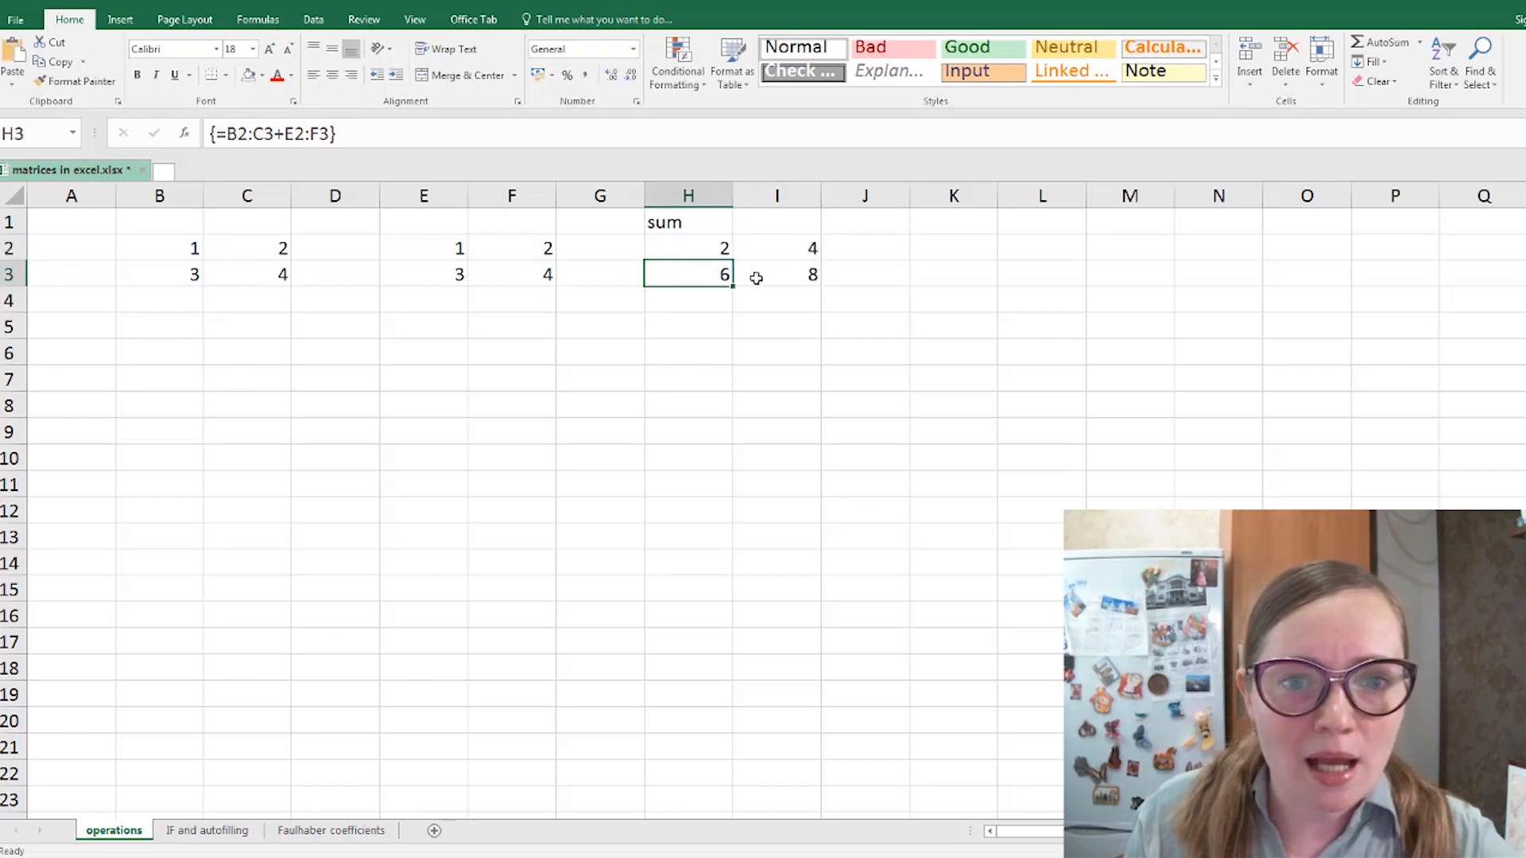
left_click(767, 248)
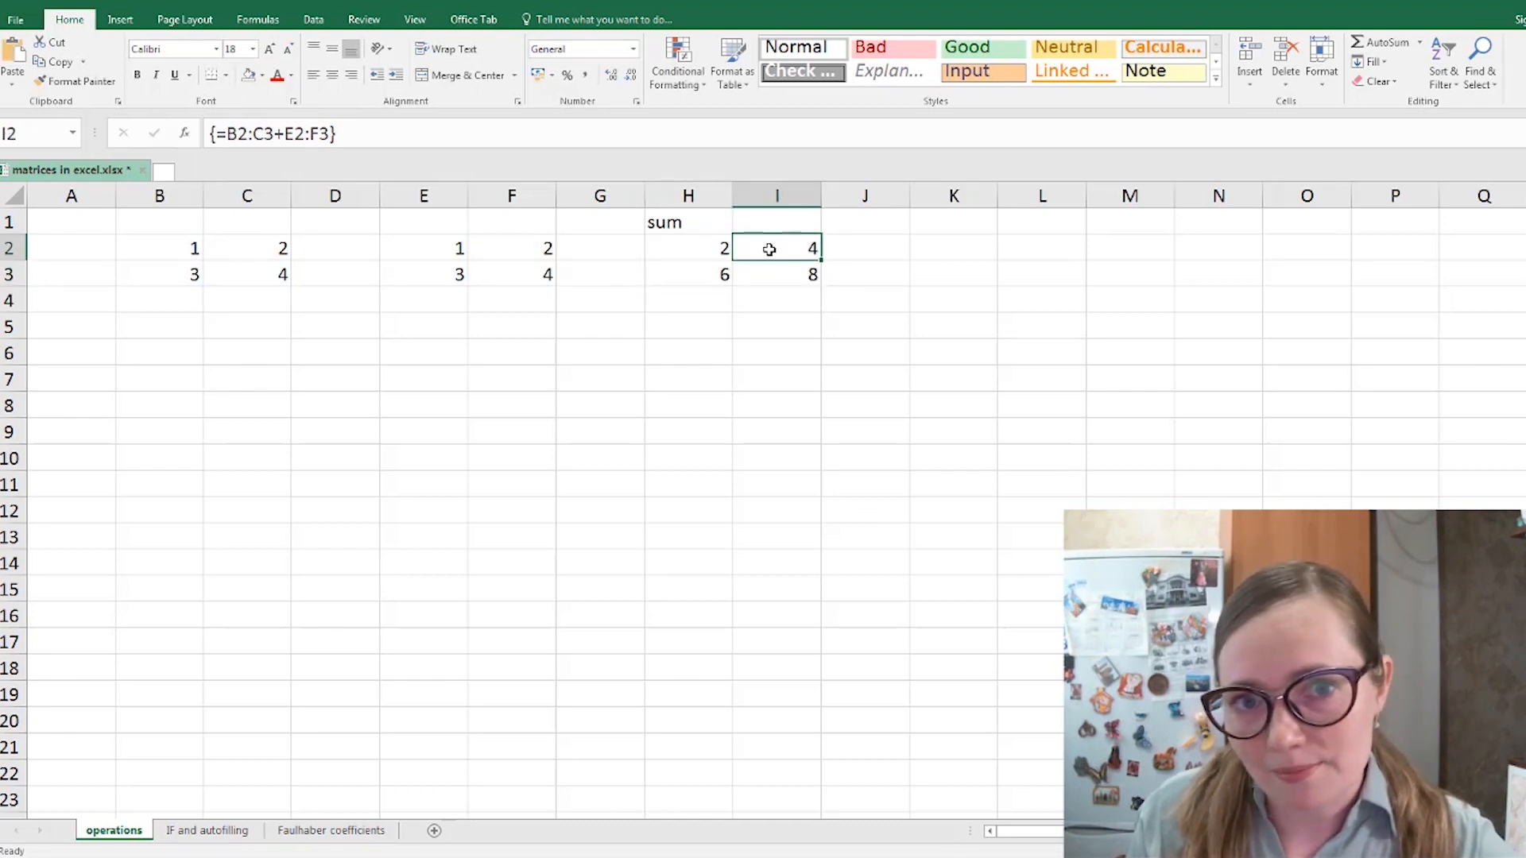
left_click(784, 283)
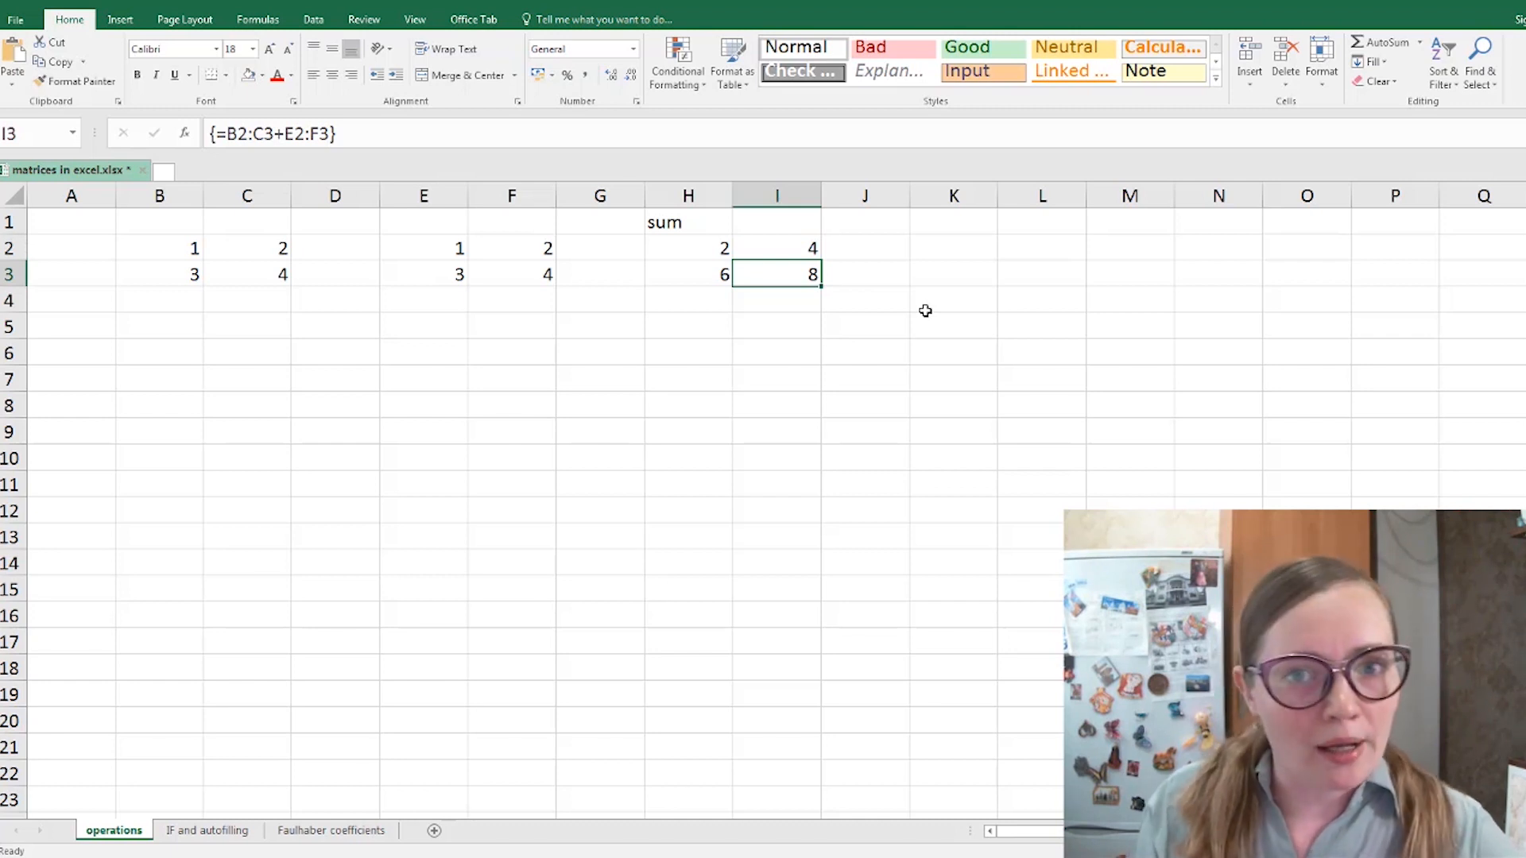
- Enter the label "scalar mult" in cell H5, correcting the typo in it
left_click(675, 329)
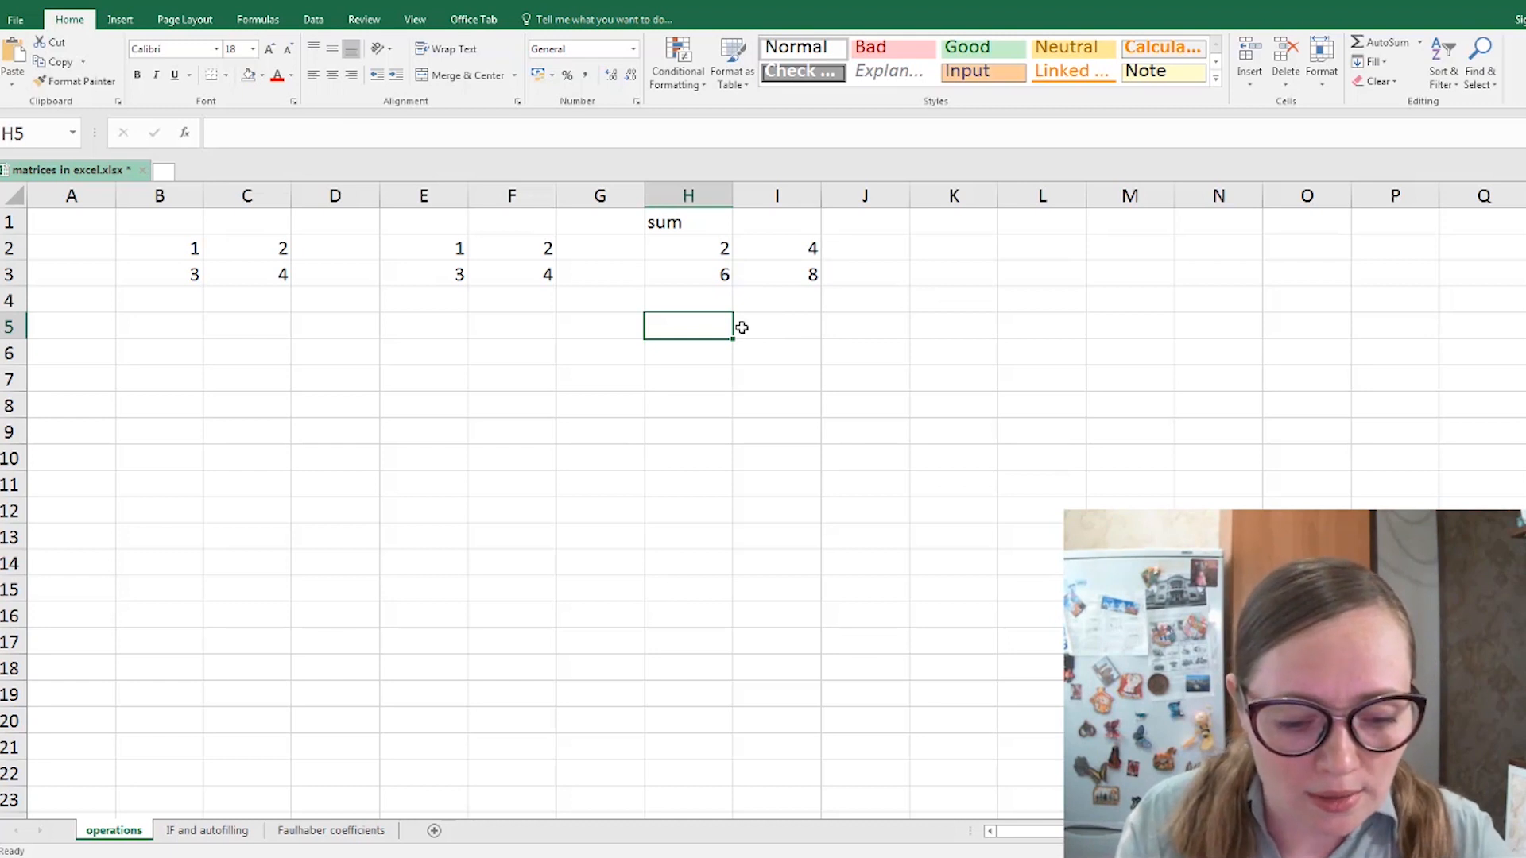
type("scalar mu8lt")
key("Return")
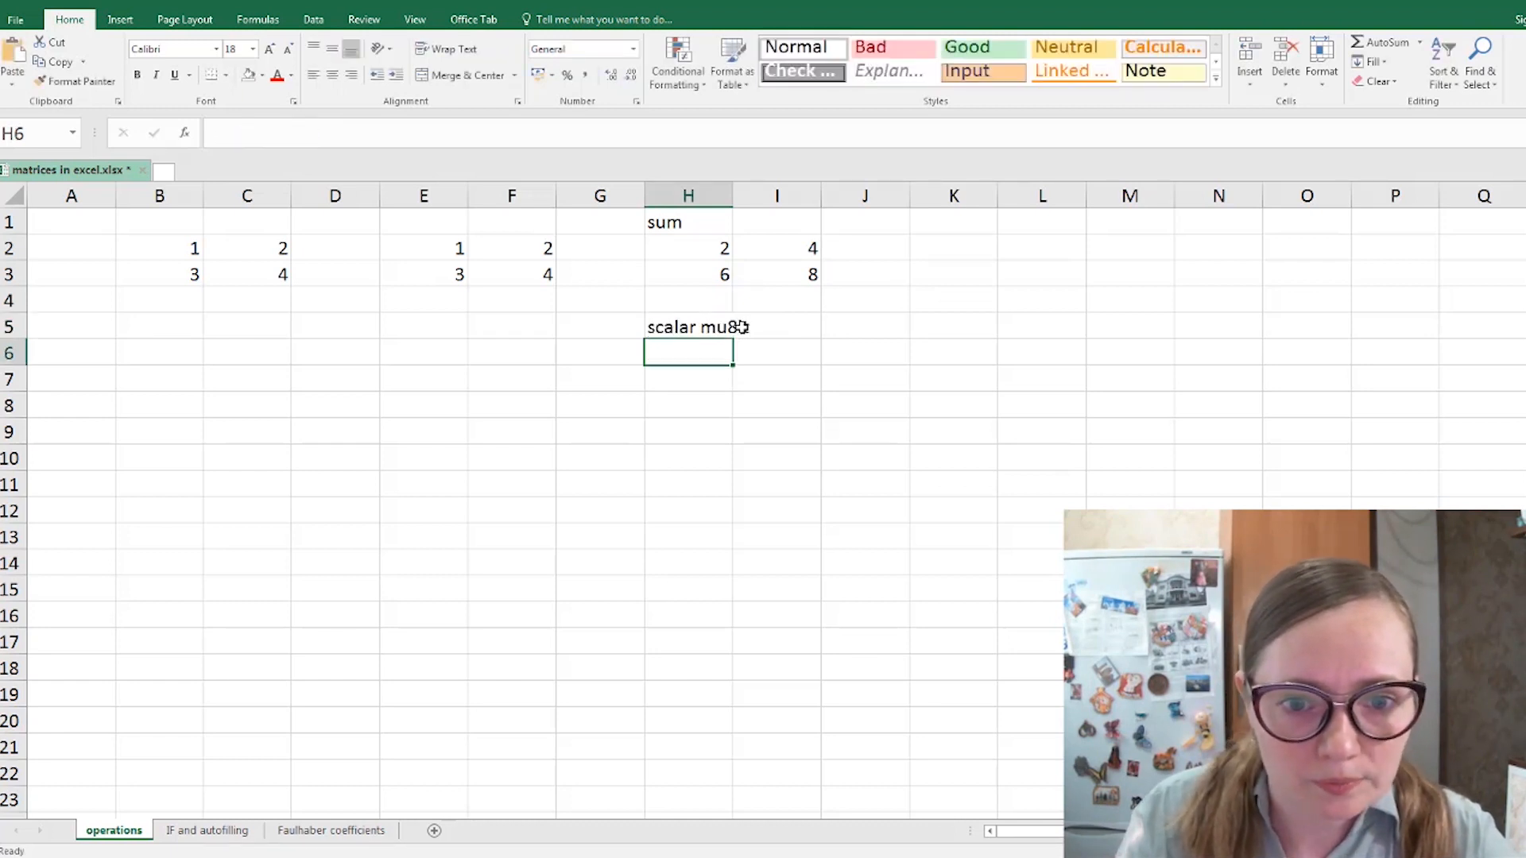
double_click(675, 327)
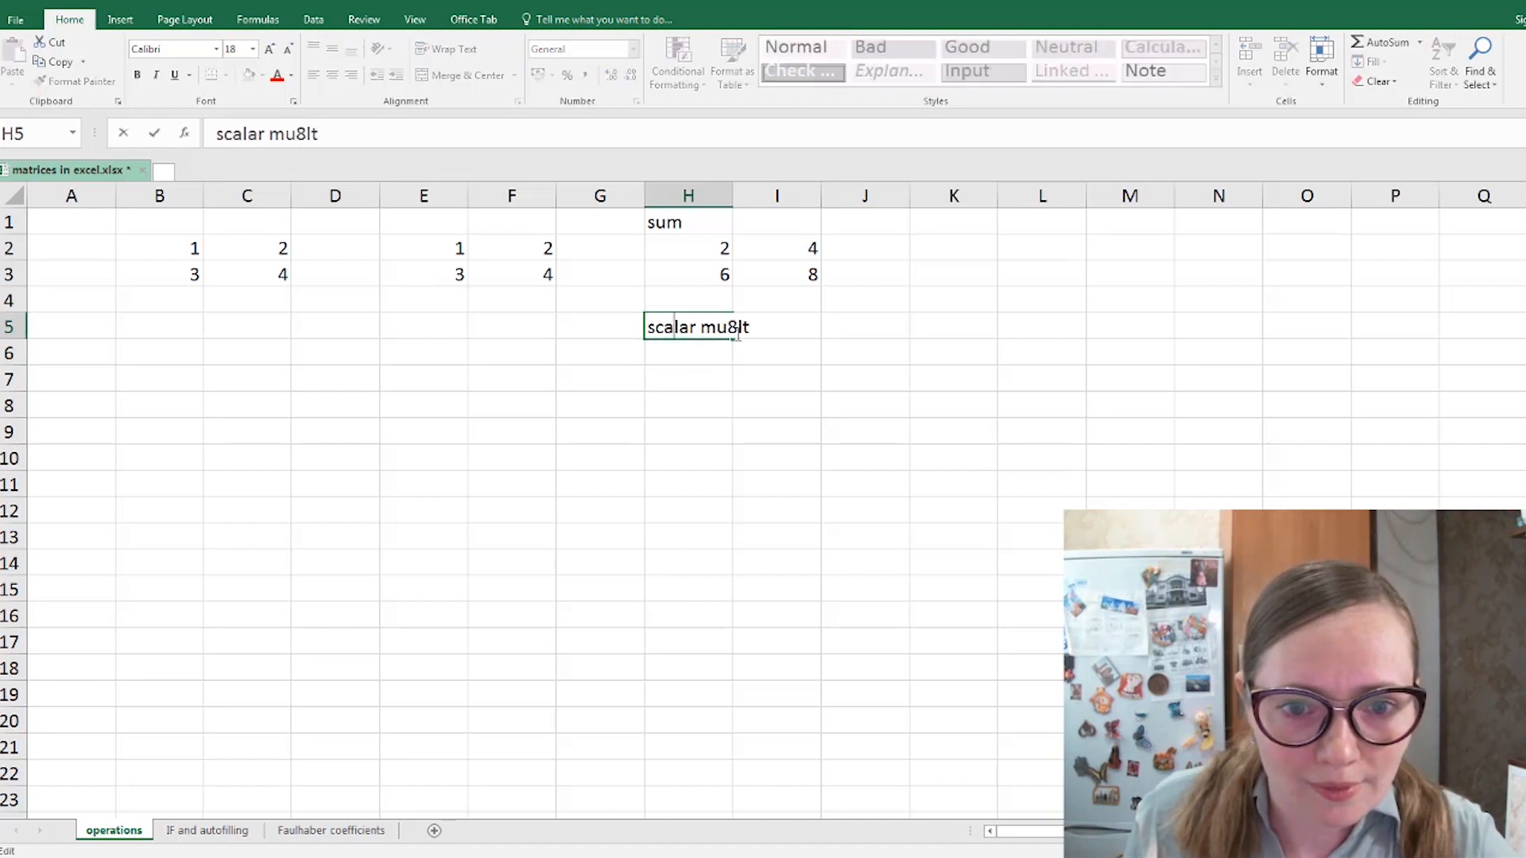
key("Delete")
key("Return")
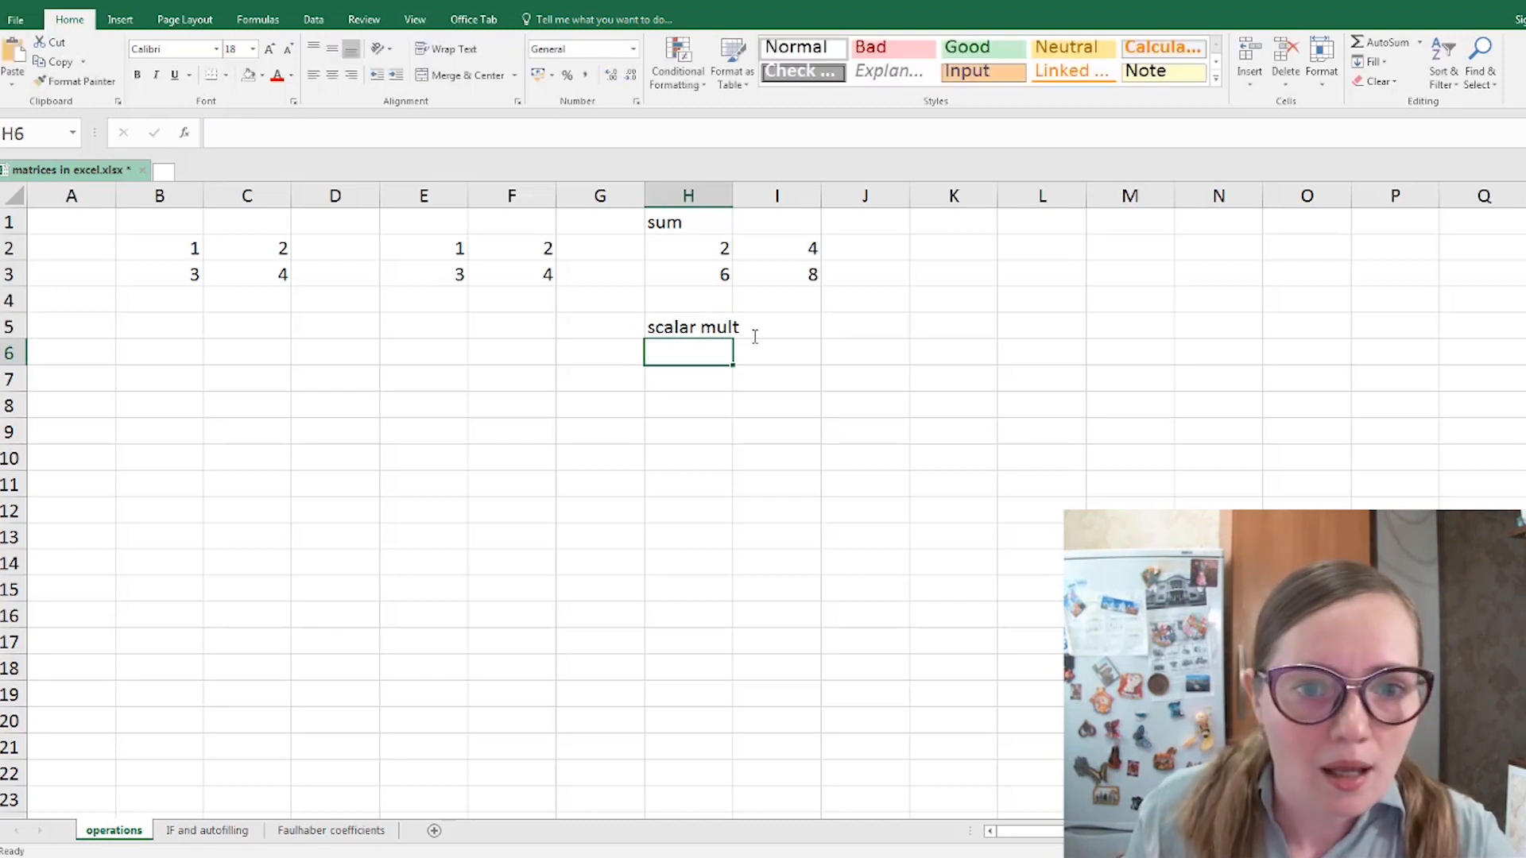
- Multiply the first matrix by 3 in H6:I7 with the array formula =B2:C3*3
left_click_drag(770, 379, 769, 379)
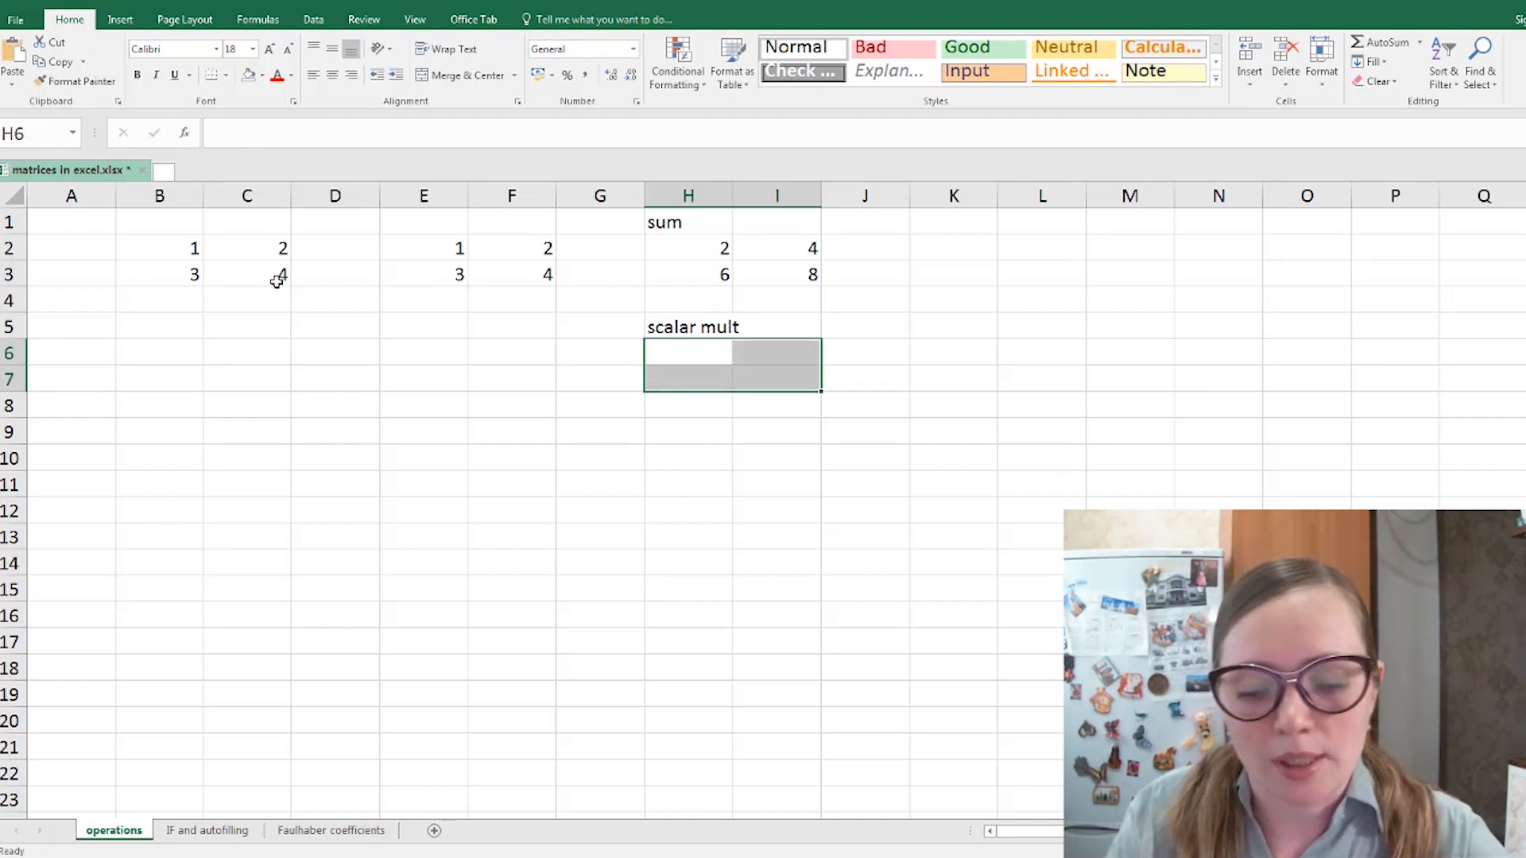
type("=")
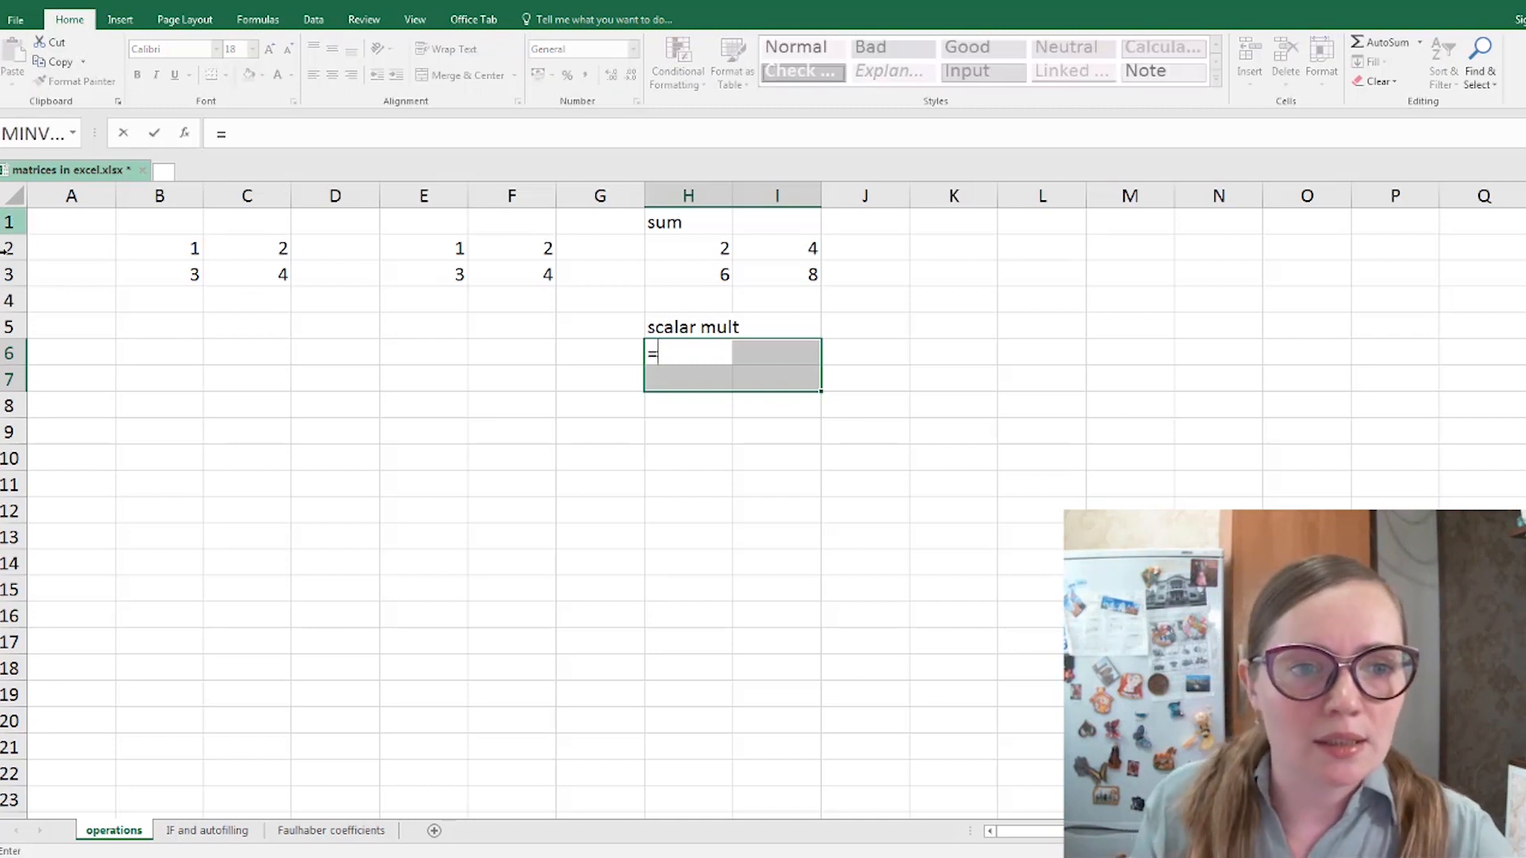
left_click_drag(179, 253, 282, 278)
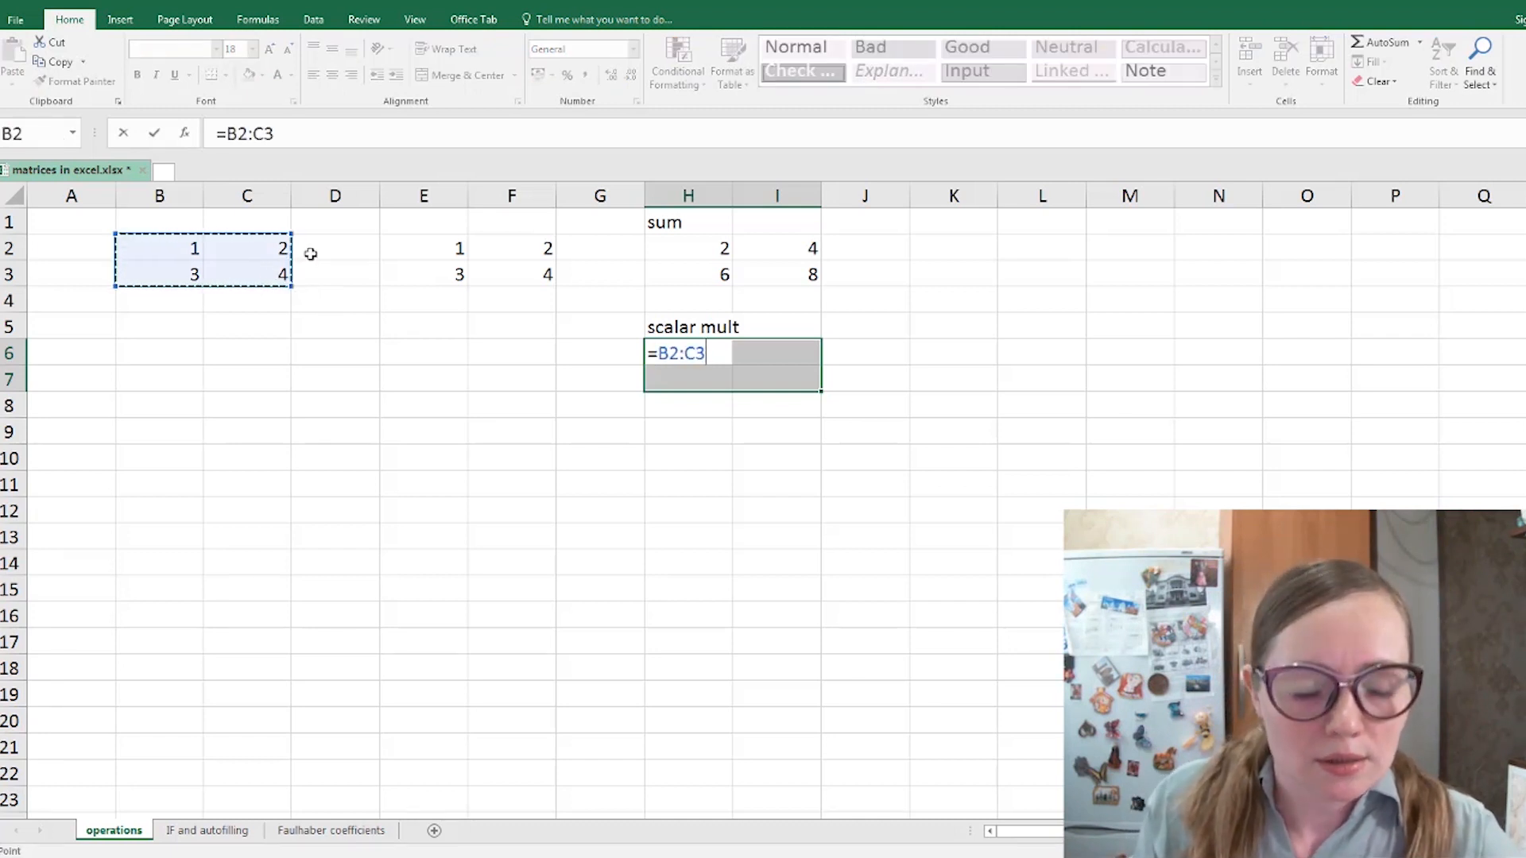
type("*3")
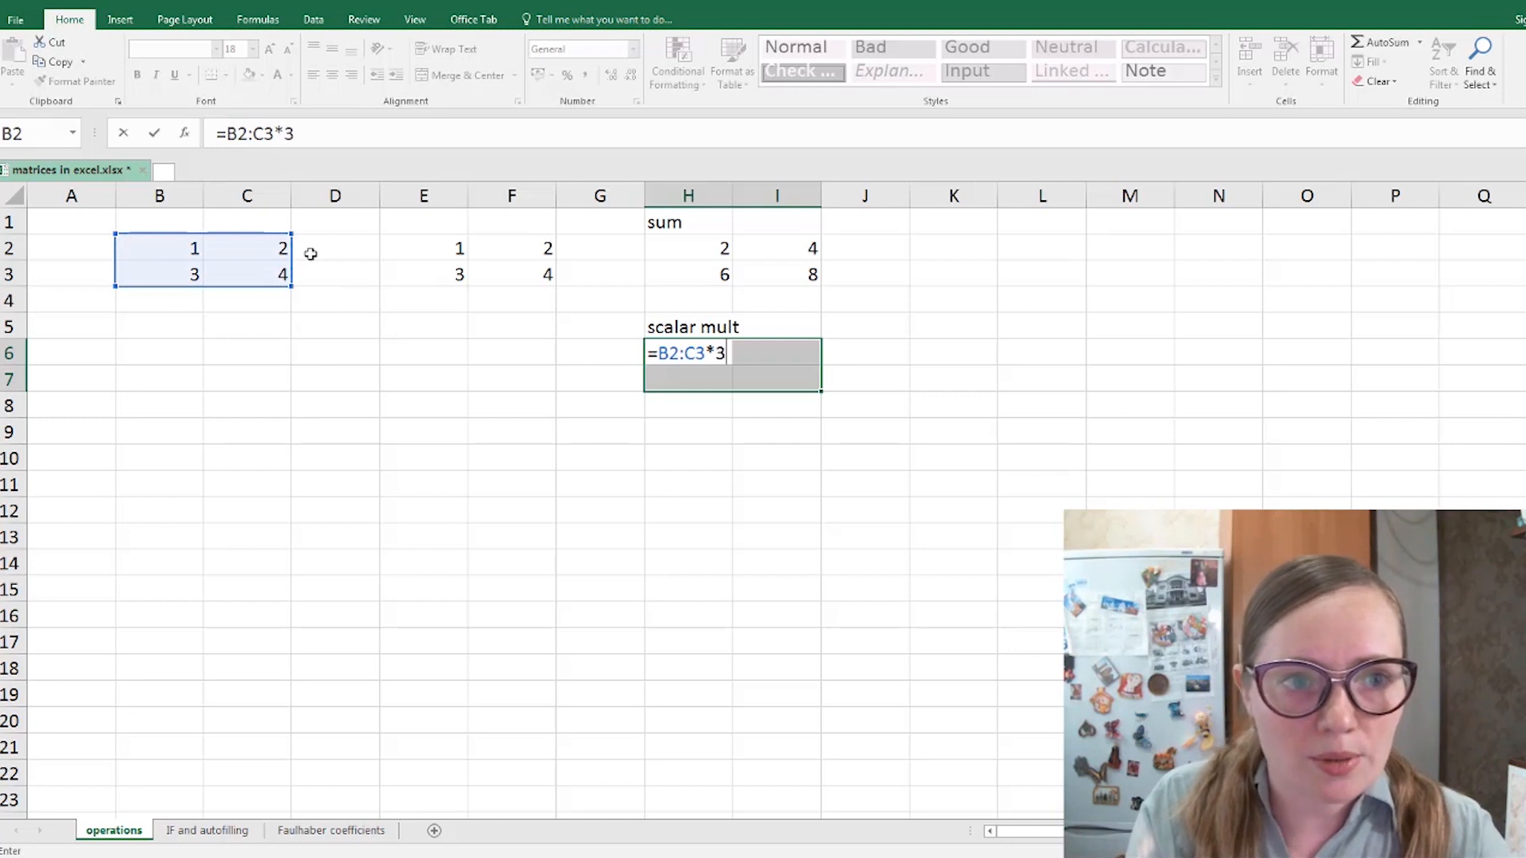
key("ctrl+shift+Return")
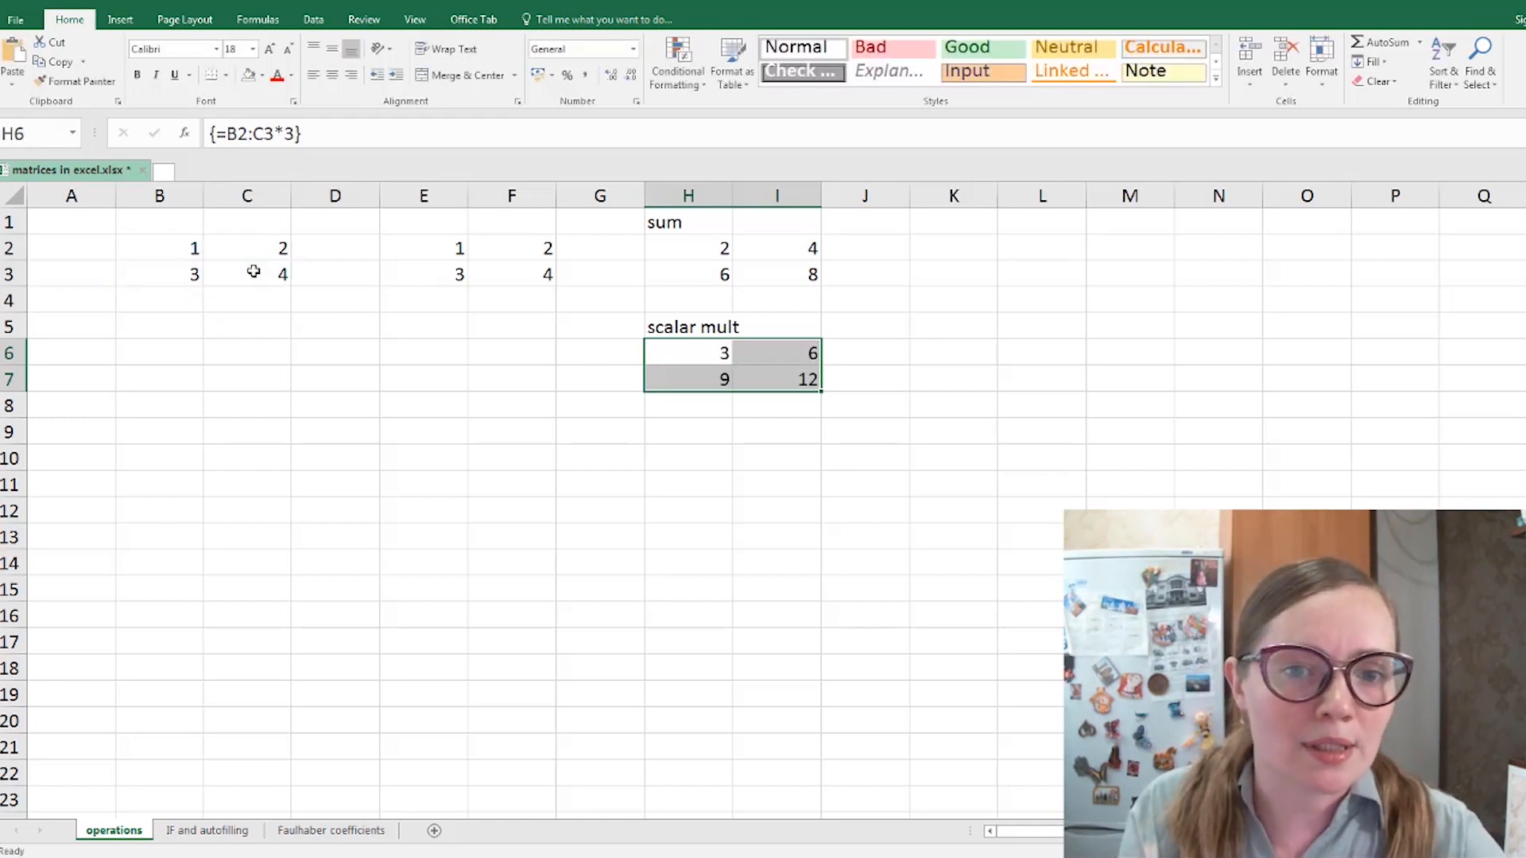
- Enter the label "lin comb" in cell K1
key("Up")
key("Right")
key("Right")
key("Right")
key("Up")
key("Up")
key("Up")
key("Up")
type("lin comb")
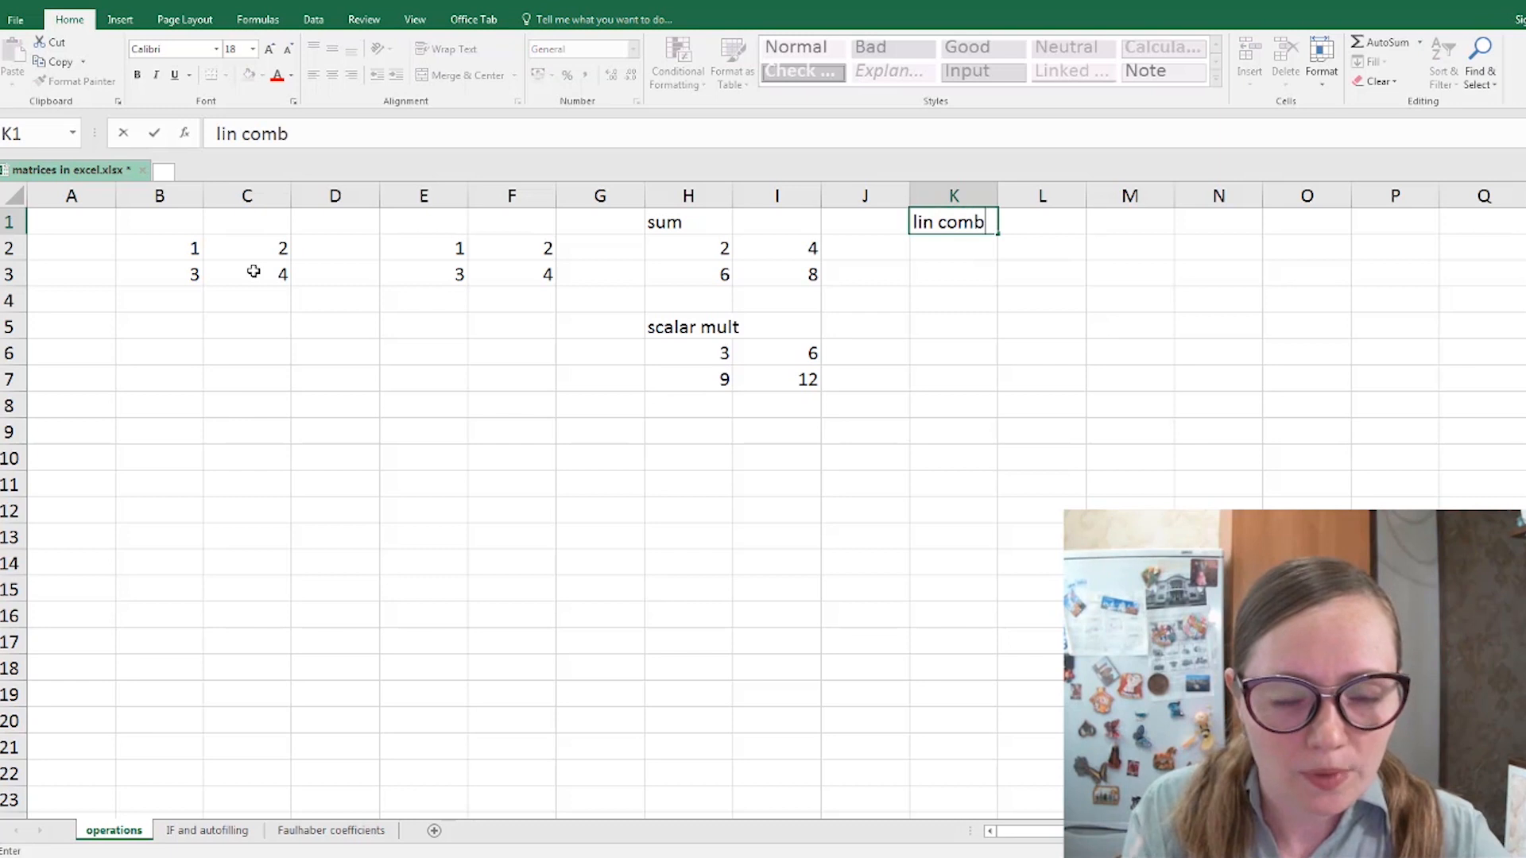
key("Return")
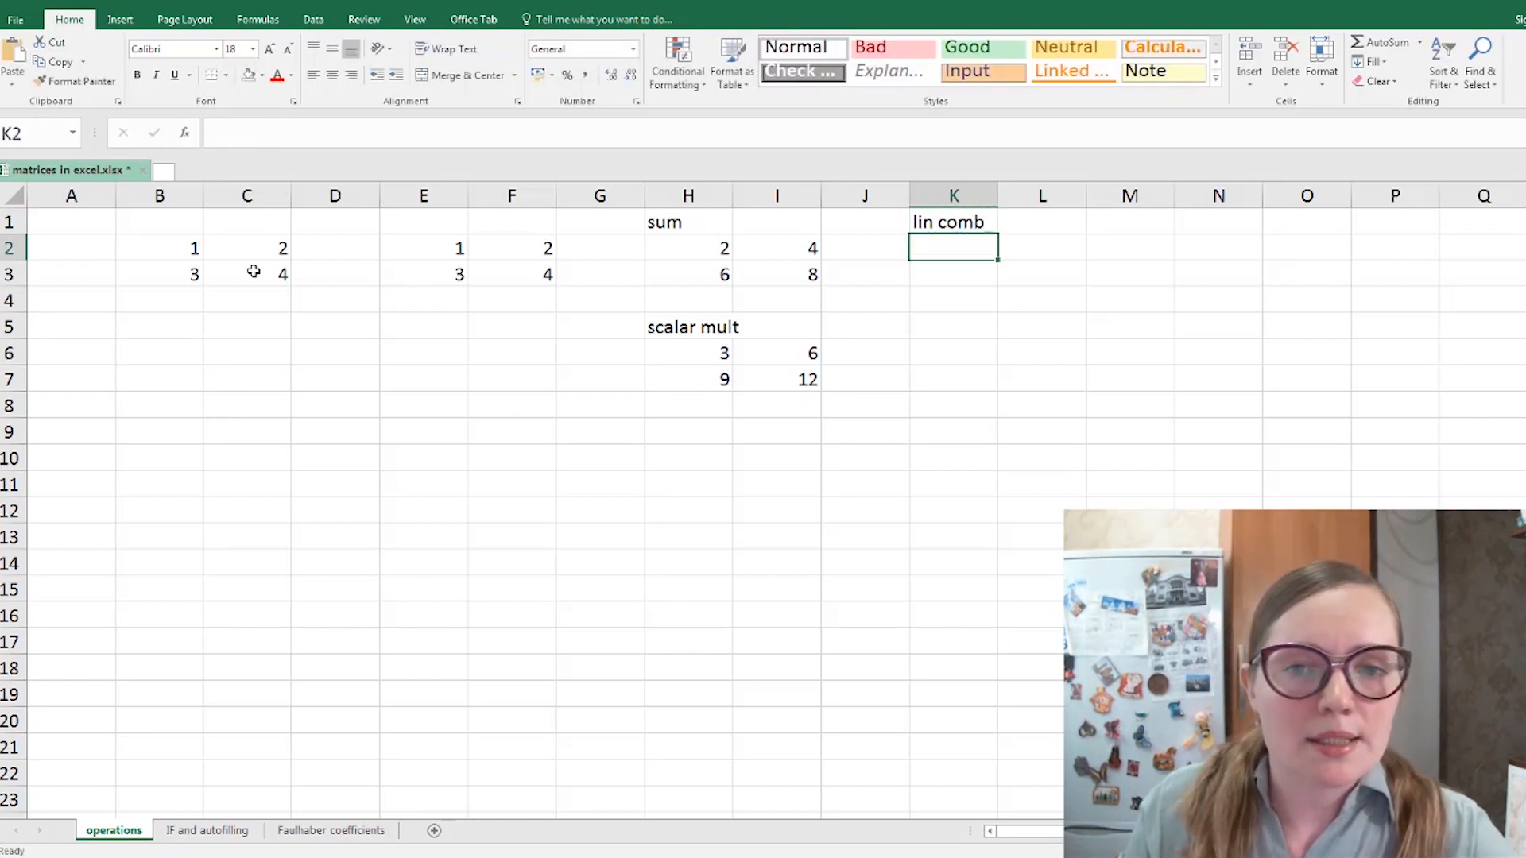
- Compute a linear combination of the two matrices in K2:L3 with the array formula =B2:C3*(-4)+5*E2:F3
left_click_drag(971, 242, 1020, 268)
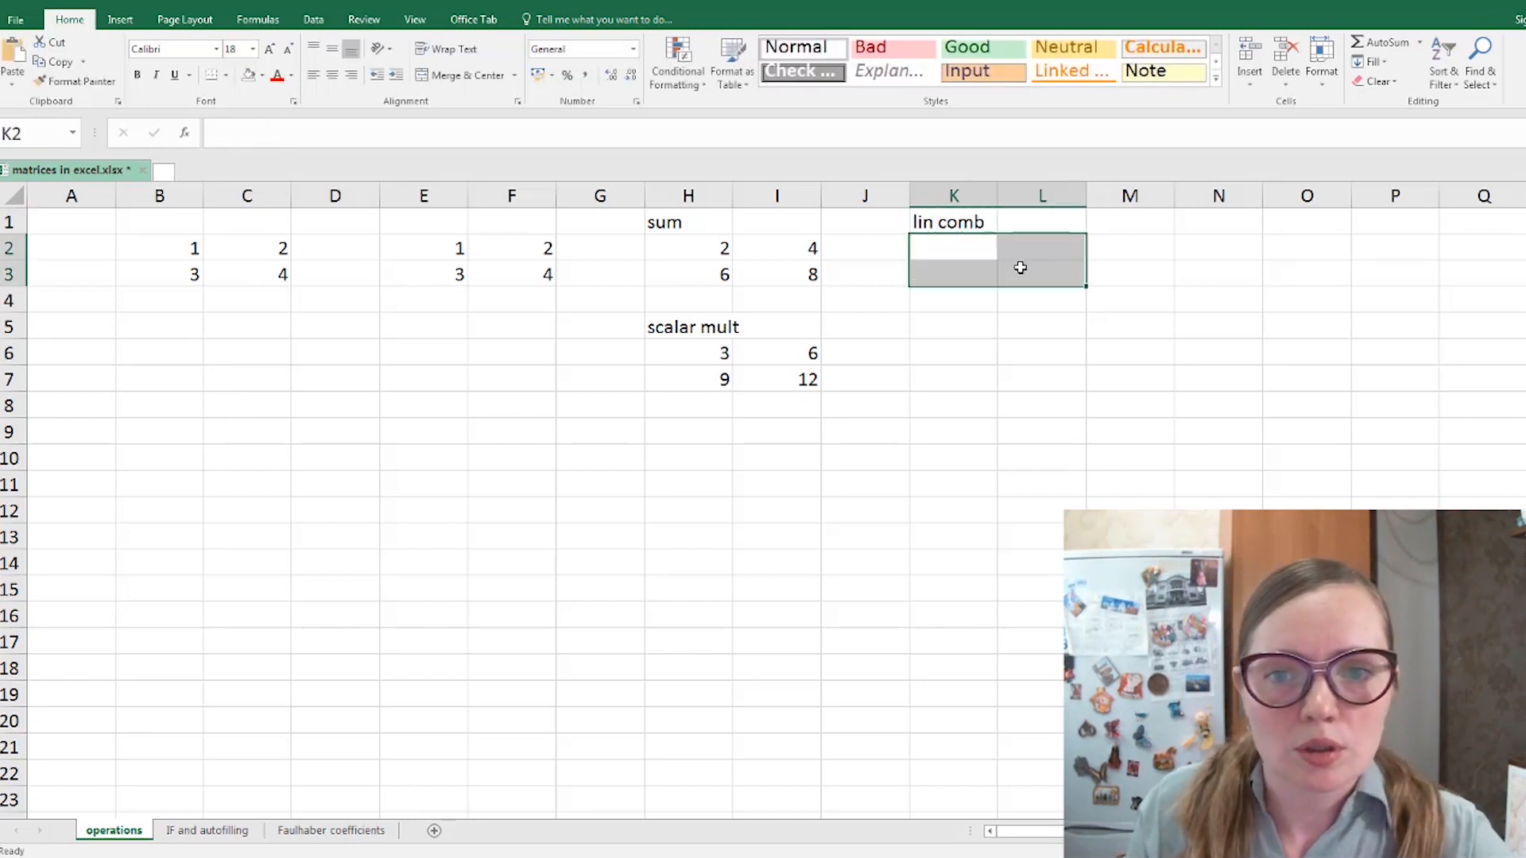
type("=")
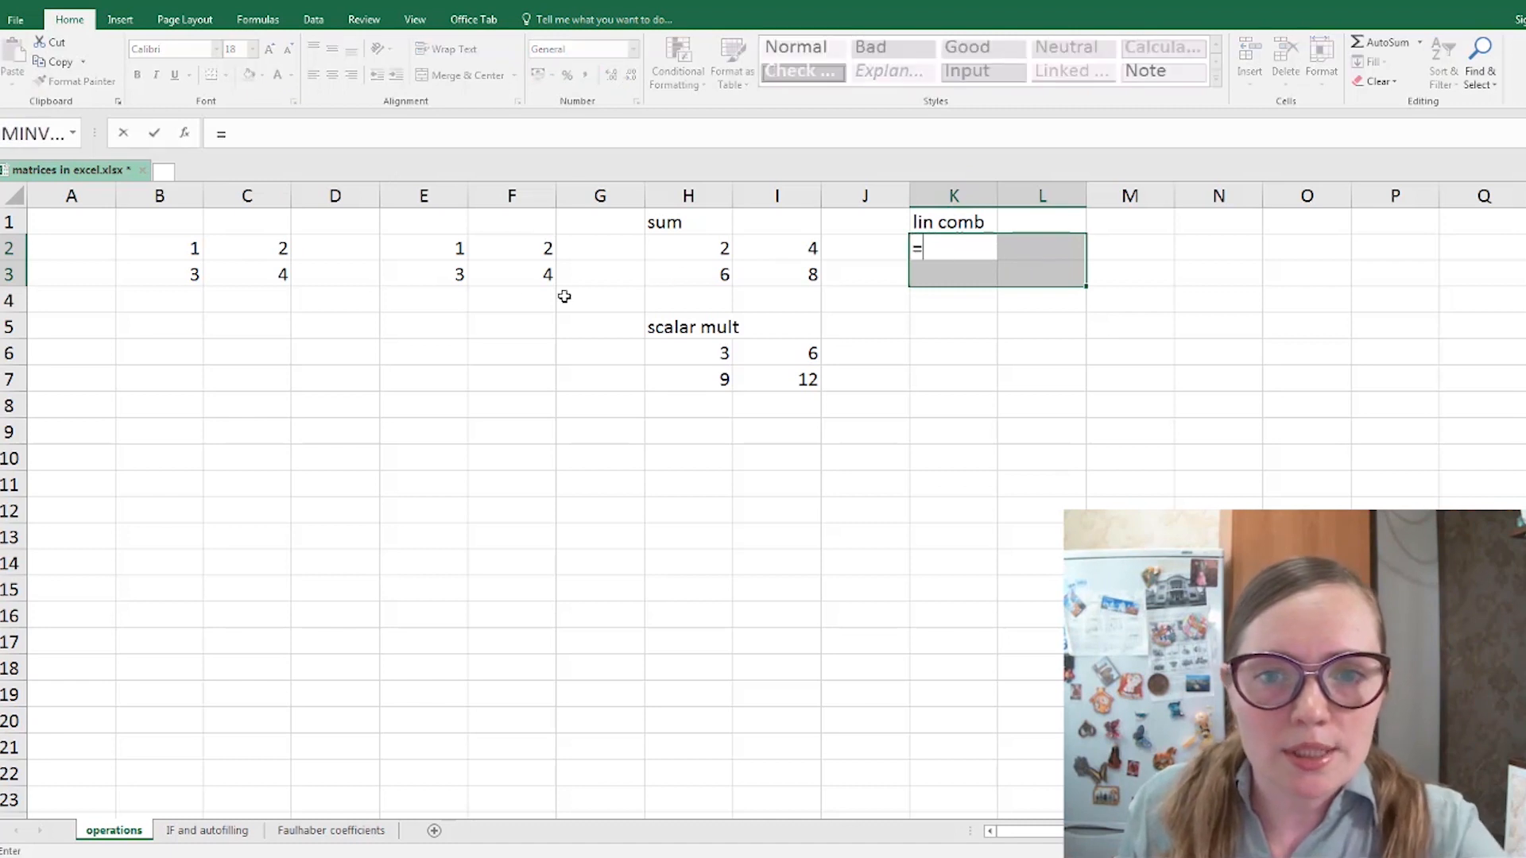
left_click_drag(168, 248, 232, 270)
left_click(288, 136)
type("*")
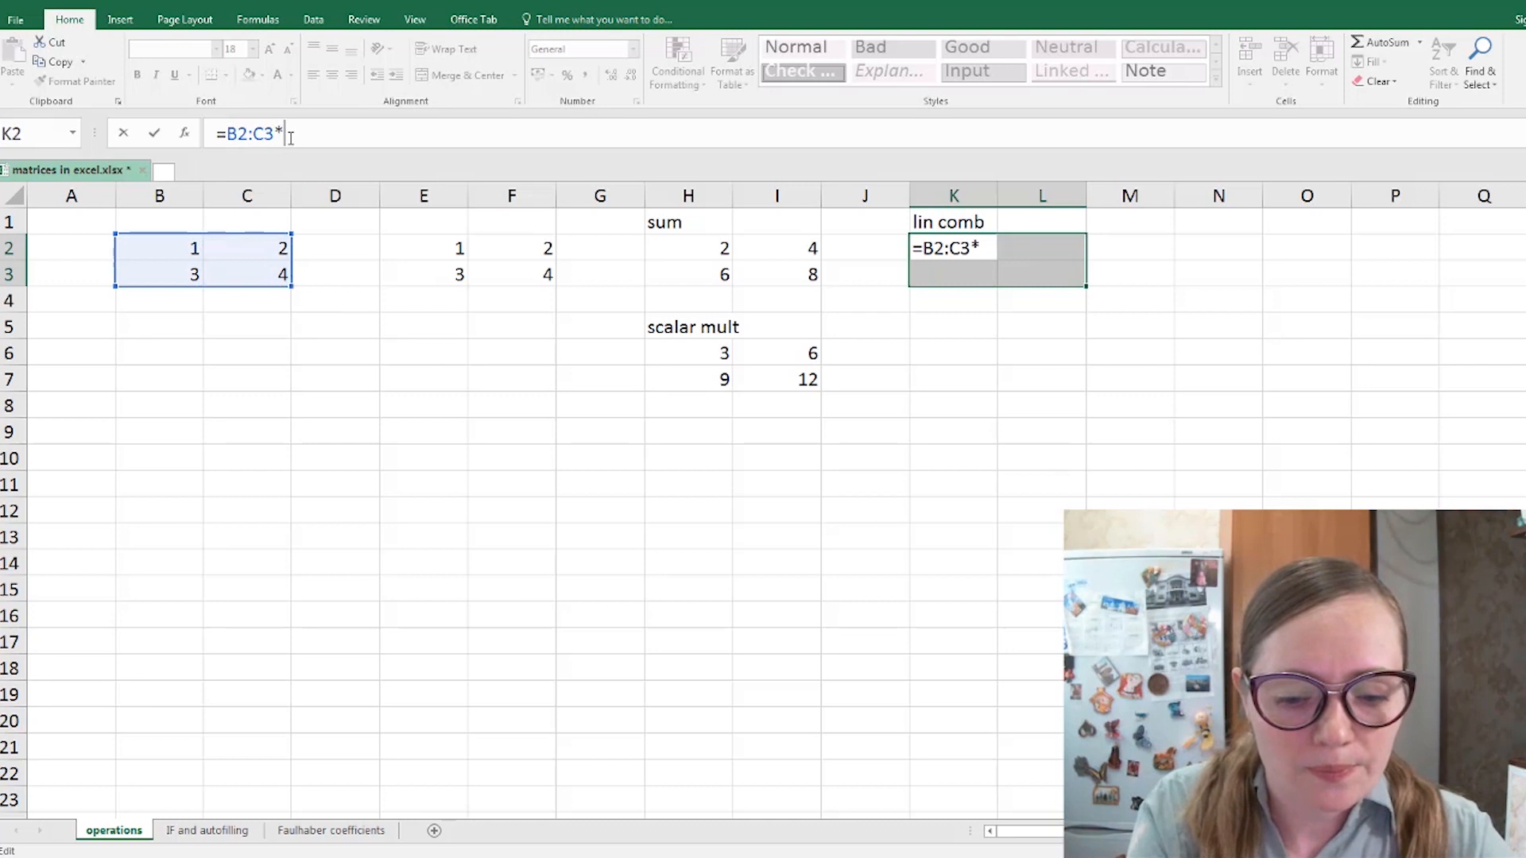
type("(-4")
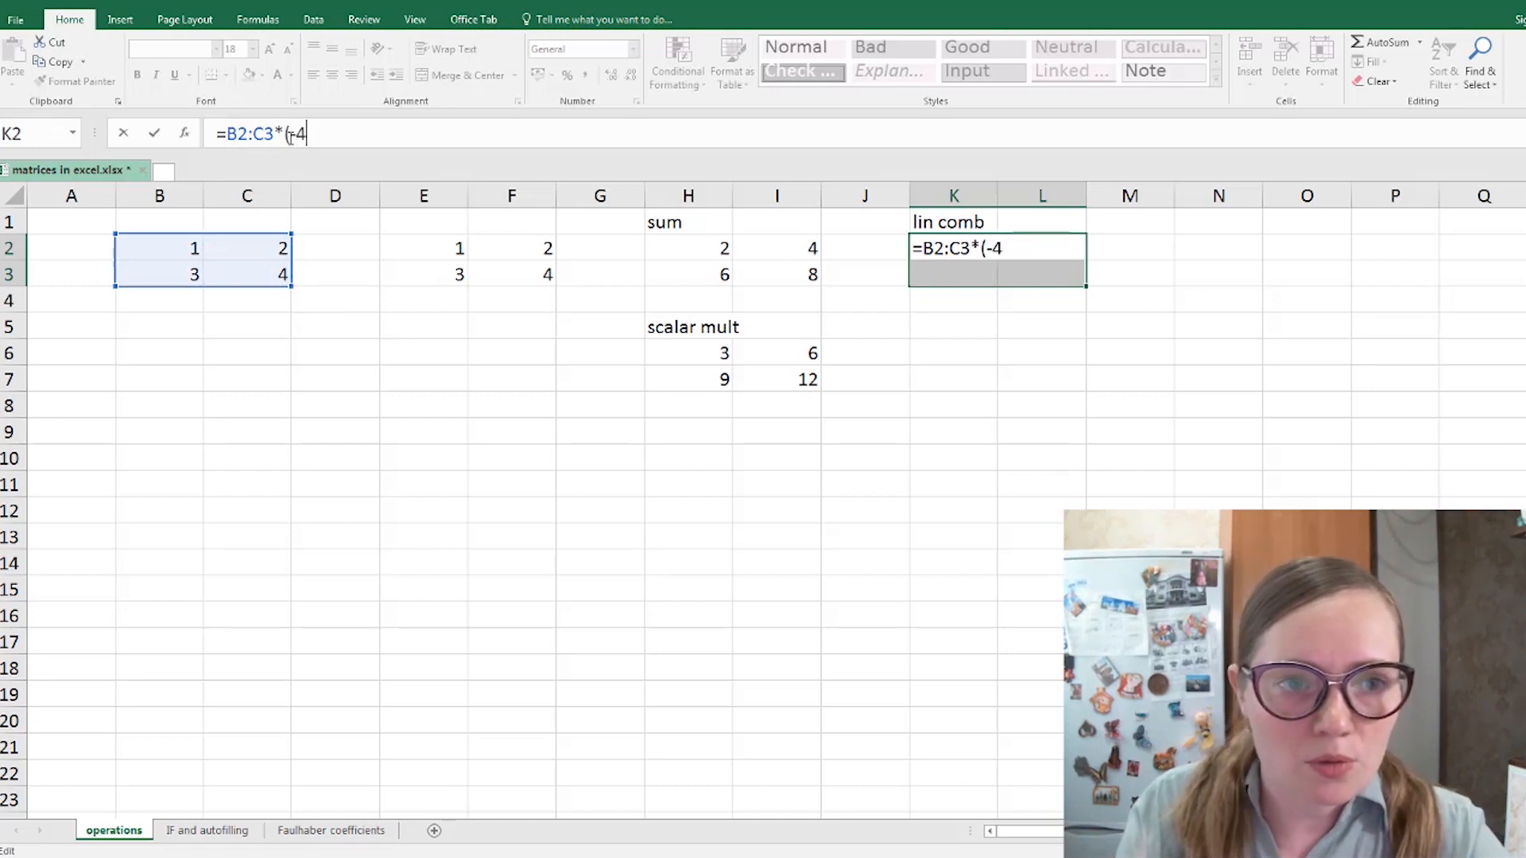
type(")+")
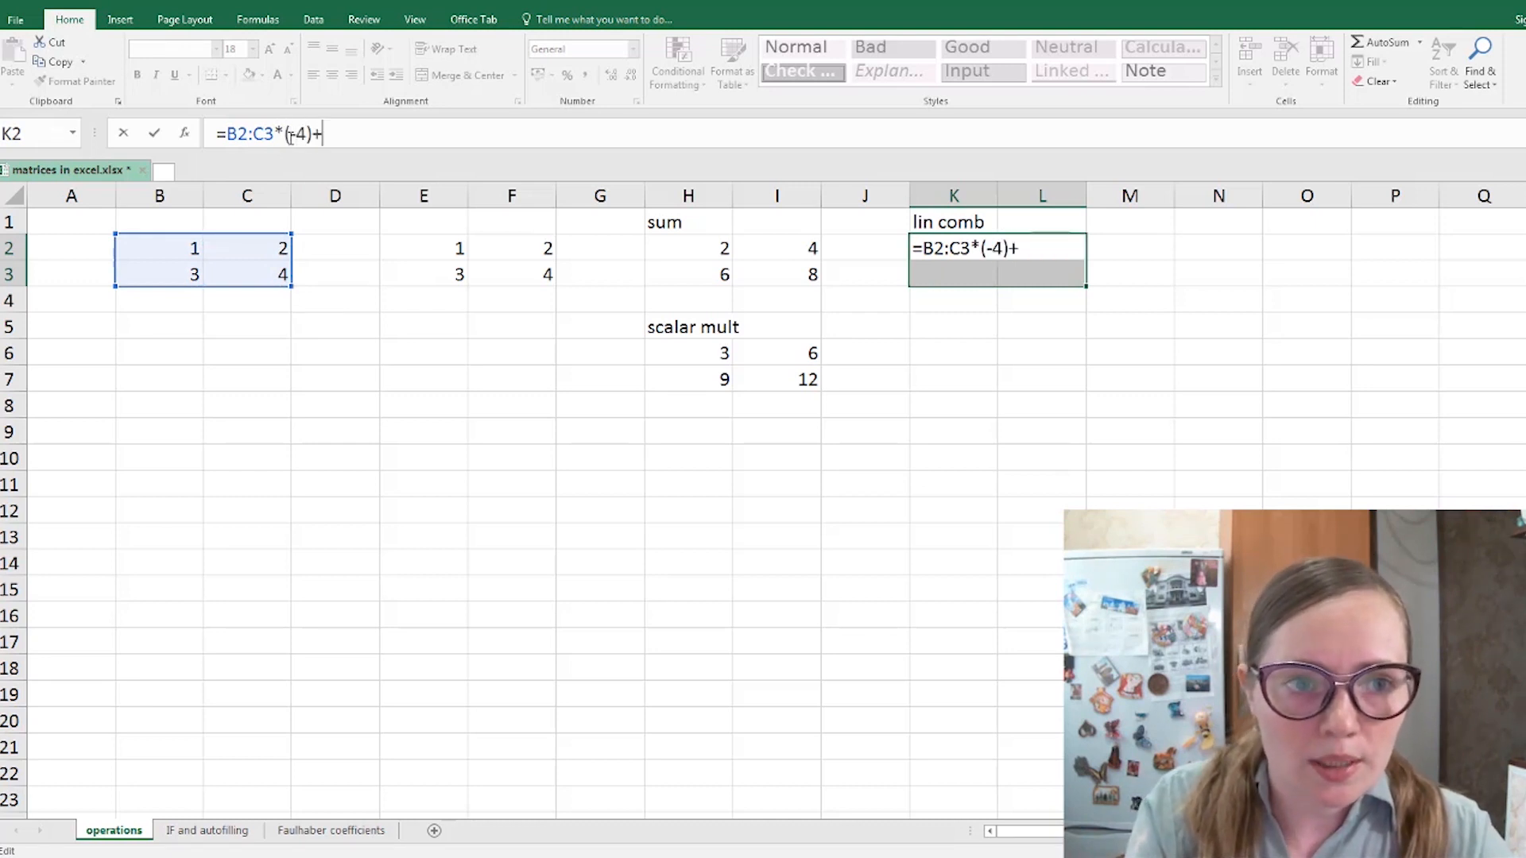
type("5*")
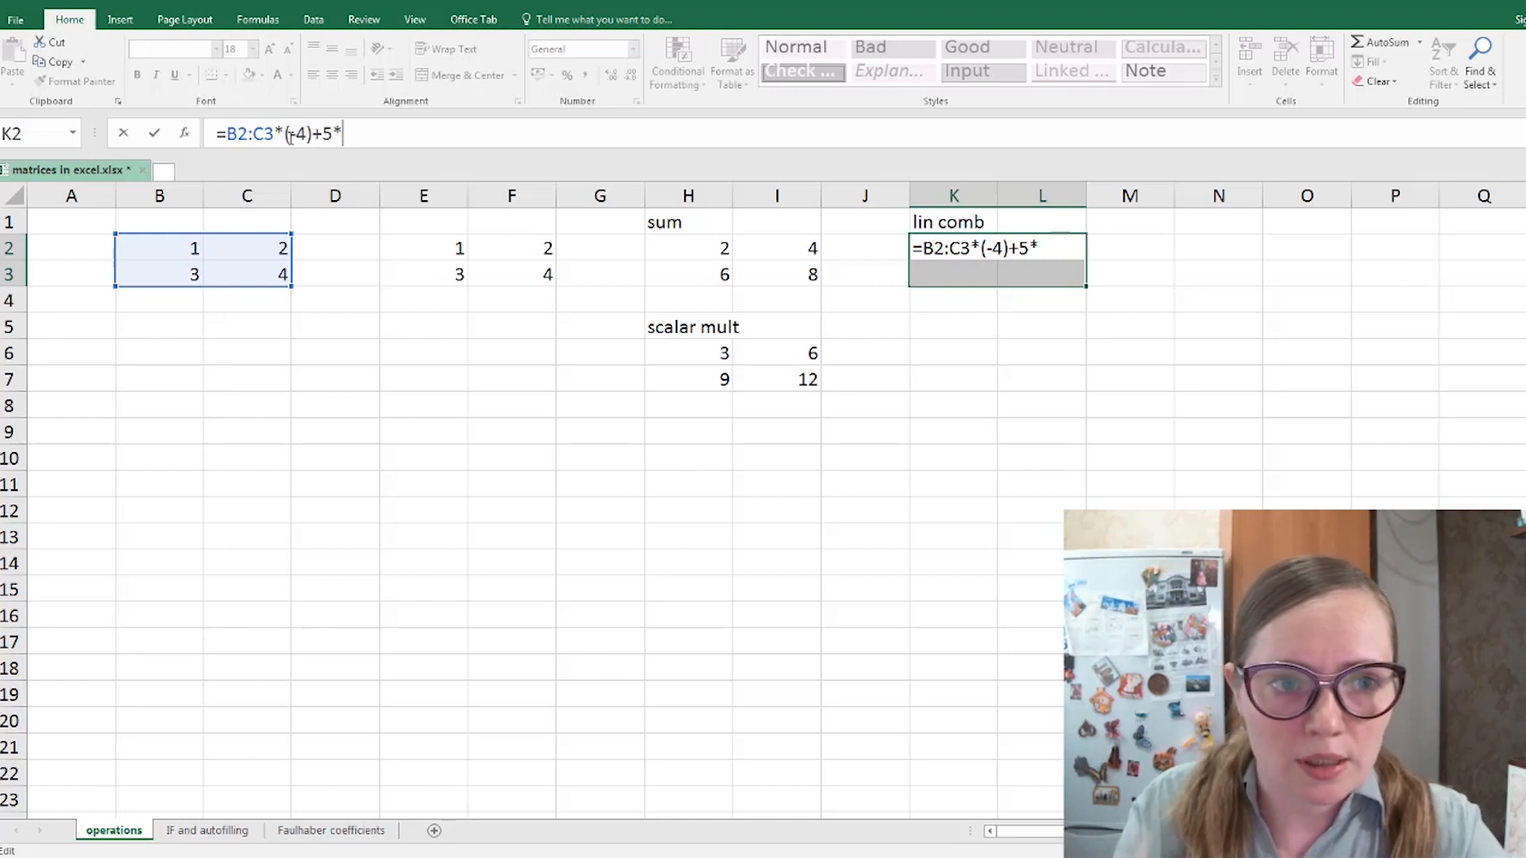
left_click_drag(419, 240, 527, 266)
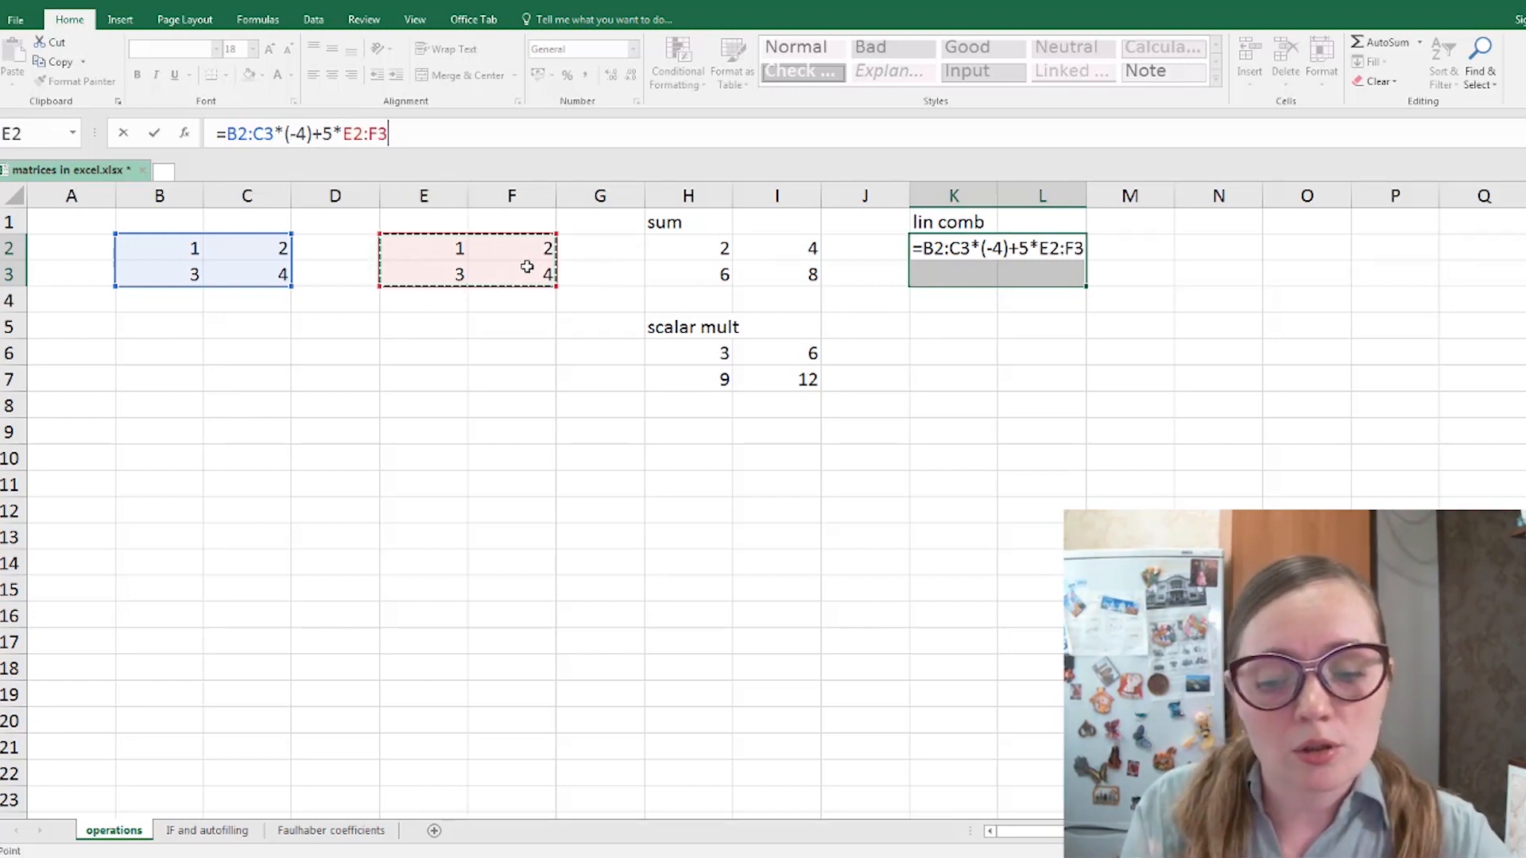
key("ctrl+shift+Return")
- Change the second matrix's coefficient to 7 in the K2:L3 array formula, and check the formula in K3
left_click(977, 251)
left_click_drag(976, 250, 1051, 280)
left_click(326, 134)
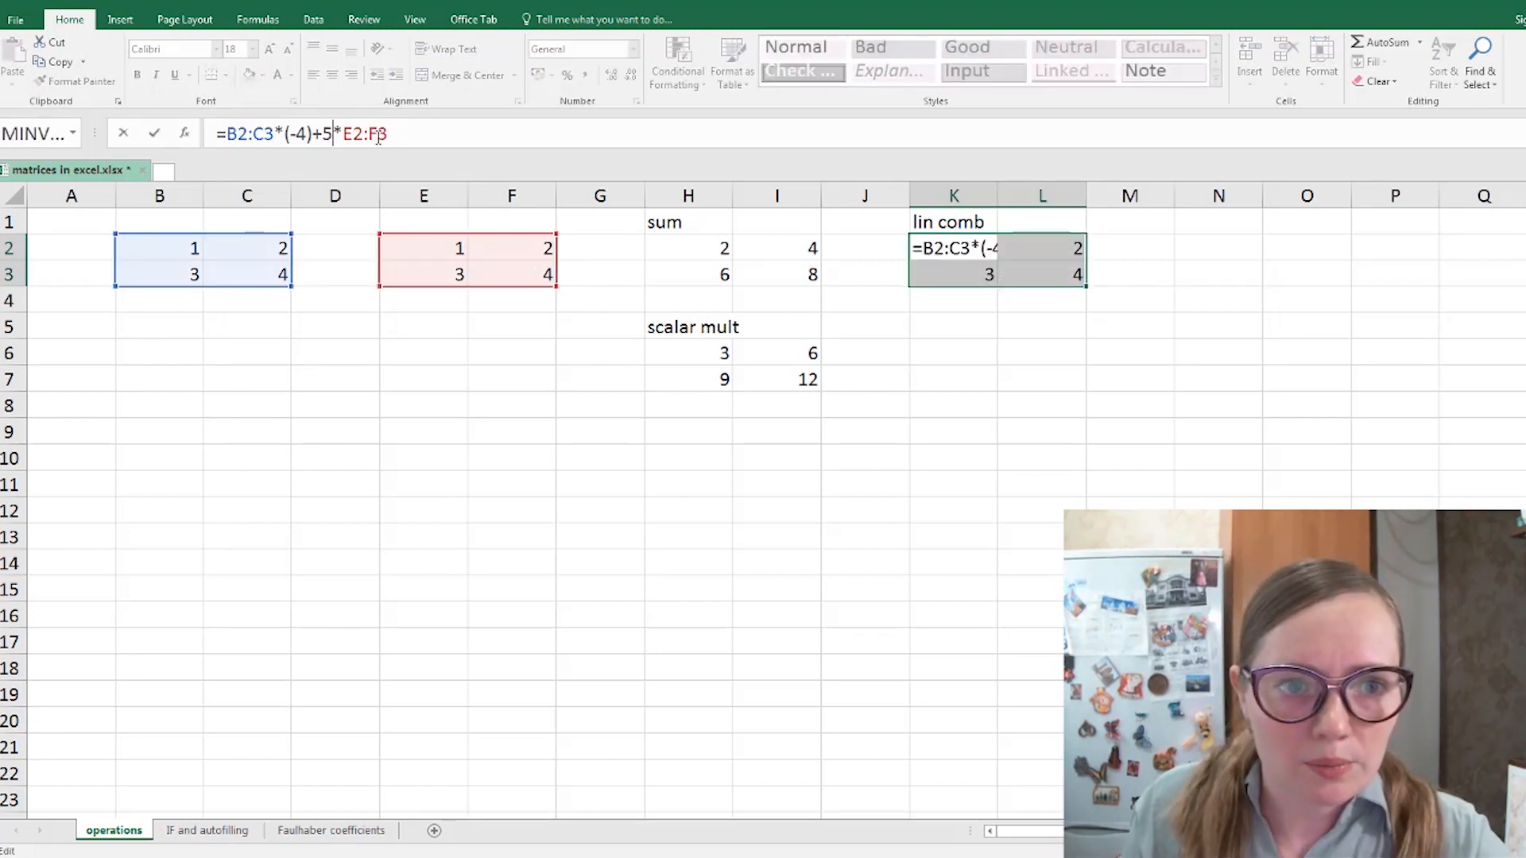
key("BackSpace")
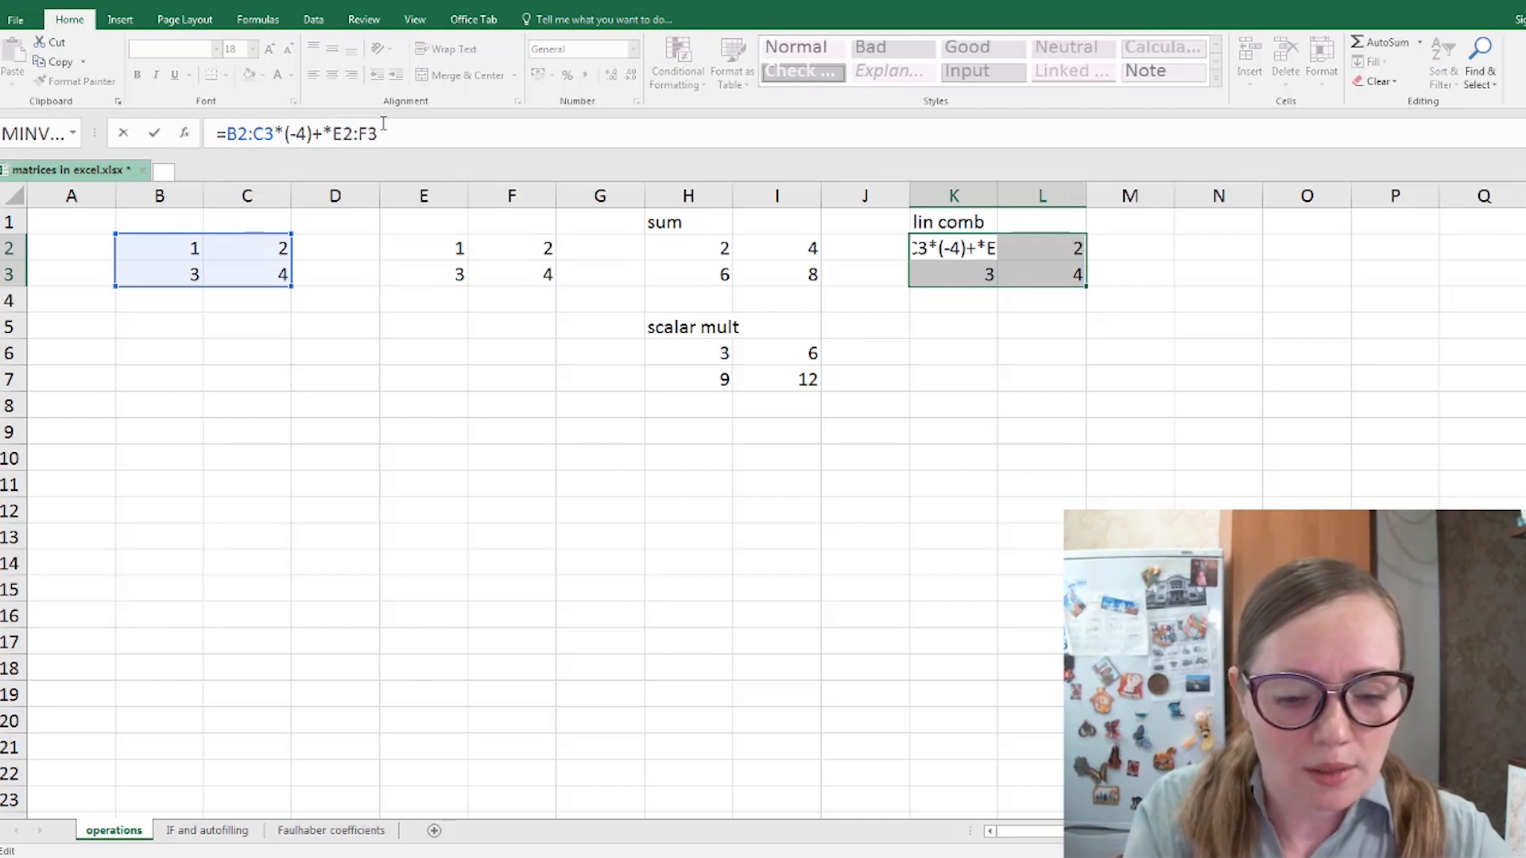
type("7")
key("ctrl+shift+Return")
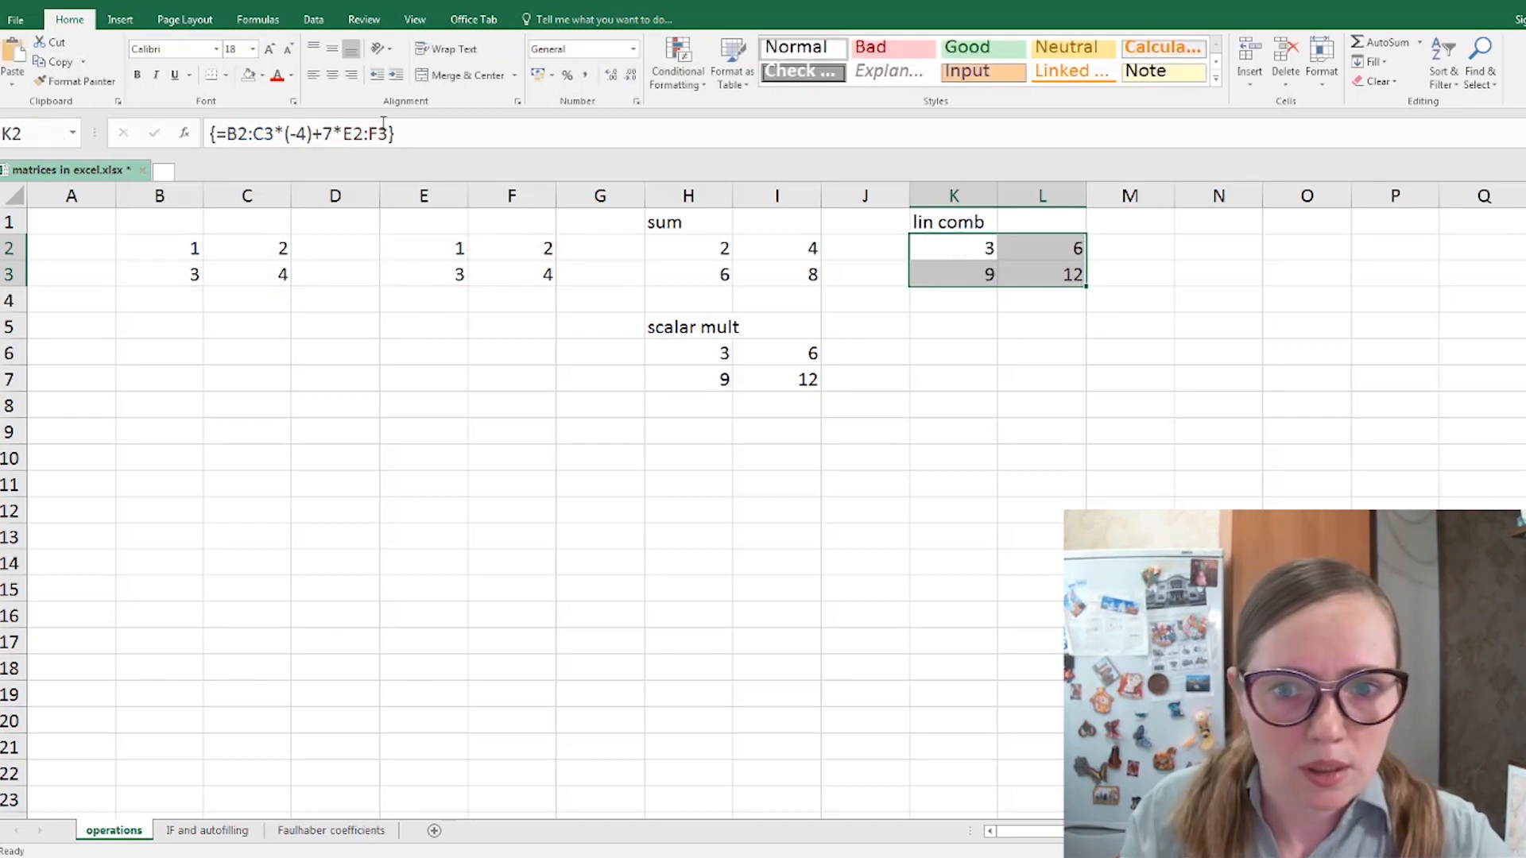
left_click(993, 280)
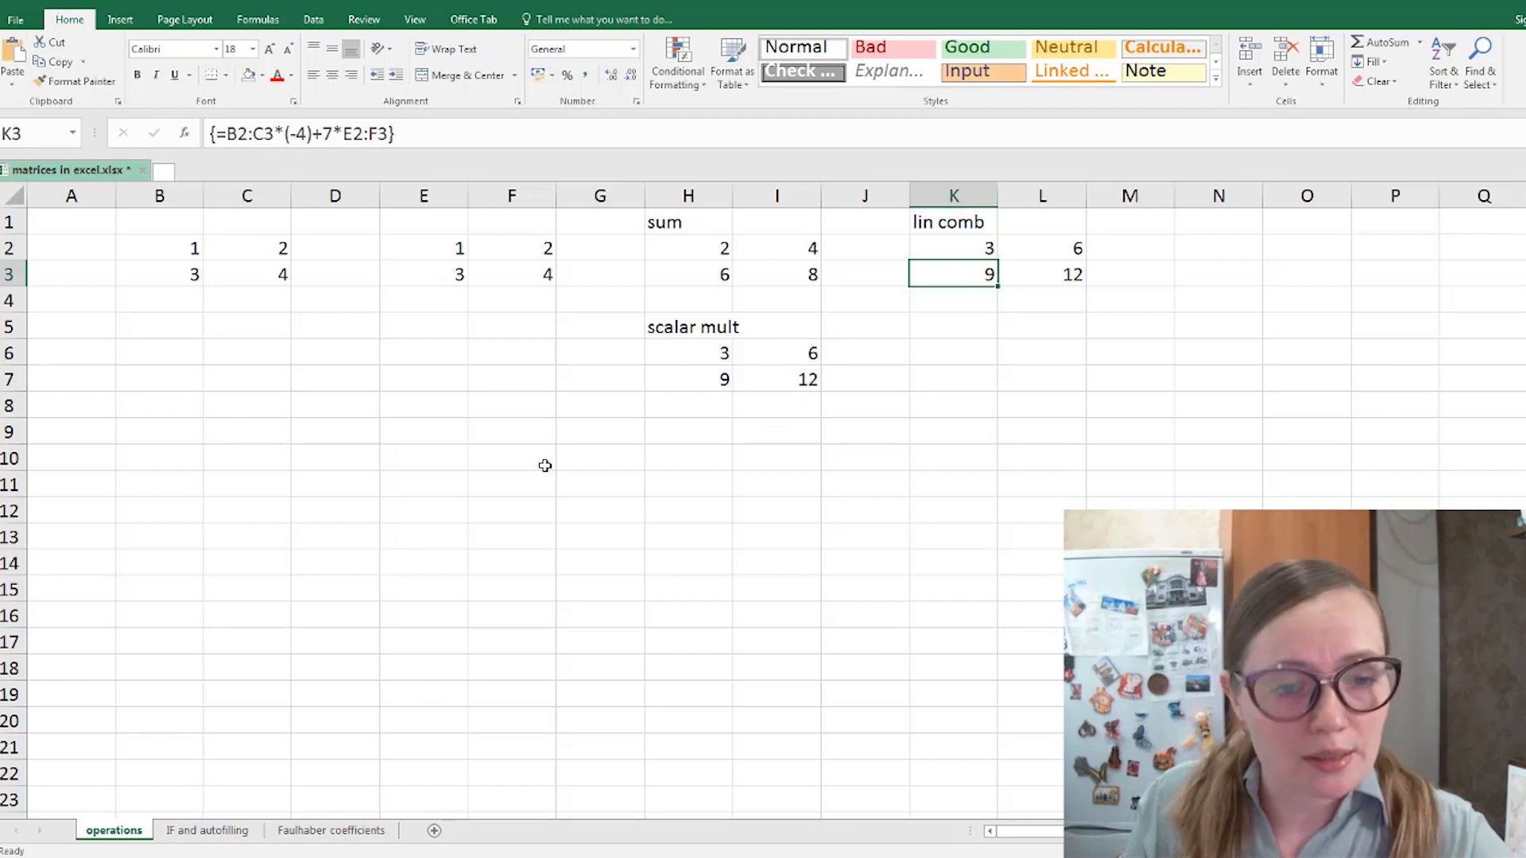
- Calculate the first matrix's determinant in C6 with =MDETERM(B2:C3), and check the cell's formula
left_click(261, 361)
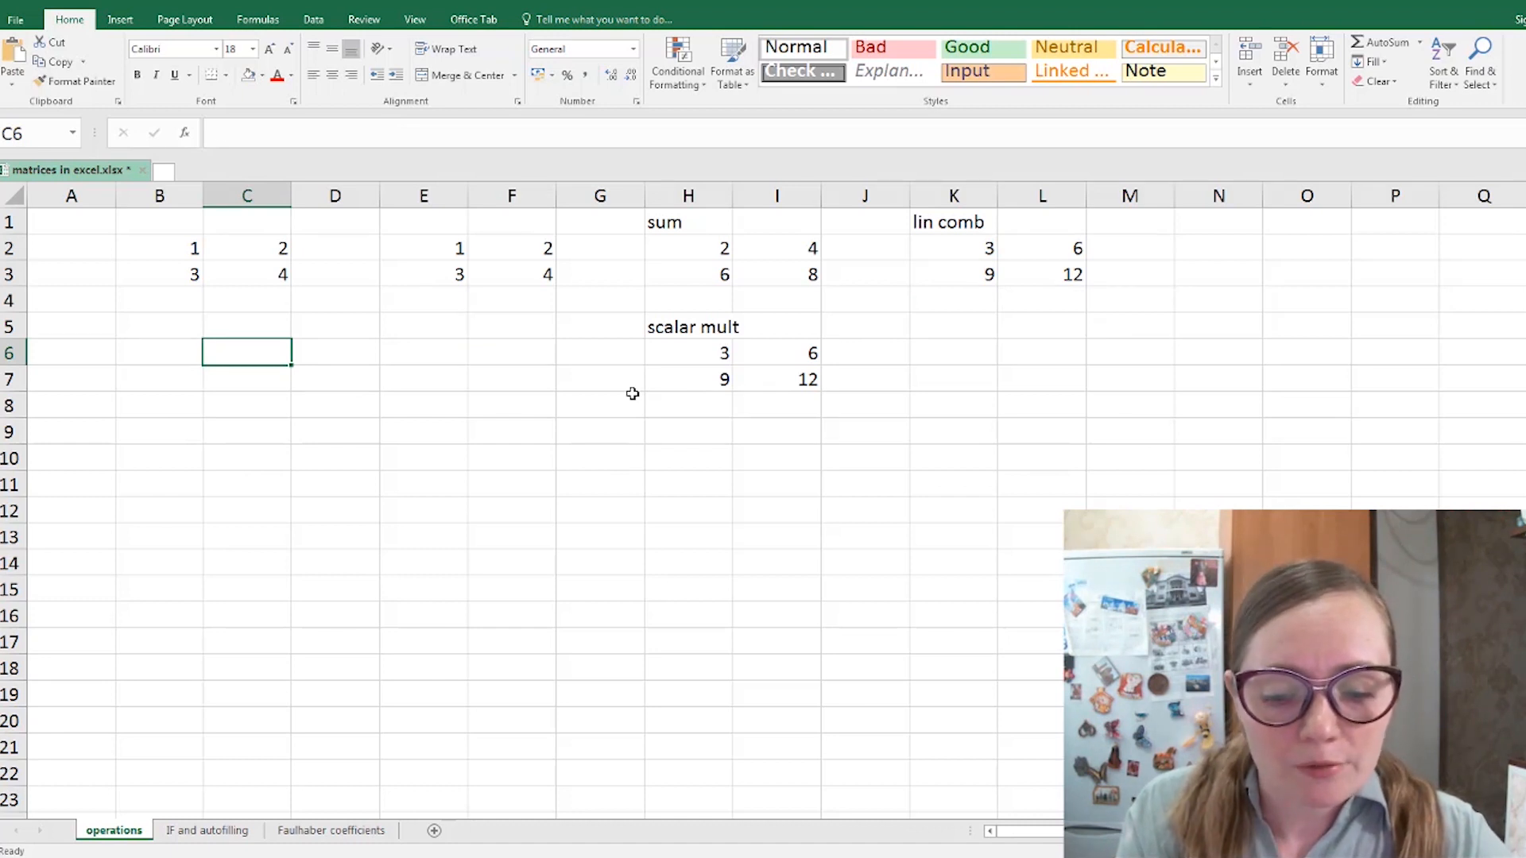
type("=M")
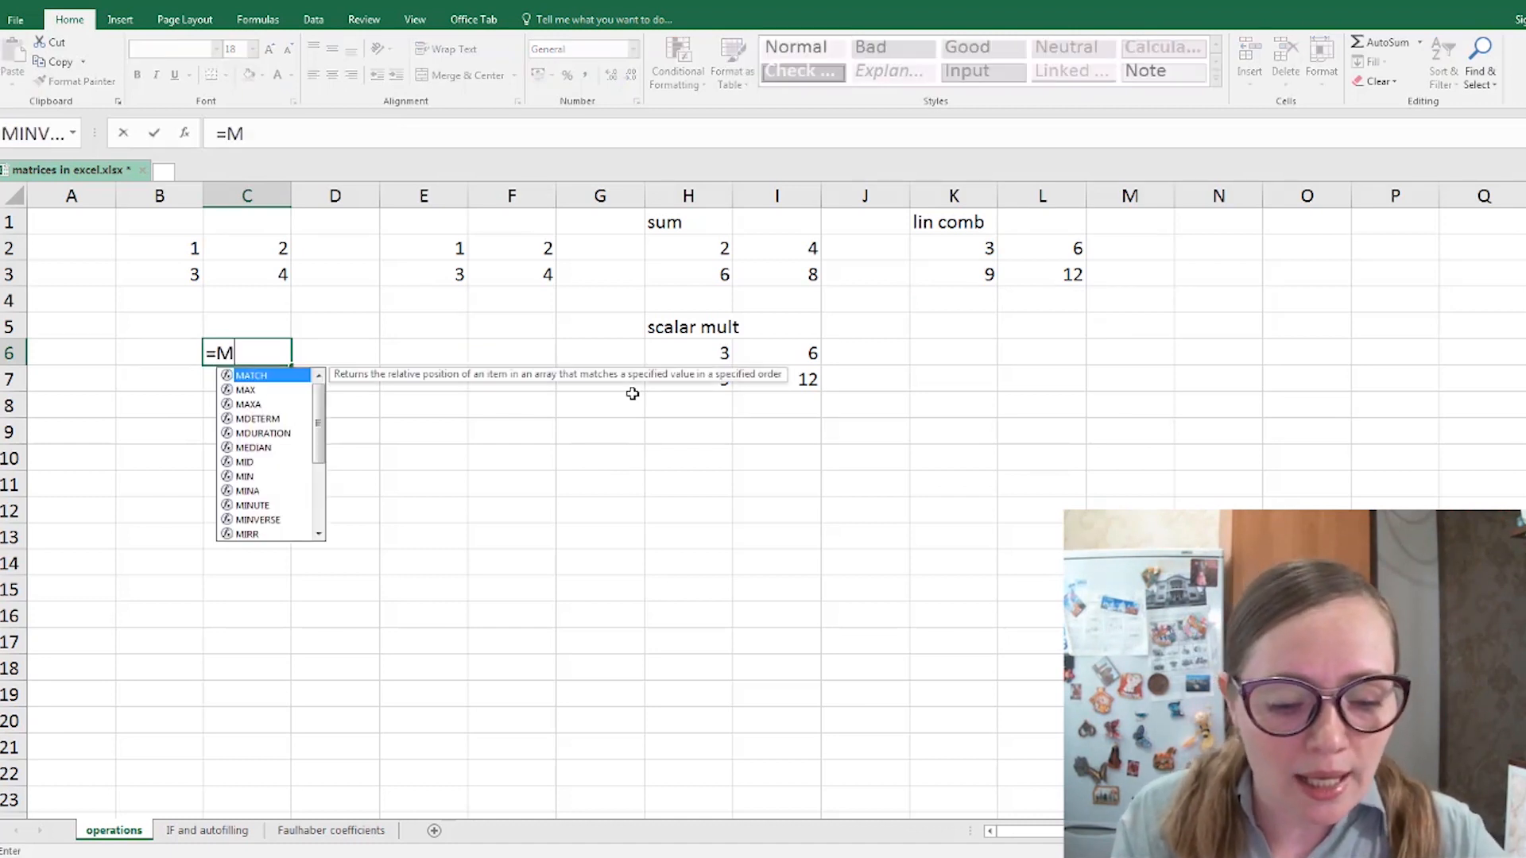
type("DET")
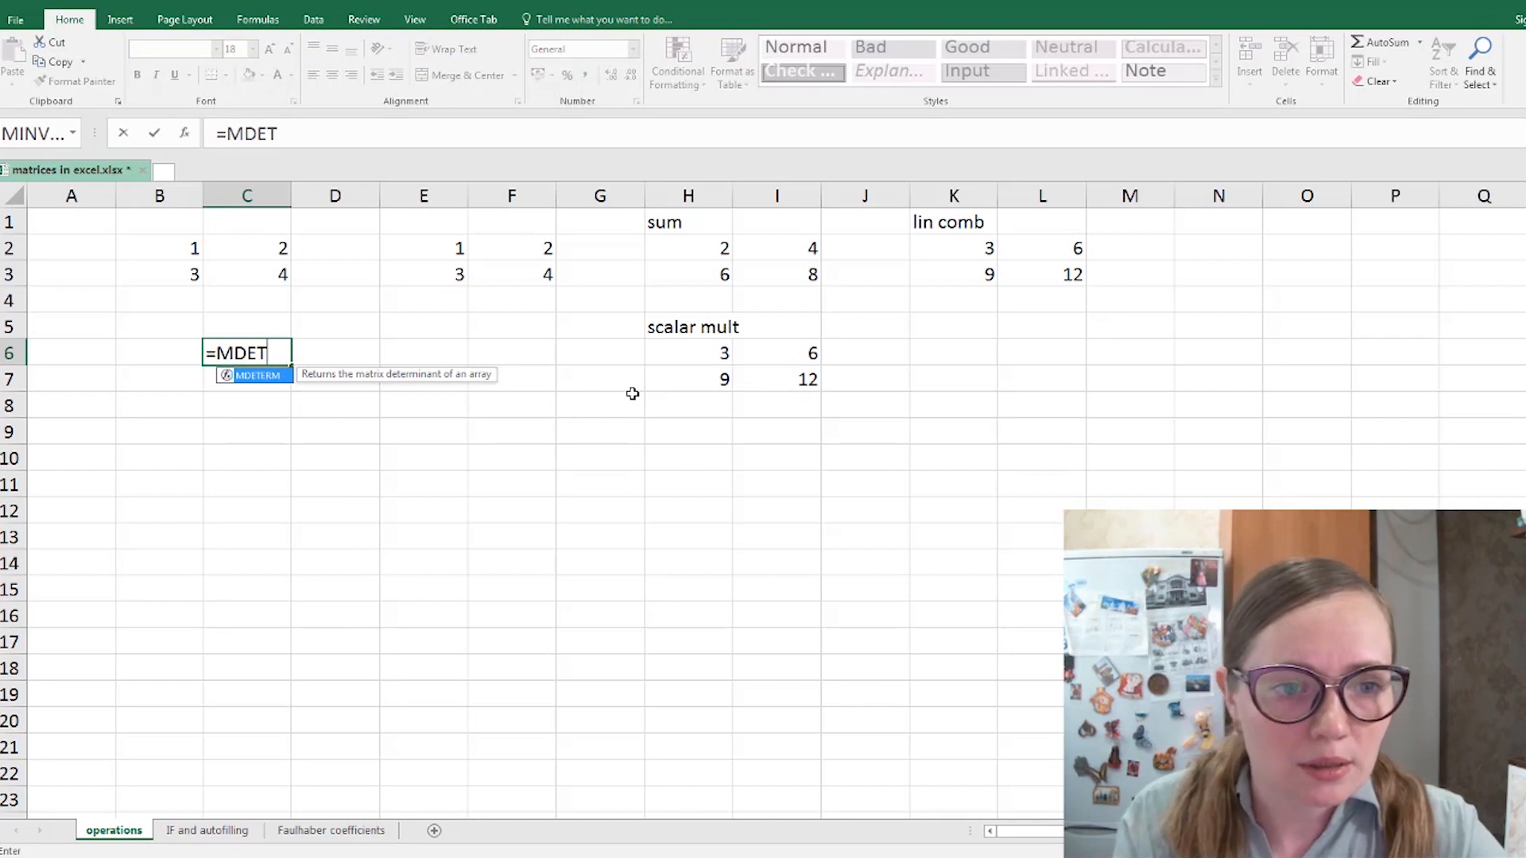
key("Tab")
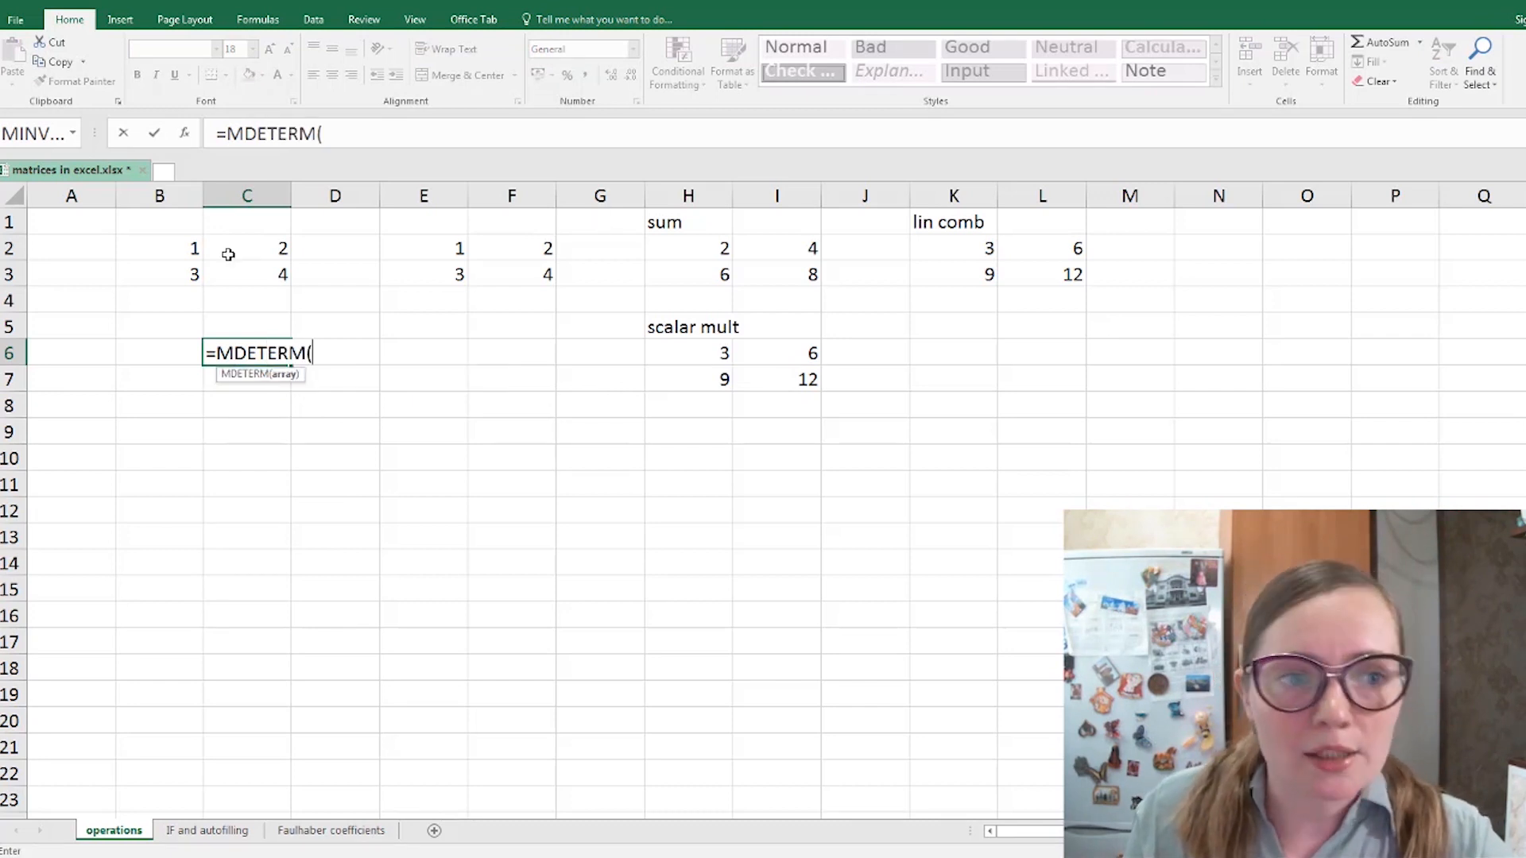
left_click_drag(180, 247, 262, 277)
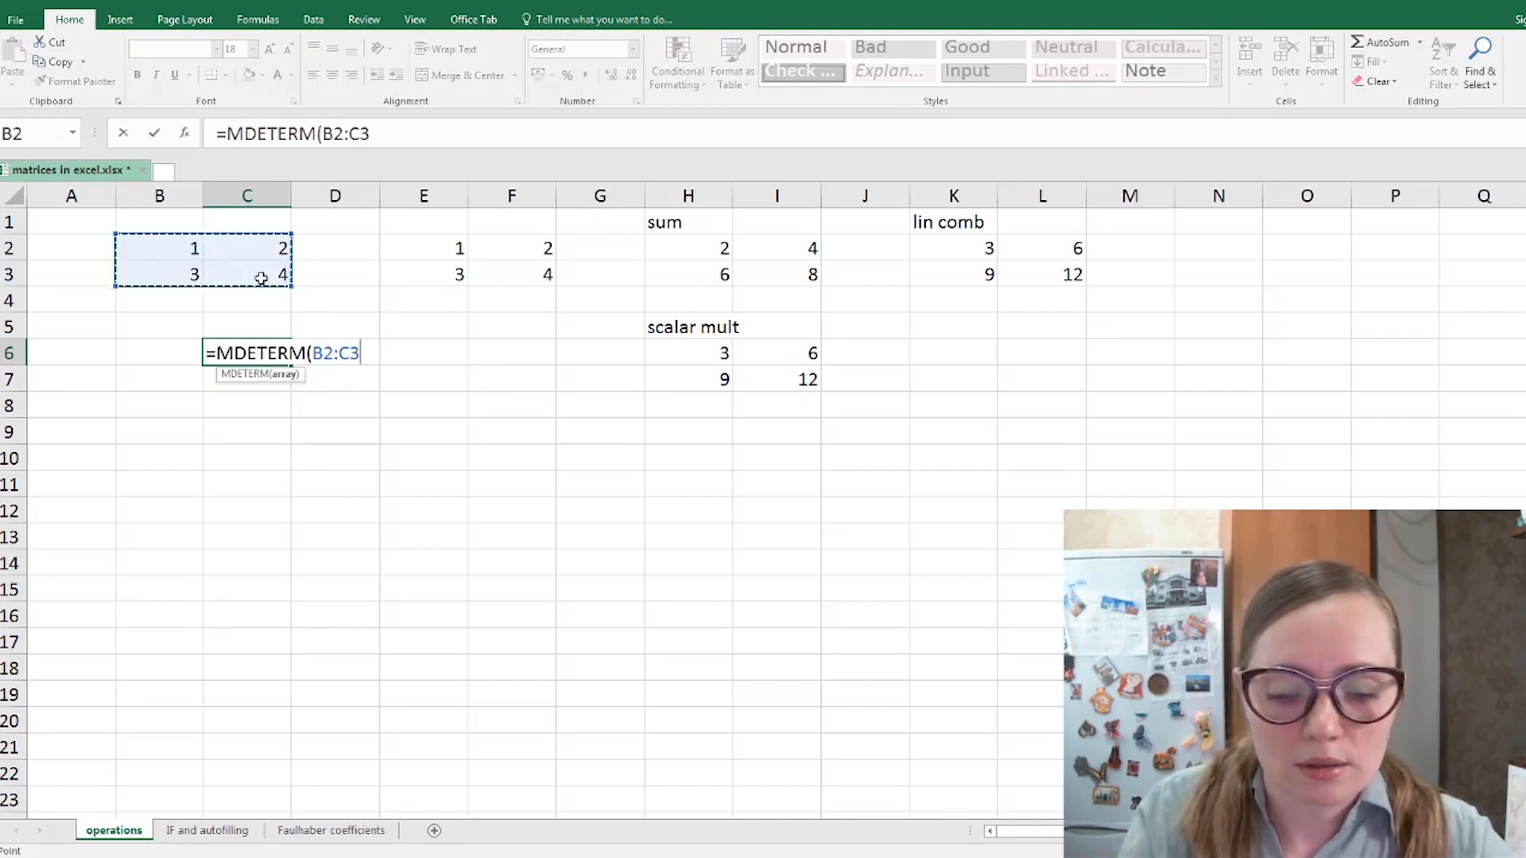
type(")")
key("Return")
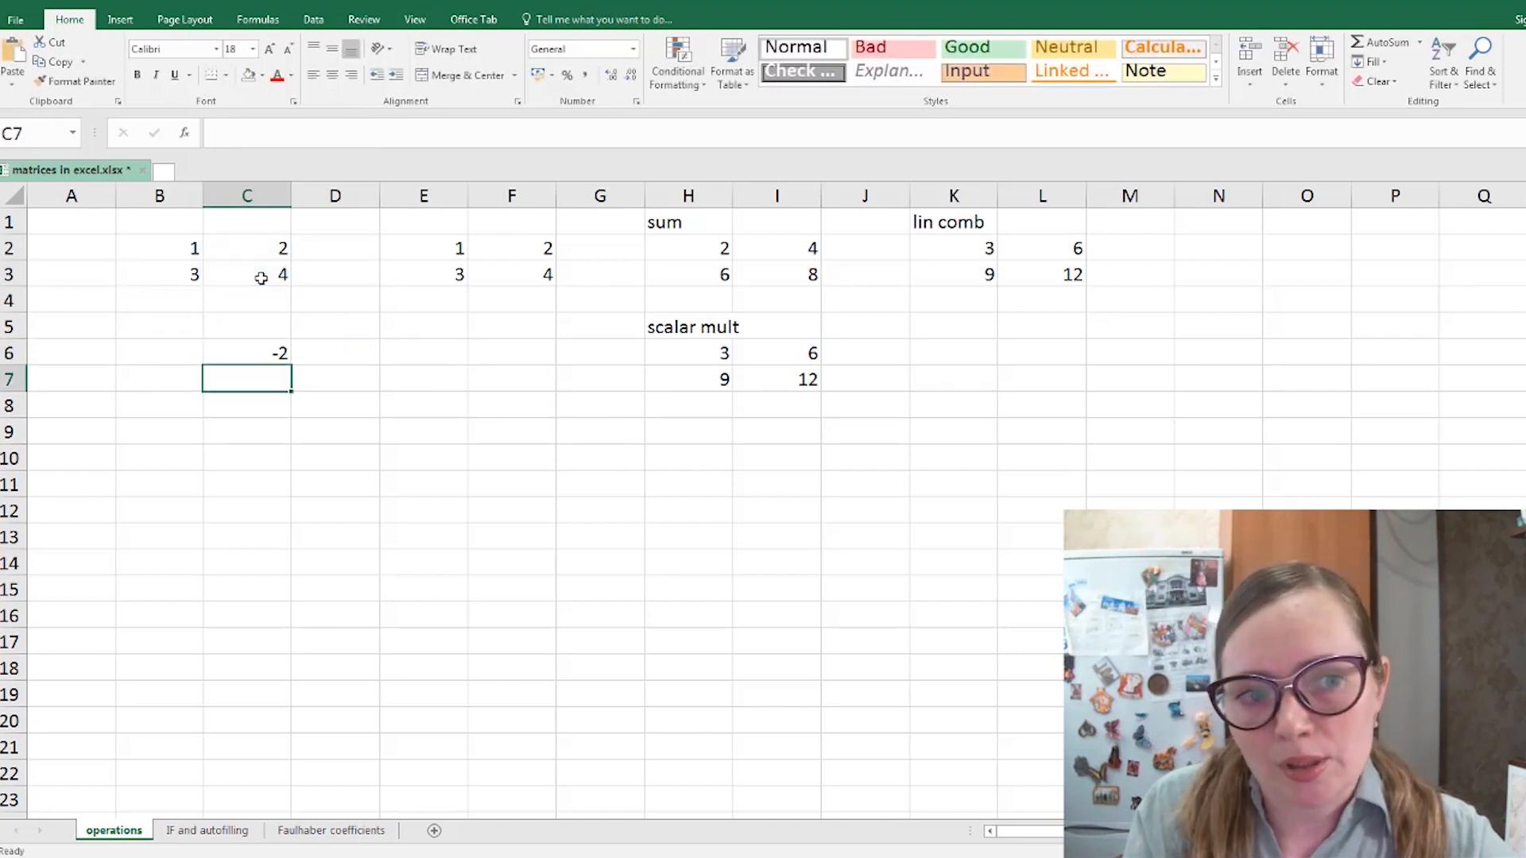
key("Up")
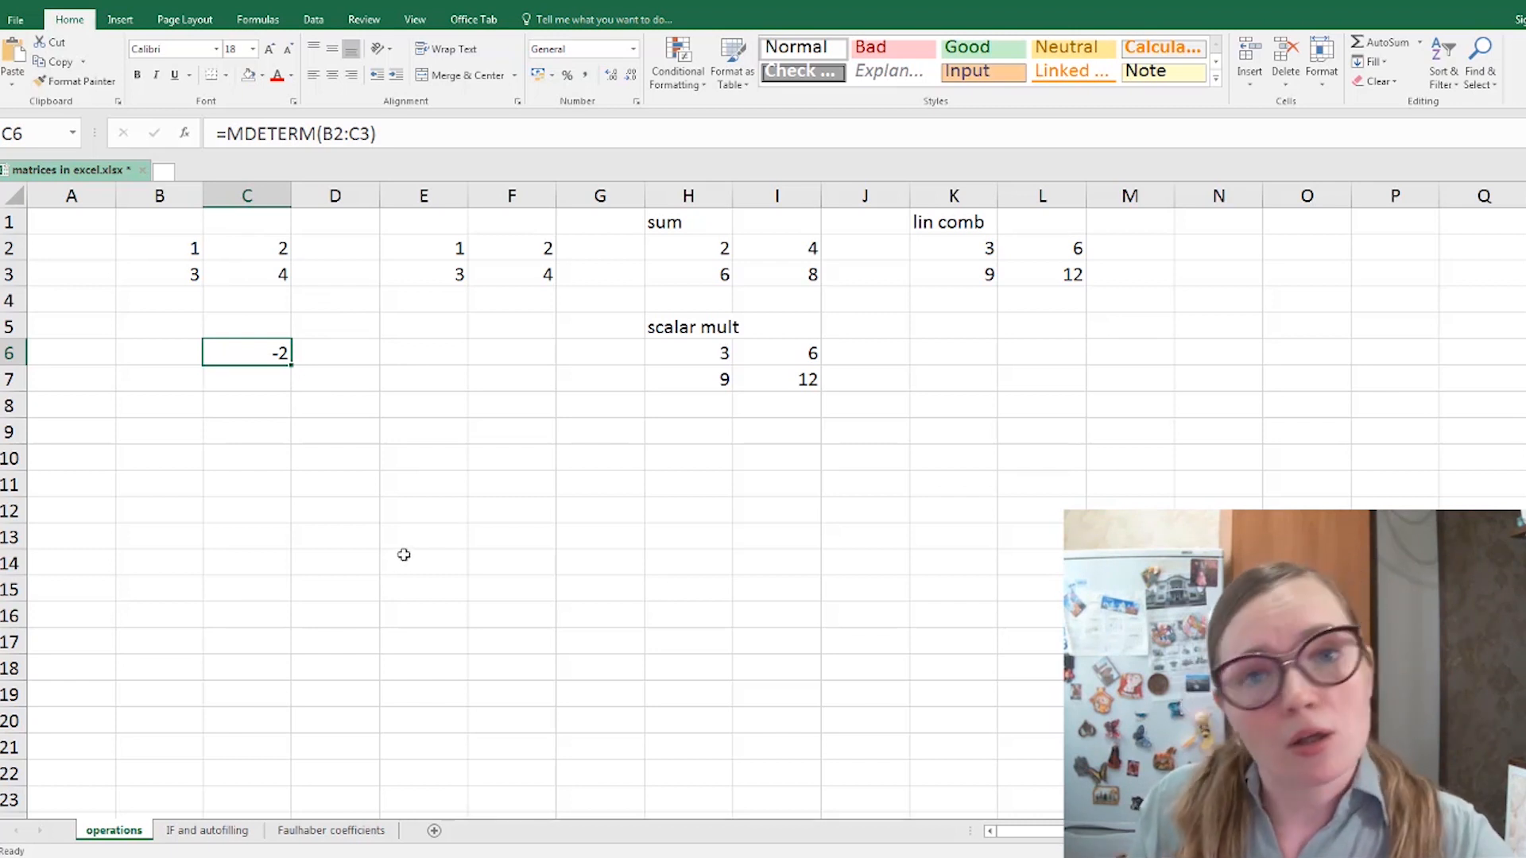
- Enter the label "multiplication" in cell C10
left_click(254, 450)
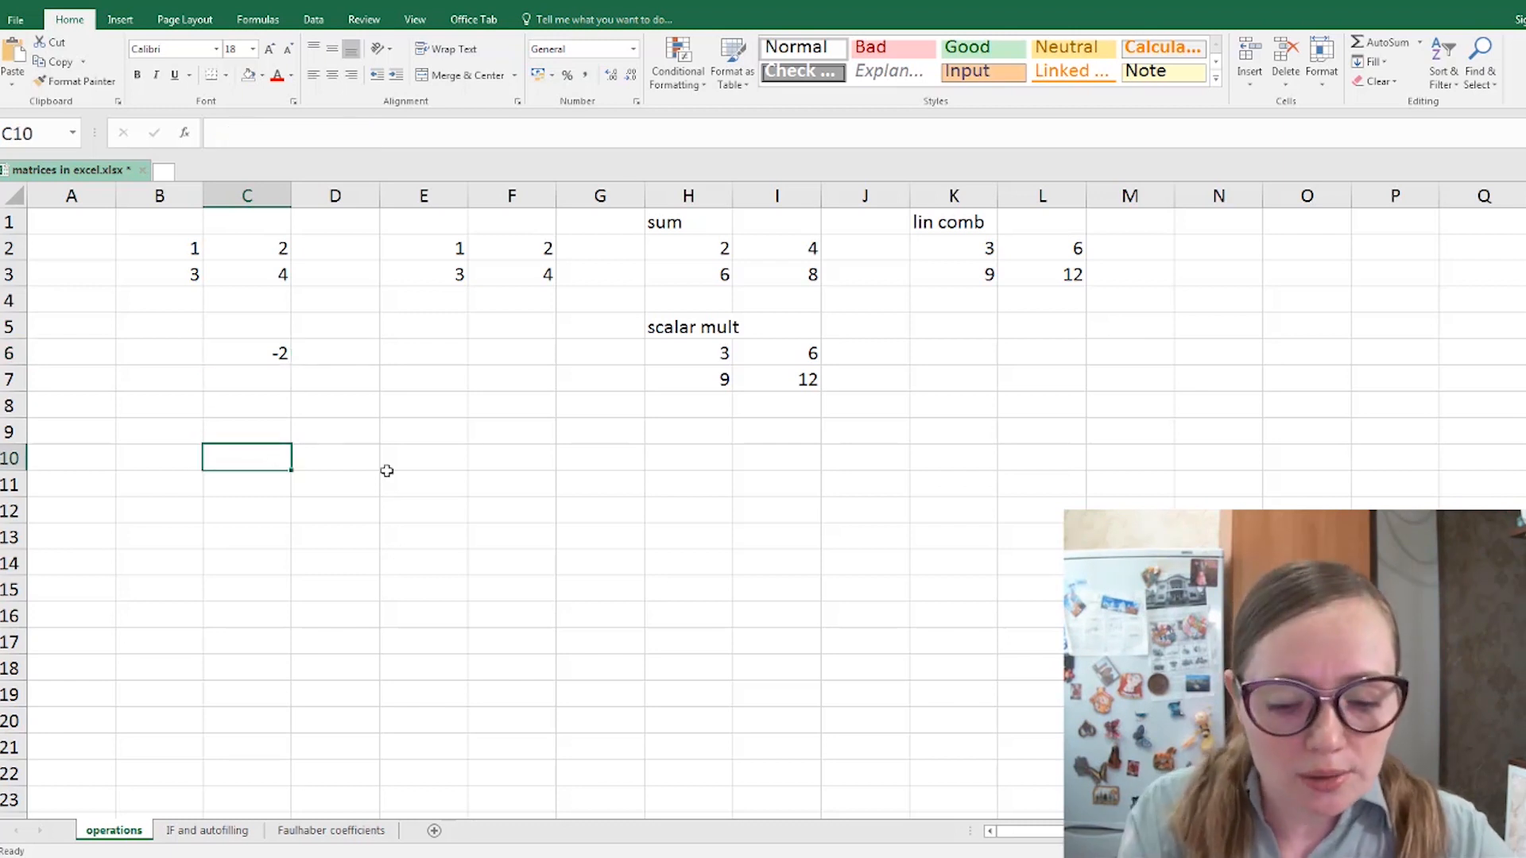
type("multiplication")
key("Return")
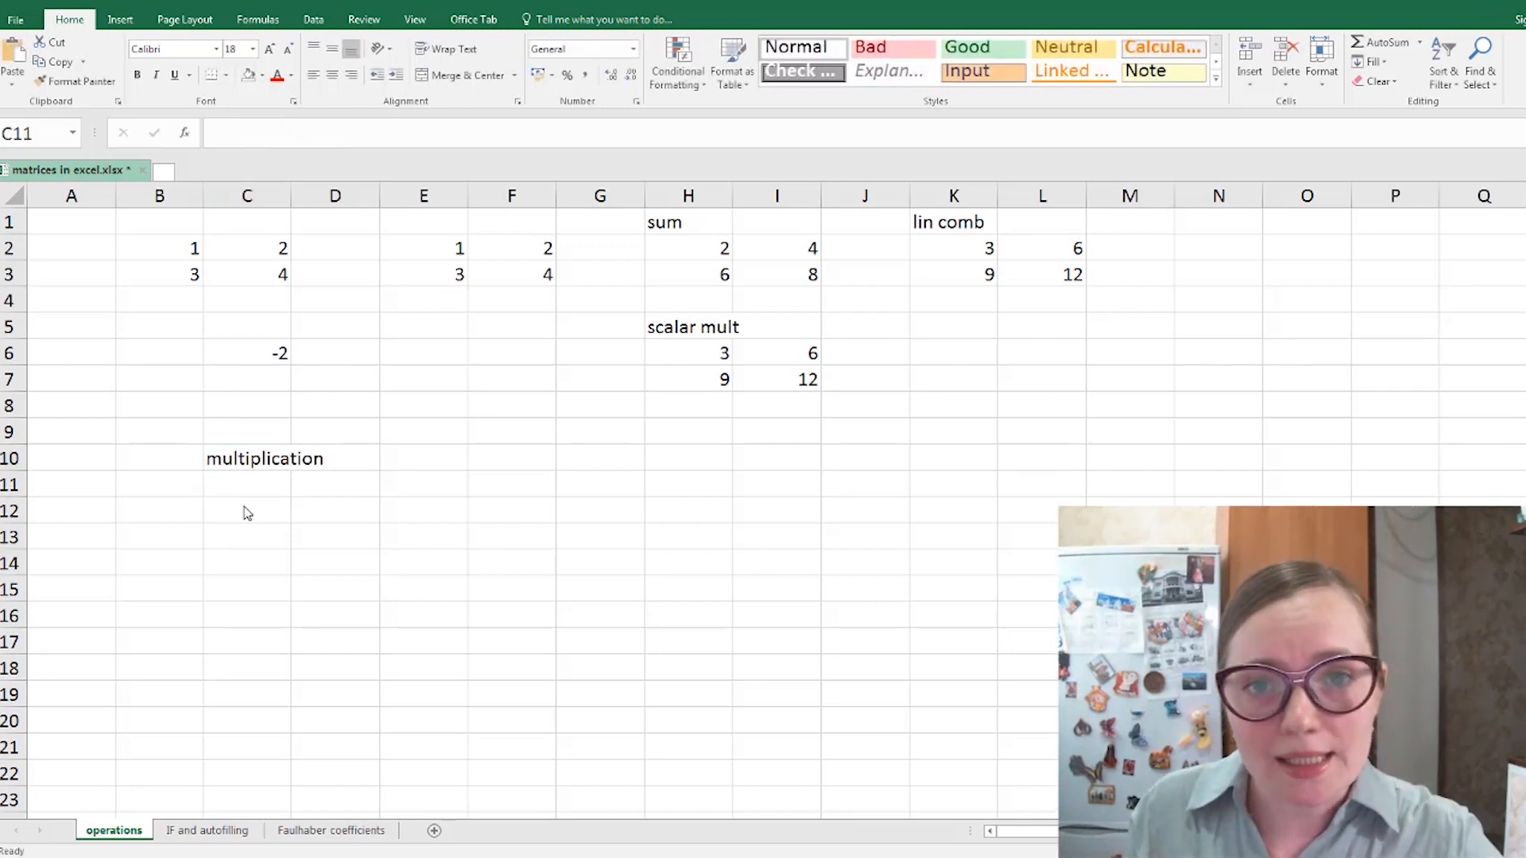
- Multiply the two matrices in C11:D12 with the array formula =MMULT(B2:C3;E2:F3), and check the formula in each result cell
left_click(247, 489)
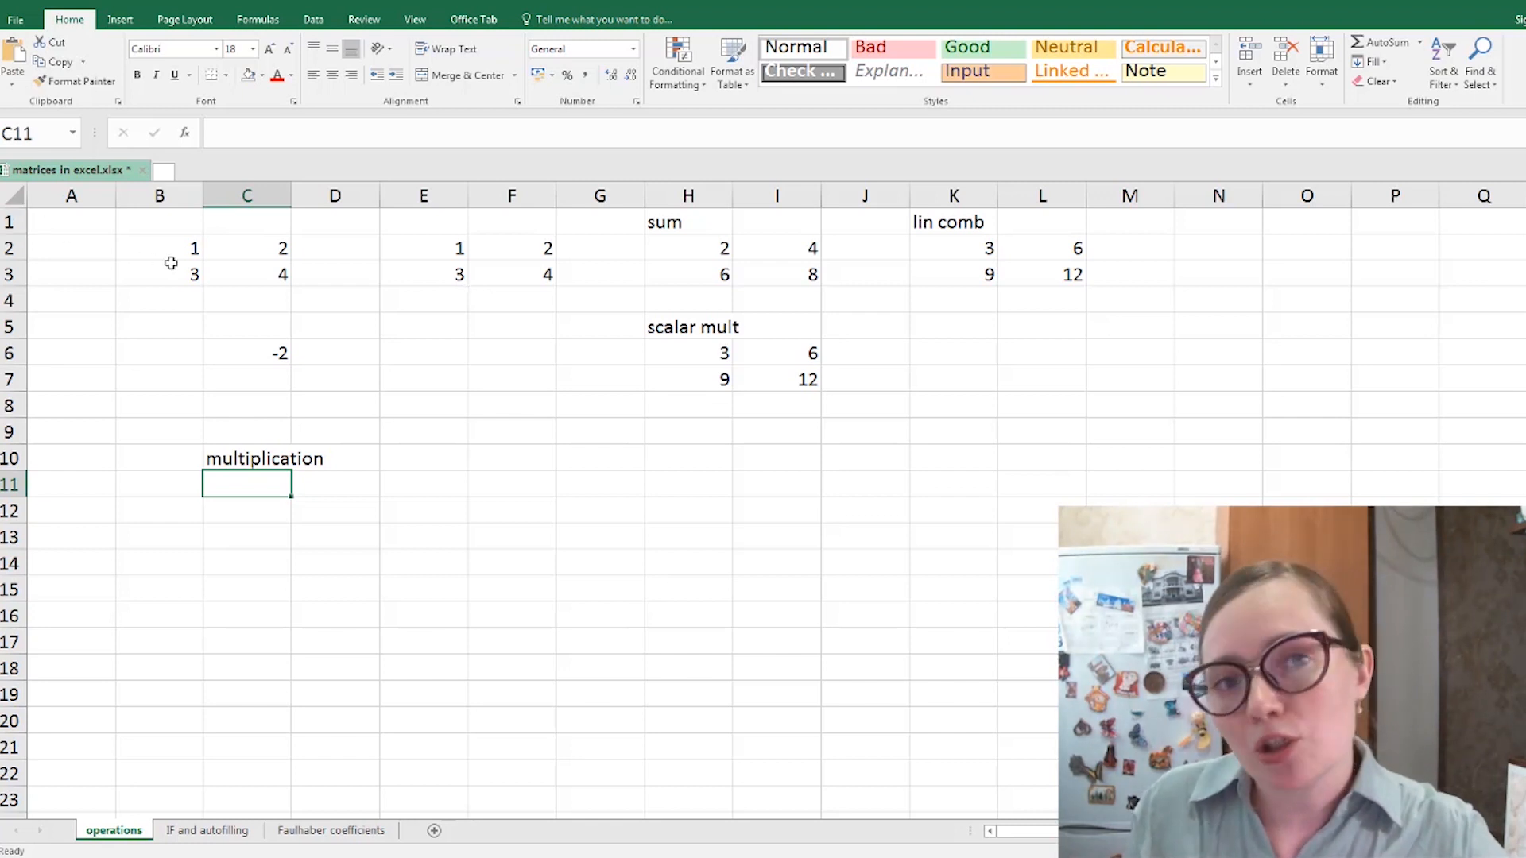
left_click_drag(275, 489, 329, 503)
type("=")
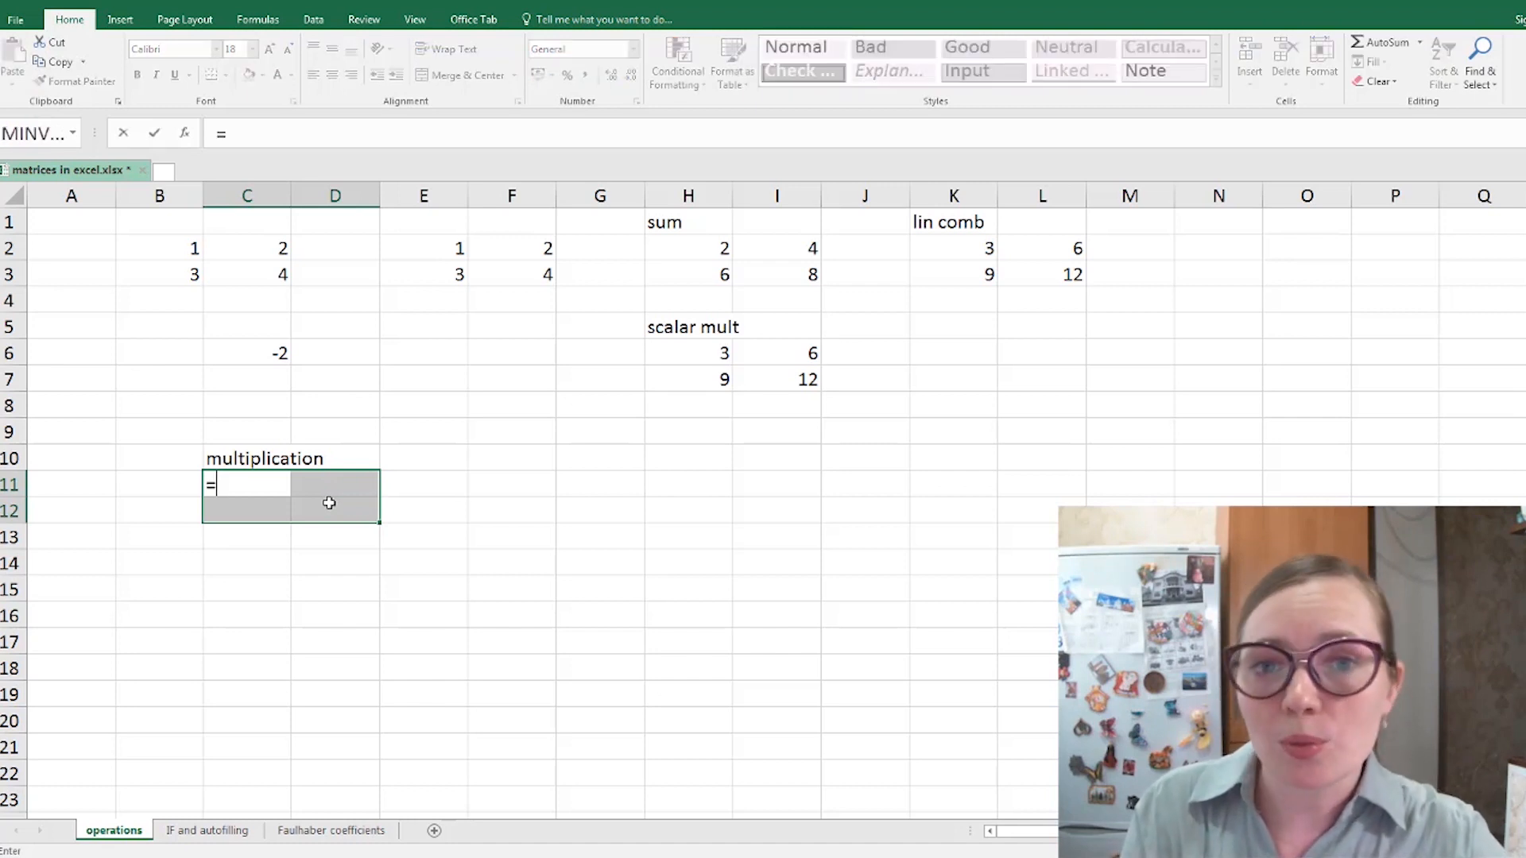
type("MMUL")
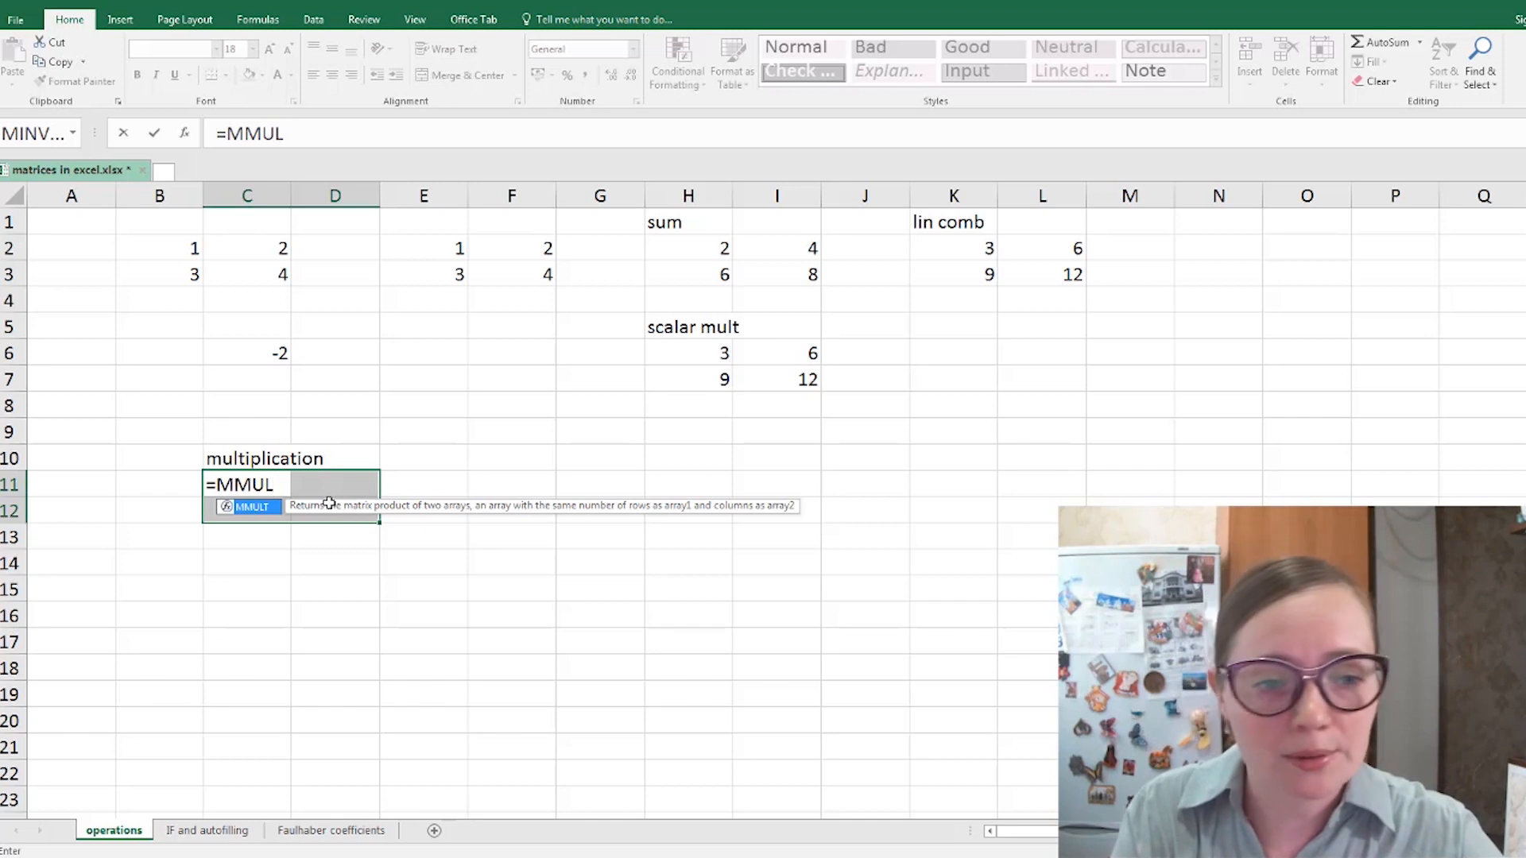
key("Tab")
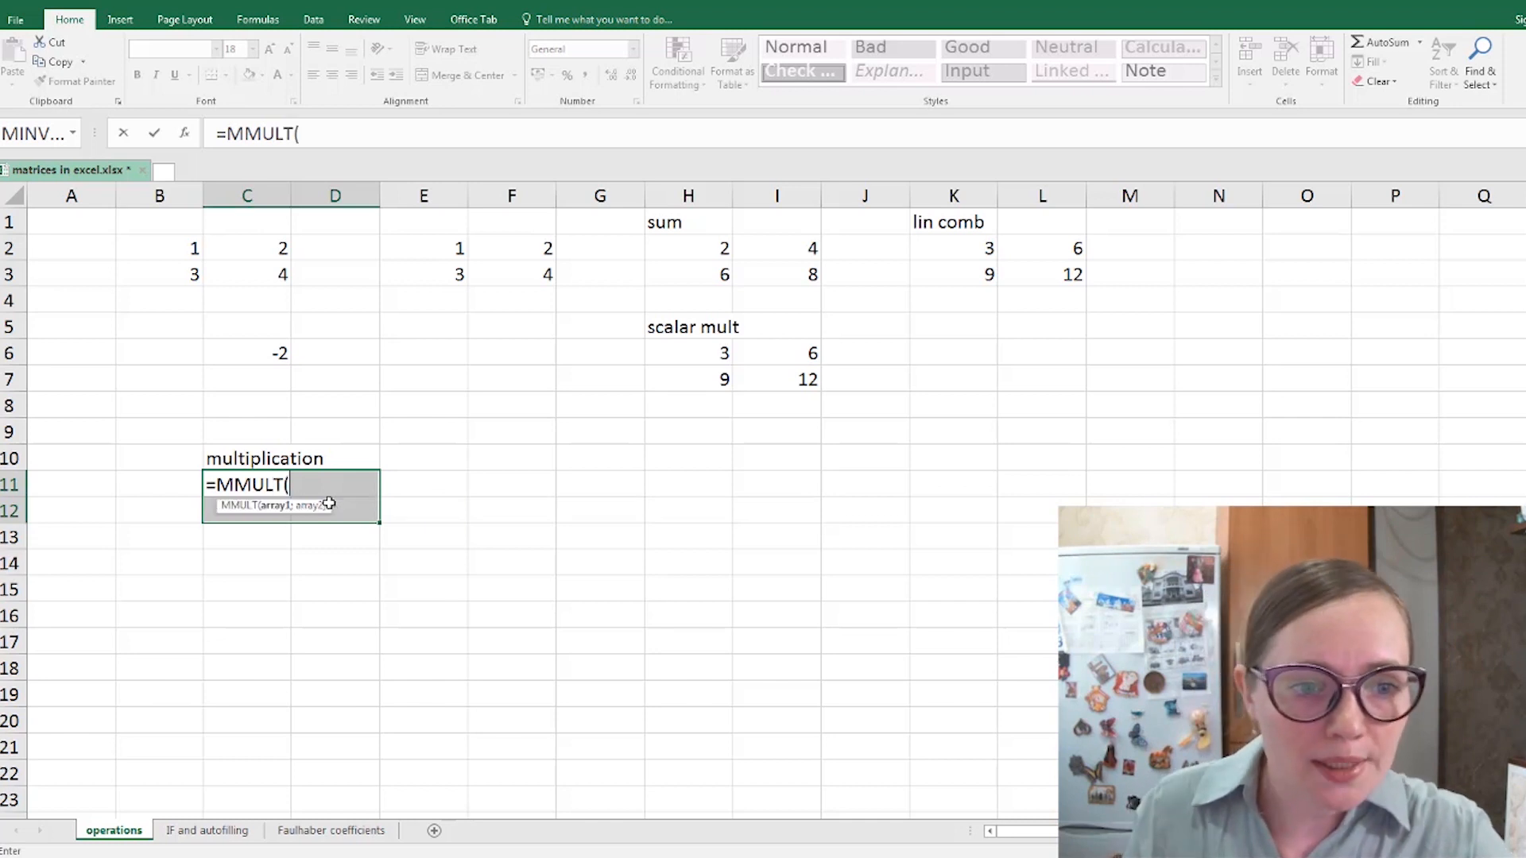
left_click_drag(190, 256, 261, 270)
type(";")
left_click_drag(455, 248, 528, 272)
type(")")
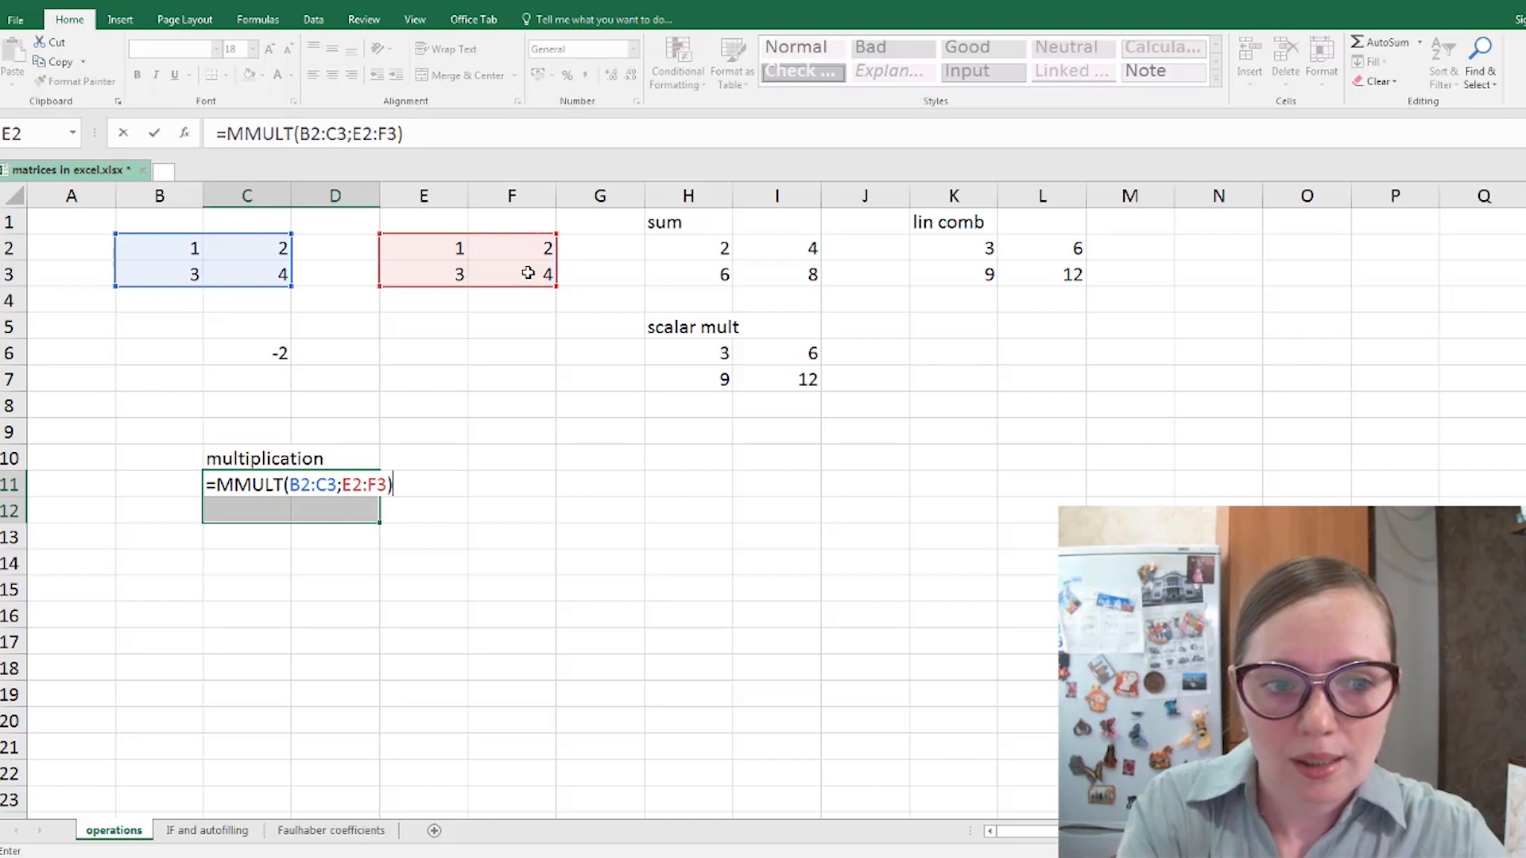
key("ctrl+shift+Return")
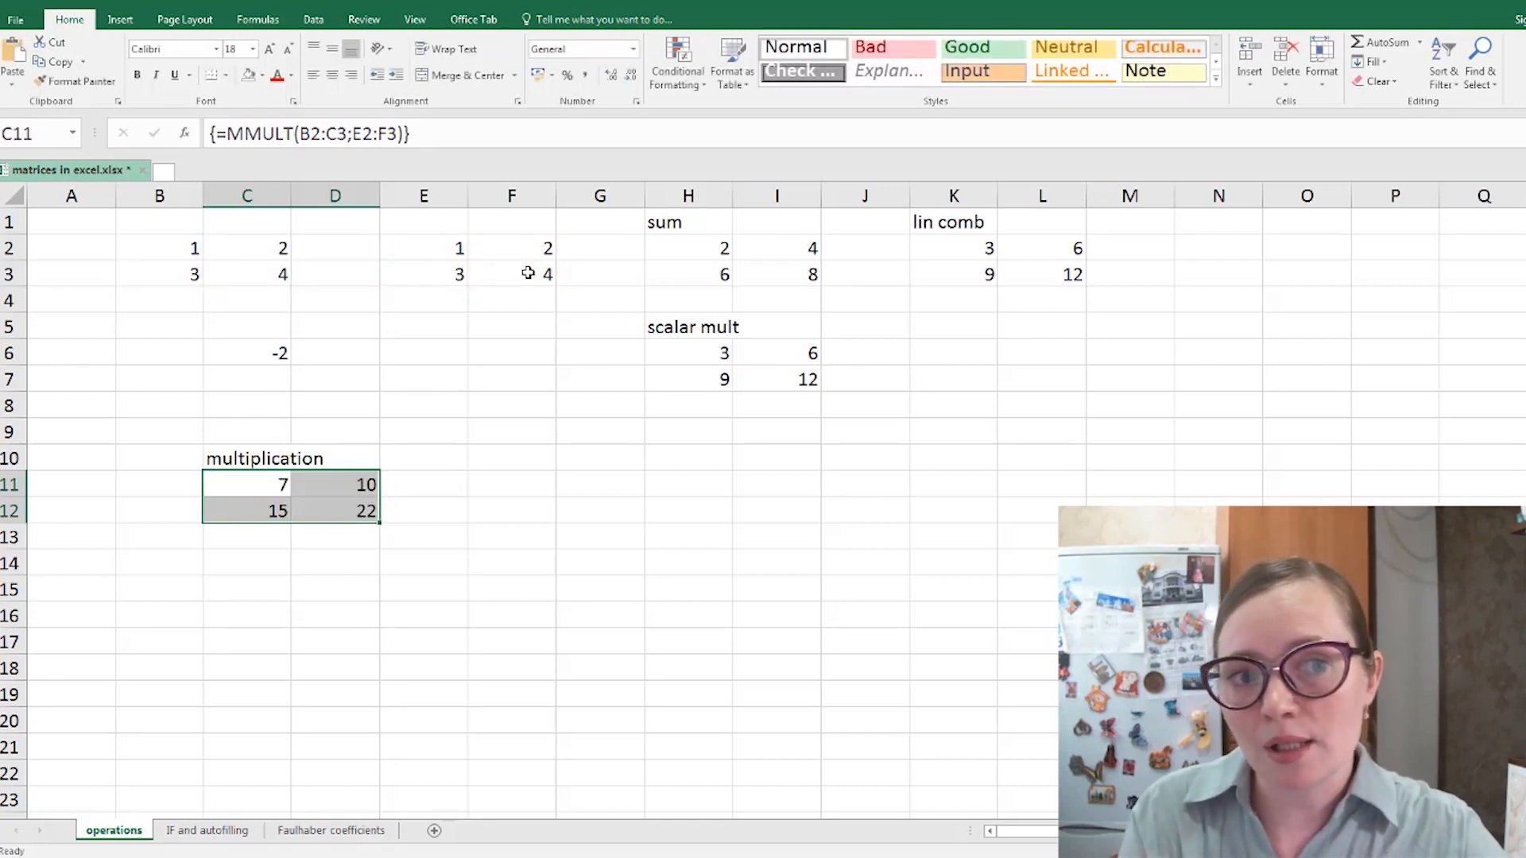
key("Down")
key("Up")
key("Right")
key("Down")
key("Left")
- Enter the label "inverse" in cell G10
key("Up")
key("Up")
key("Right")
key("Right")
key("Right")
key("Right")
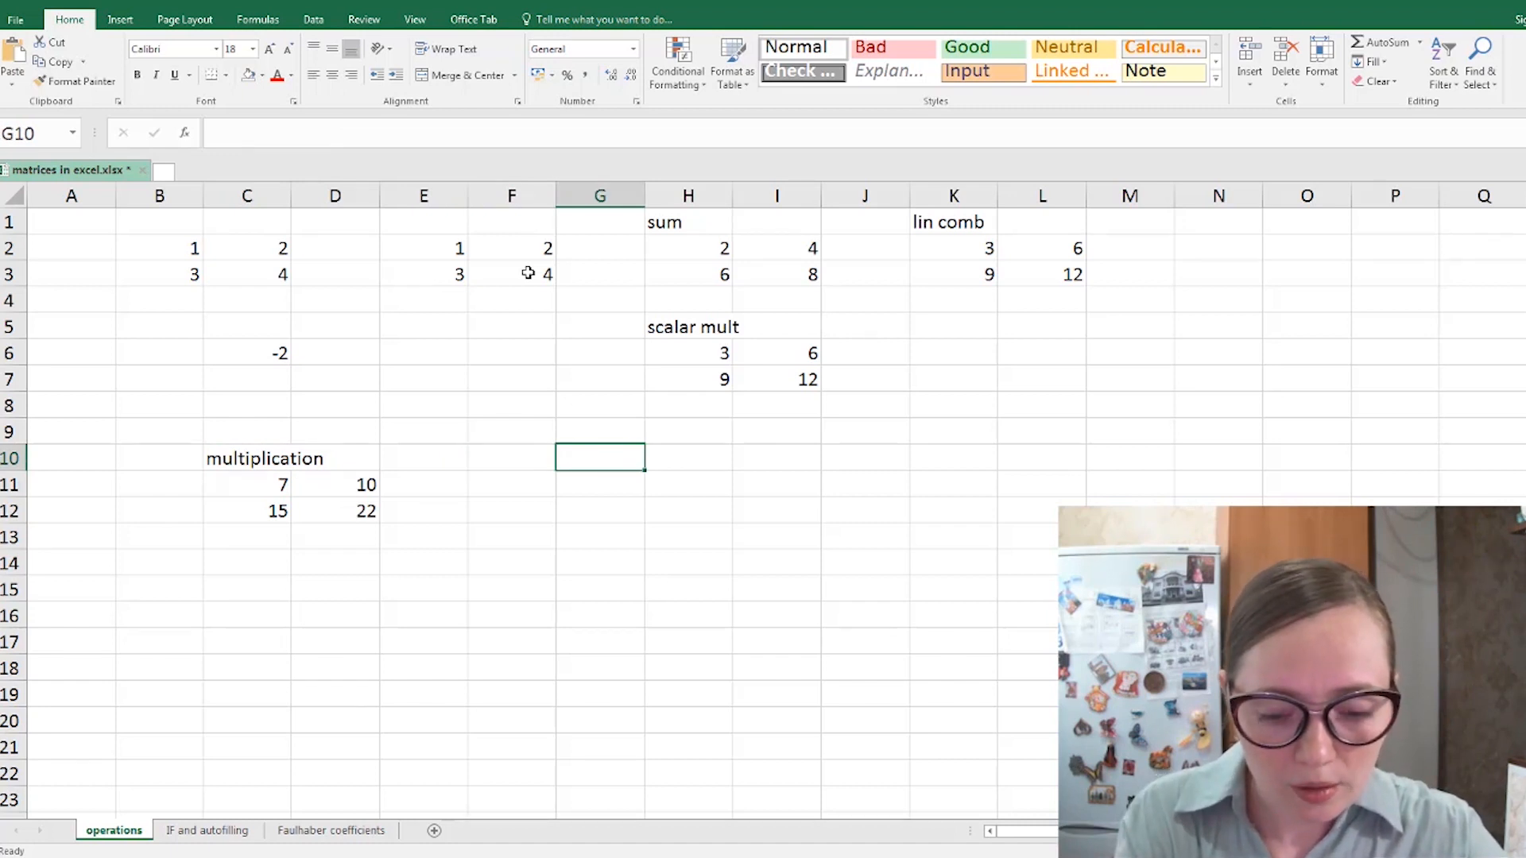
type("inverse")
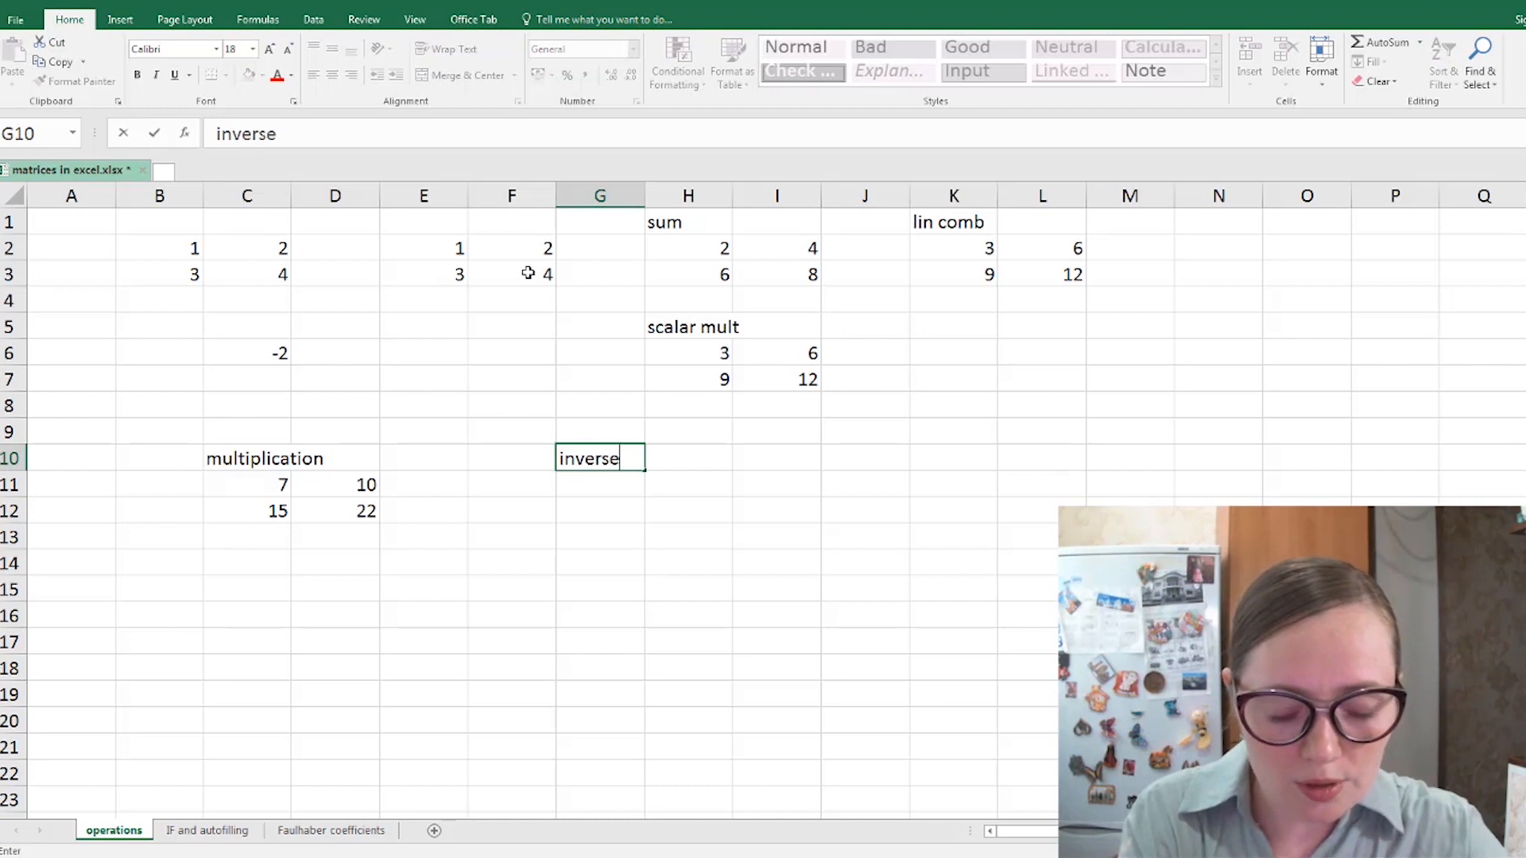
key("Return")
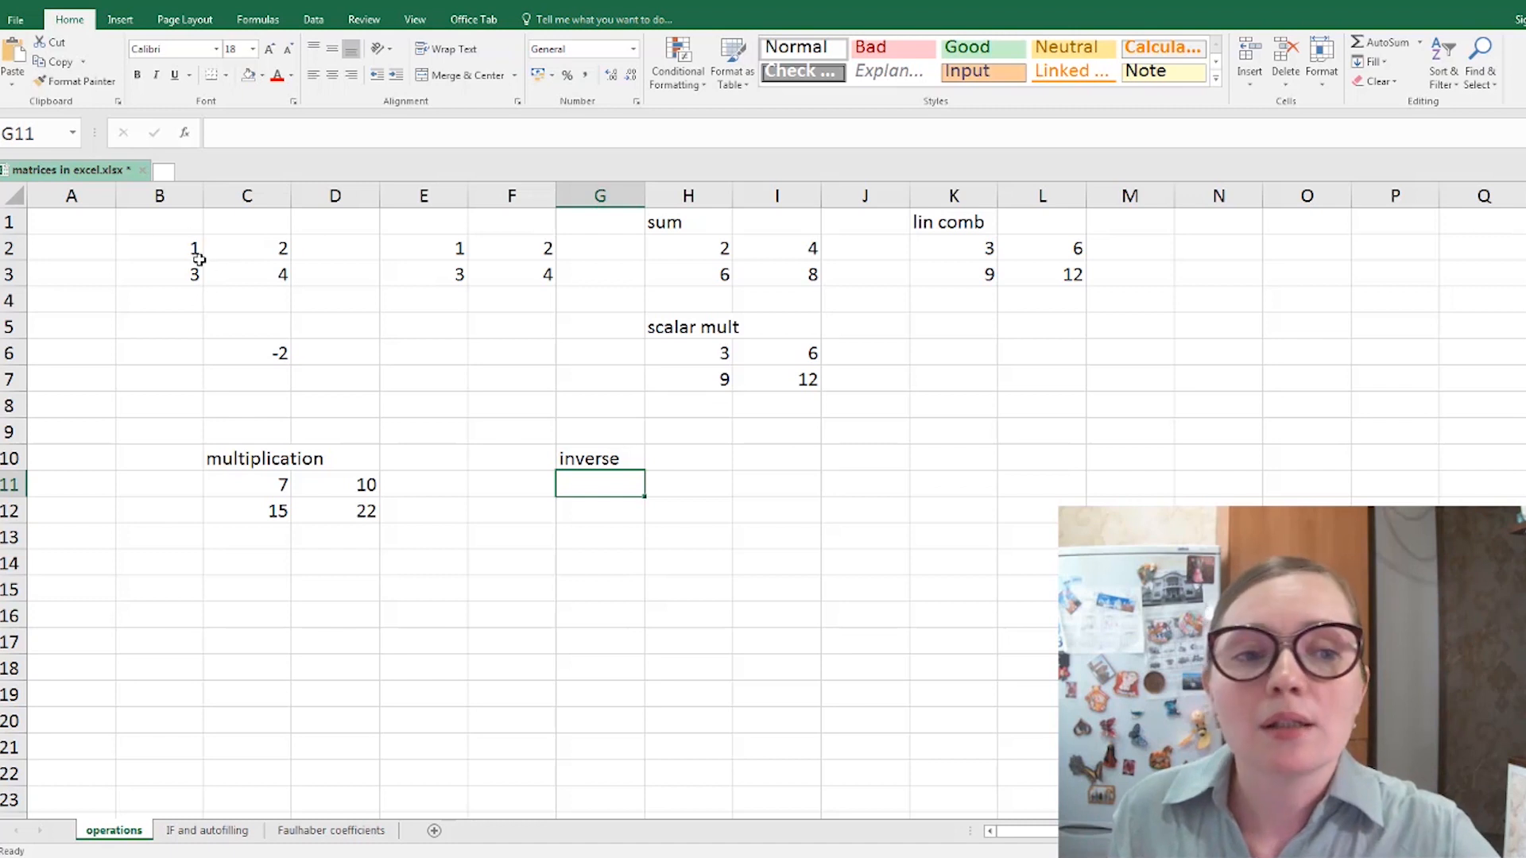
- Calculate the first matrix's inverse in G11:H12 with the array formula =MINVERSE(B2:C3)
left_click_drag(613, 487, 680, 511)
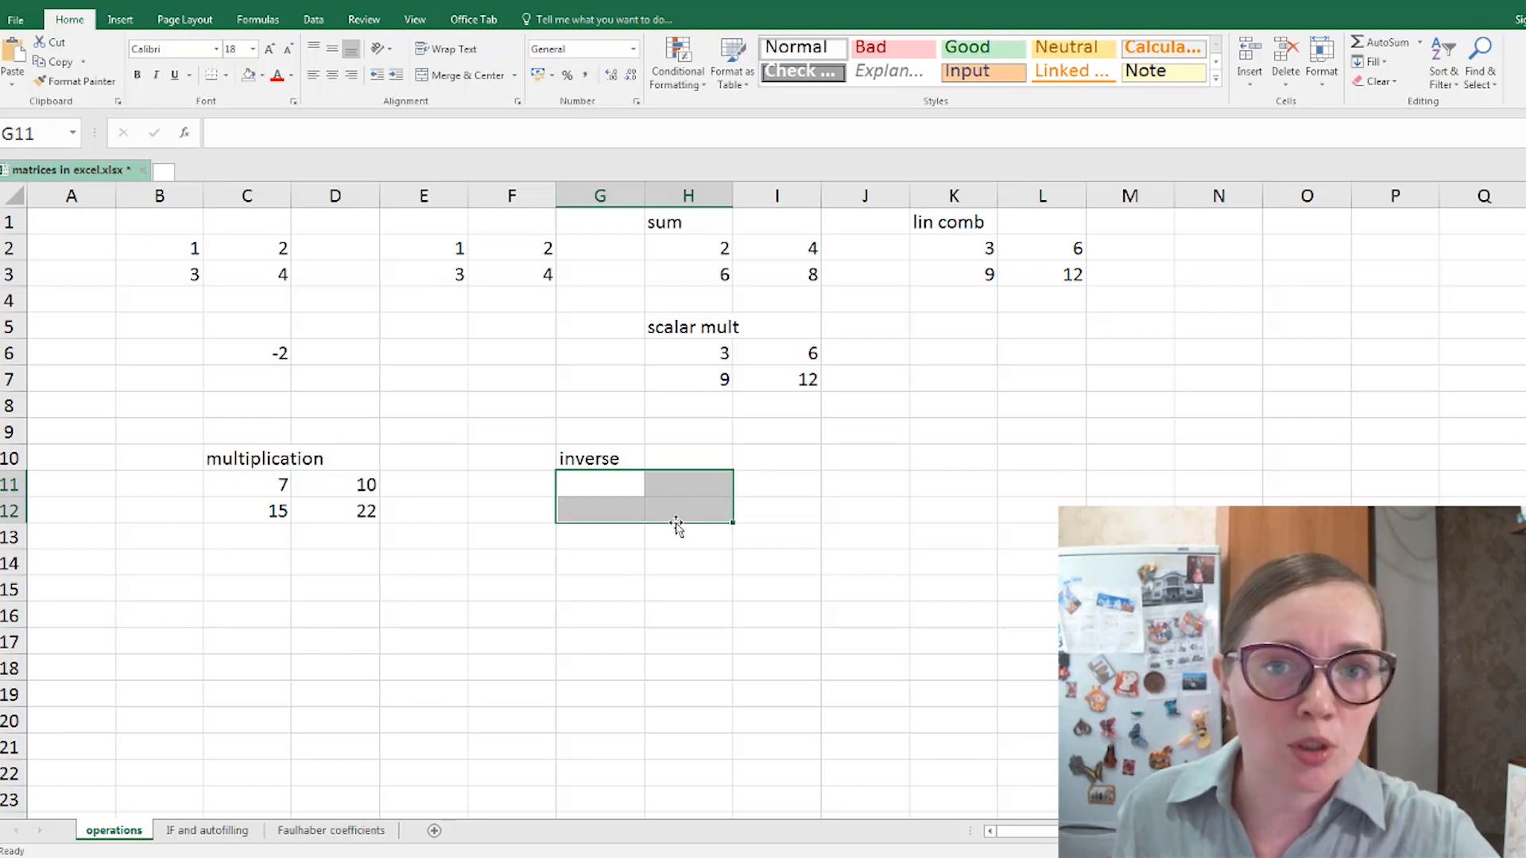
type("=")
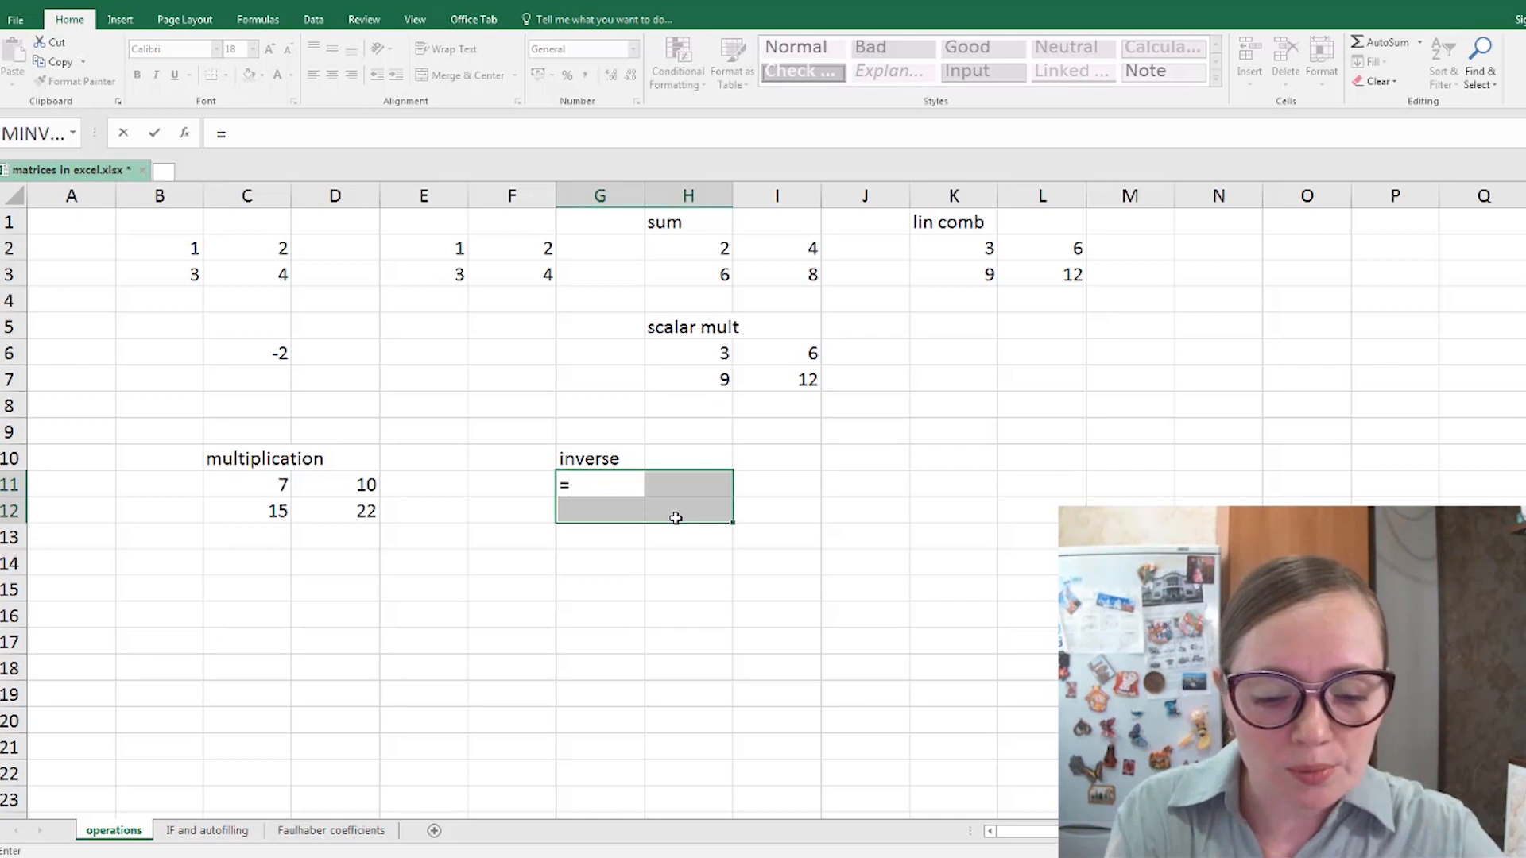
type("MIN")
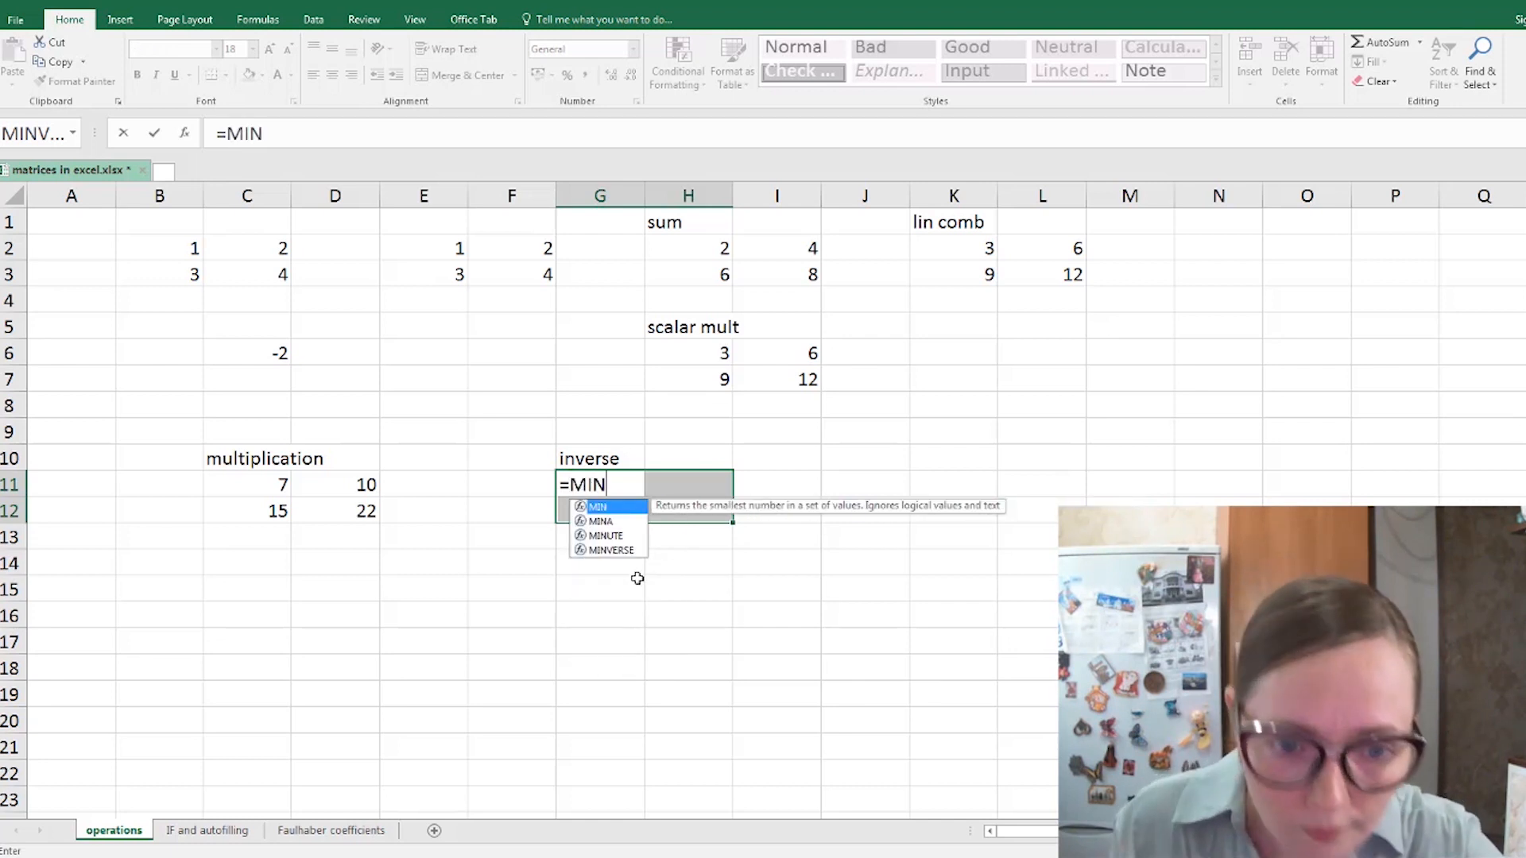
left_click(628, 552)
double_click(628, 551)
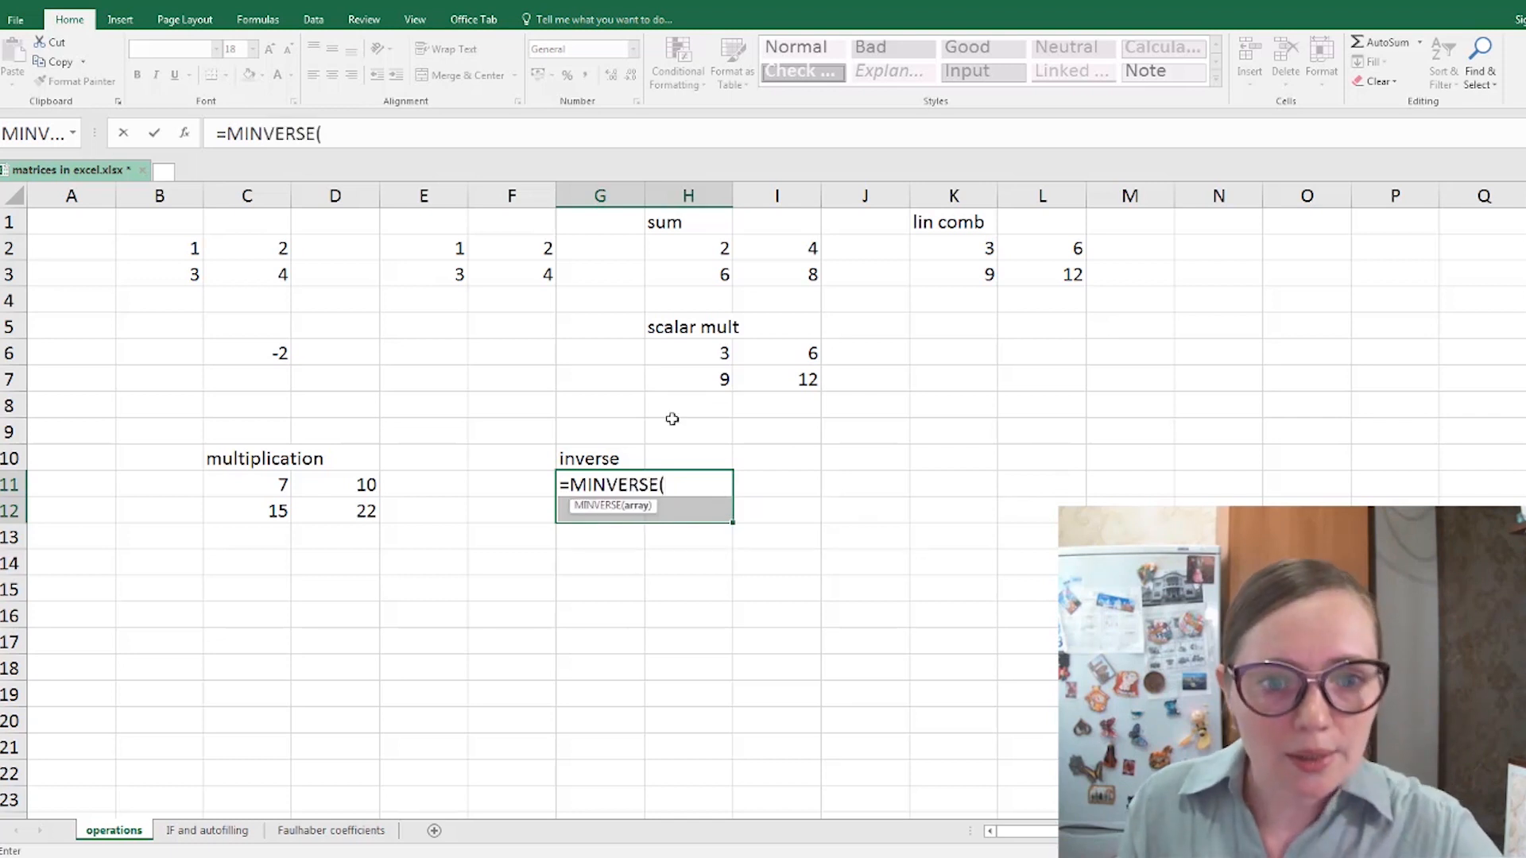
left_click_drag(147, 250, 248, 277)
type(")")
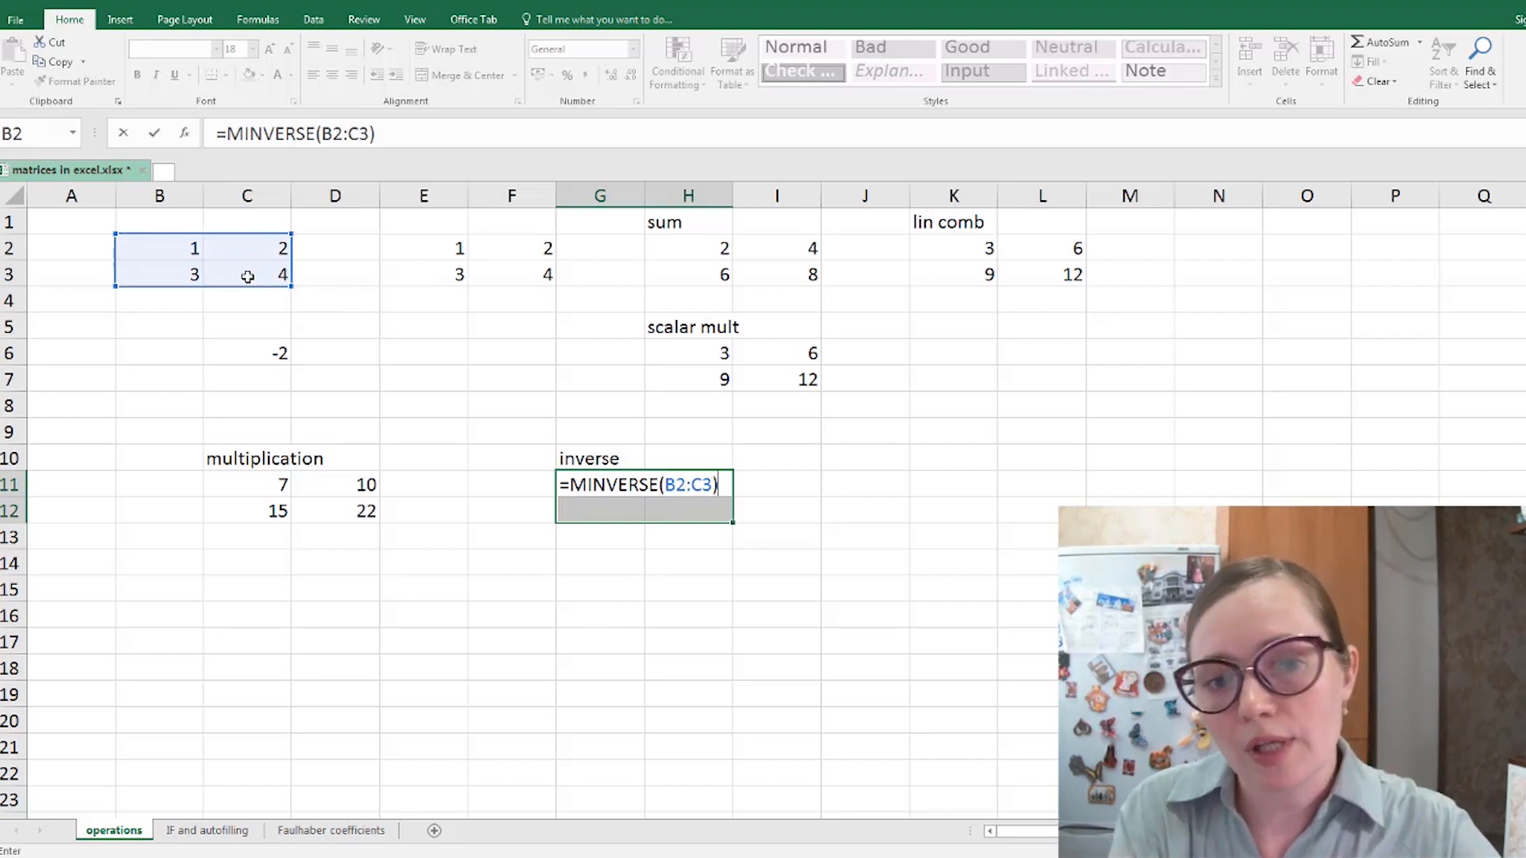
key("ctrl+shift+Return")
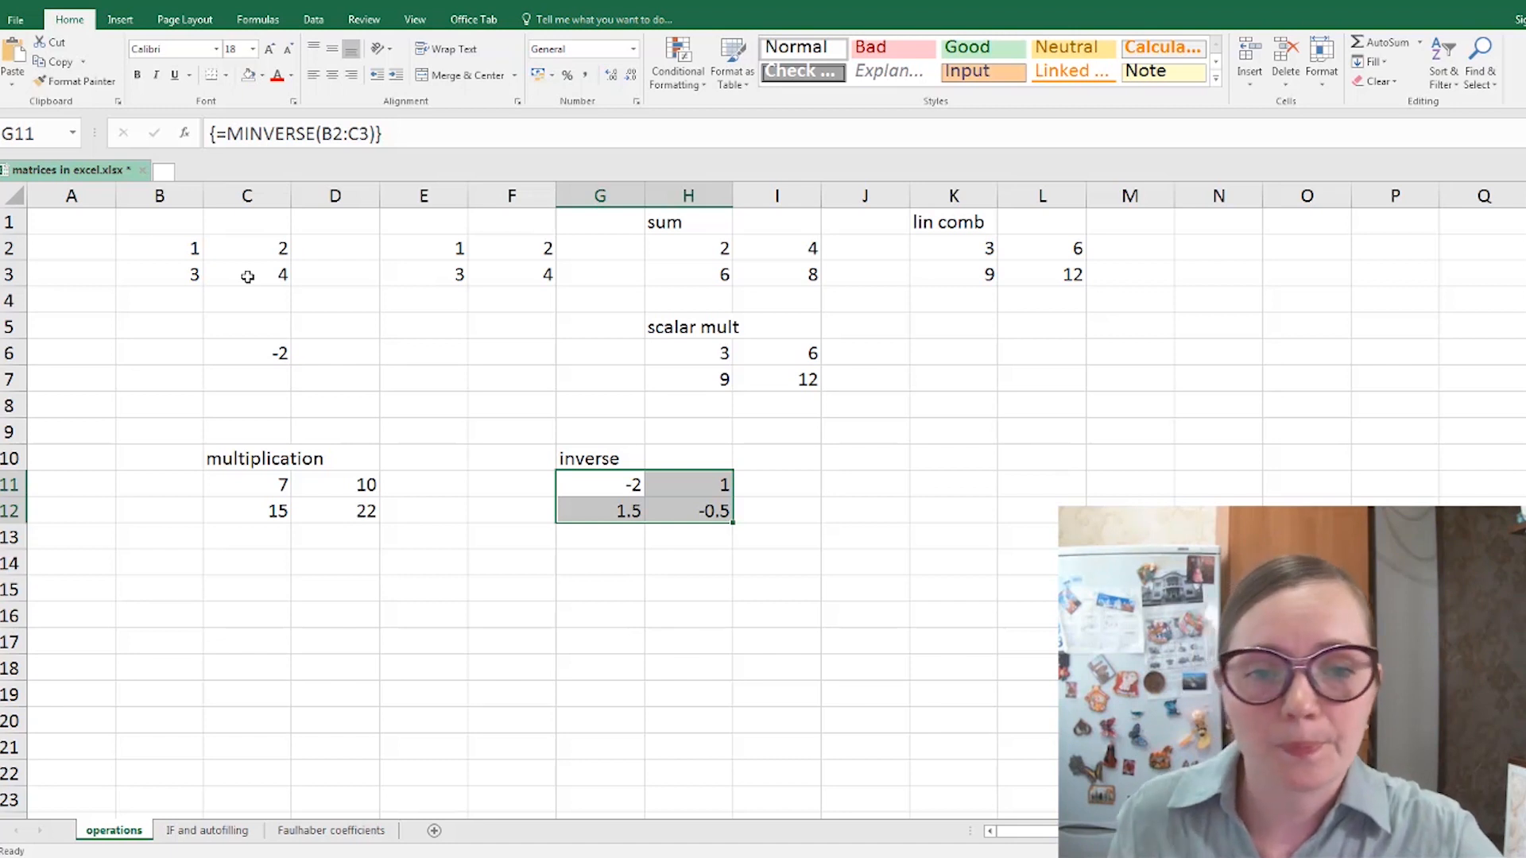
left_click(247, 276)
left_click_drag(622, 494, 711, 512)
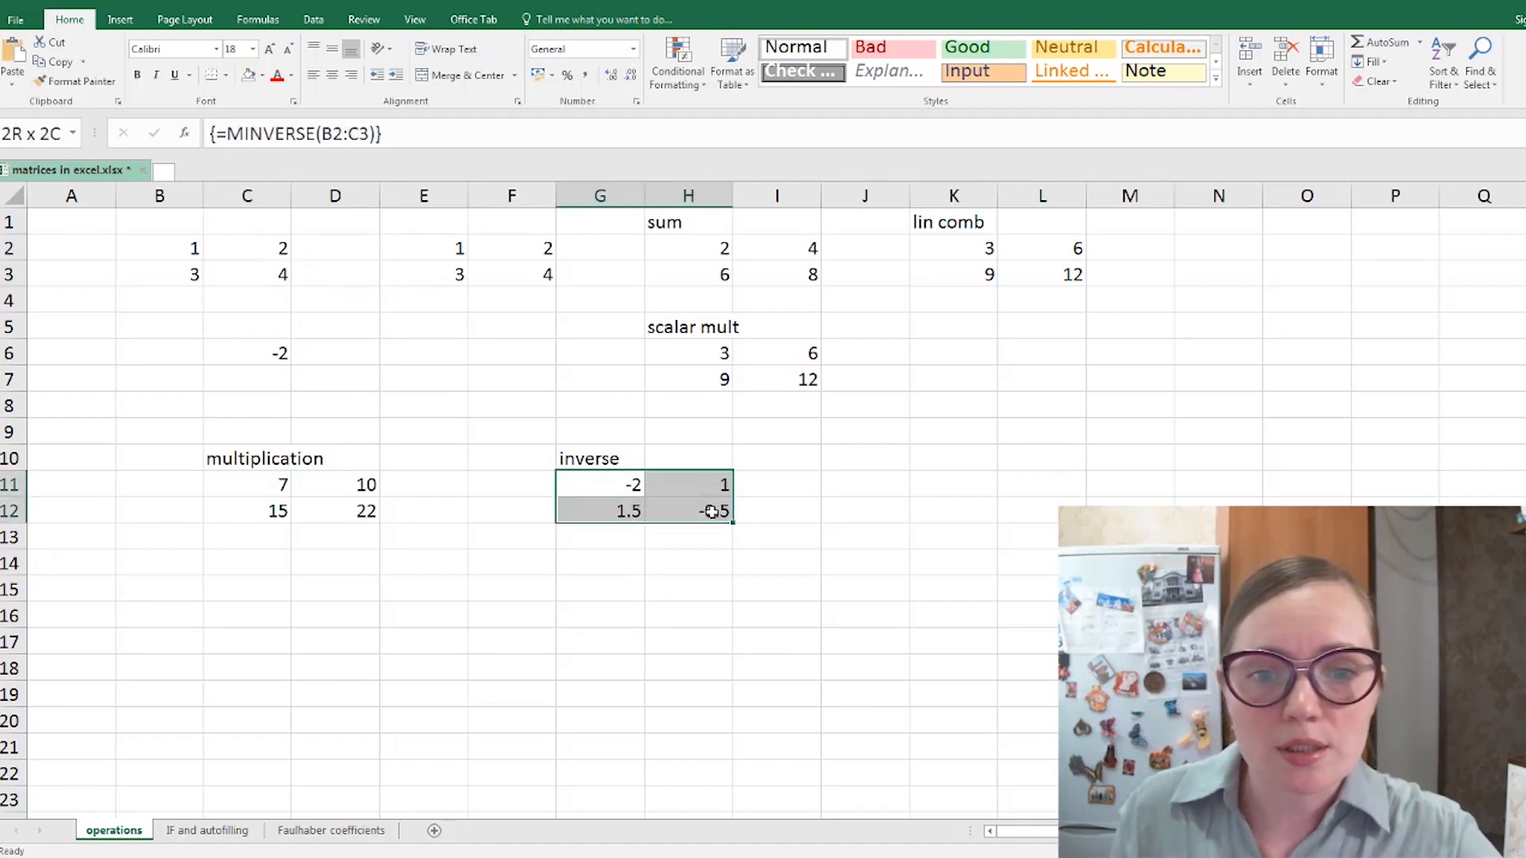
left_click(722, 598)
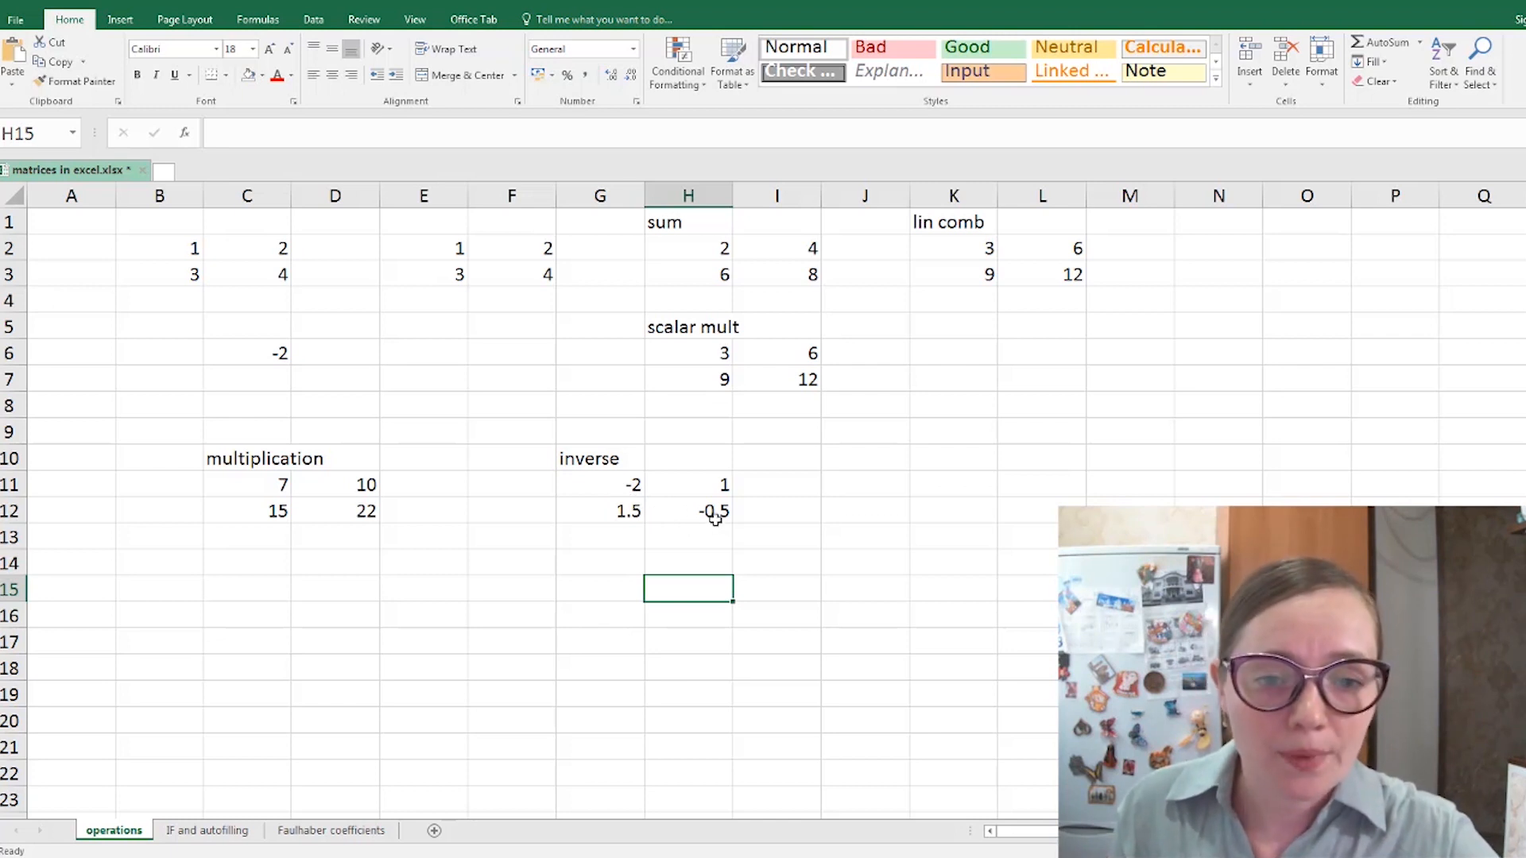
- Format the inverse matrix in G11:H12 as Number with 4 decimal places
left_click_drag(613, 492, 705, 507)
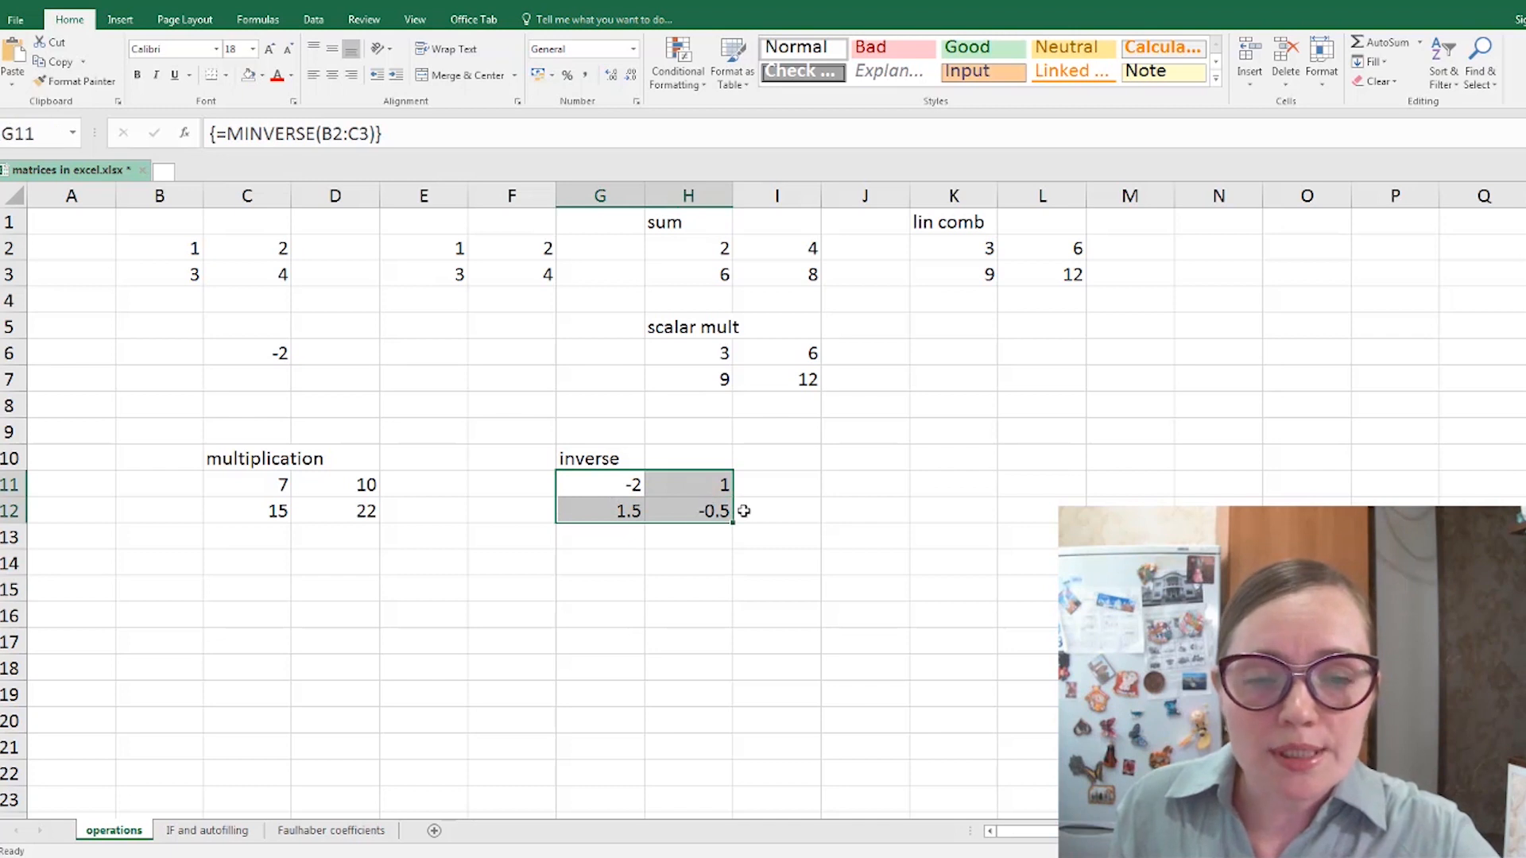
right_click(669, 516)
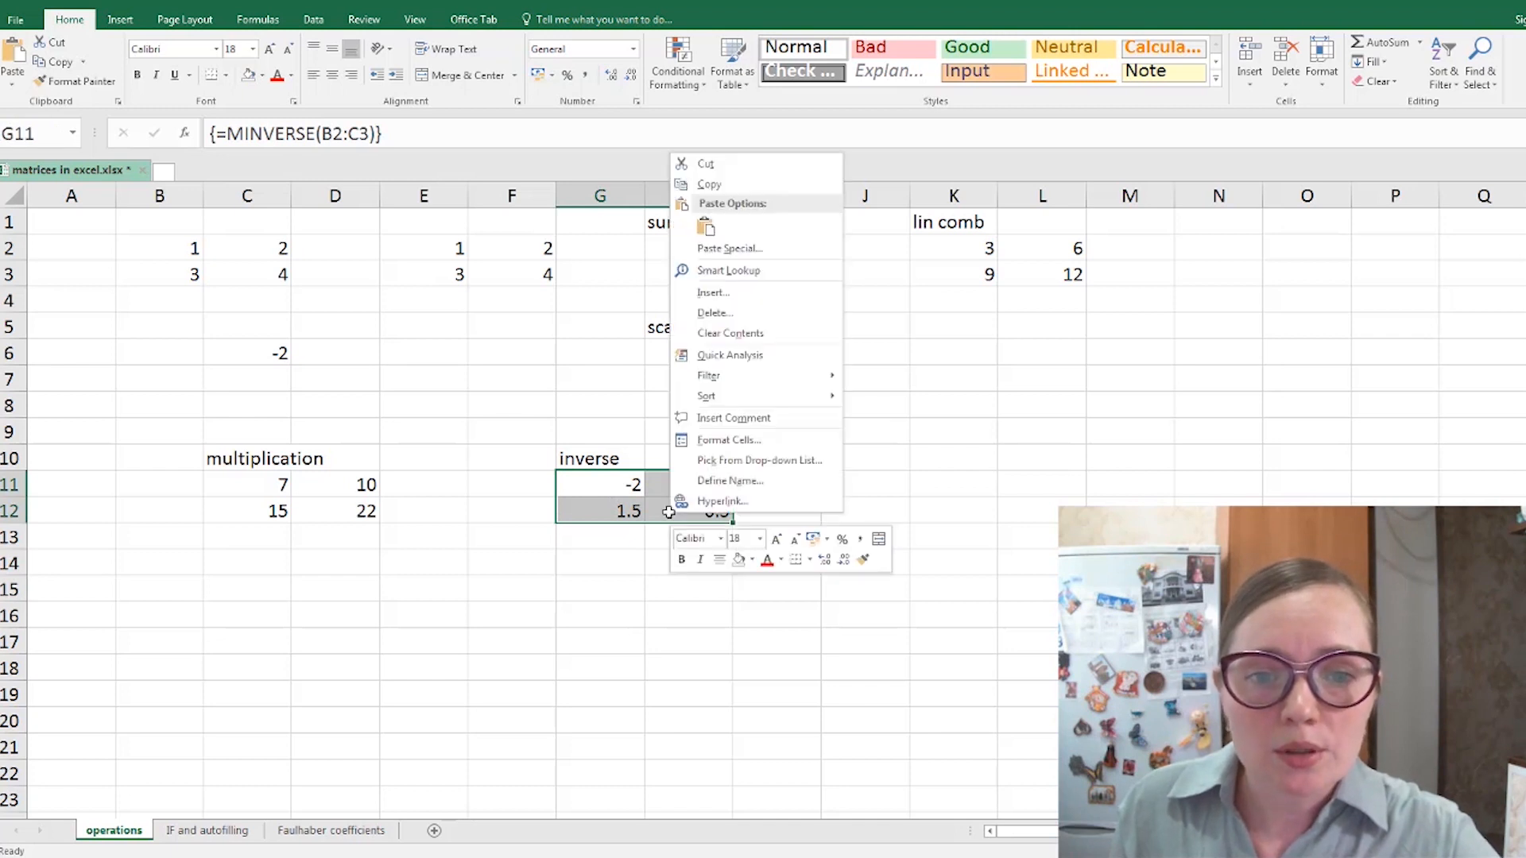
left_click(725, 453)
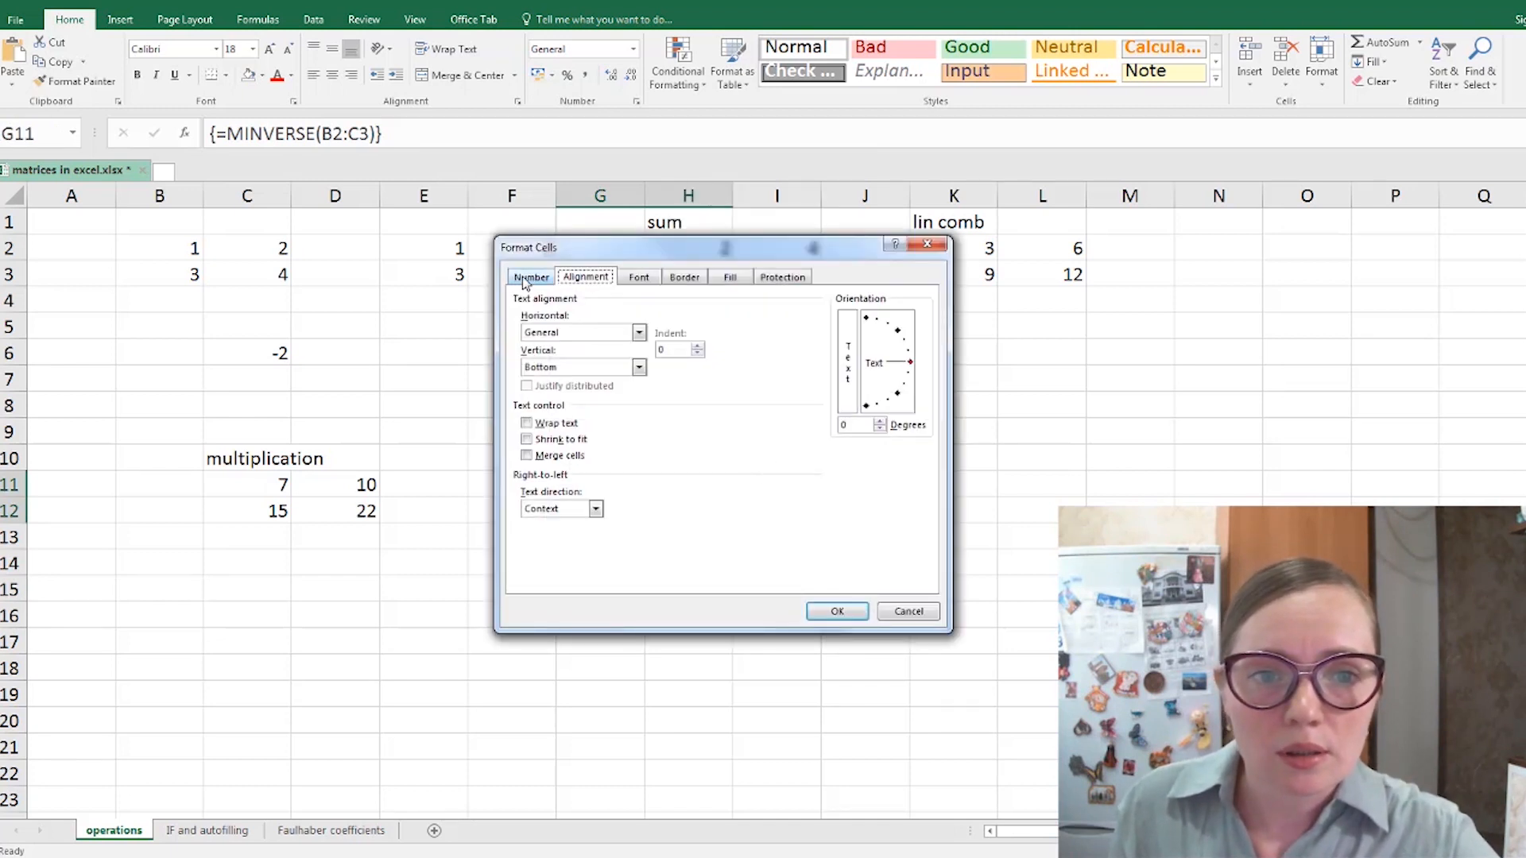
left_click(526, 280)
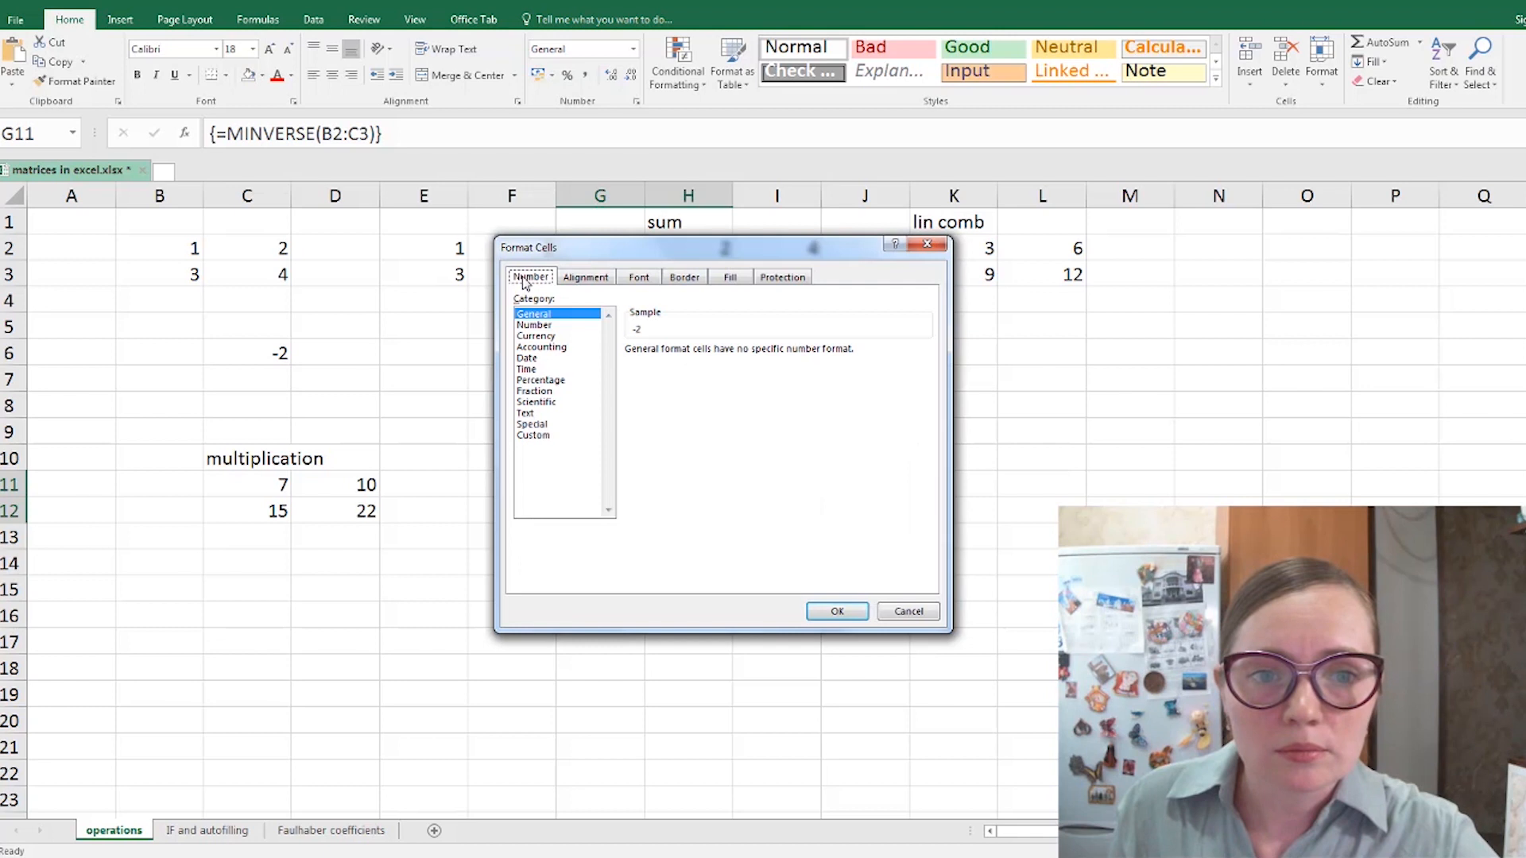
left_click(560, 326)
left_click(741, 348)
left_click(741, 348)
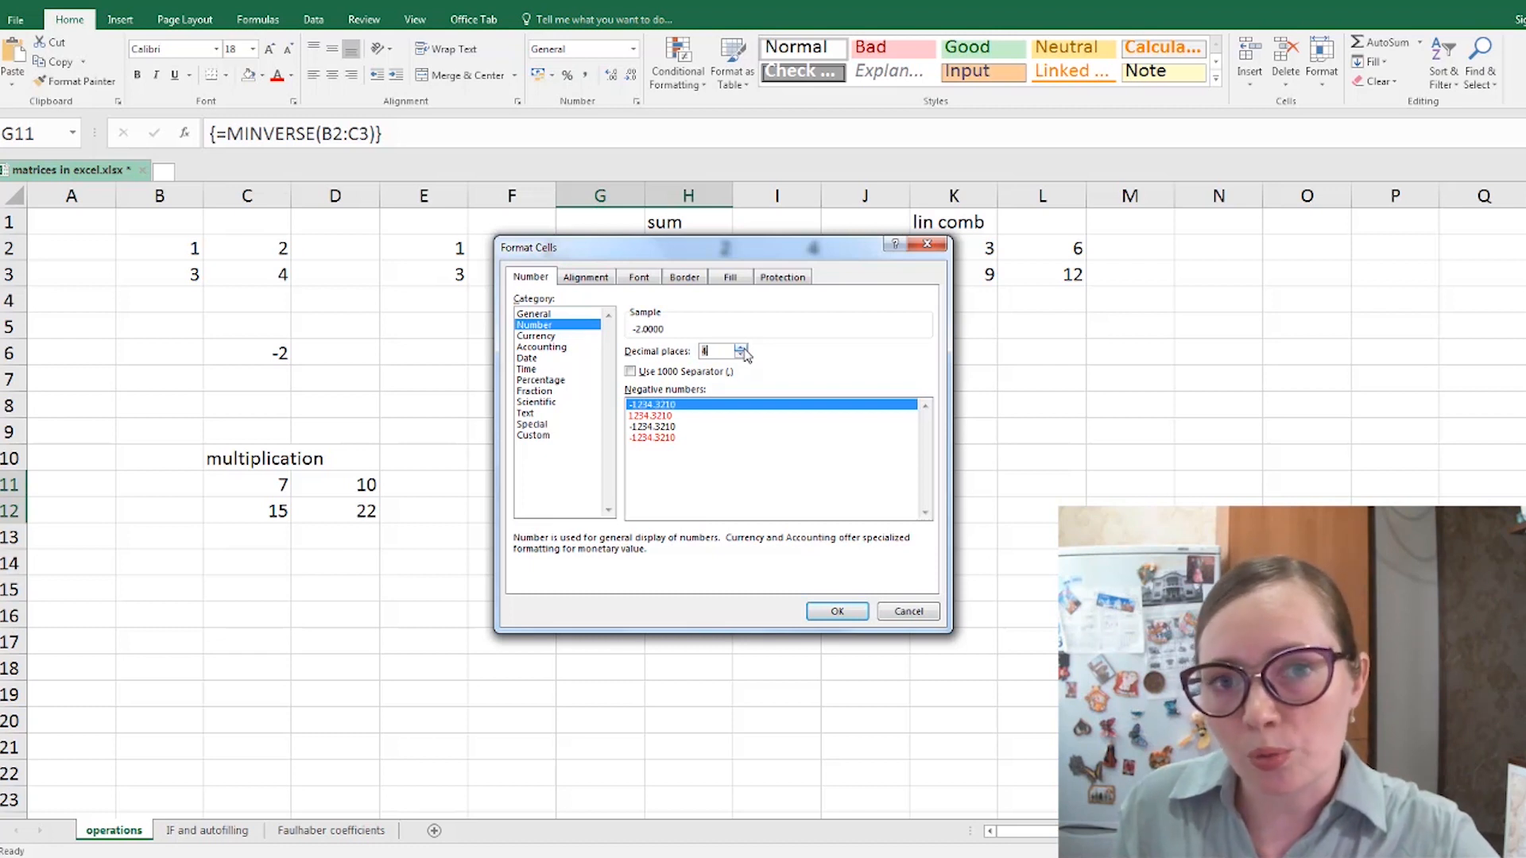
left_click(824, 614)
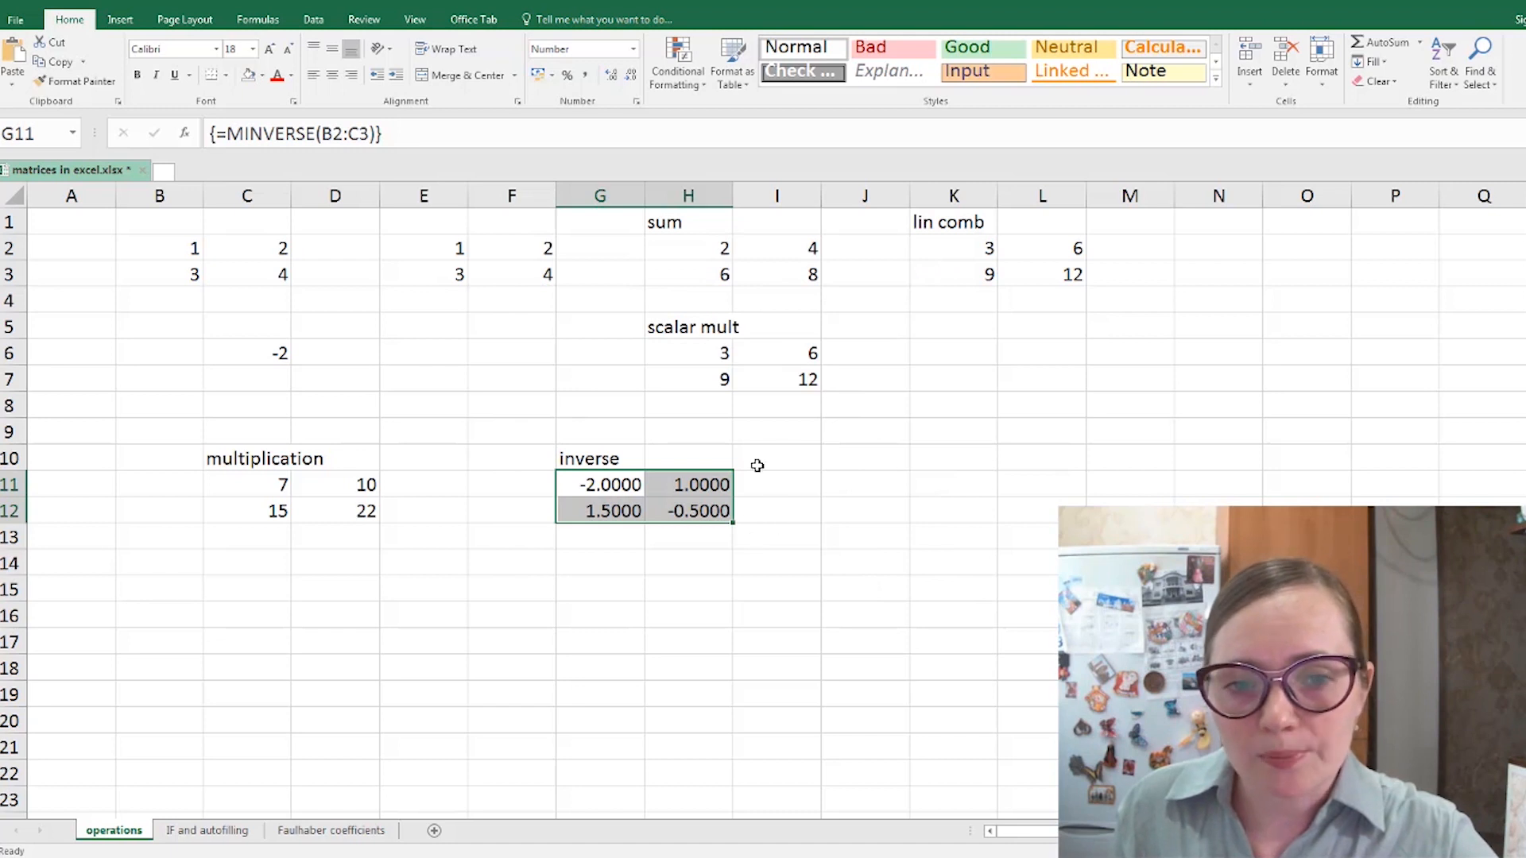
- Format the inverse matrix in G11:H12 as Fraction of type As eighths (4/8)
right_click(679, 494)
left_click(807, 787)
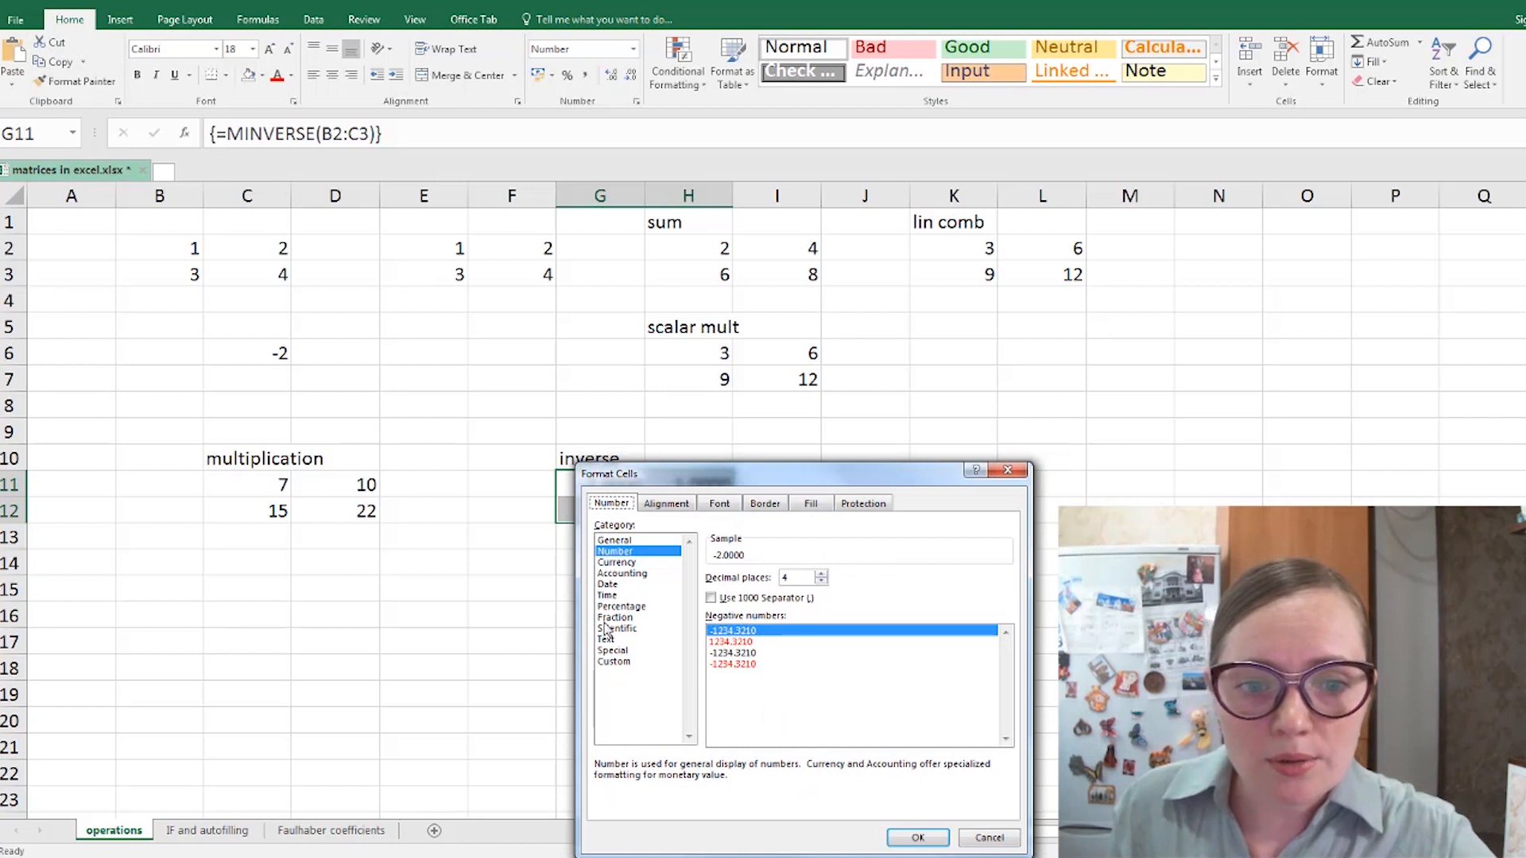
left_click(614, 618)
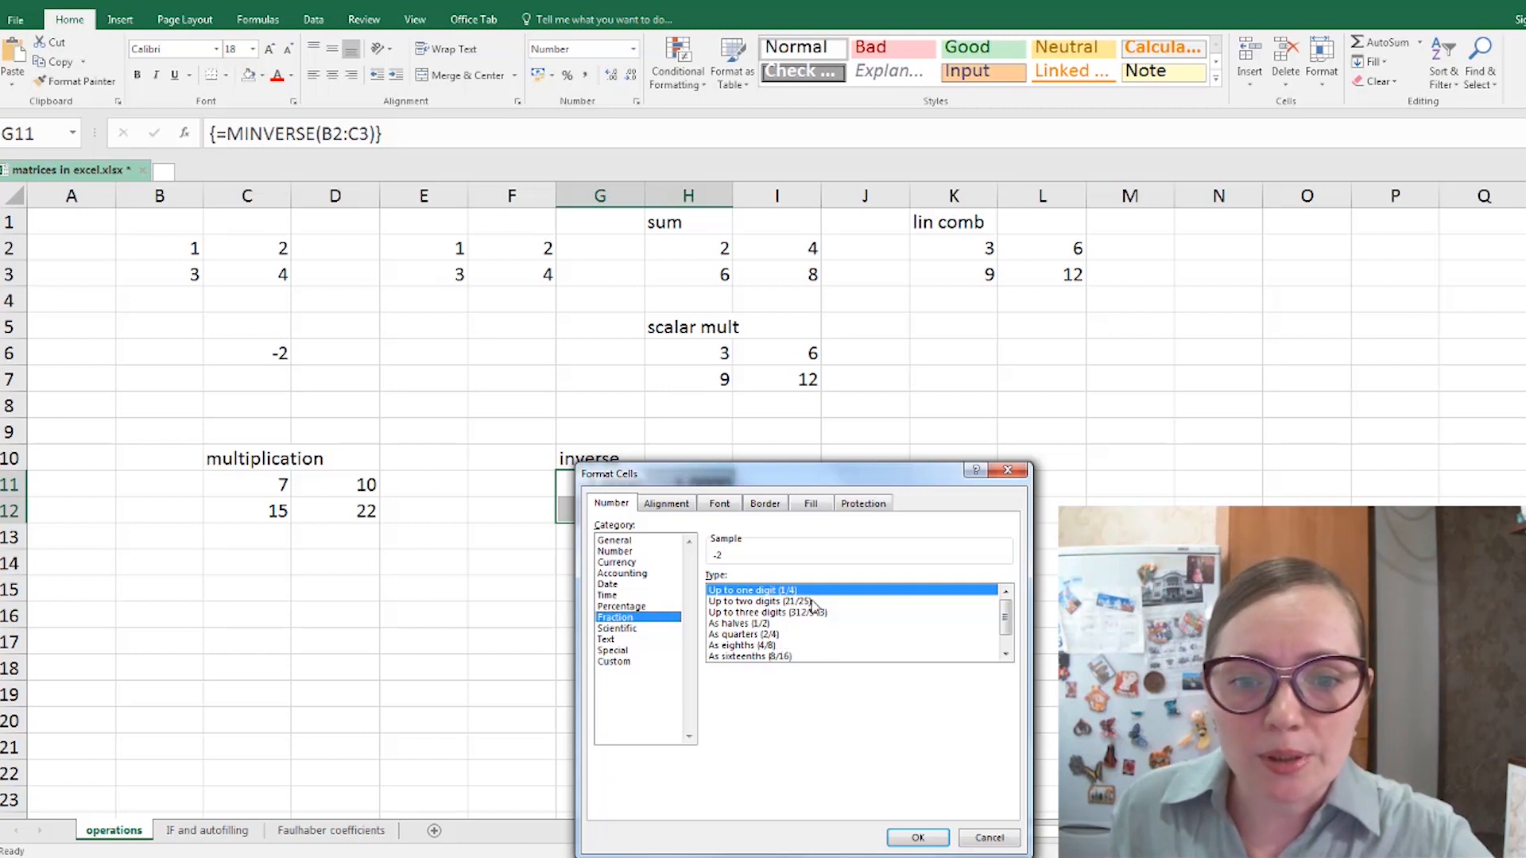
left_click(1006, 655)
left_click(1007, 655)
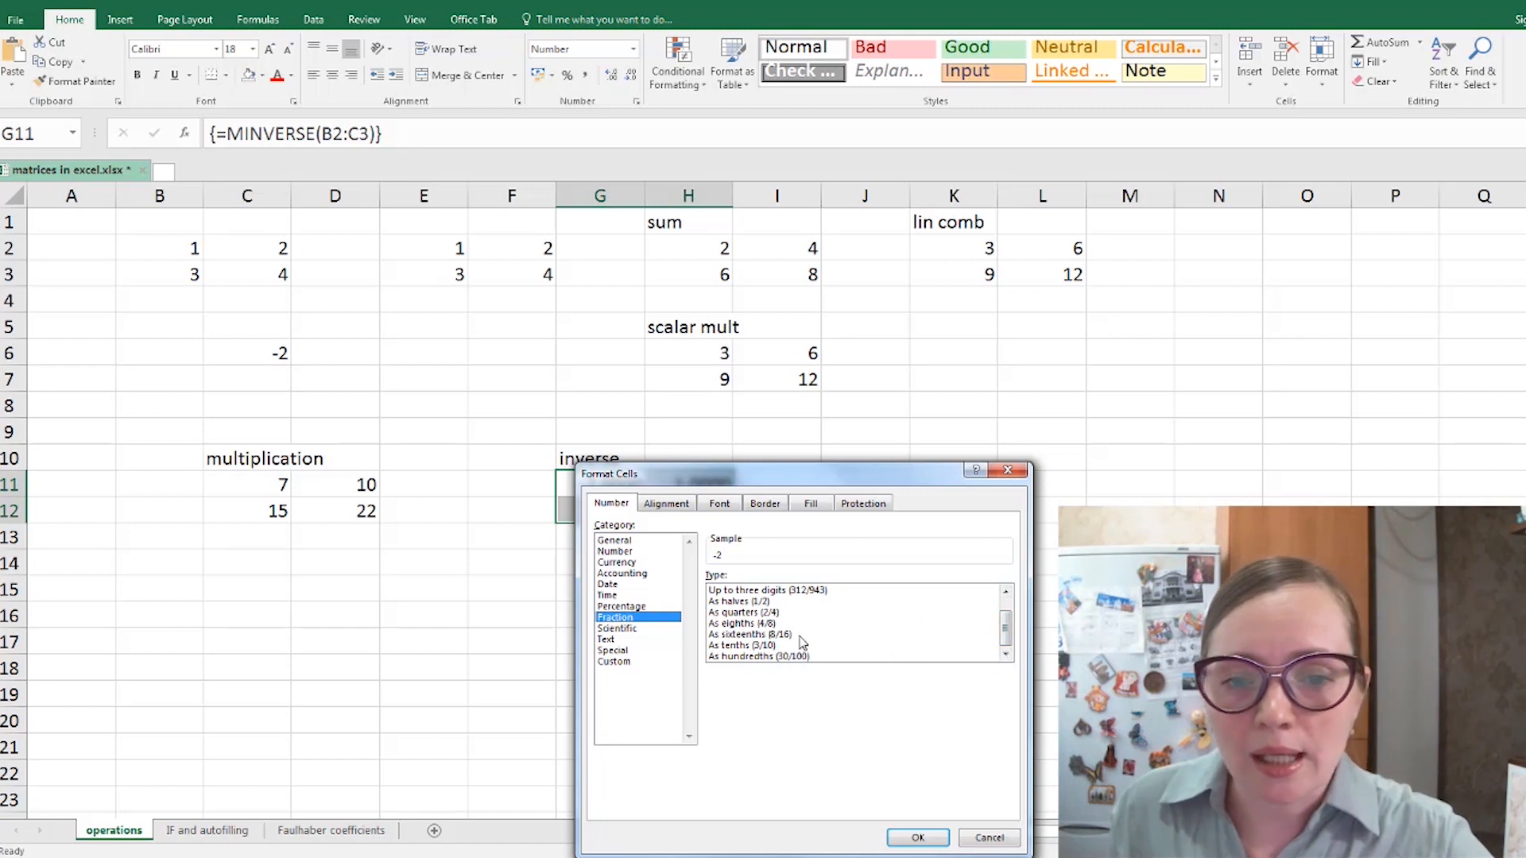
left_click(761, 625)
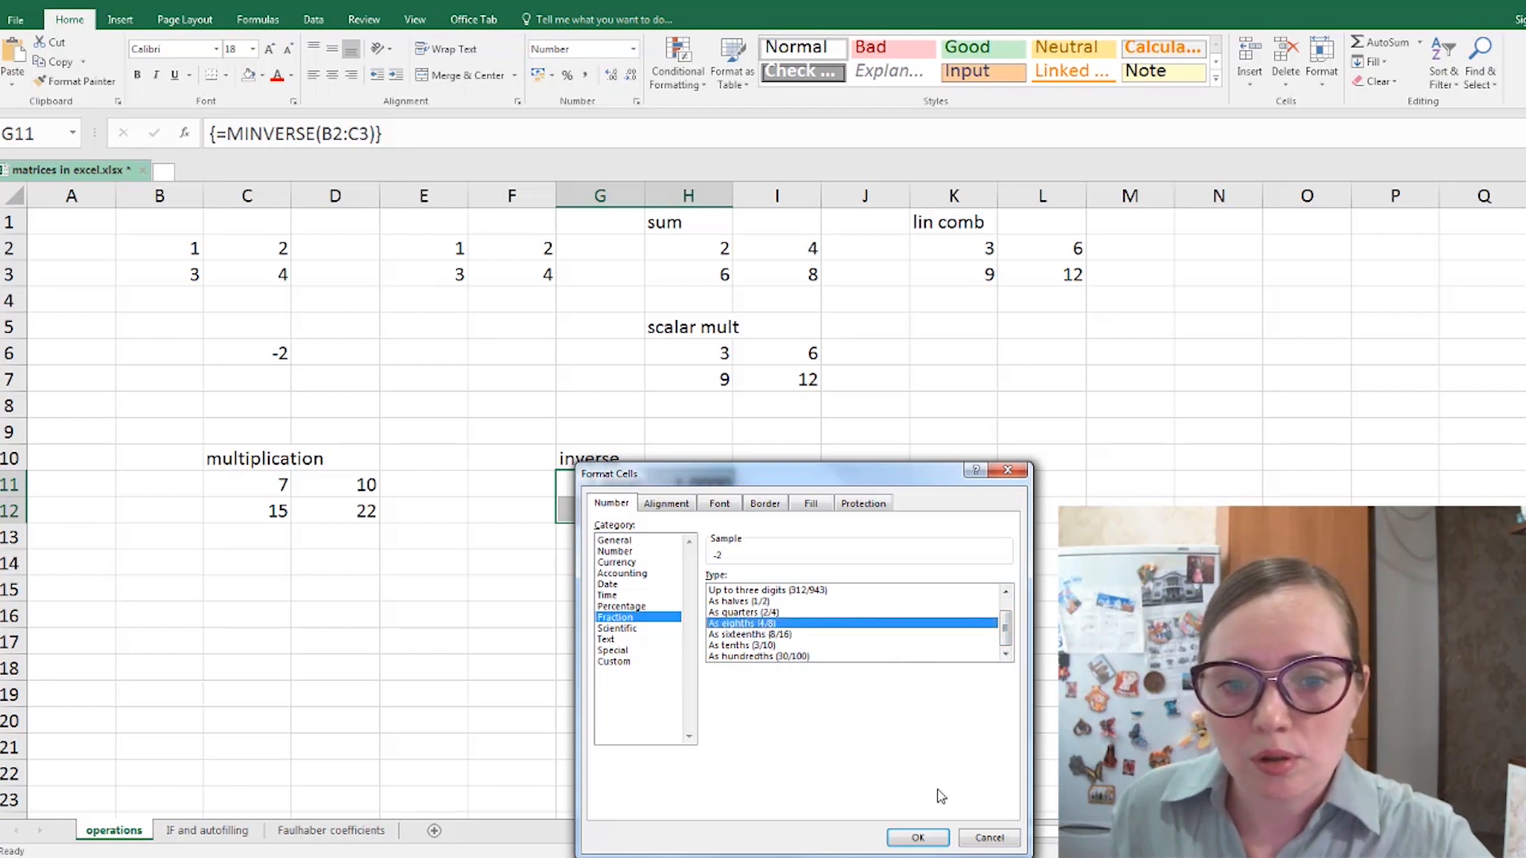
left_click(920, 838)
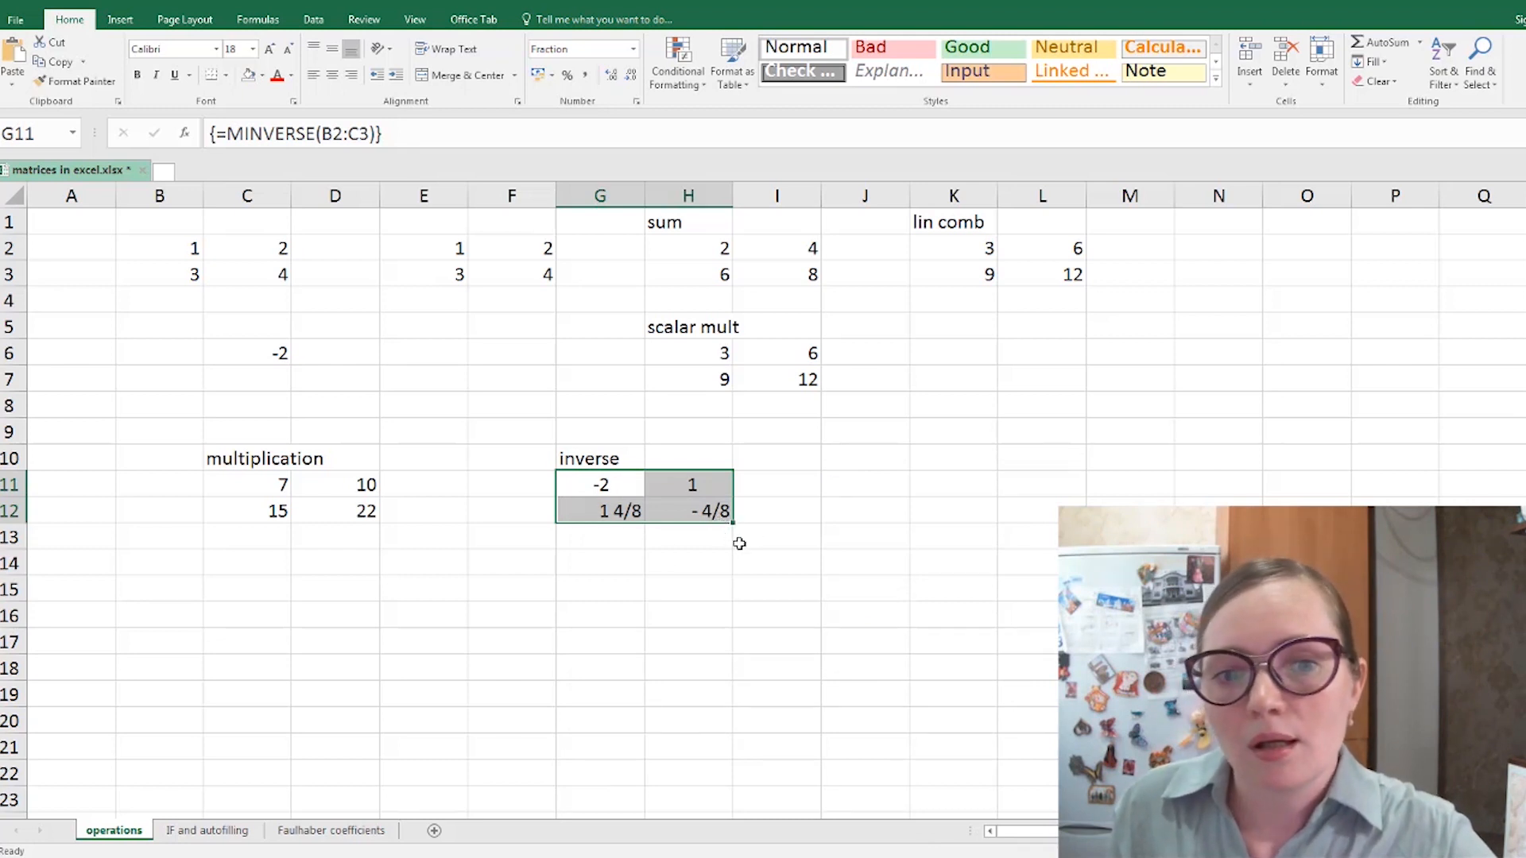
- Format the inverse matrix in G11:H12 as Number with 2 decimal places
right_click(677, 507)
left_click(735, 428)
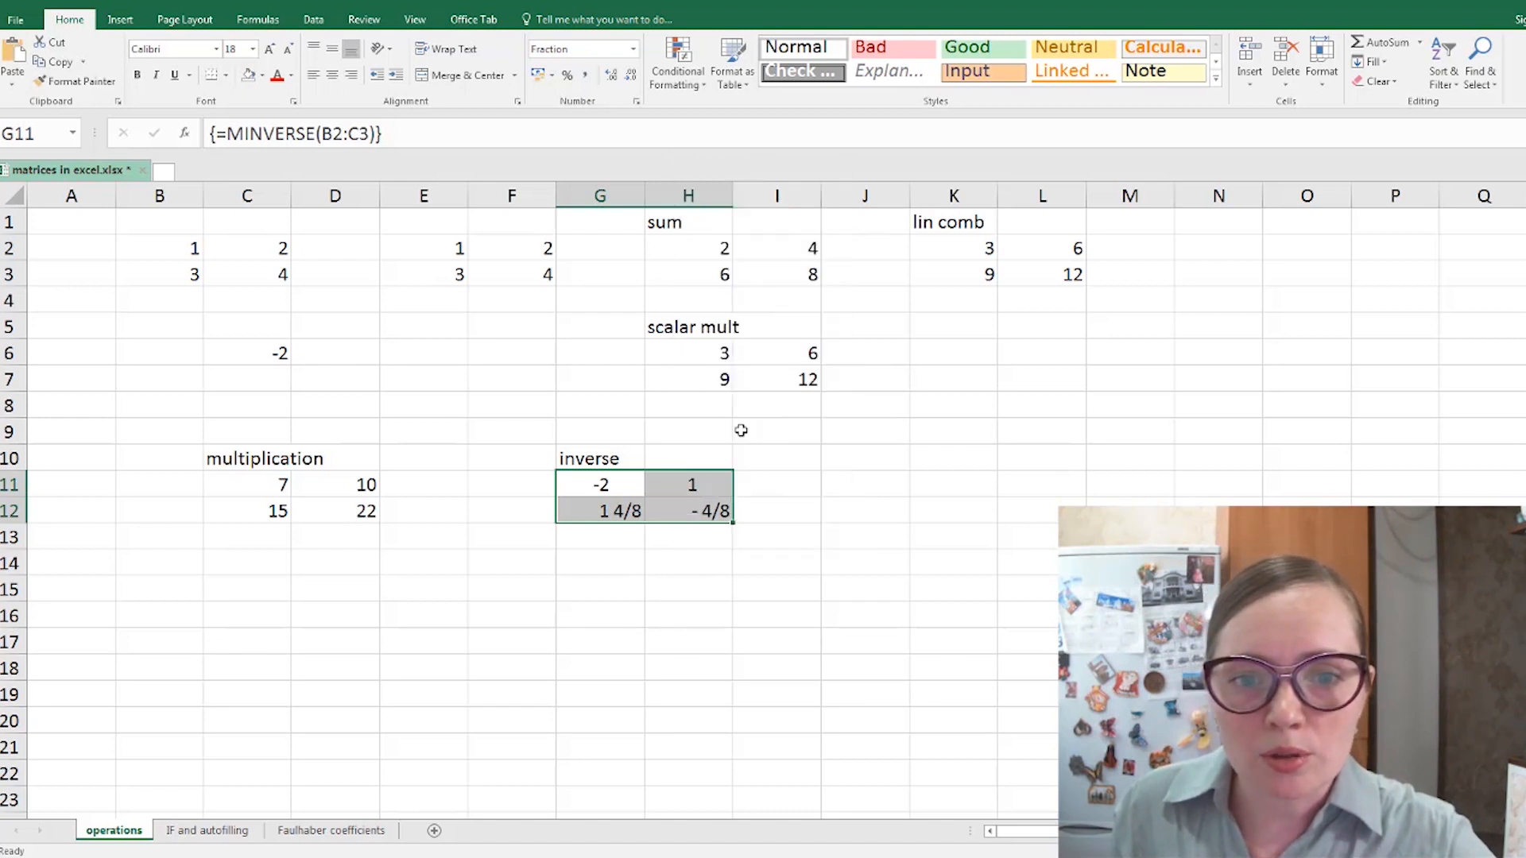
left_click(566, 311)
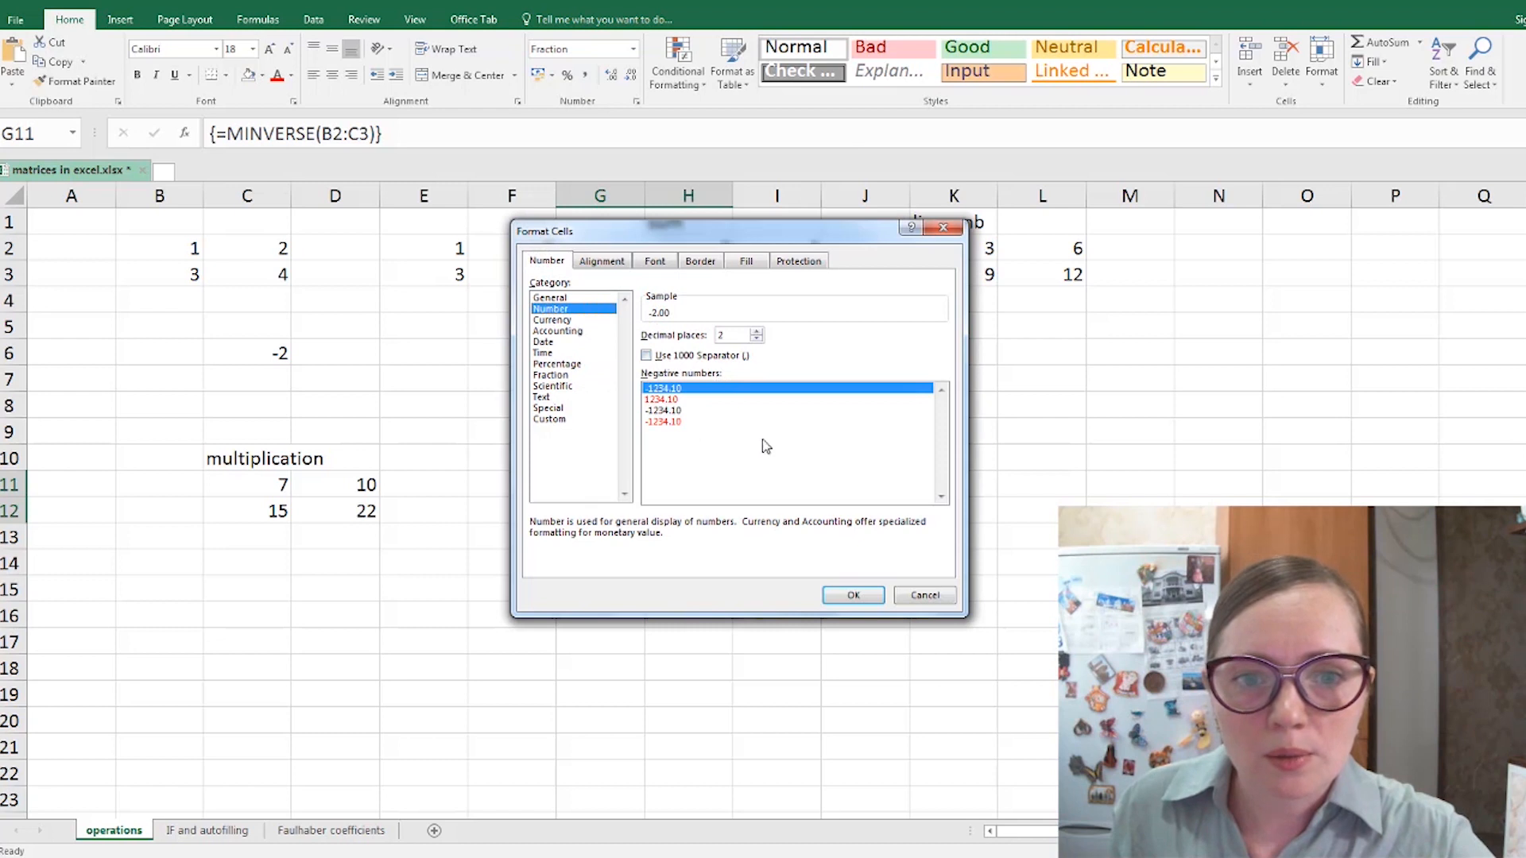
left_click(849, 595)
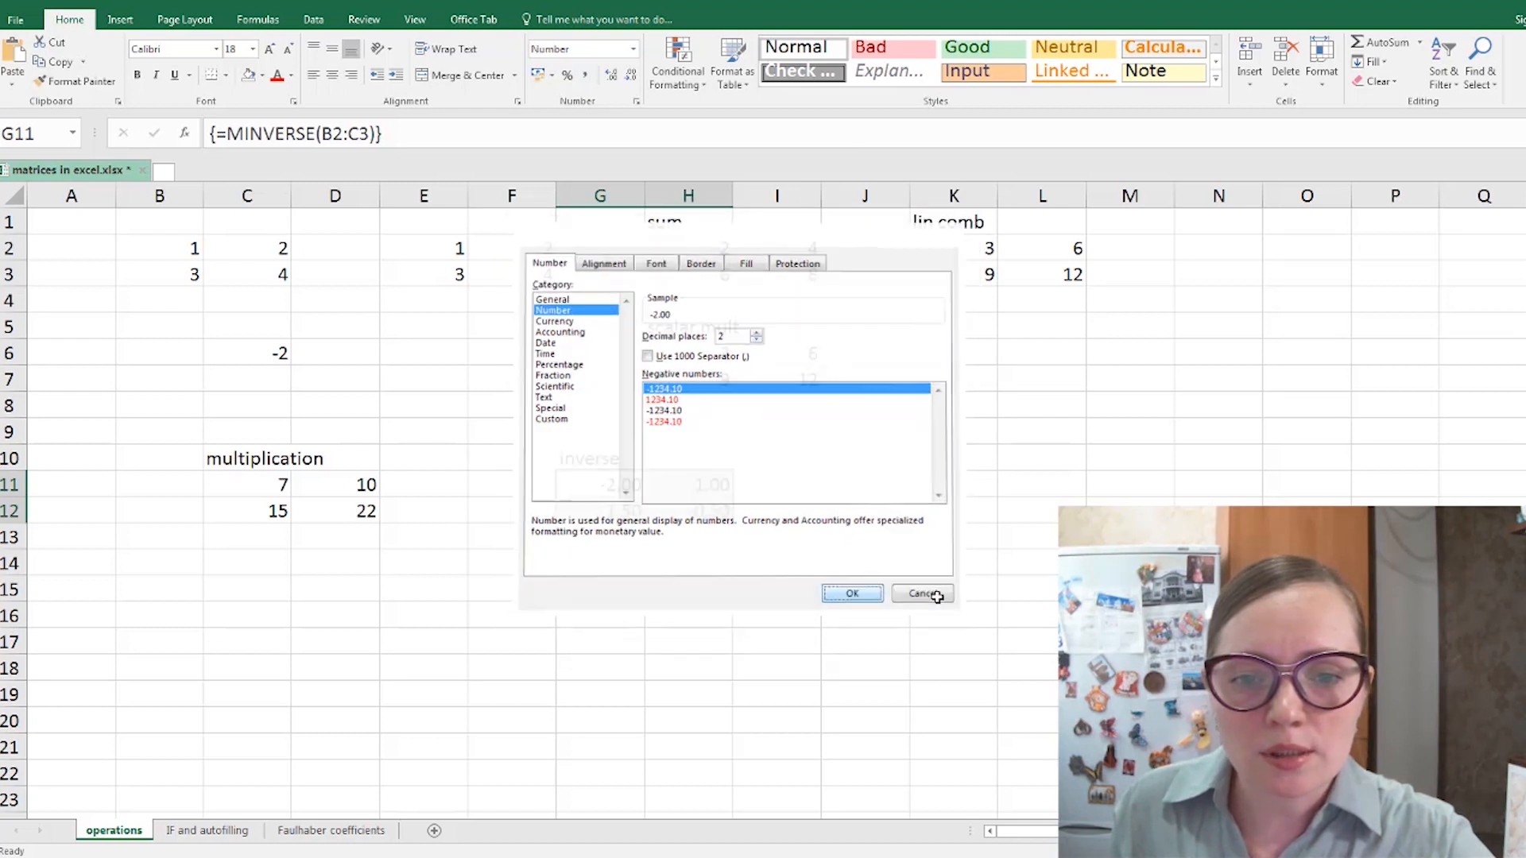
left_click(610, 534)
left_click_drag(612, 484, 708, 511)
left_click(780, 630)
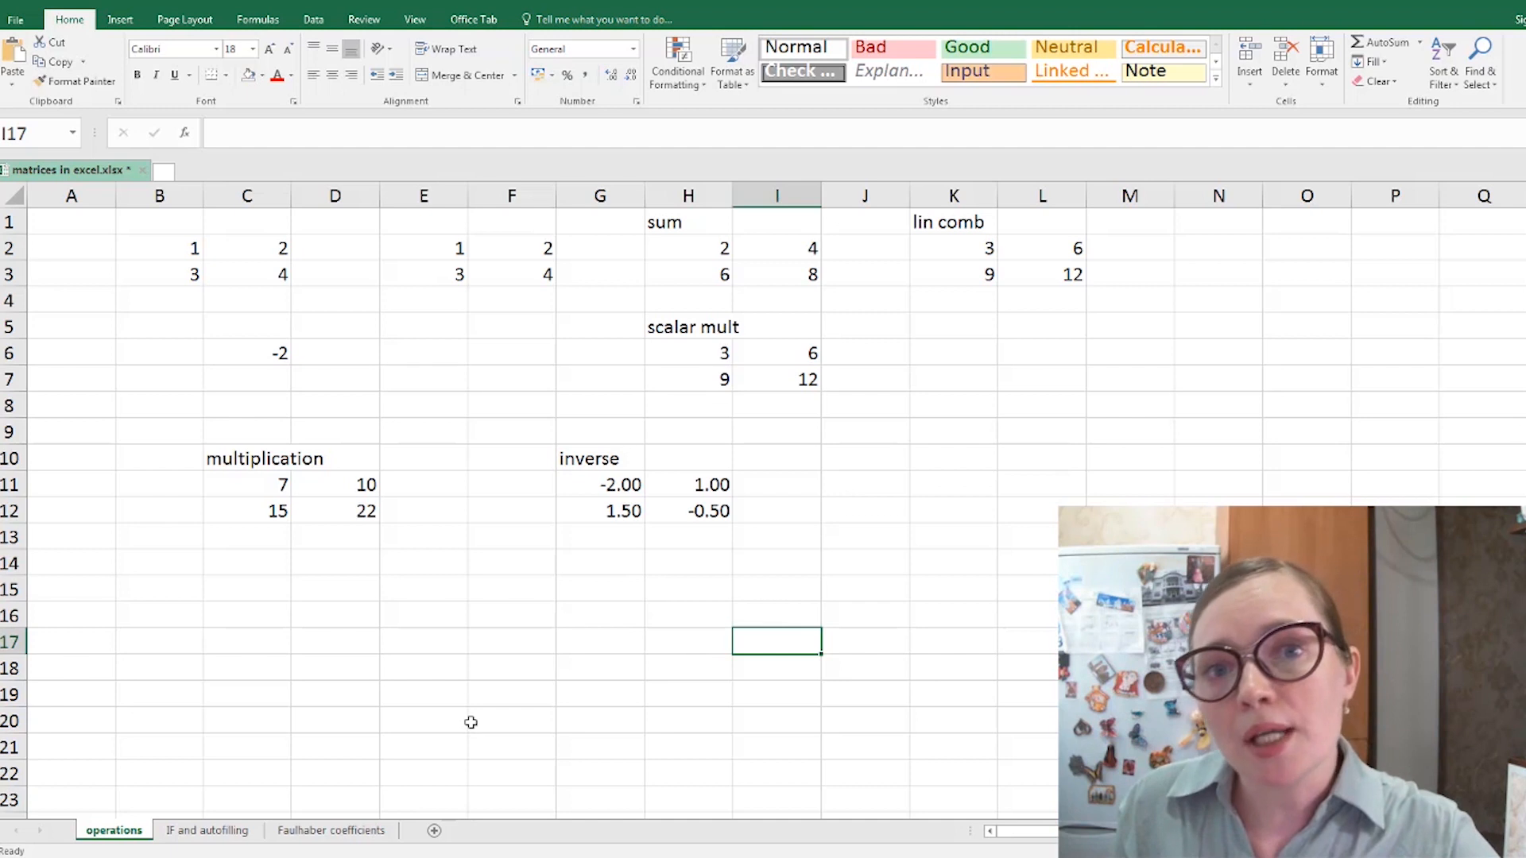
left_click(641, 454)
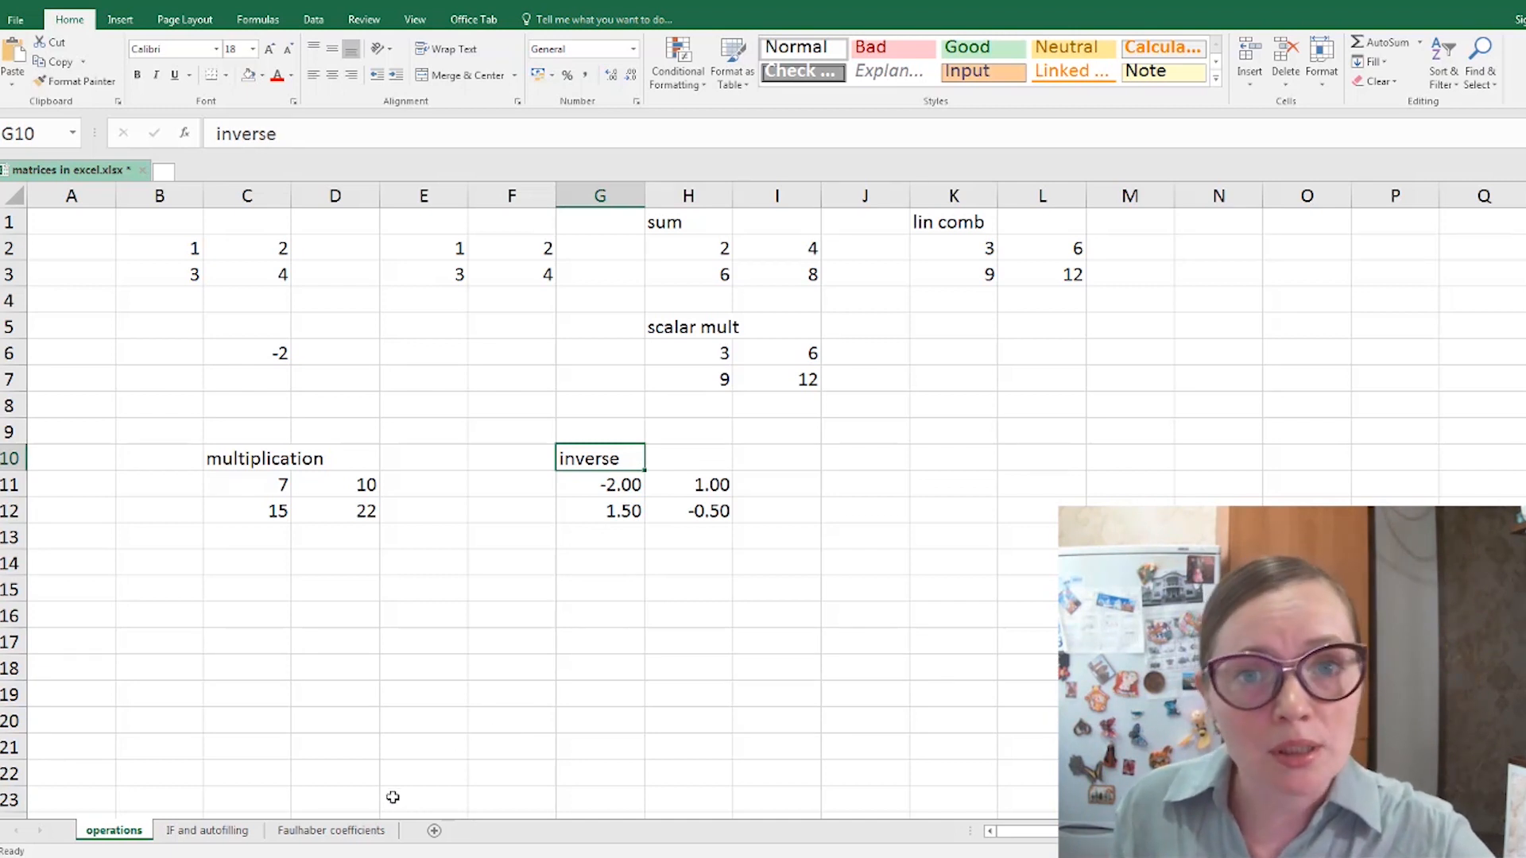
- On the IF and autofilling sheet, enter the formula =IF(C2=0;1;-1) in cell D2 and check it
left_click(208, 831)
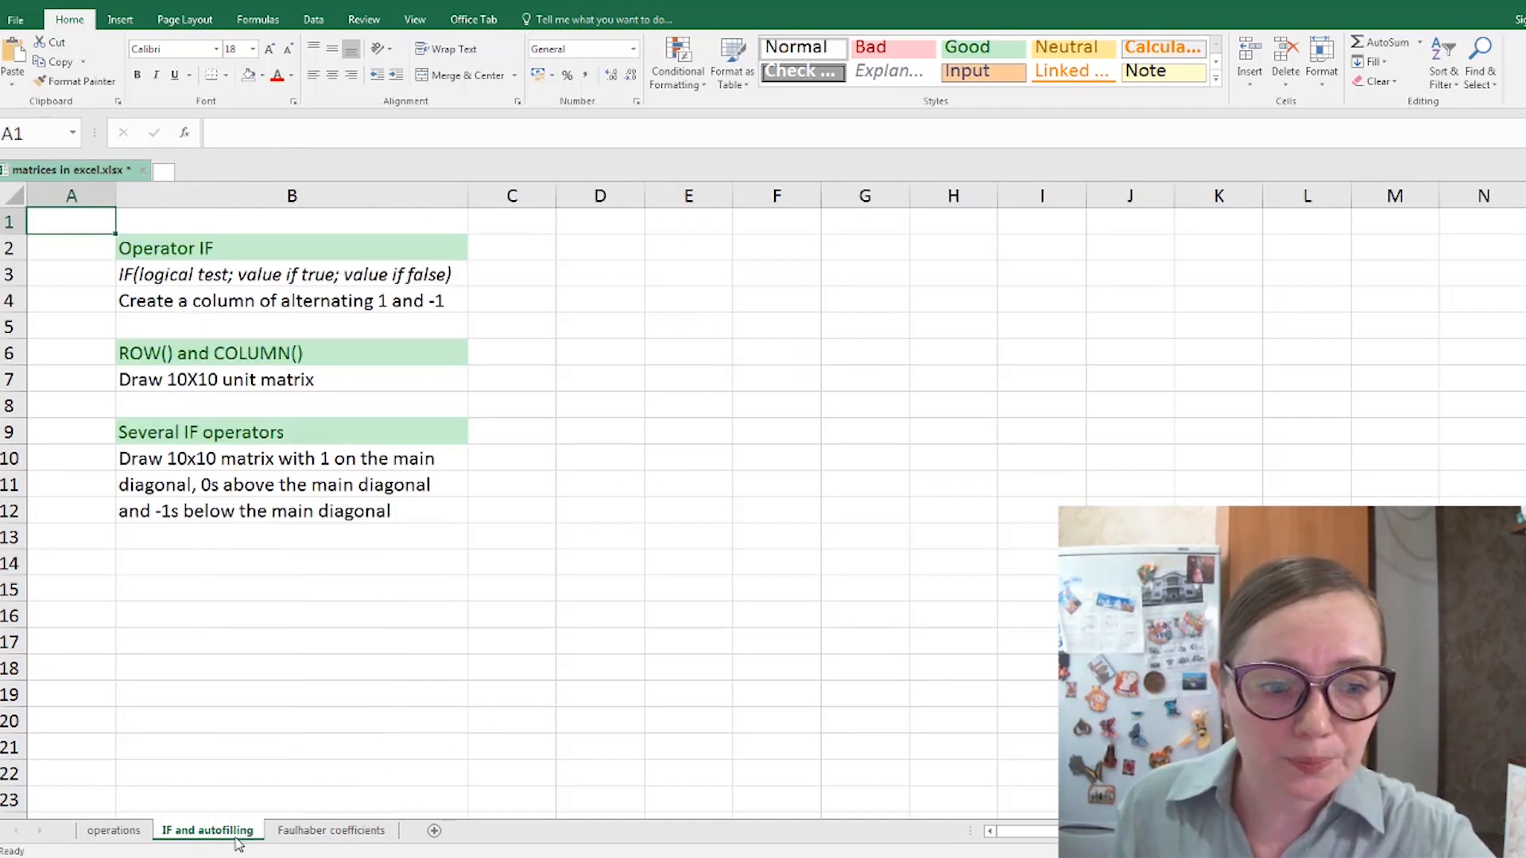
left_click(415, 253)
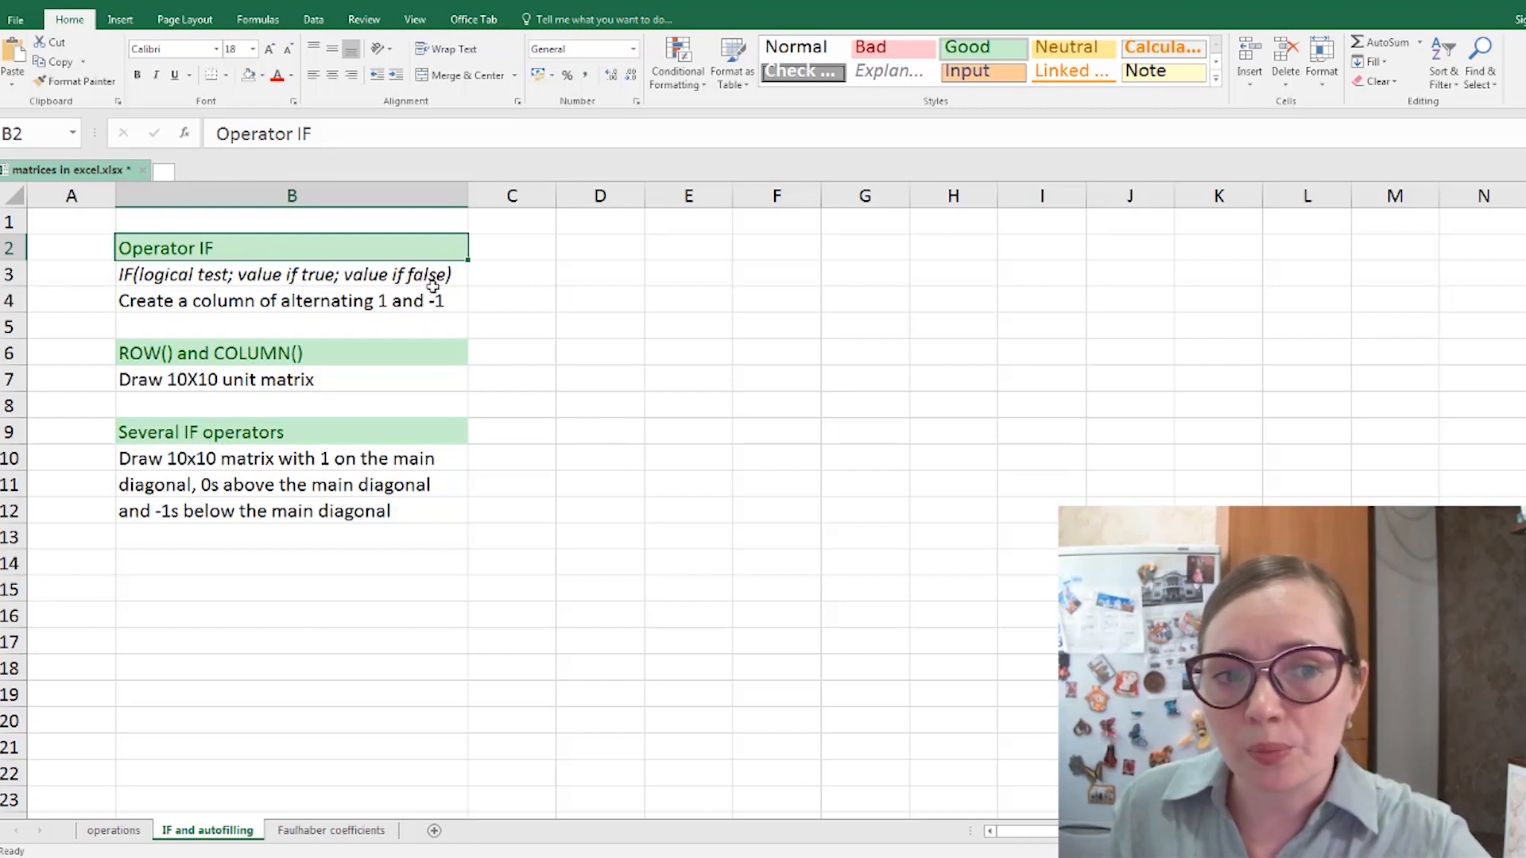
key("Right")
key("Right")
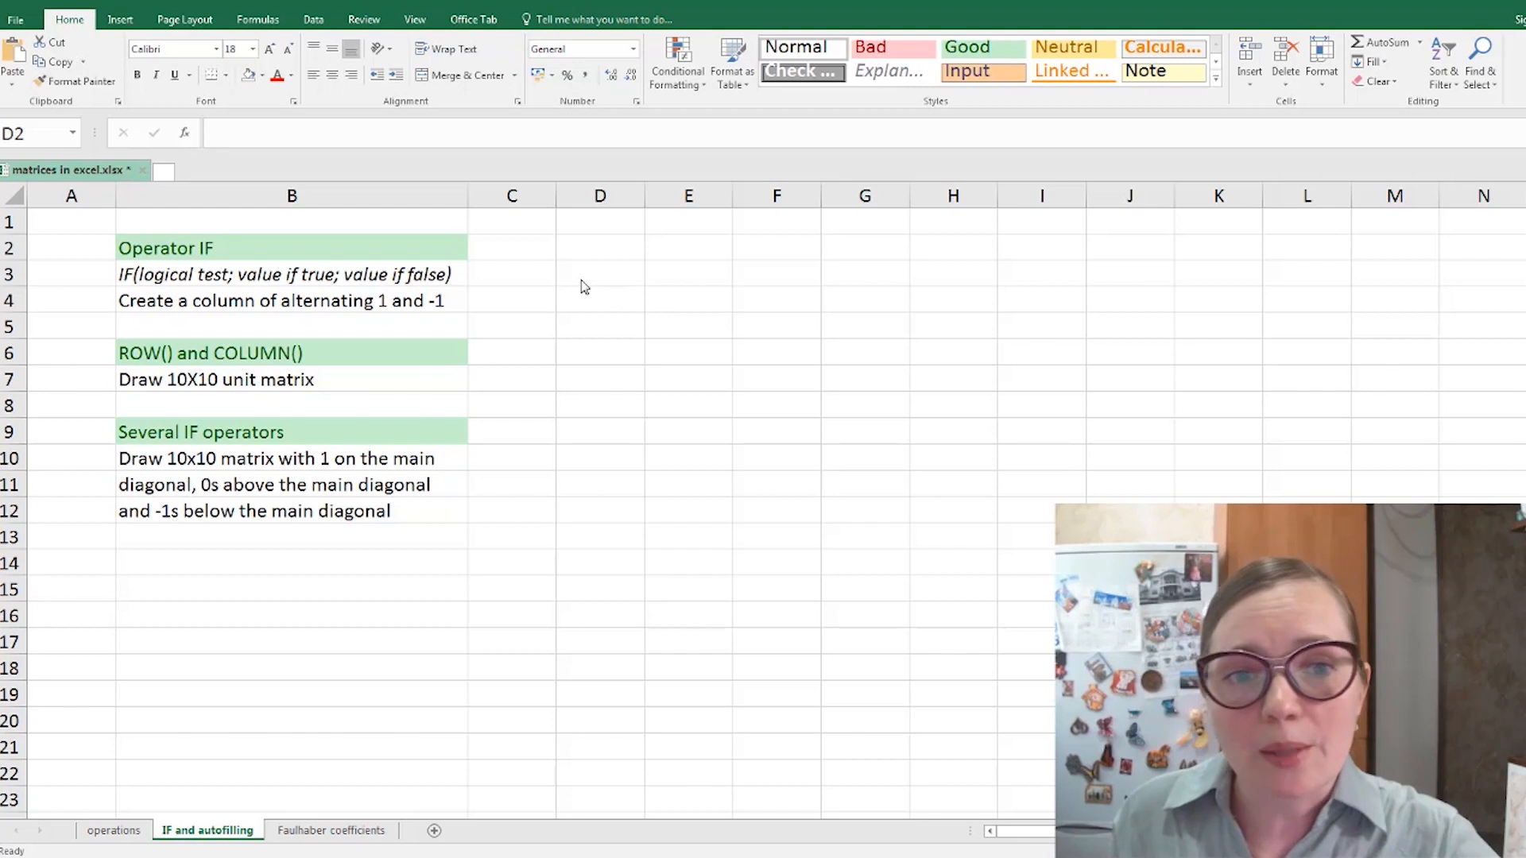
left_click(602, 256)
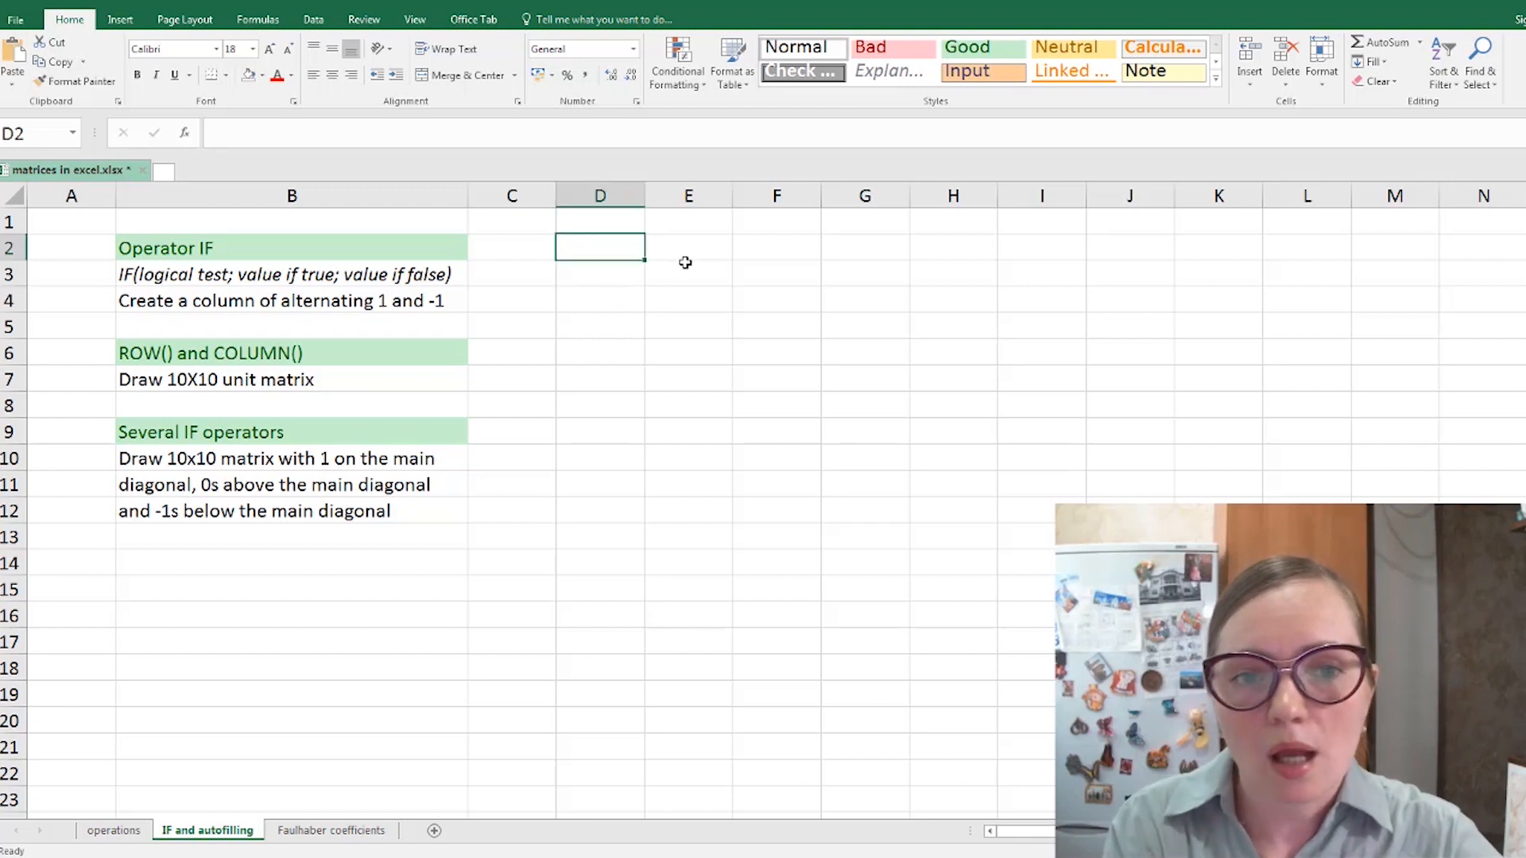
type("=")
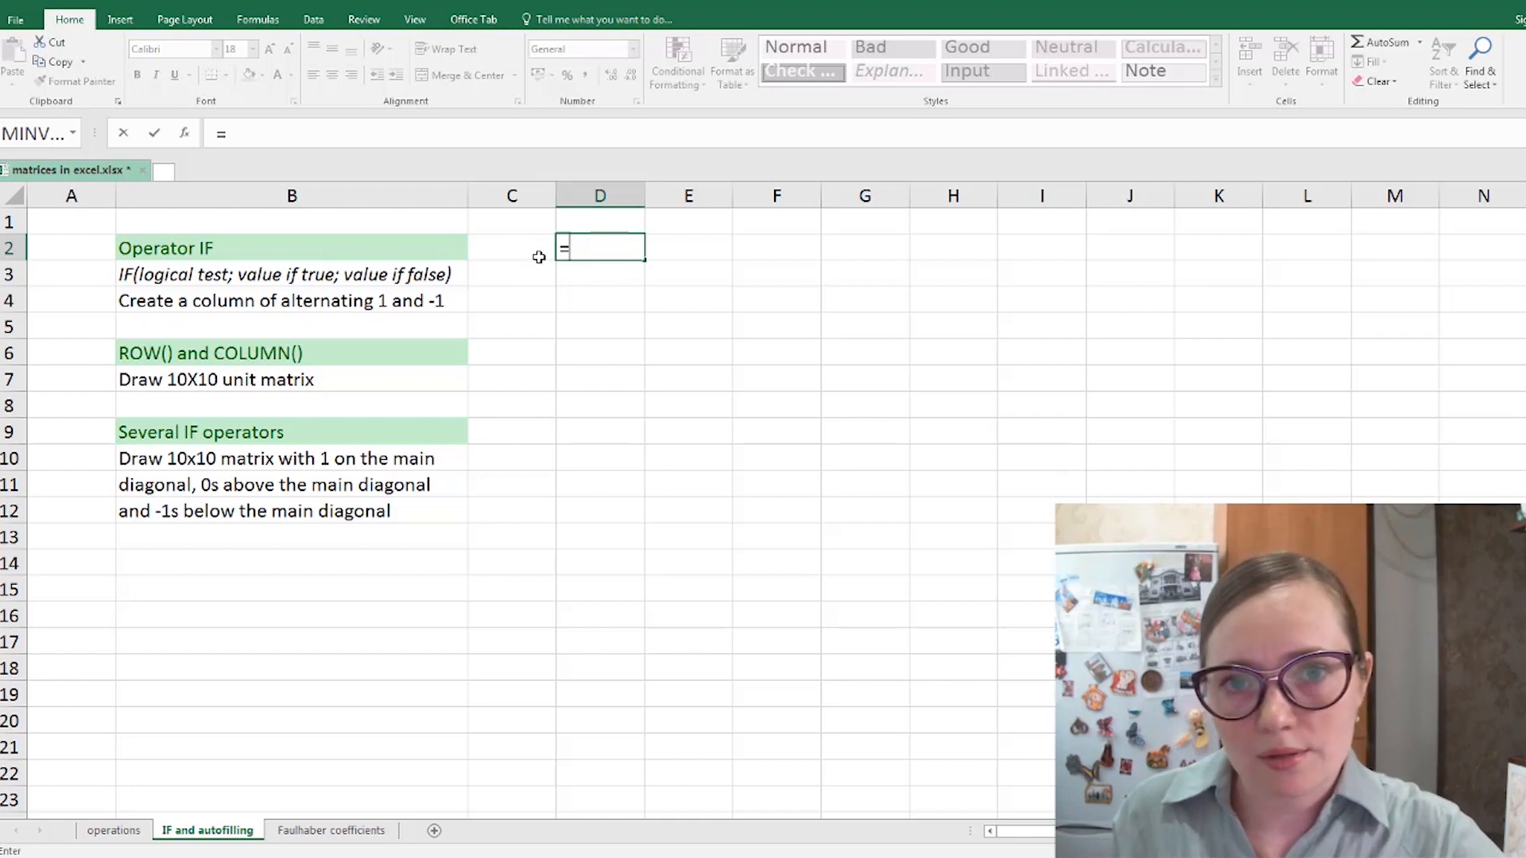
type("IF(")
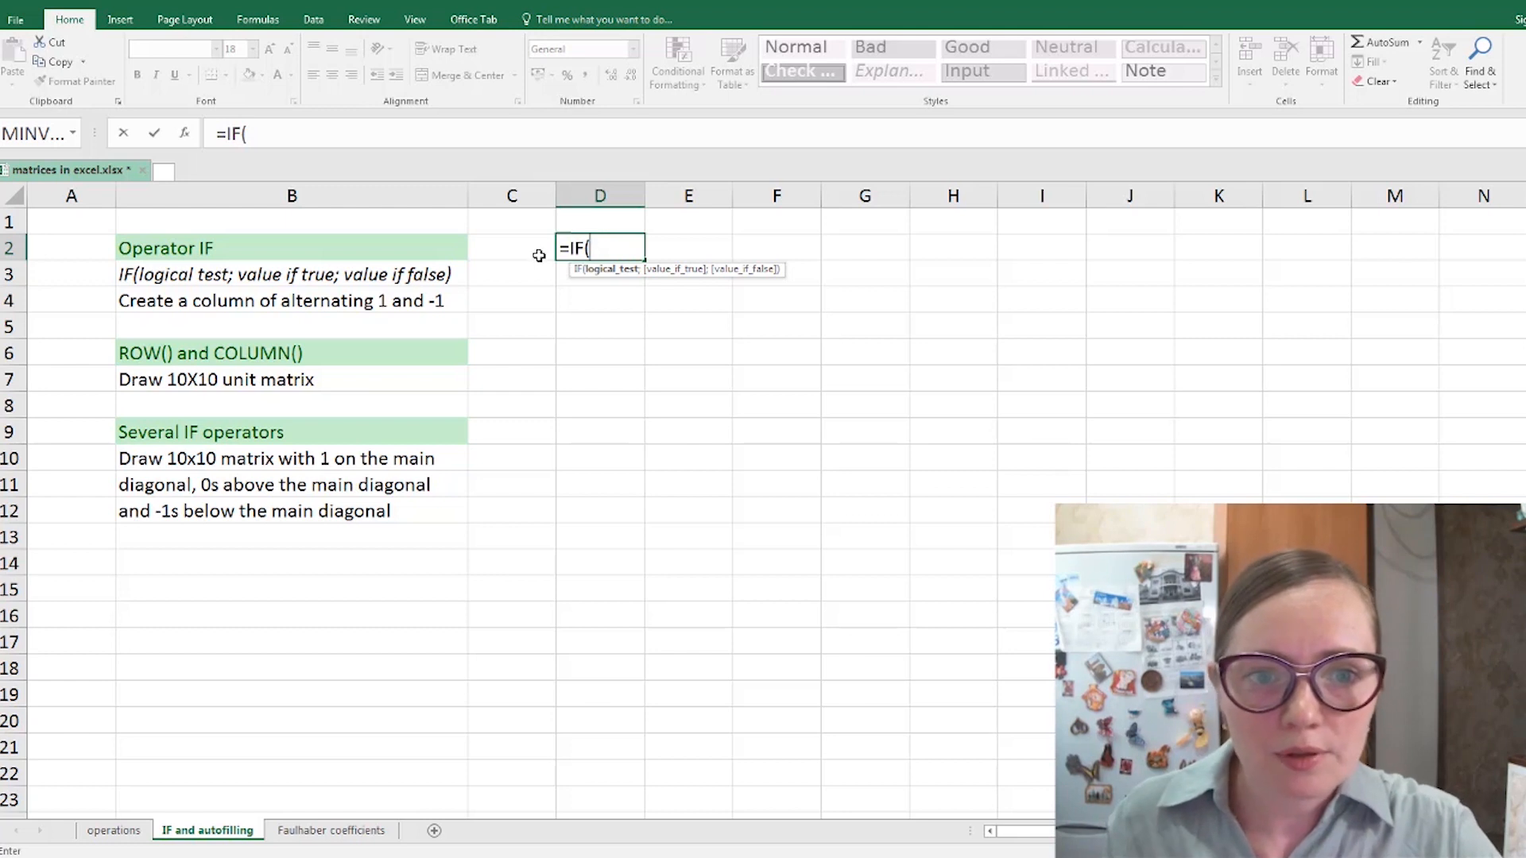
left_click(539, 255)
type("=0;")
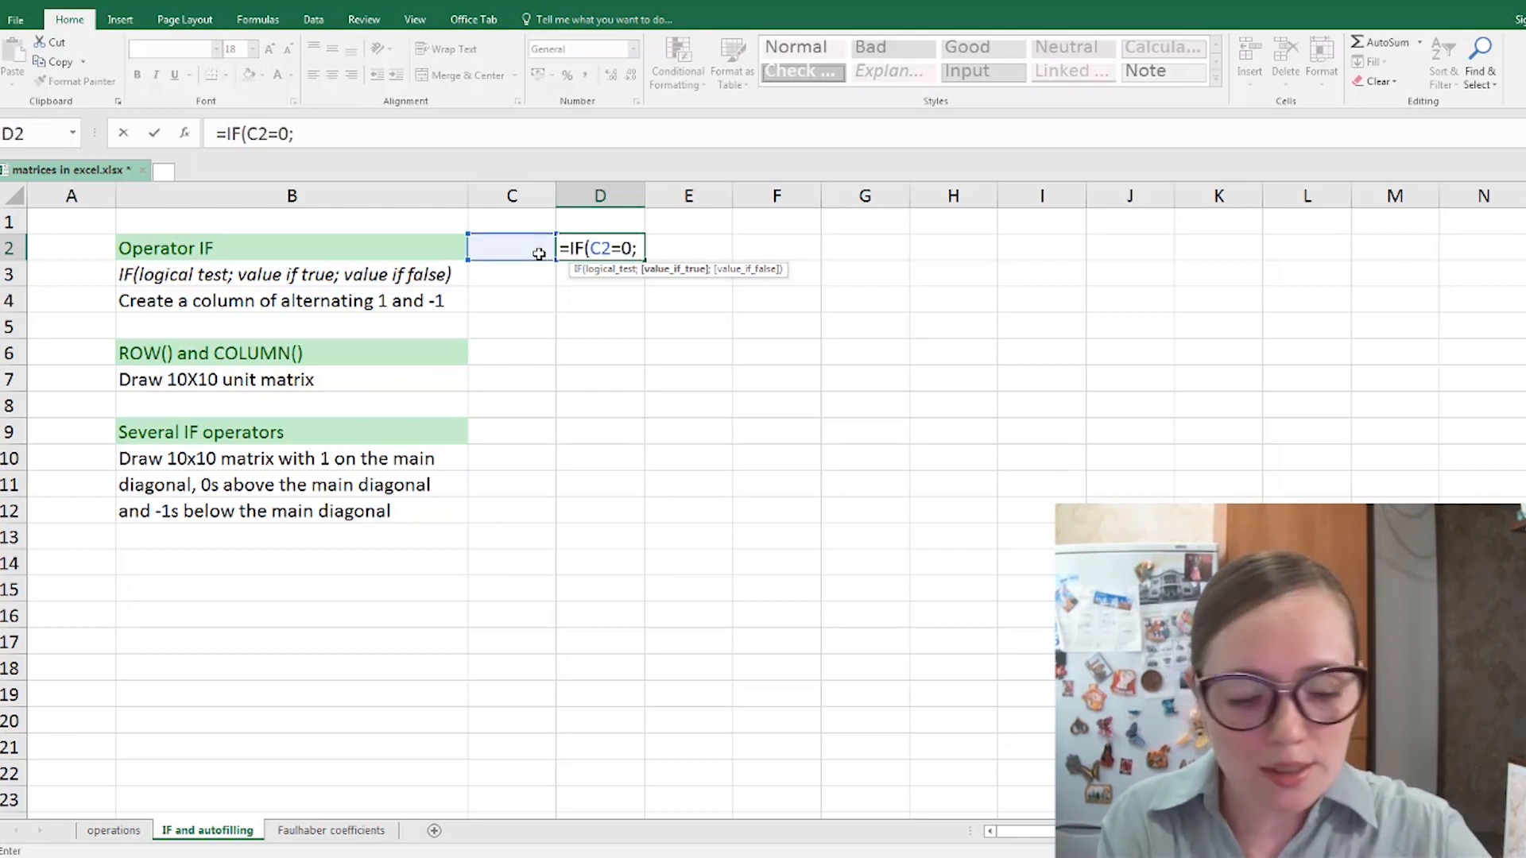
type("1;-1")
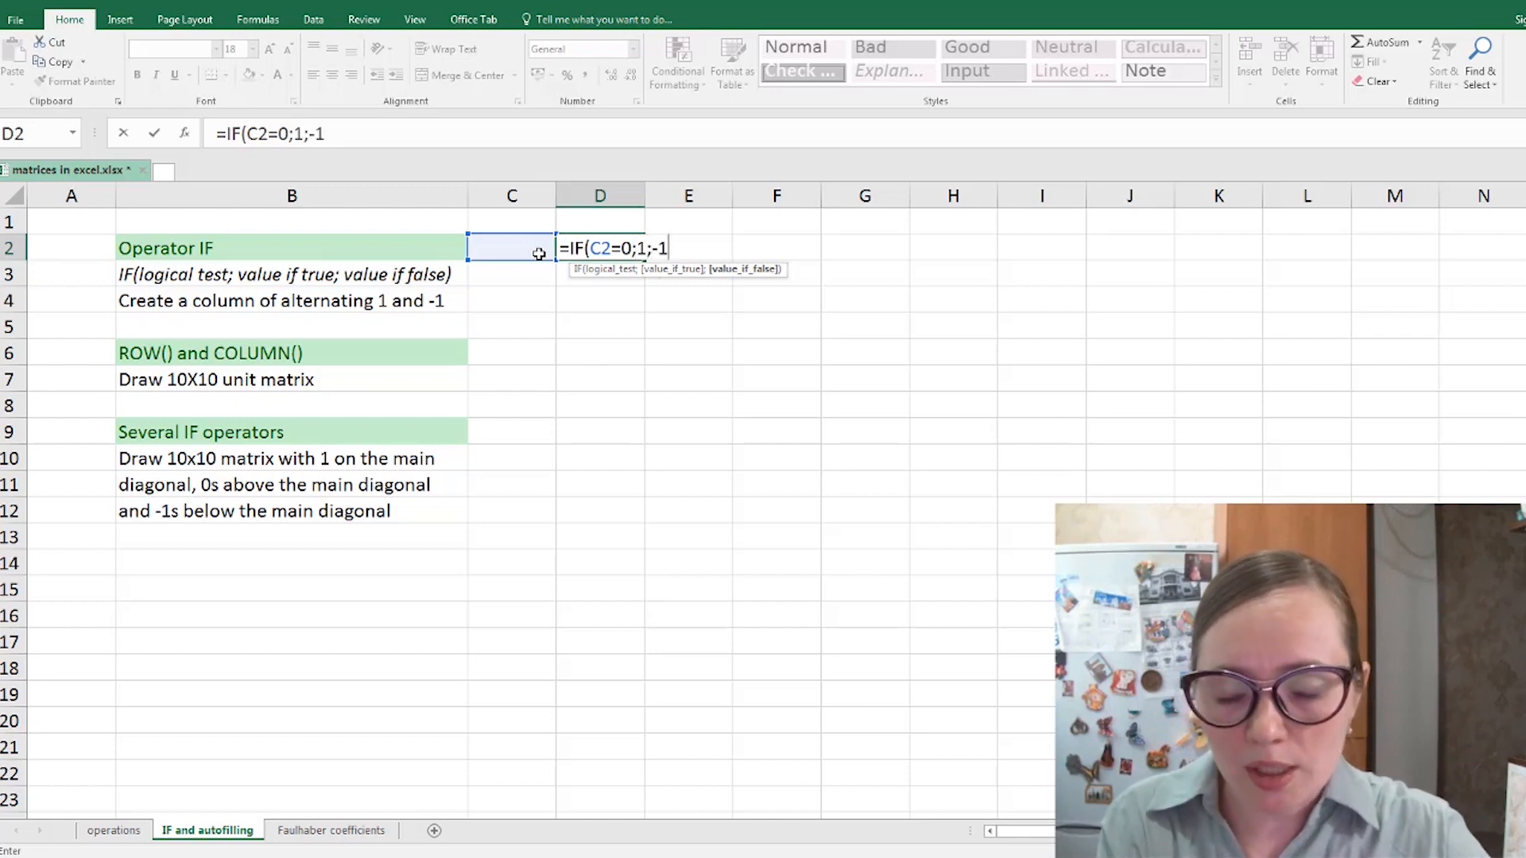
type(")")
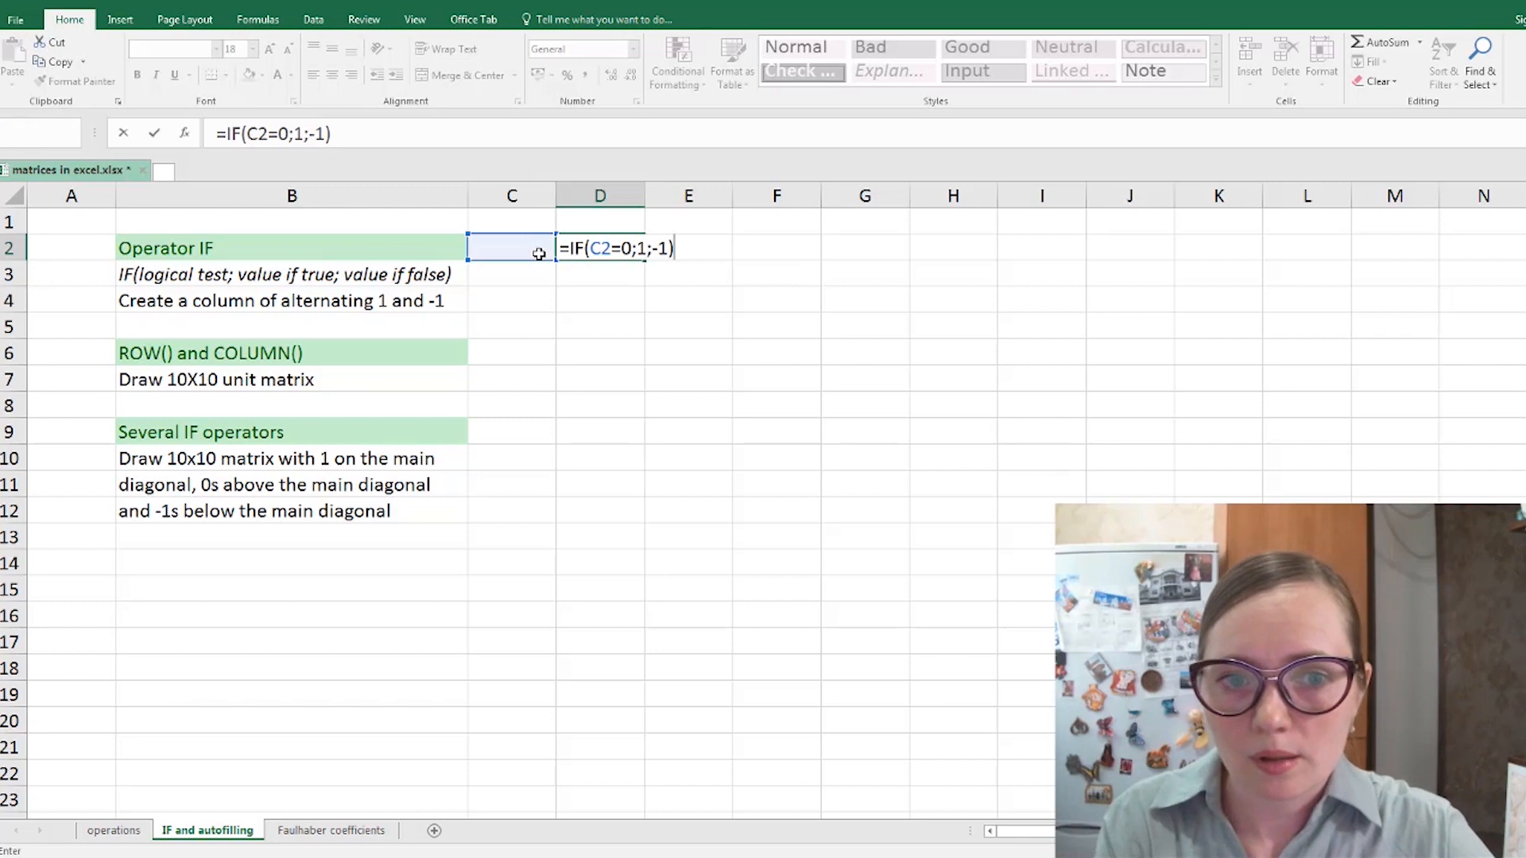
key("Return")
key("Up")
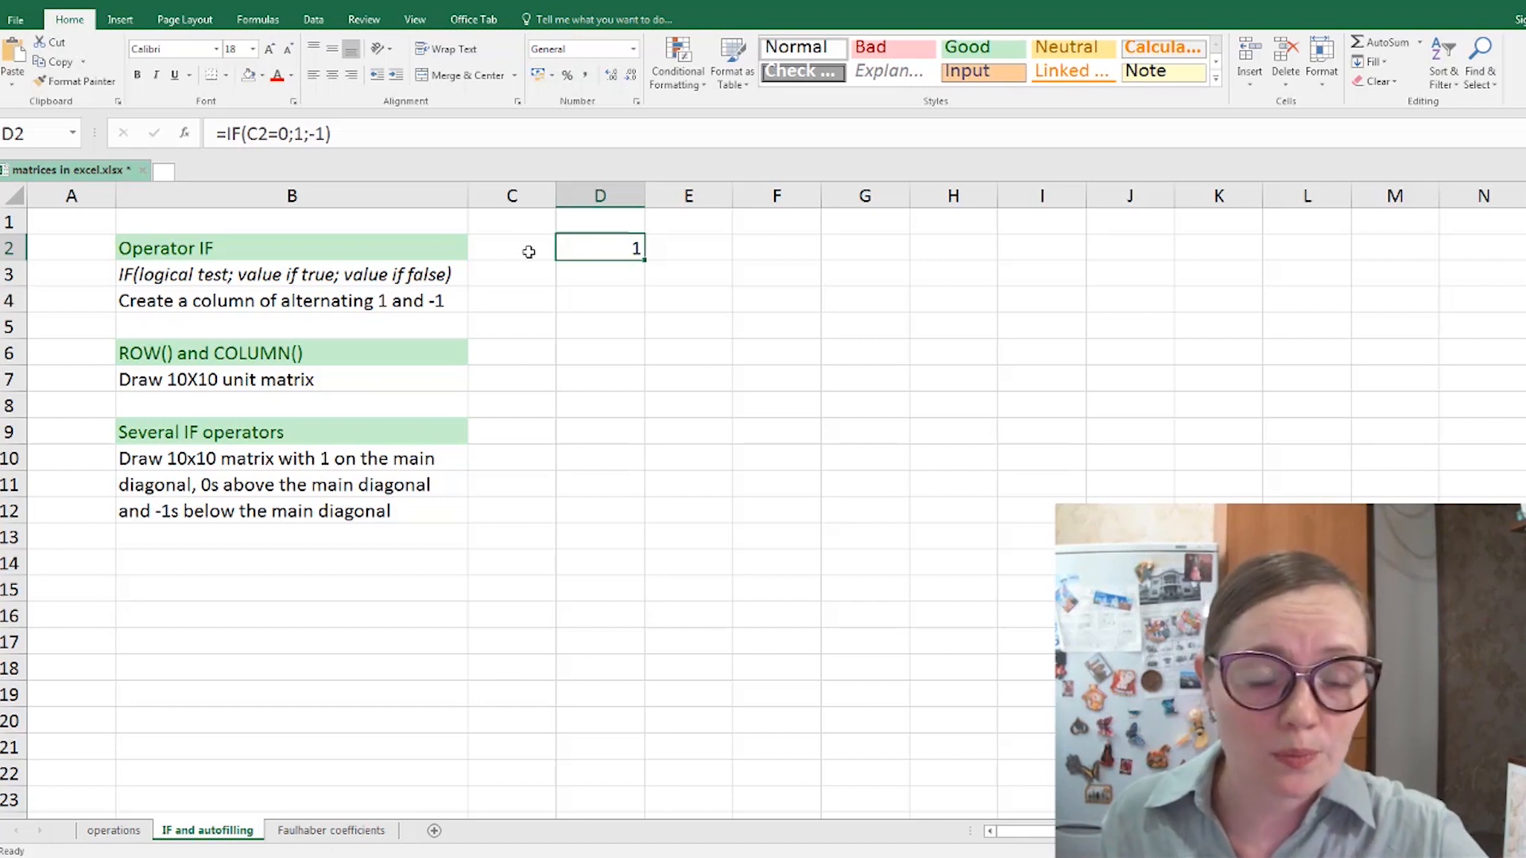
- Enter 2 in cell C2 to test the IF formula with a nonzero value
left_click(529, 252)
type("2")
key("Return")
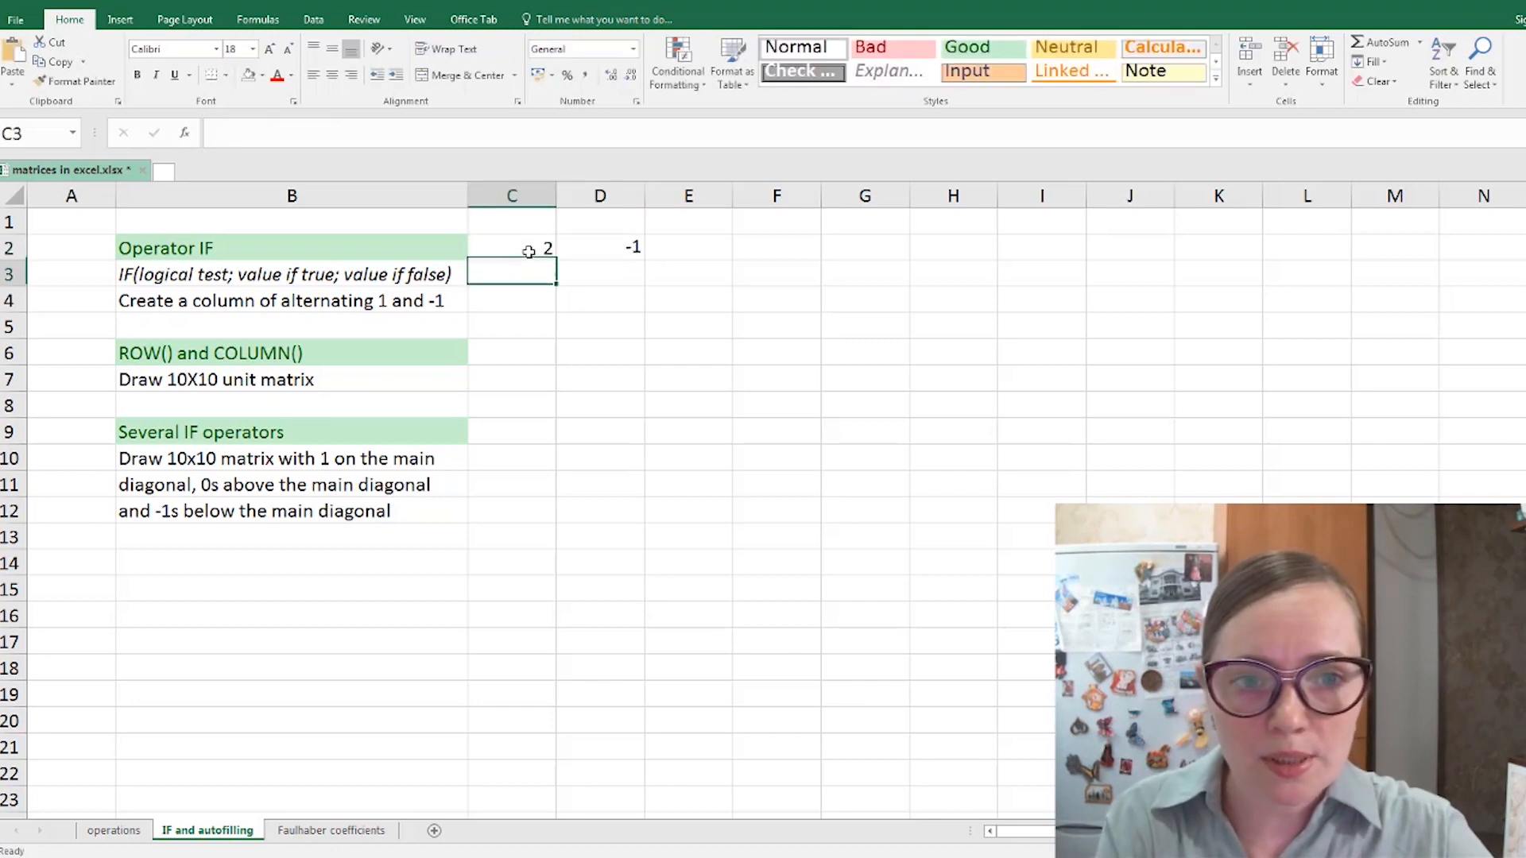
- Clear the test value in C2 and the IF formula in D2
key("Up")
key("Right")
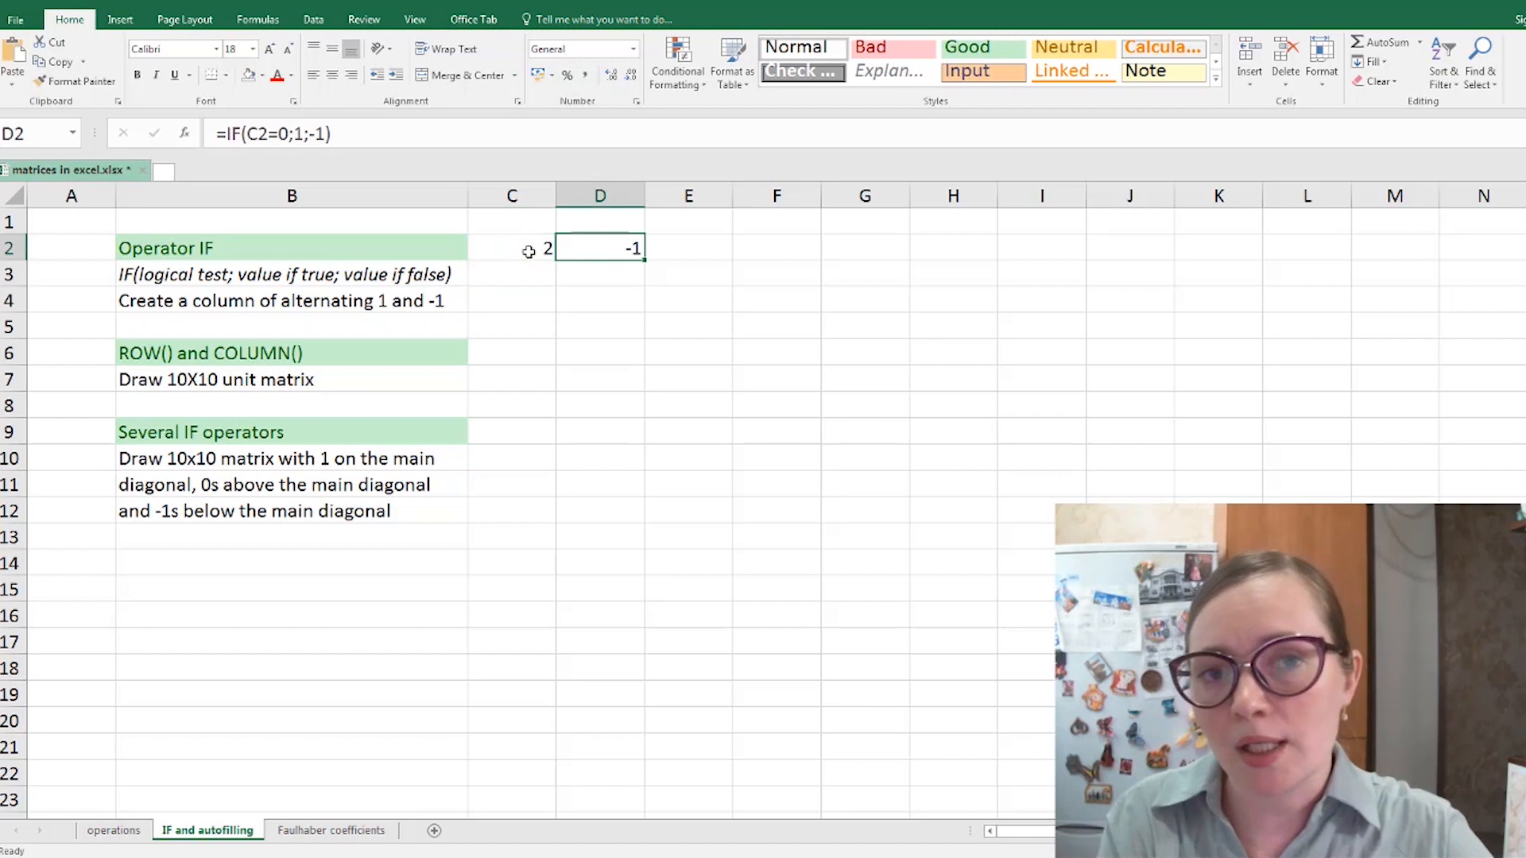
left_click(529, 252)
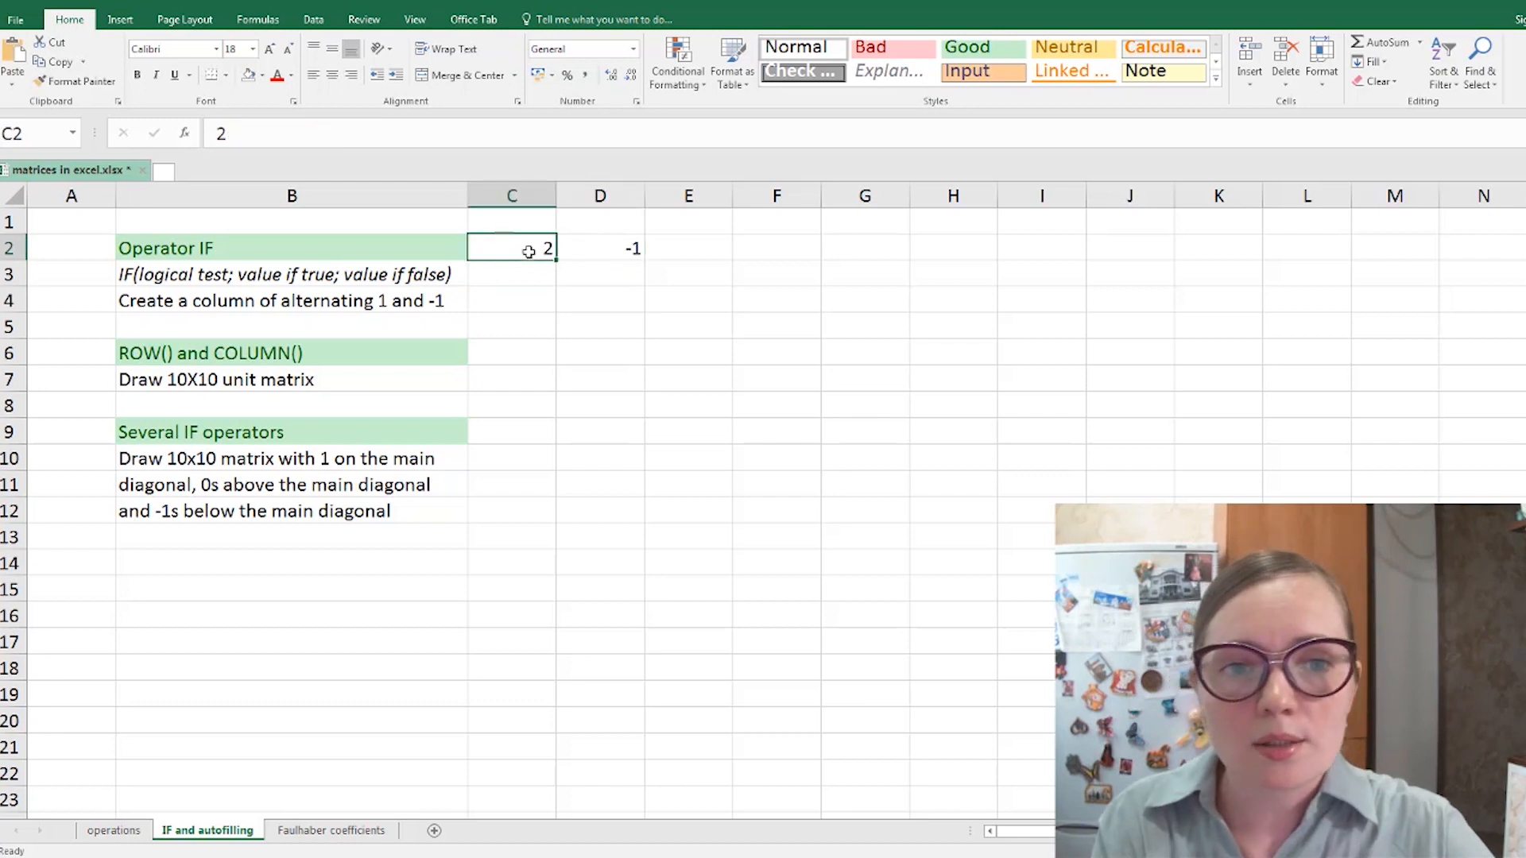
key("Right")
key("Delete")
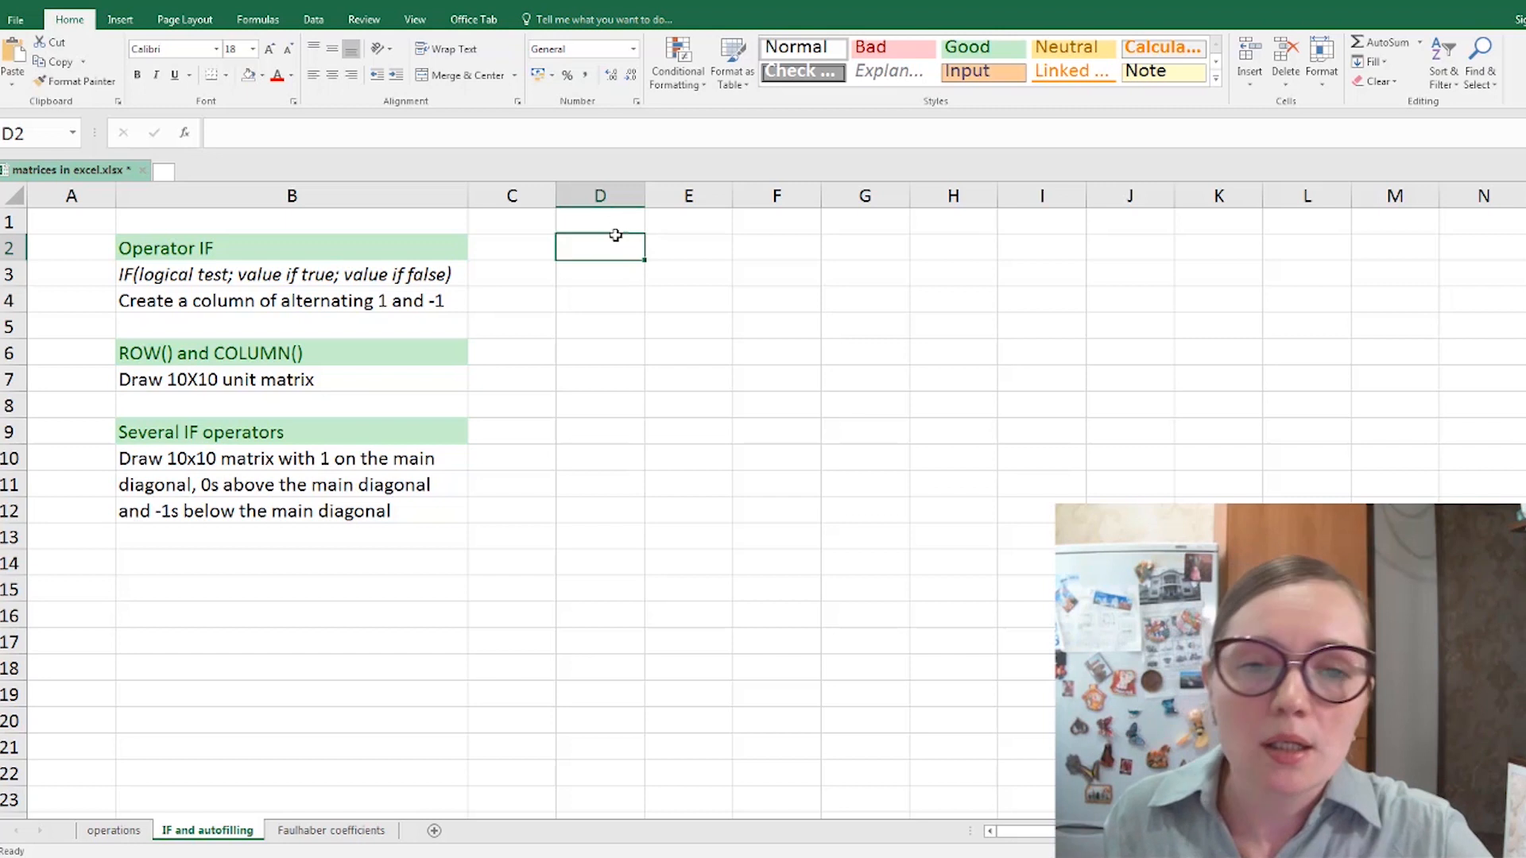
- Enter the alternating sample values 1, -1, 1, -1 manually in cells D2 to D5
type("1")
key("Return")
type("-2")
key("Return")
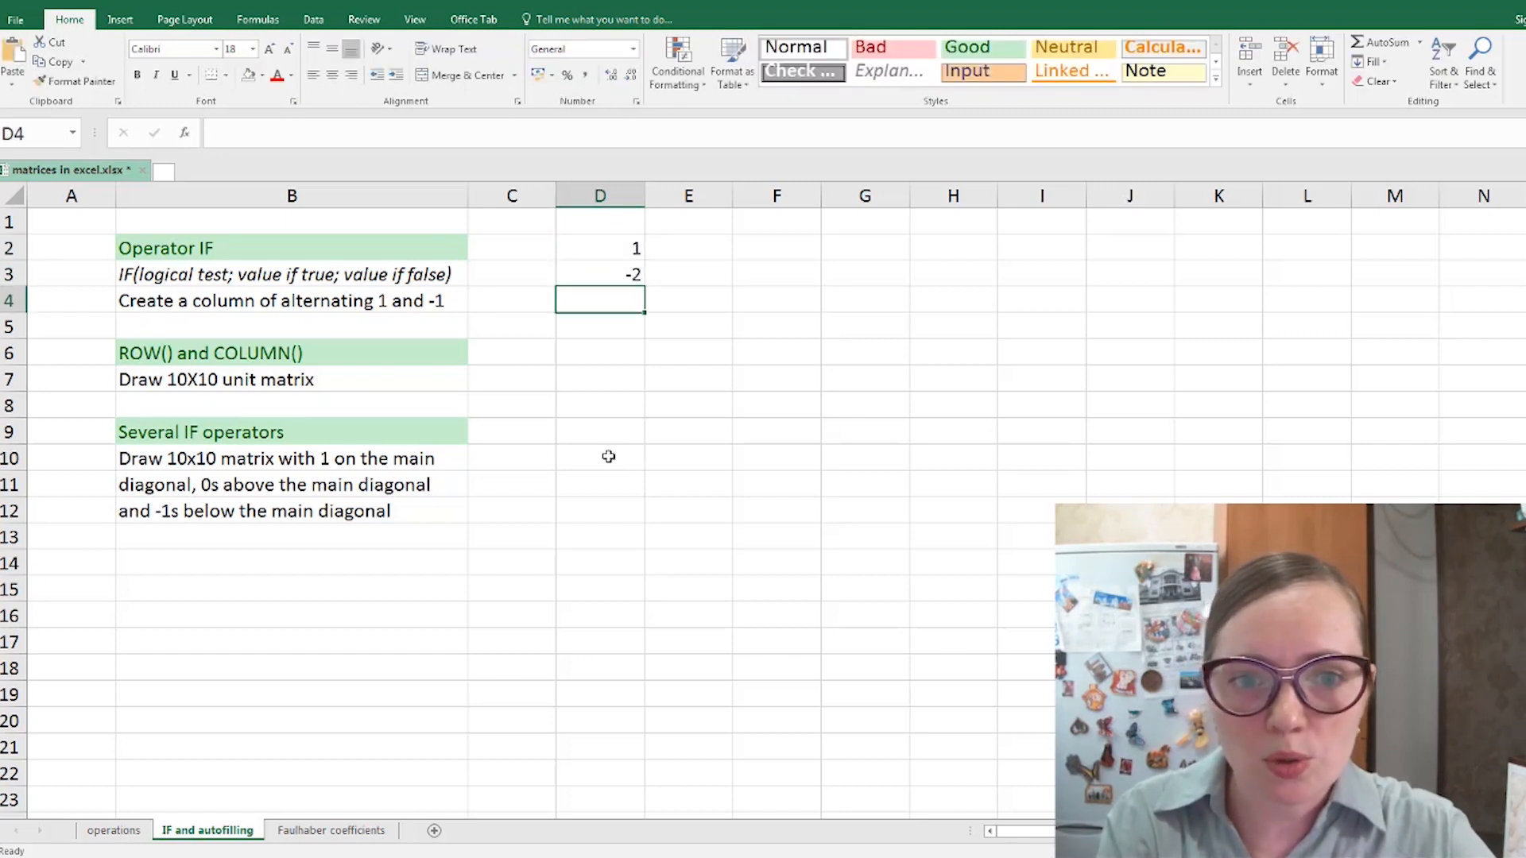
key("Up")
type("-1")
key("Return")
type("1")
key("Return")
type("-1")
key("Return")
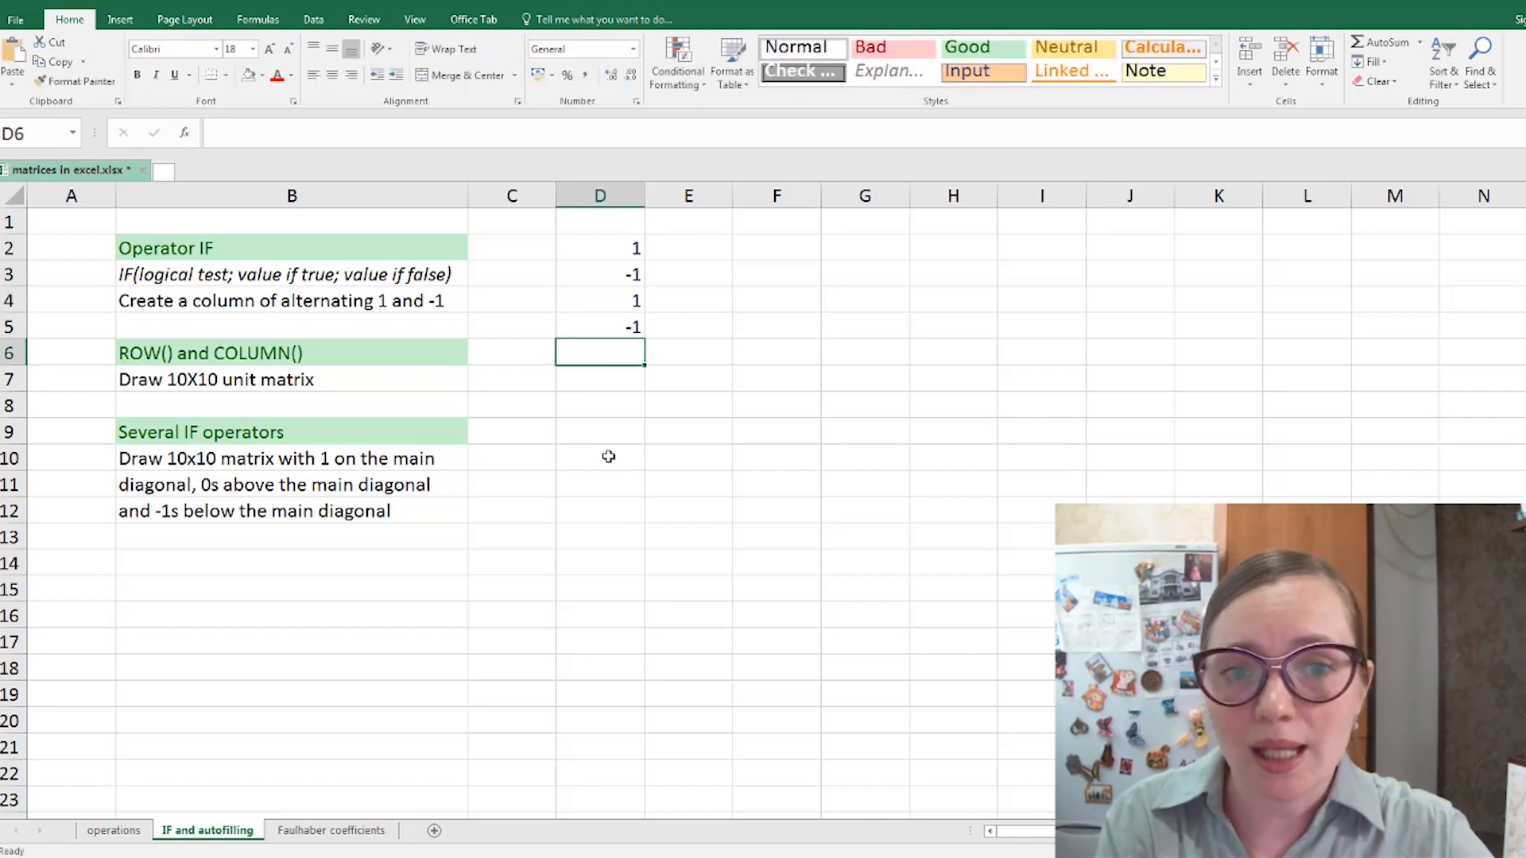
- Review the manually entered sample values in D2:D5 and delete them
key("Up")
key("Up")
key("Up")
key("Down")
key("Down")
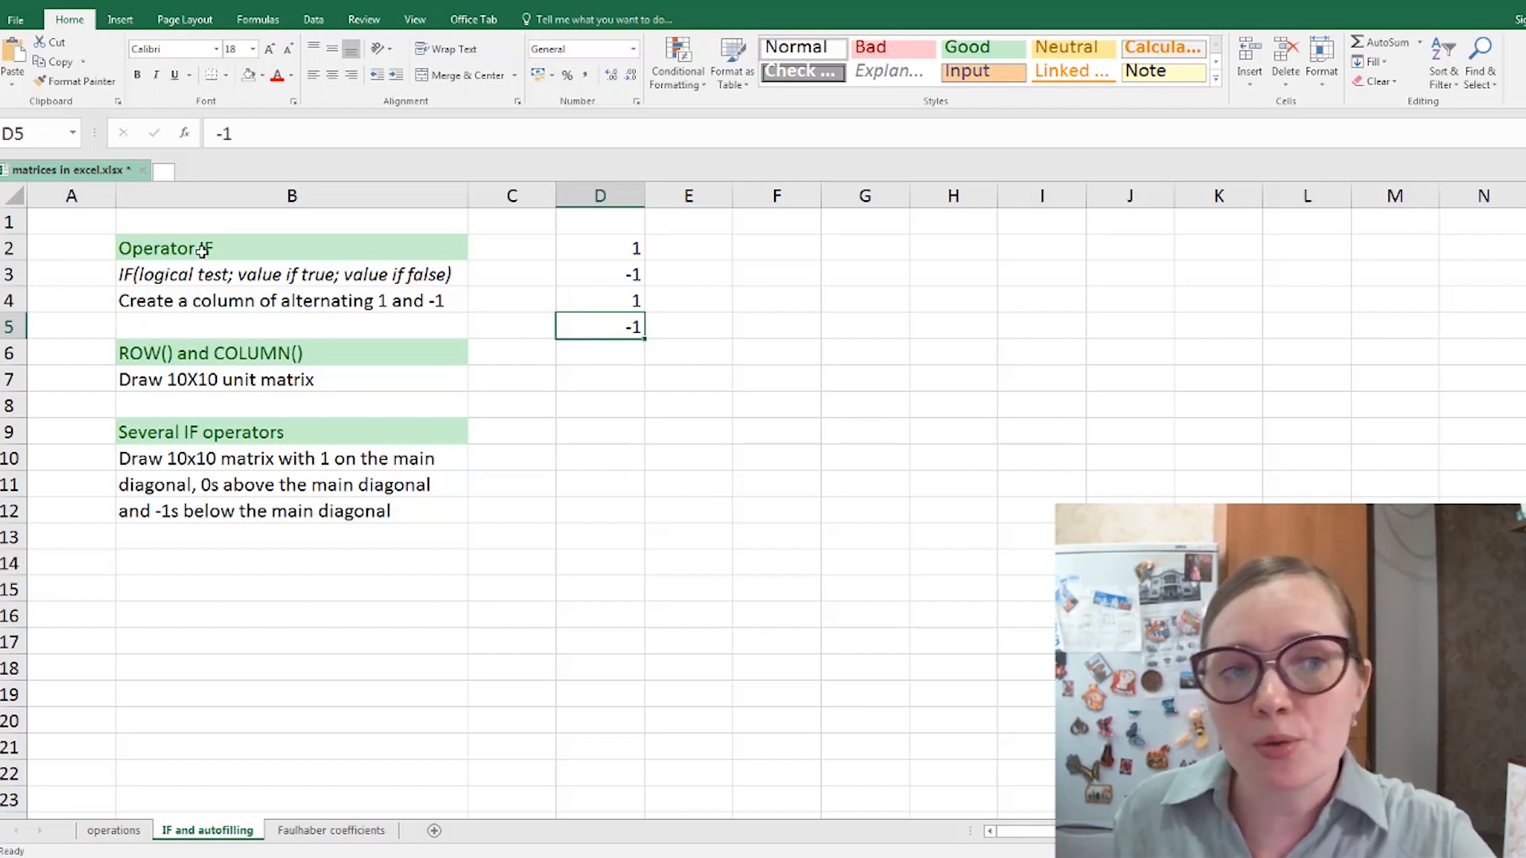
left_click_drag(604, 246, 630, 327)
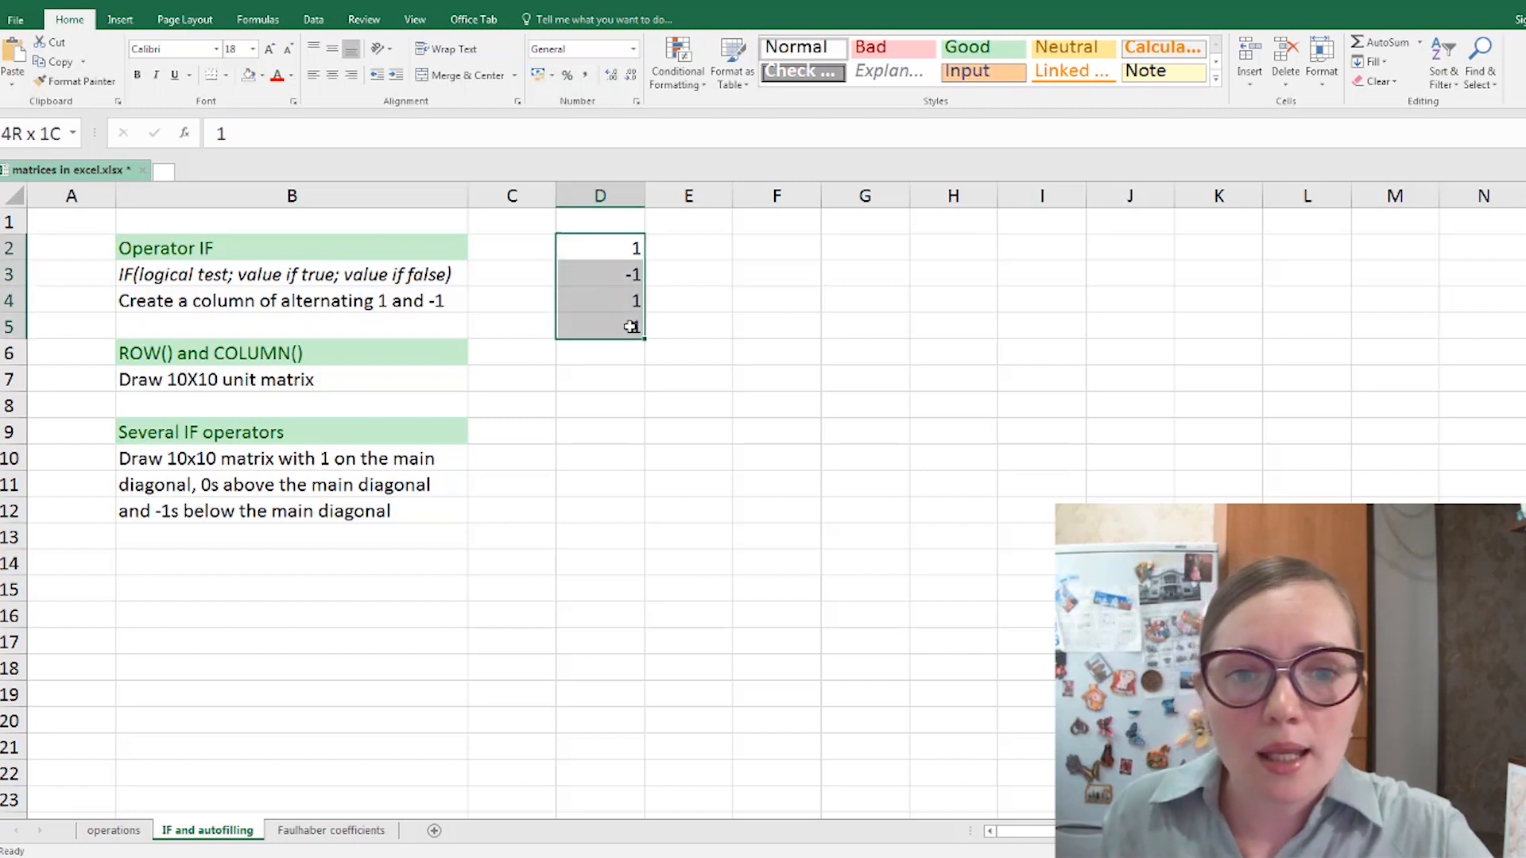
key("Delete")
key("Up")
key("Down")
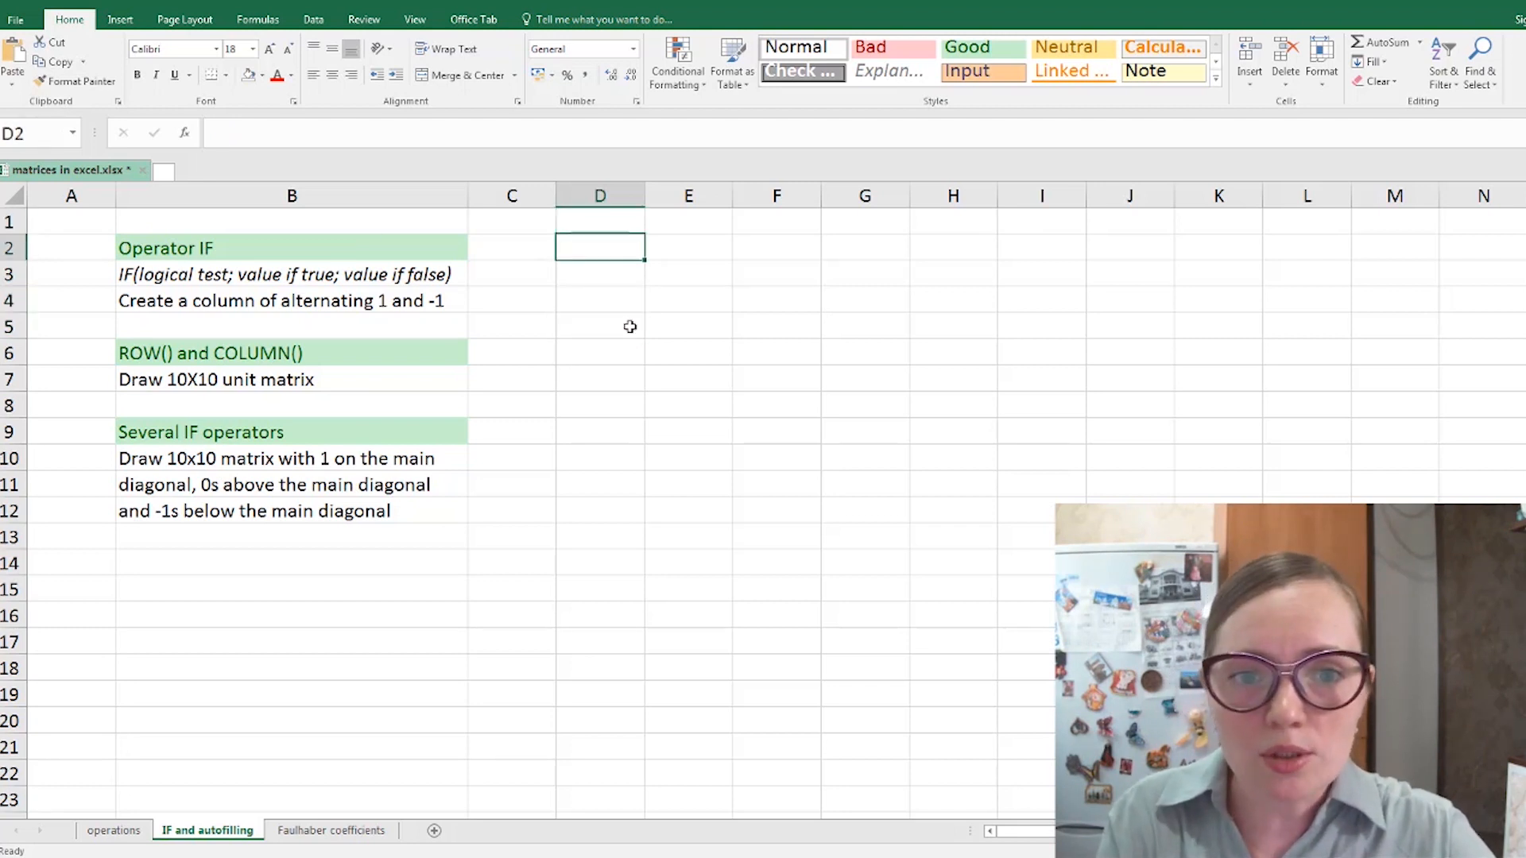
- Enter the formula =IF(D1=1;-1;1) in cell D2 to start the alternating column
type("=")
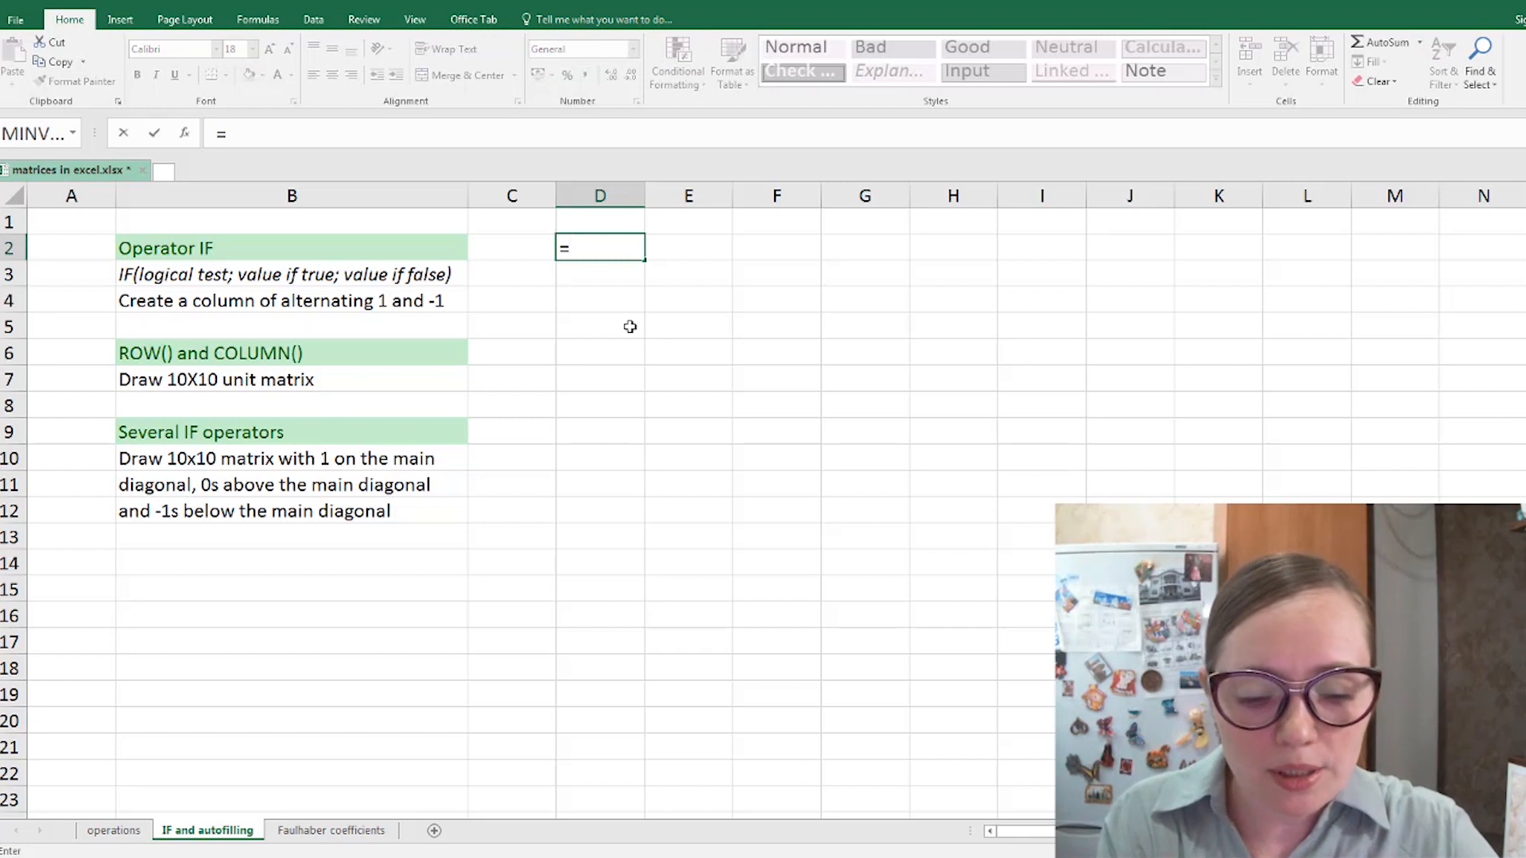
type("IF(")
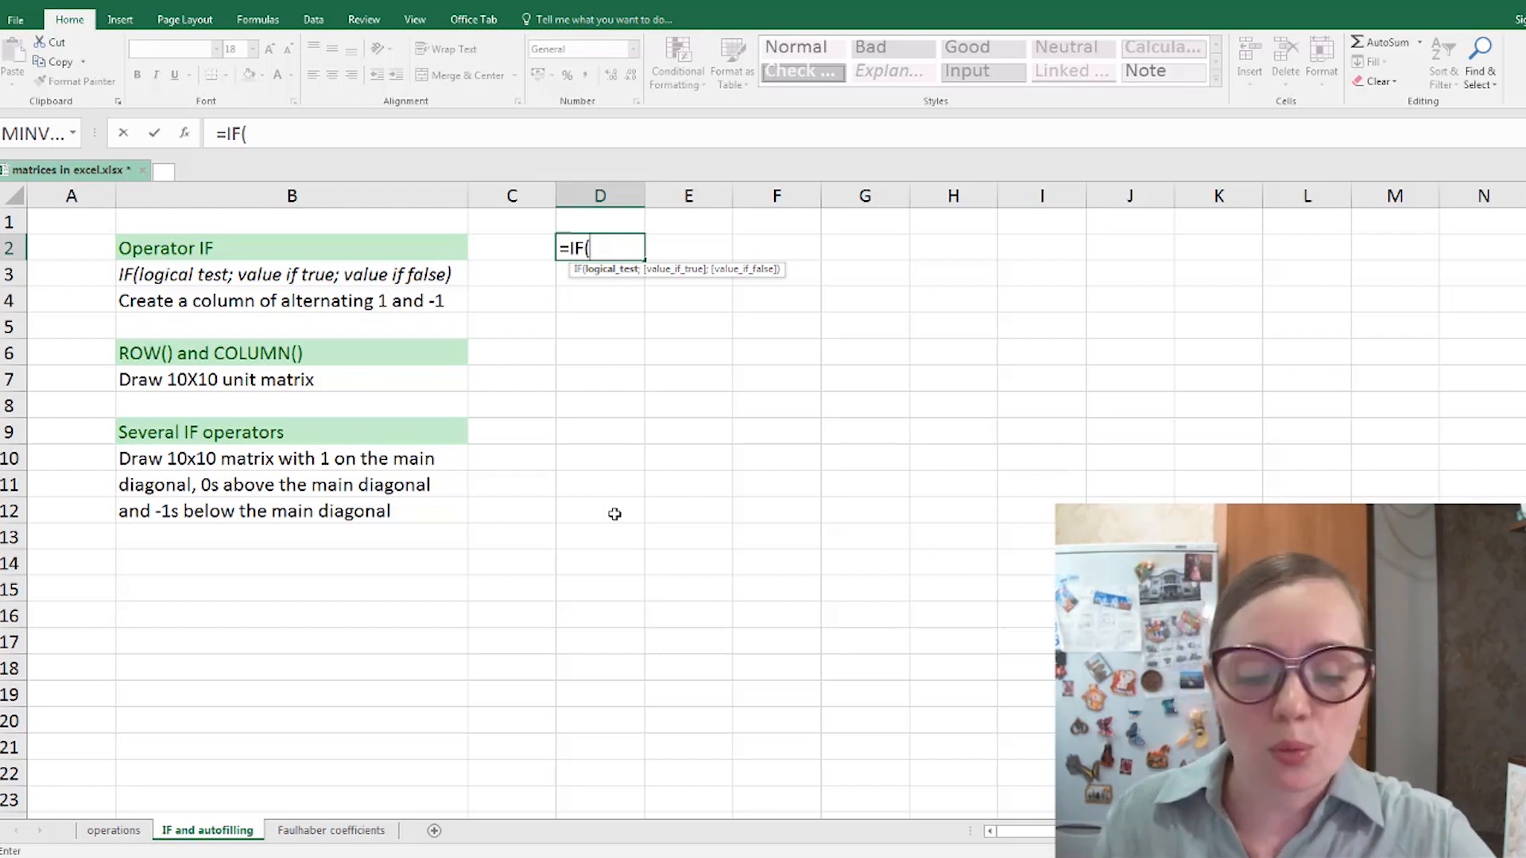
left_click(604, 221)
type("=1")
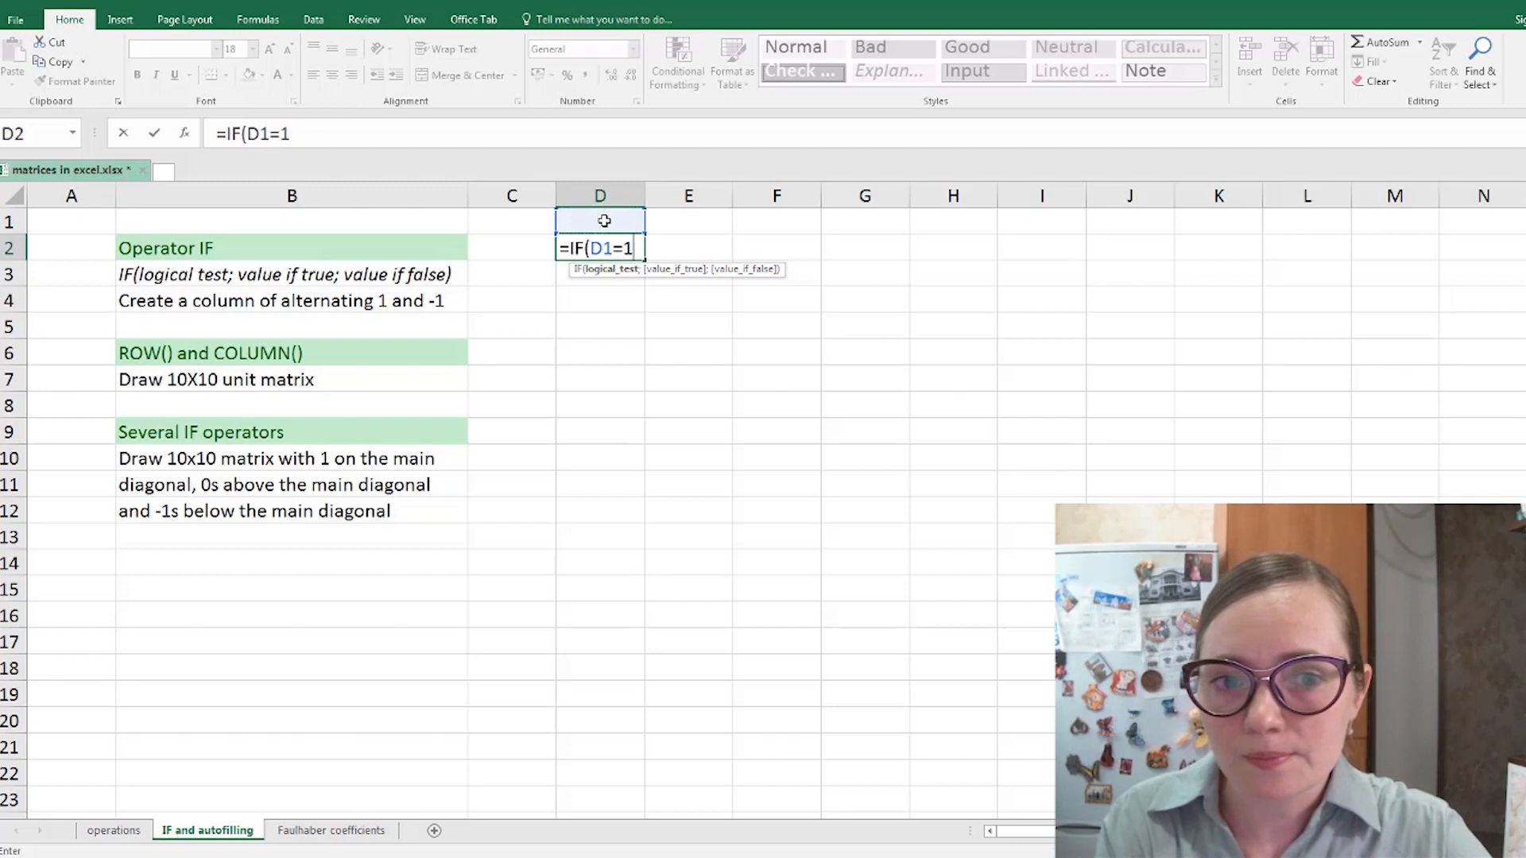
type(";-1")
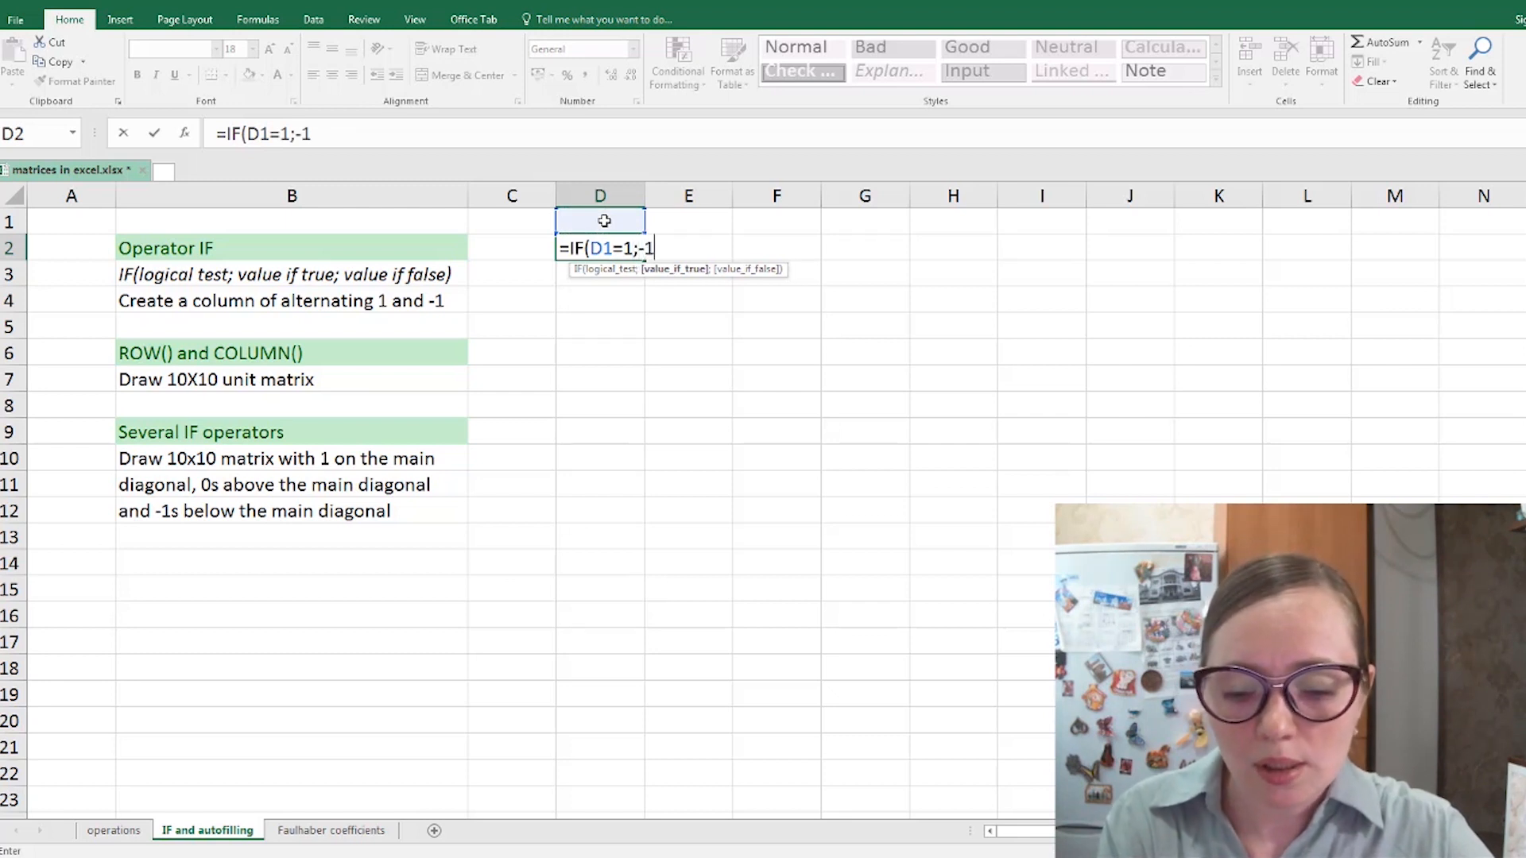
type(";1")
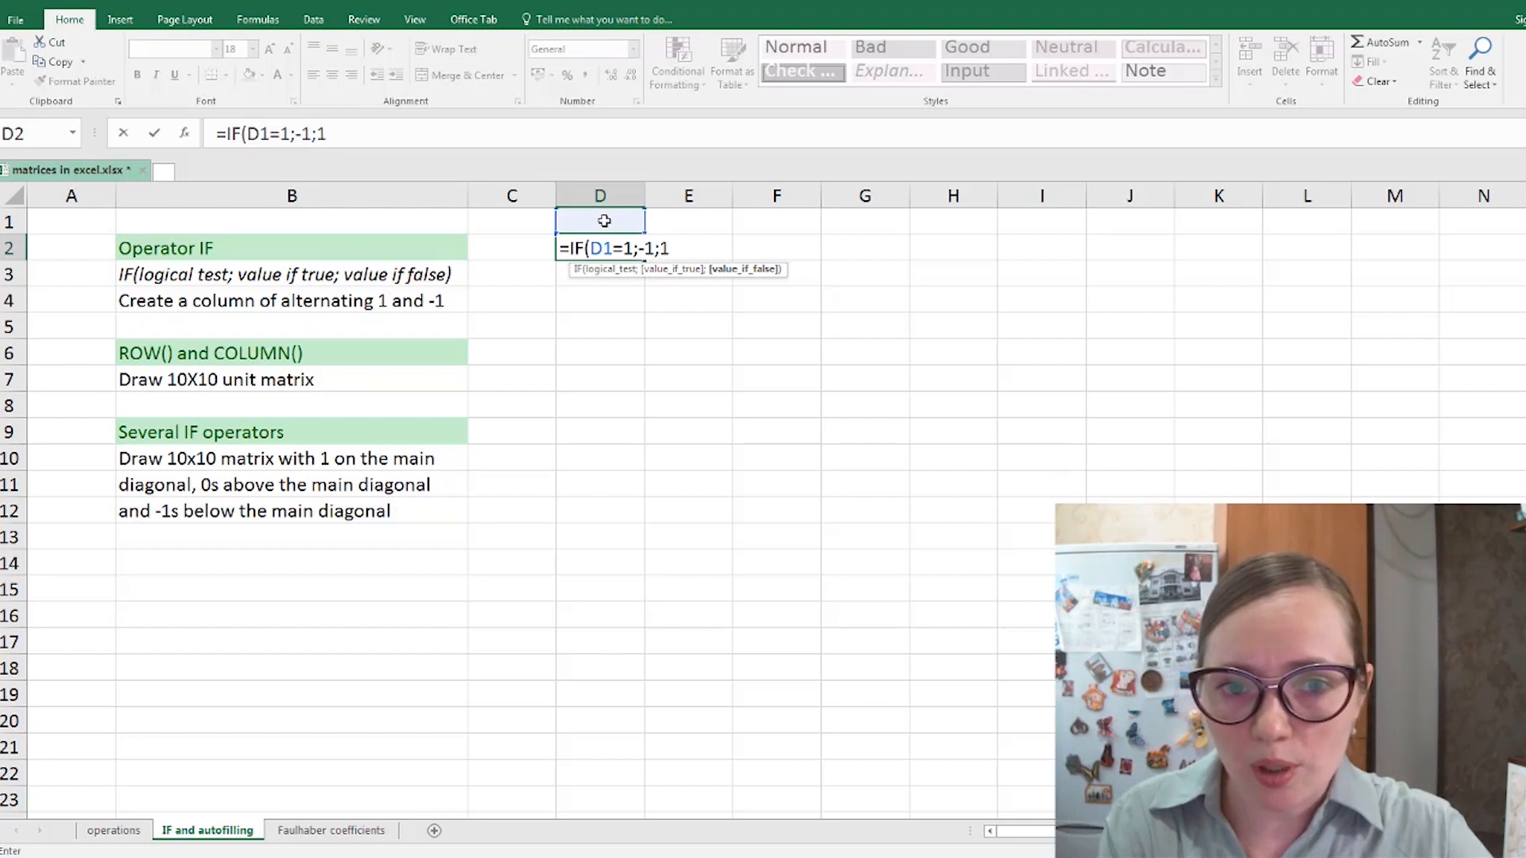
type(")")
key("Return")
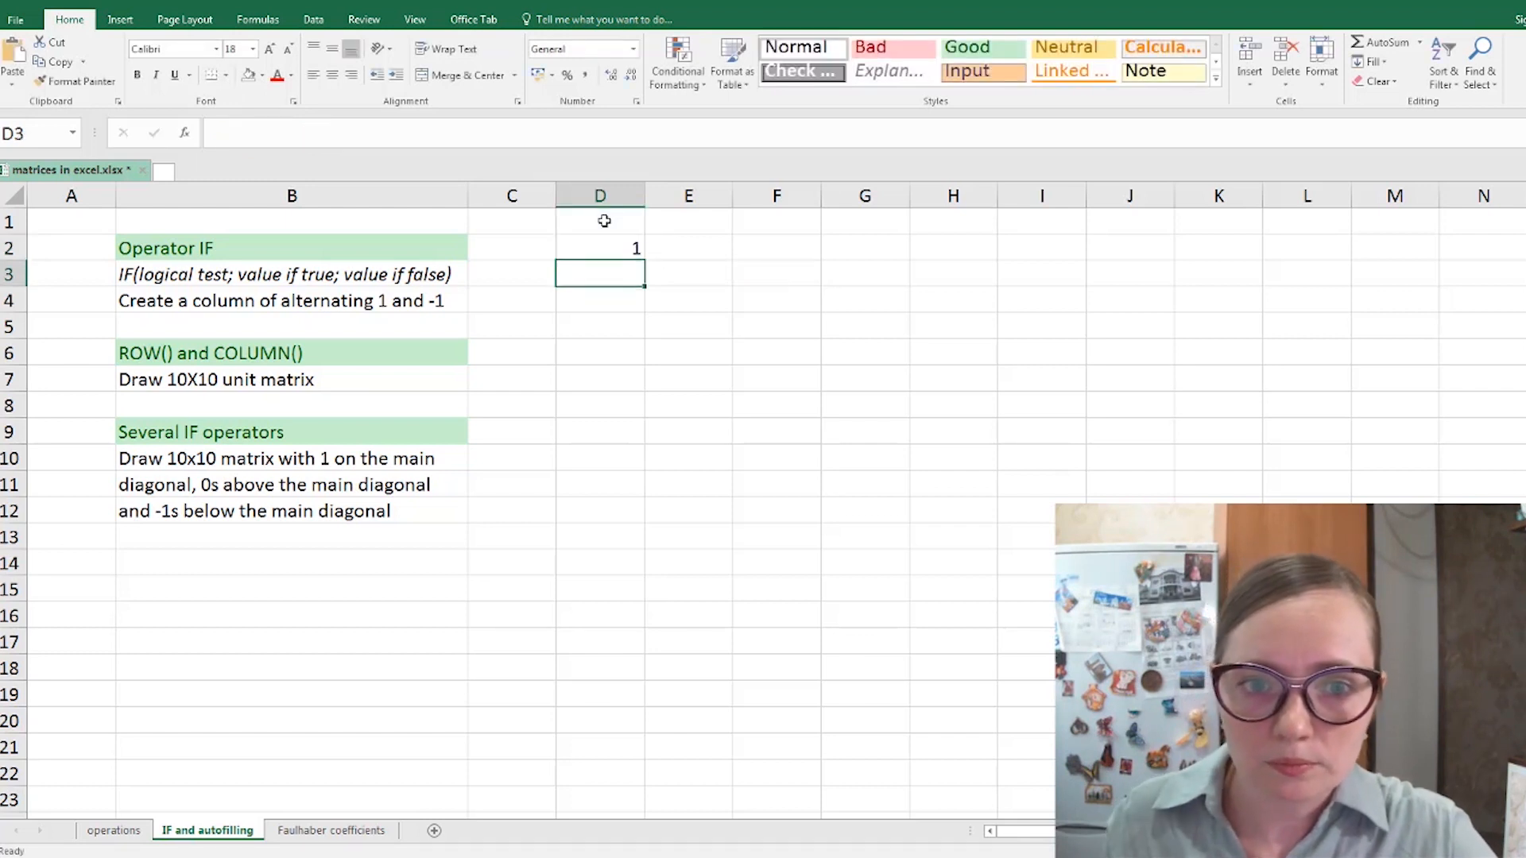
- Autofill the IF formula from D2 down to D23 and check the copied formula in D10
left_click(617, 249)
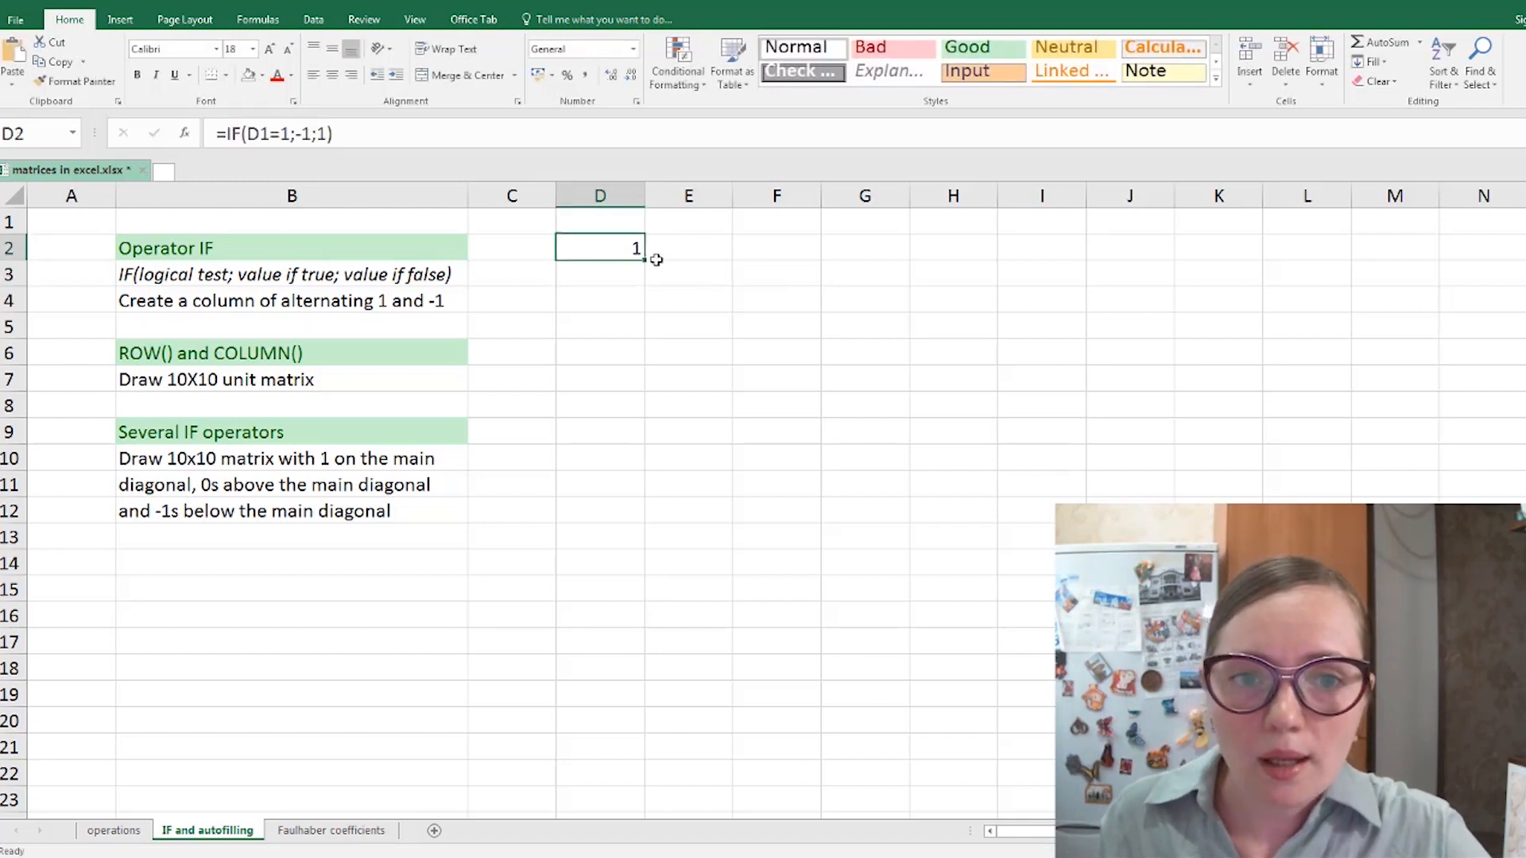
left_click_drag(648, 259, 656, 803)
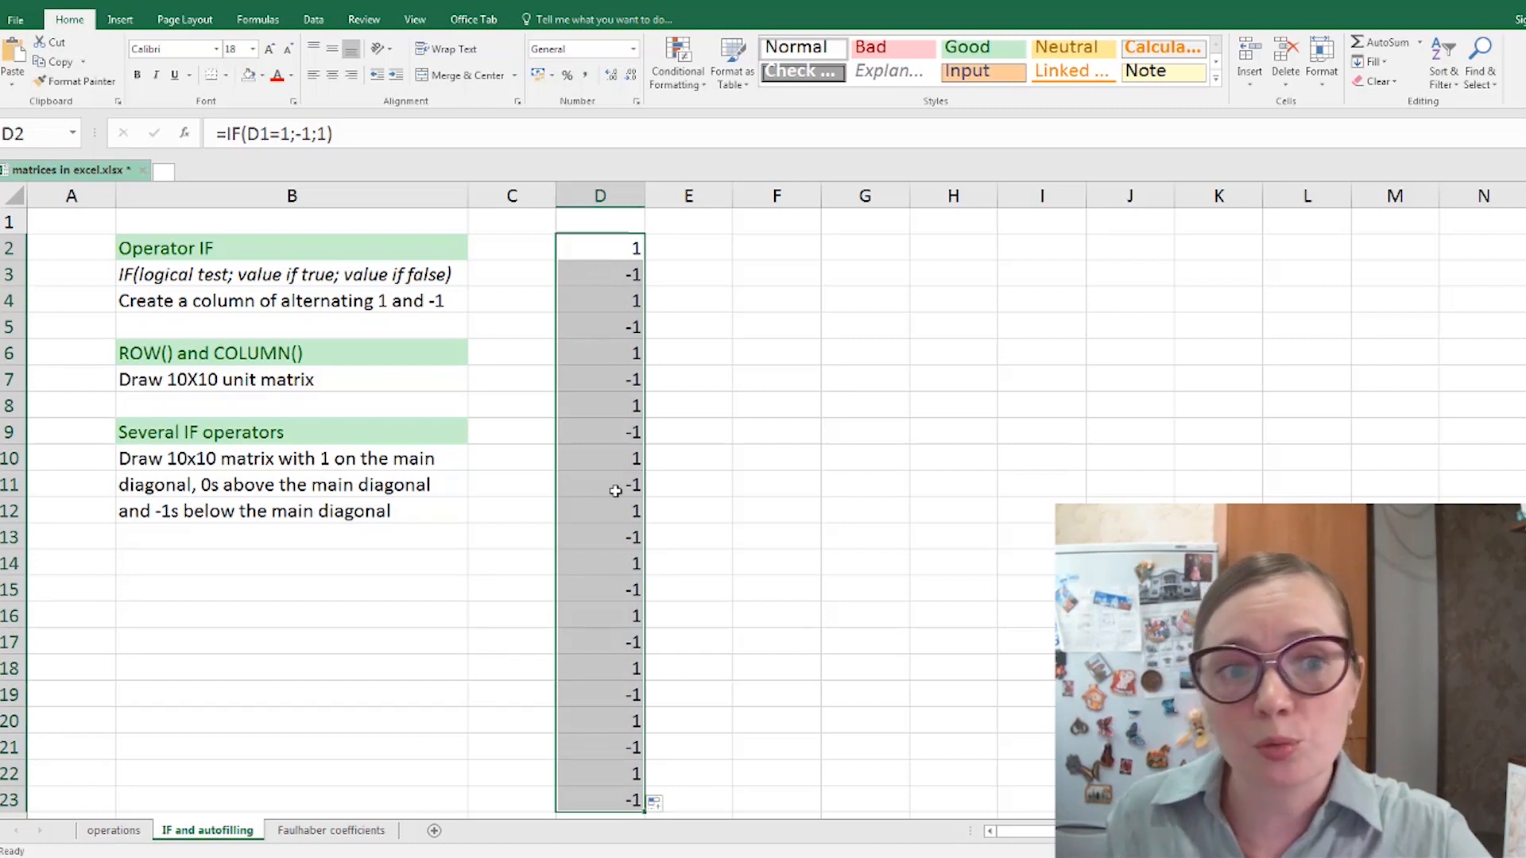
left_click(610, 461)
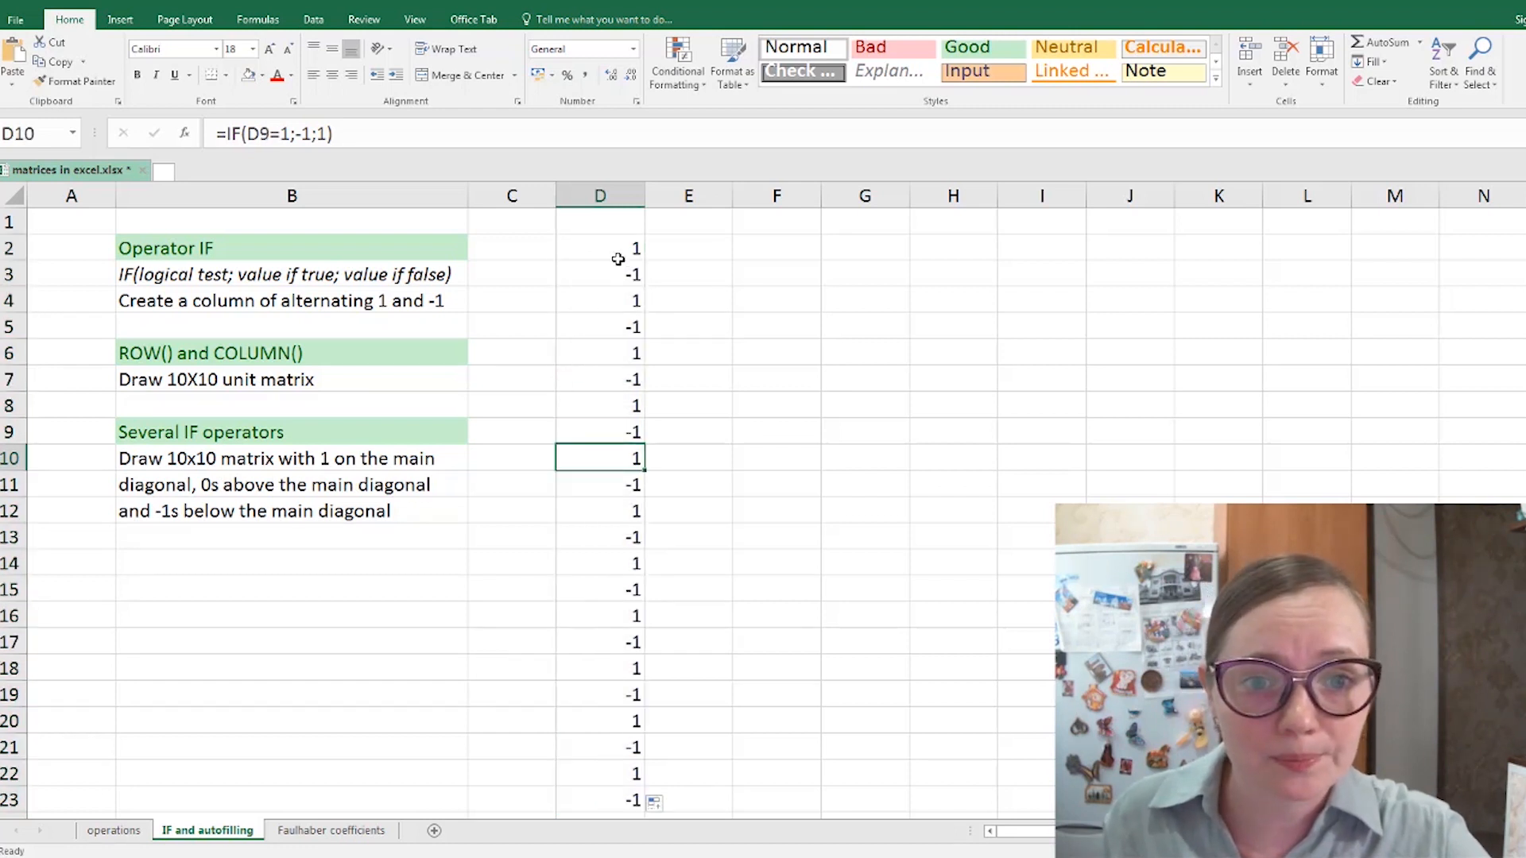
left_click(619, 256)
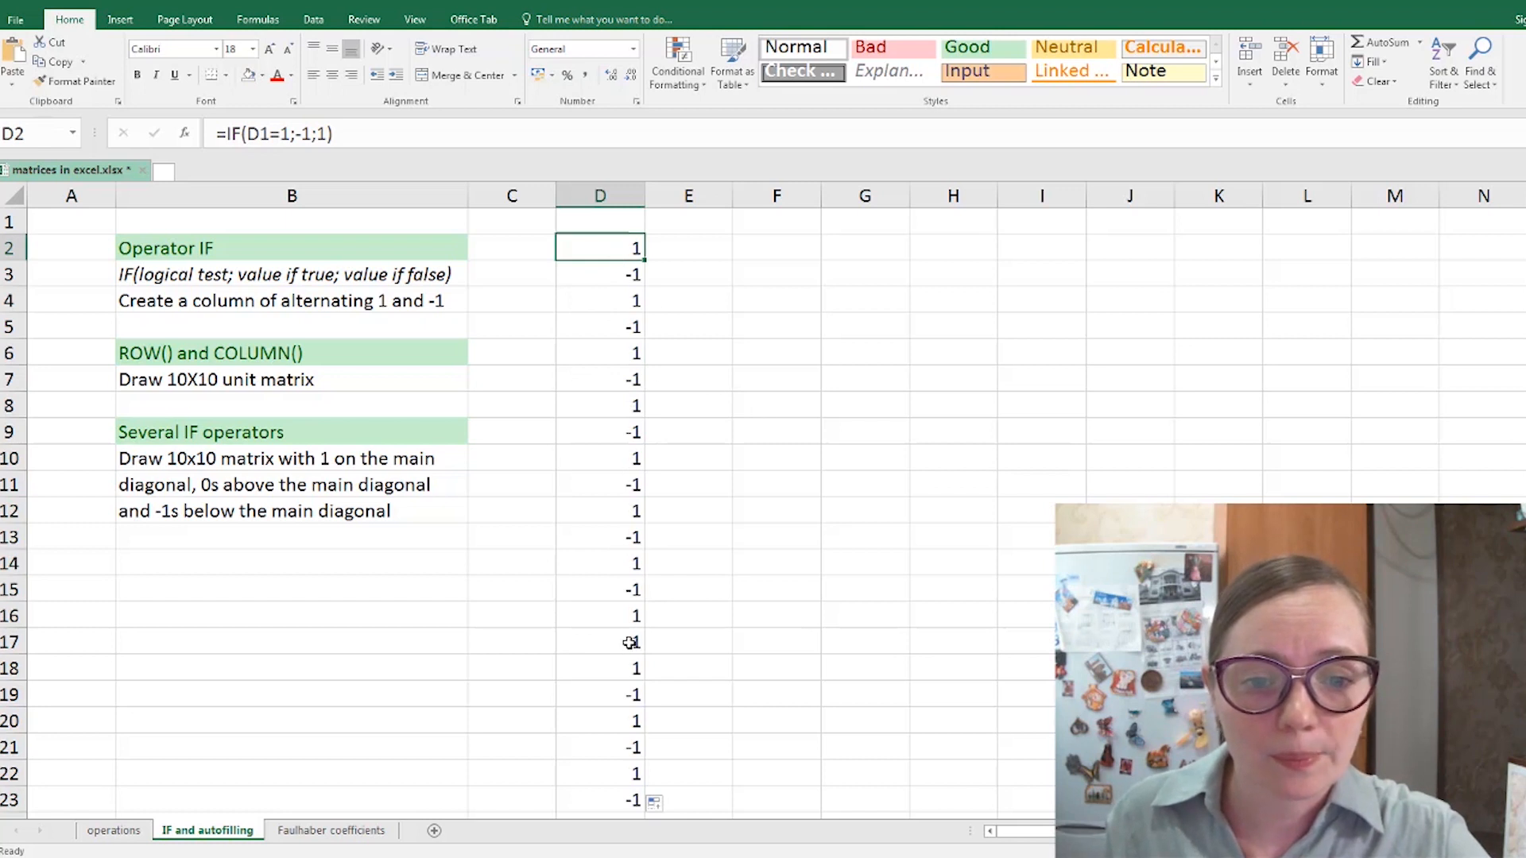
- Extend the alternating column by autofilling the formula from D23 down to D29
scroll(621, 699, "down", 2)
left_click(606, 590)
left_click(606, 641)
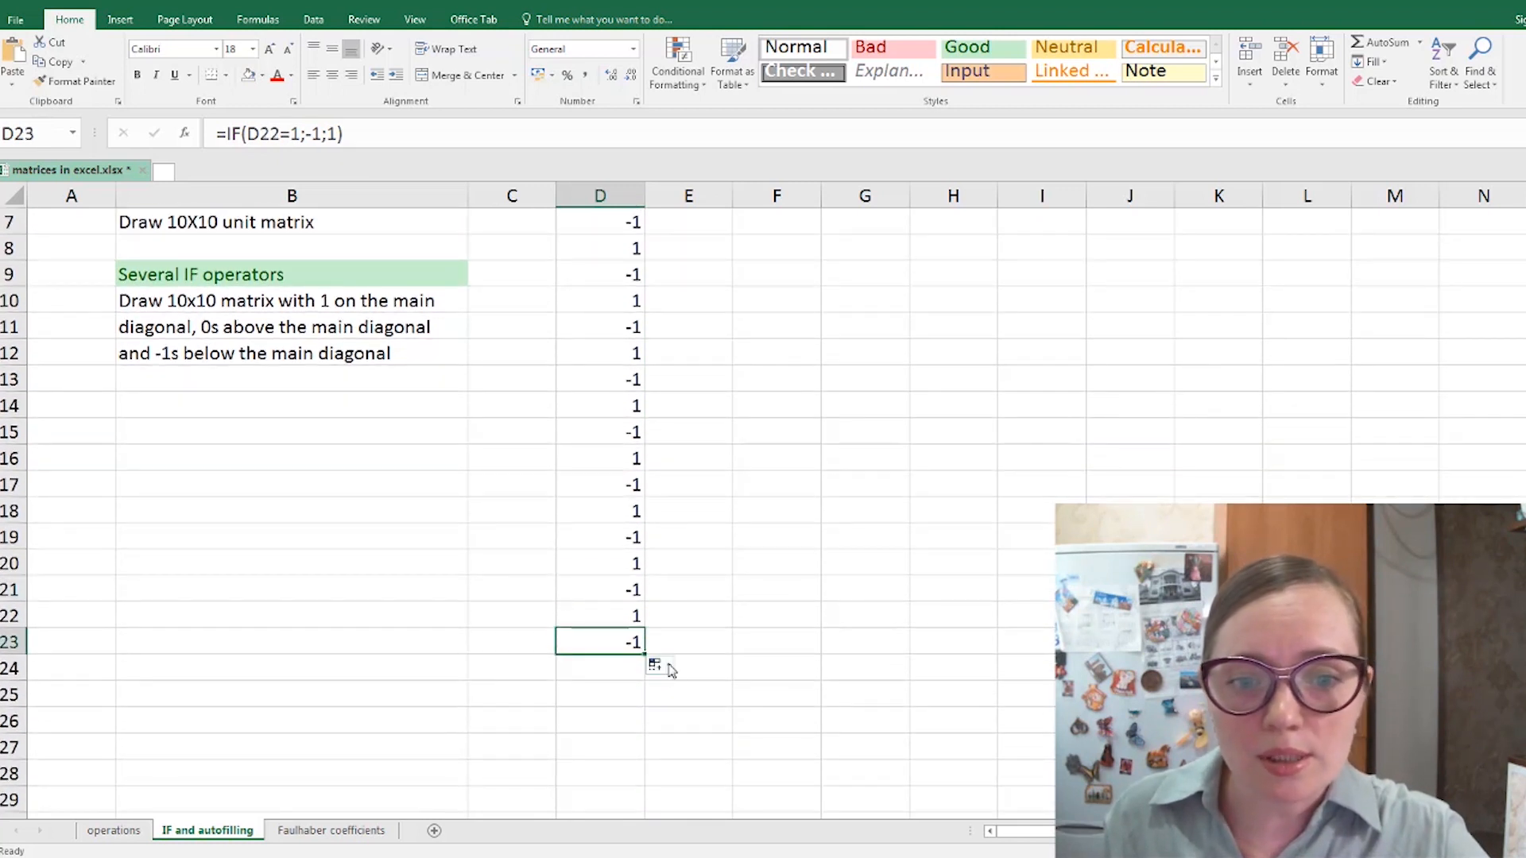
left_click_drag(642, 648, 646, 803)
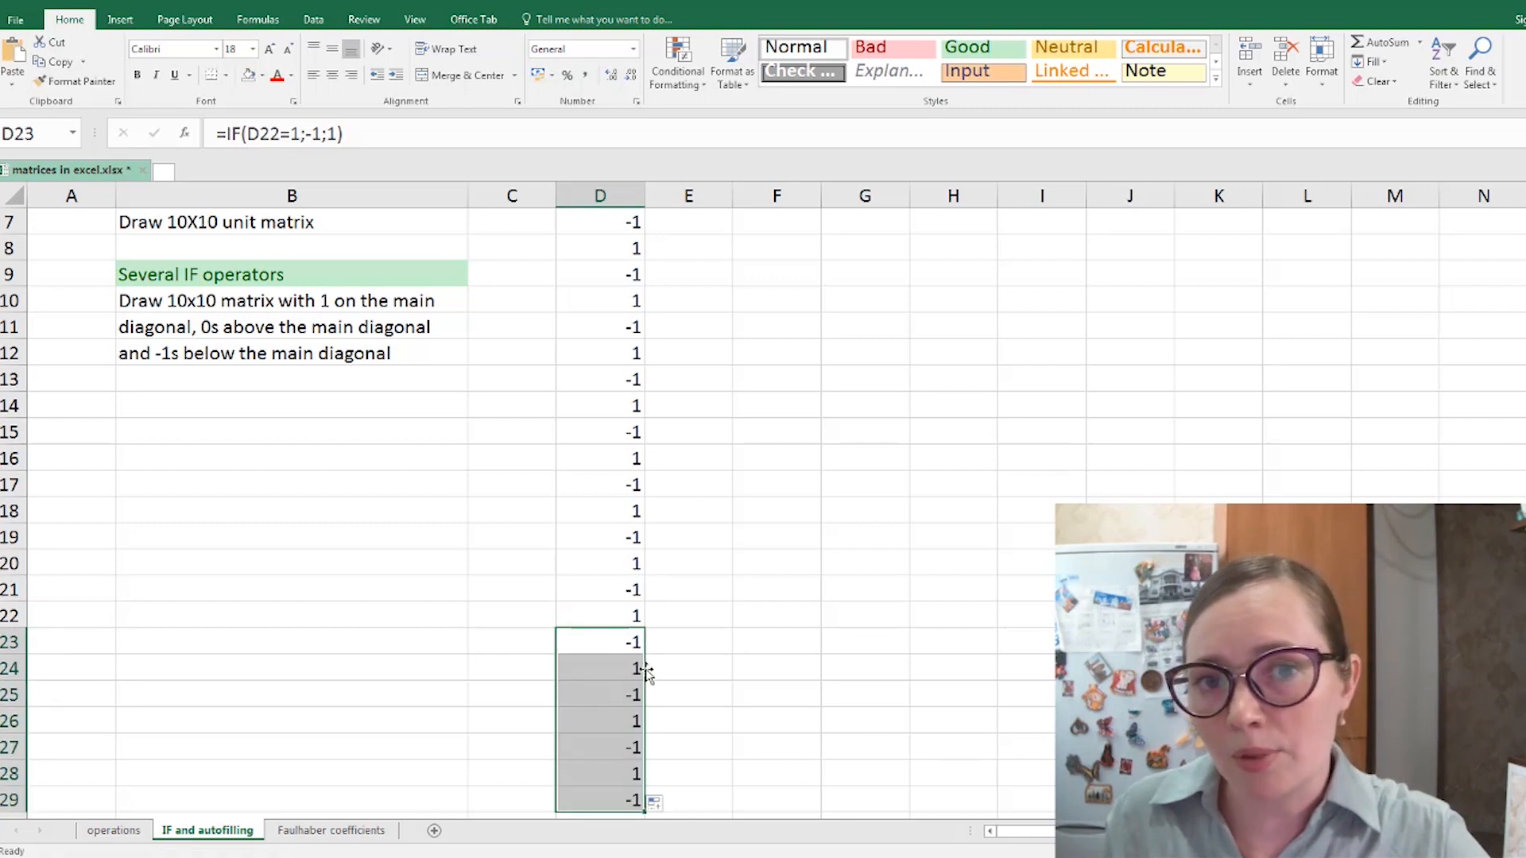
scroll(638, 562, "up", 2)
left_click(601, 248)
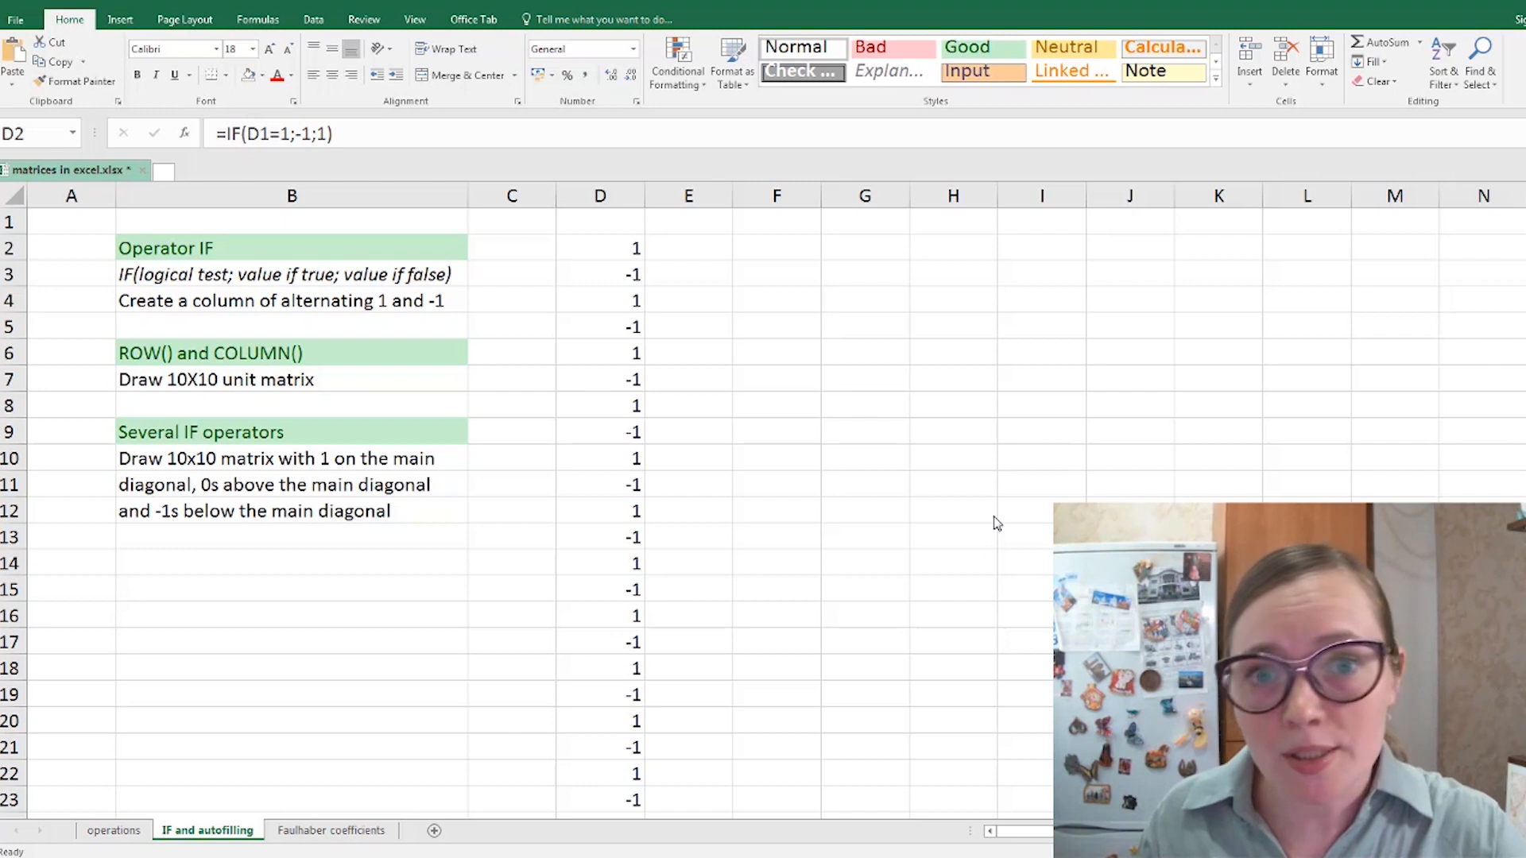
- Enter the formula =ROW(F2) in cell H6 to get the row number of F2
left_click(805, 246)
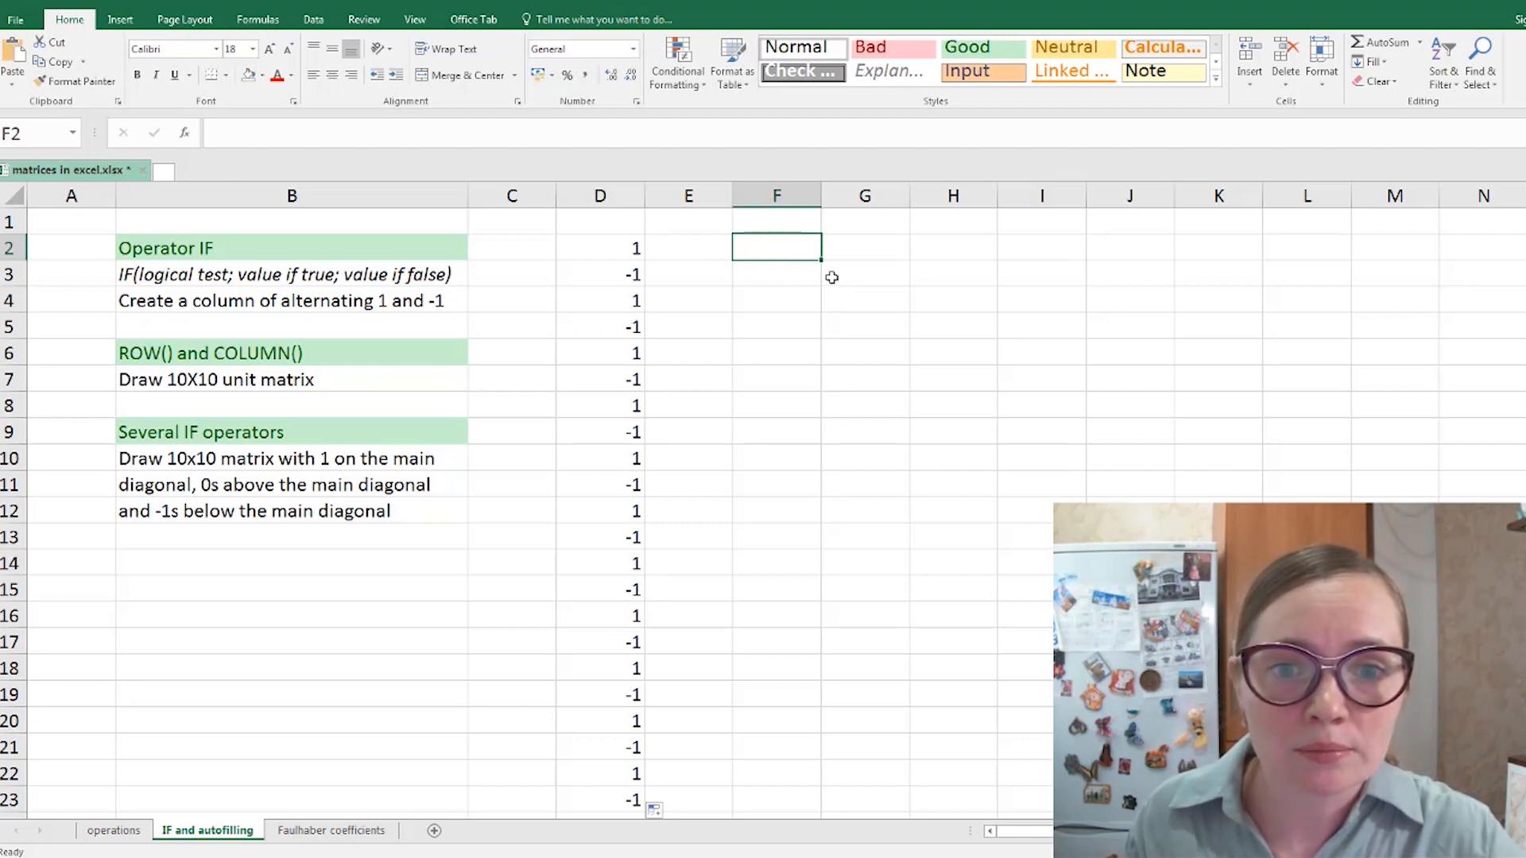
left_click(988, 355)
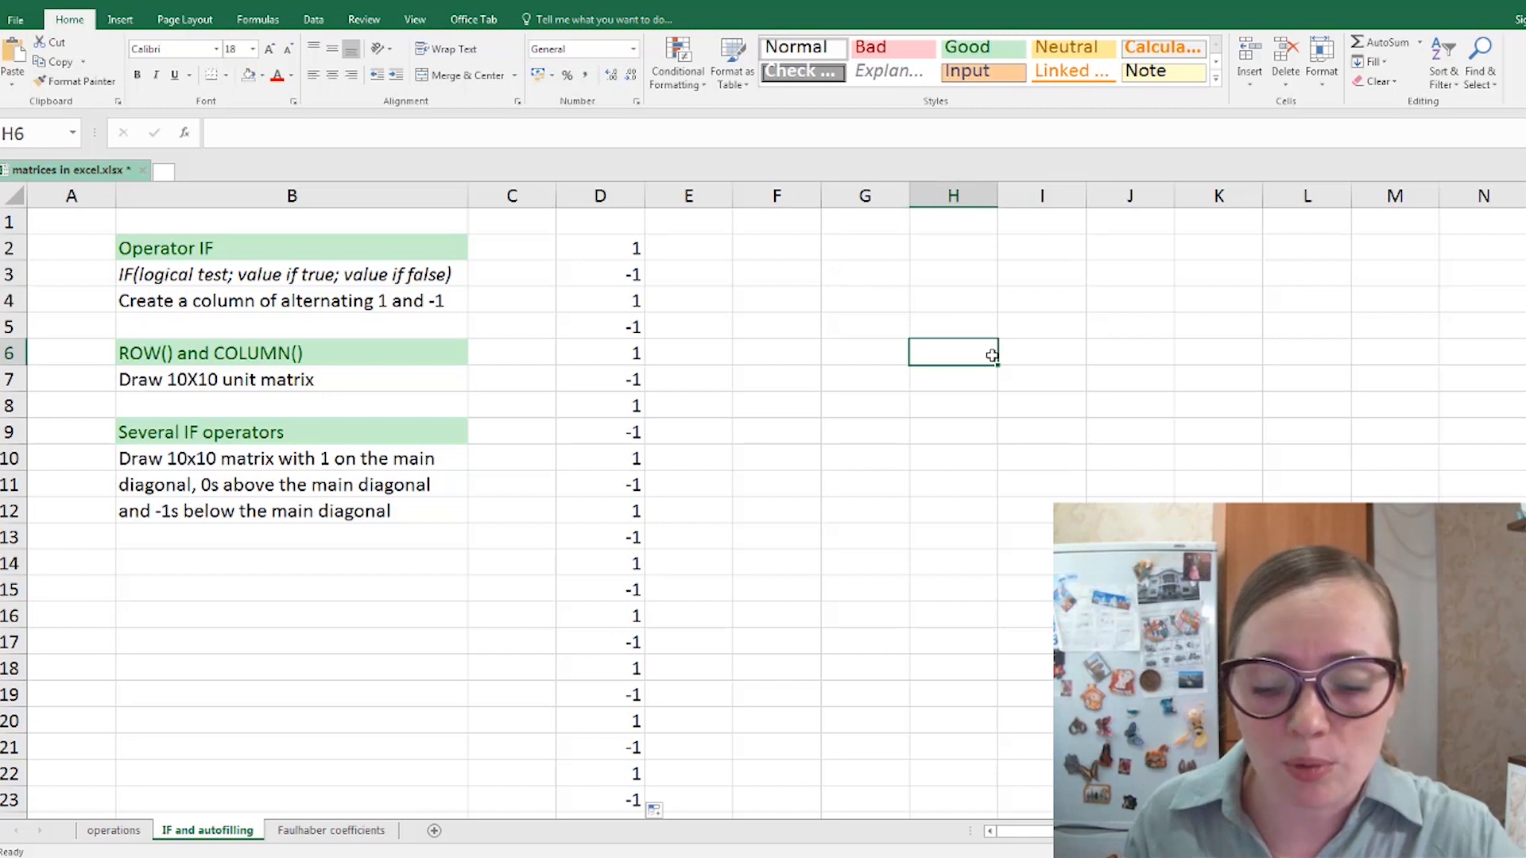
type("=")
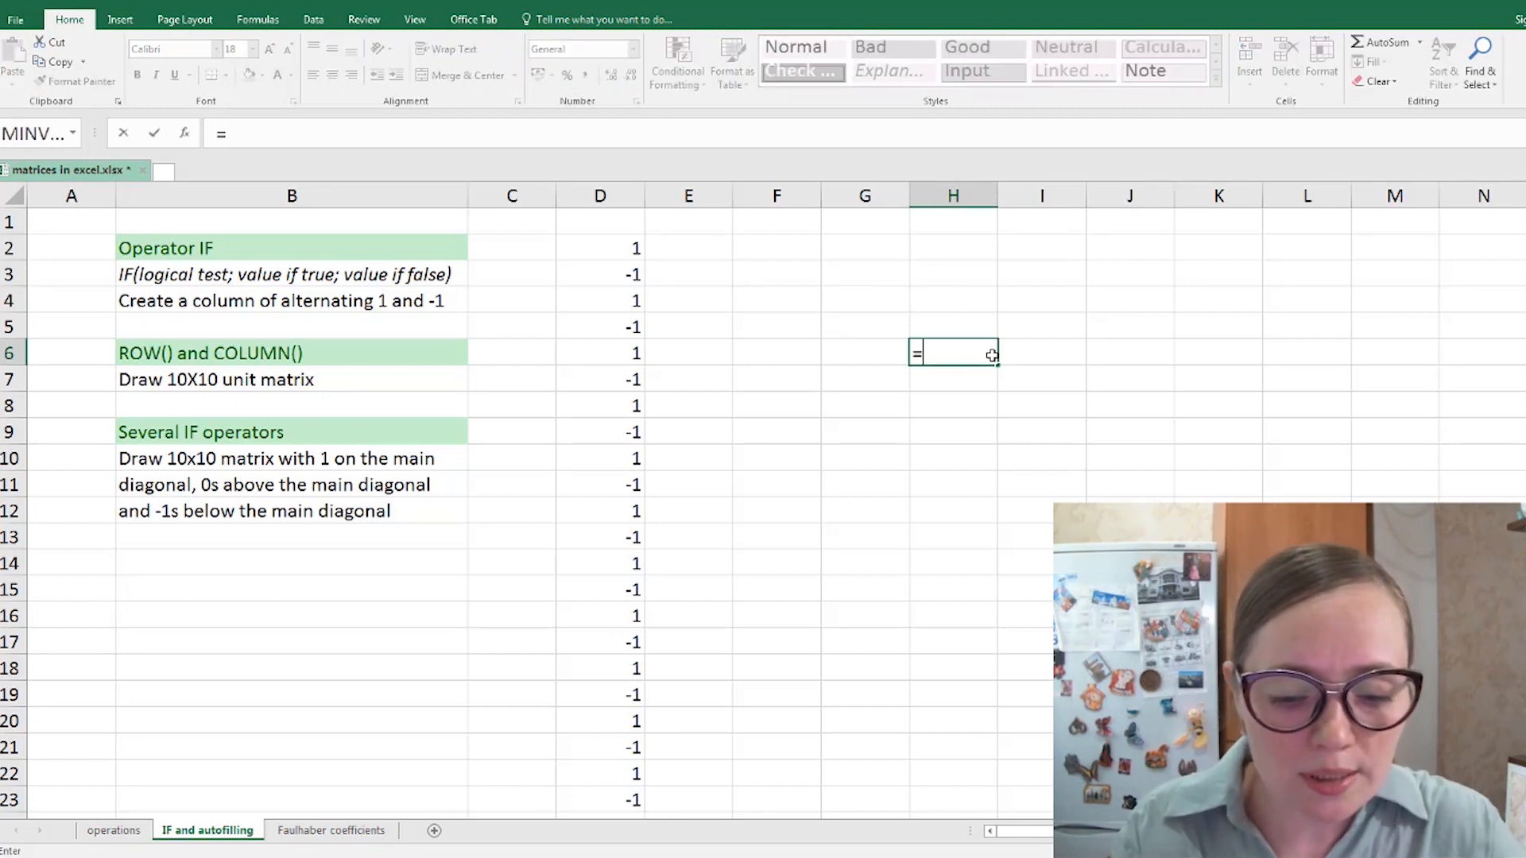
type("ROW")
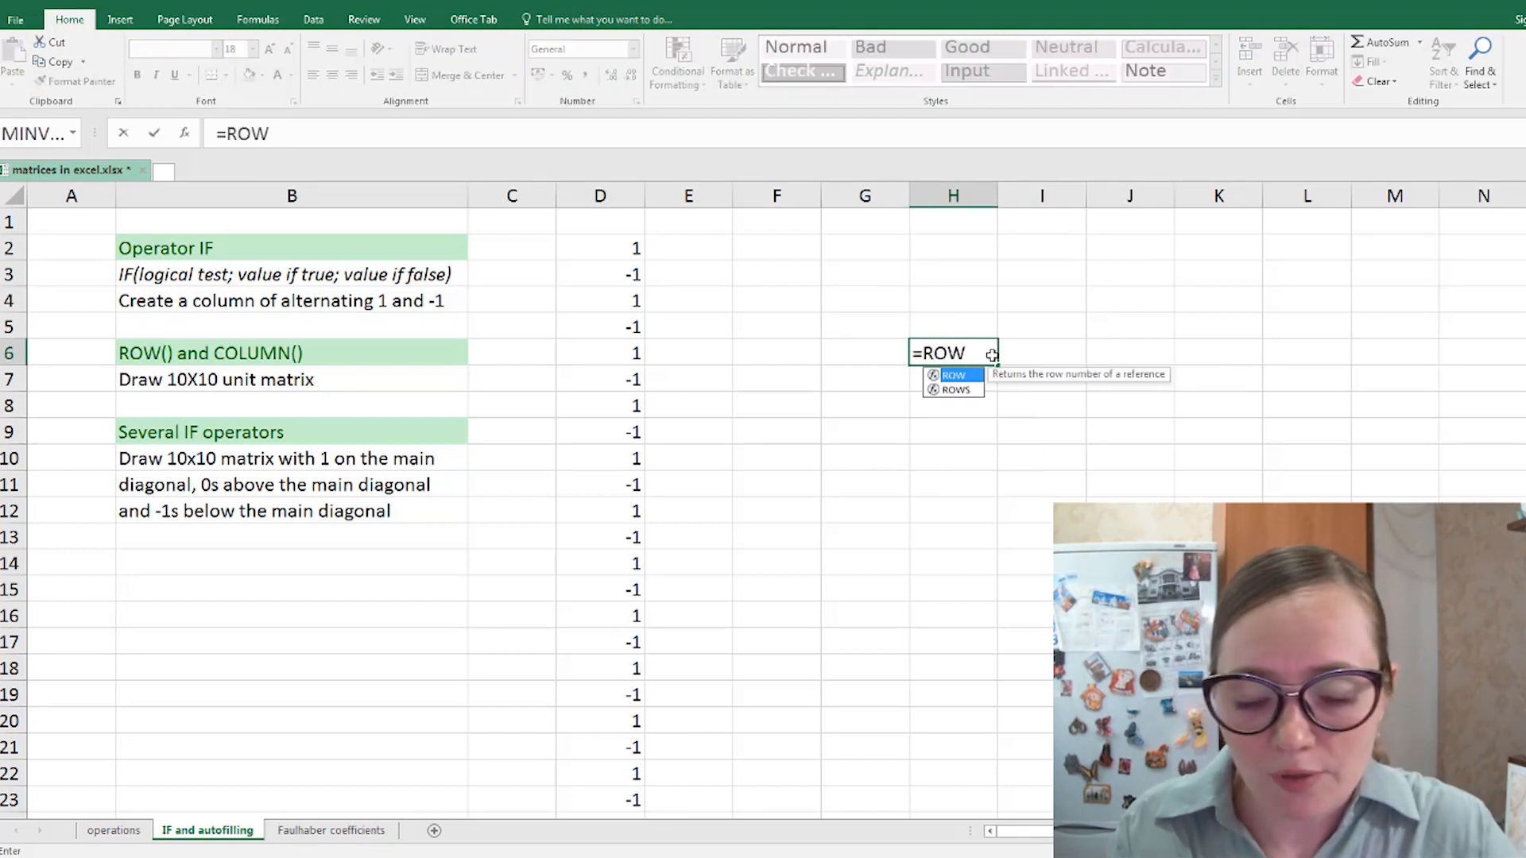
type("(")
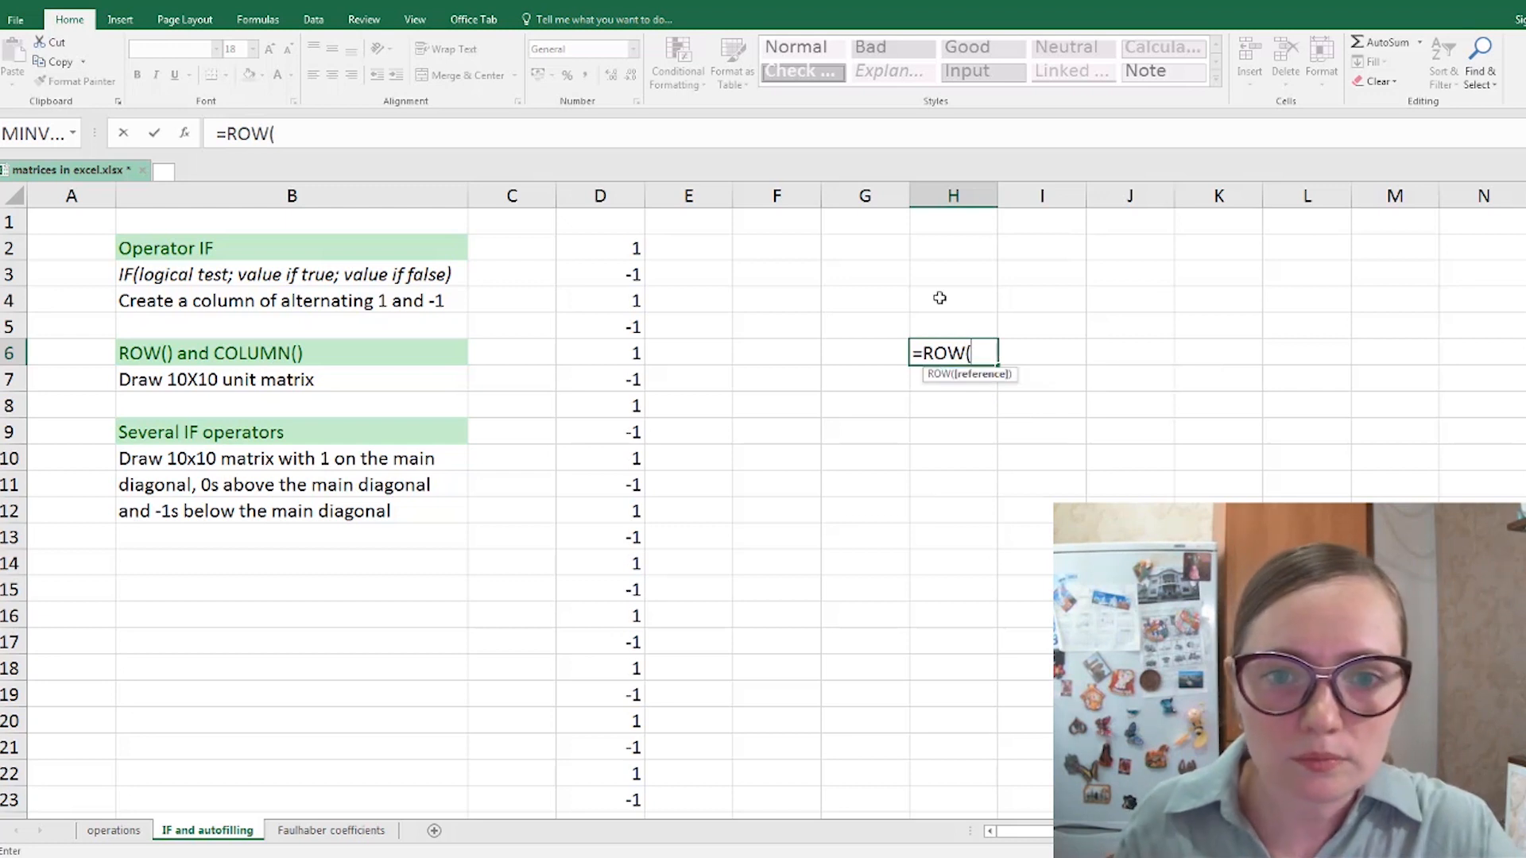
left_click(796, 251)
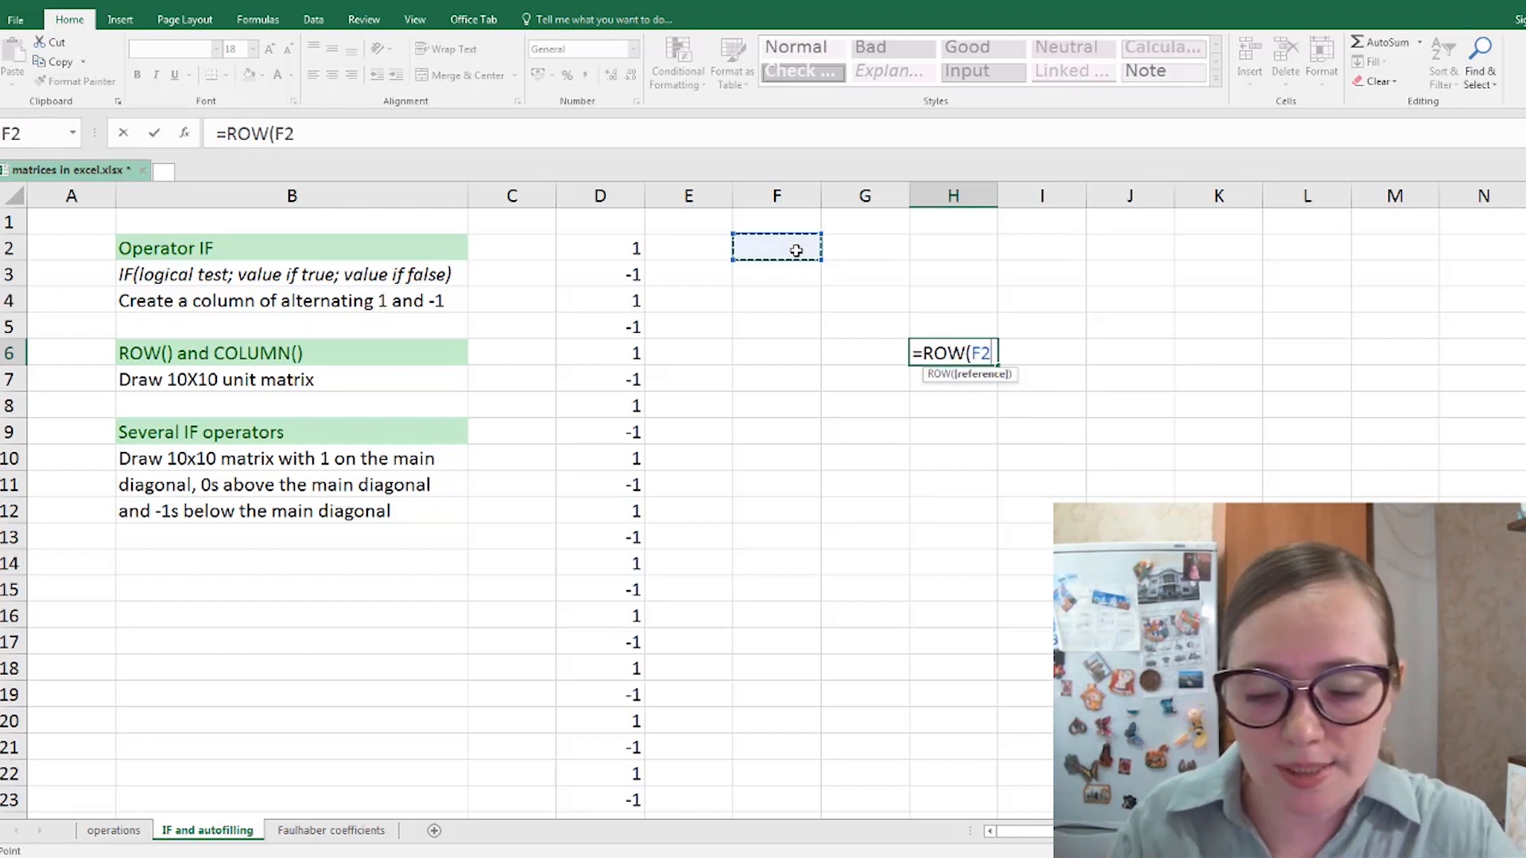
type(")")
key("Return")
key("Up")
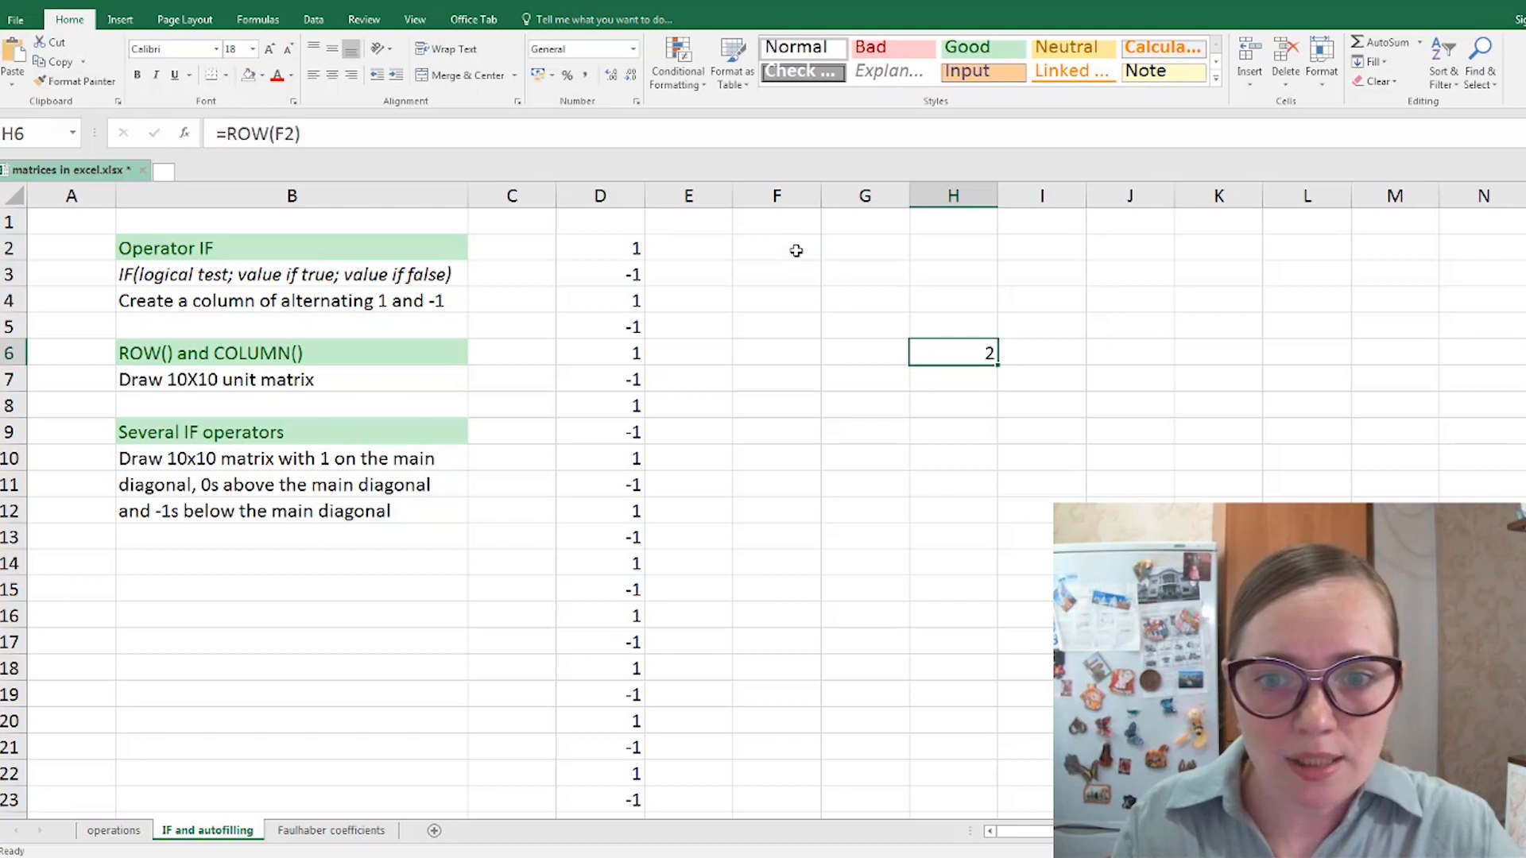
left_click(796, 251)
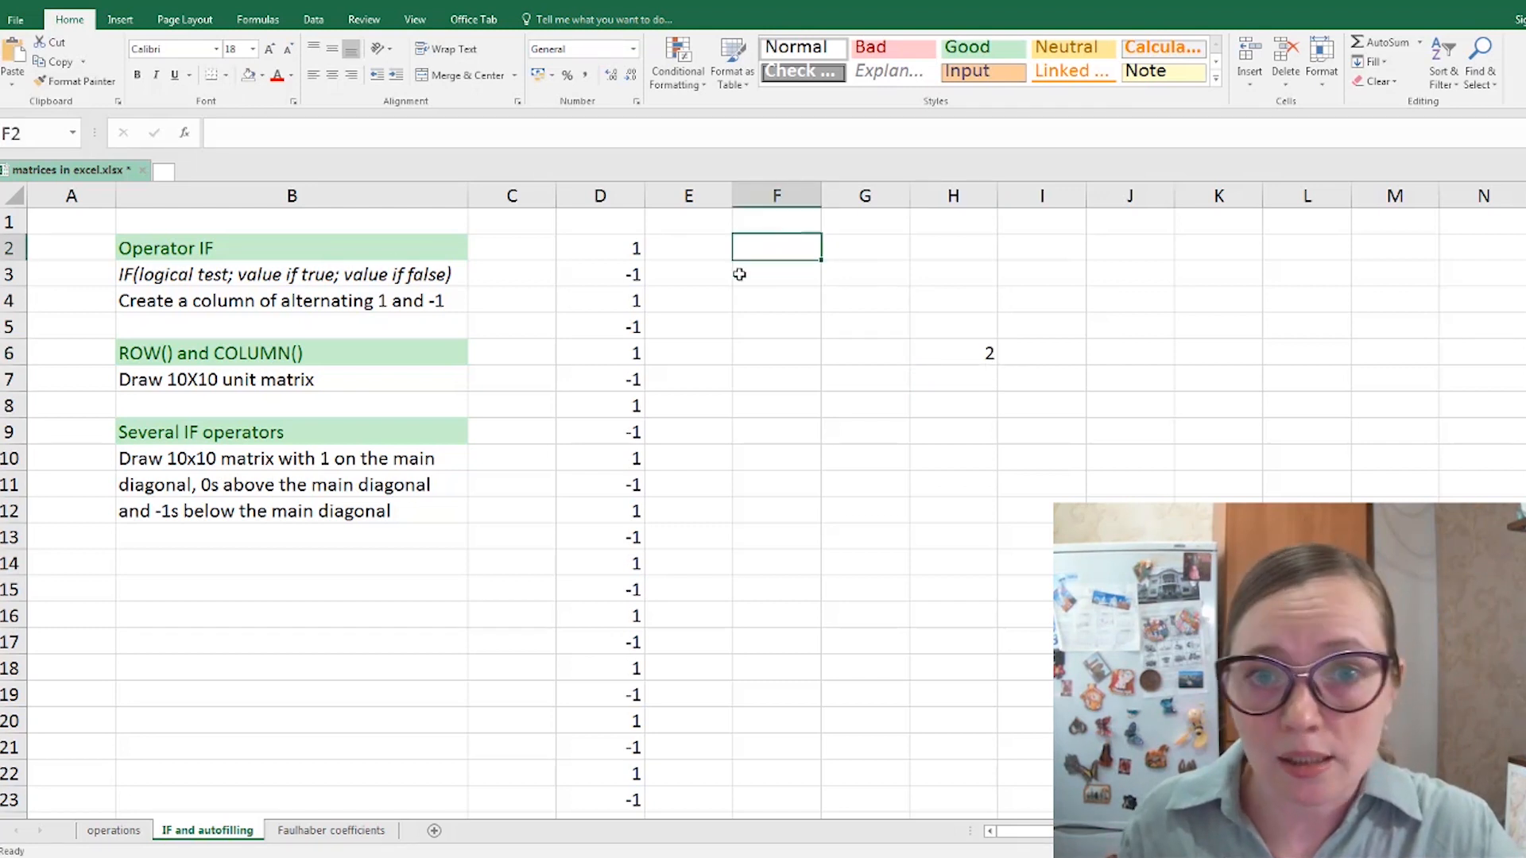
- Replace the formula in cell H6 with =COLUMN(F2) to get the column number of F2
left_click(994, 350)
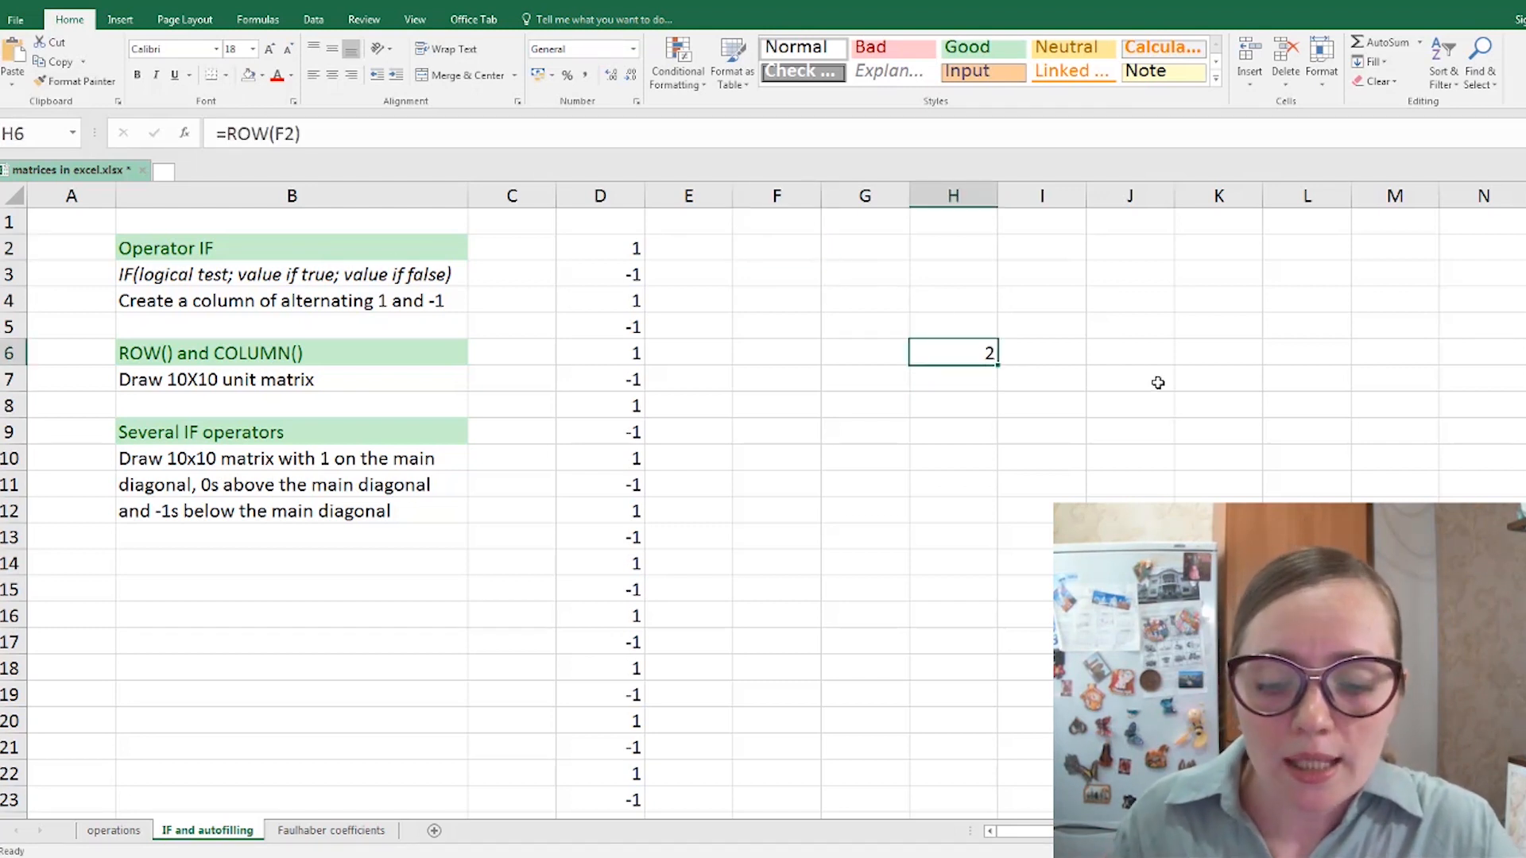
type("=")
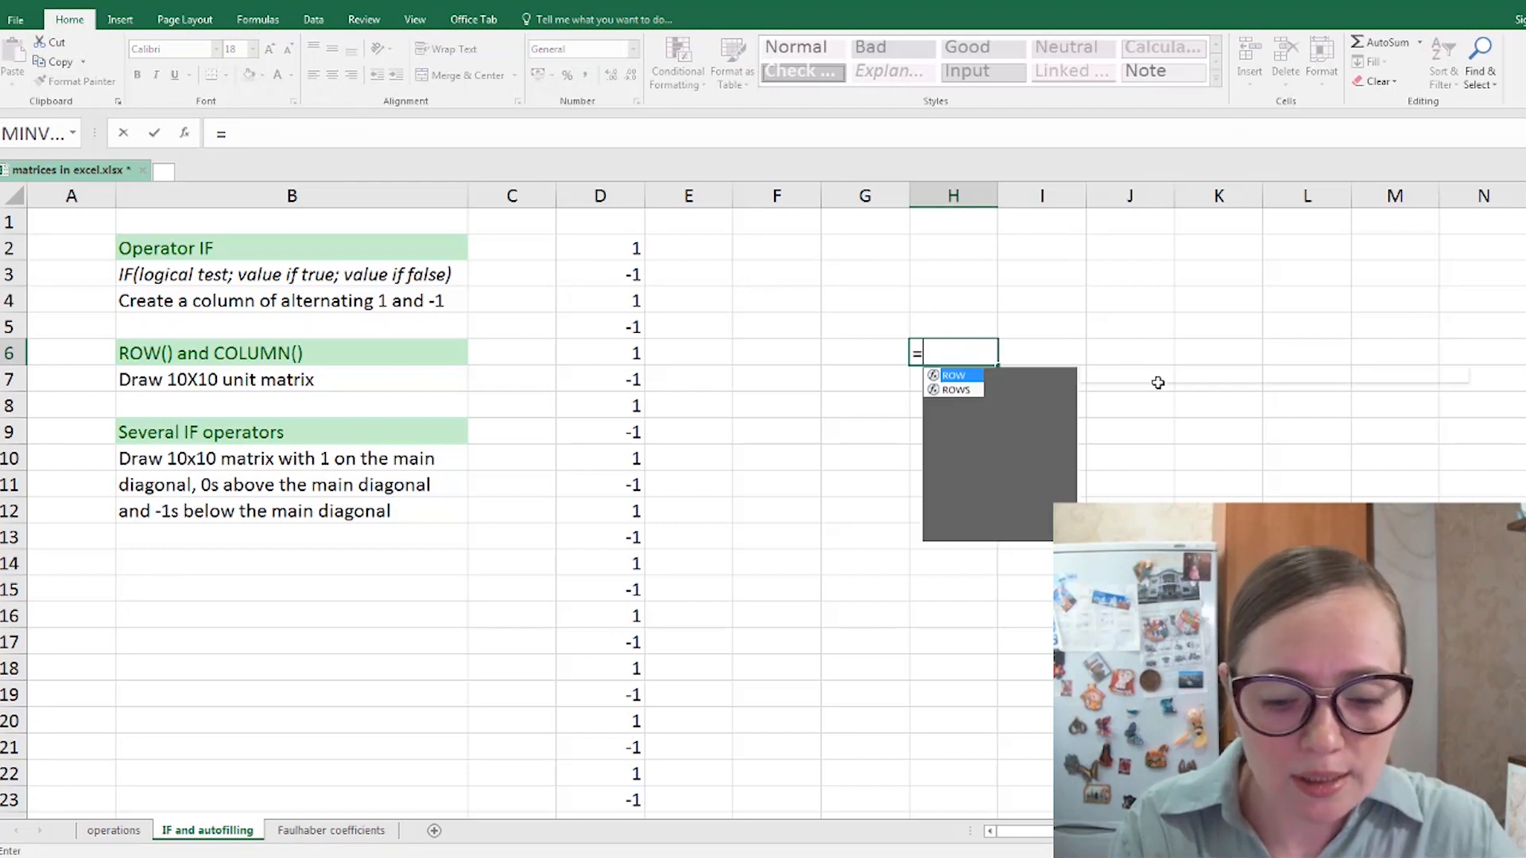
type("COL")
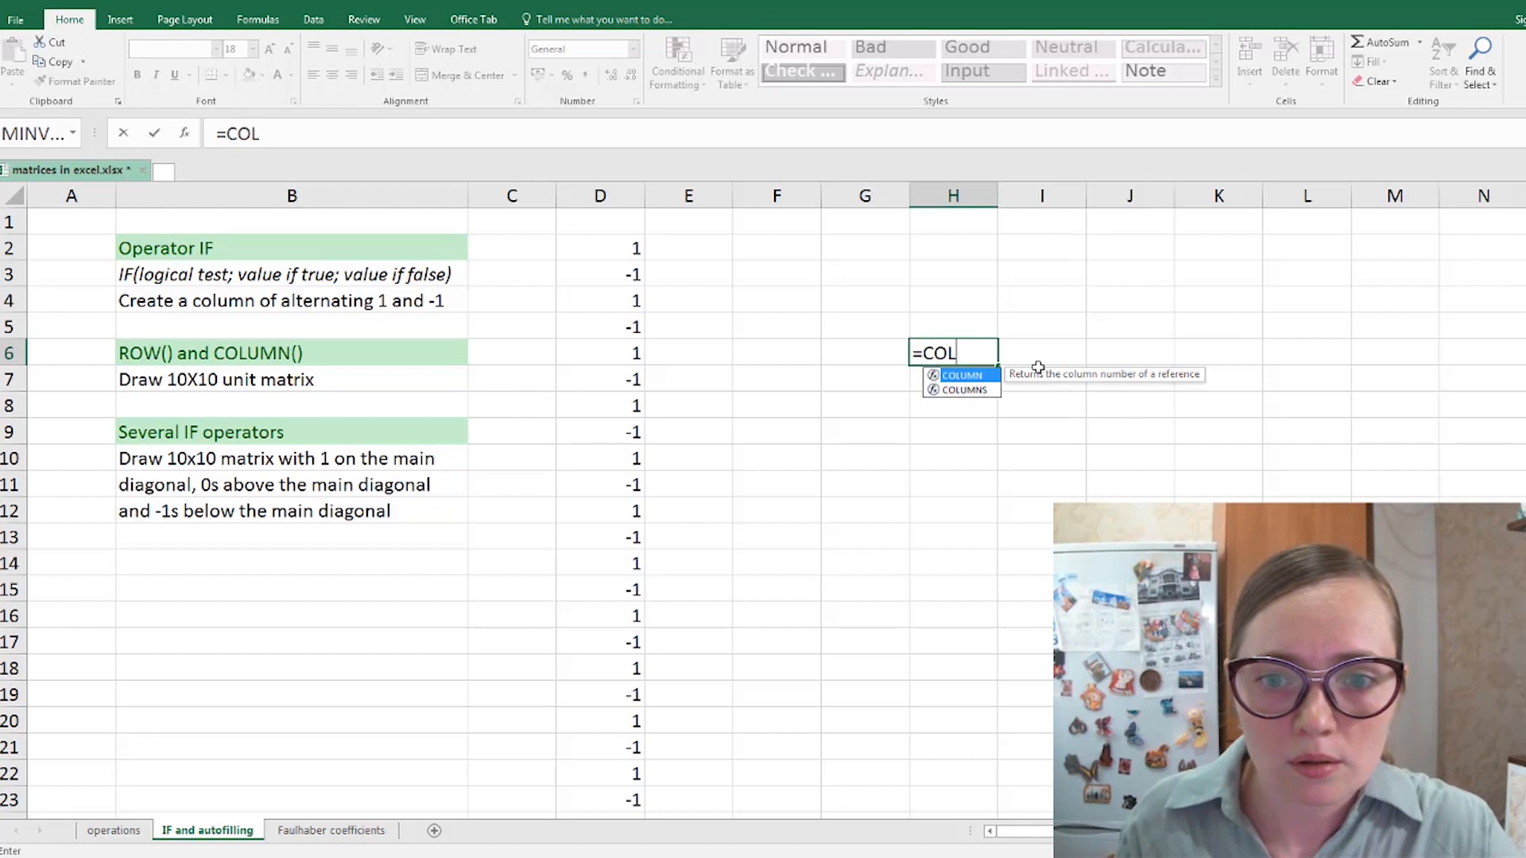
double_click(962, 376)
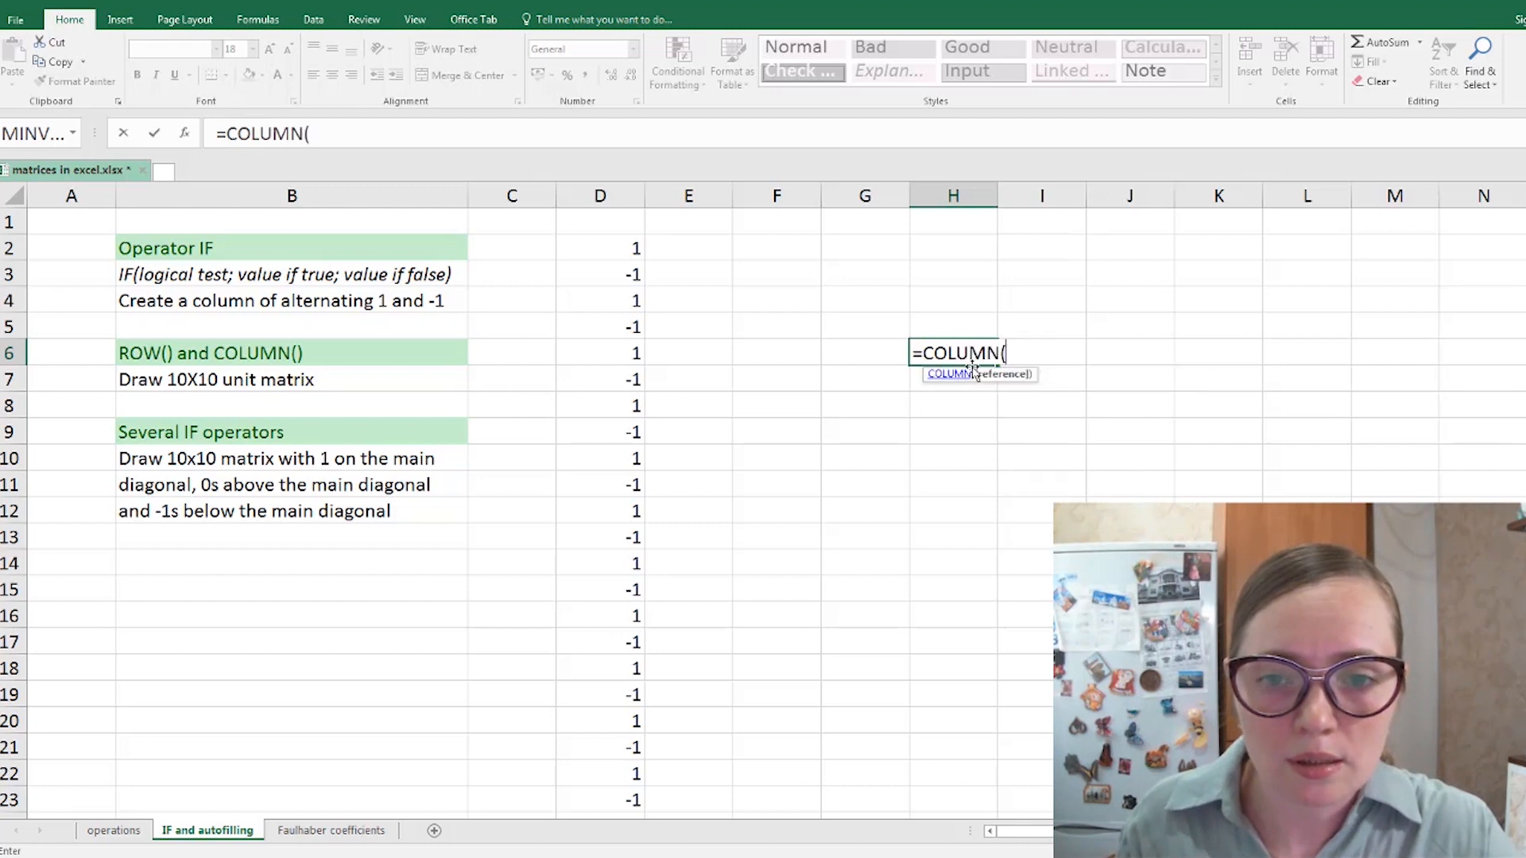
left_click(787, 248)
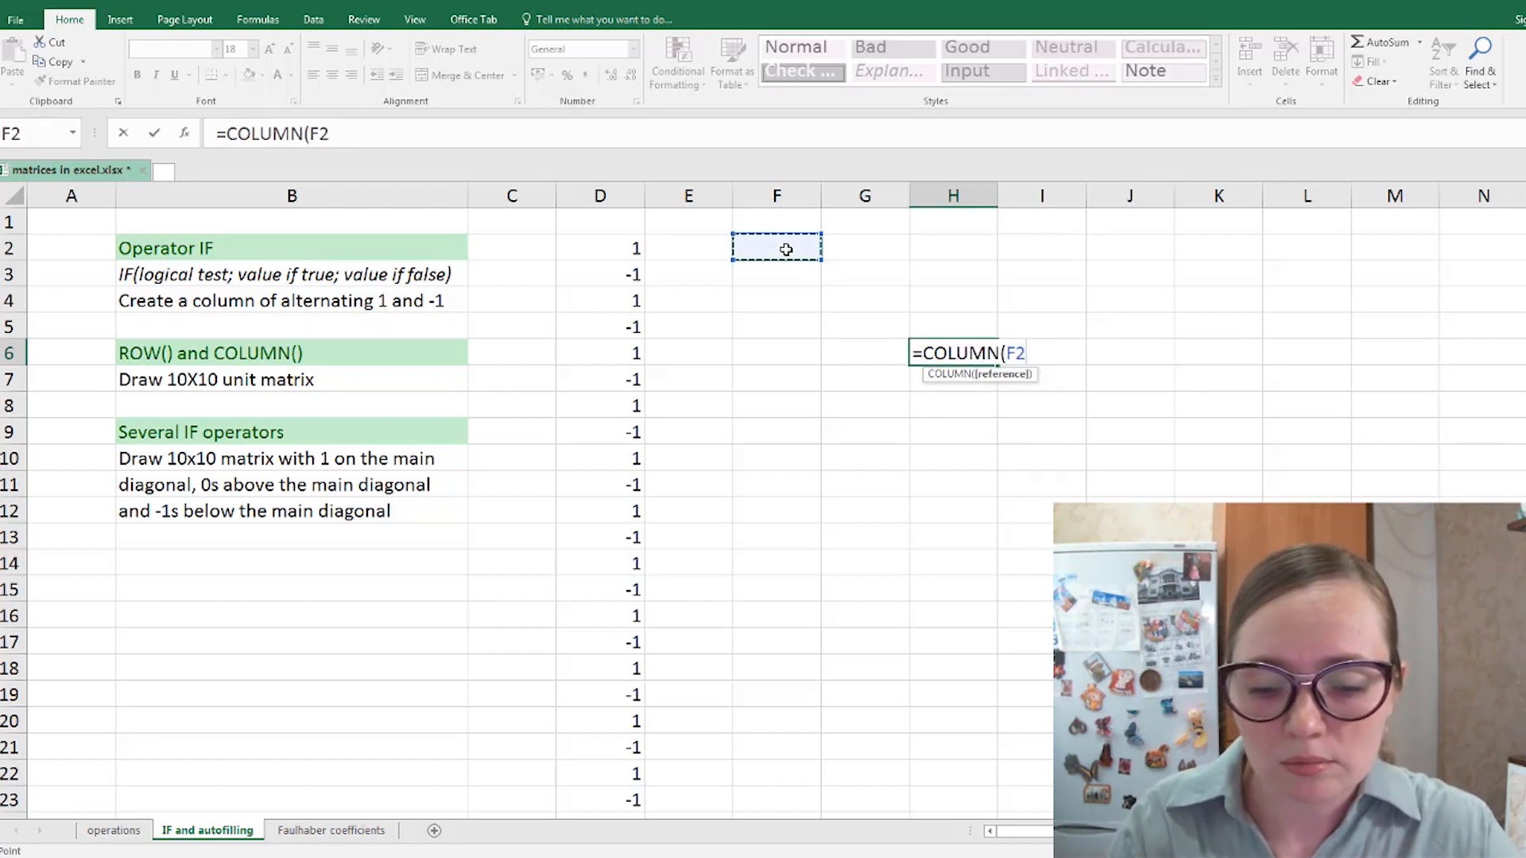
type(")")
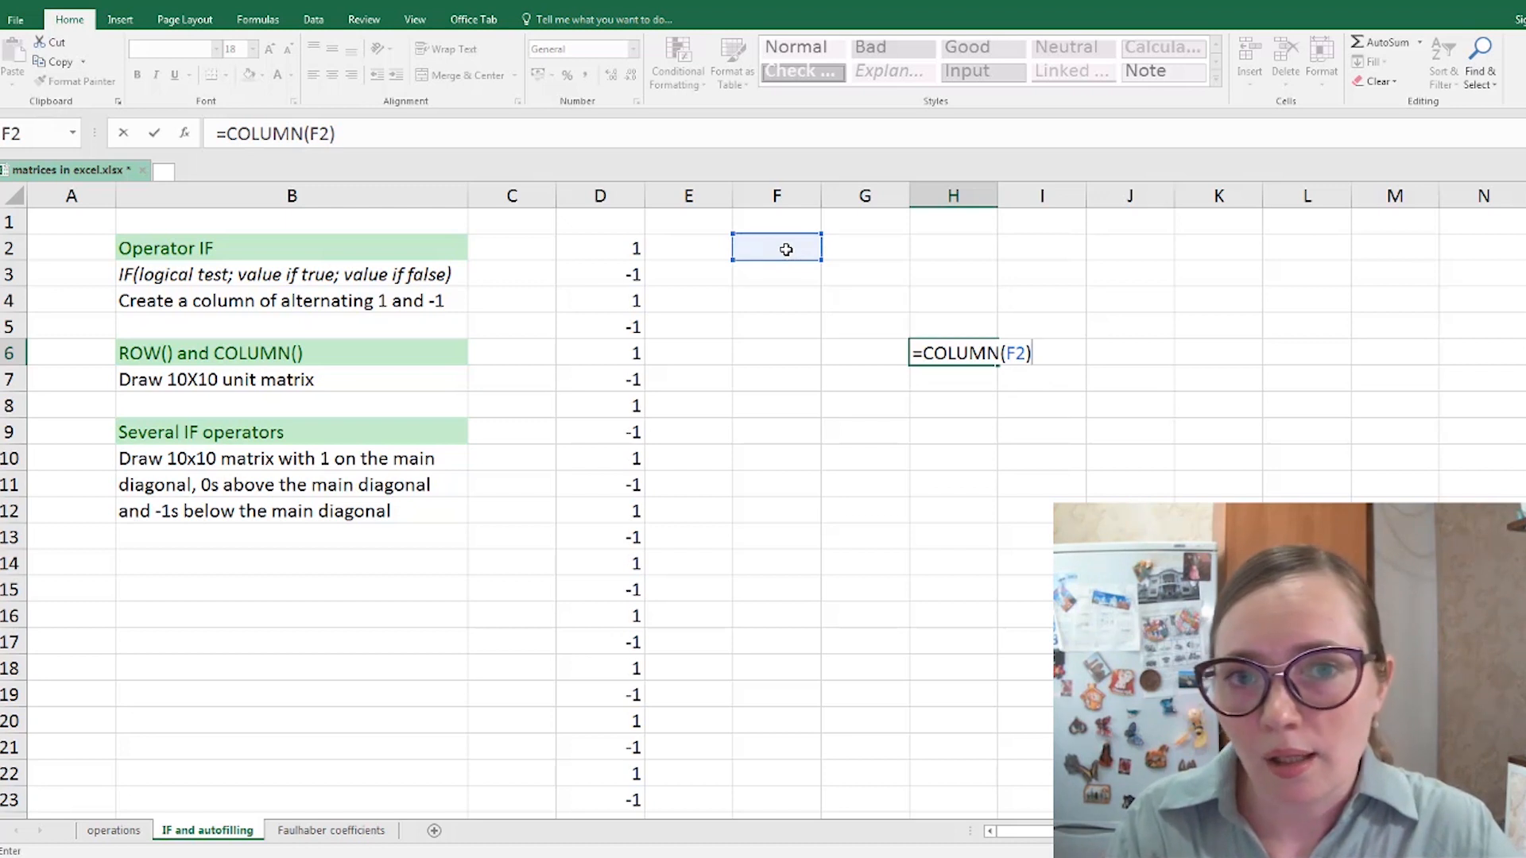
key("Return")
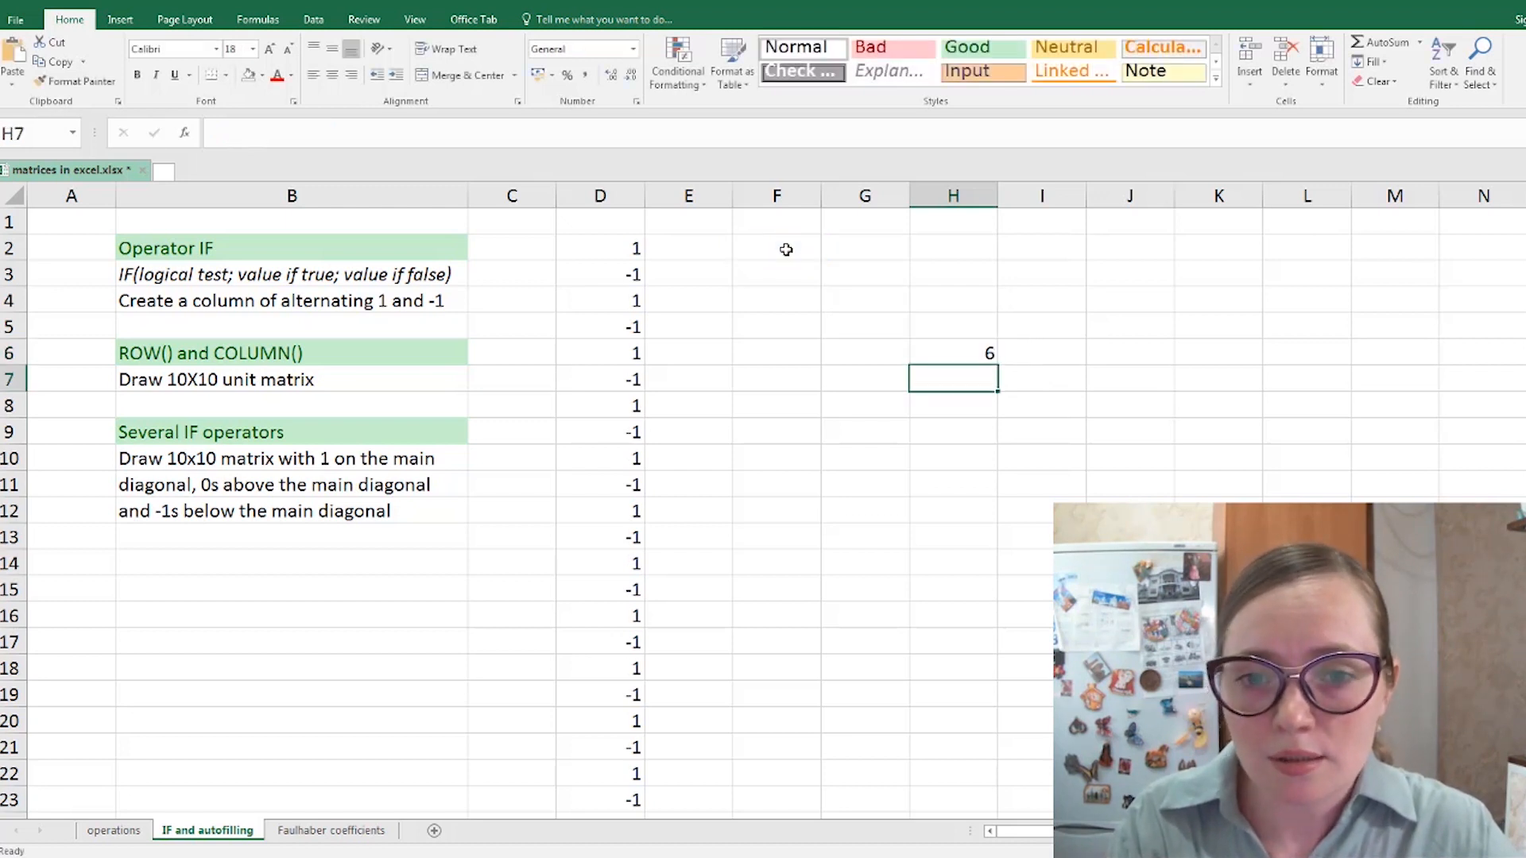
- Clear the formula from cell H6
left_click(786, 249)
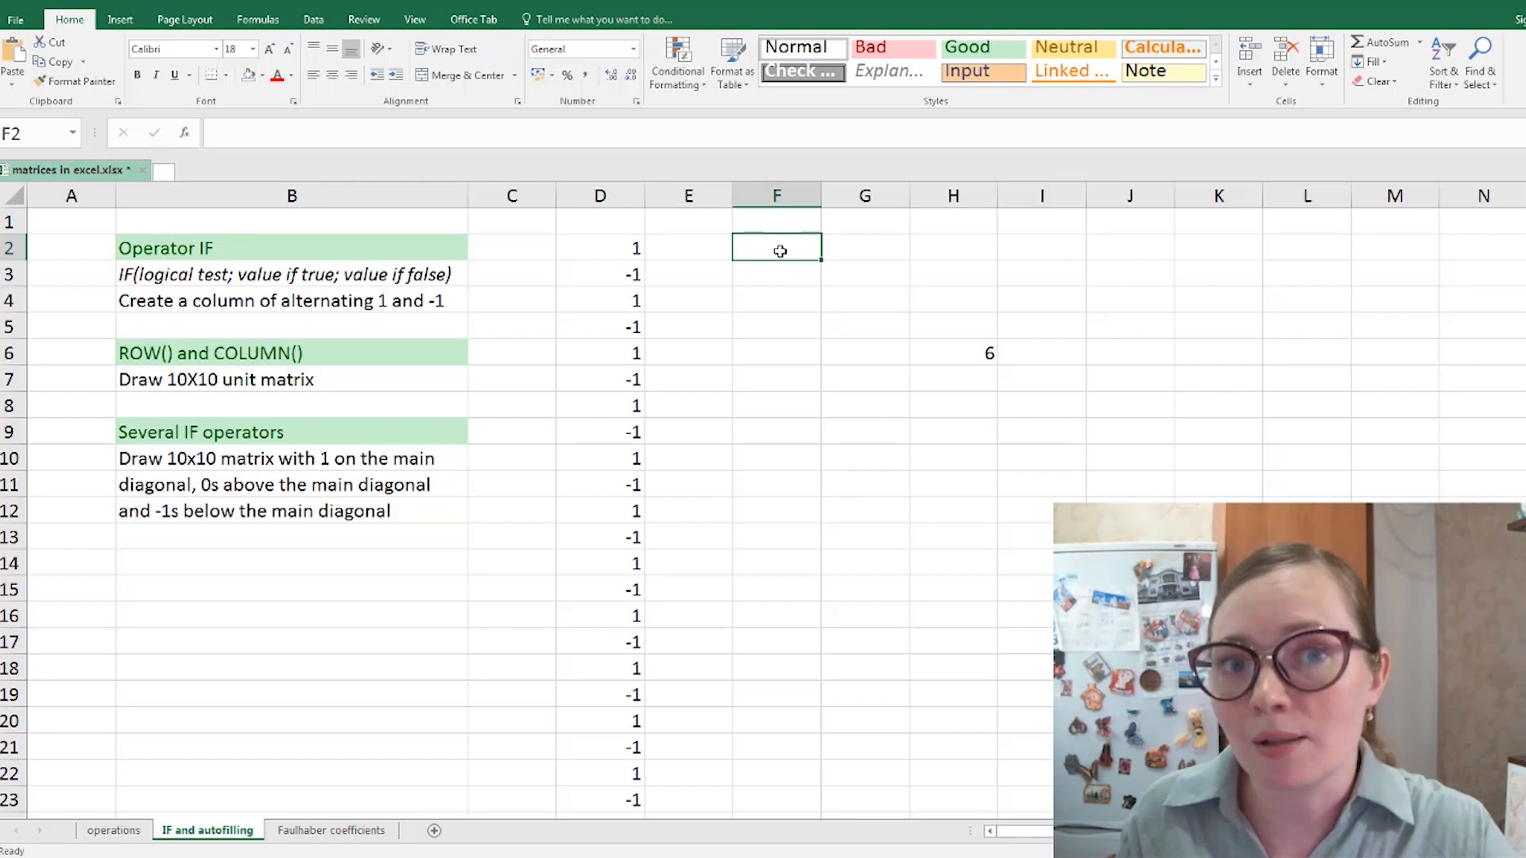
left_click(991, 352)
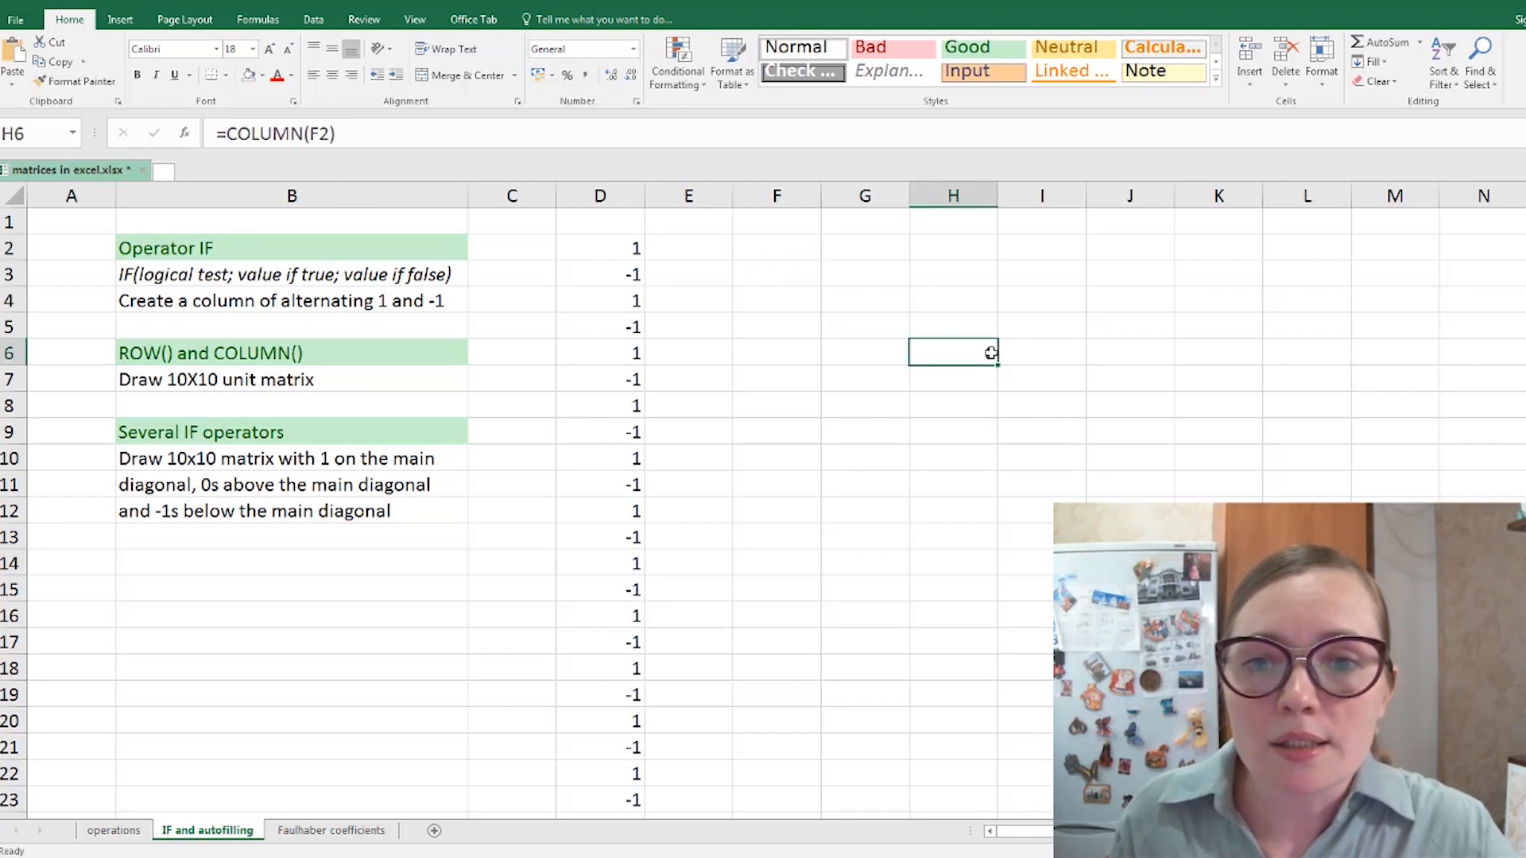
key("Delete")
- Enter the formula =ROW() without a reference in cell F2 to get the cell's own row number
key("Up")
key("Up")
key("Up")
key("Up")
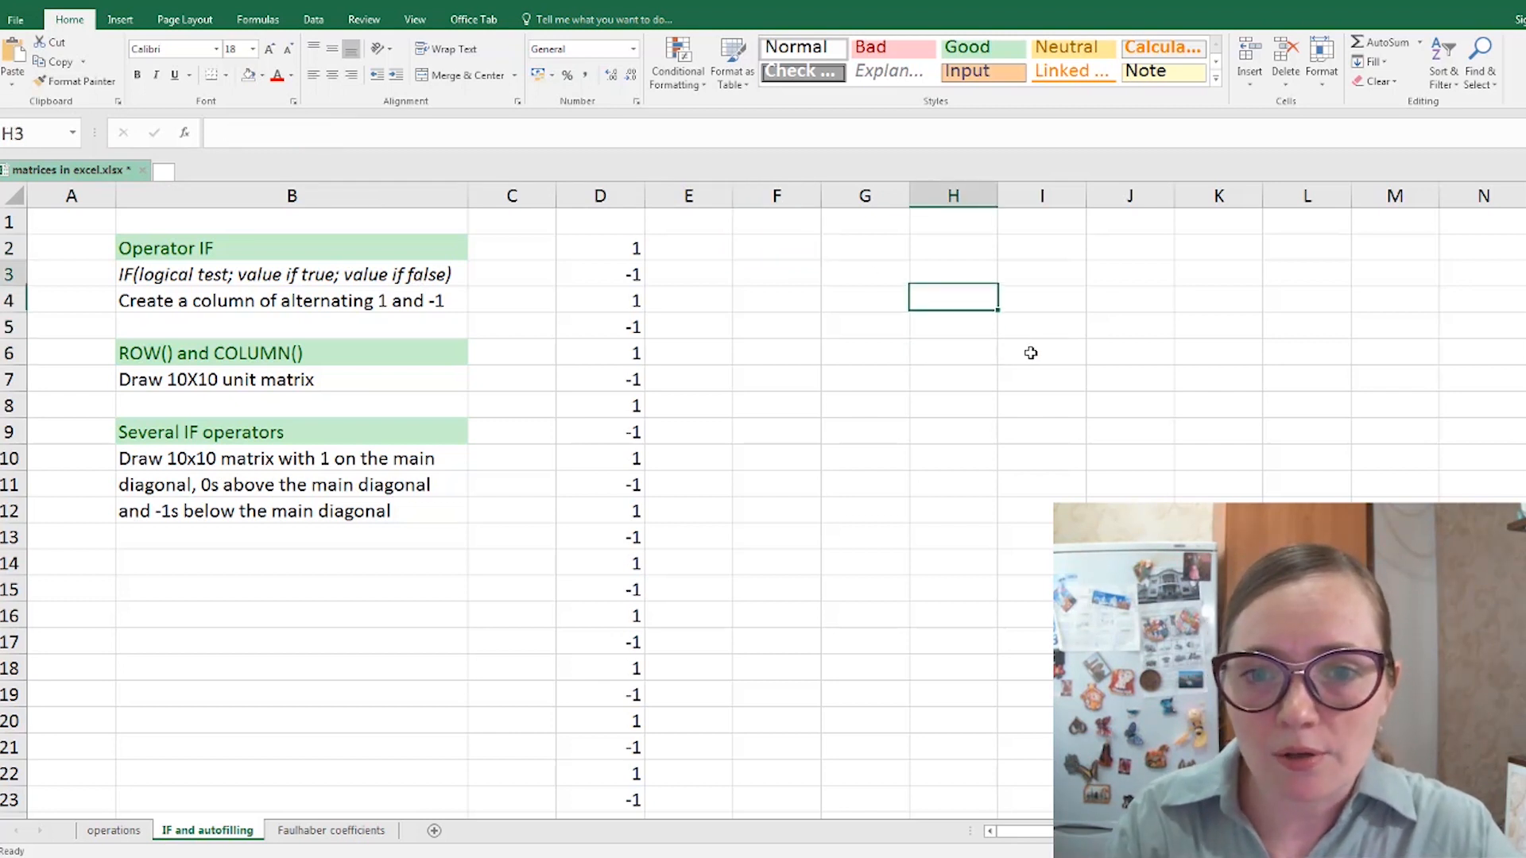
key("Left")
key("Left")
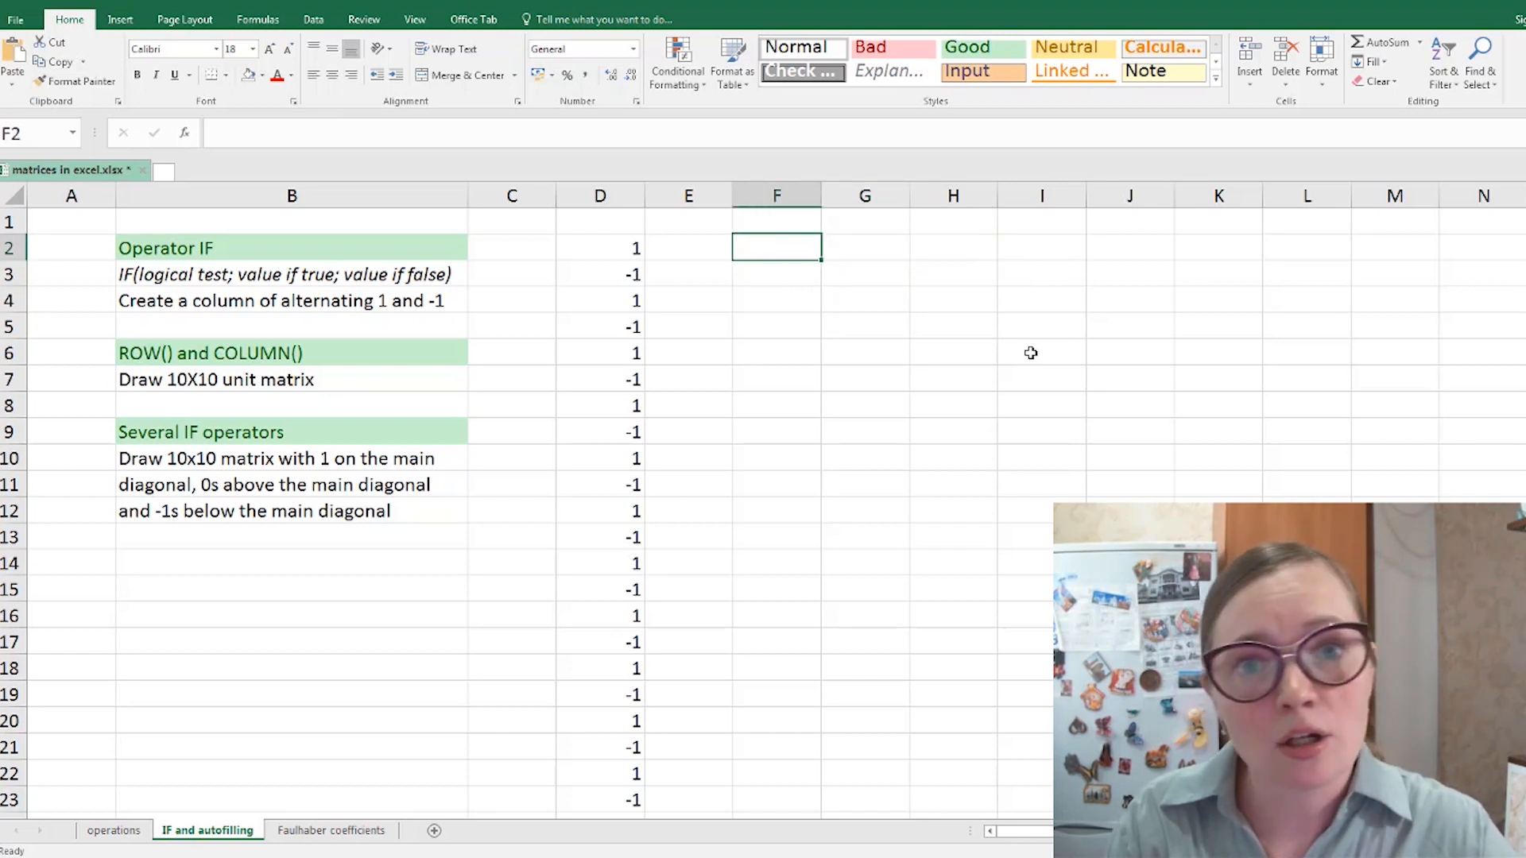
type("=")
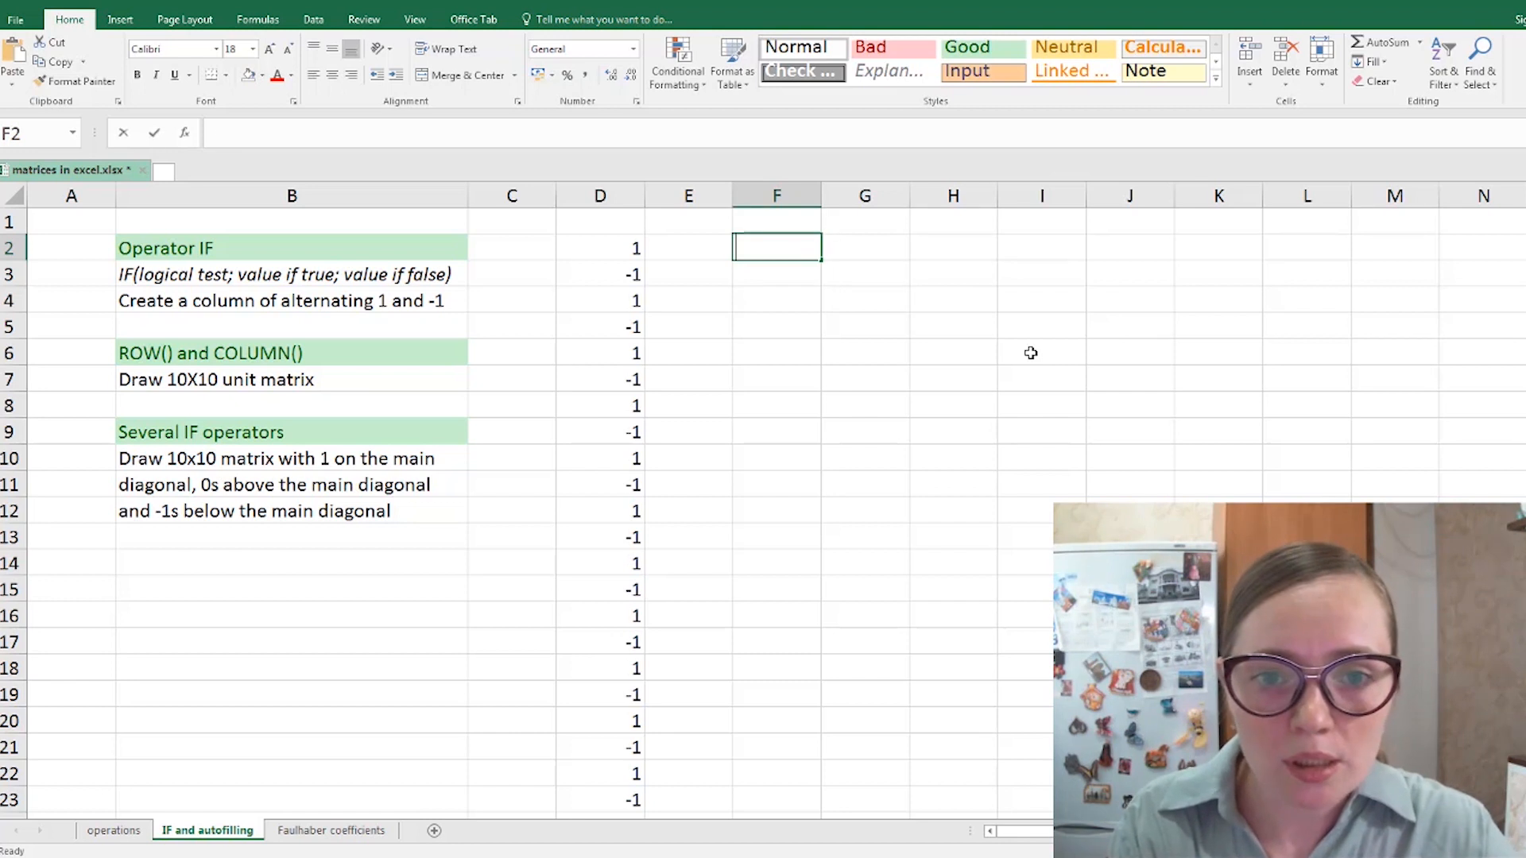
type("ROW()")
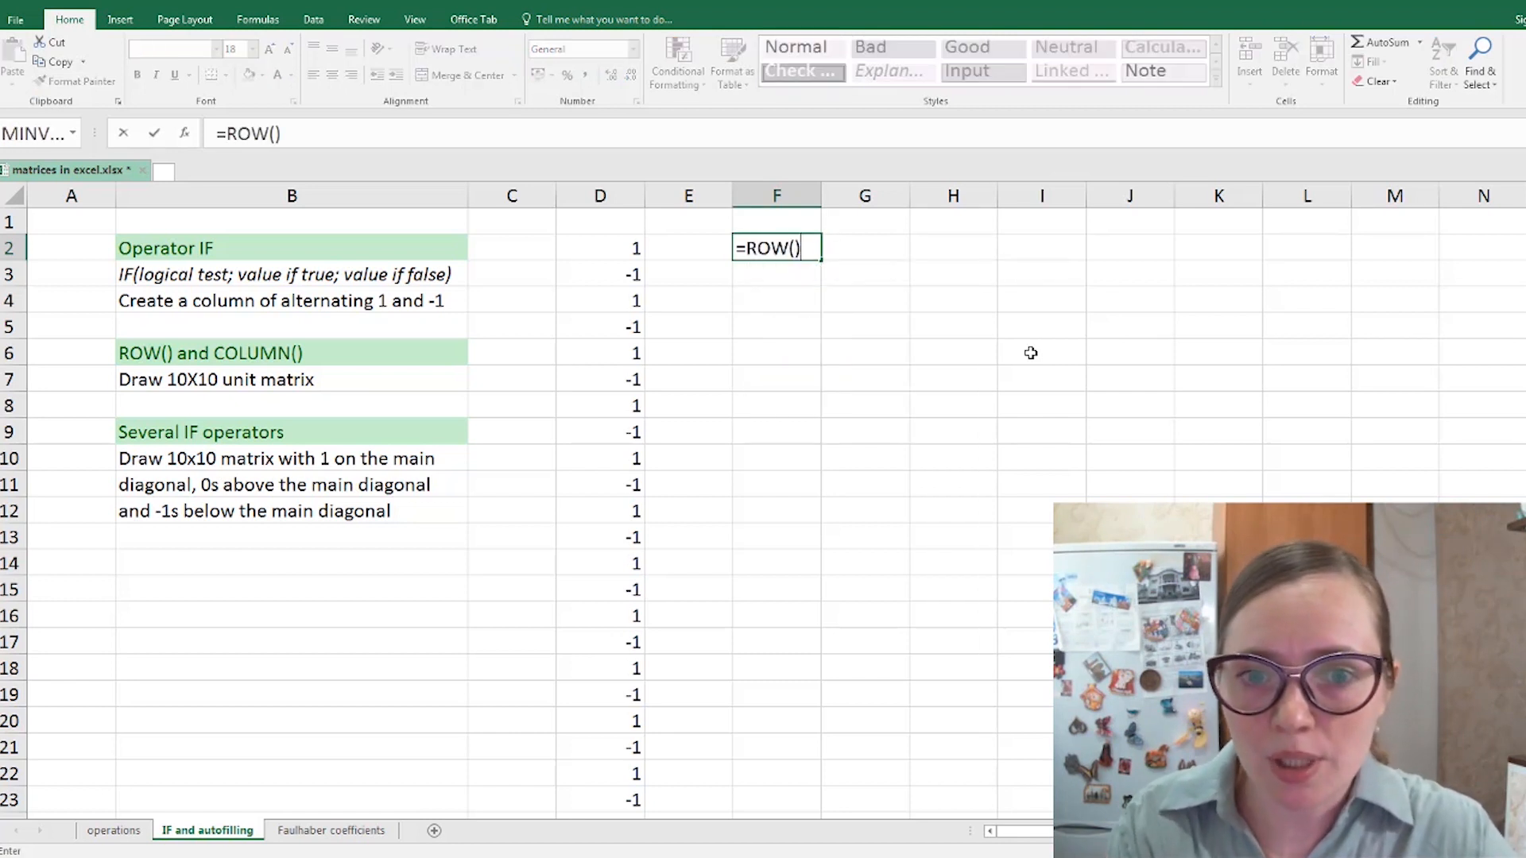
key("Return")
key("Up")
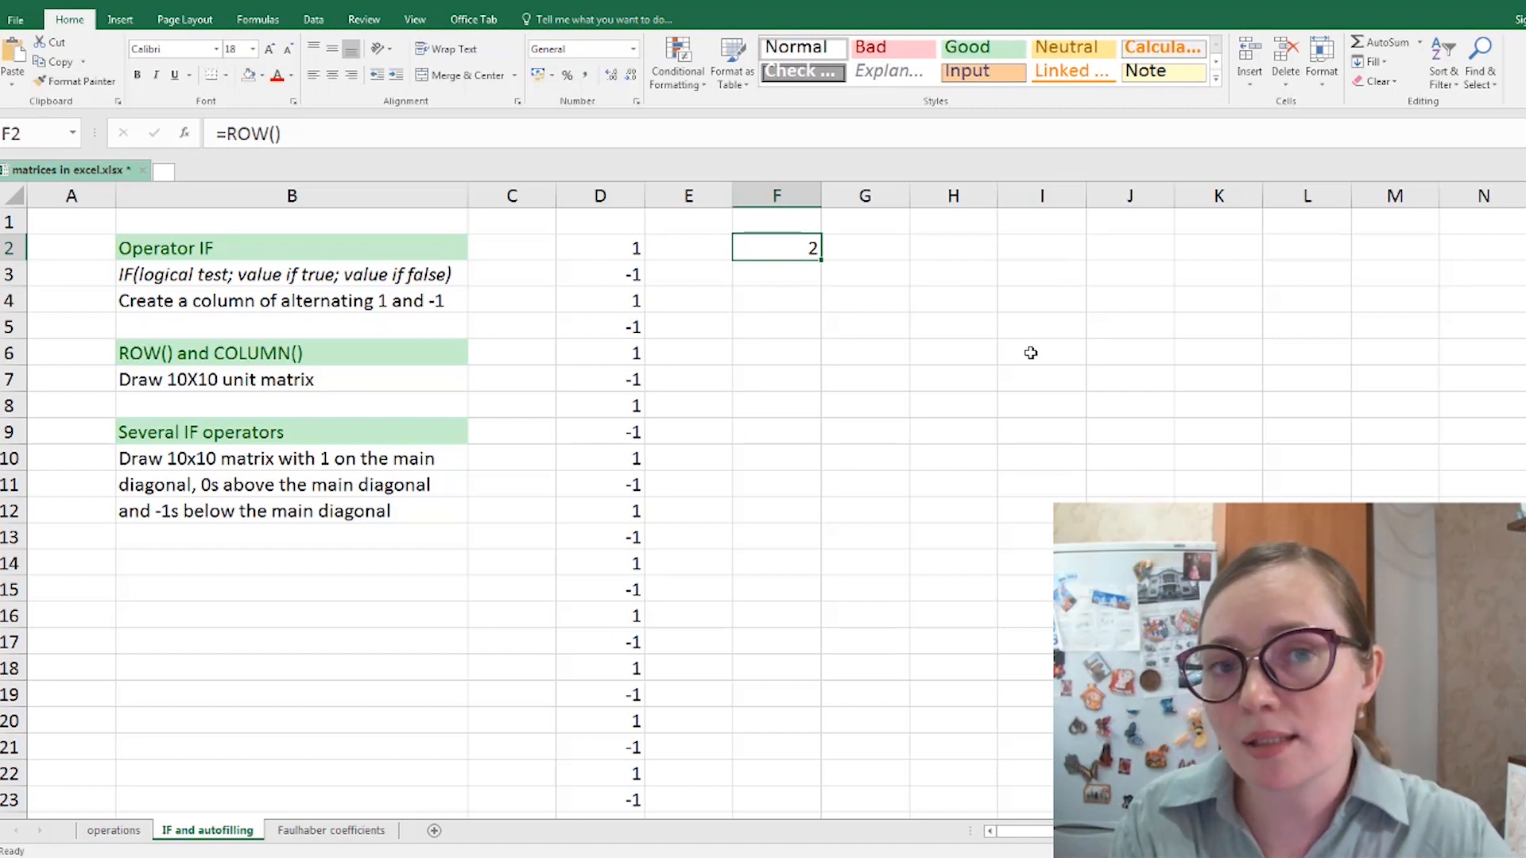
- Replace the formula in F2 with =COLUMN() to get its own column number, and clear the cell
type("=")
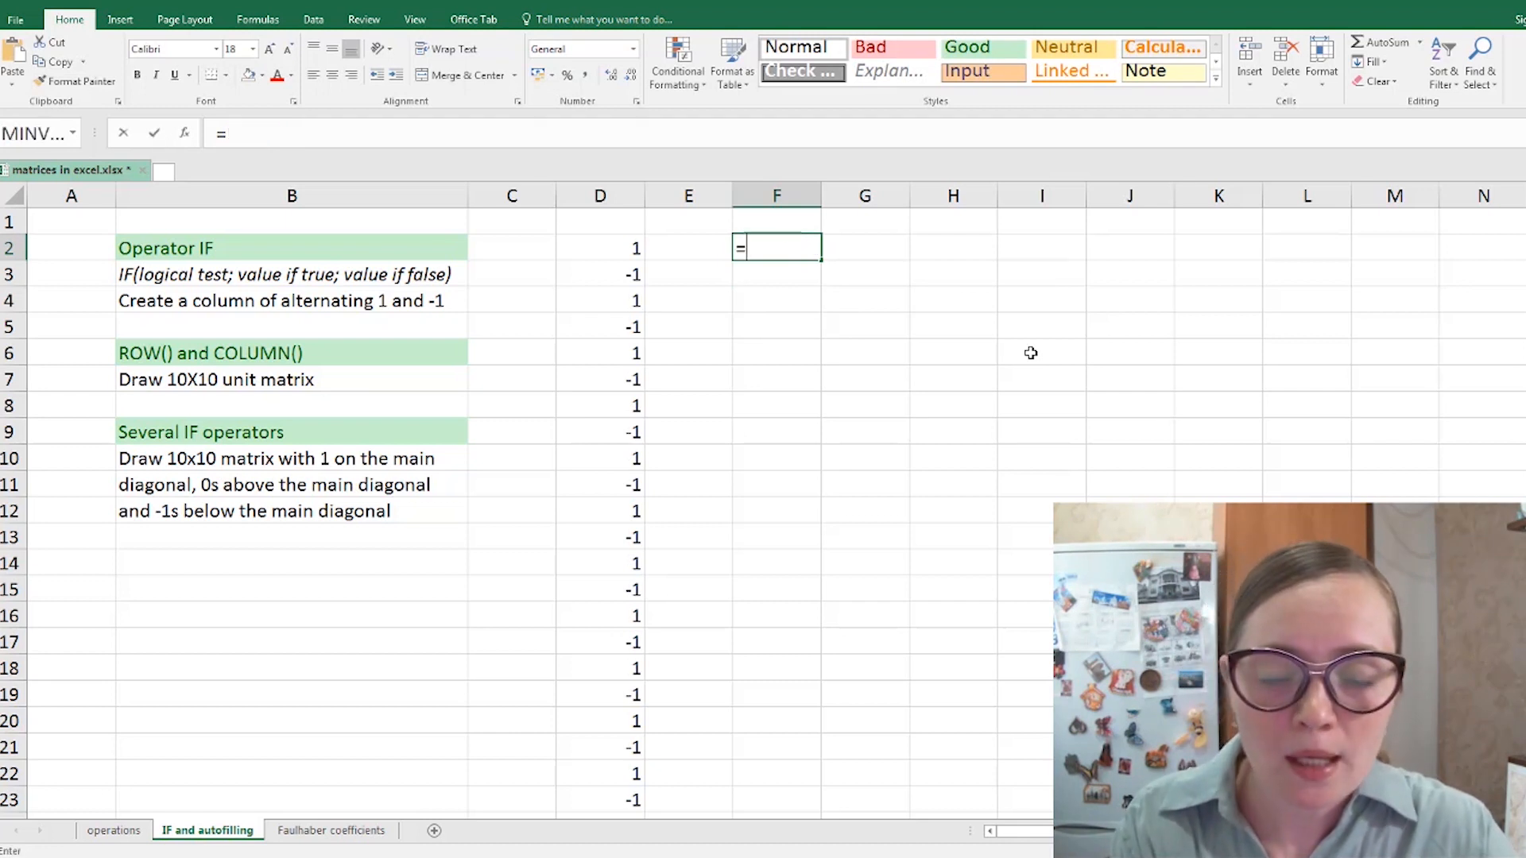
type("COL")
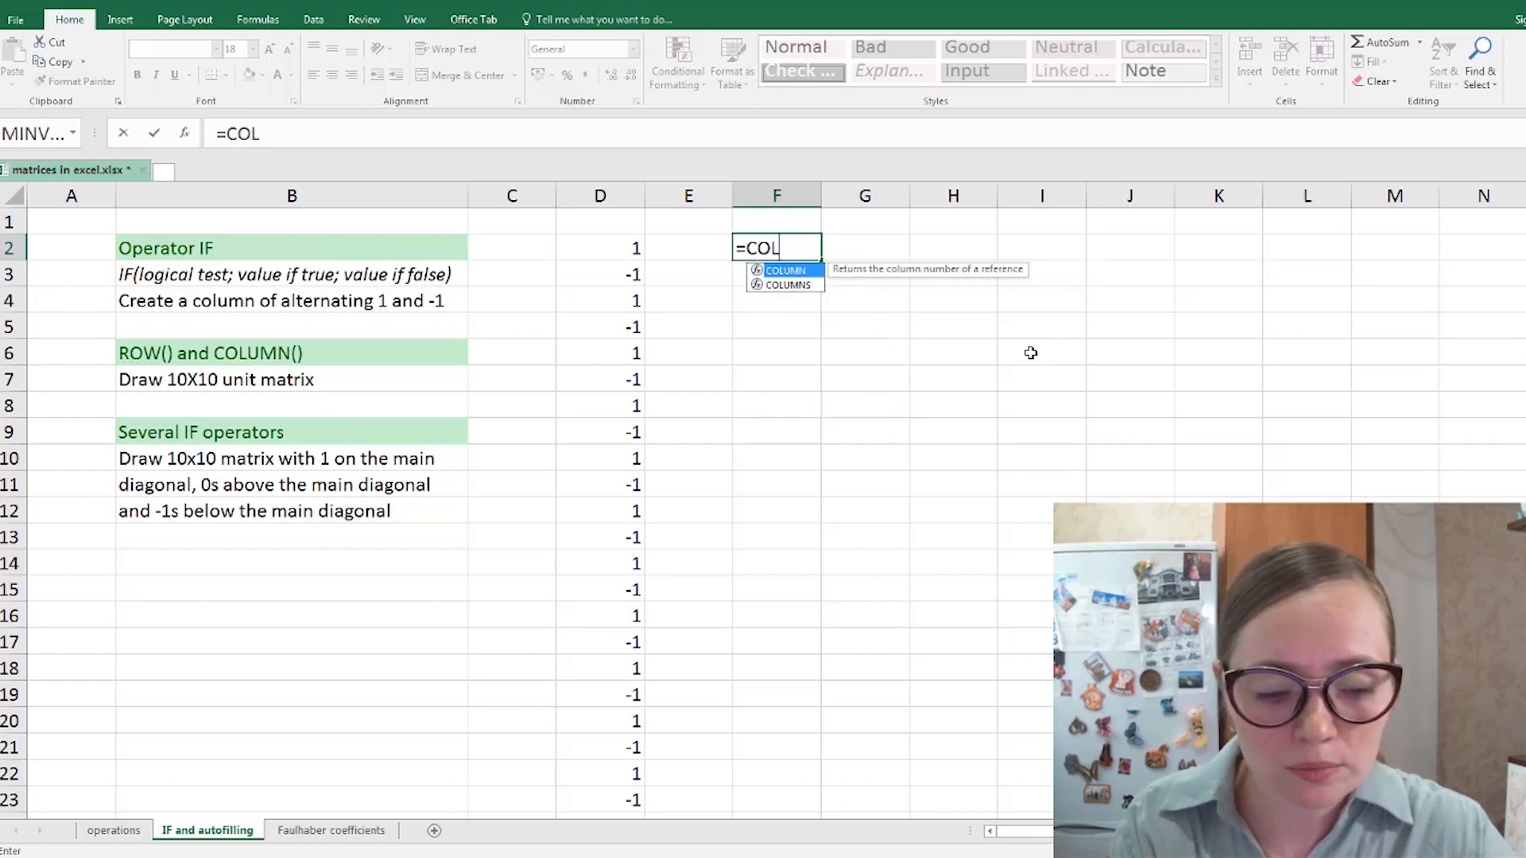
key("Tab")
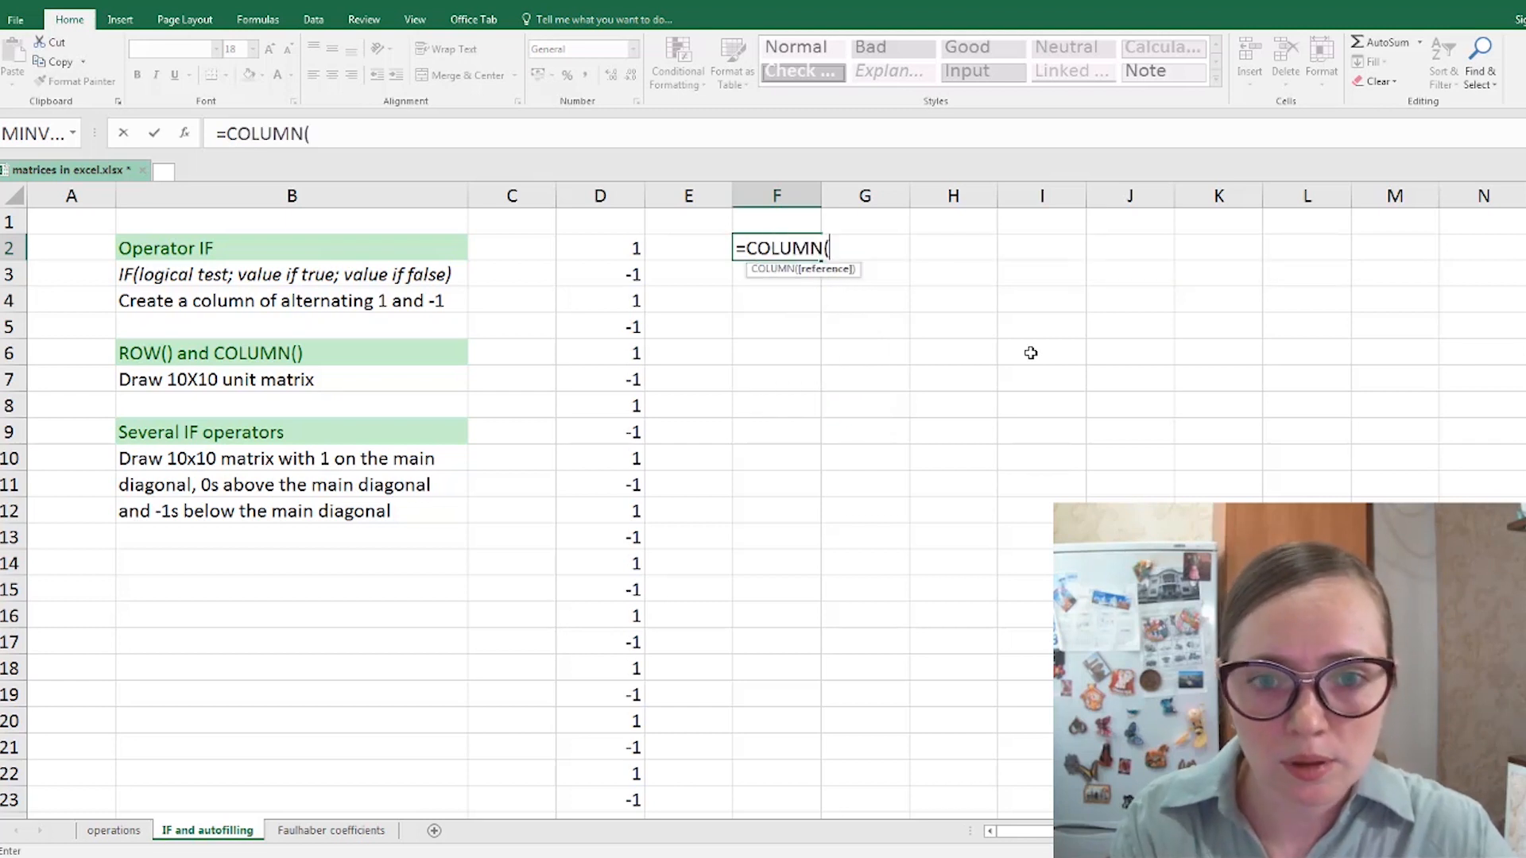
type(")")
key("Return")
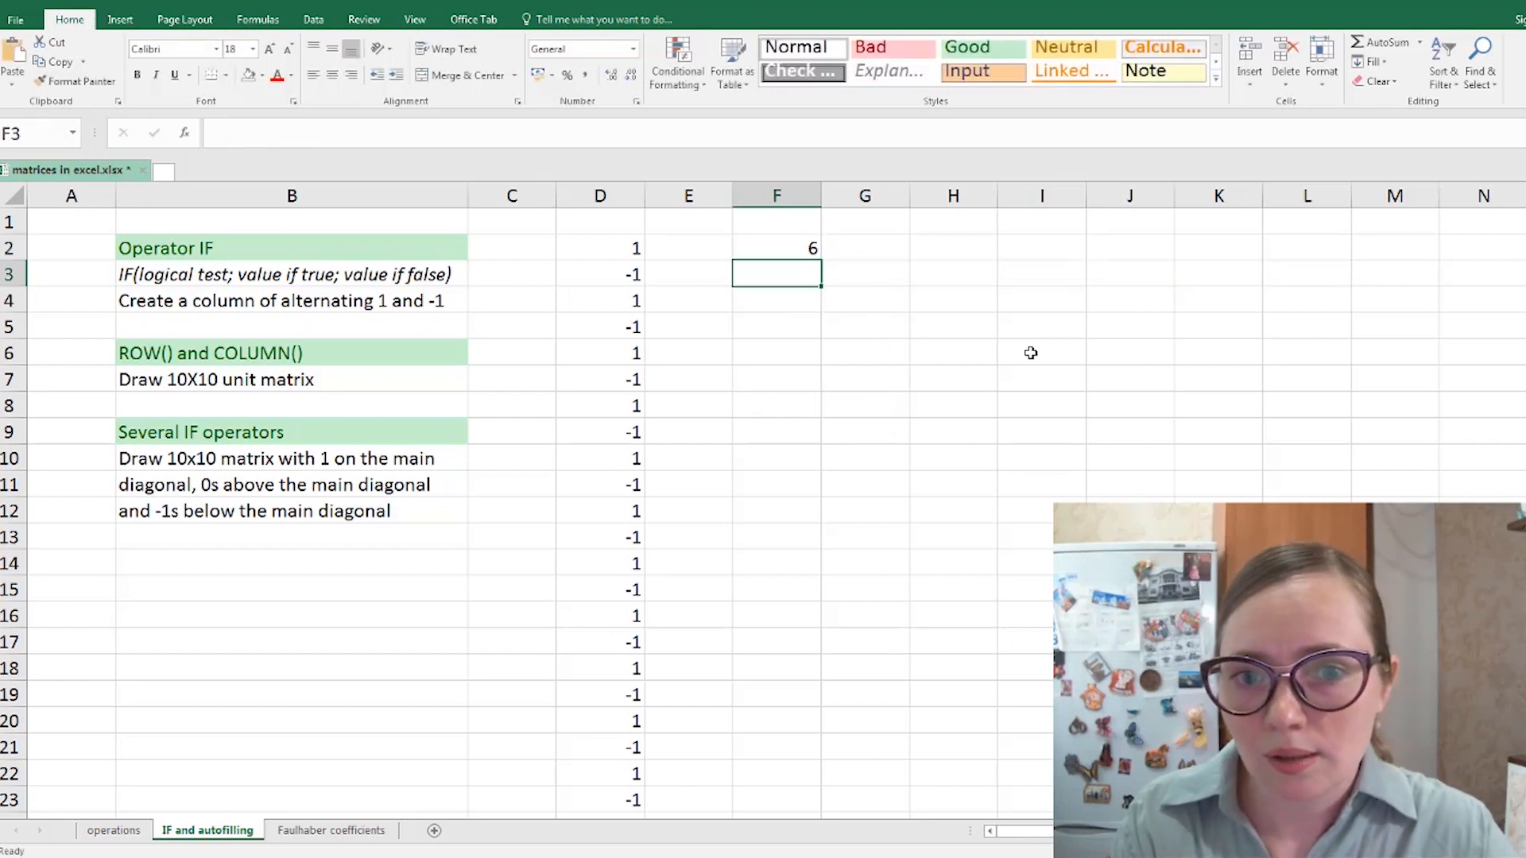
key("Up")
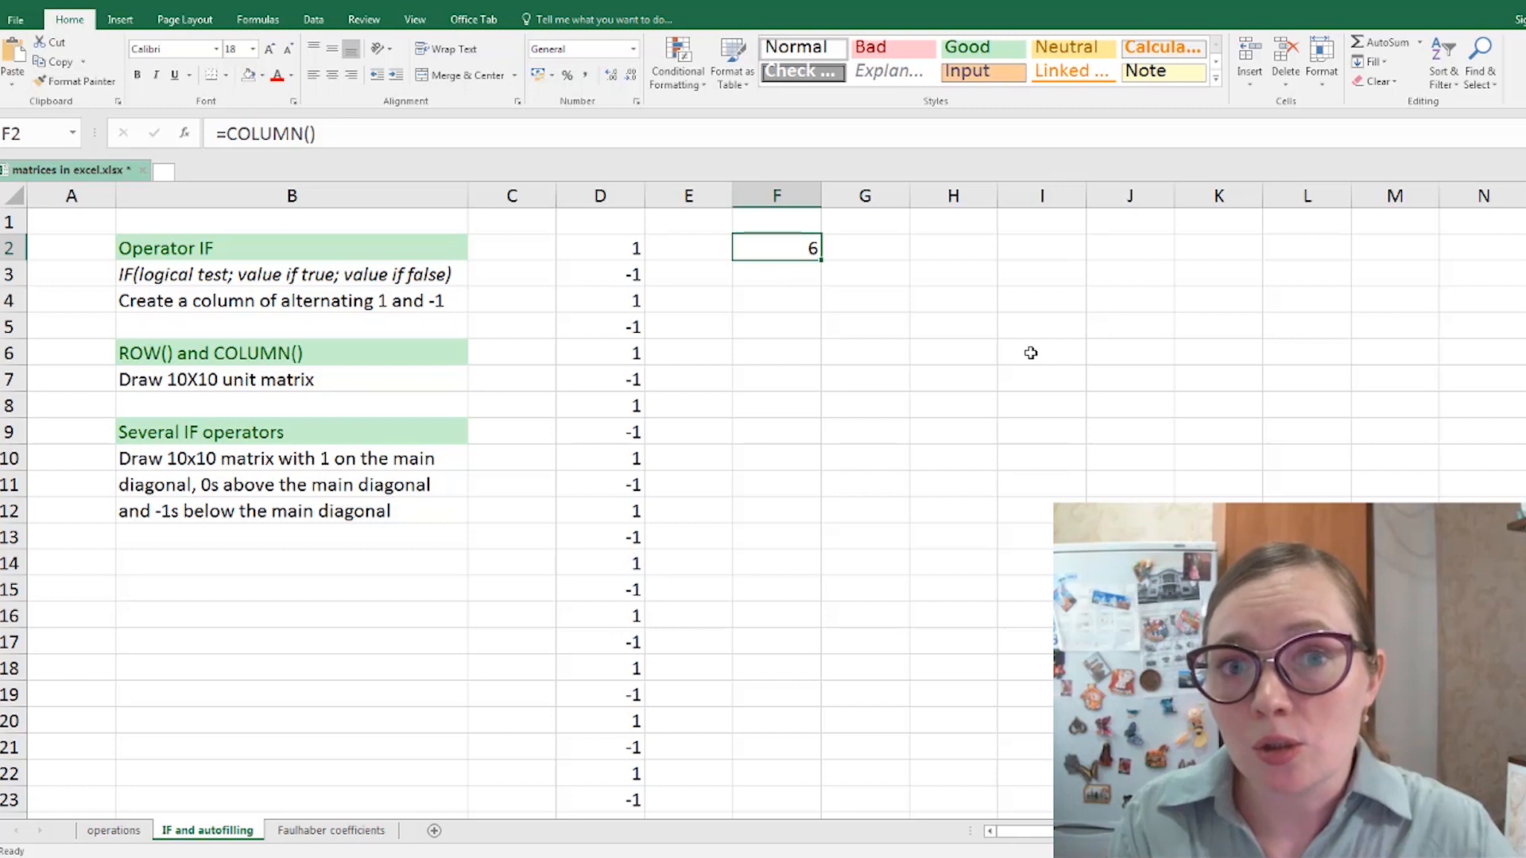
key("Delete")
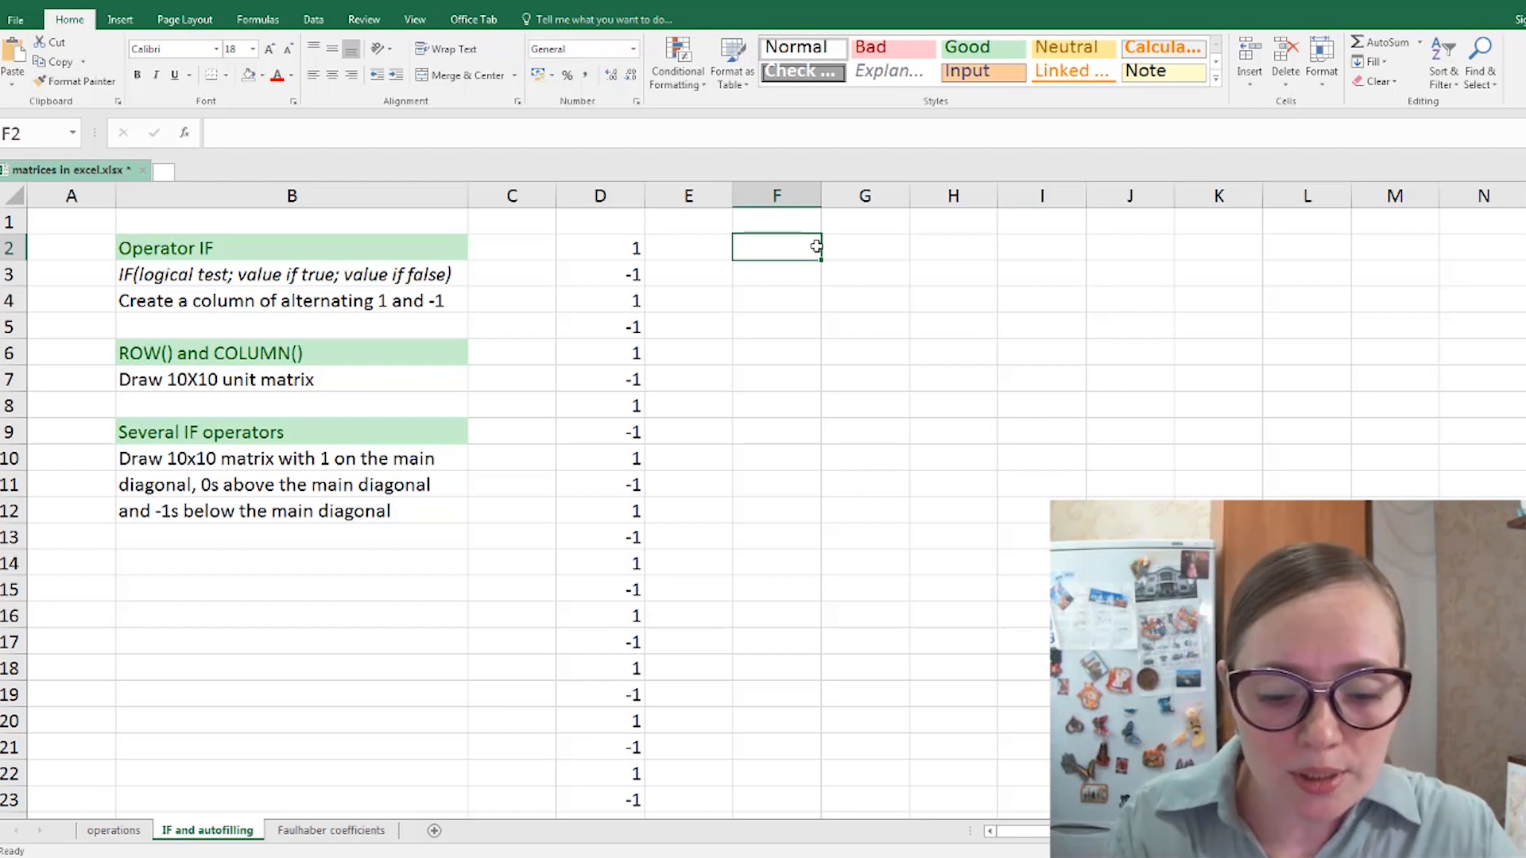
type("IF")
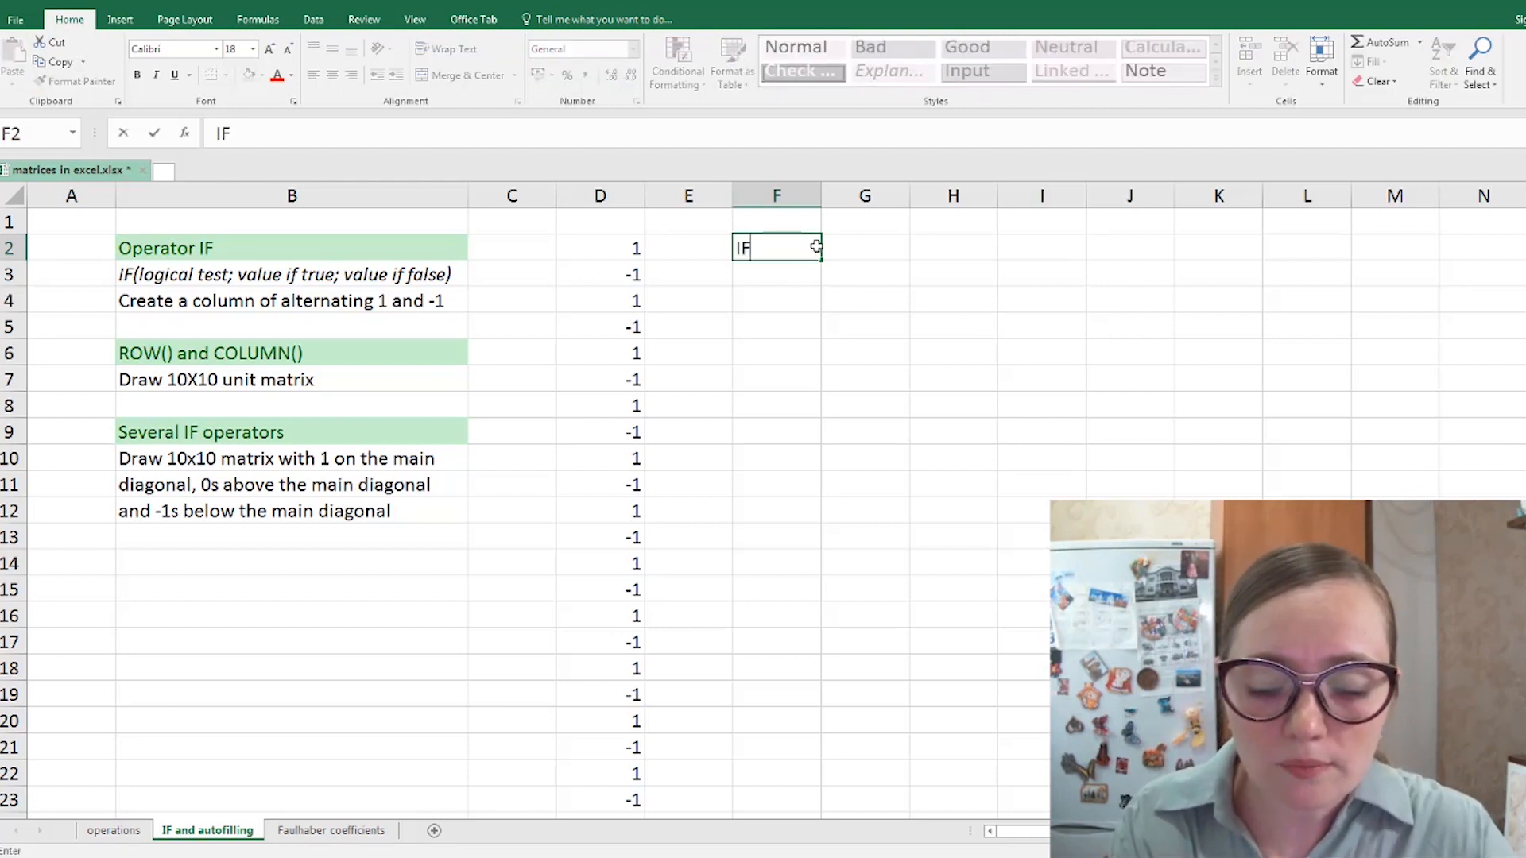
type("(")
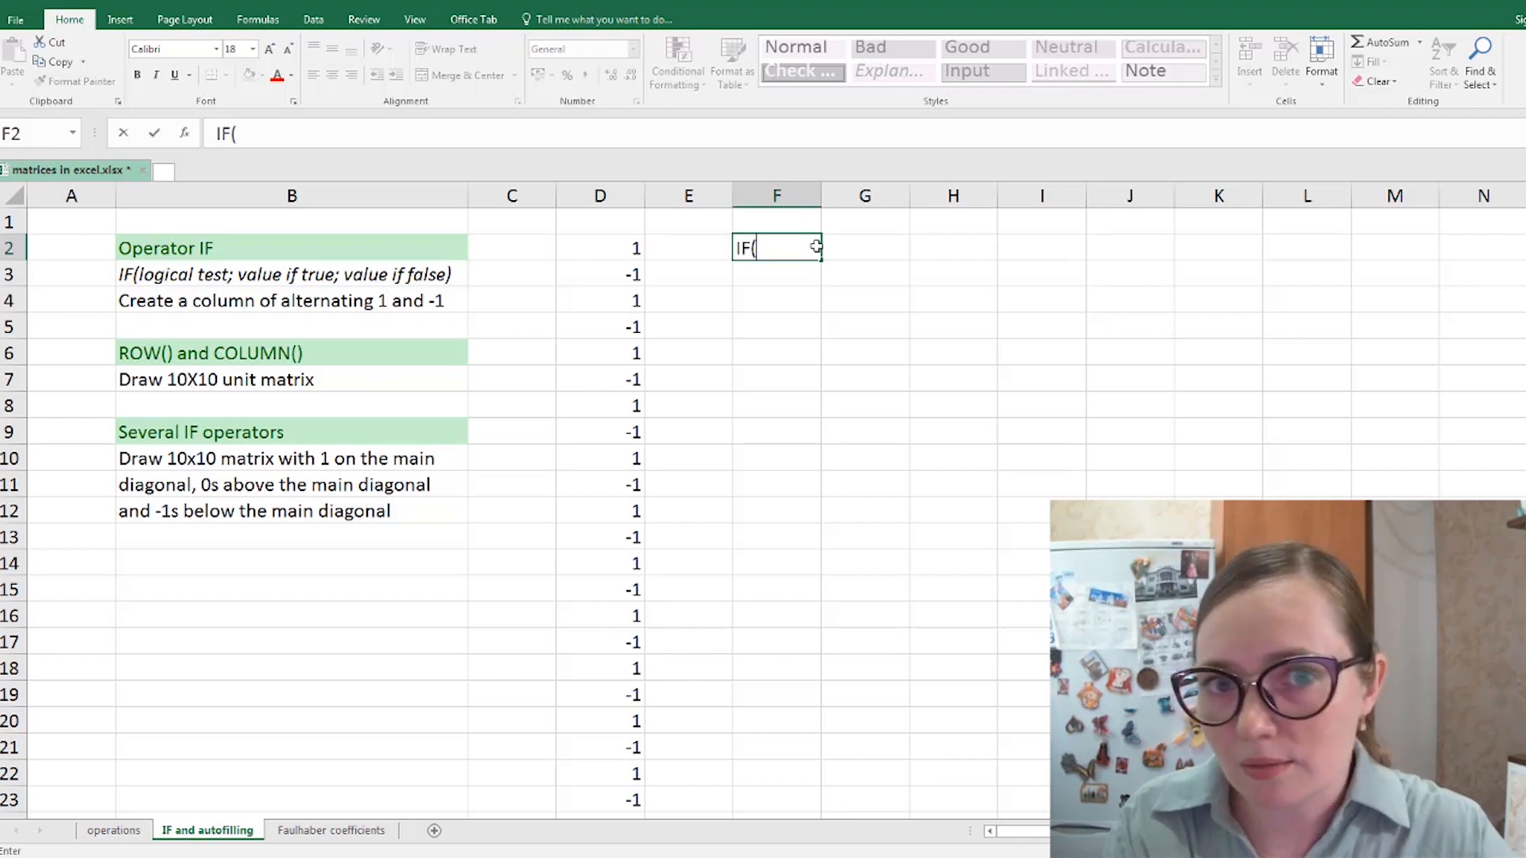
type("ROW()")
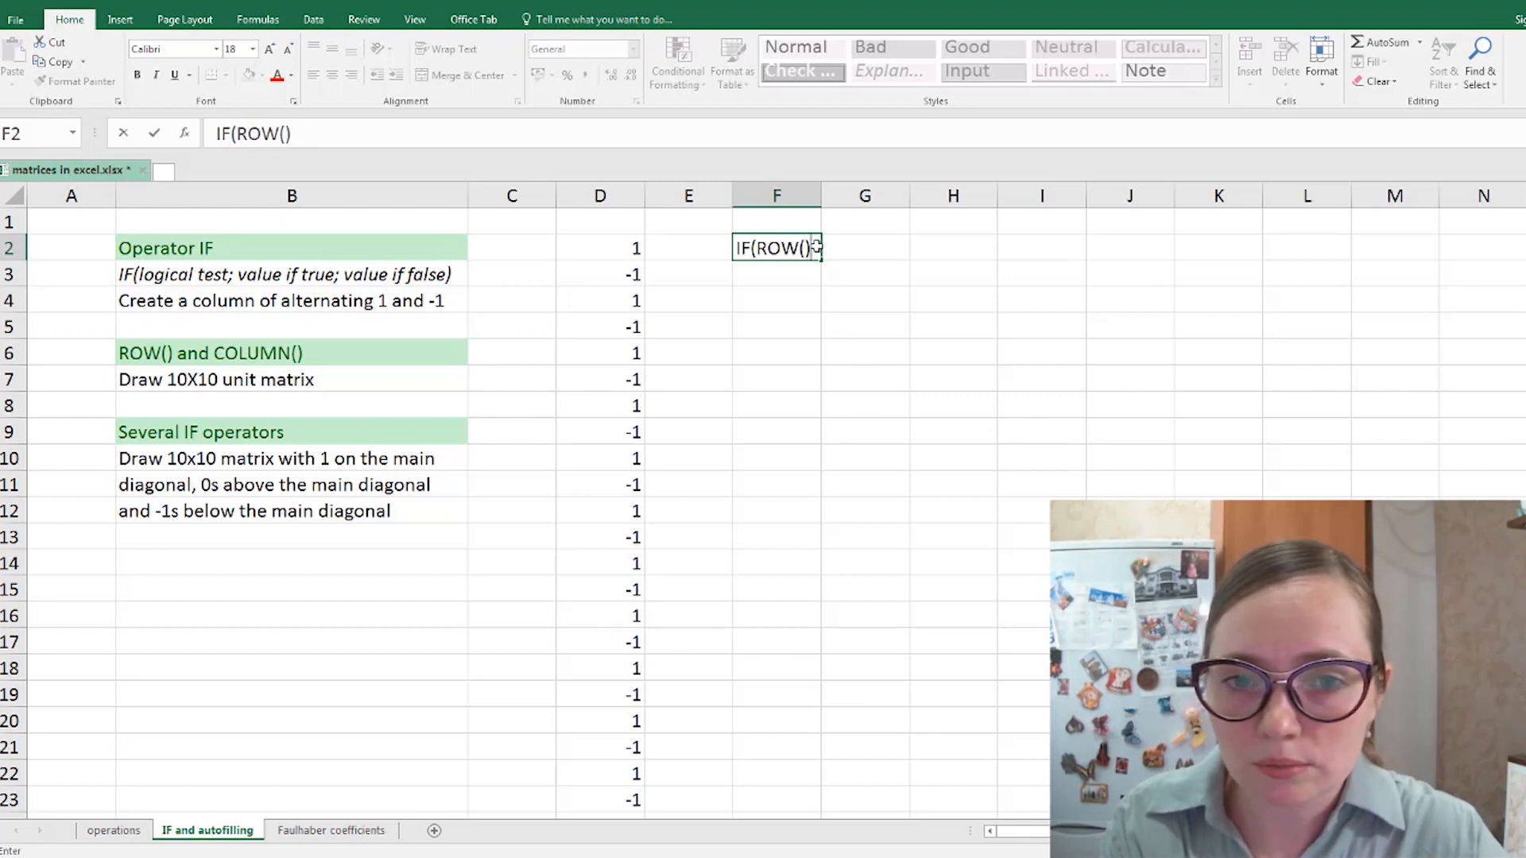
type("=")
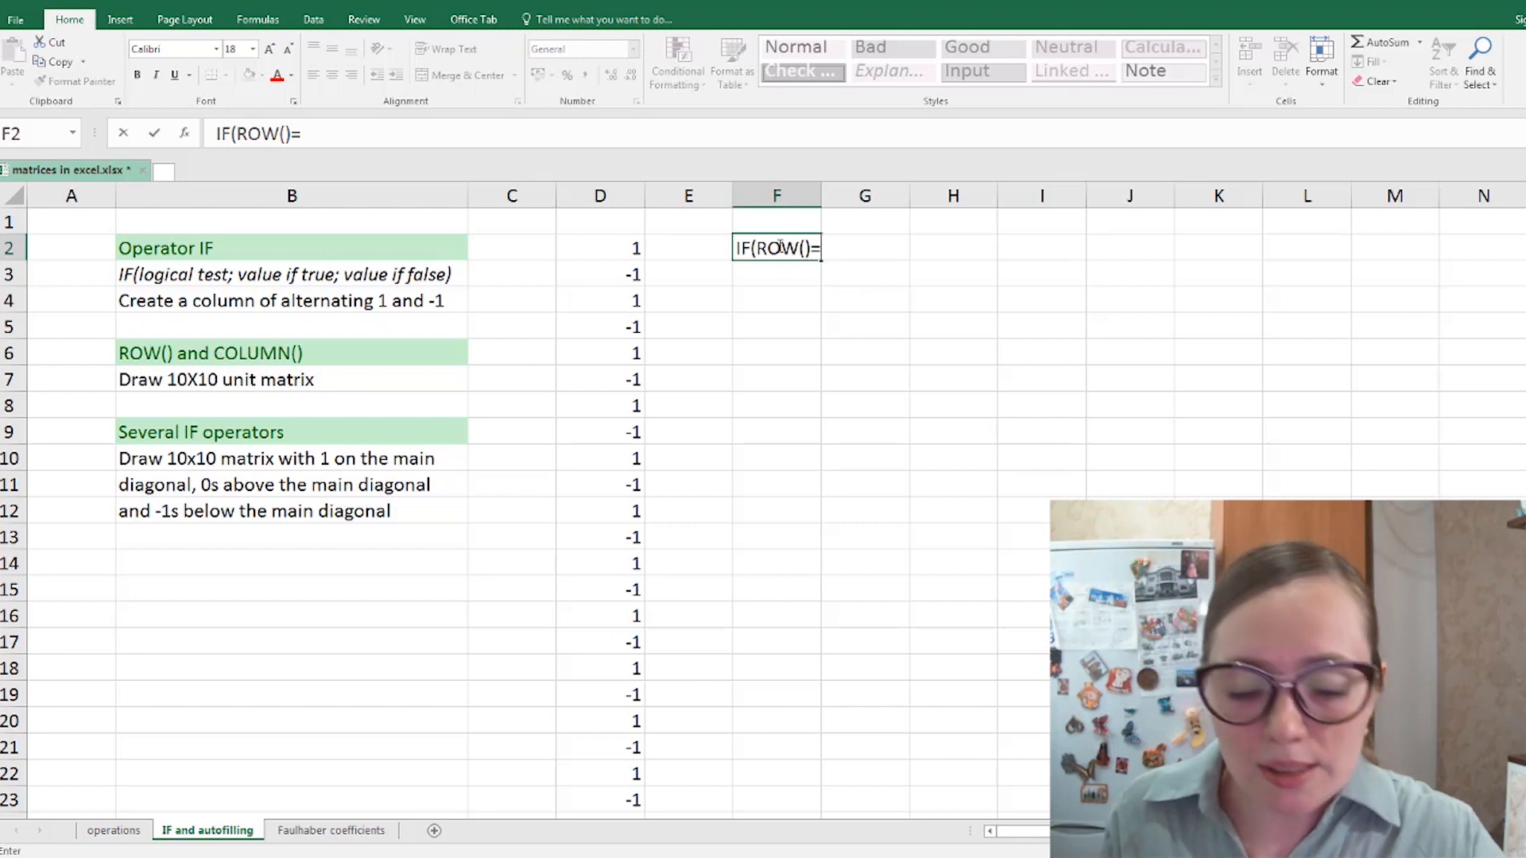
type("COL")
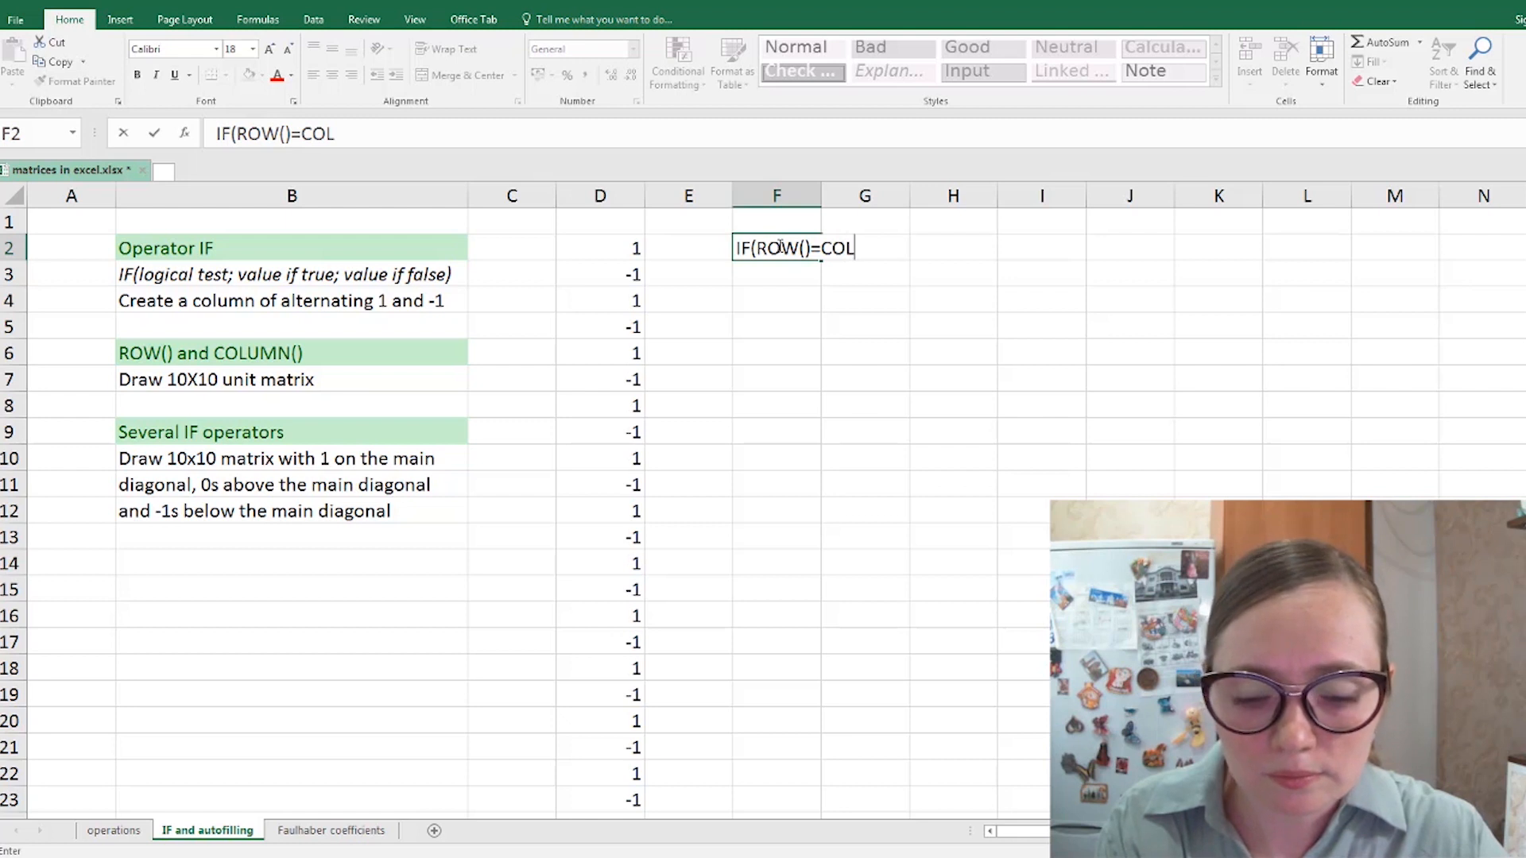
type("U")
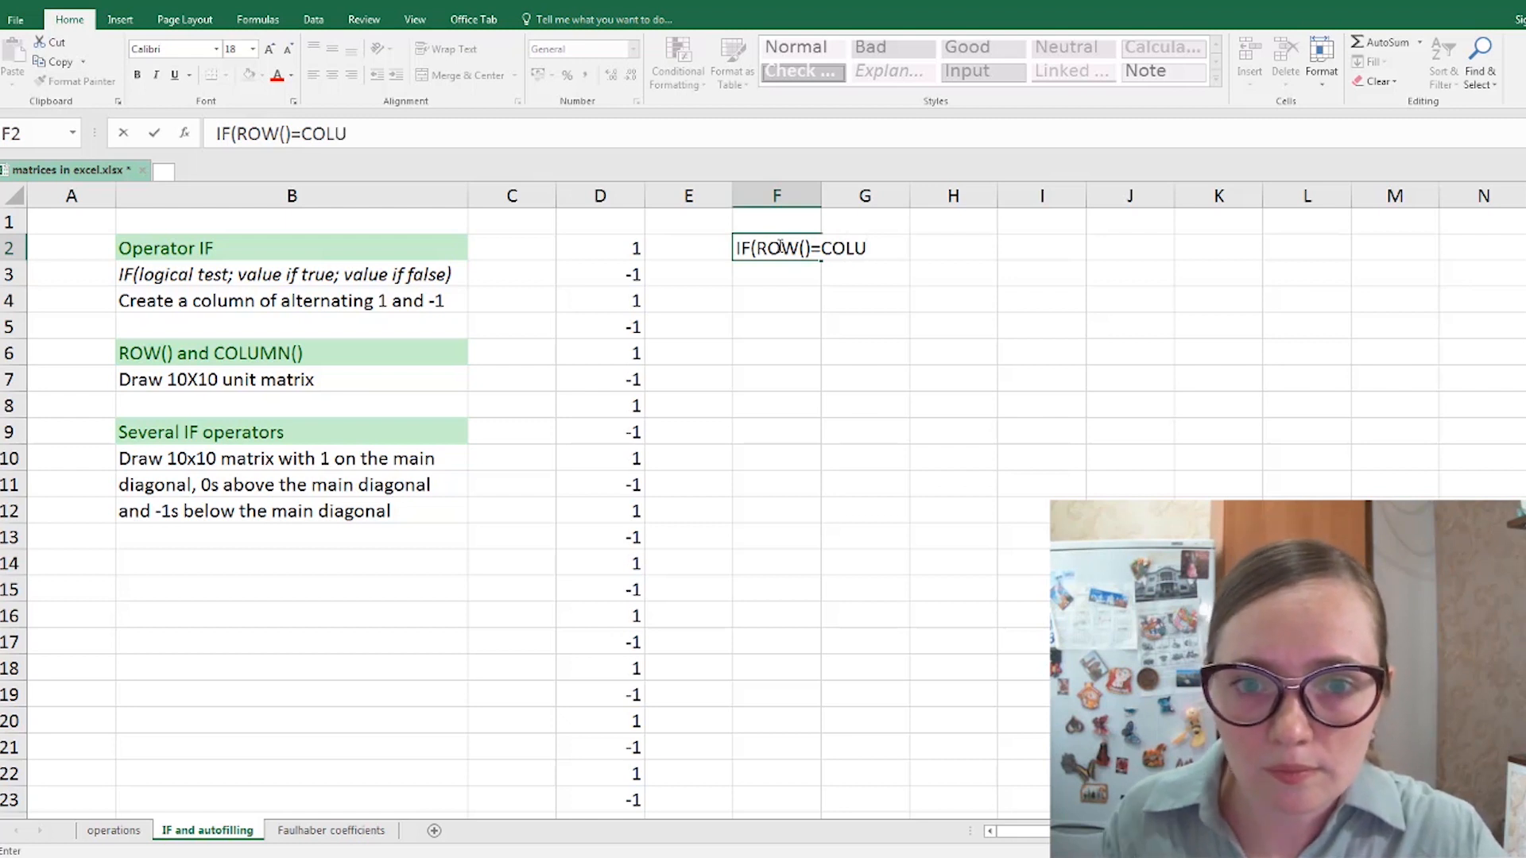
type("MN")
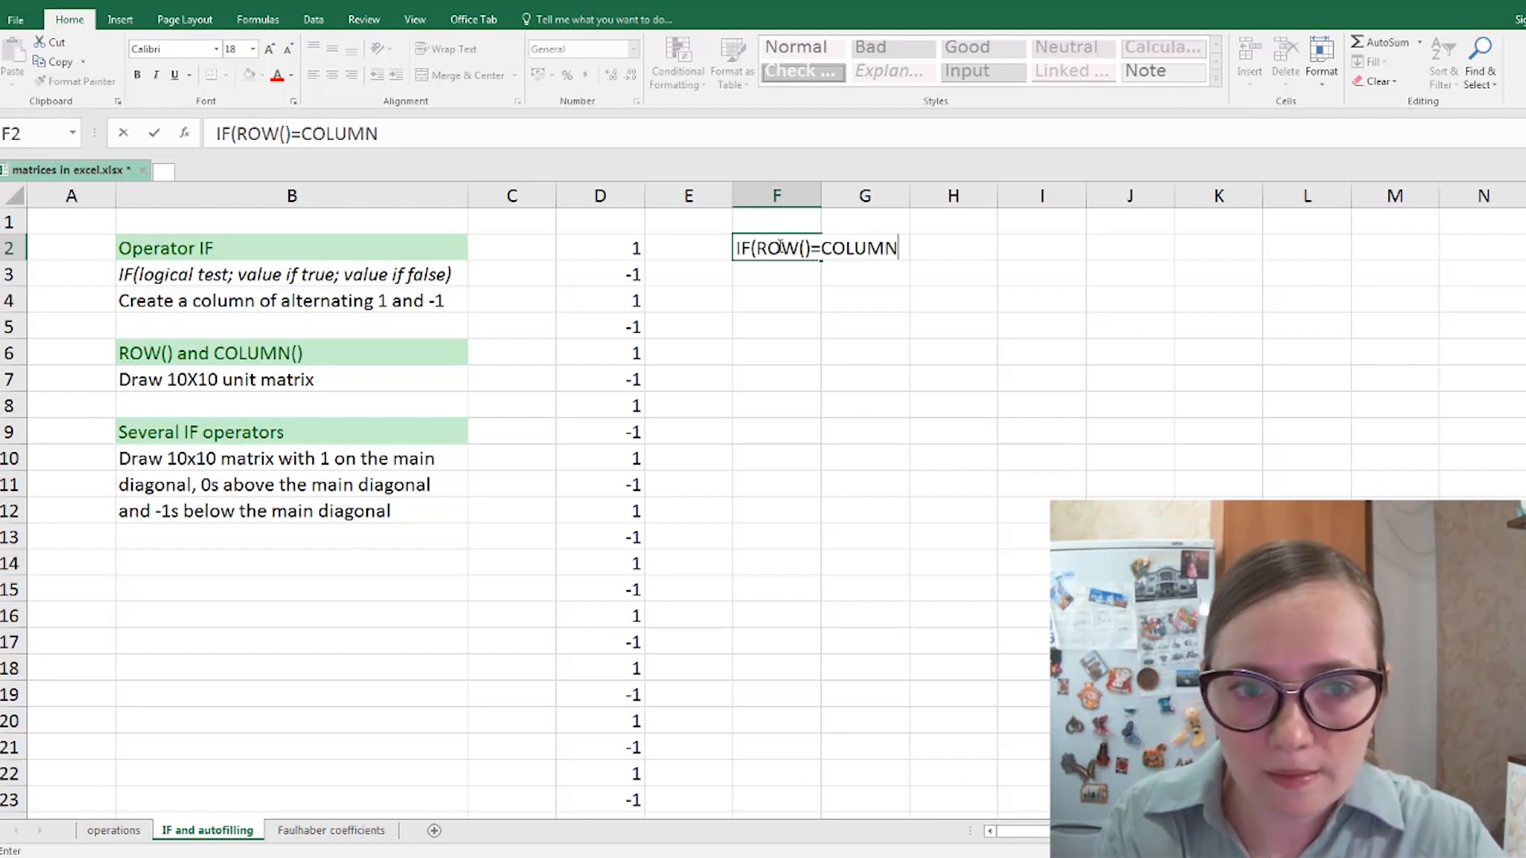
type("(")
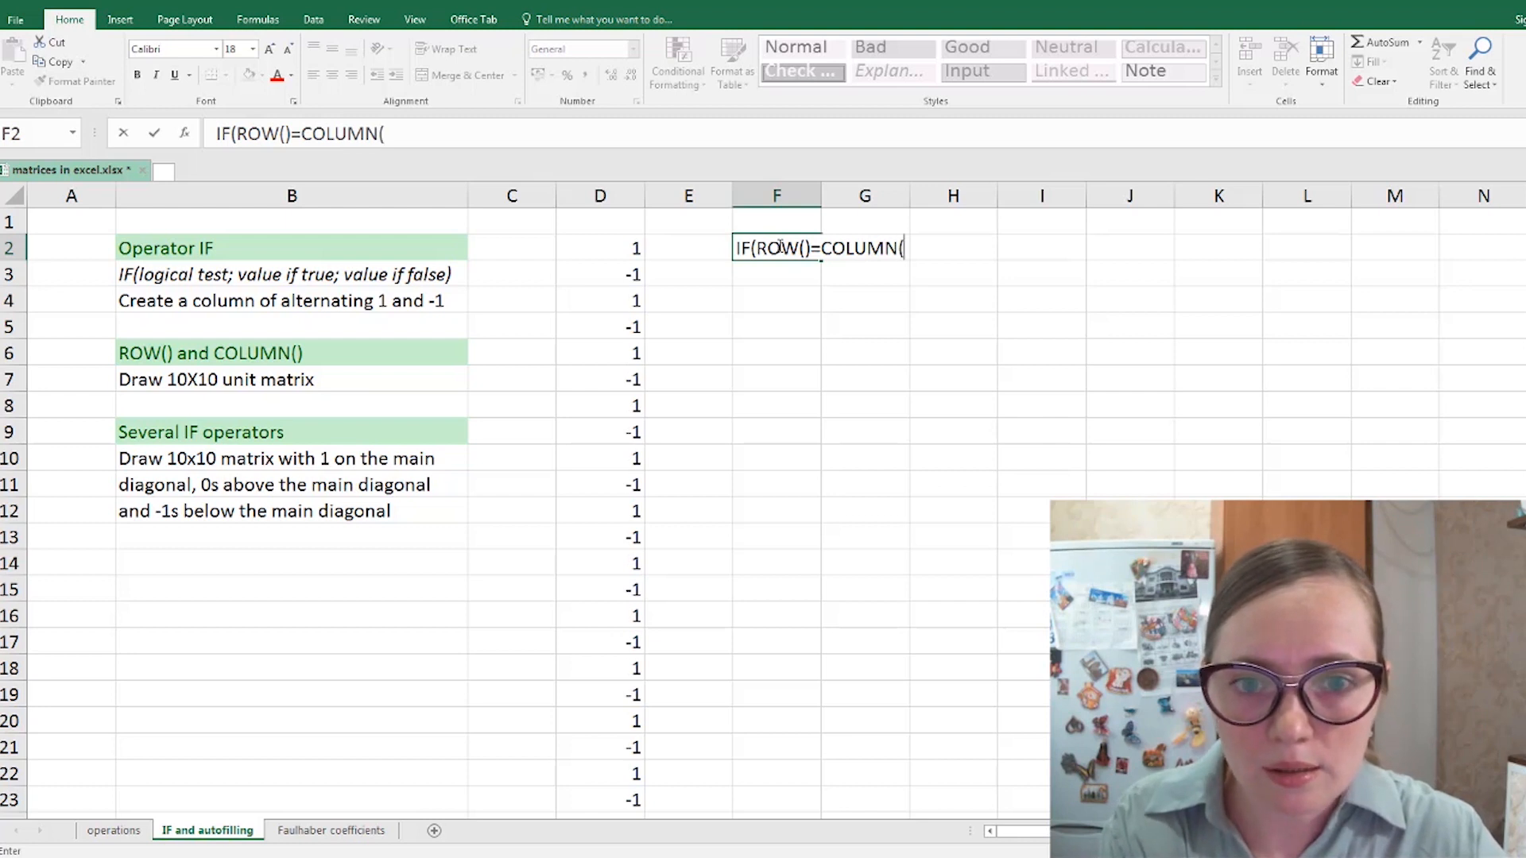
type(")")
key("BackSpace")
key("BackSpace")
key("BackSpace")
key("BackSpace")
key("BackSpace")
key("BackSpace")
key("BackSpace")
key("BackSpace")
key("BackSpace")
key("BackSpace")
key("BackSpace")
key("BackSpace")
key("BackSpace")
key("BackSpace")
key("BackSpace")
key("BackSpace")
key("BackSpace")
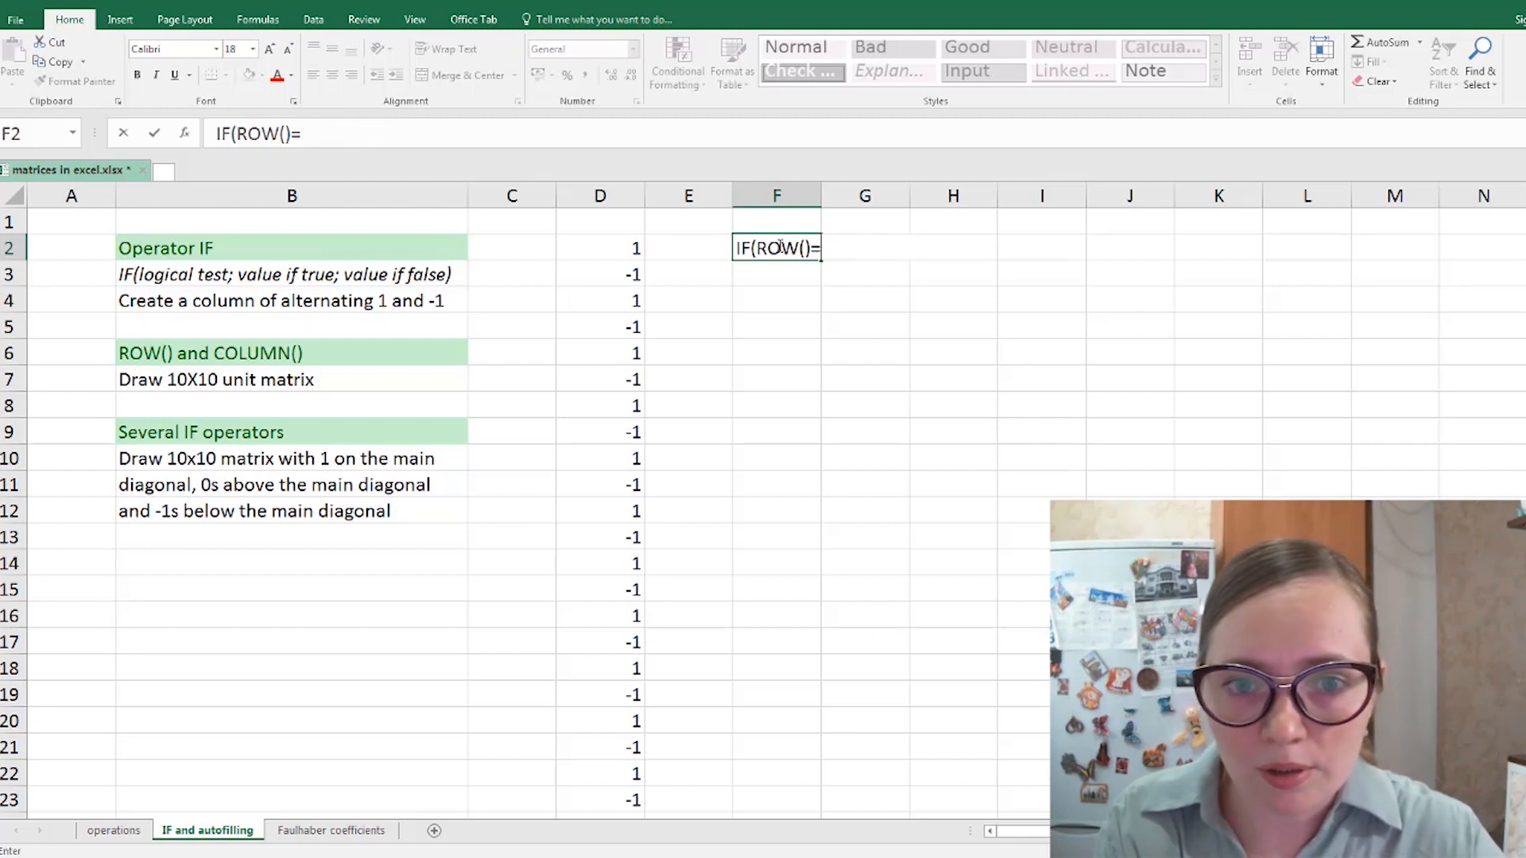
- Enter the formula =IF(ROW()=COLUMN()+4;1;0) in cell F2
type("=")
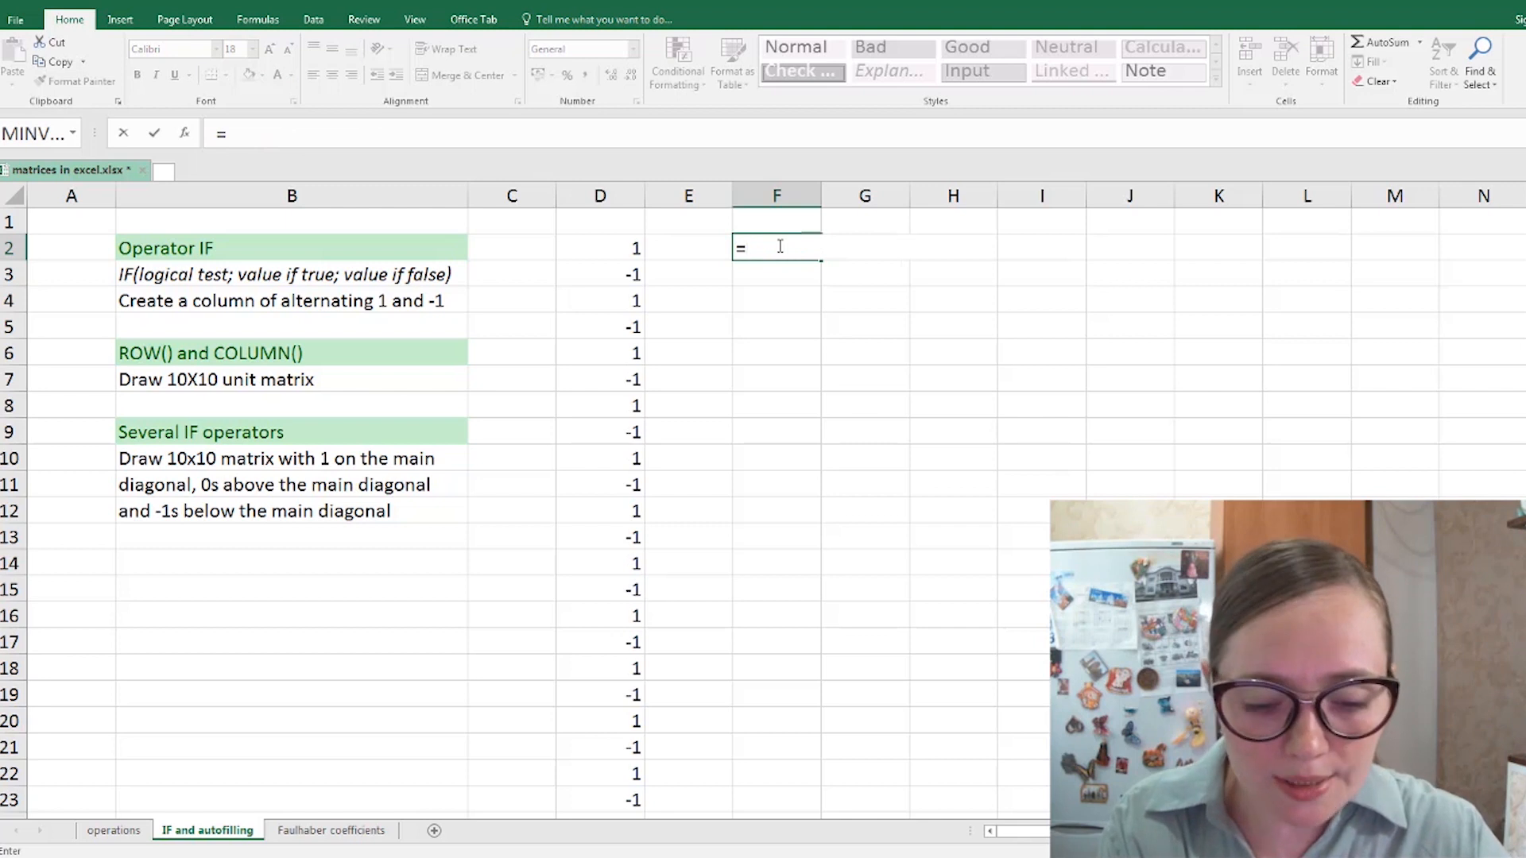
type("IF(")
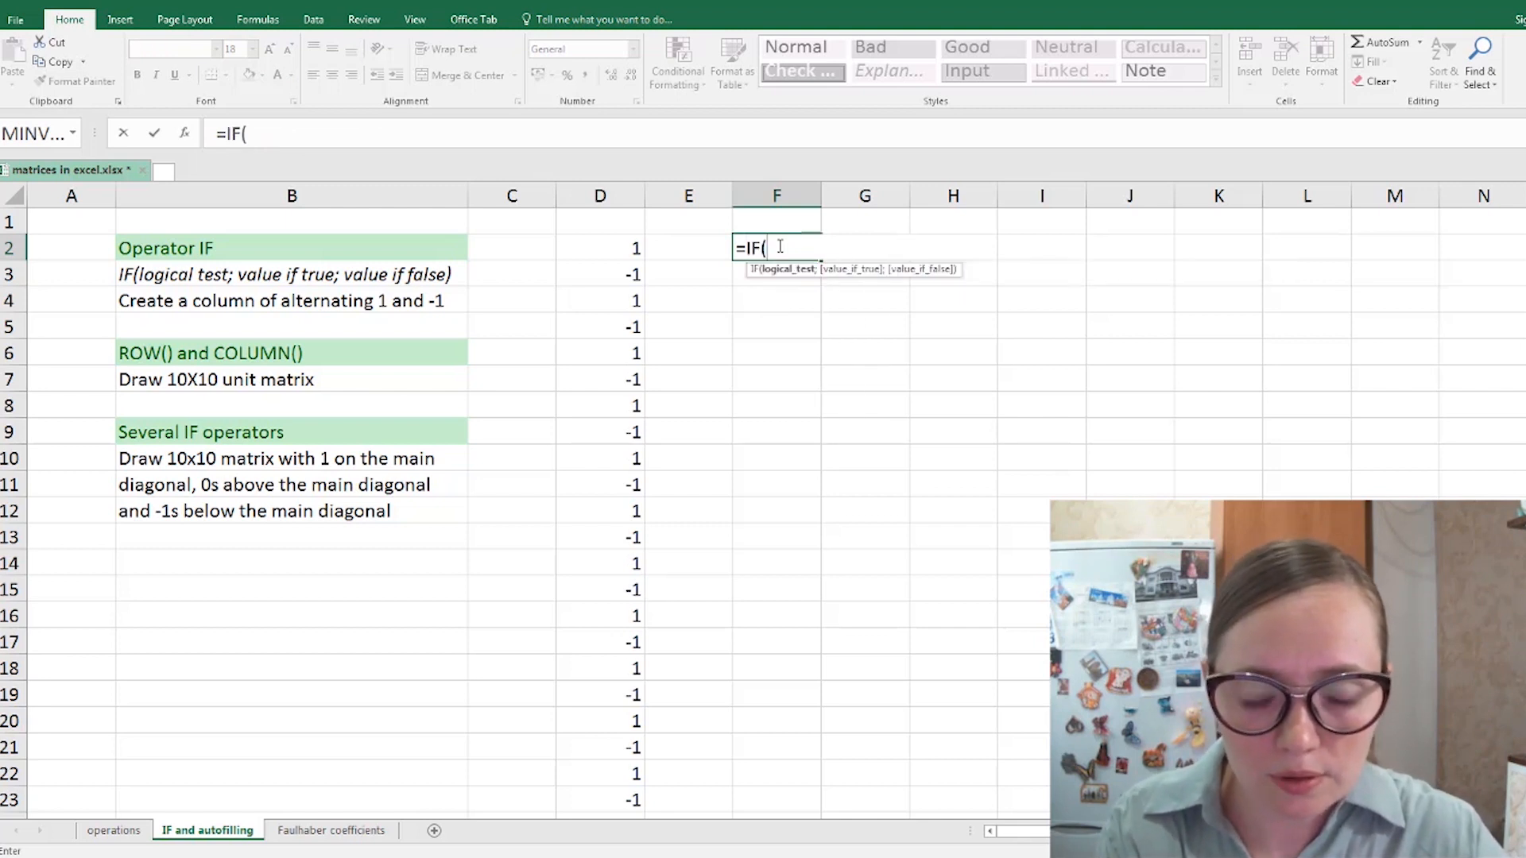
type("ROW()")
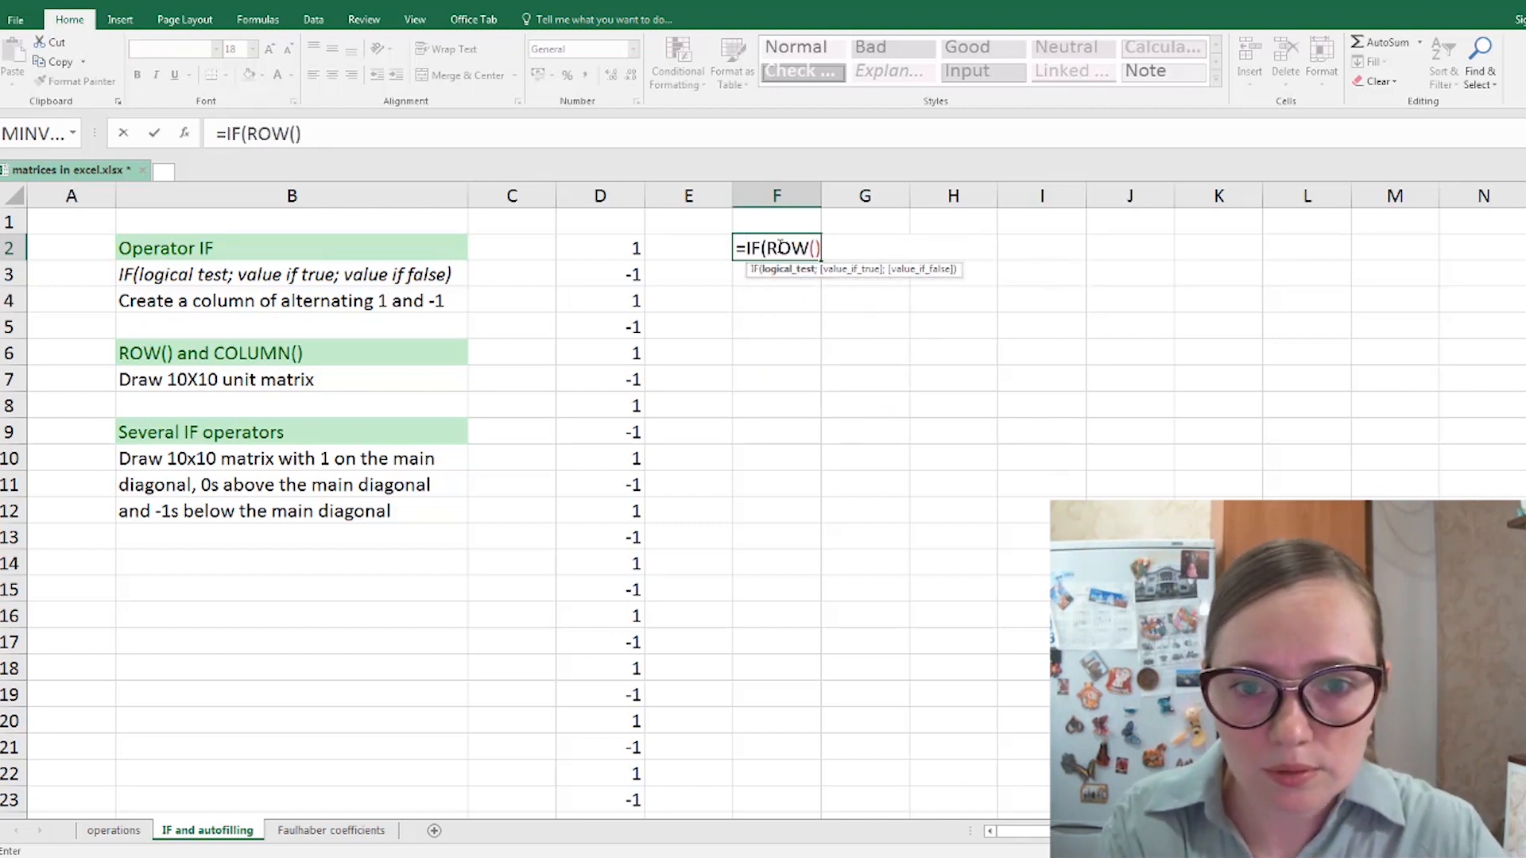
type("=")
type("C")
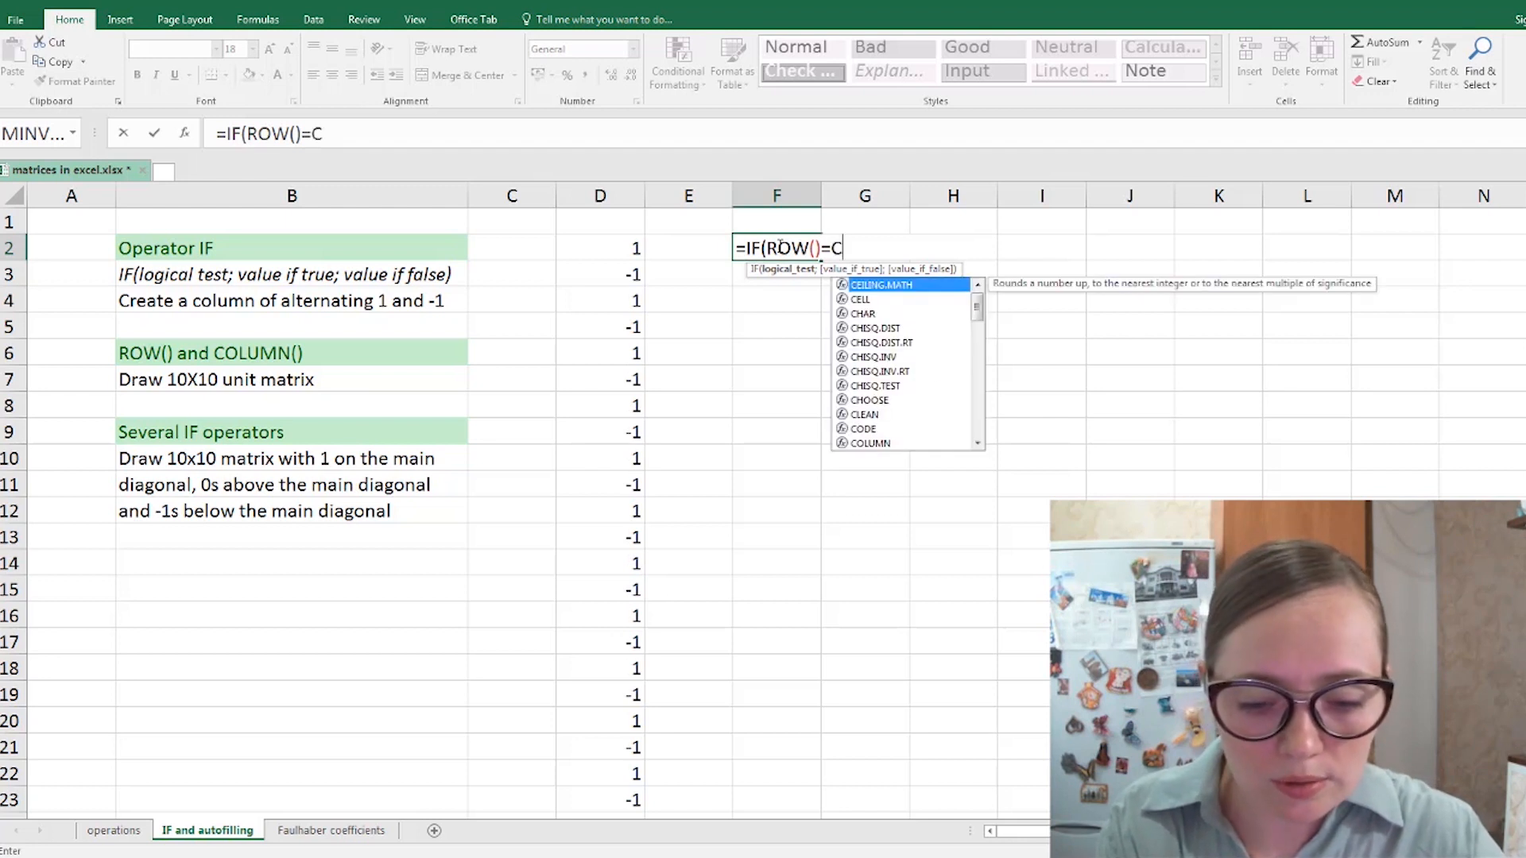
type("OL")
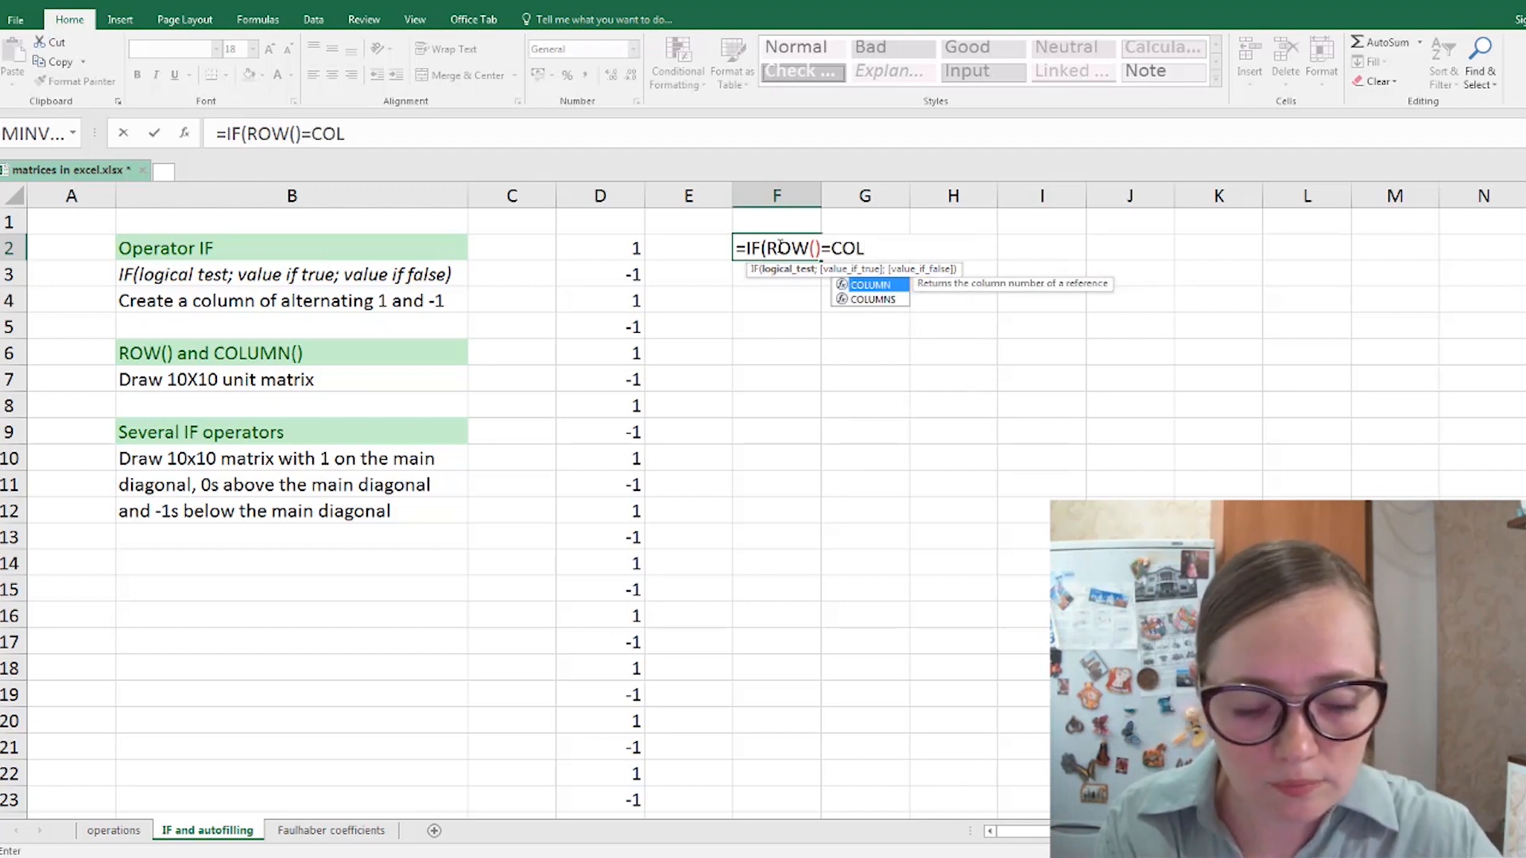
key("Tab")
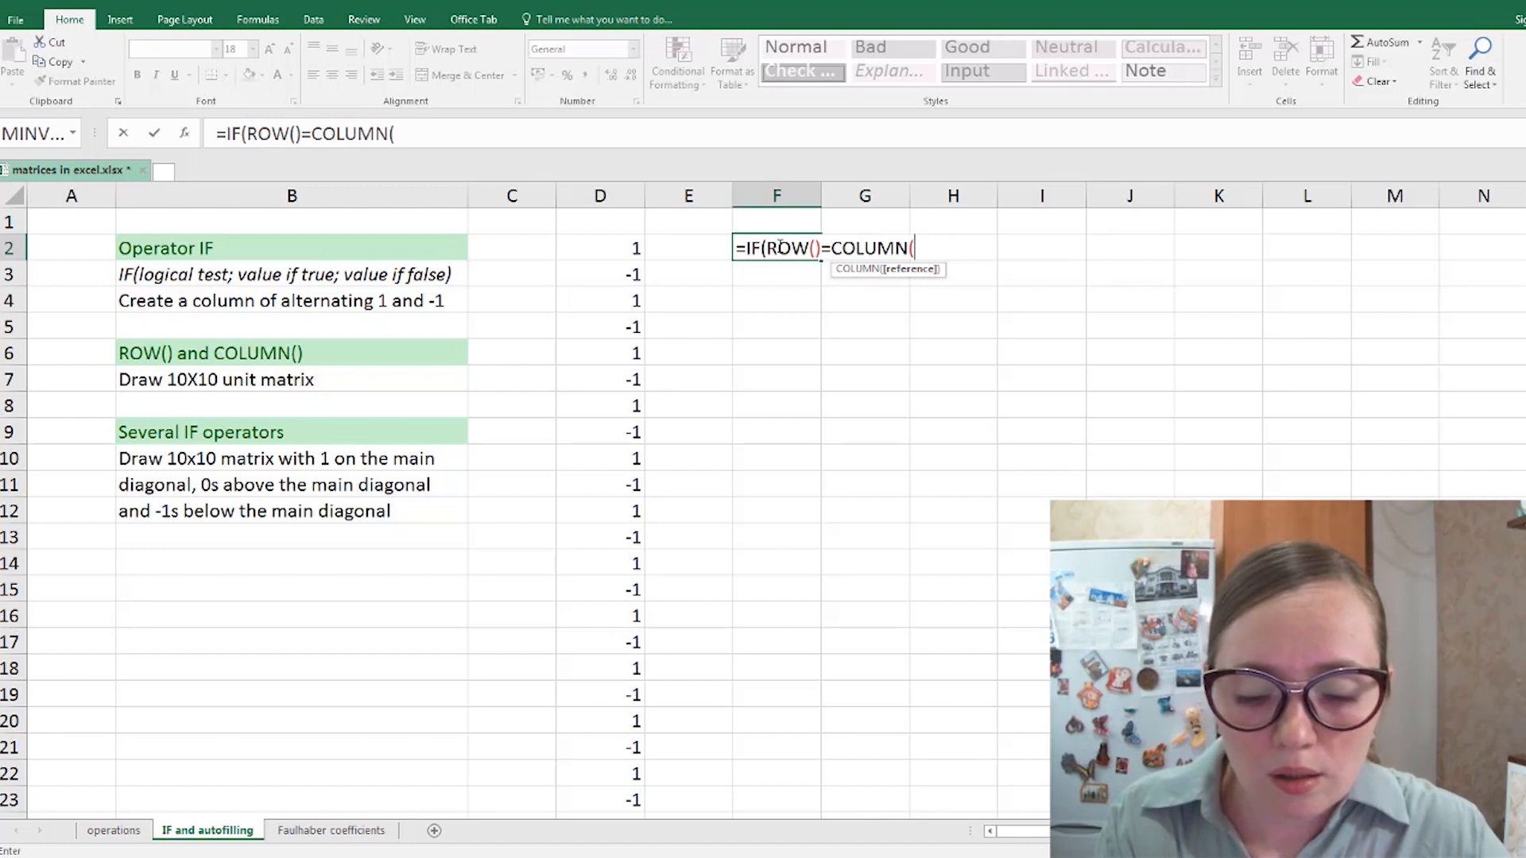
type(")+")
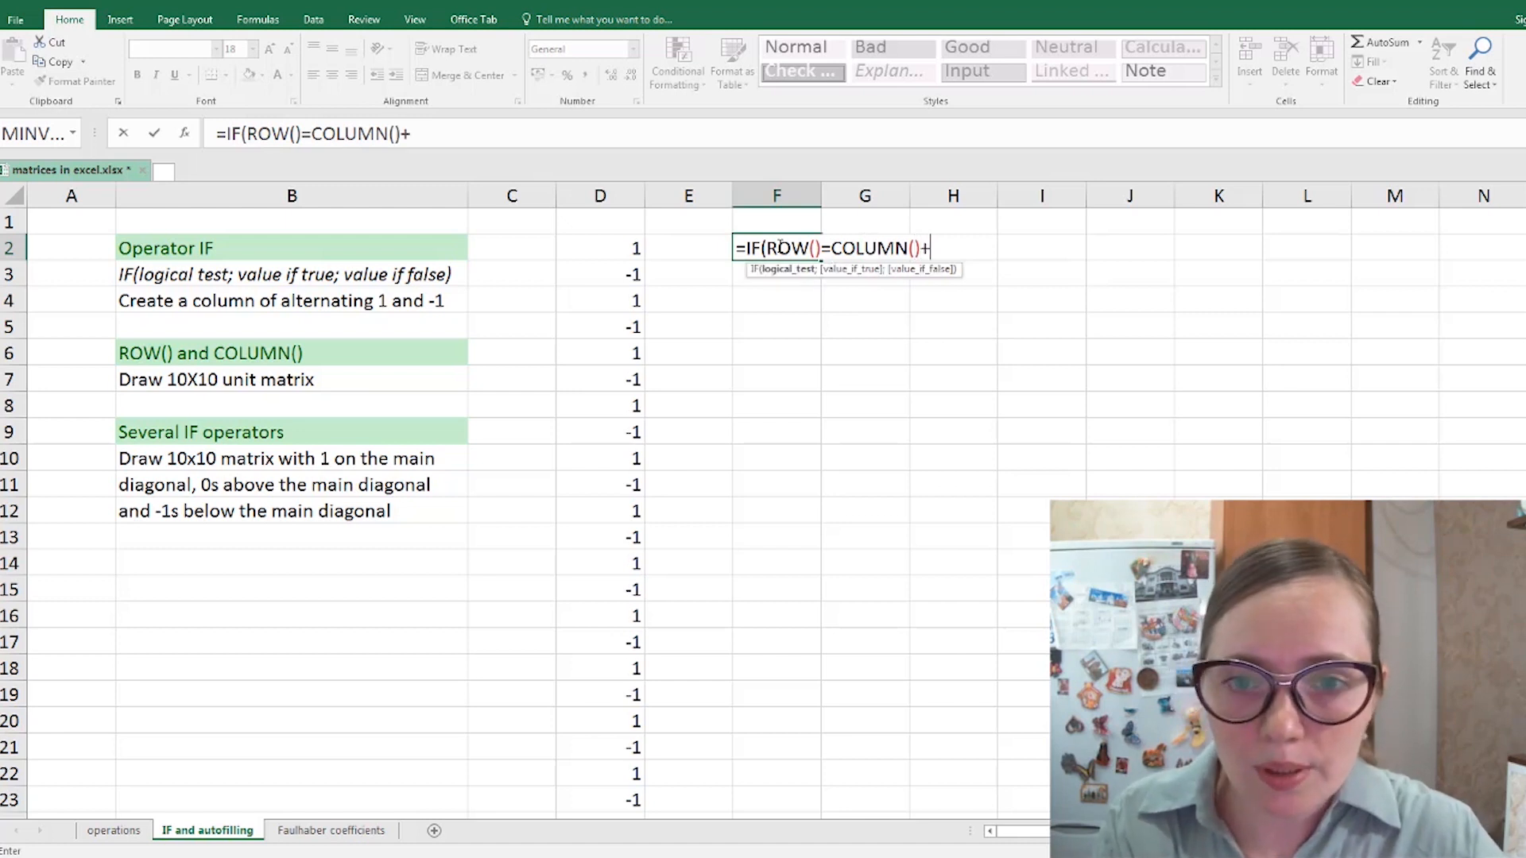
type("4")
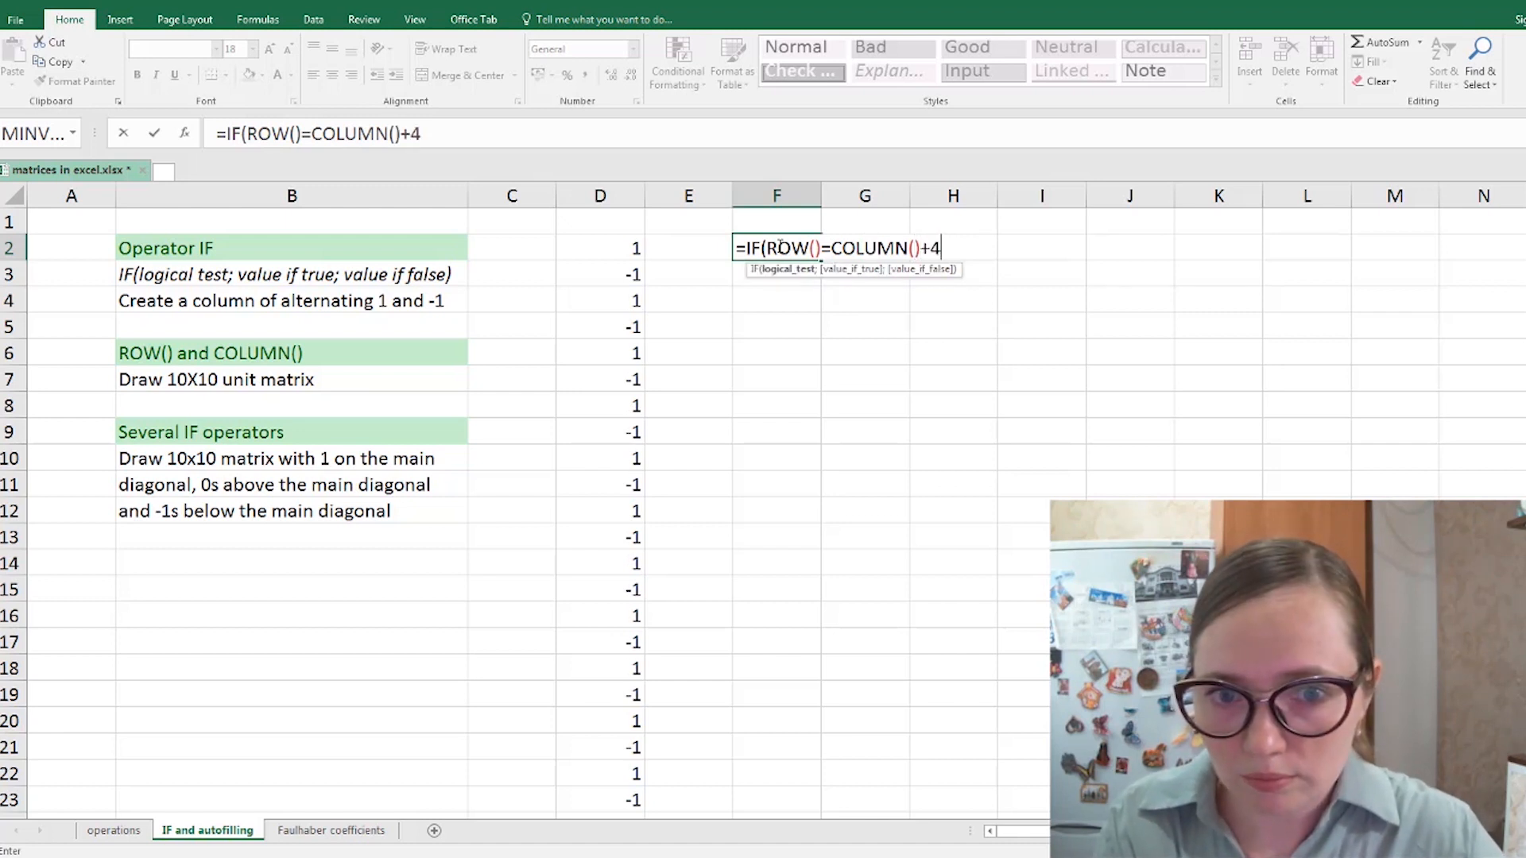
type(";")
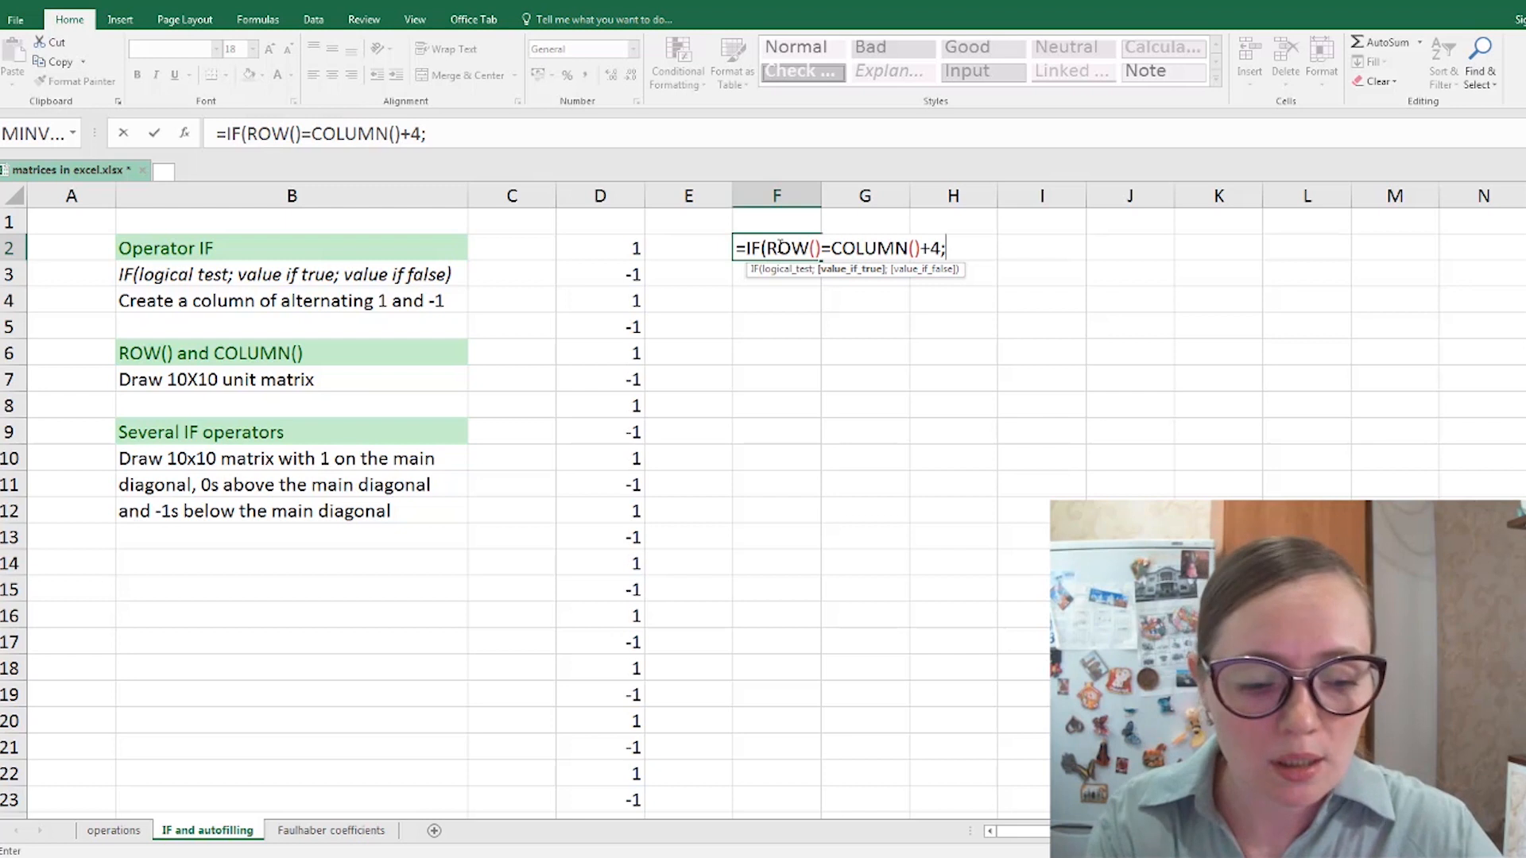
type("1")
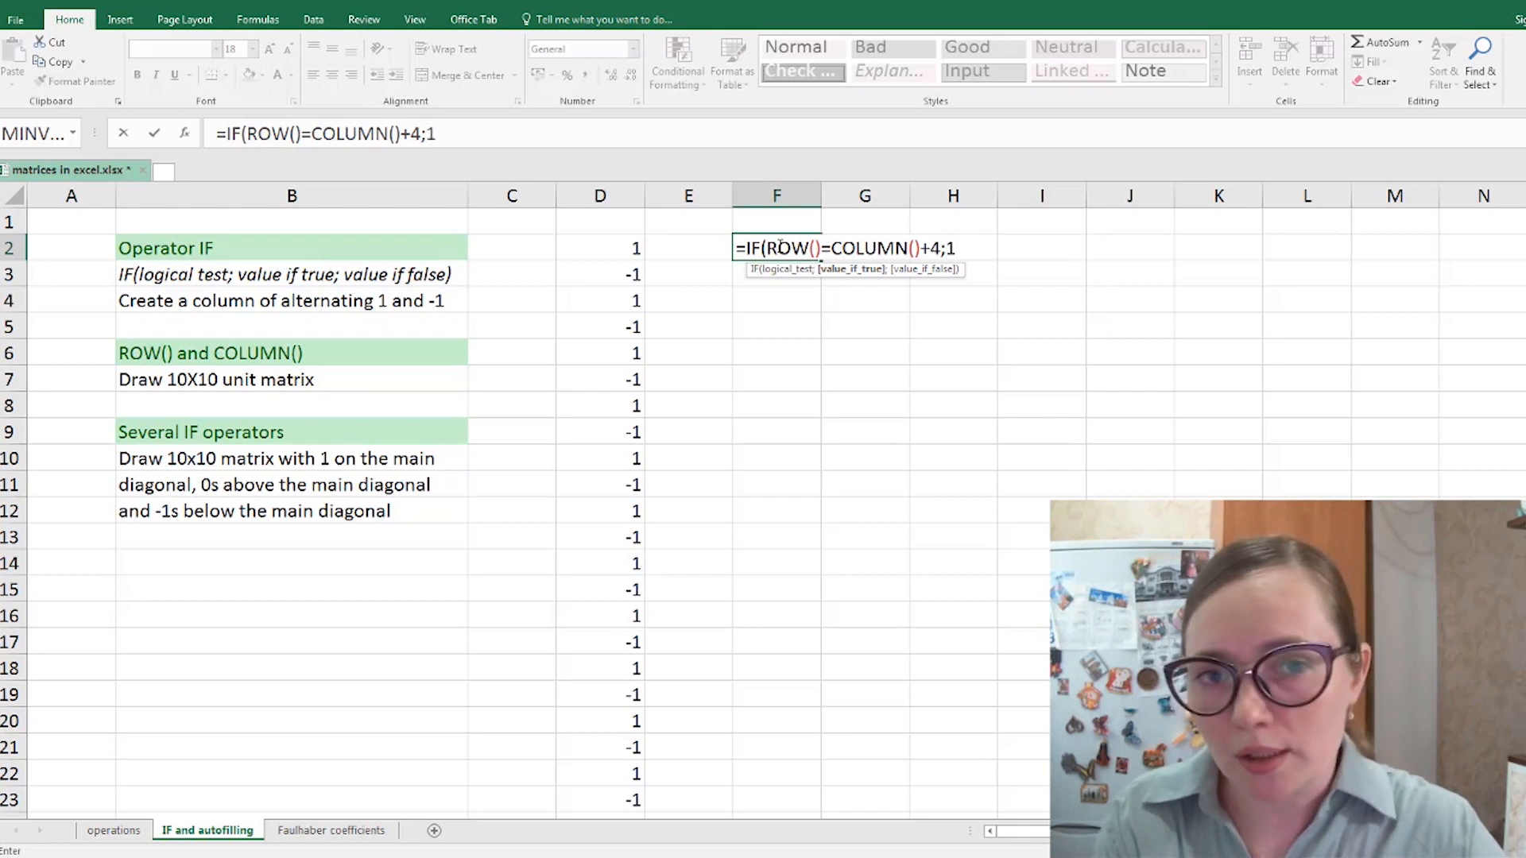
type(";0)")
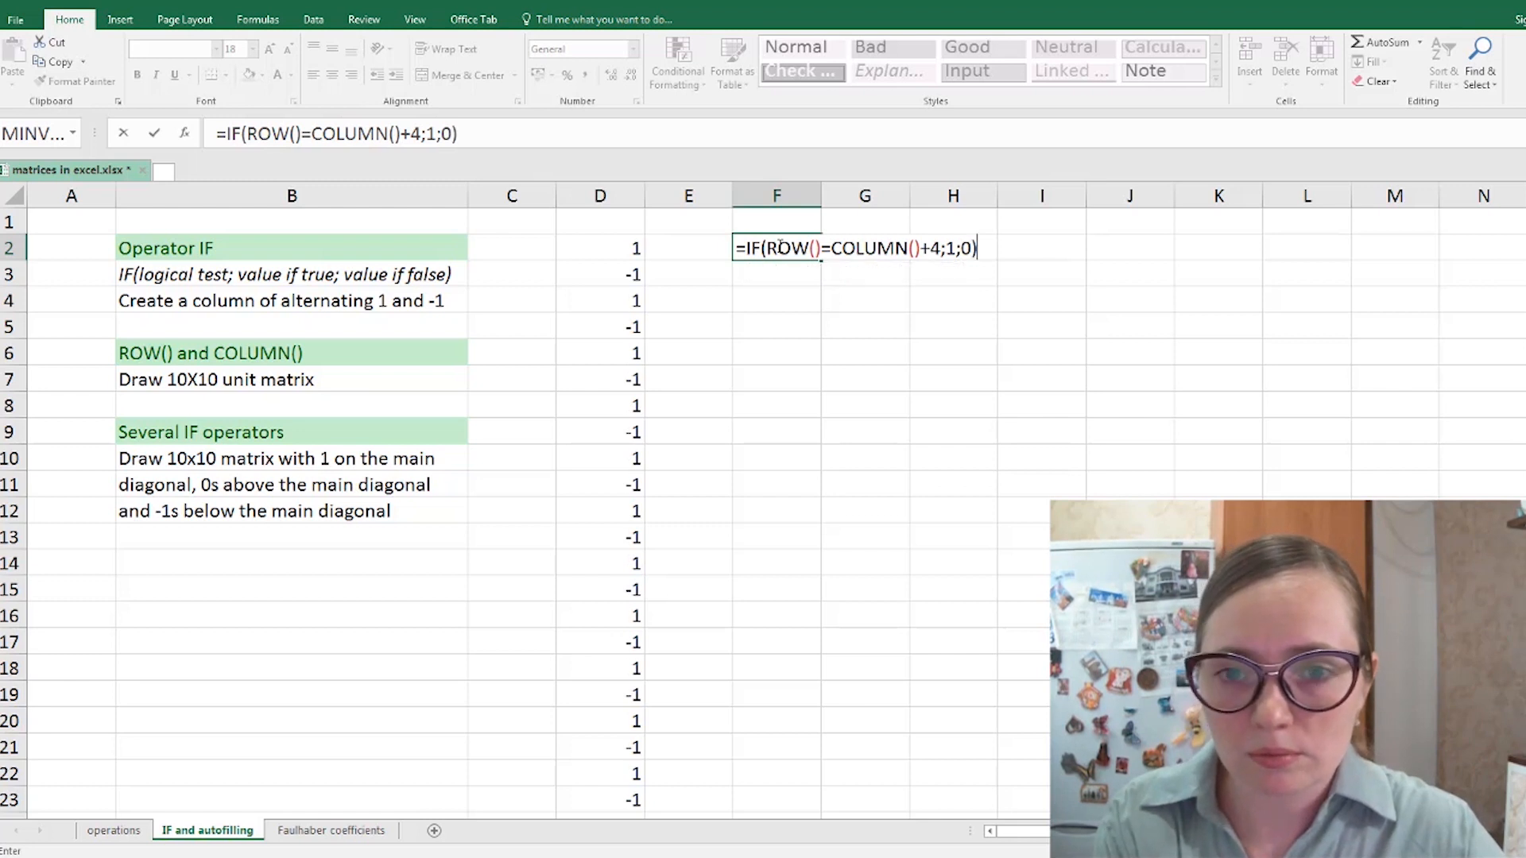
key("Return")
- Change the offset in the F2 formula to -4 so it reads =IF(ROW()=COLUMN()-4;1;0)
left_click(778, 246)
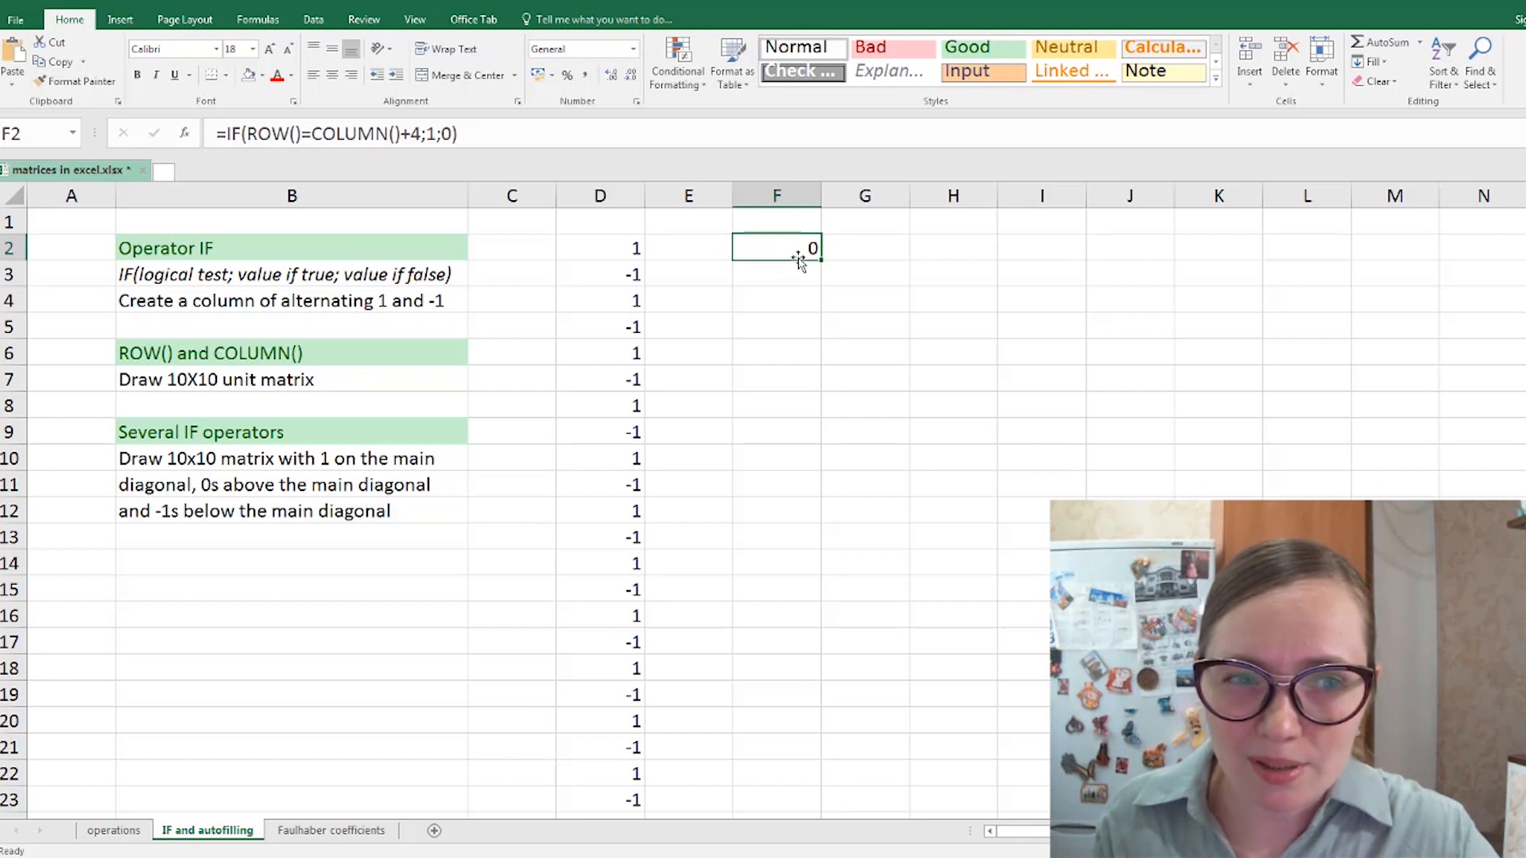
double_click(415, 135)
key("Left")
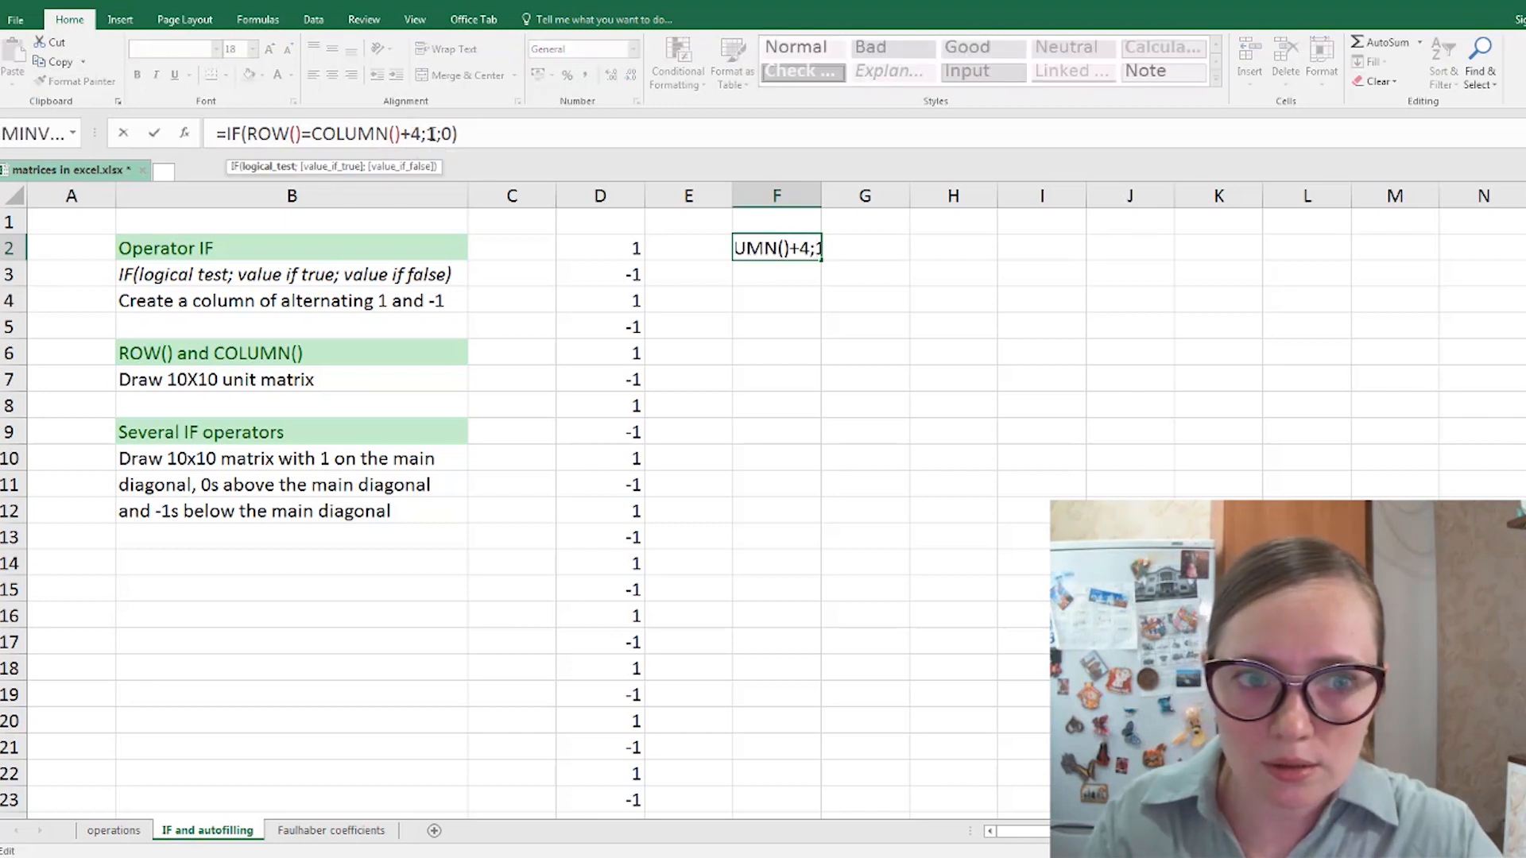
key("BackSpace")
type("-")
key("Return")
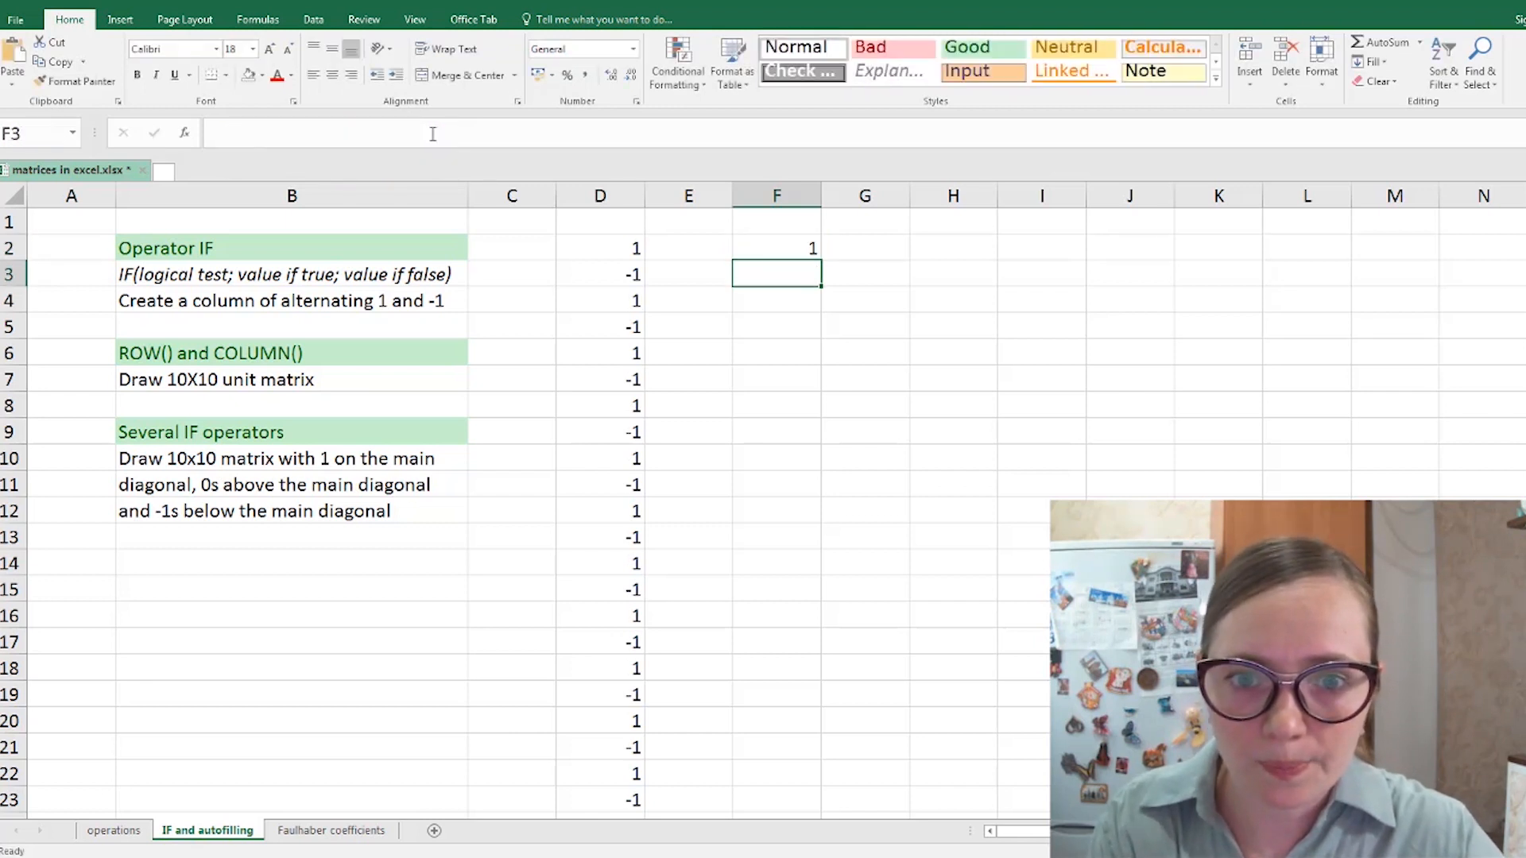
- Try to autofill the F2 formula across row 2 to J2, and clear the copies in G2:J2
left_click(790, 251)
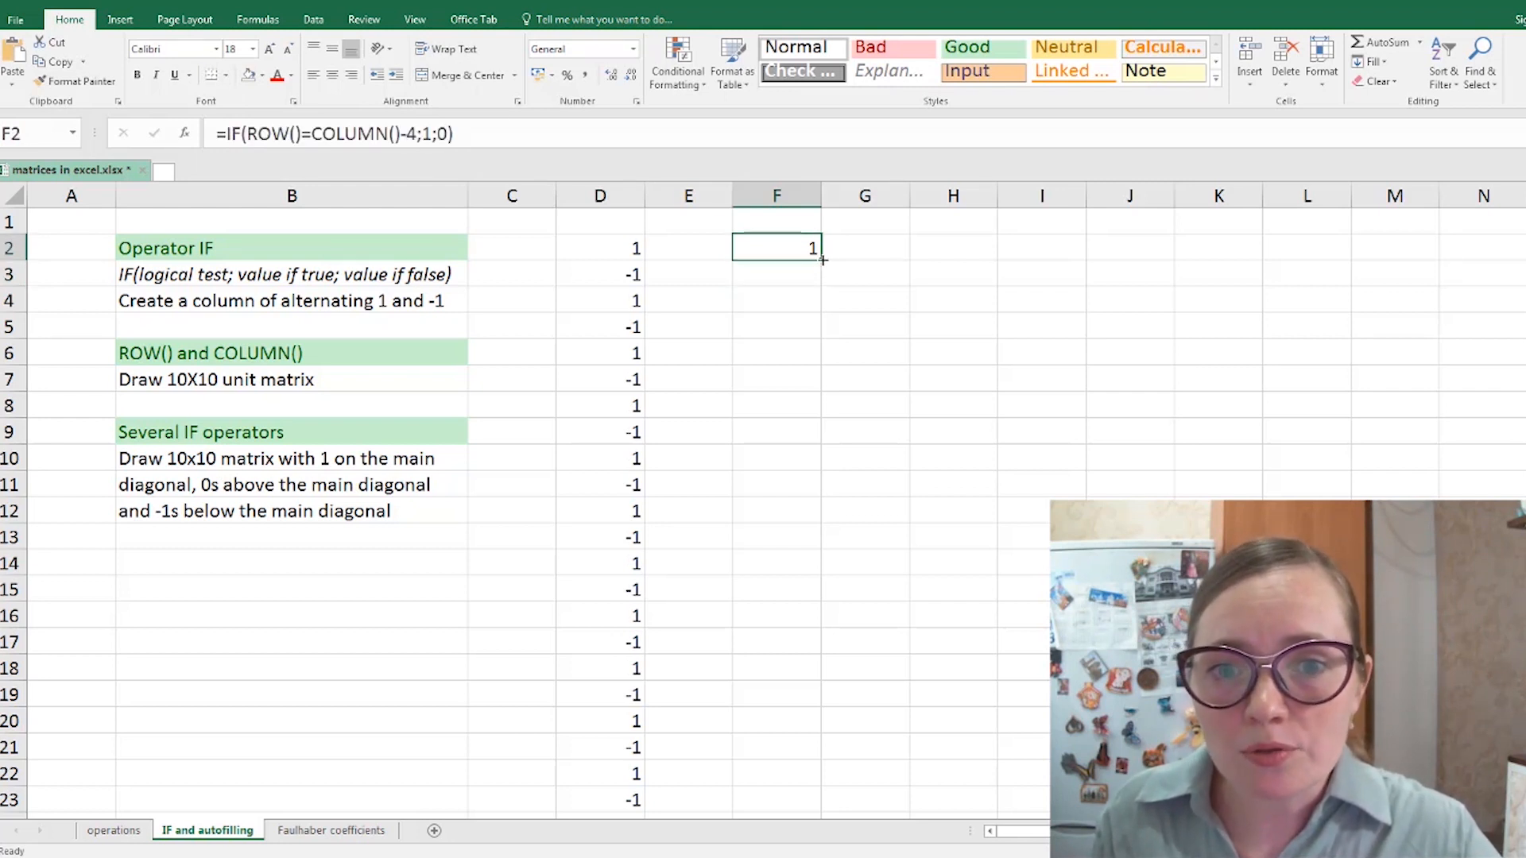
left_click_drag(823, 259, 1193, 283)
left_click_drag(1192, 283, 1386, 299)
left_click(791, 272)
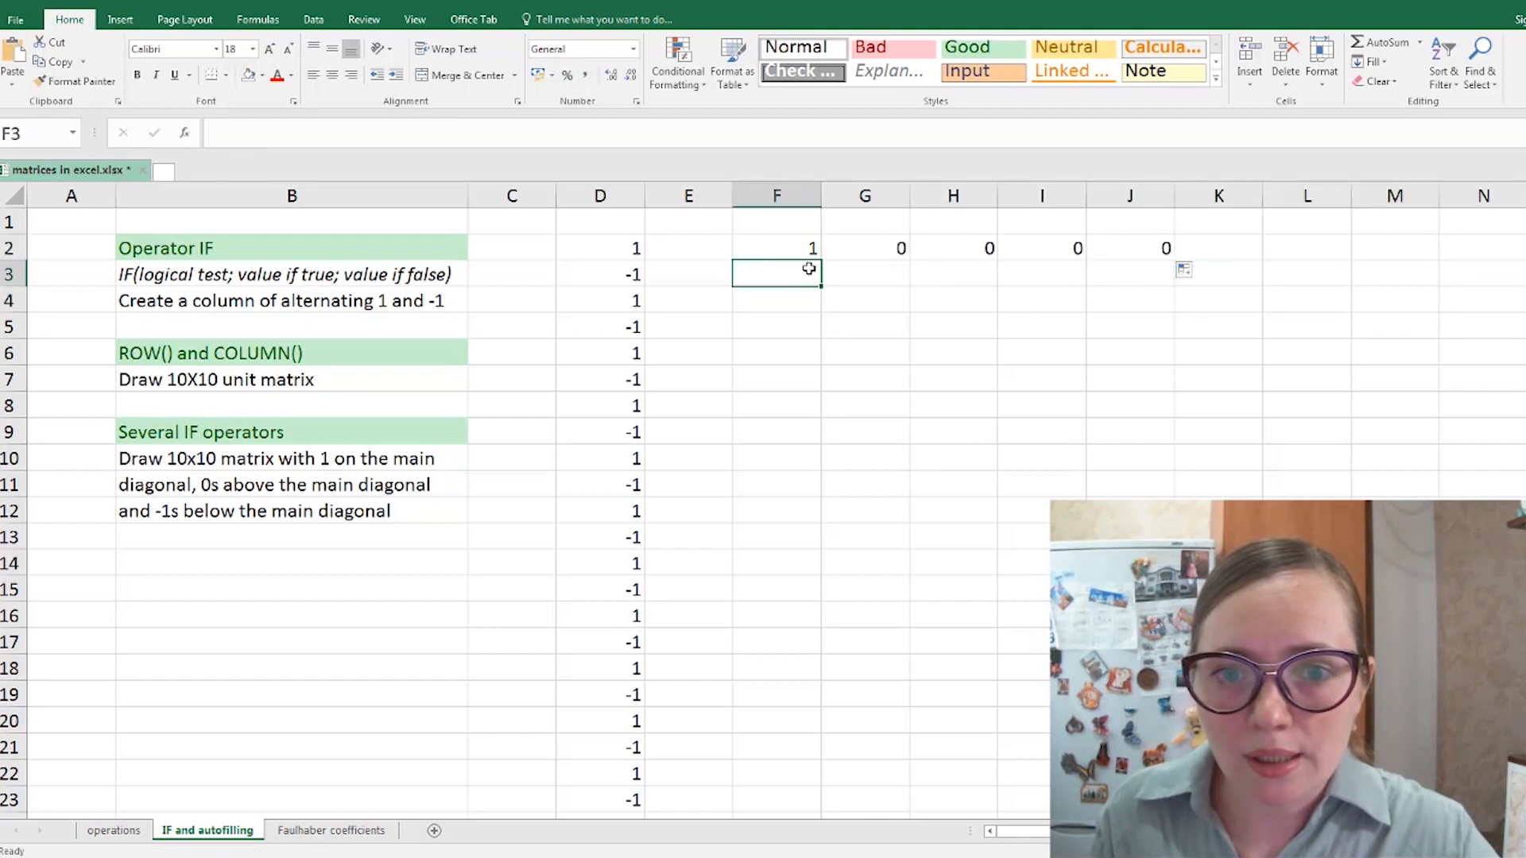
left_click(796, 244)
left_click_drag(836, 248, 1140, 249)
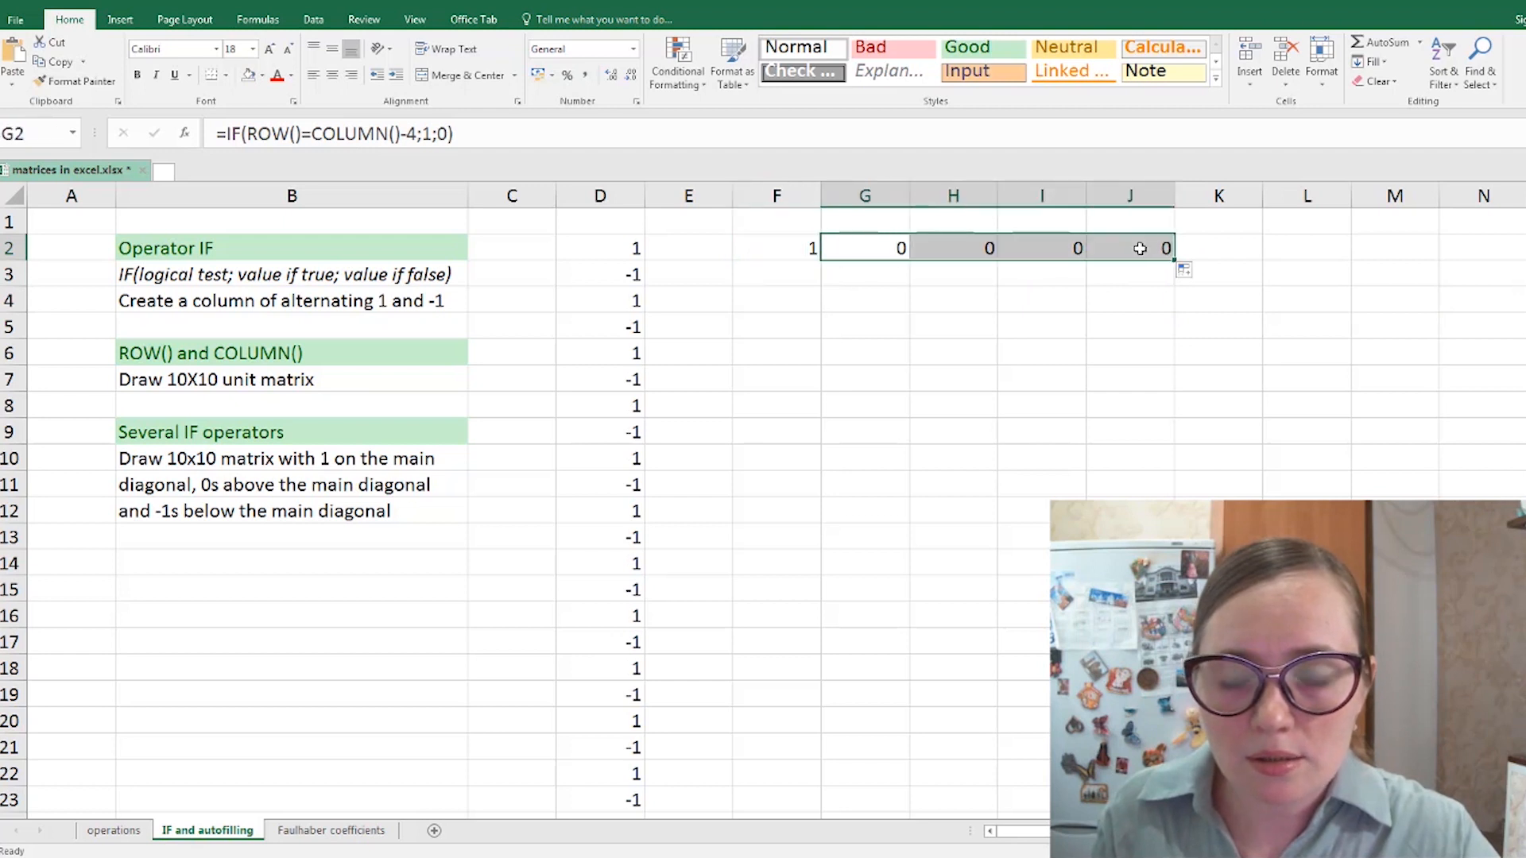
key("Delete")
- Autofill the F2 formula down to F11 and across to column O to build the 10x10 unit matrix
left_click(807, 246)
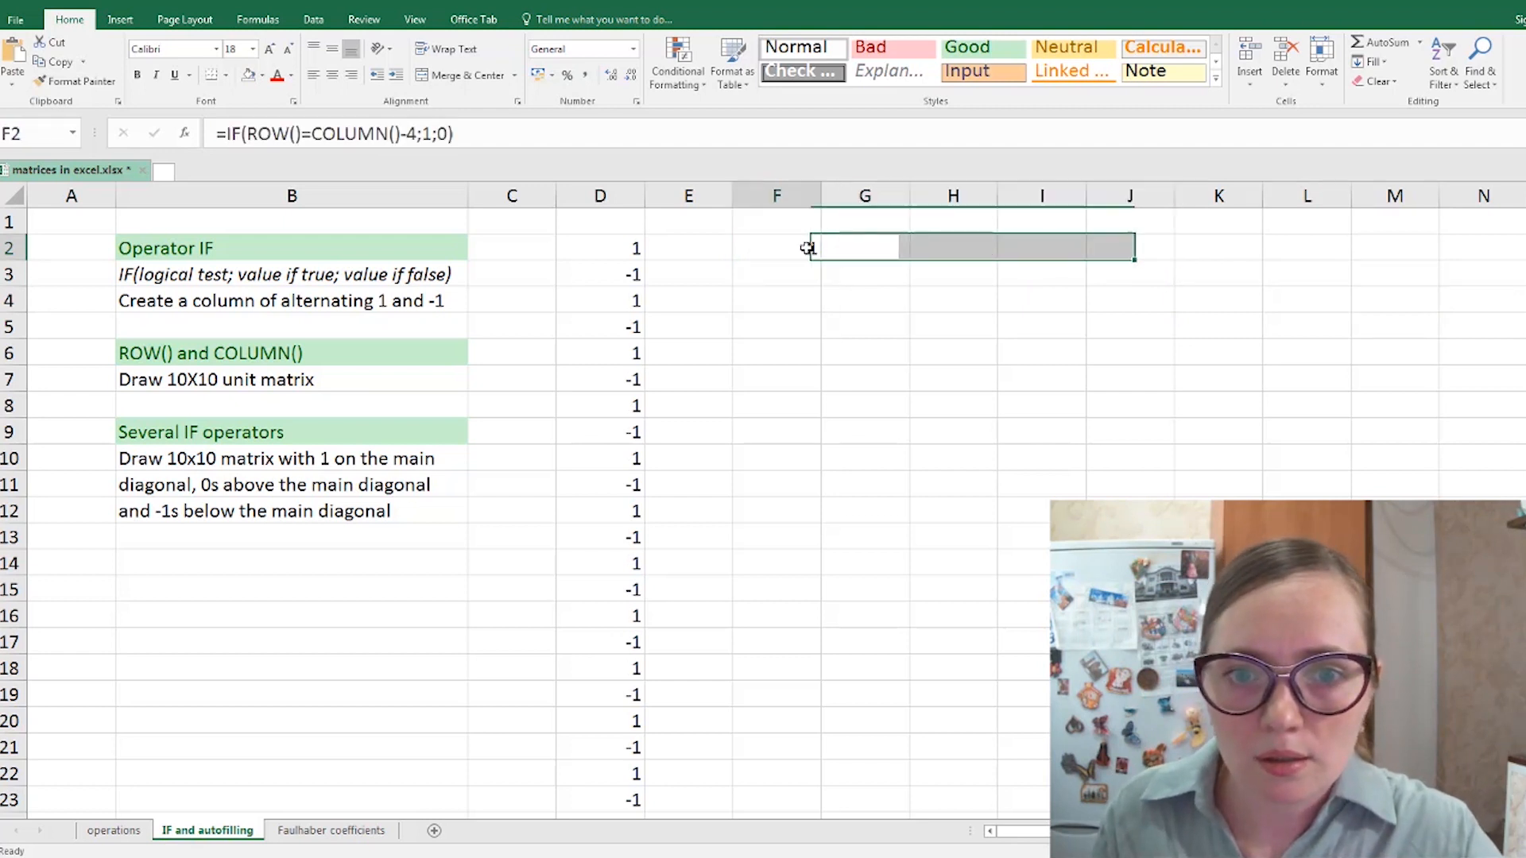
left_click_drag(822, 259, 825, 501)
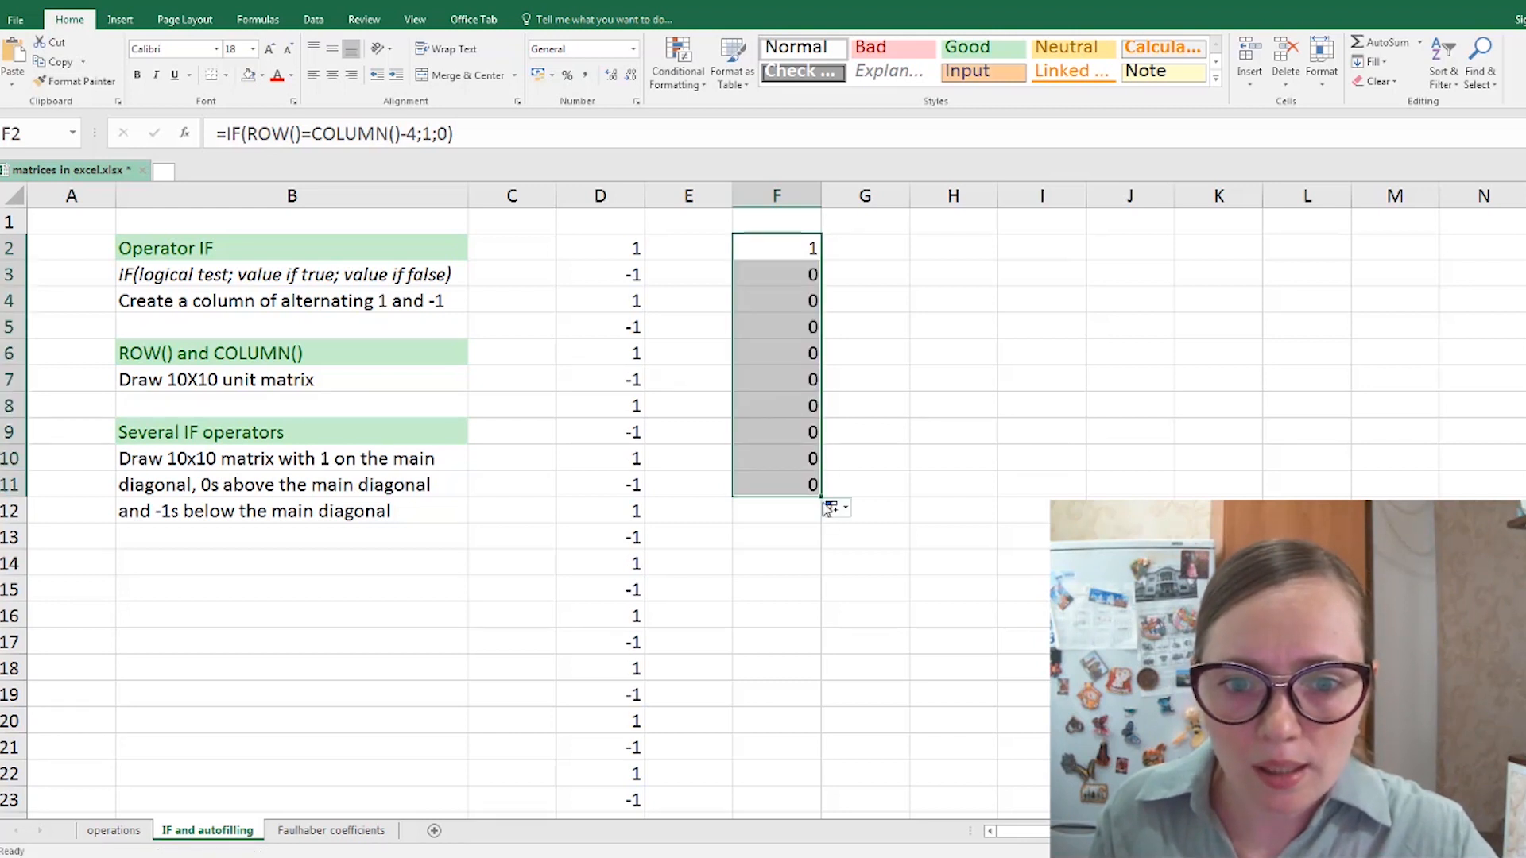
left_click_drag(823, 498, 1522, 487)
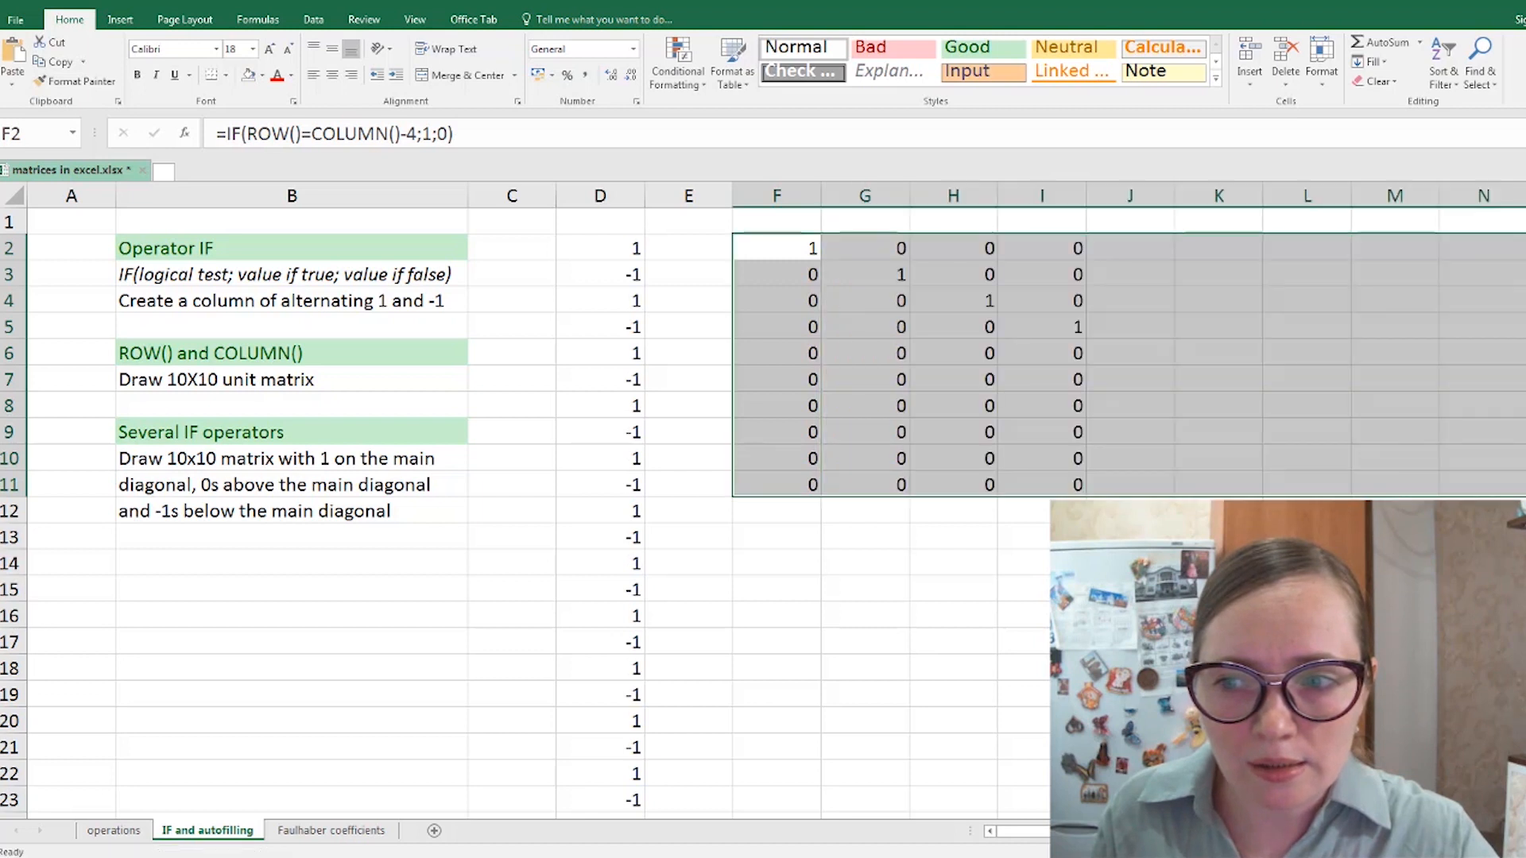
- Autofit the widths of columns F through O to the matrix's single-digit contents
double_click(822, 196)
double_click(843, 196)
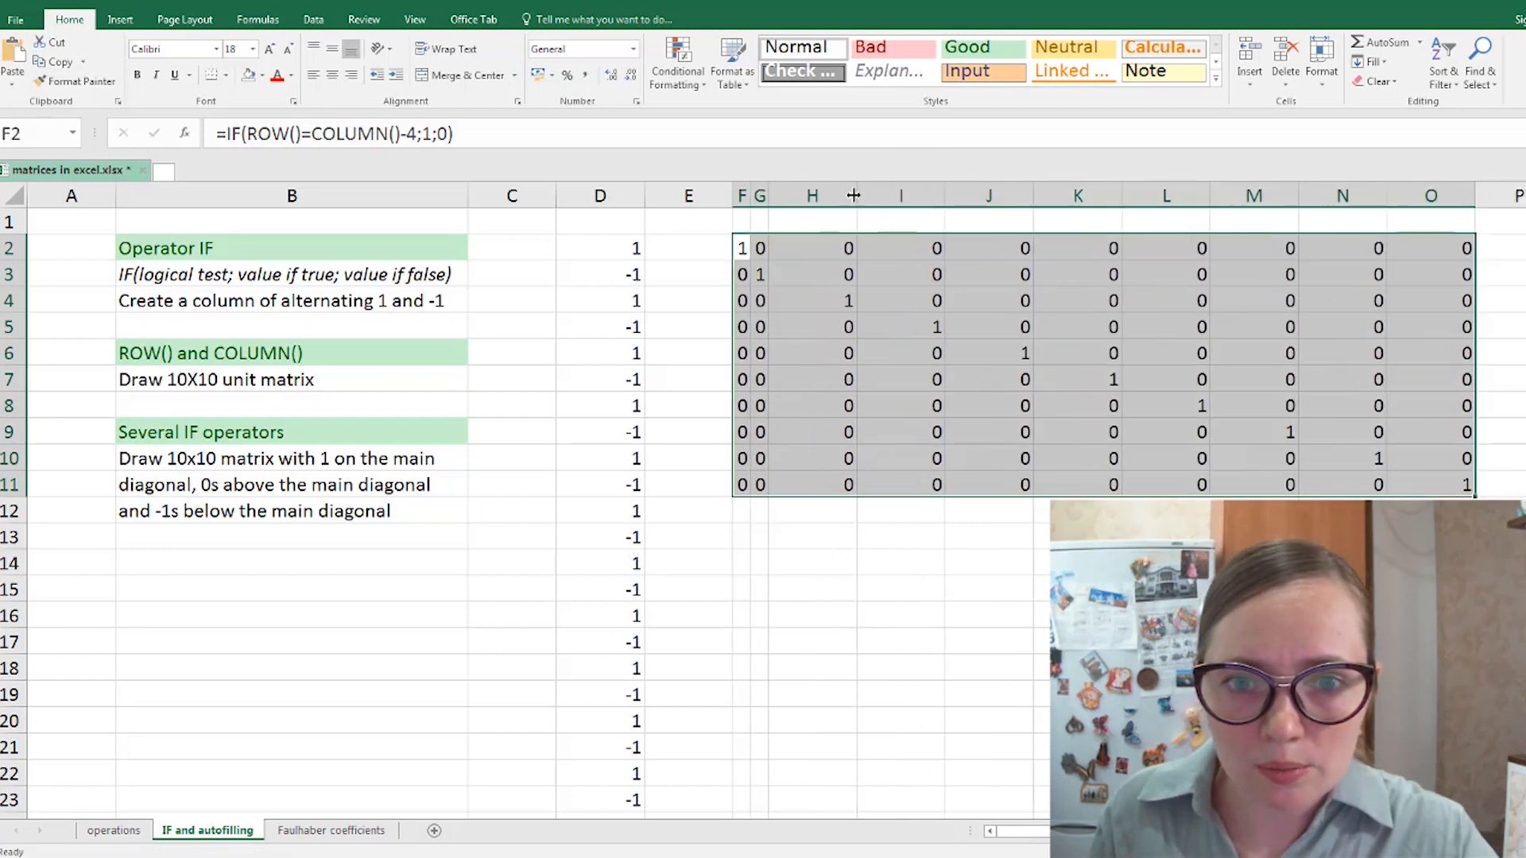
double_click(857, 196)
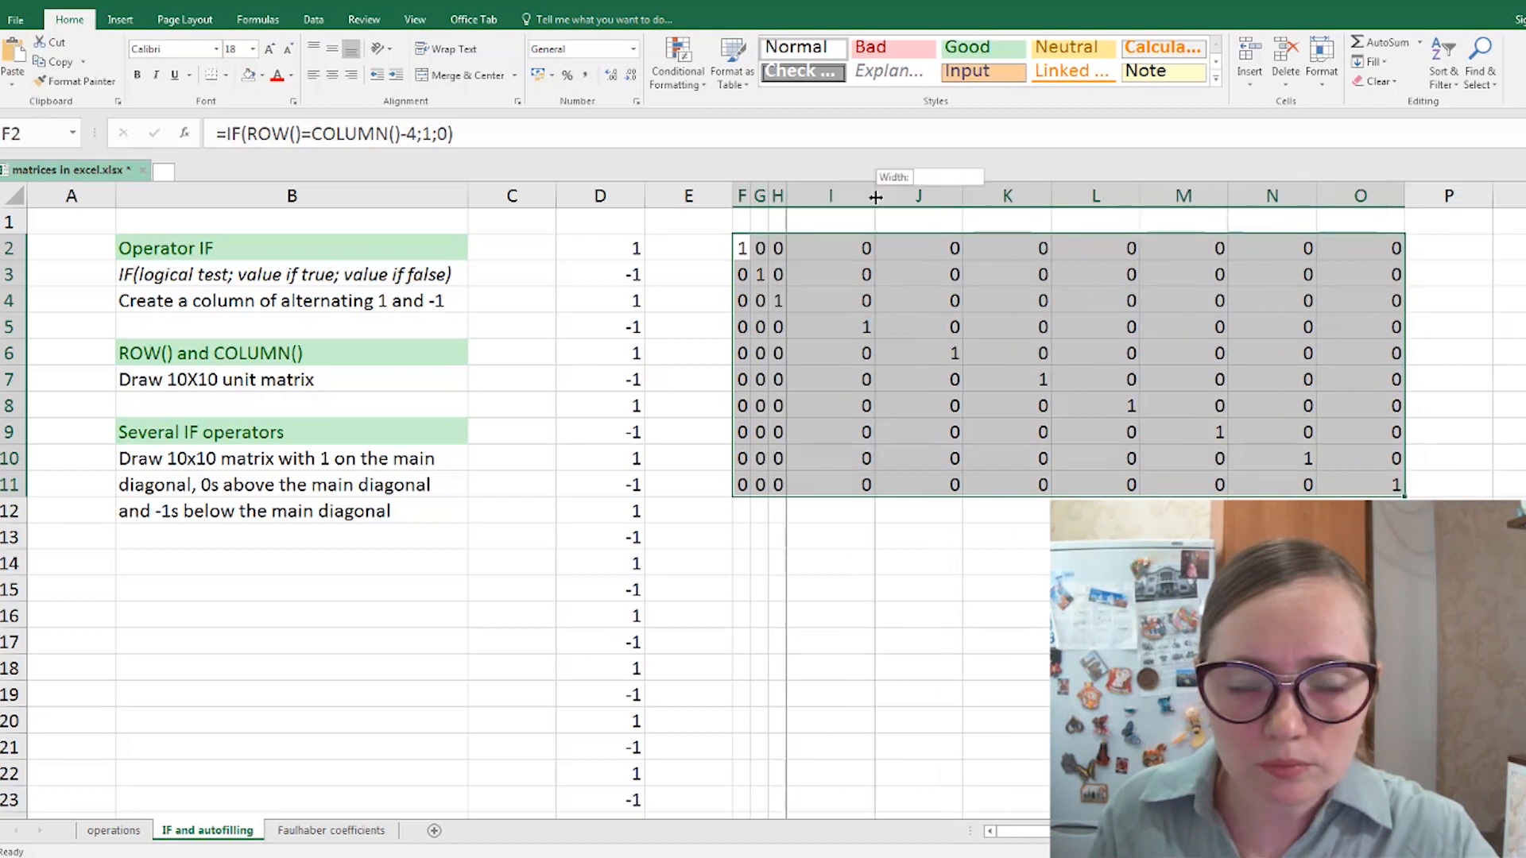
double_click(876, 196)
double_click(893, 196)
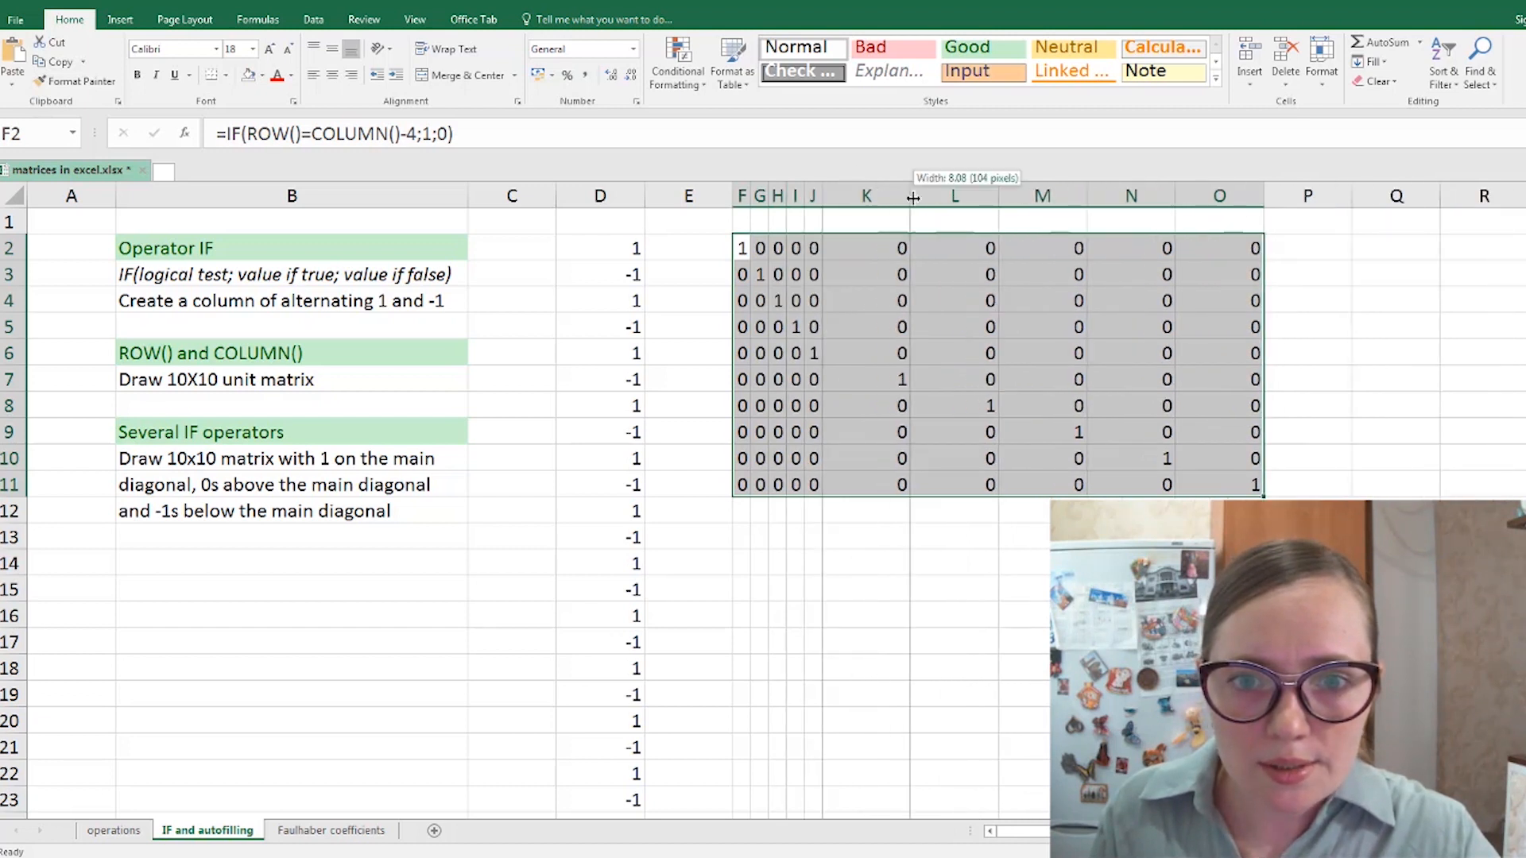
double_click(914, 196)
double_click(930, 196)
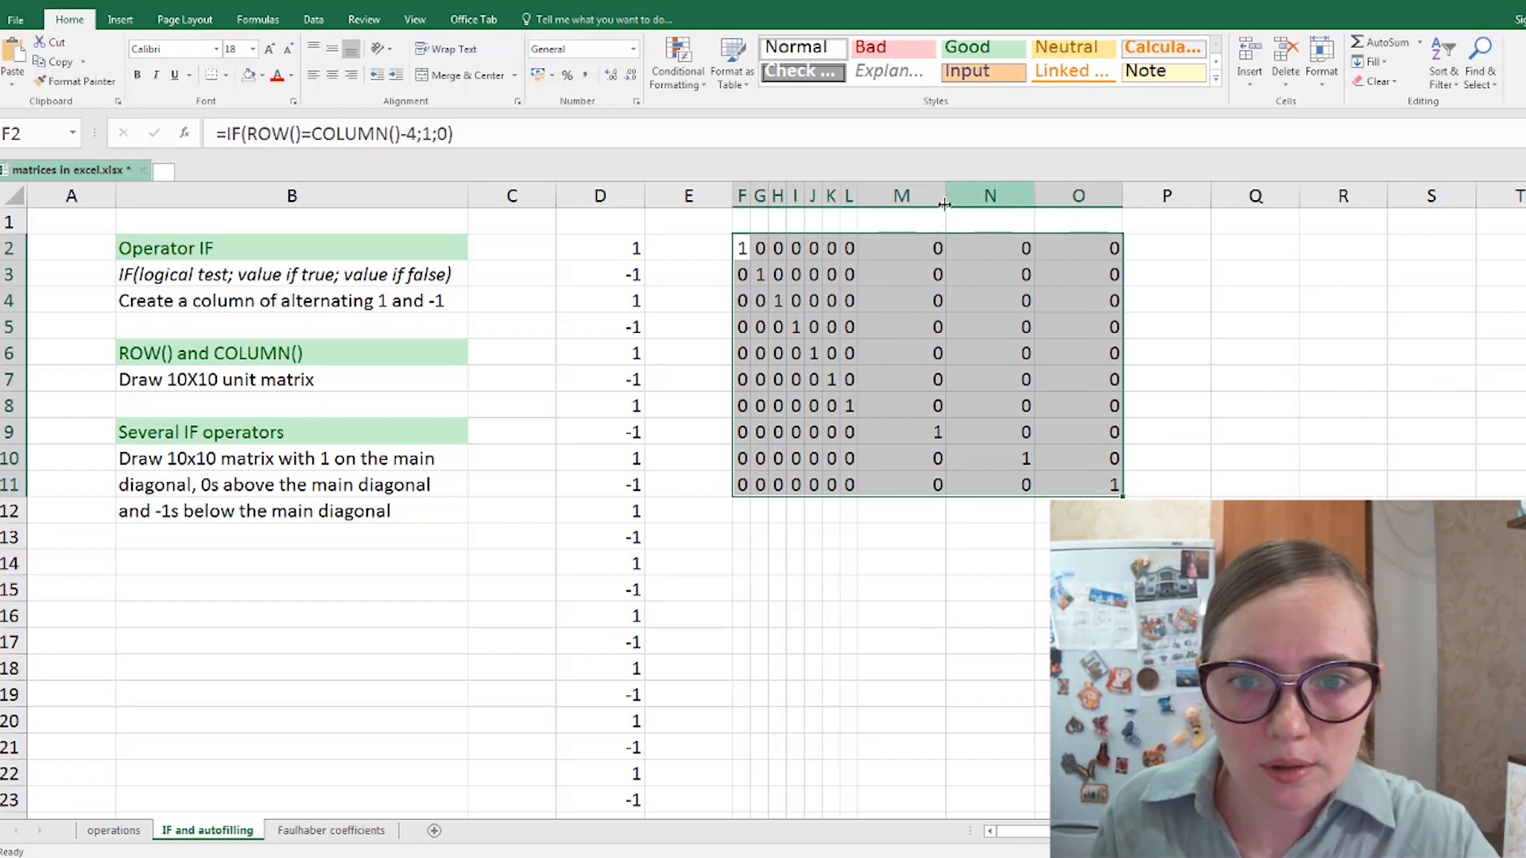
double_click(946, 196)
double_click(964, 196)
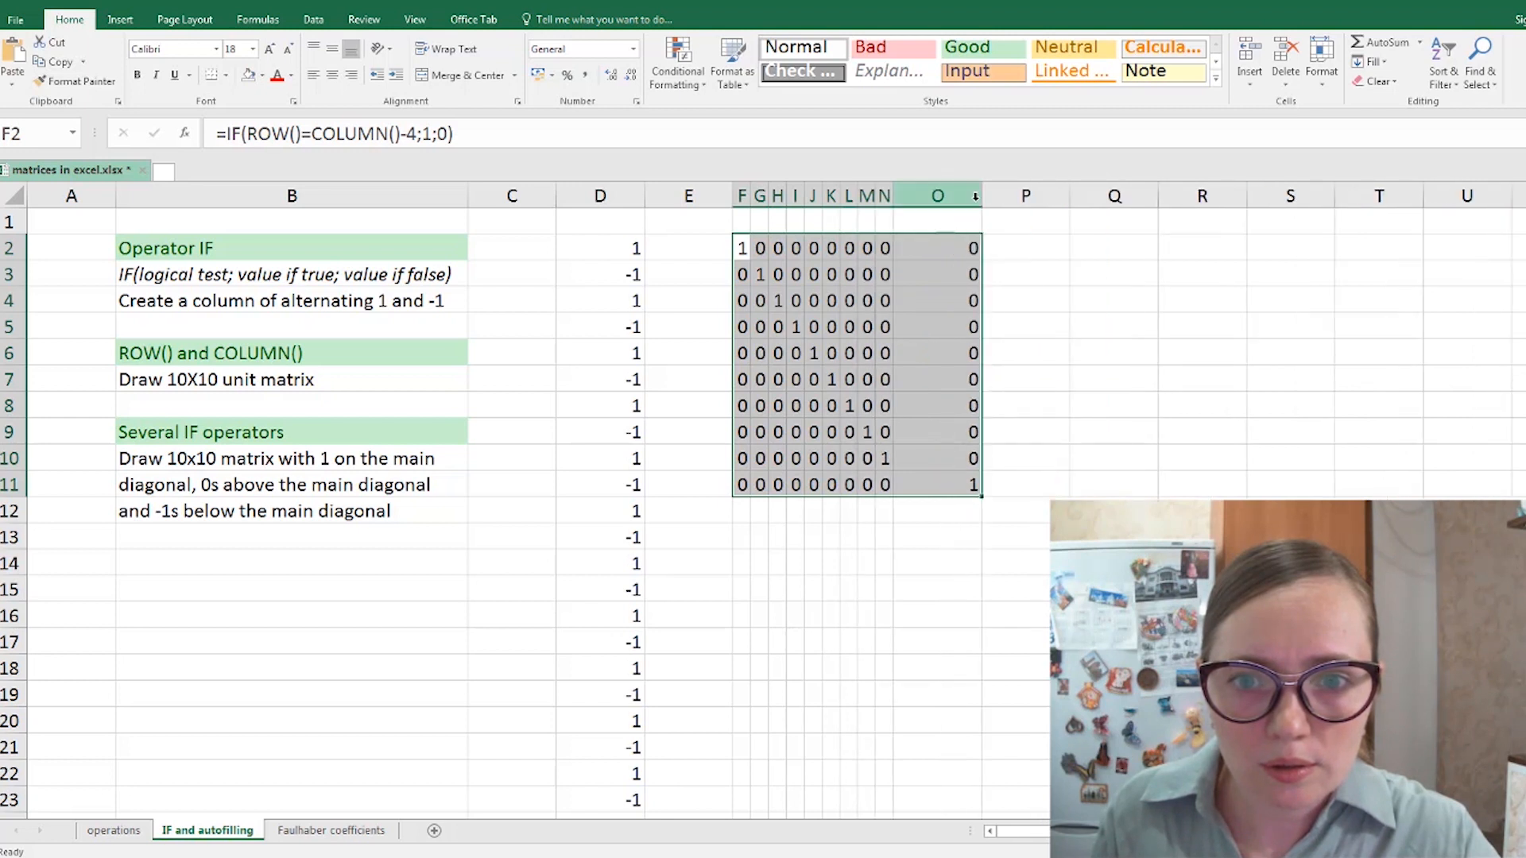
double_click(983, 196)
left_click(942, 465)
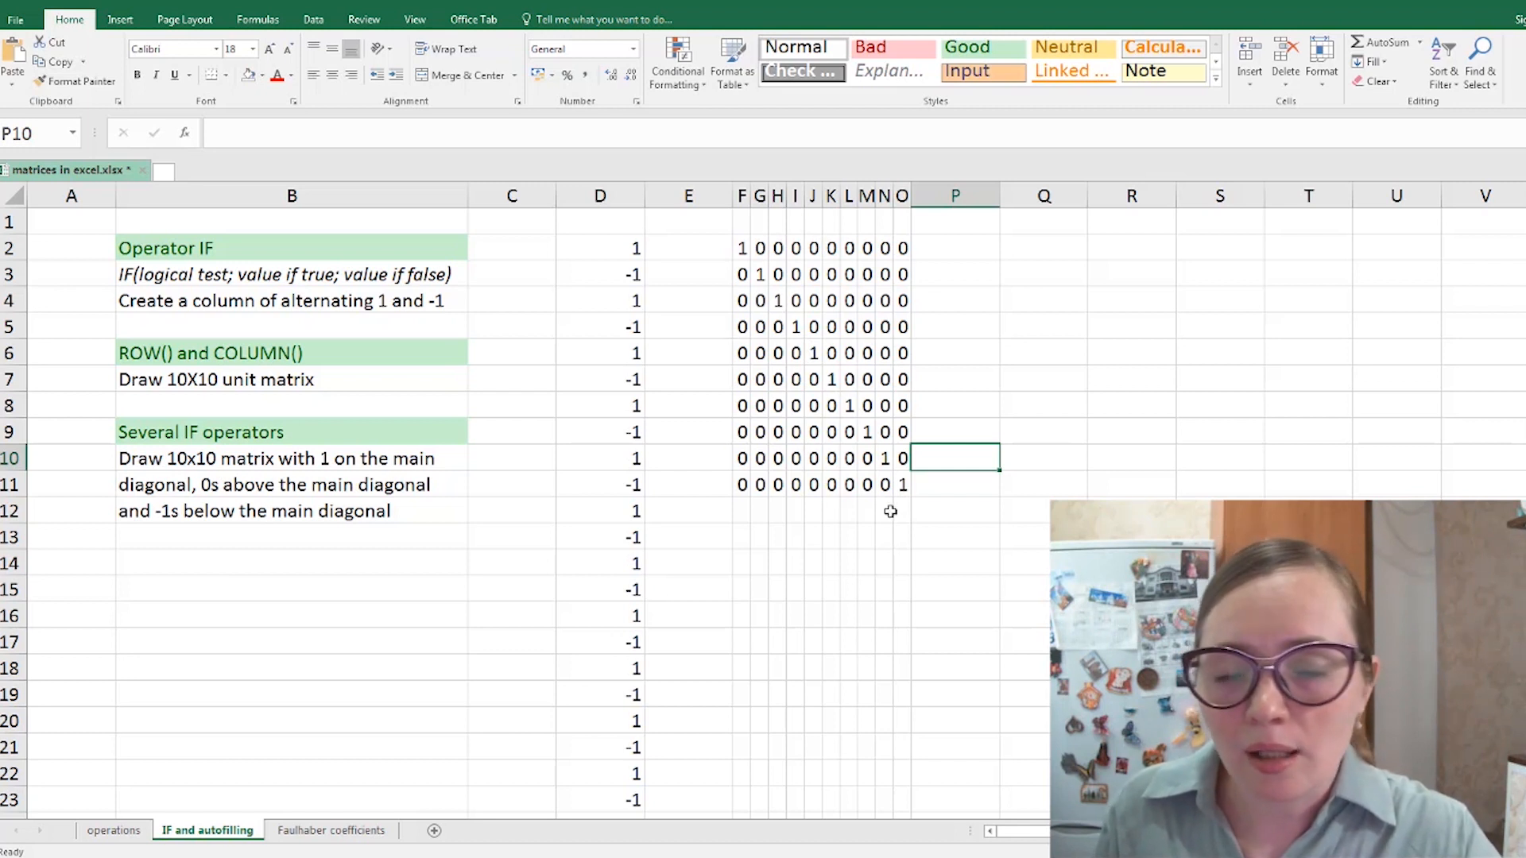
- Begin an IF formula in F13 with the test ROW()=COLUMN()+7 and 1 as the value if true
left_click(739, 250)
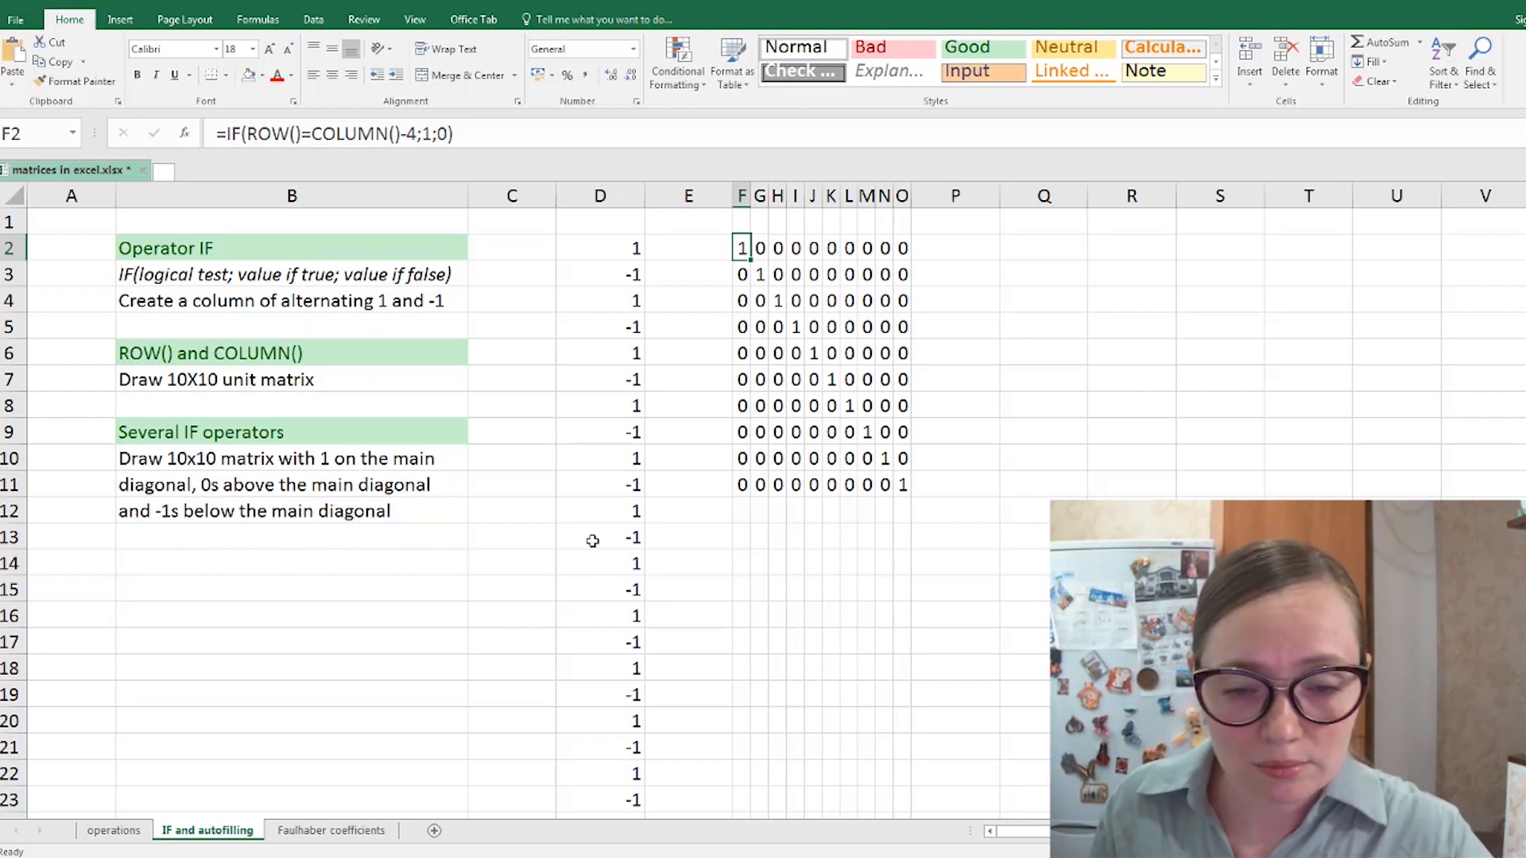
left_click(745, 540)
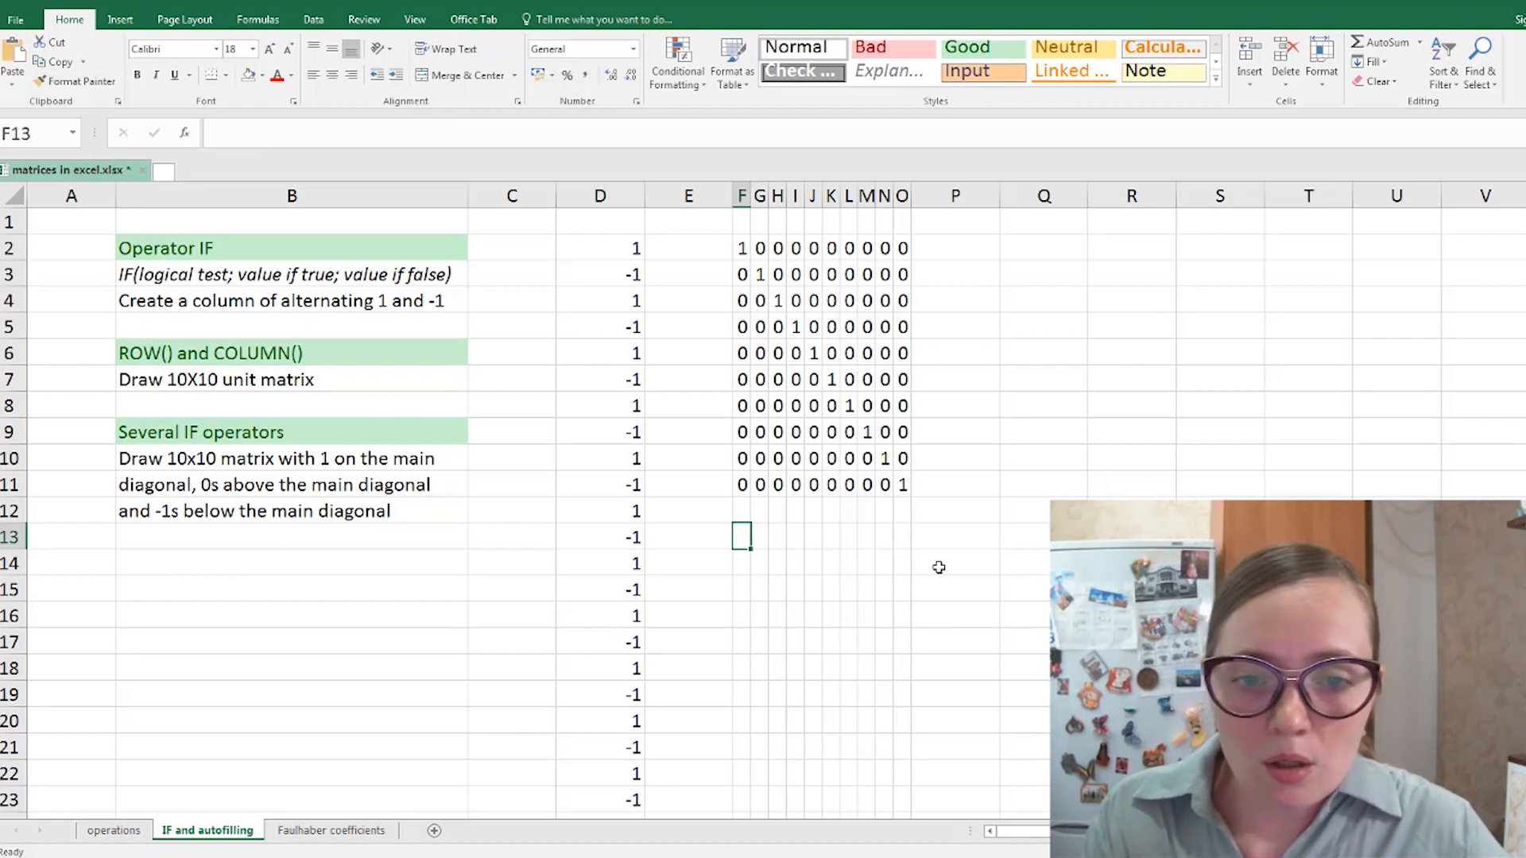
type("=")
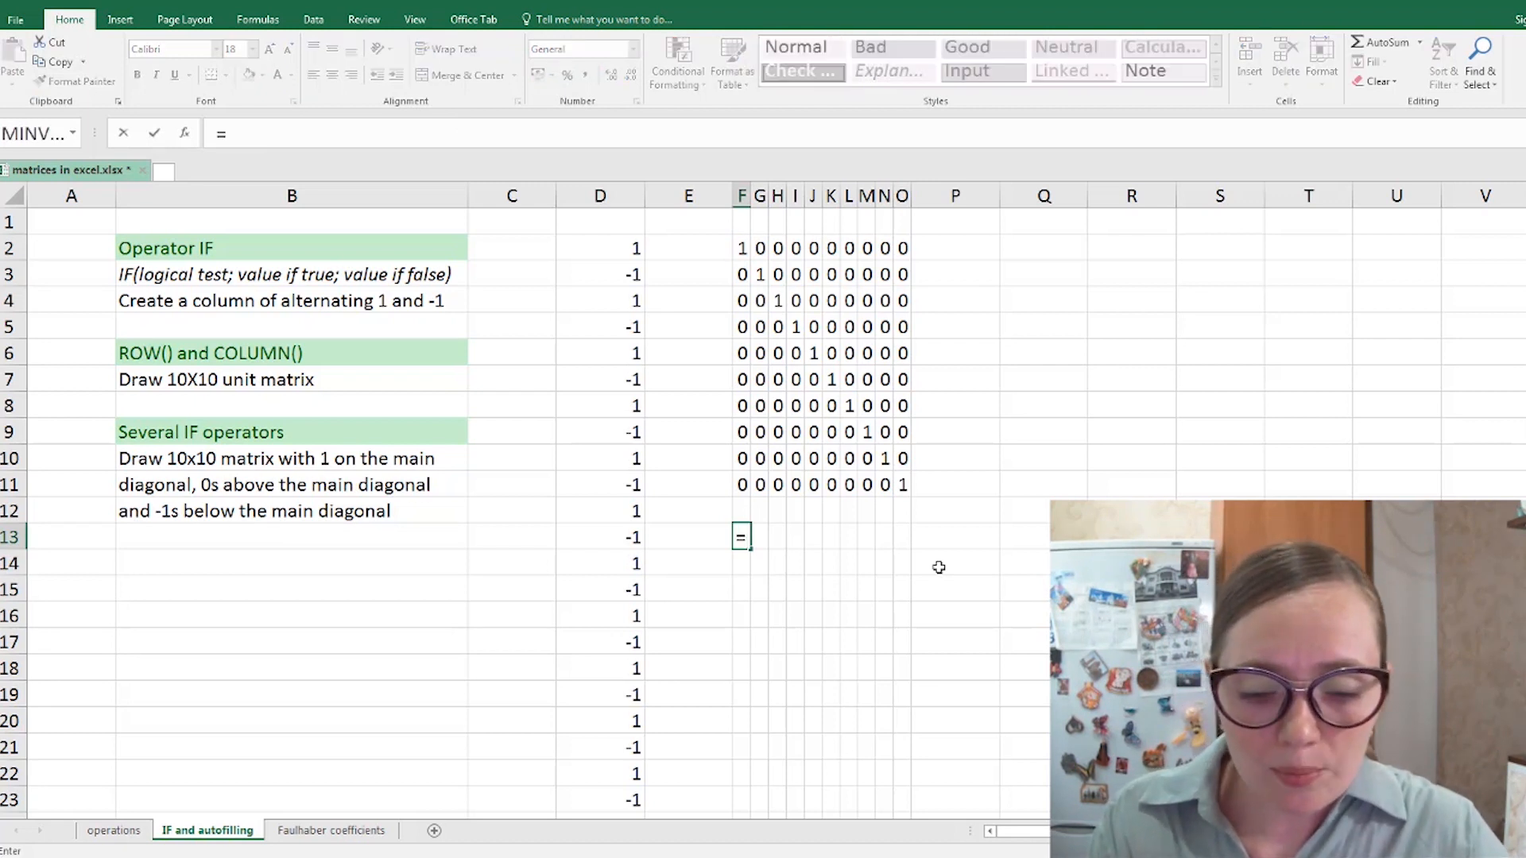
type("IF(")
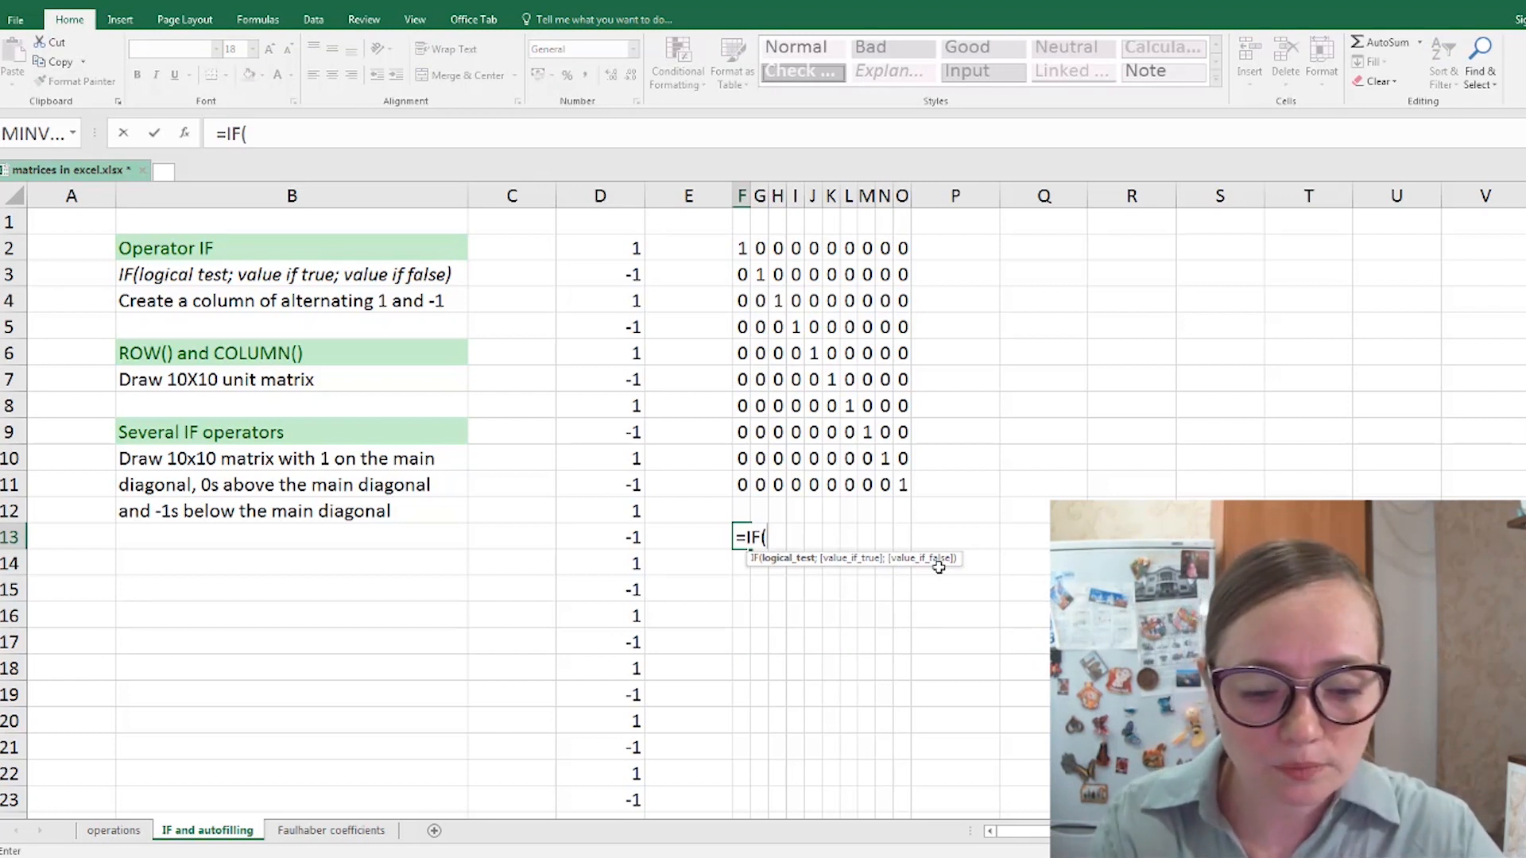
type("ROW")
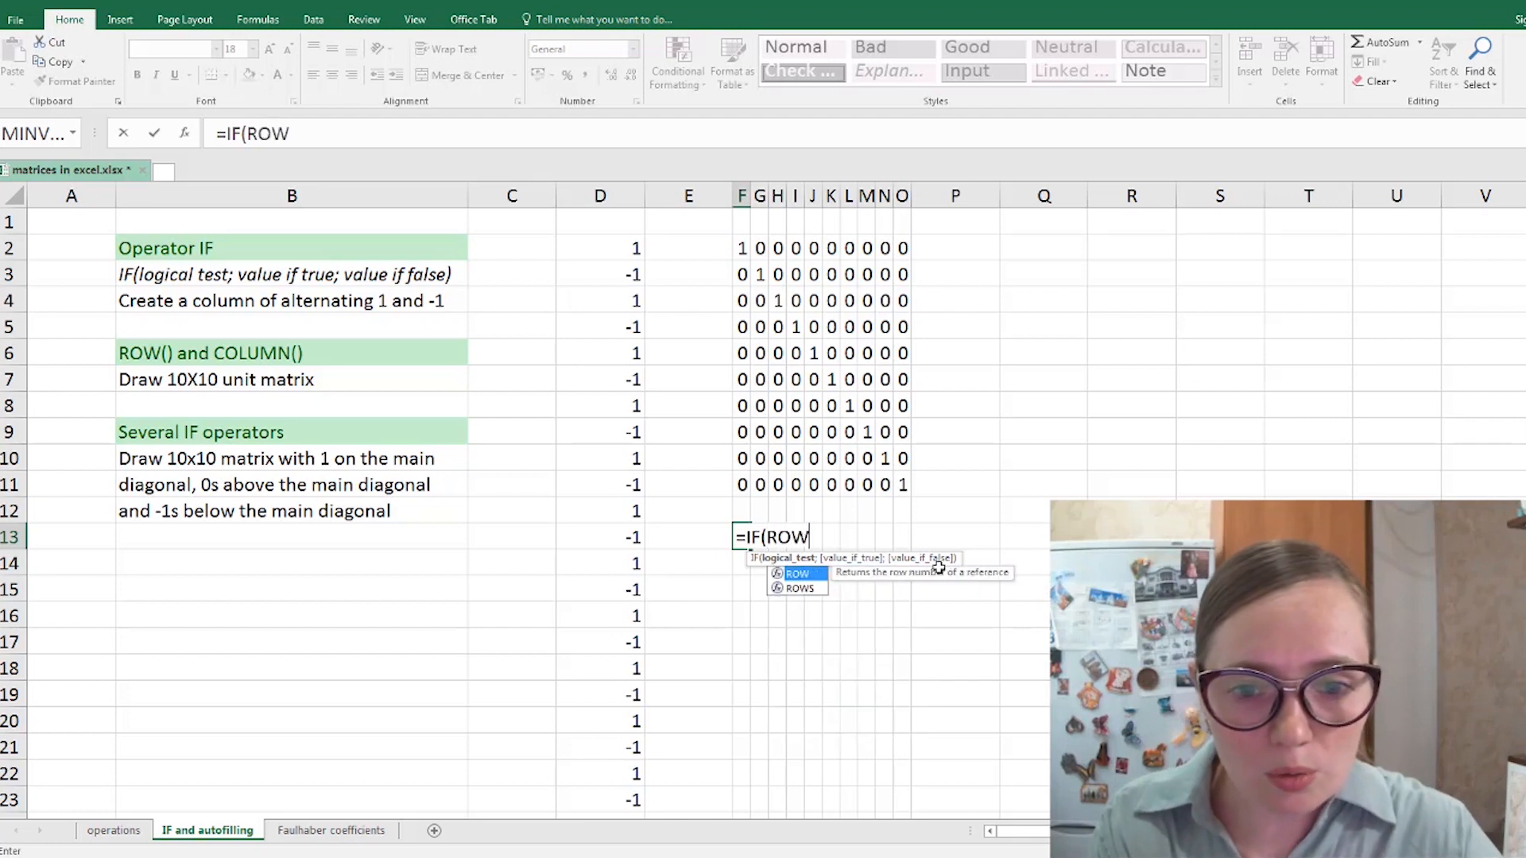
type("()")
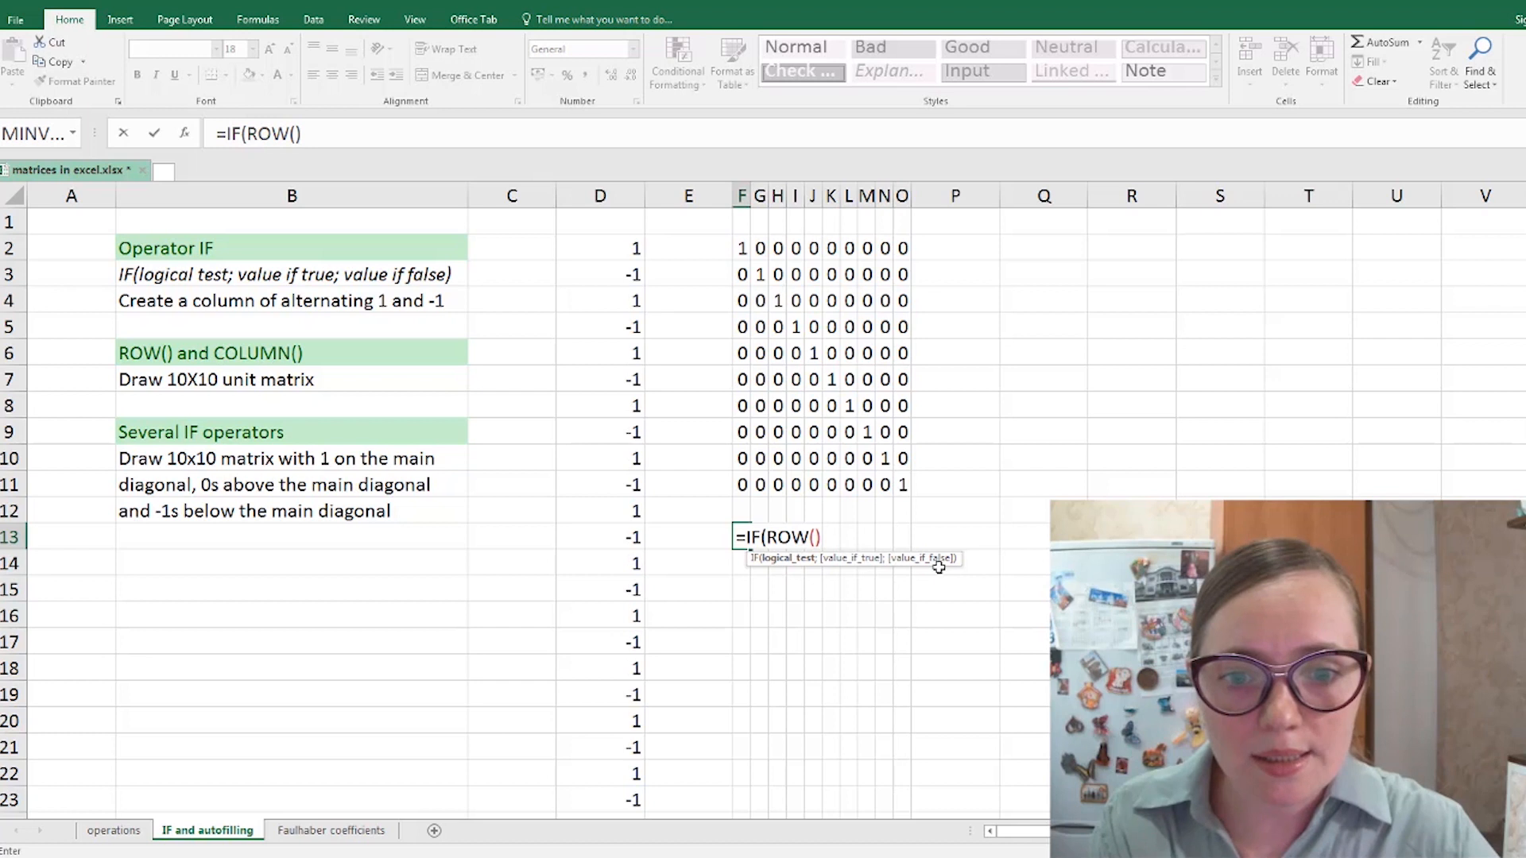
type("=")
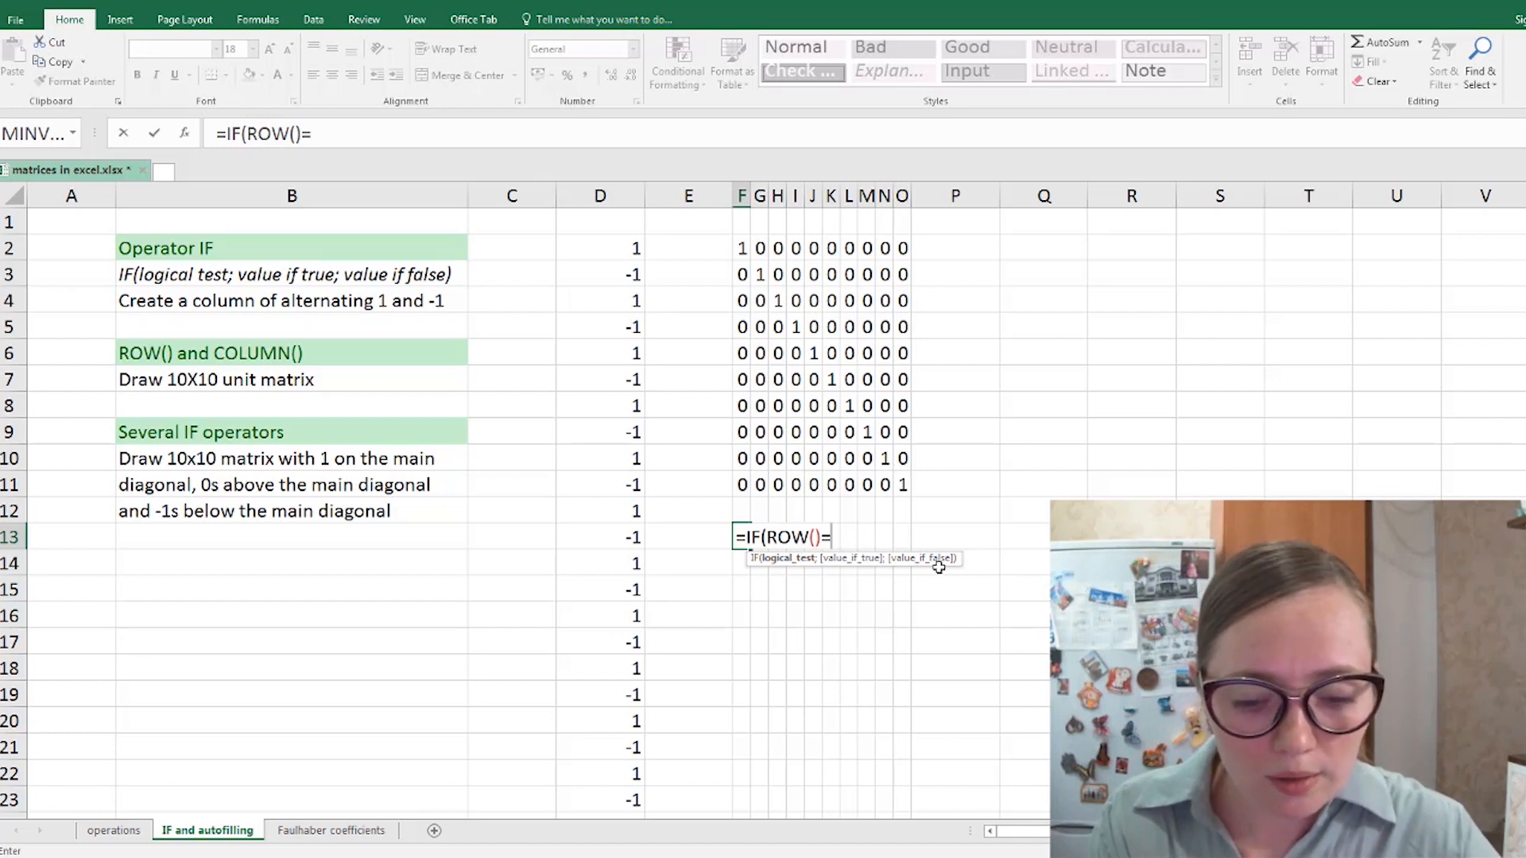
type("COL")
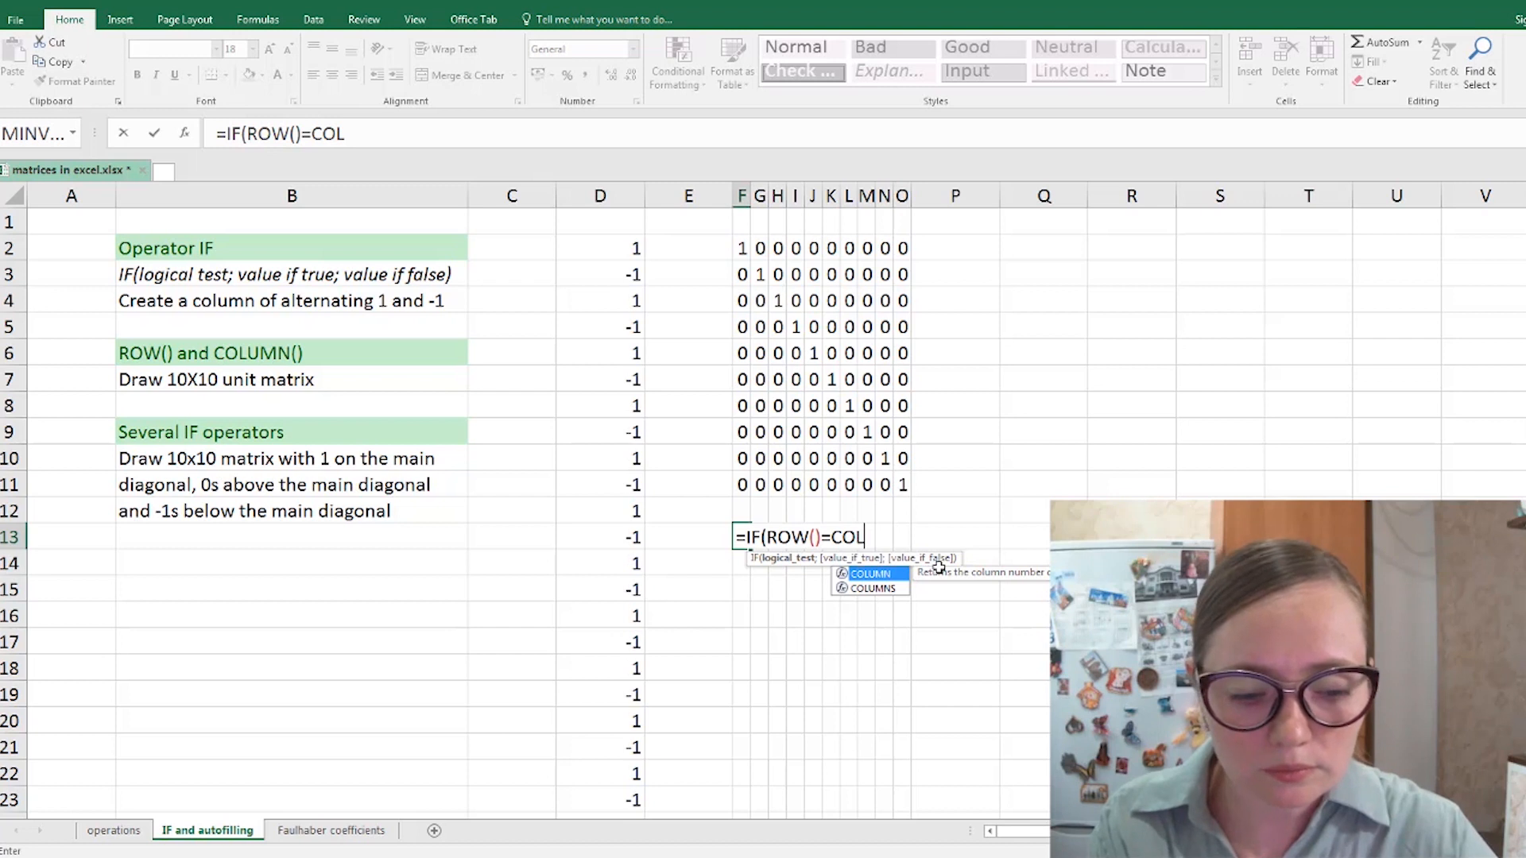
key("Tab")
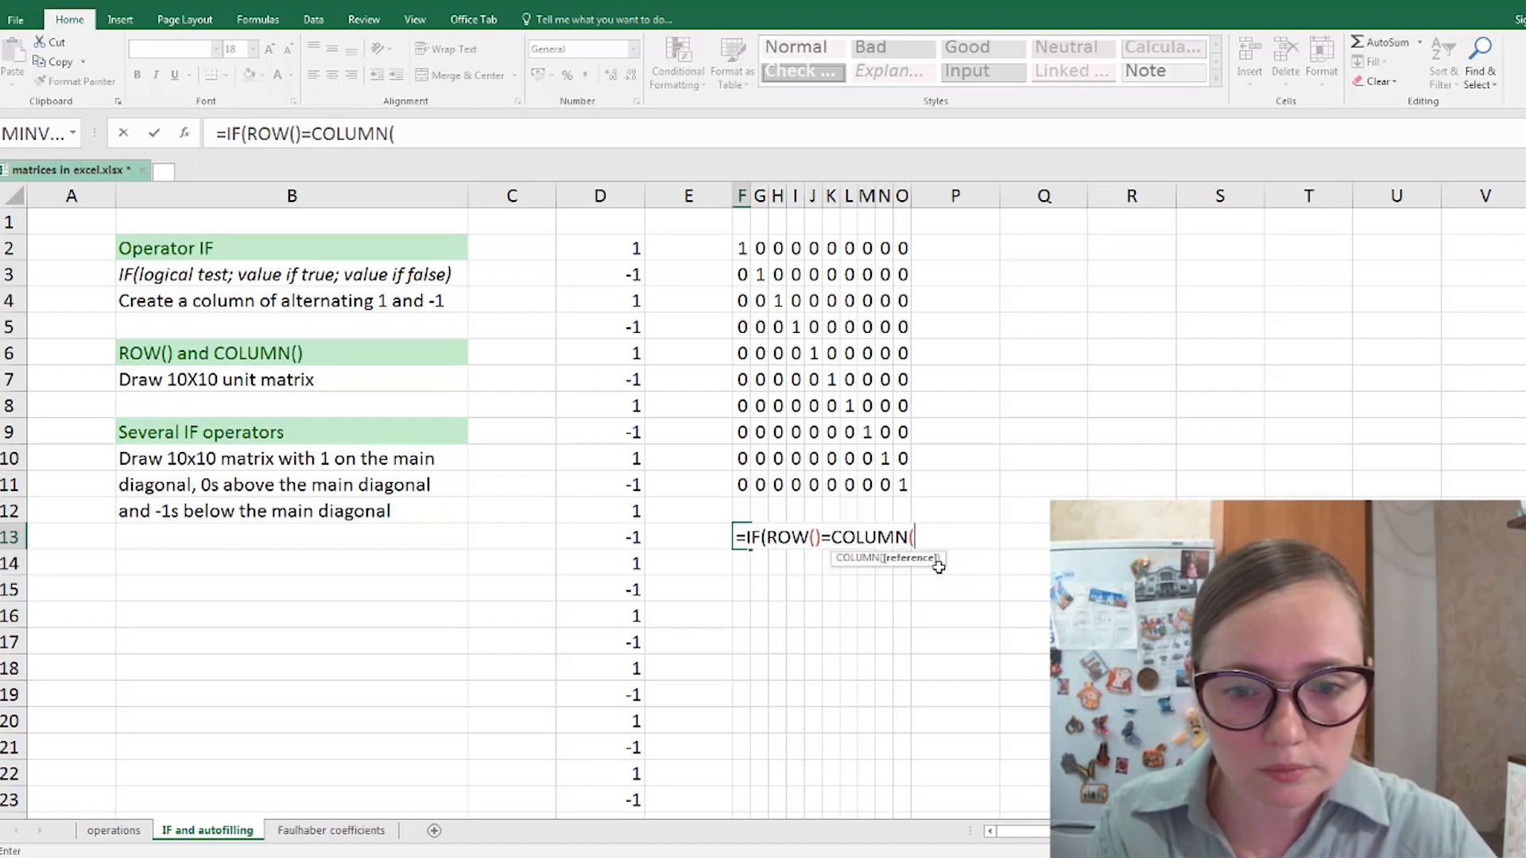
type(")+7")
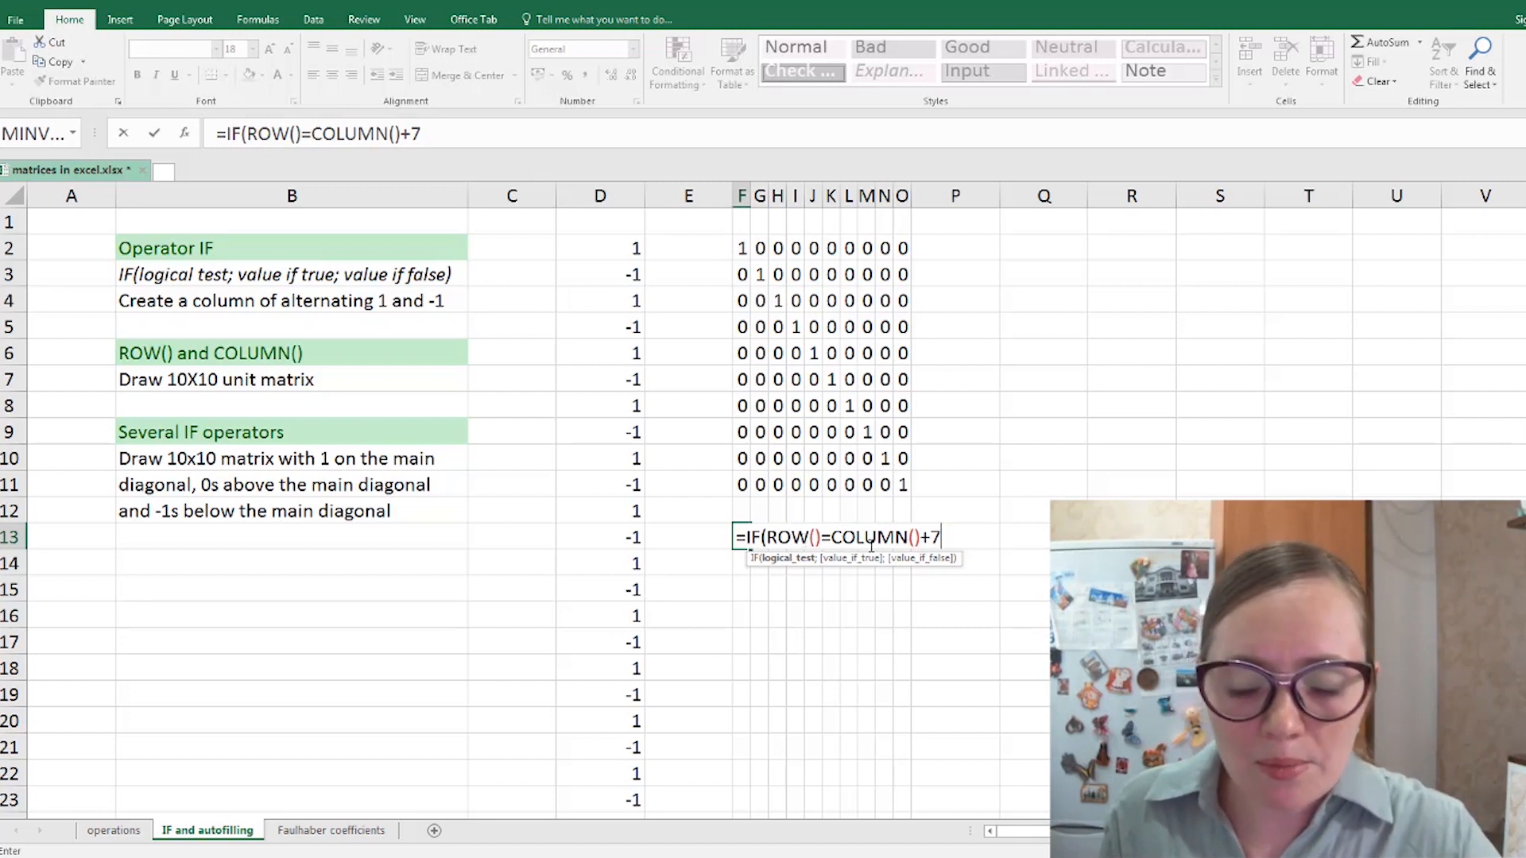
type(";")
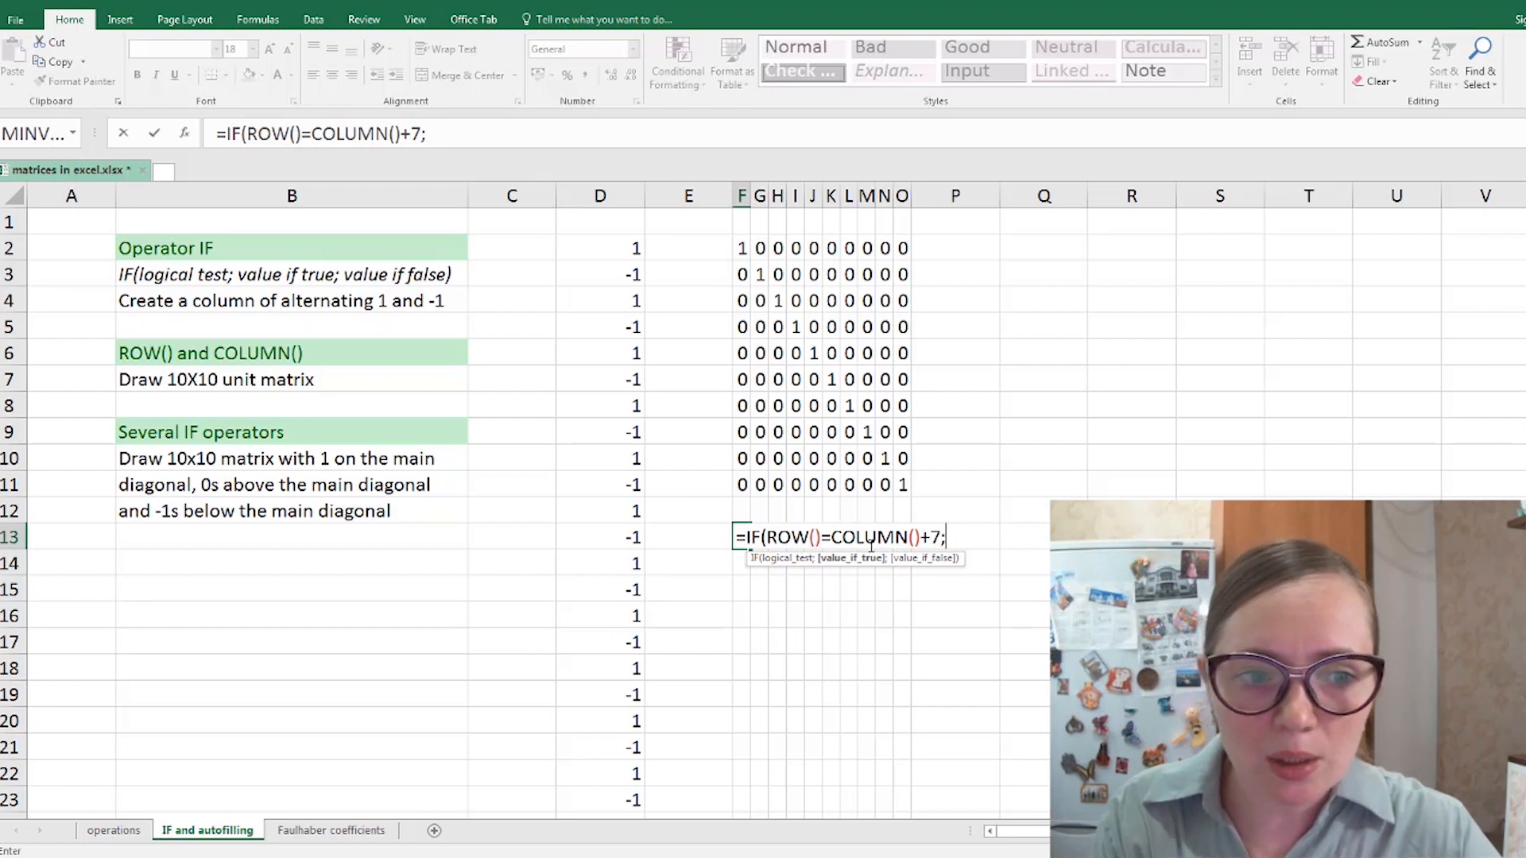
type("1")
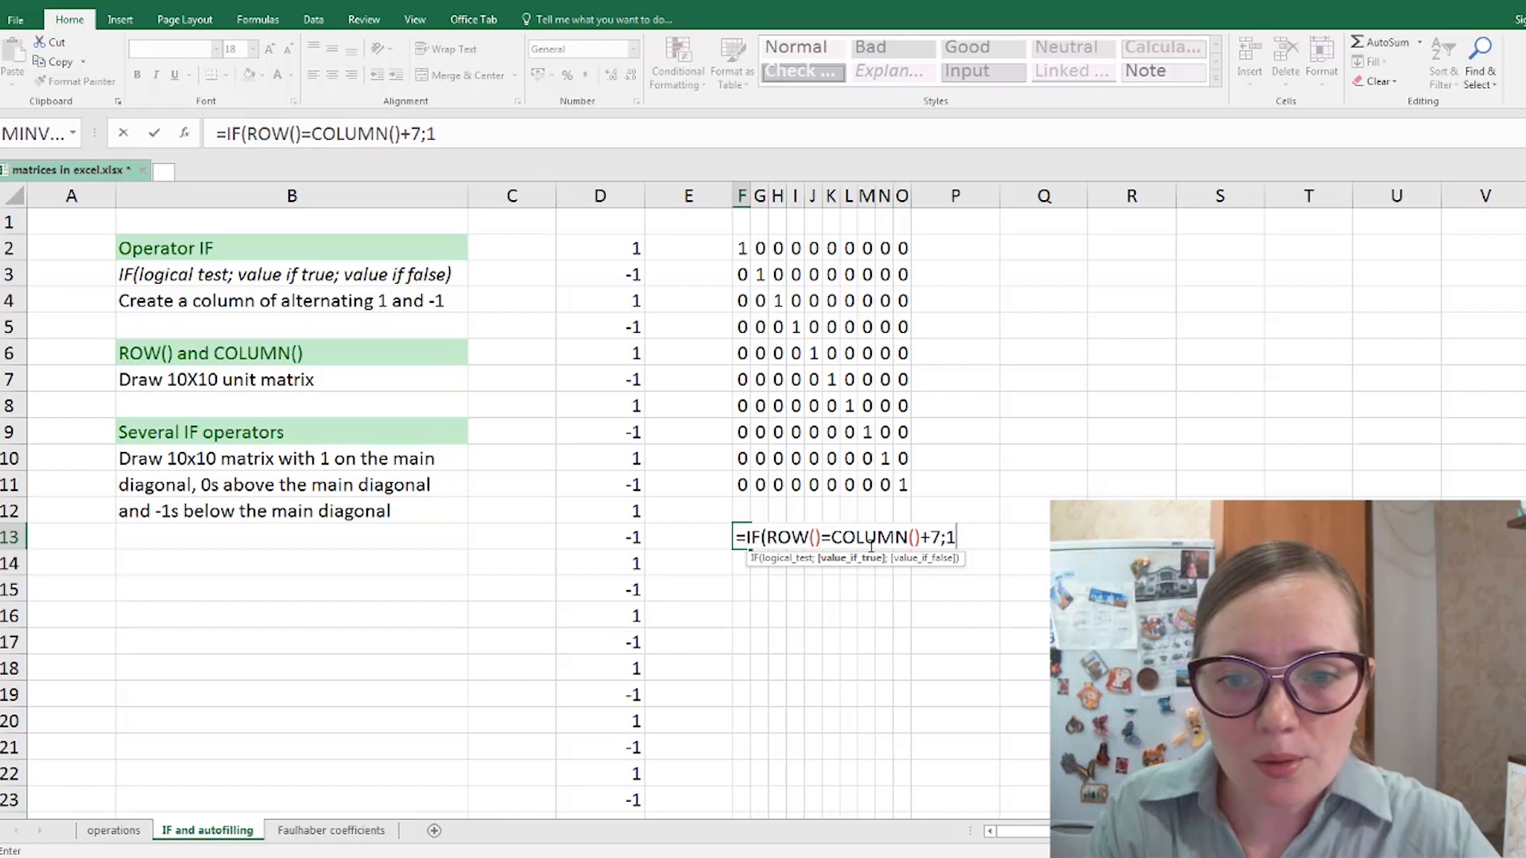
type(";")
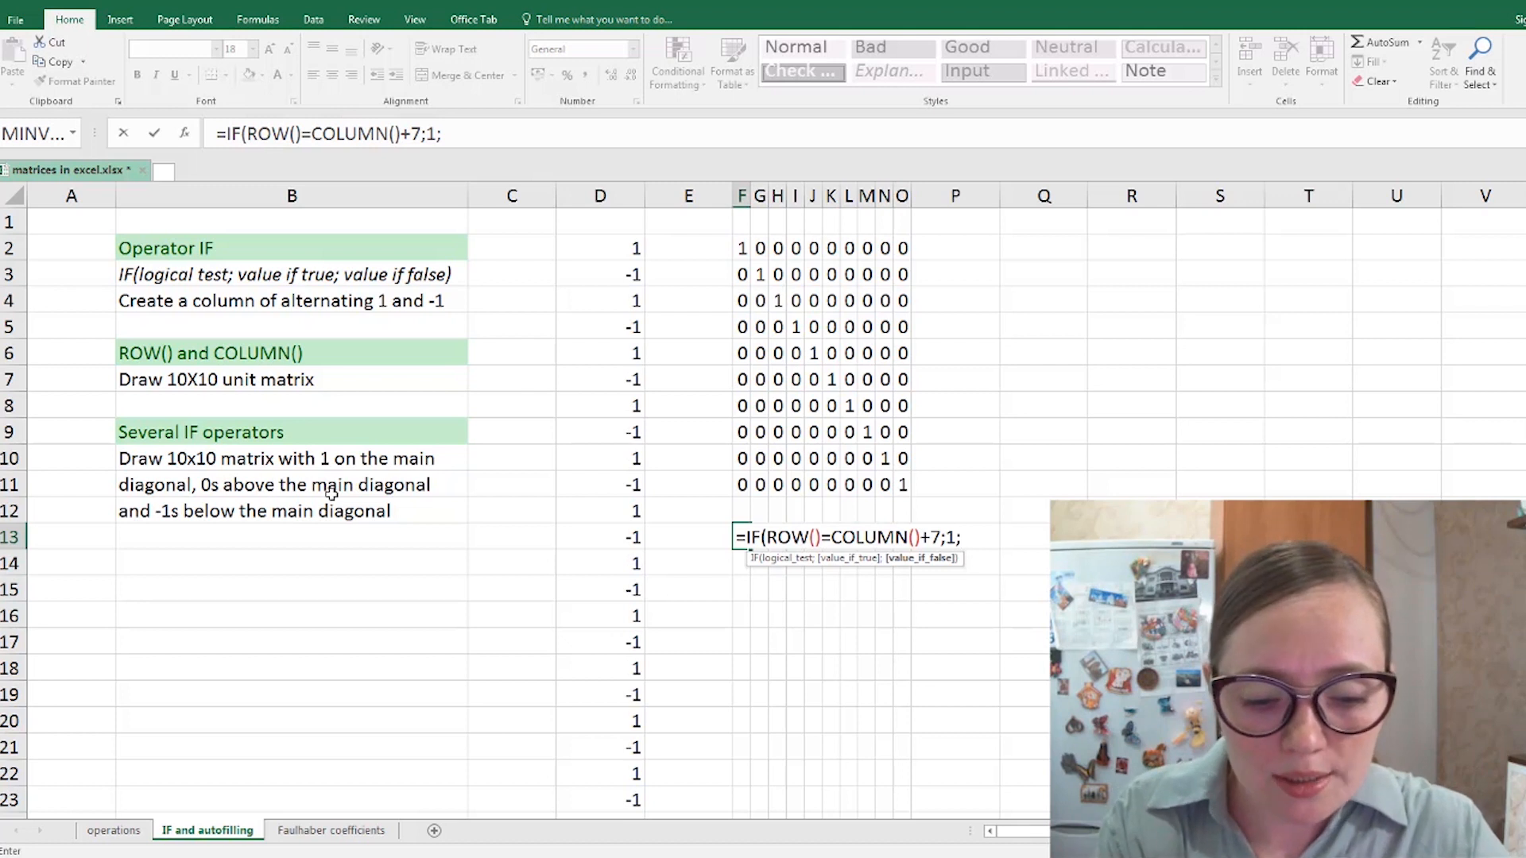
- Nest a second IF with the test ROW()<COLUMN()+7 as the value if false of the F13 formula
type("IF")
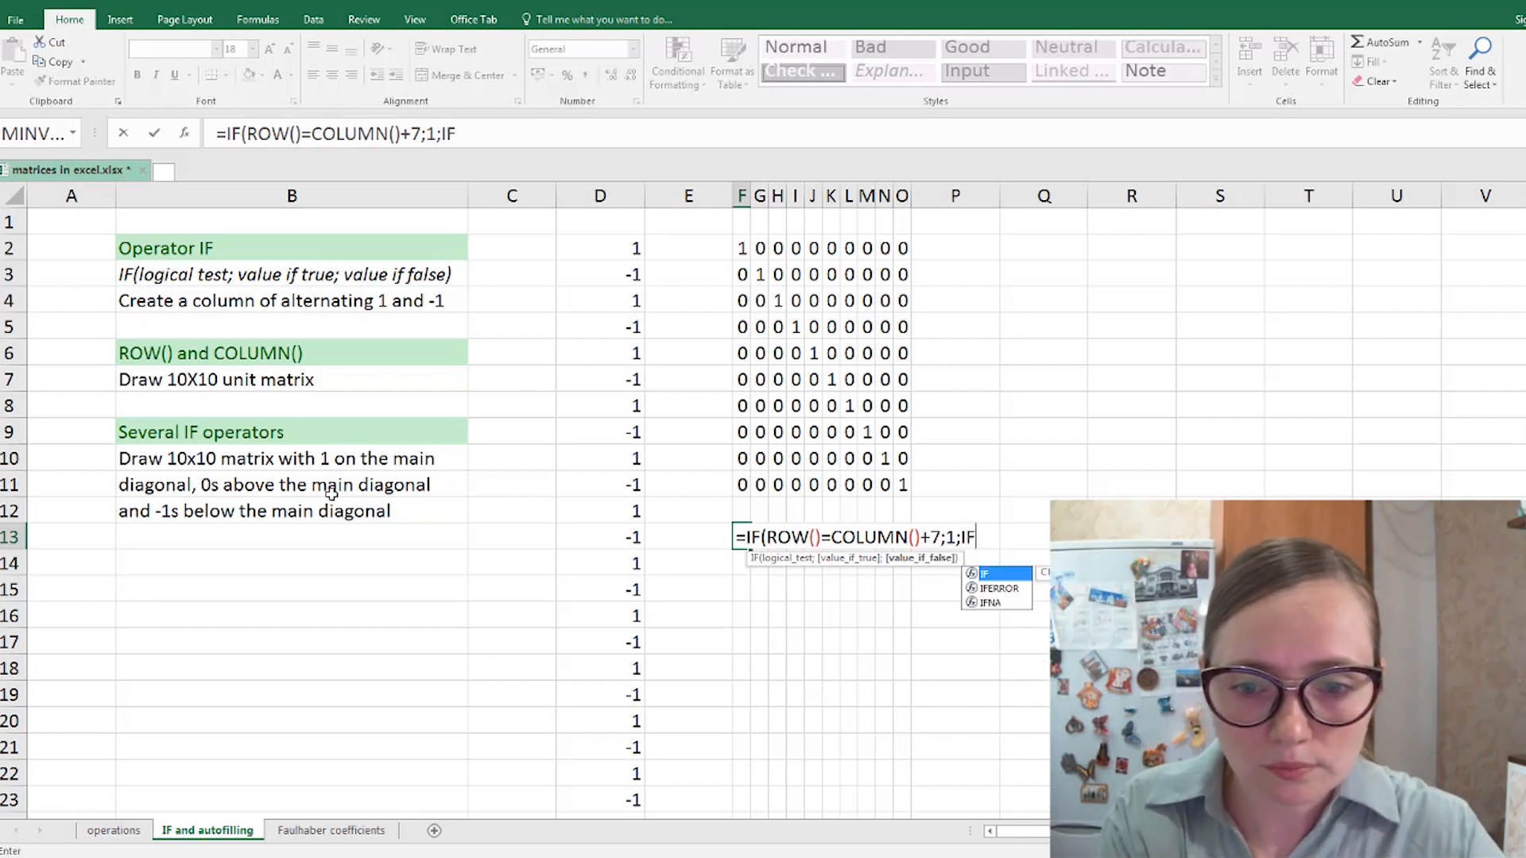
type("(")
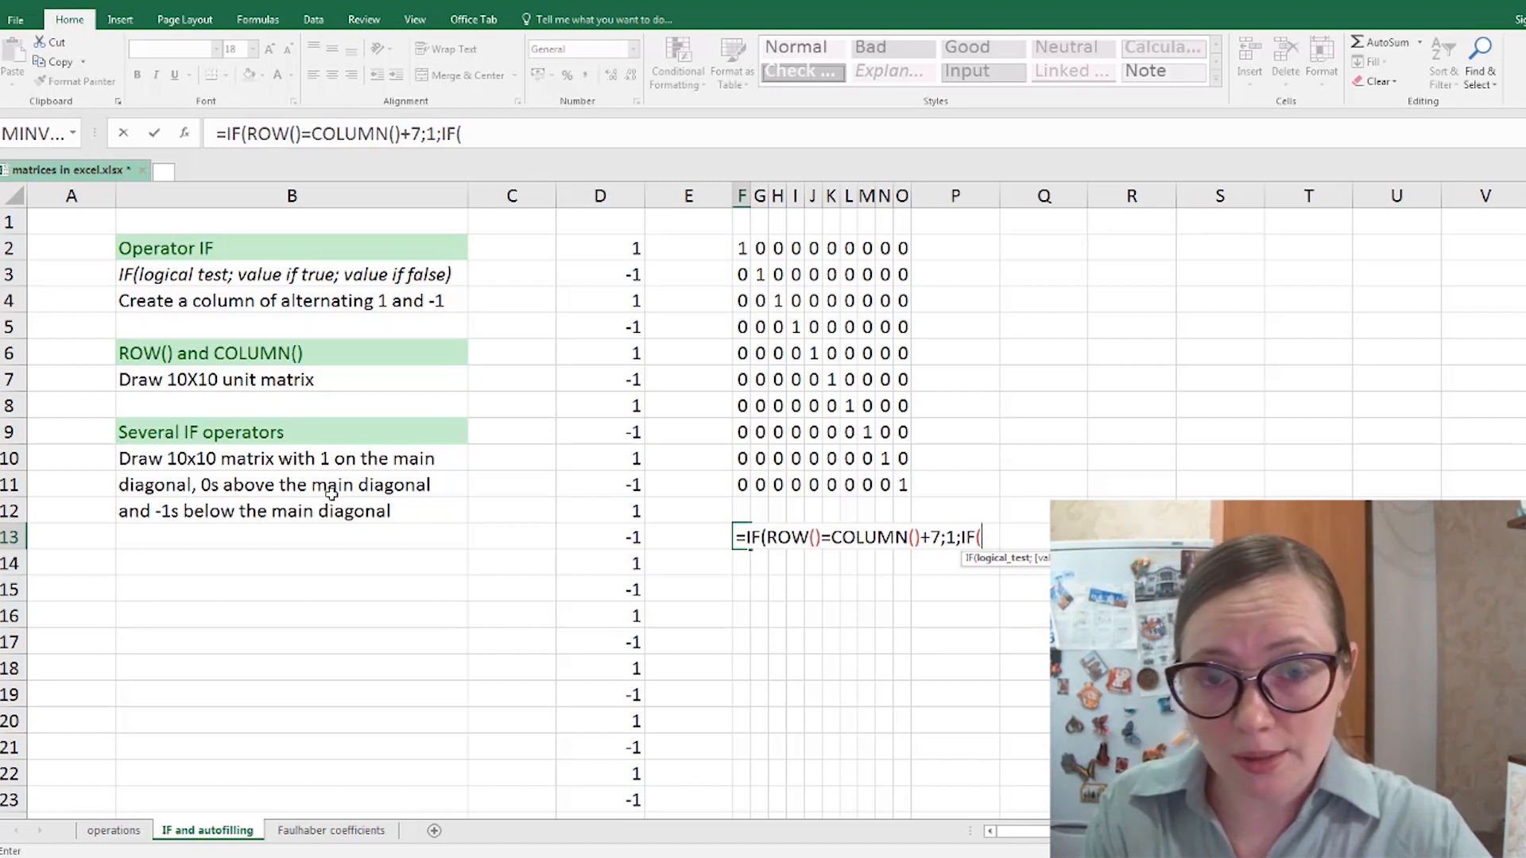
type("ROw(")
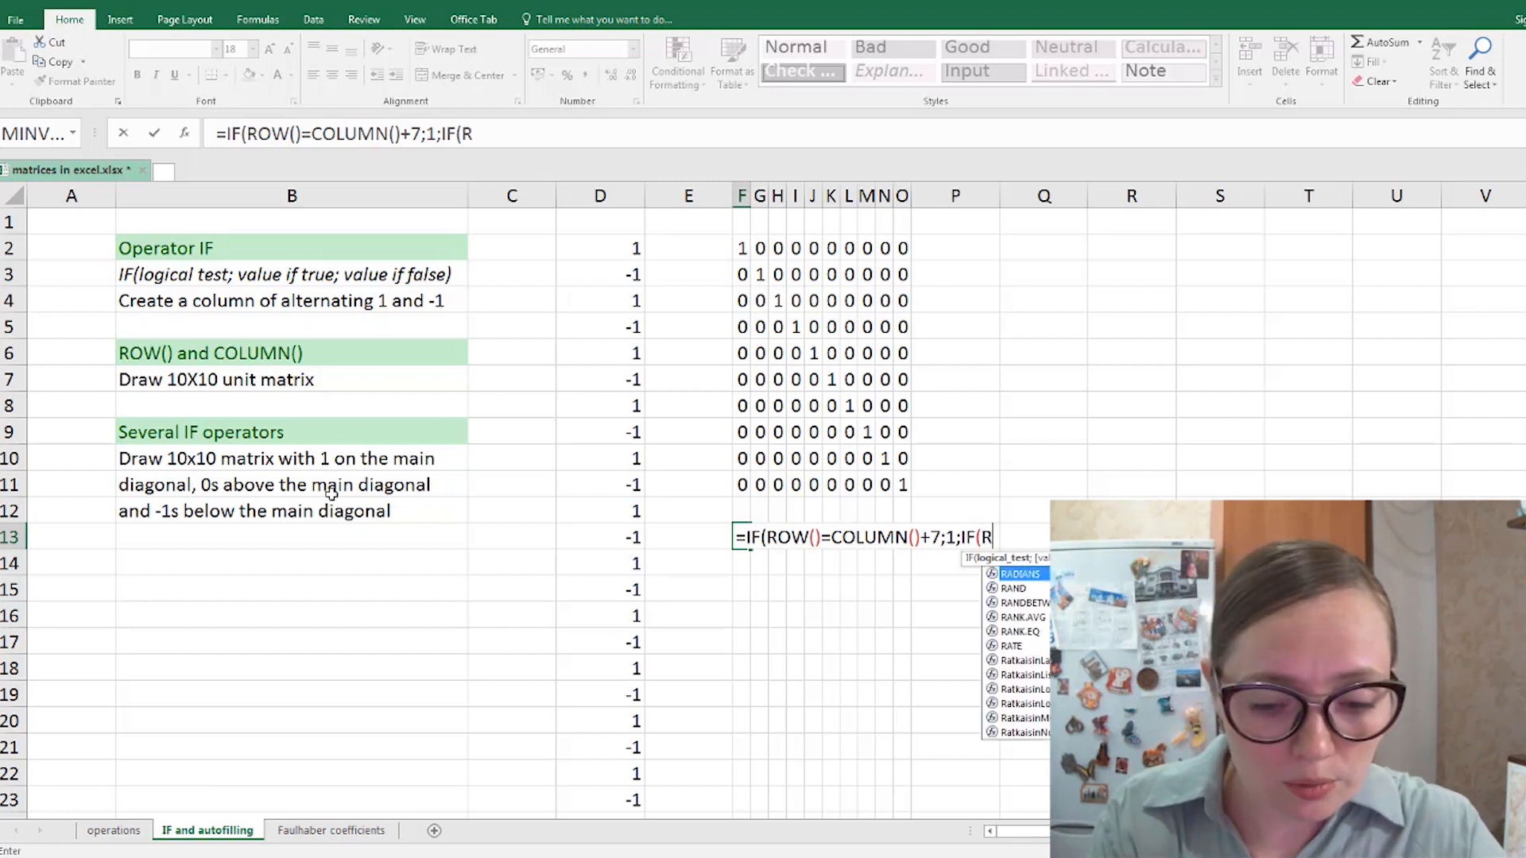
key("BackSpace")
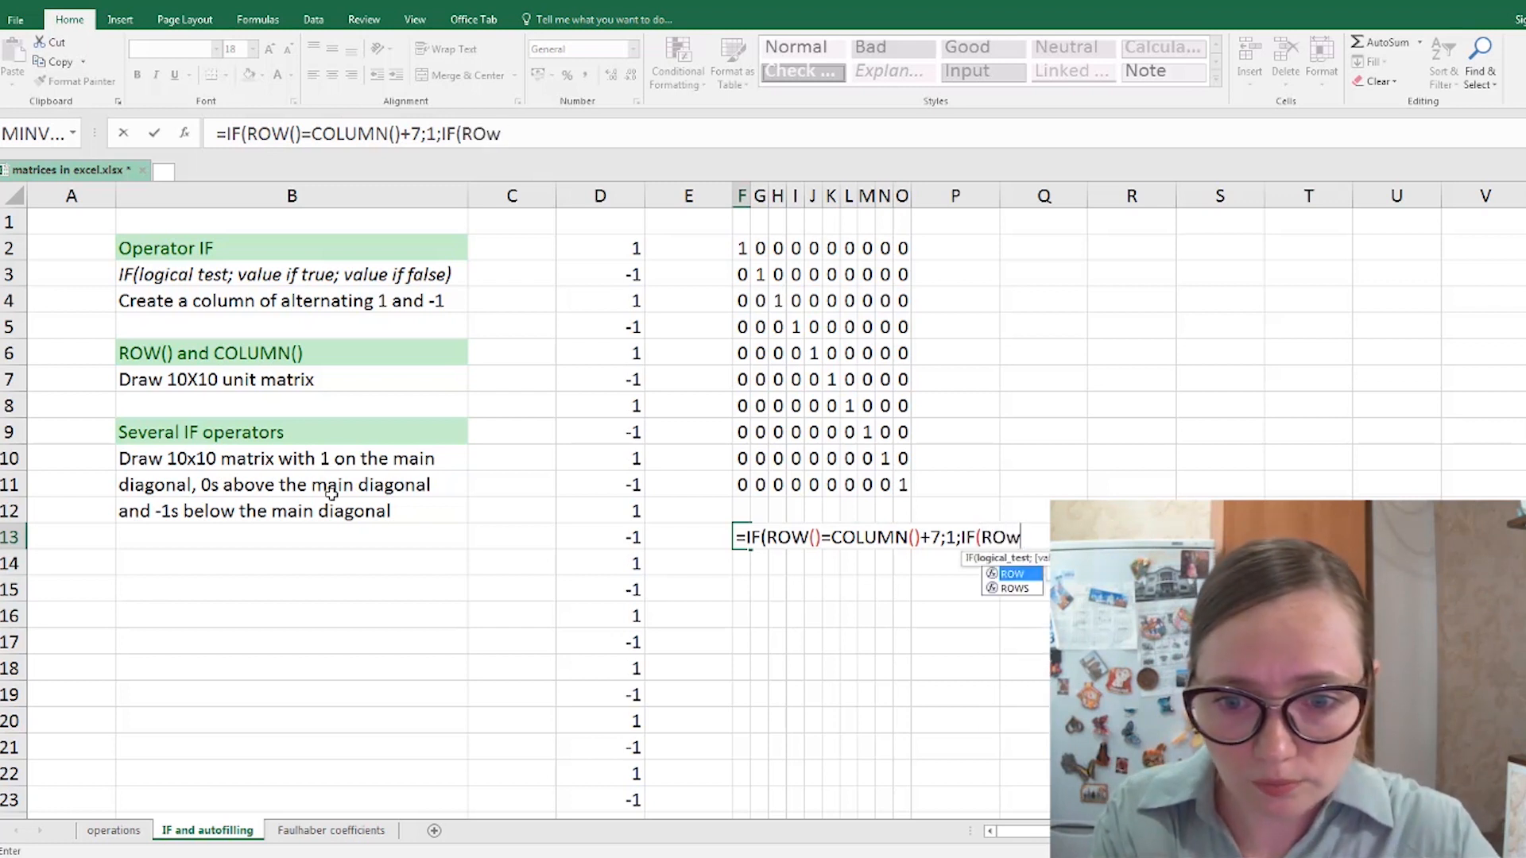
key("BackSpace")
type("W()")
key("BackSpace")
type("()<")
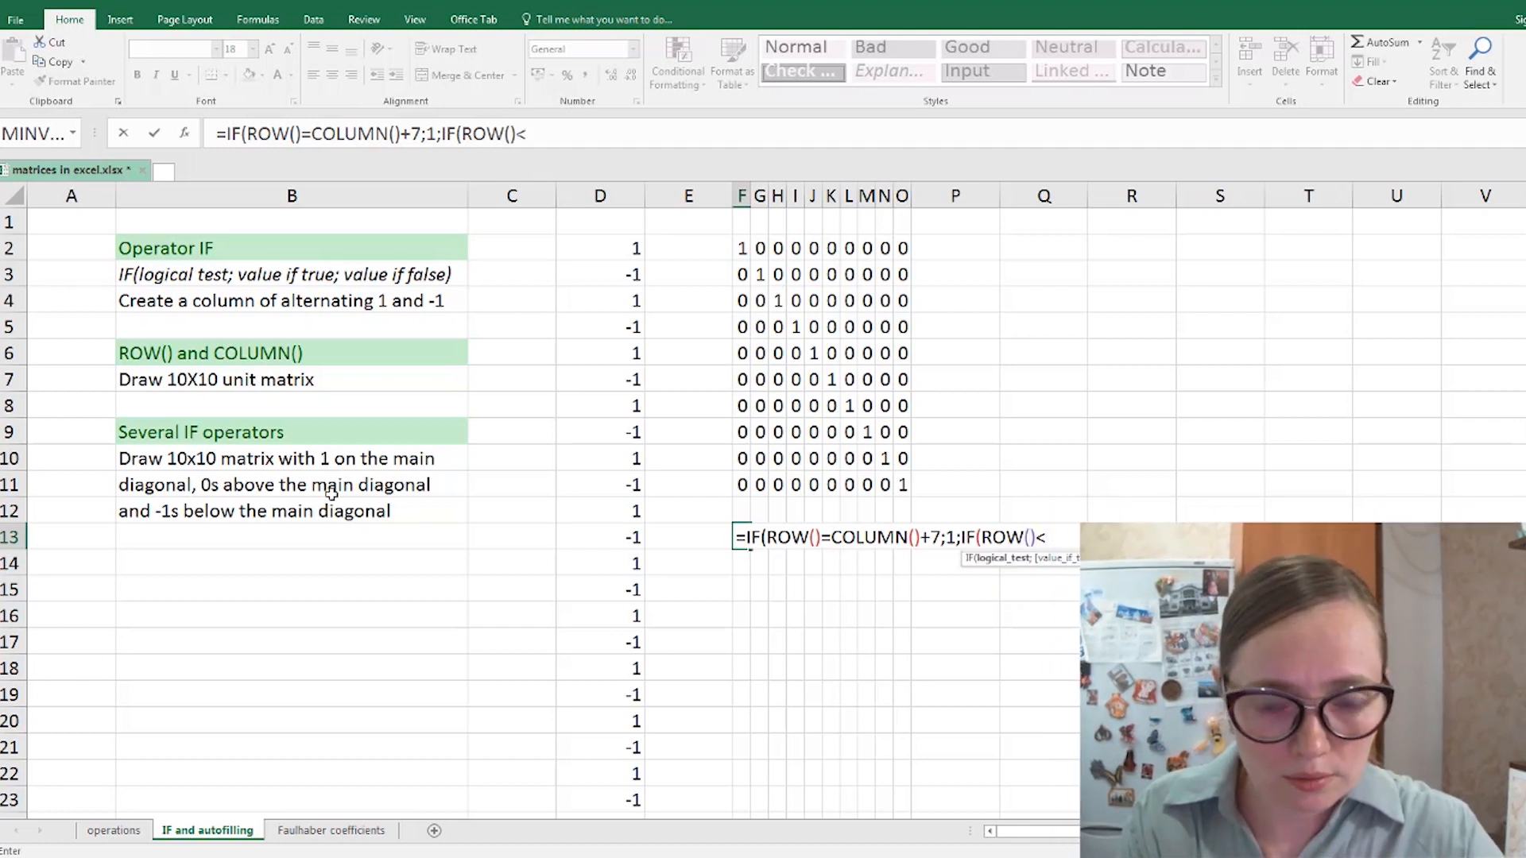
type("COLUMN+")
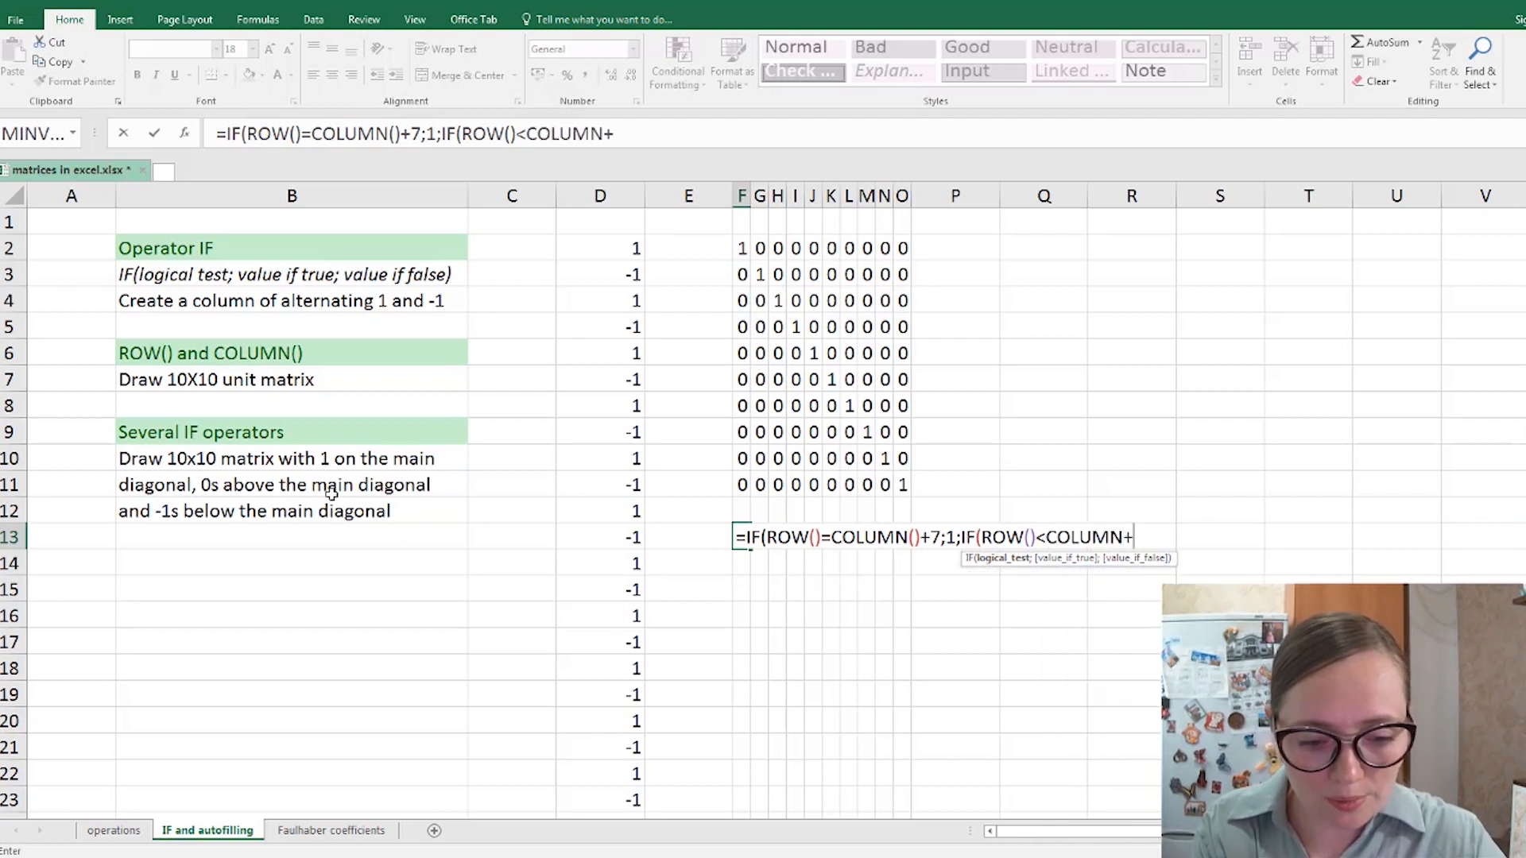
type("7")
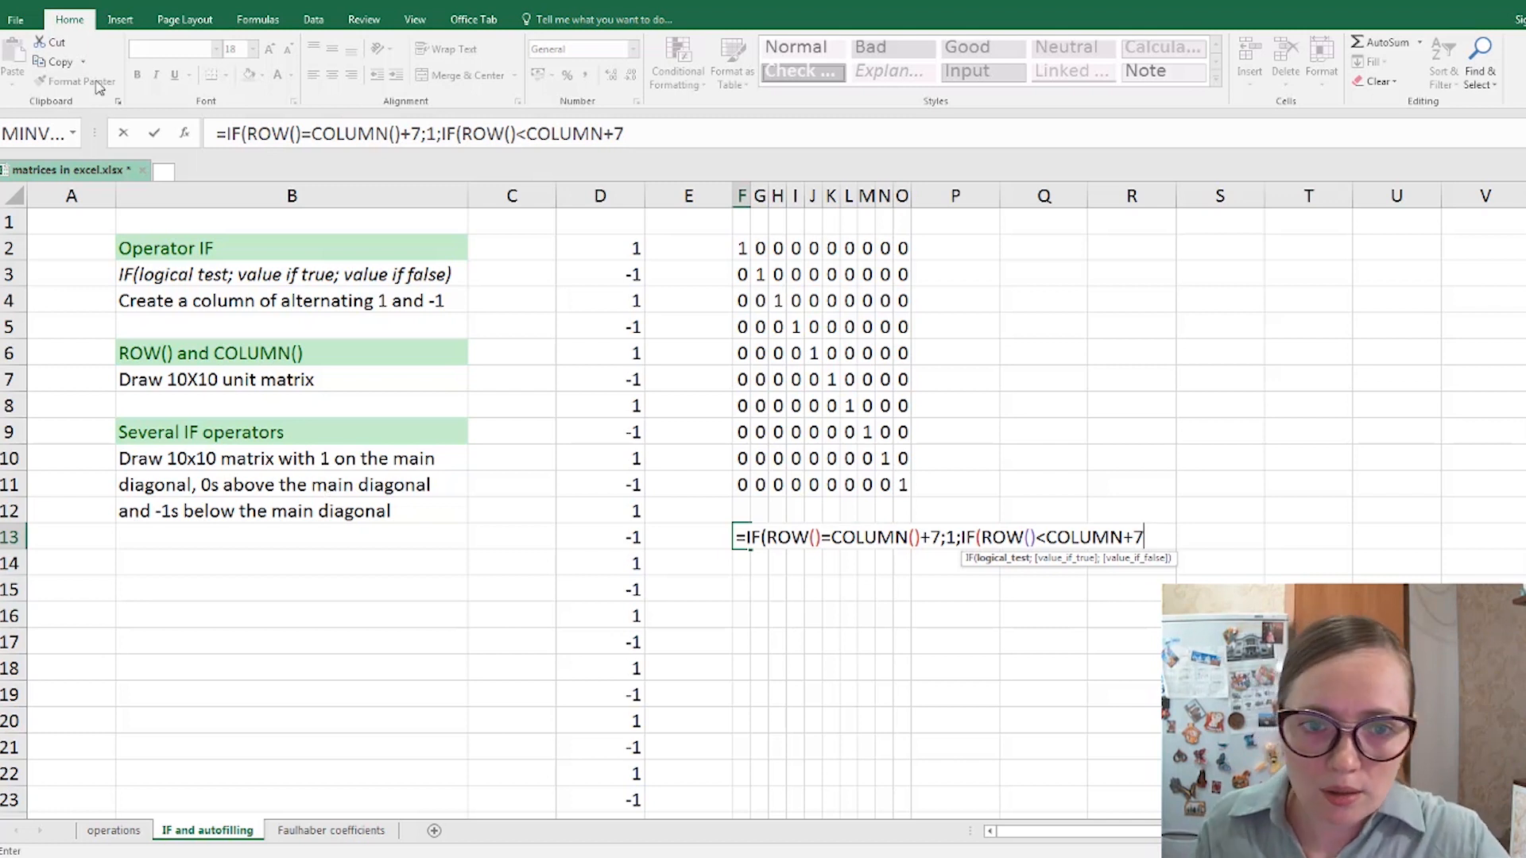
left_click(607, 135)
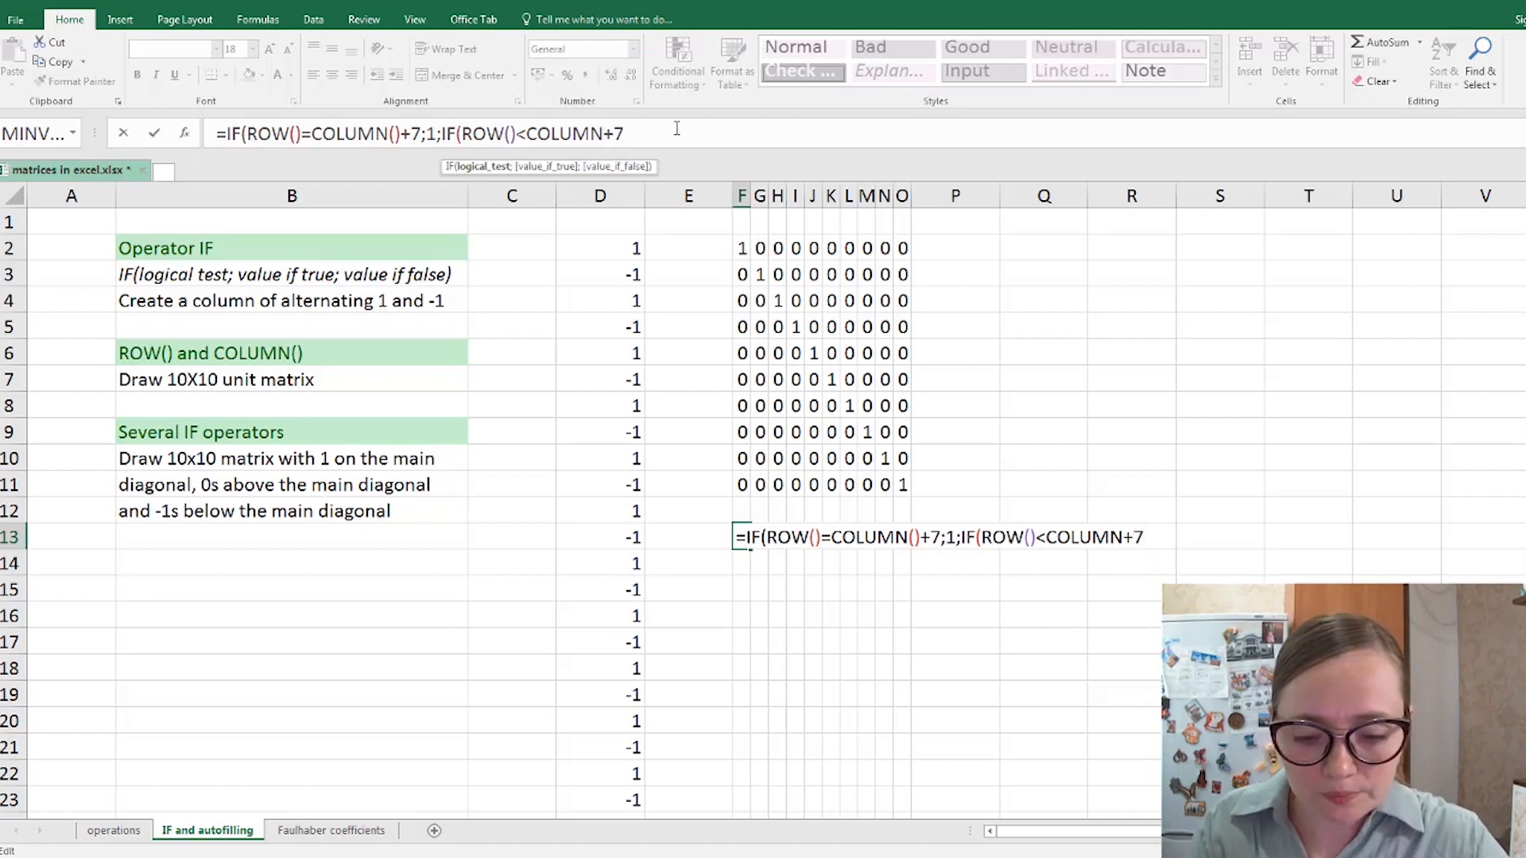
type("()")
key("Right")
key("Right")
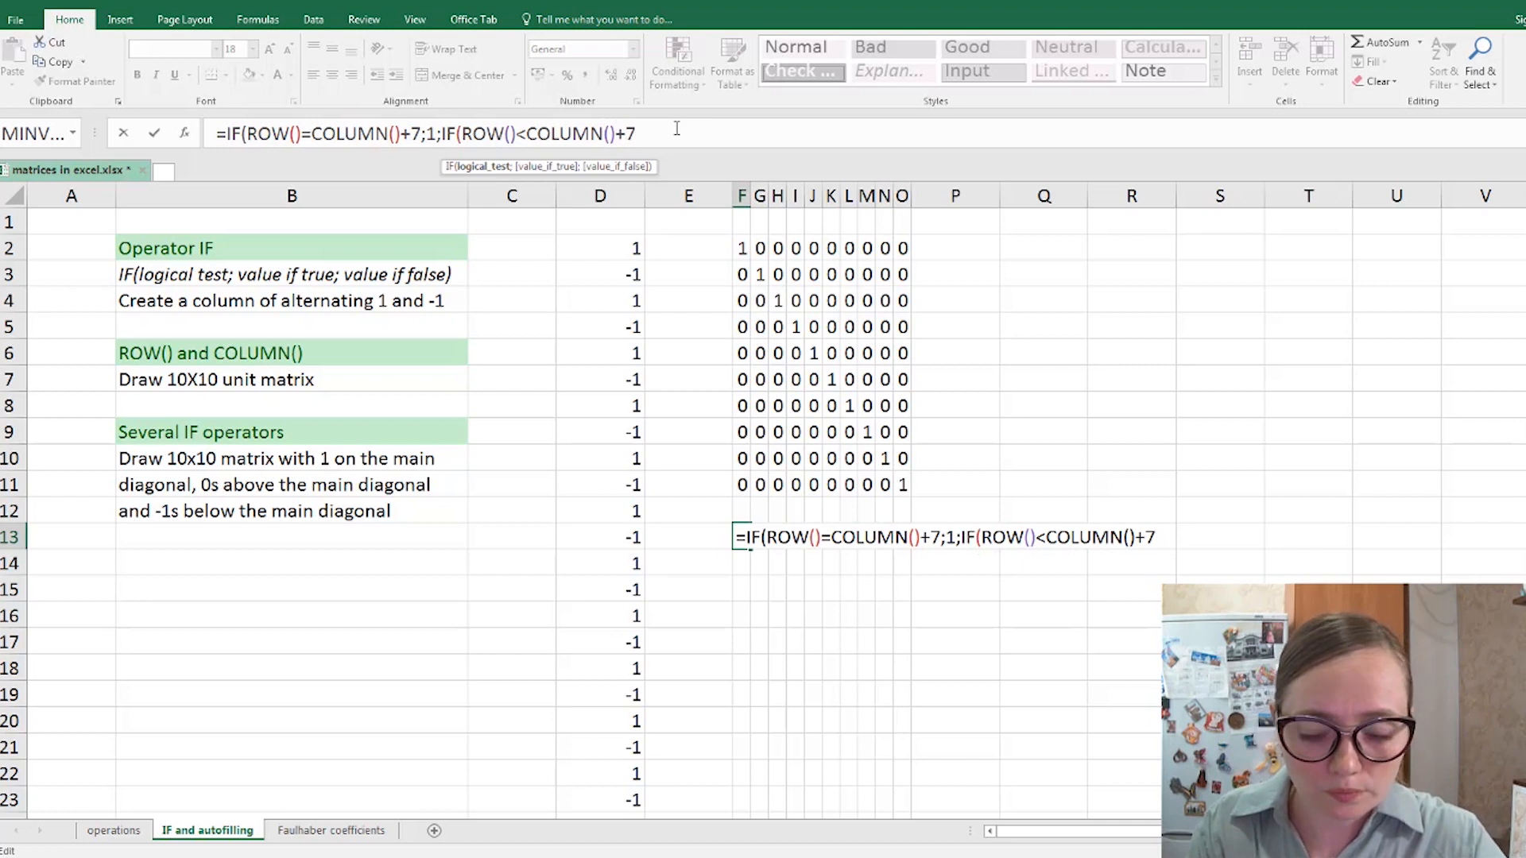
- Complete the nested IF in F13 with 0 if true and -1 if false, close both functions and enter the formula
type(";")
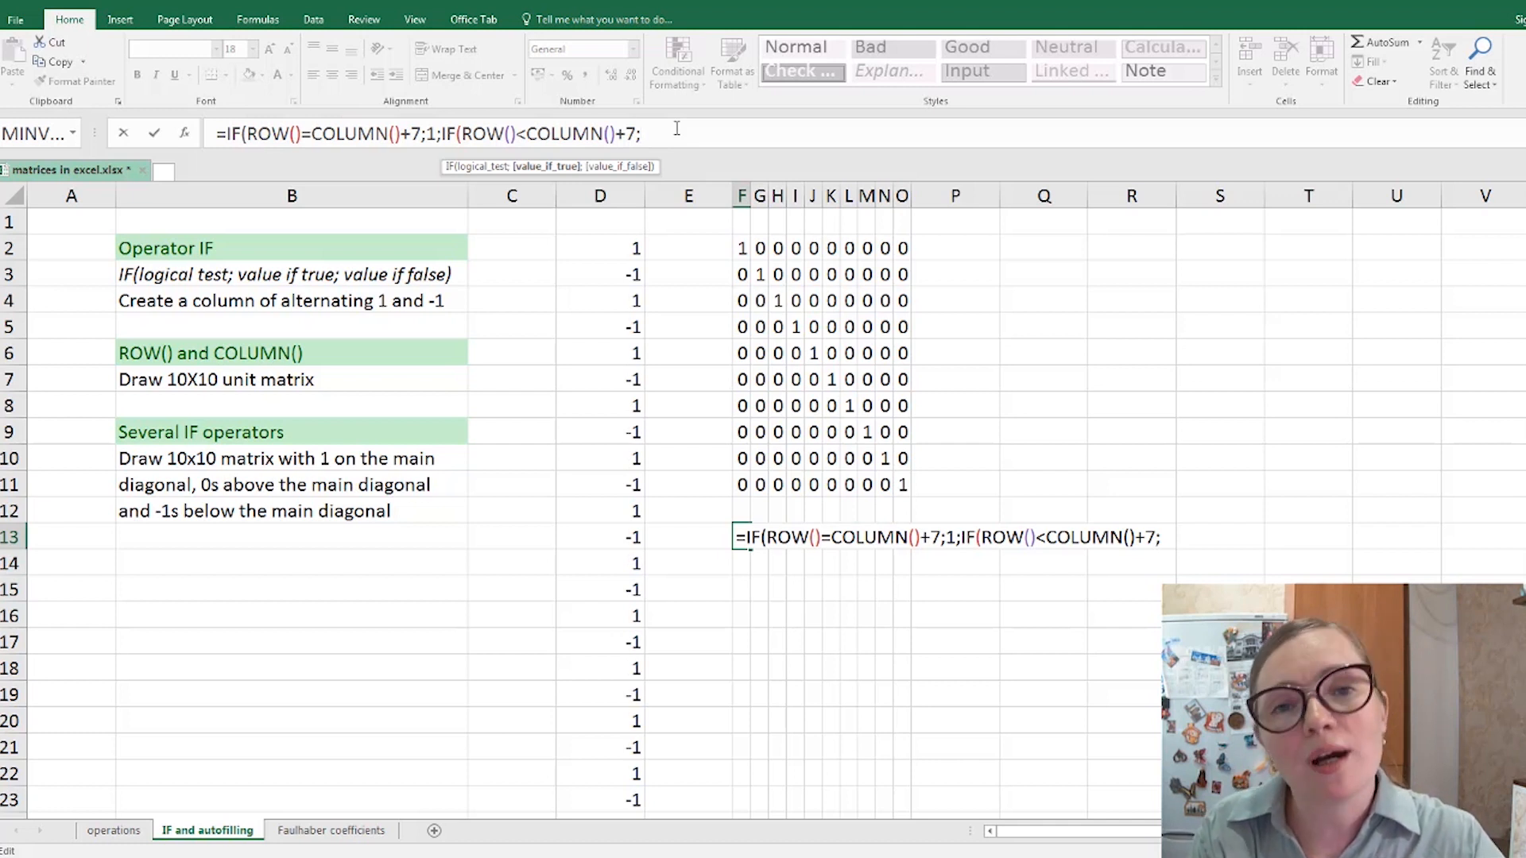
type("0;-1")
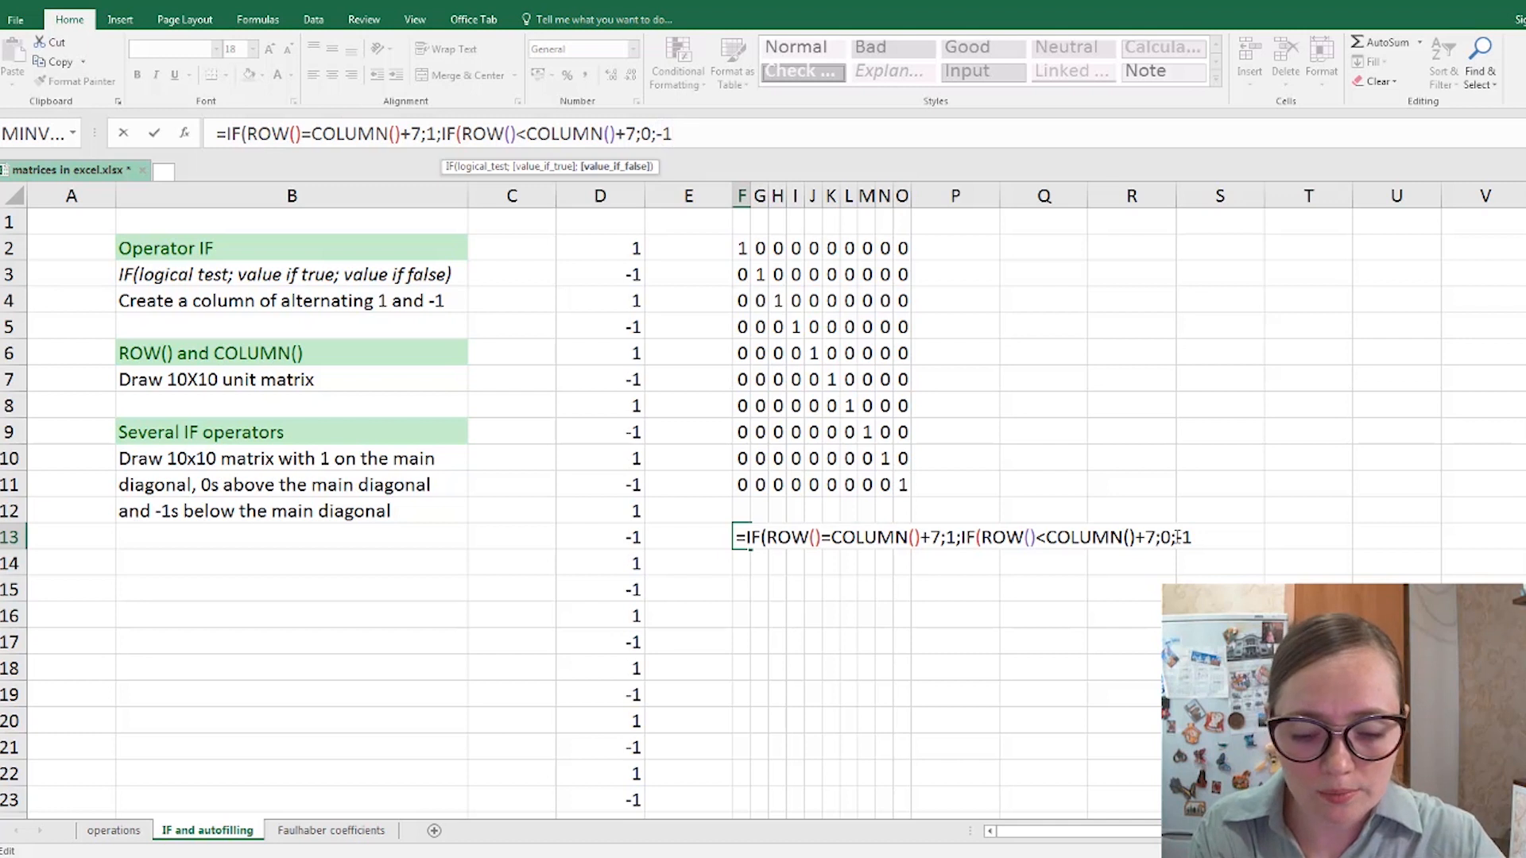
type(")")
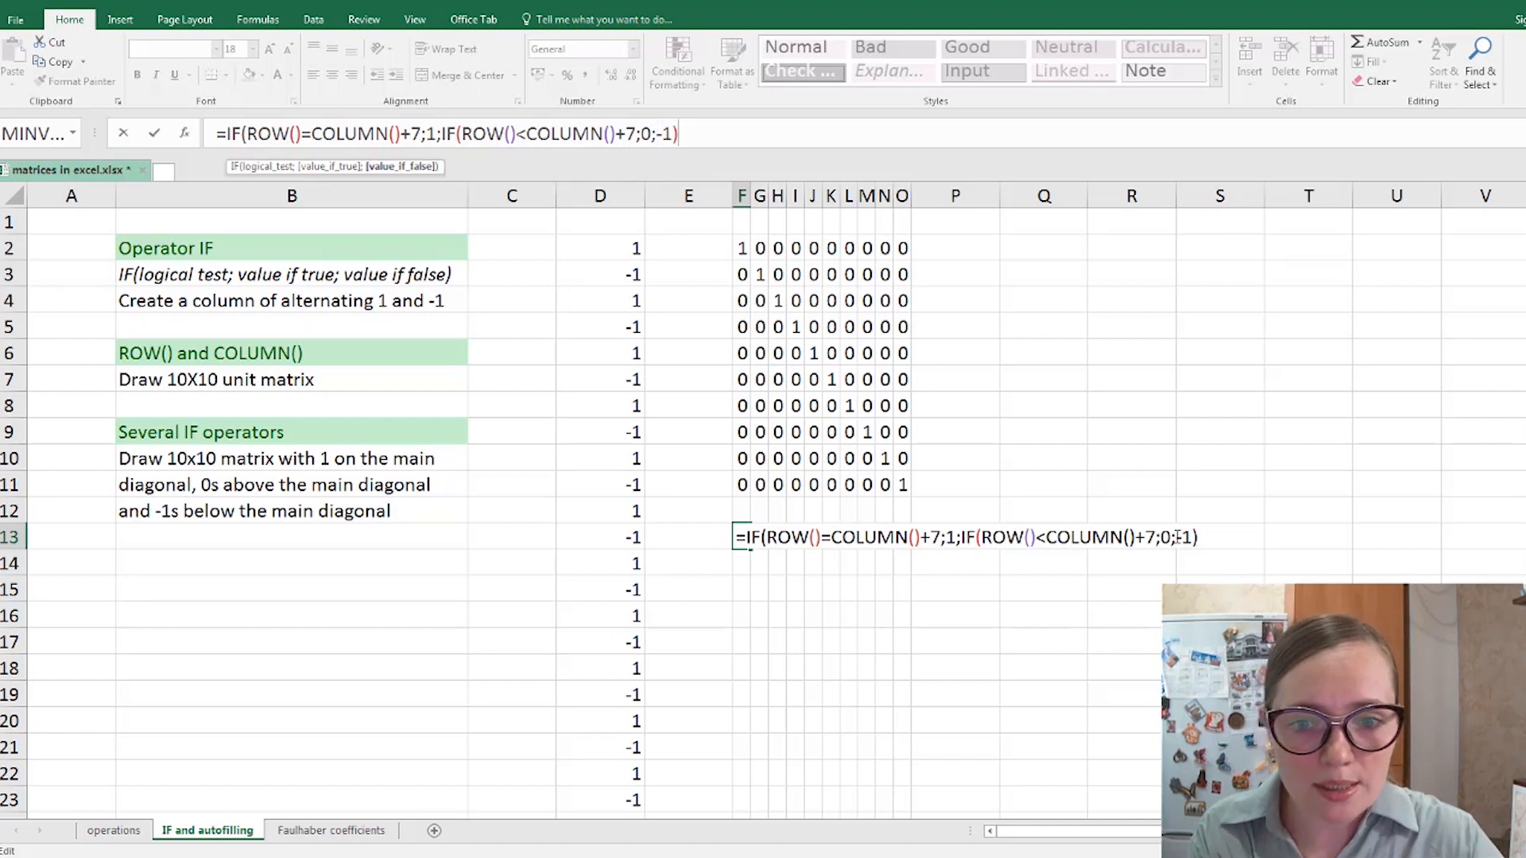
type(")")
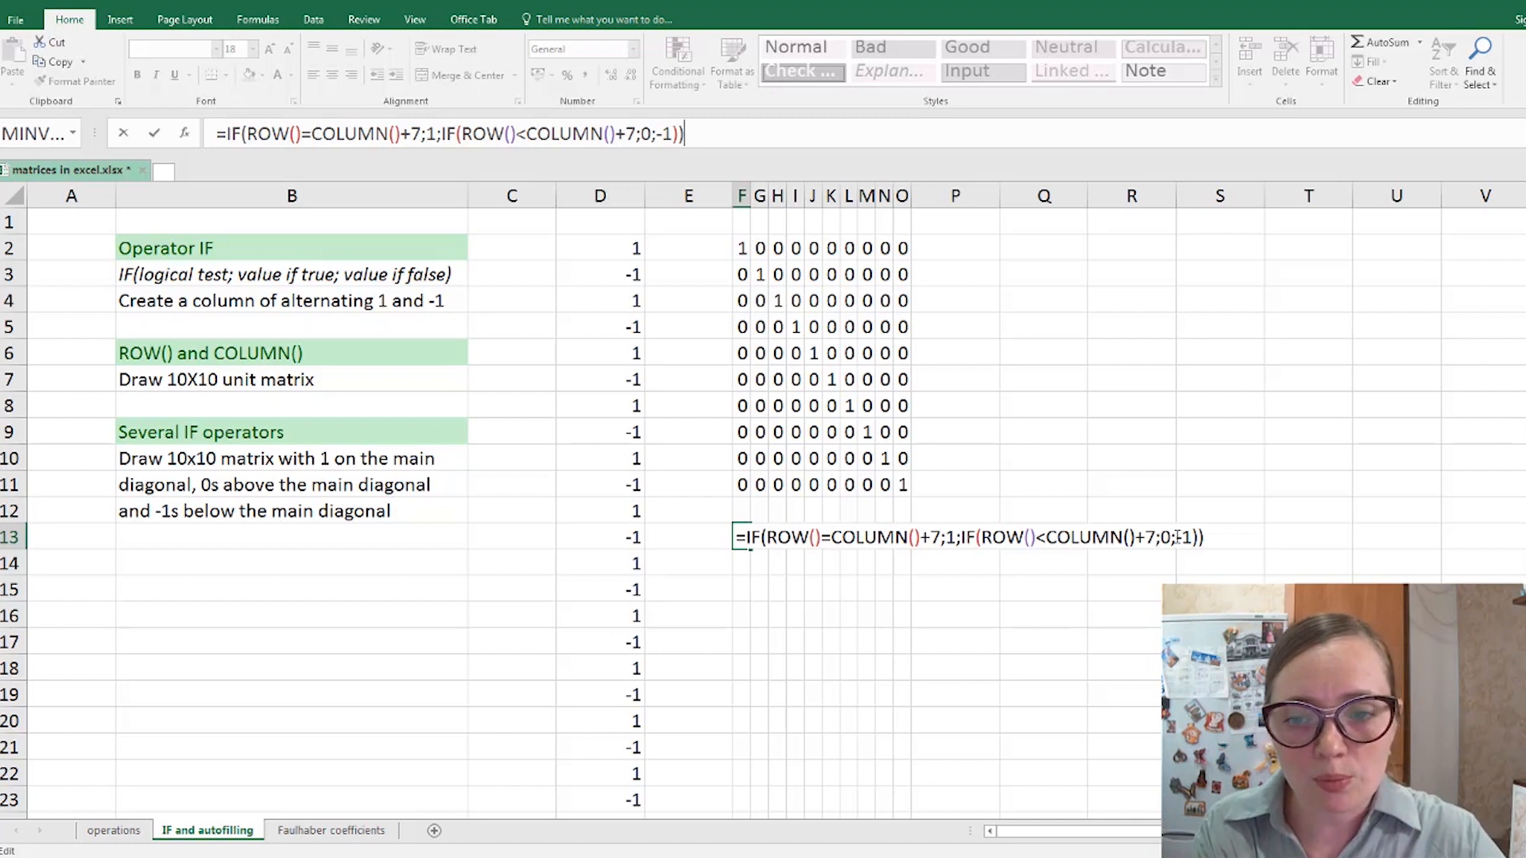
key("Return")
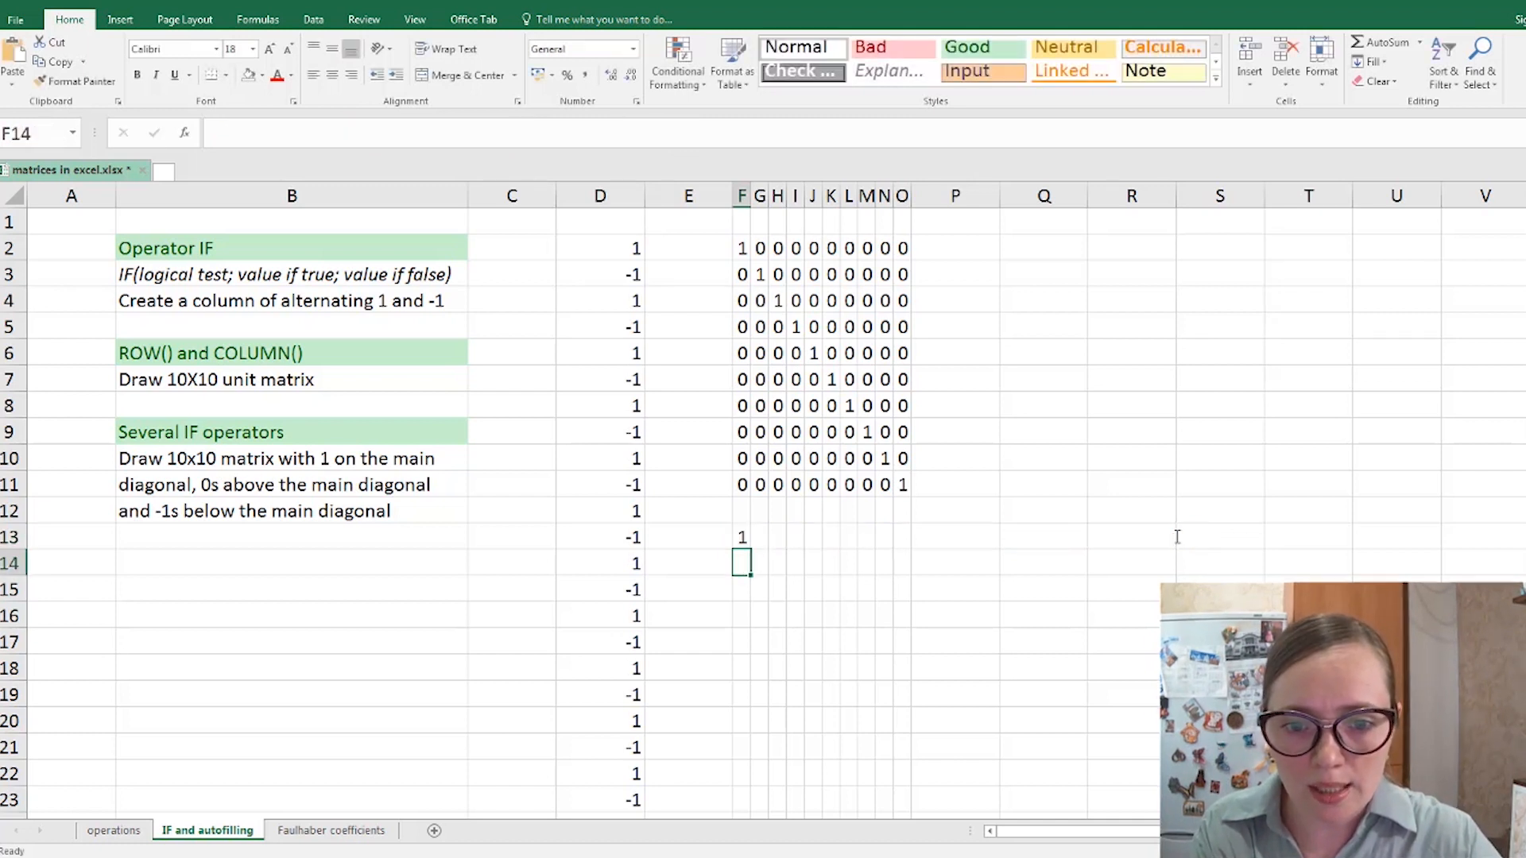
- Autofill the F13 formula across to O13 and down to row 22 to build the 10x10 matrix
left_click(743, 539)
left_click_drag(750, 548, 912, 551)
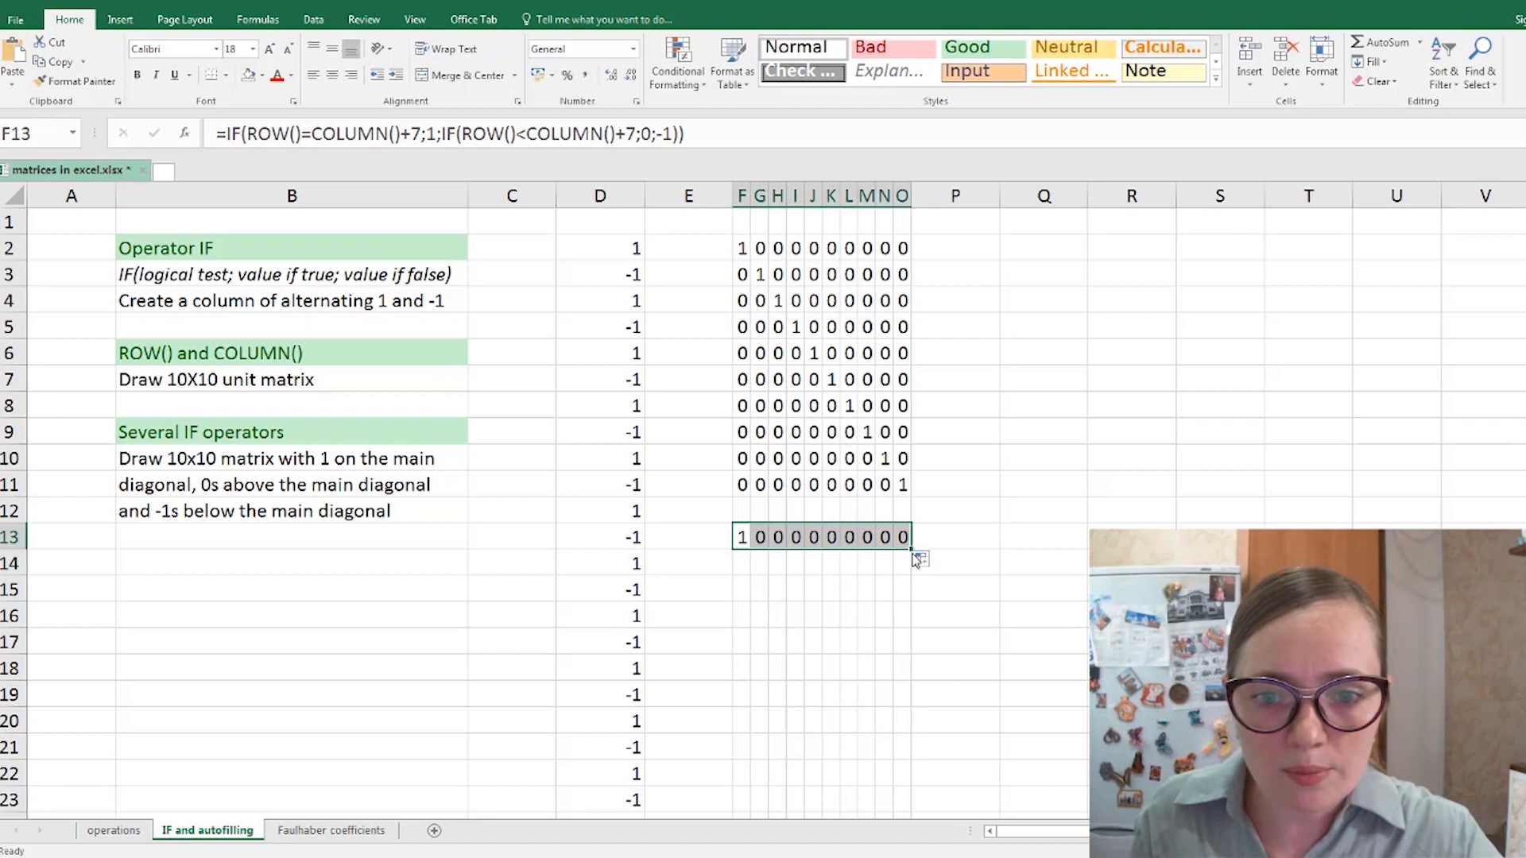
left_click_drag(912, 549, 907, 781)
left_click(907, 782)
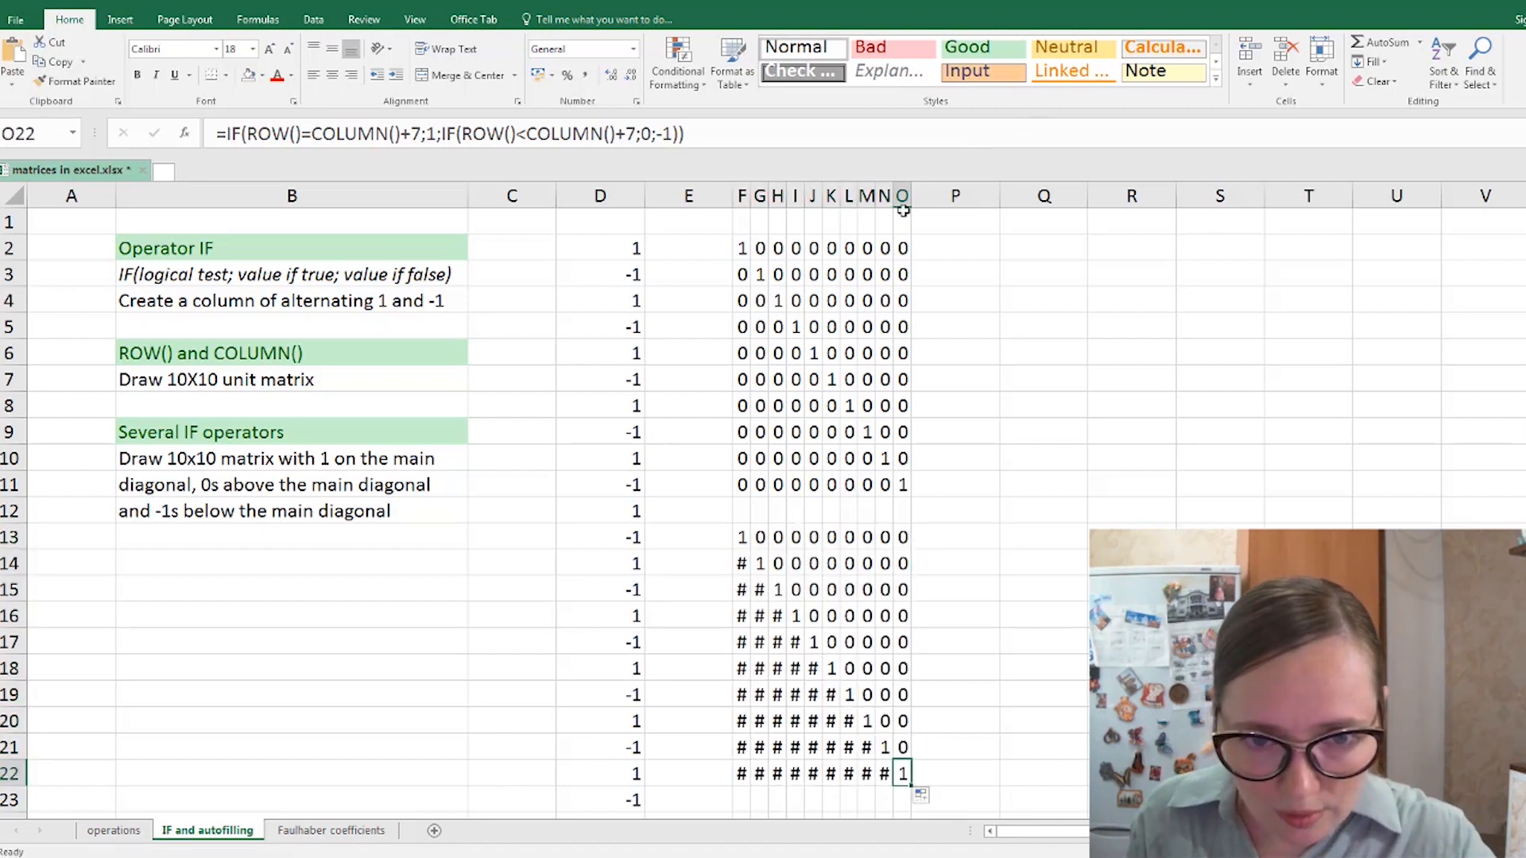
- Autofit the widths of columns F through N so the -1 entries fit
double_click(751, 197)
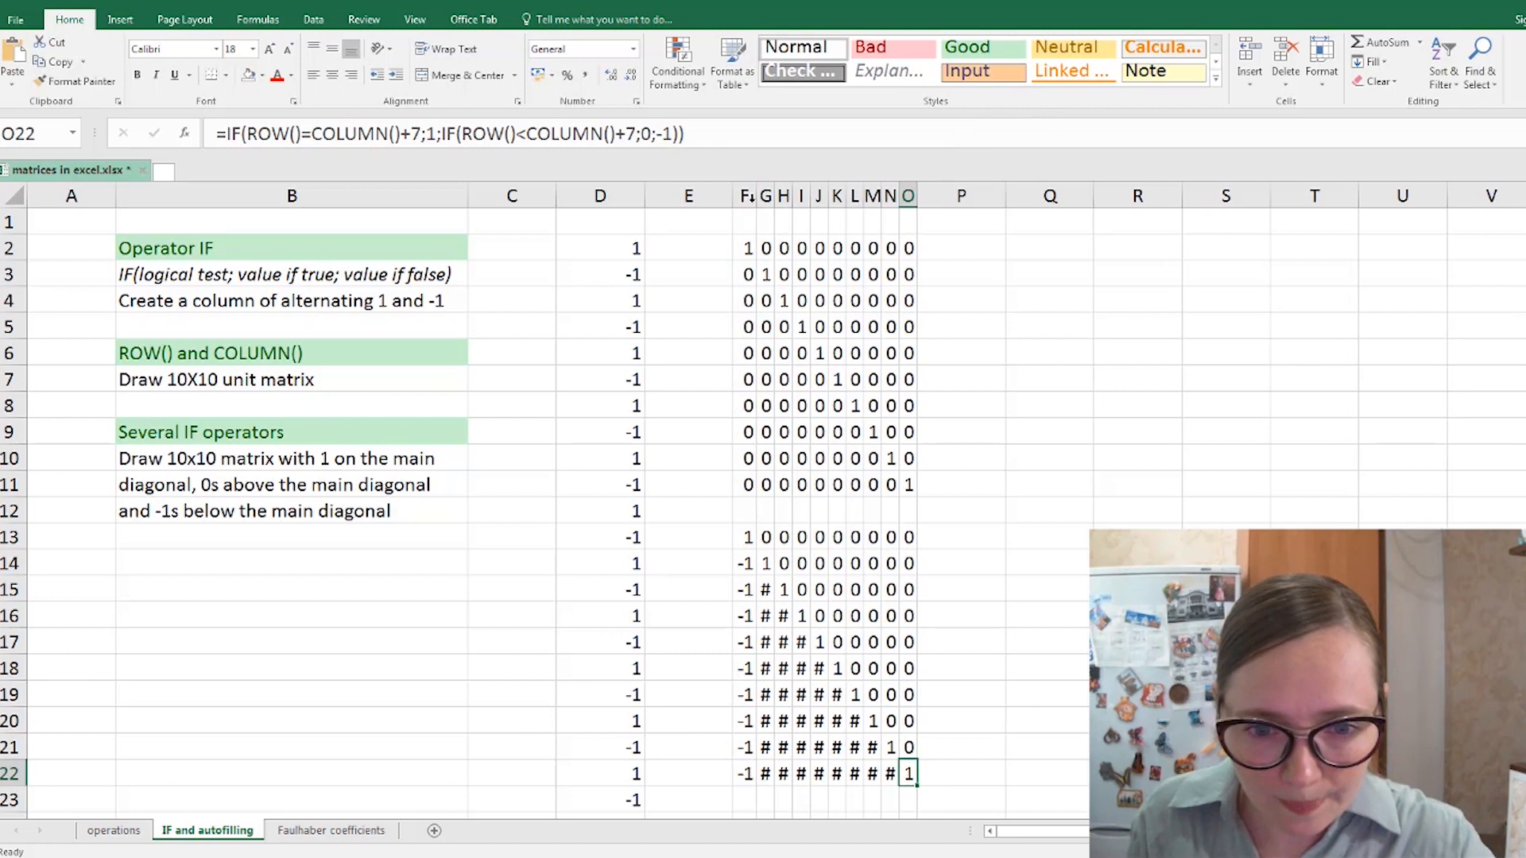
double_click(775, 196)
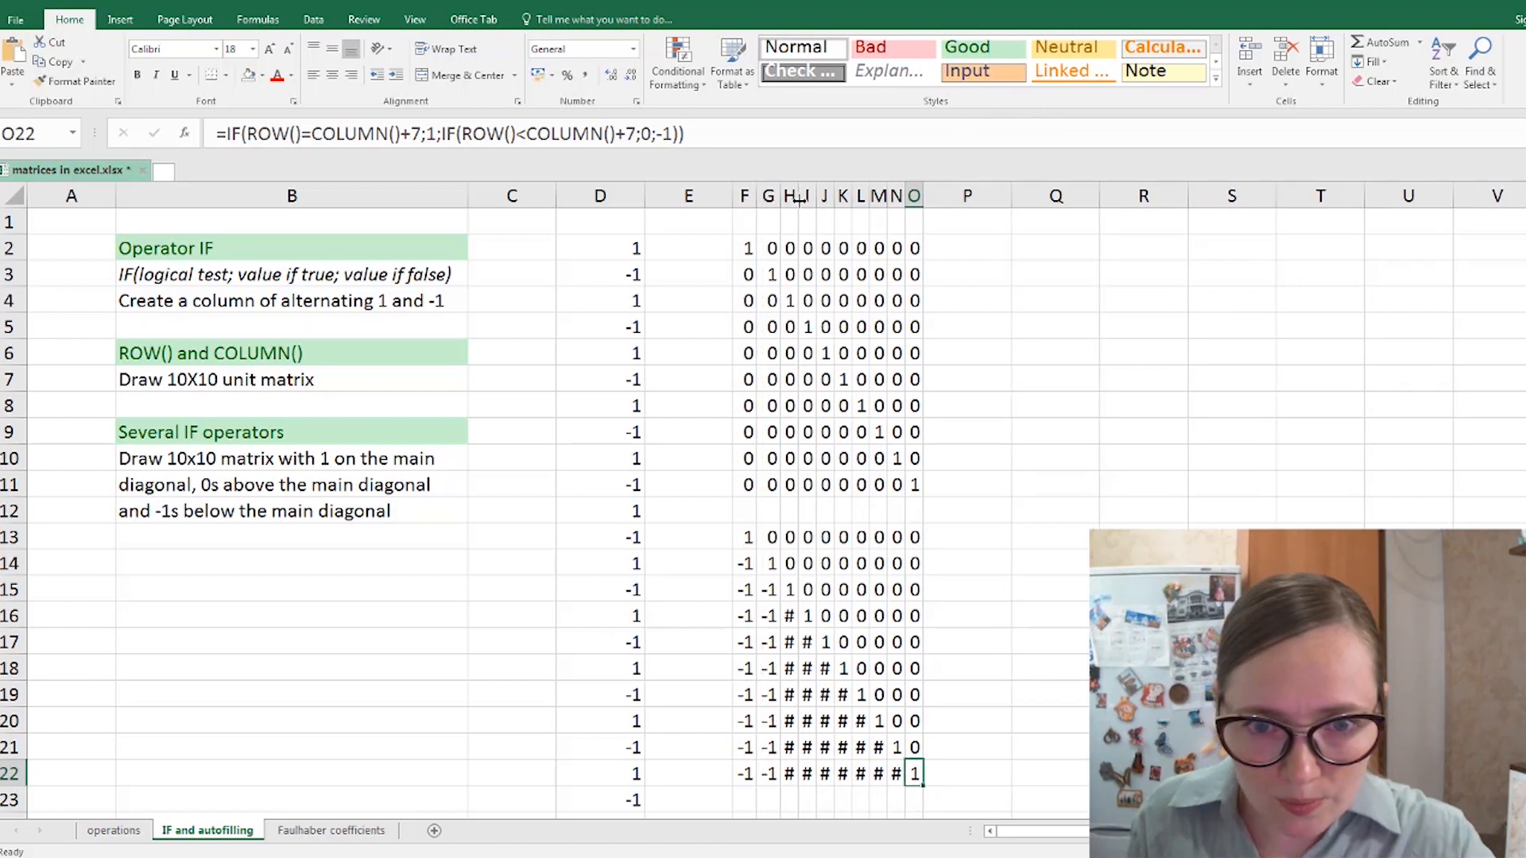
double_click(799, 197)
double_click(824, 196)
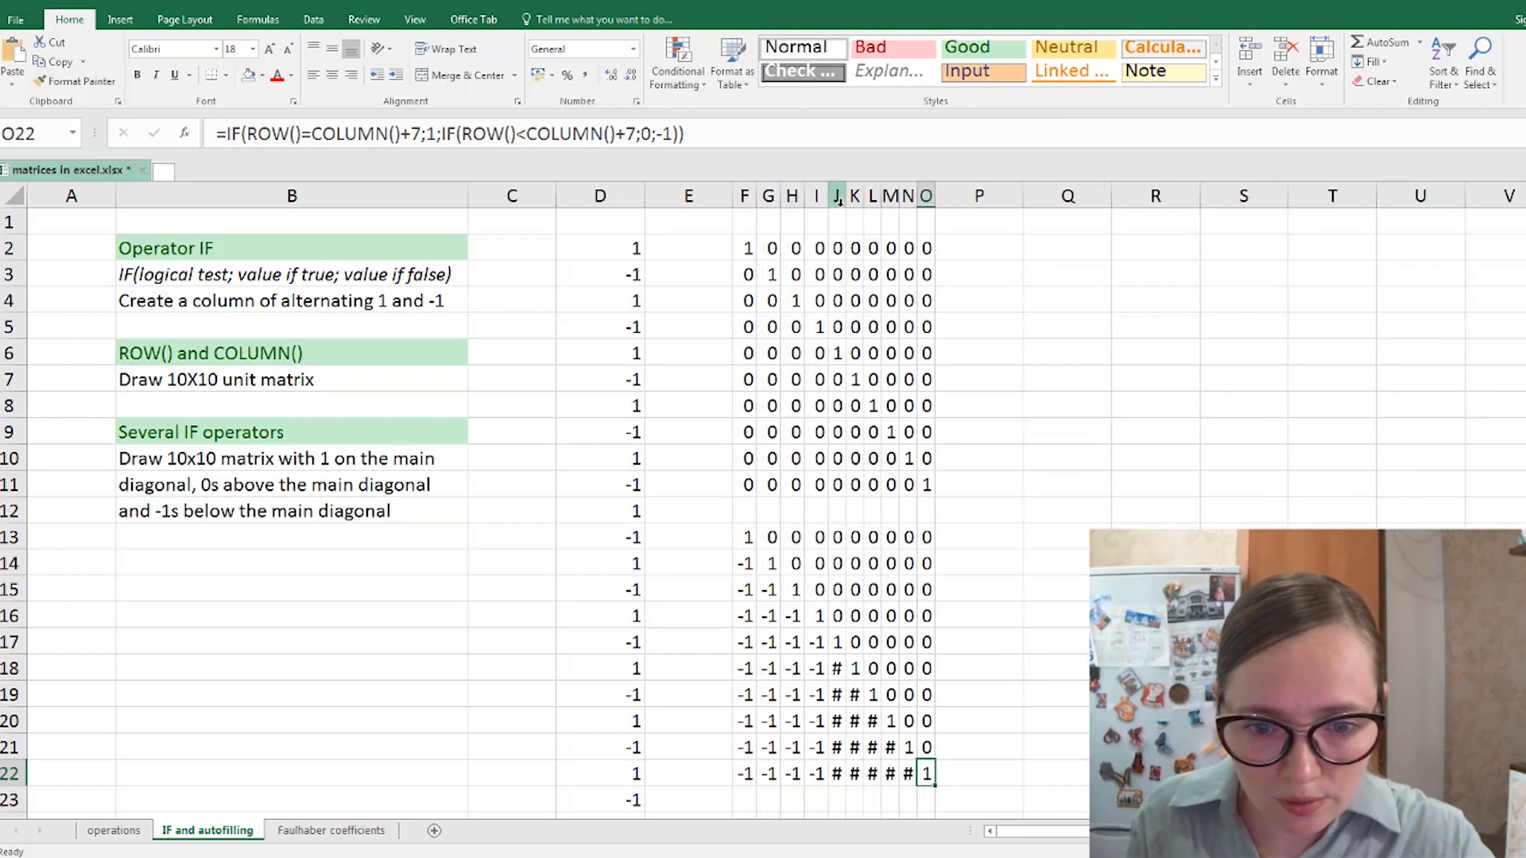
double_click(845, 198)
double_click(872, 198)
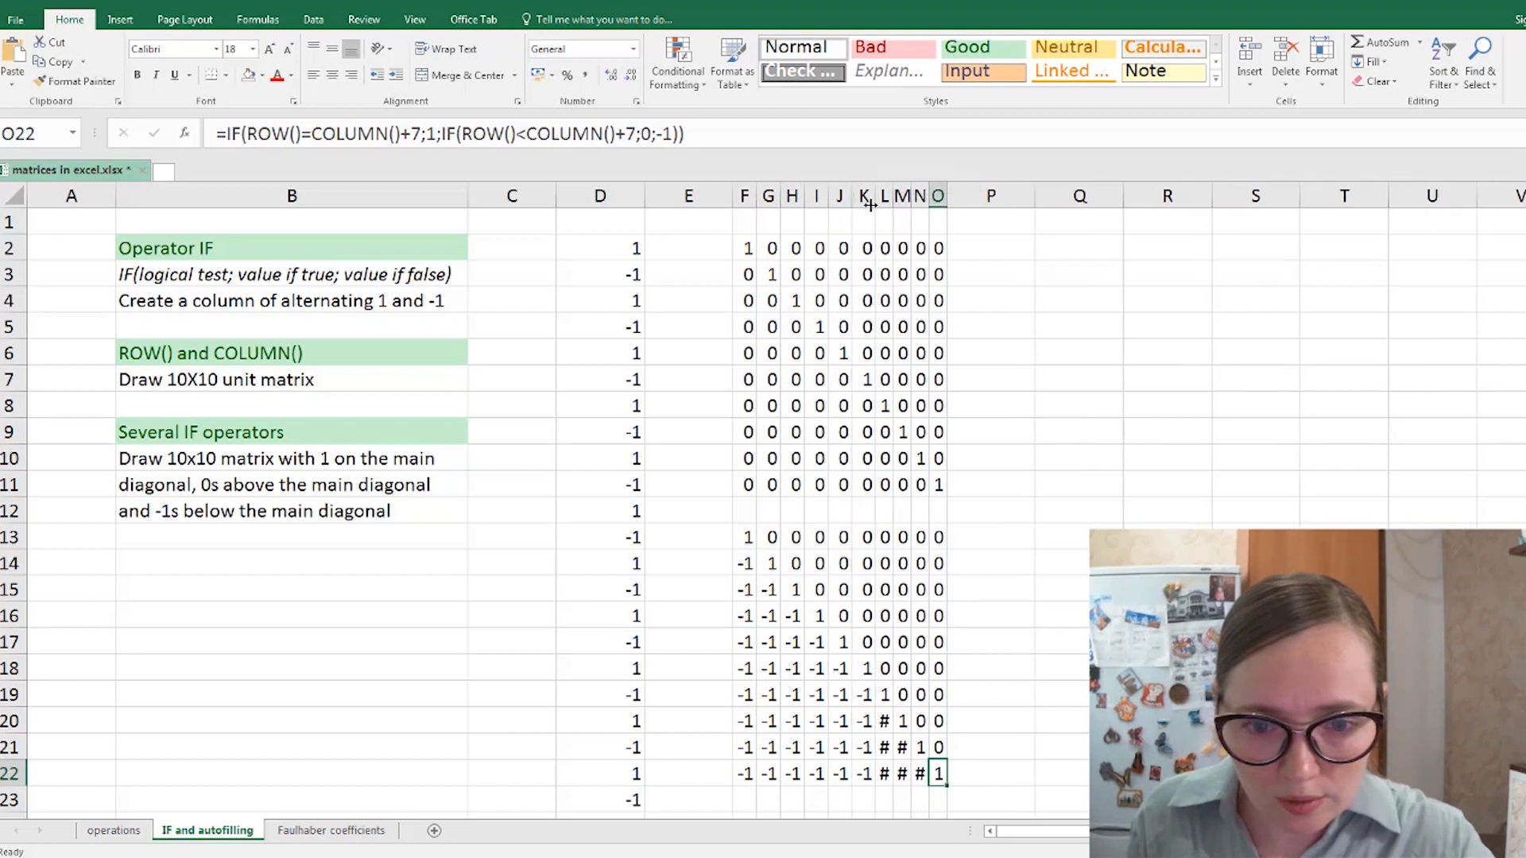
double_click(893, 199)
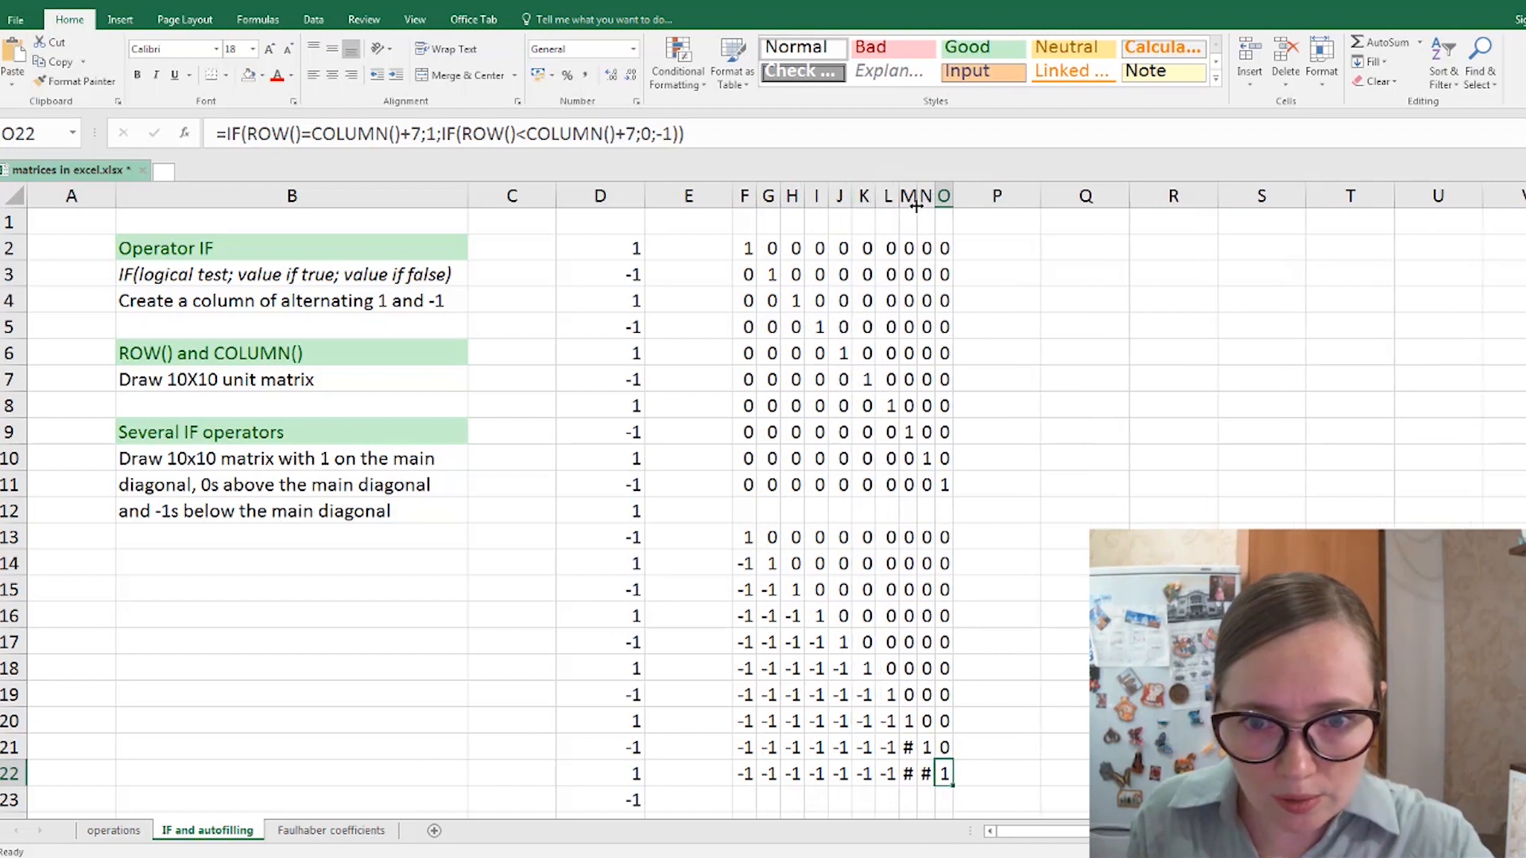
double_click(916, 205)
double_click(941, 205)
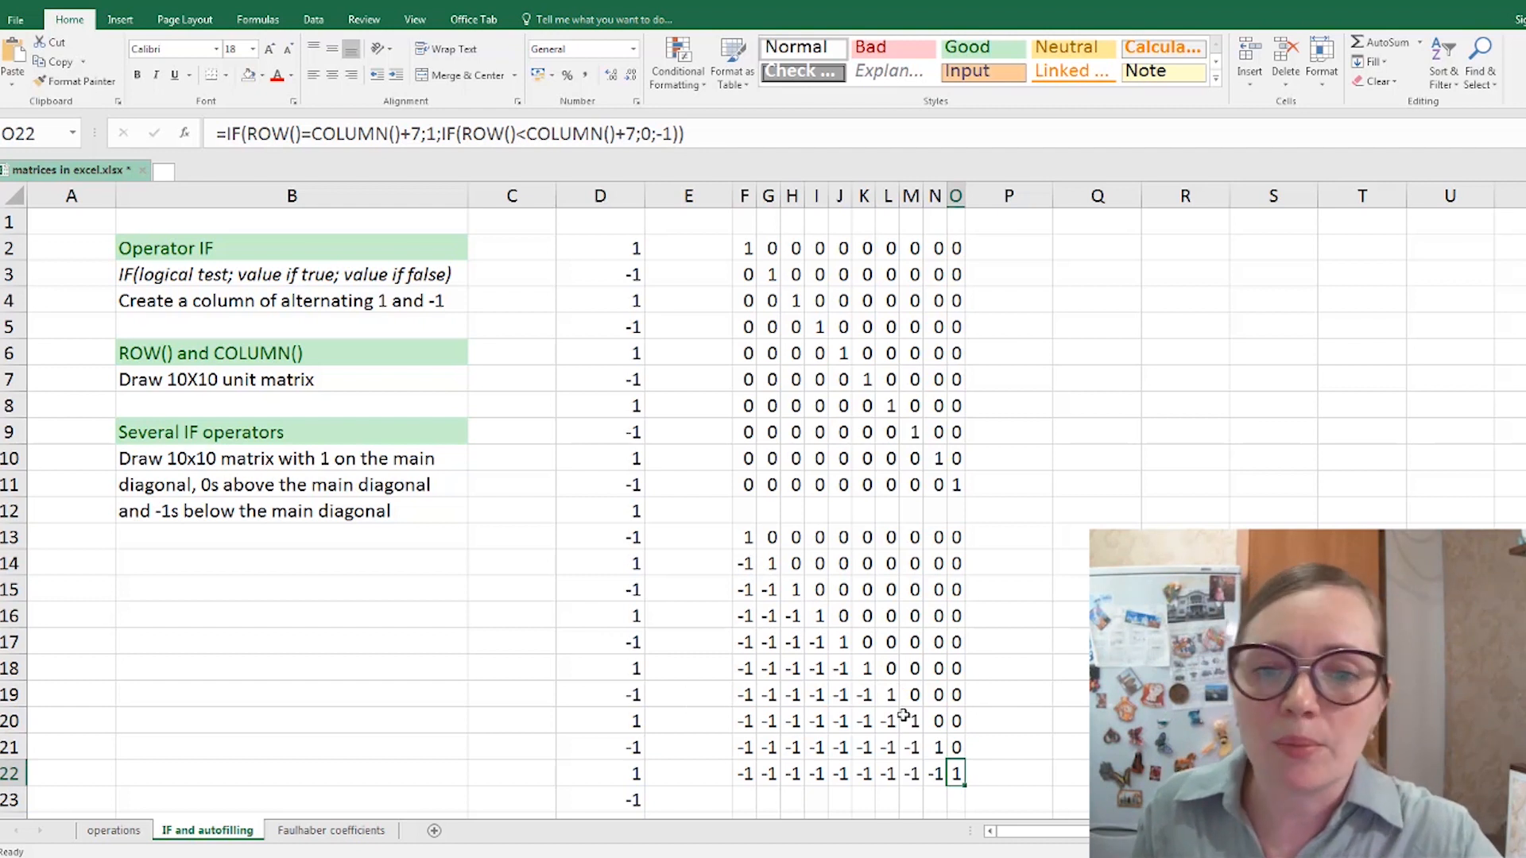
left_click_drag(213, 465, 369, 506)
left_click(747, 587)
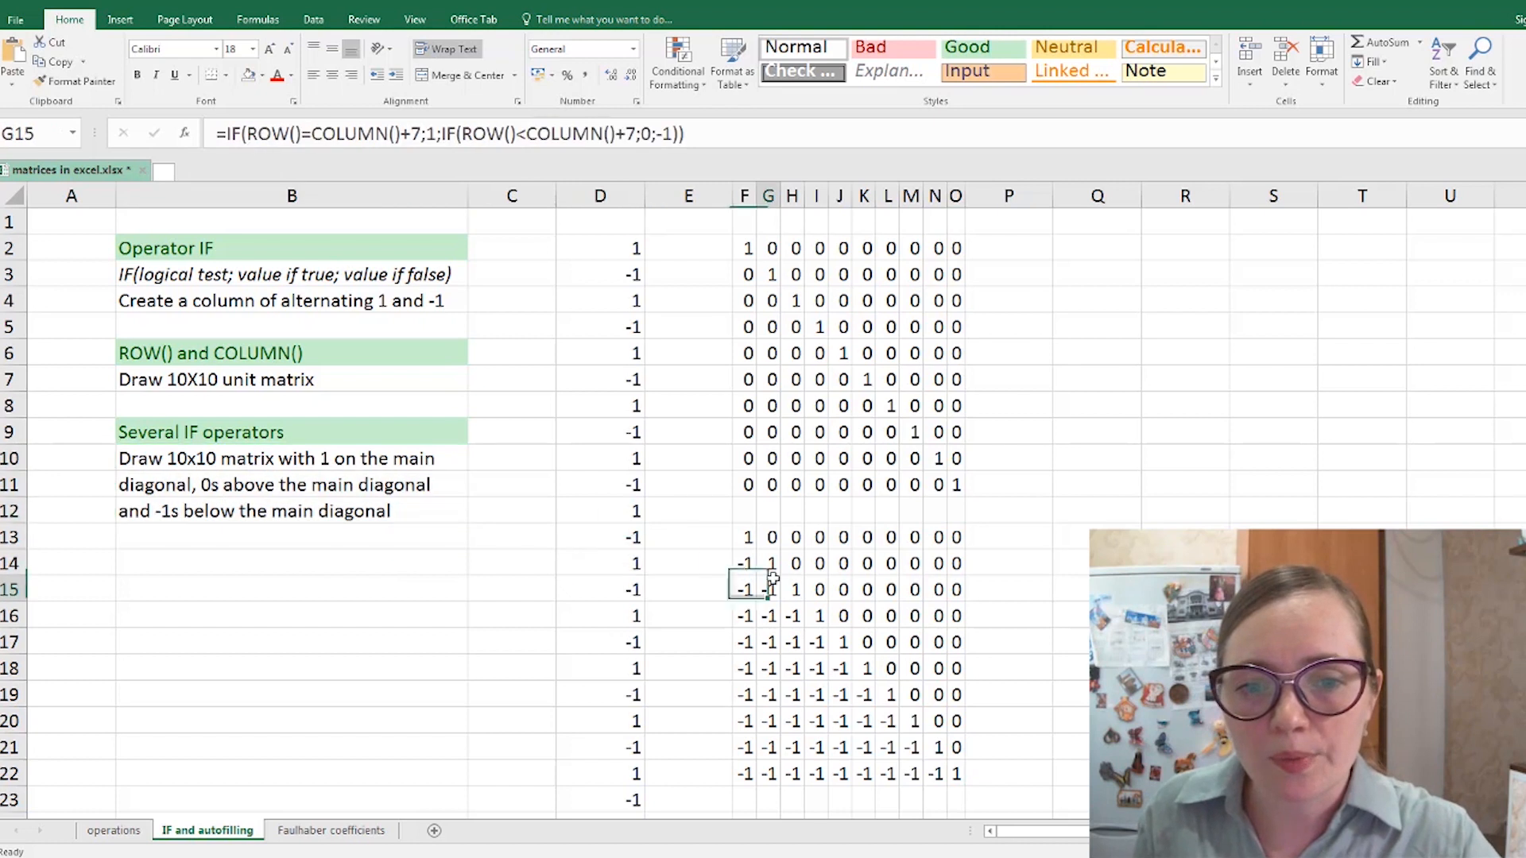
left_click(745, 537)
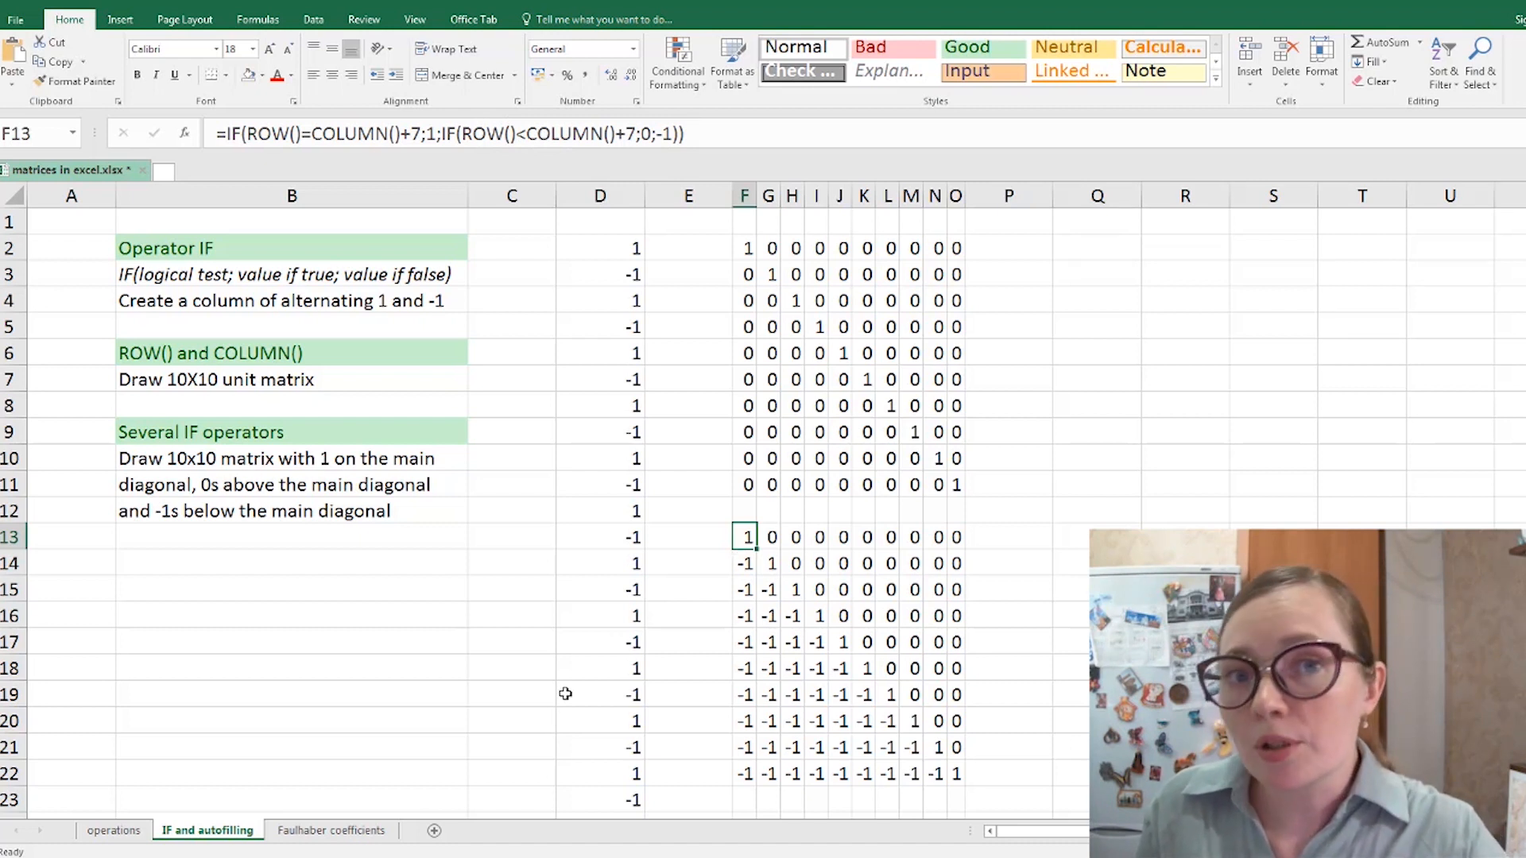
- On the Faulhaber coefficients sheet, start an IF formula in B2 with the logical test COLUMN()=2
left_click(372, 833)
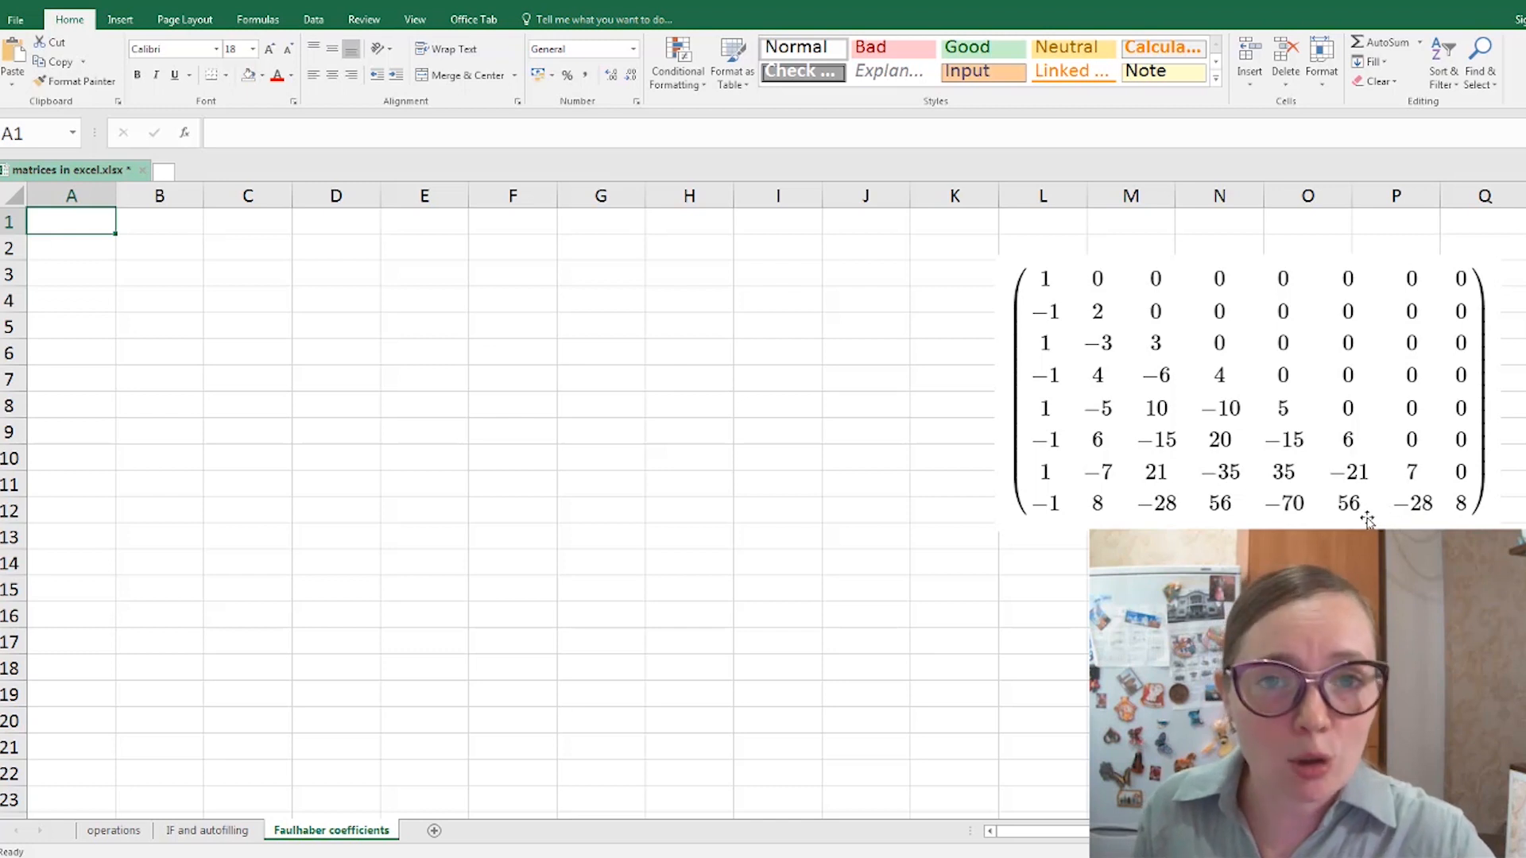
left_click_drag(1271, 503, 1261, 497)
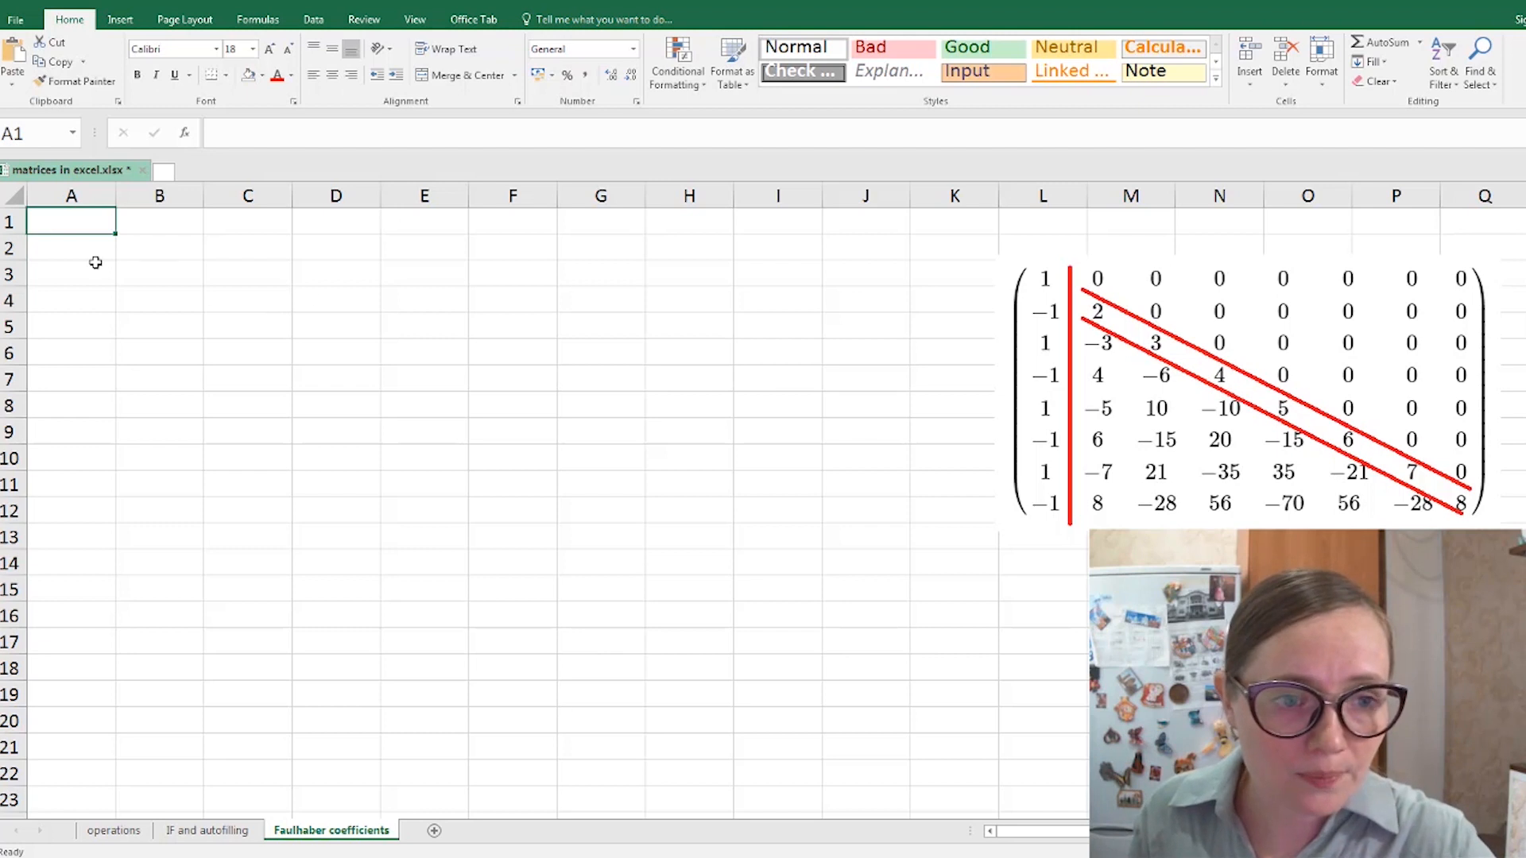
left_click(144, 248)
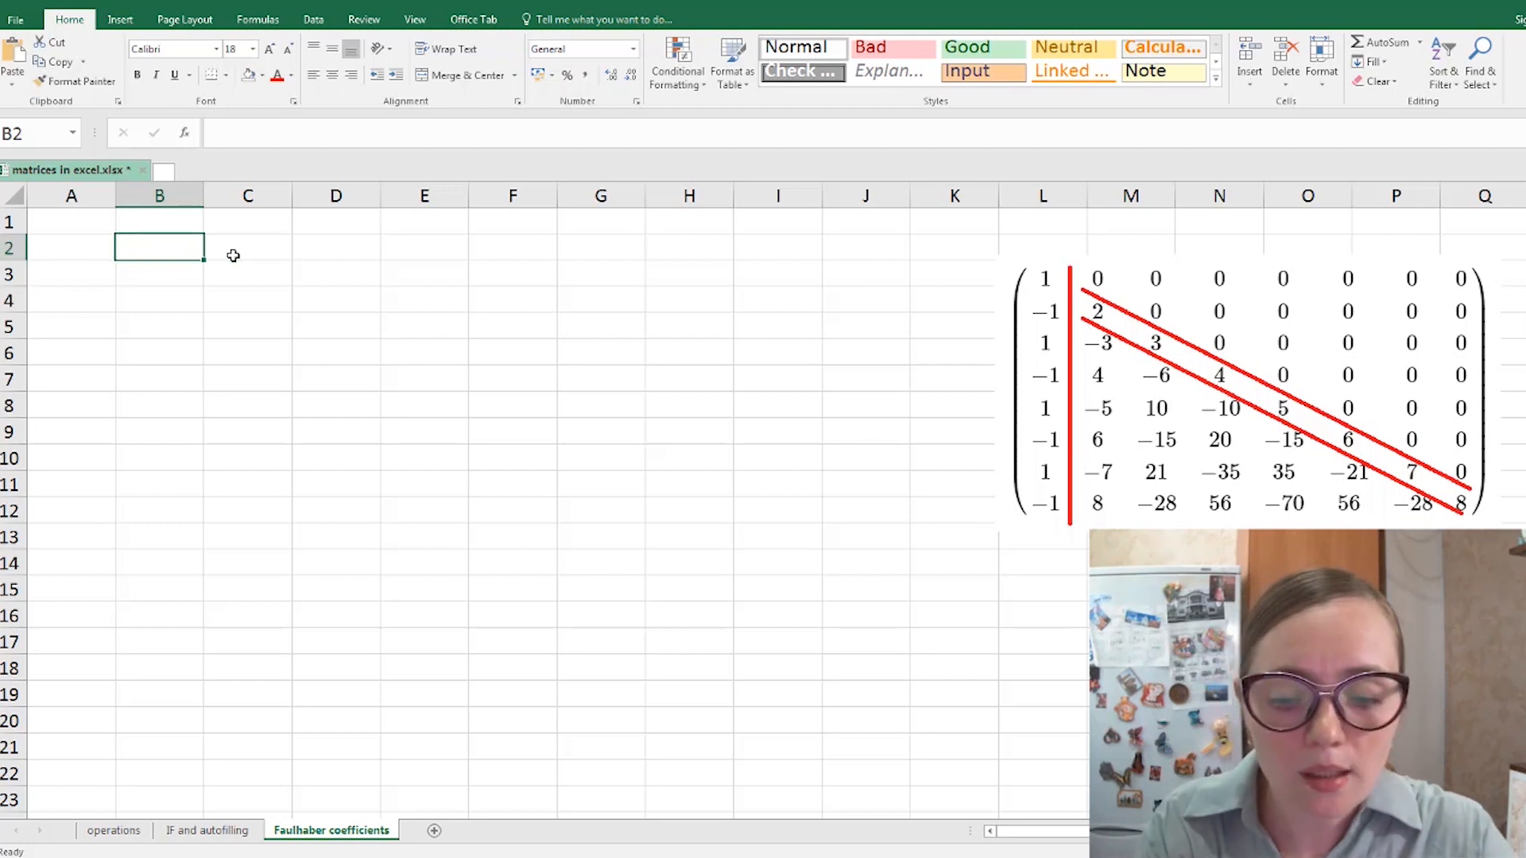
type("=")
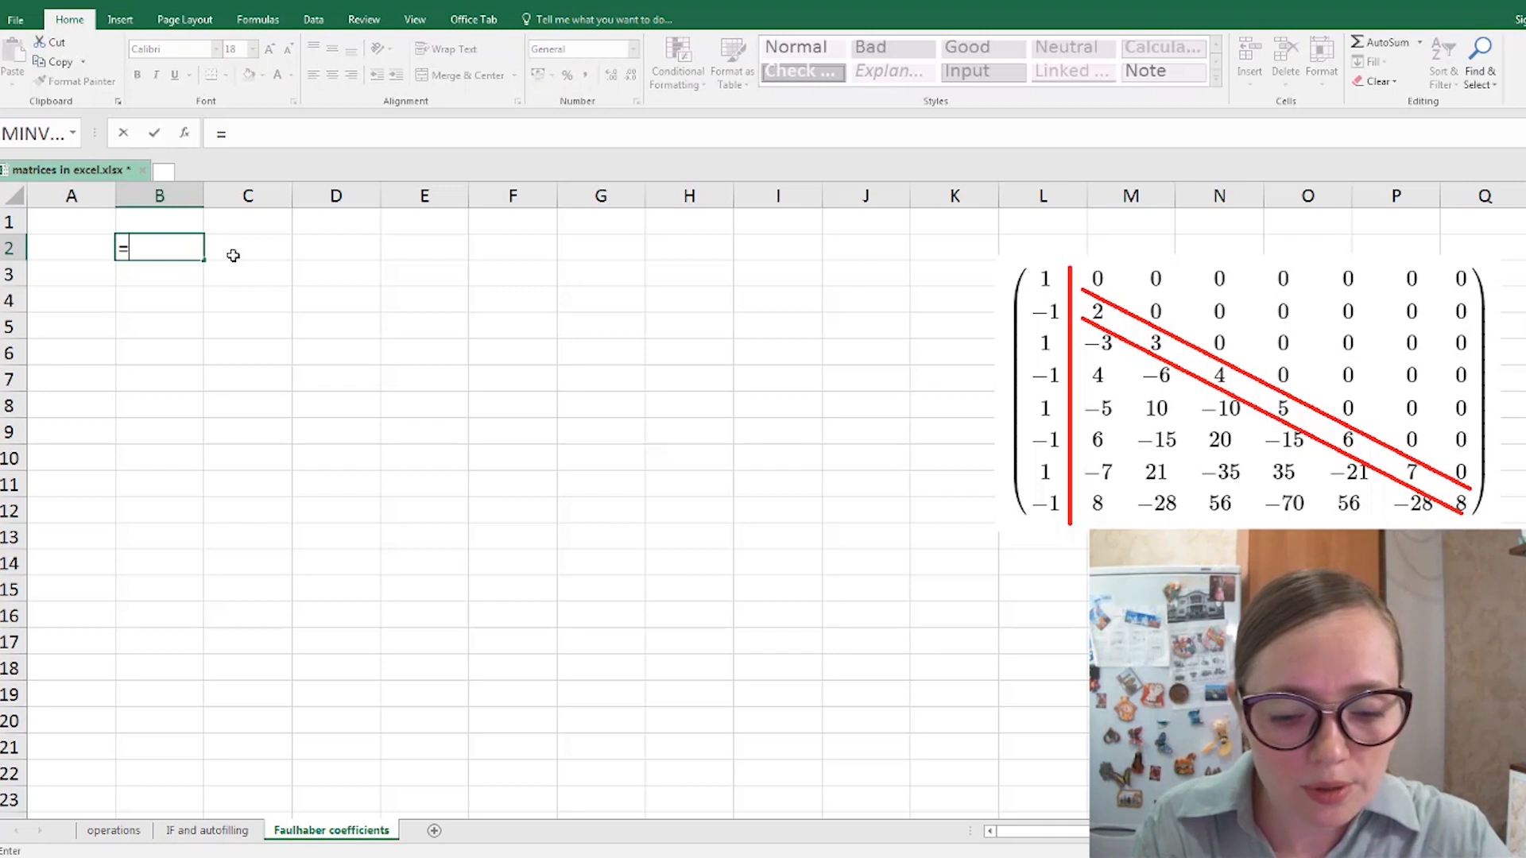
type("IF")
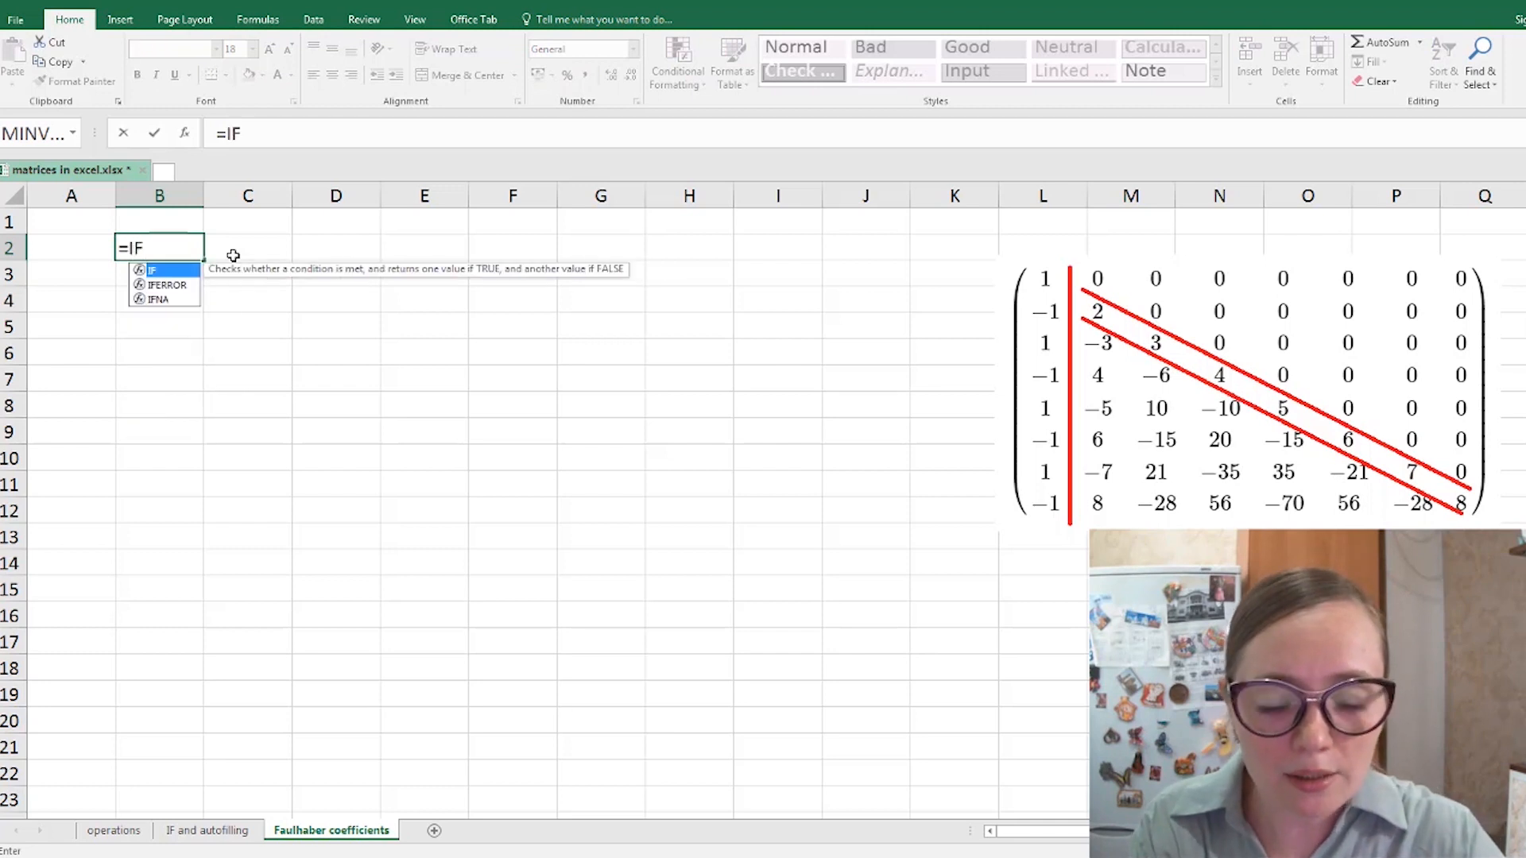
type("(")
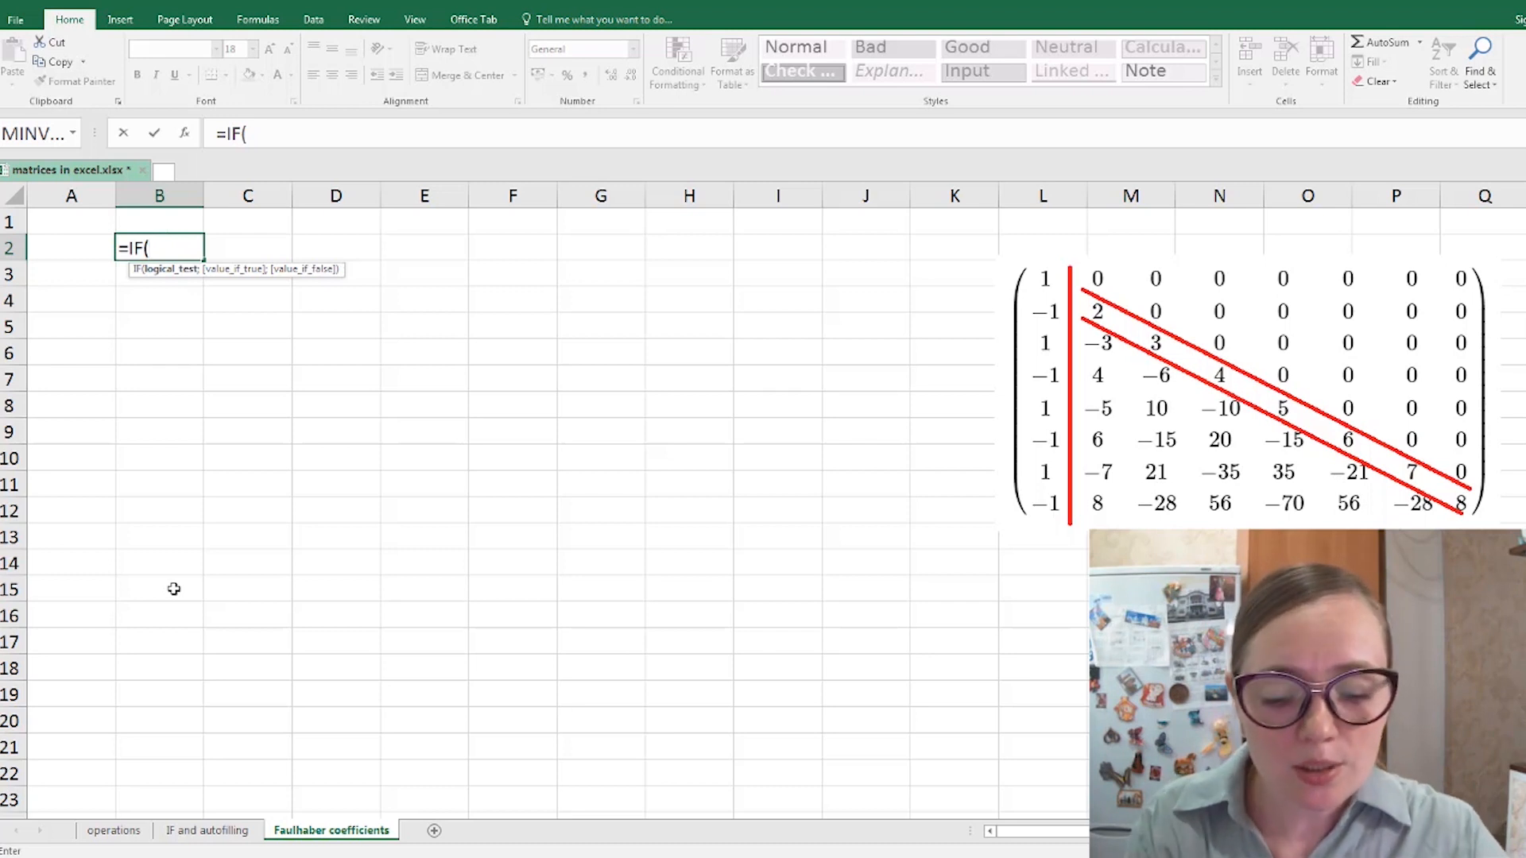
type("CO")
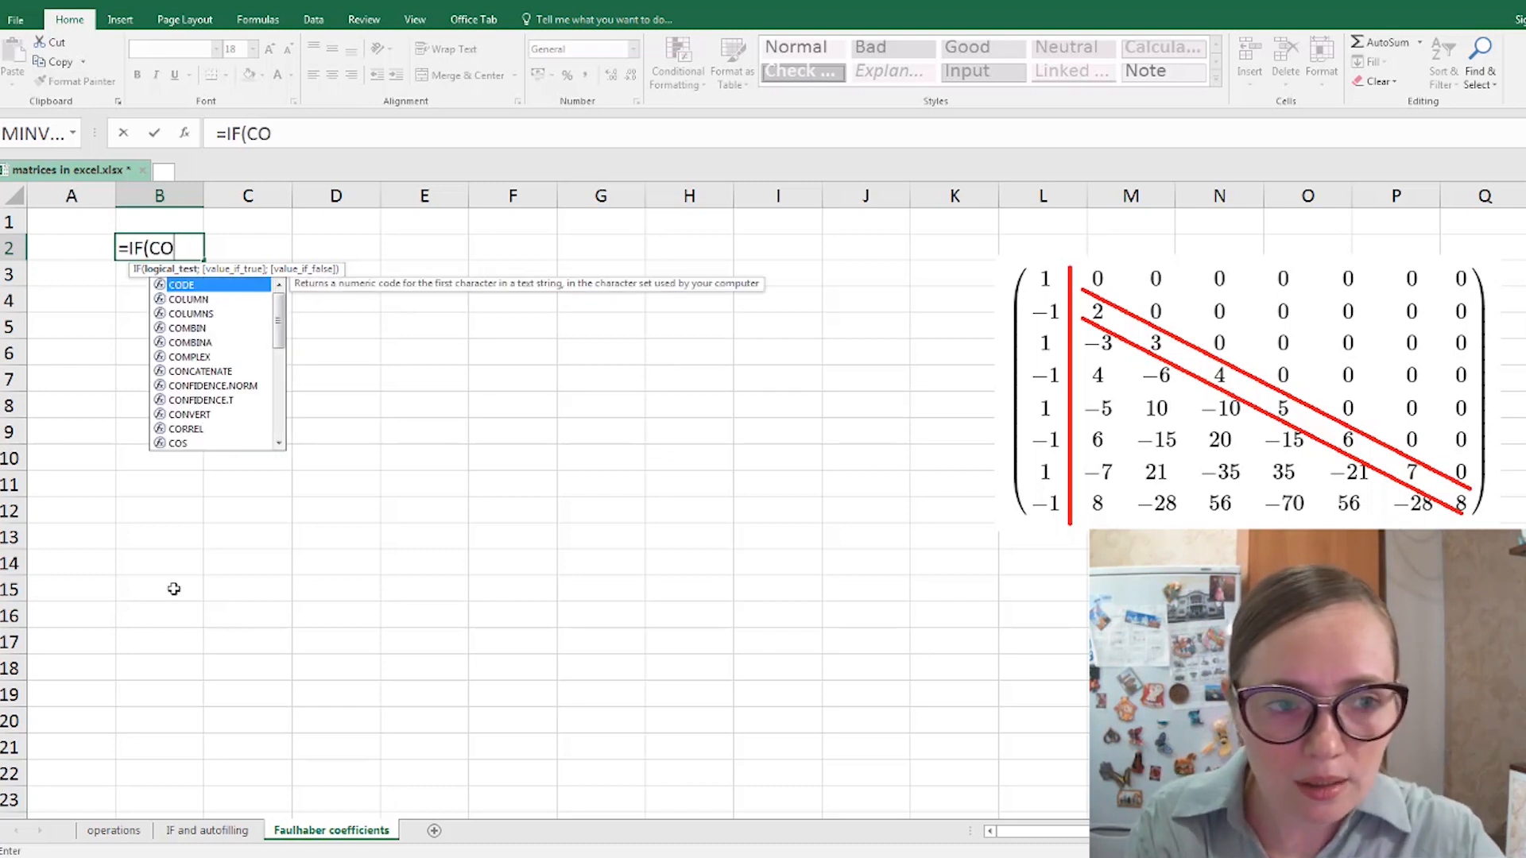
key("Down")
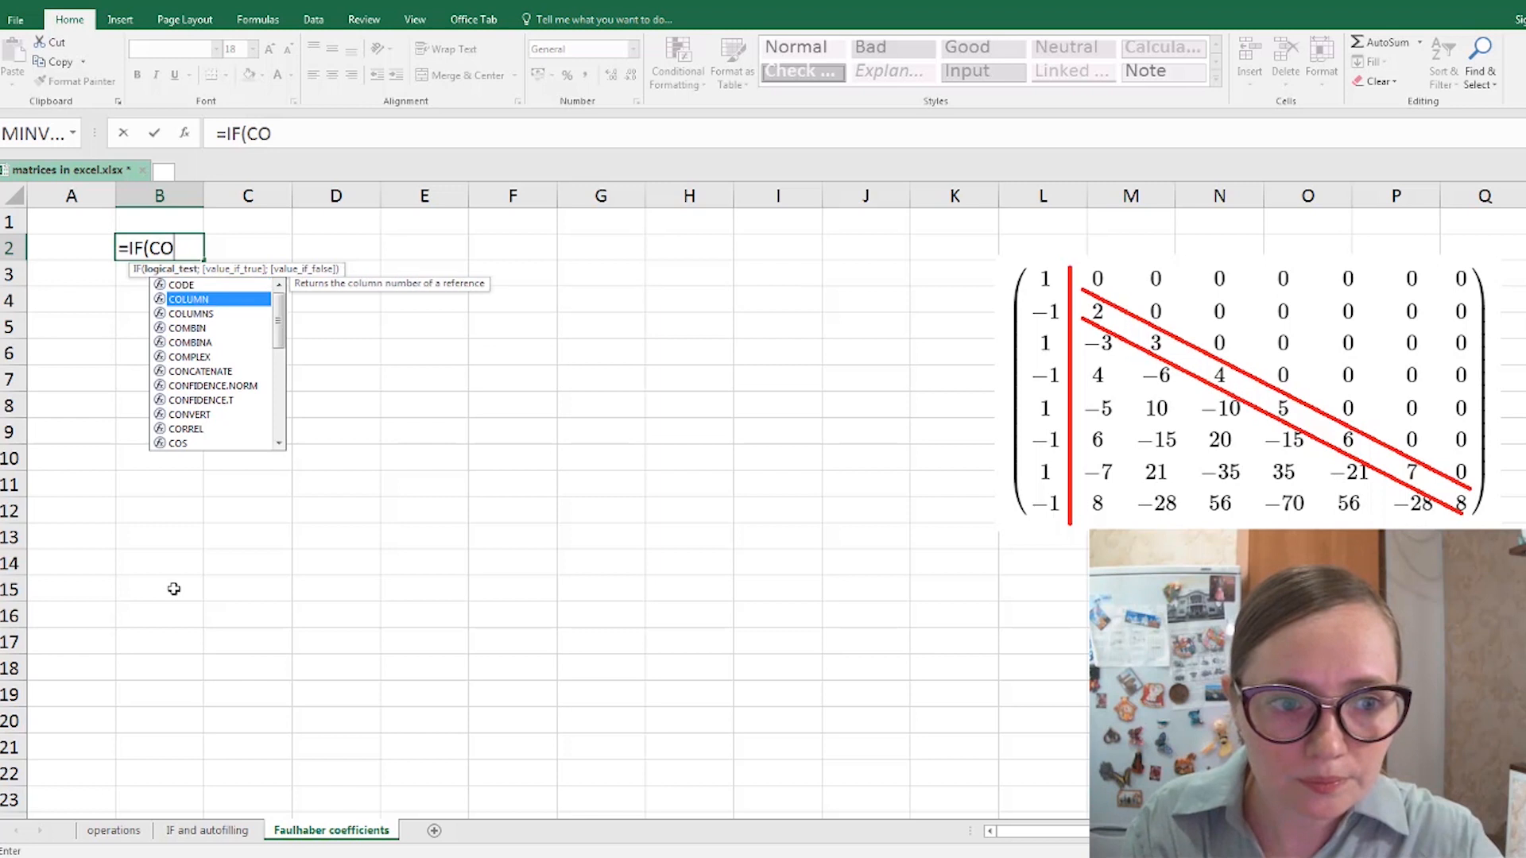
key("Tab")
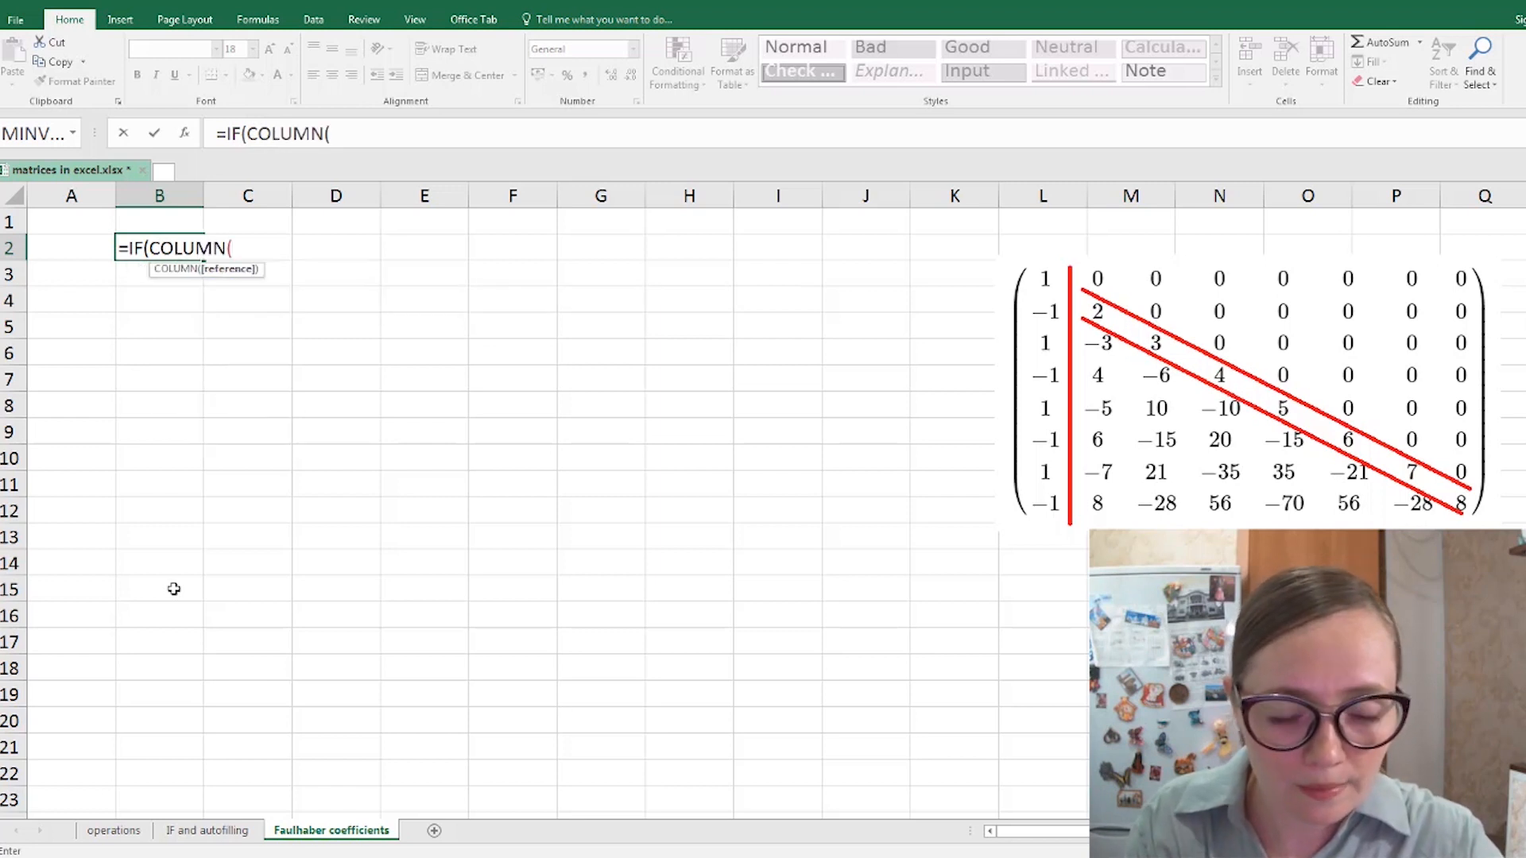
type(")=2")
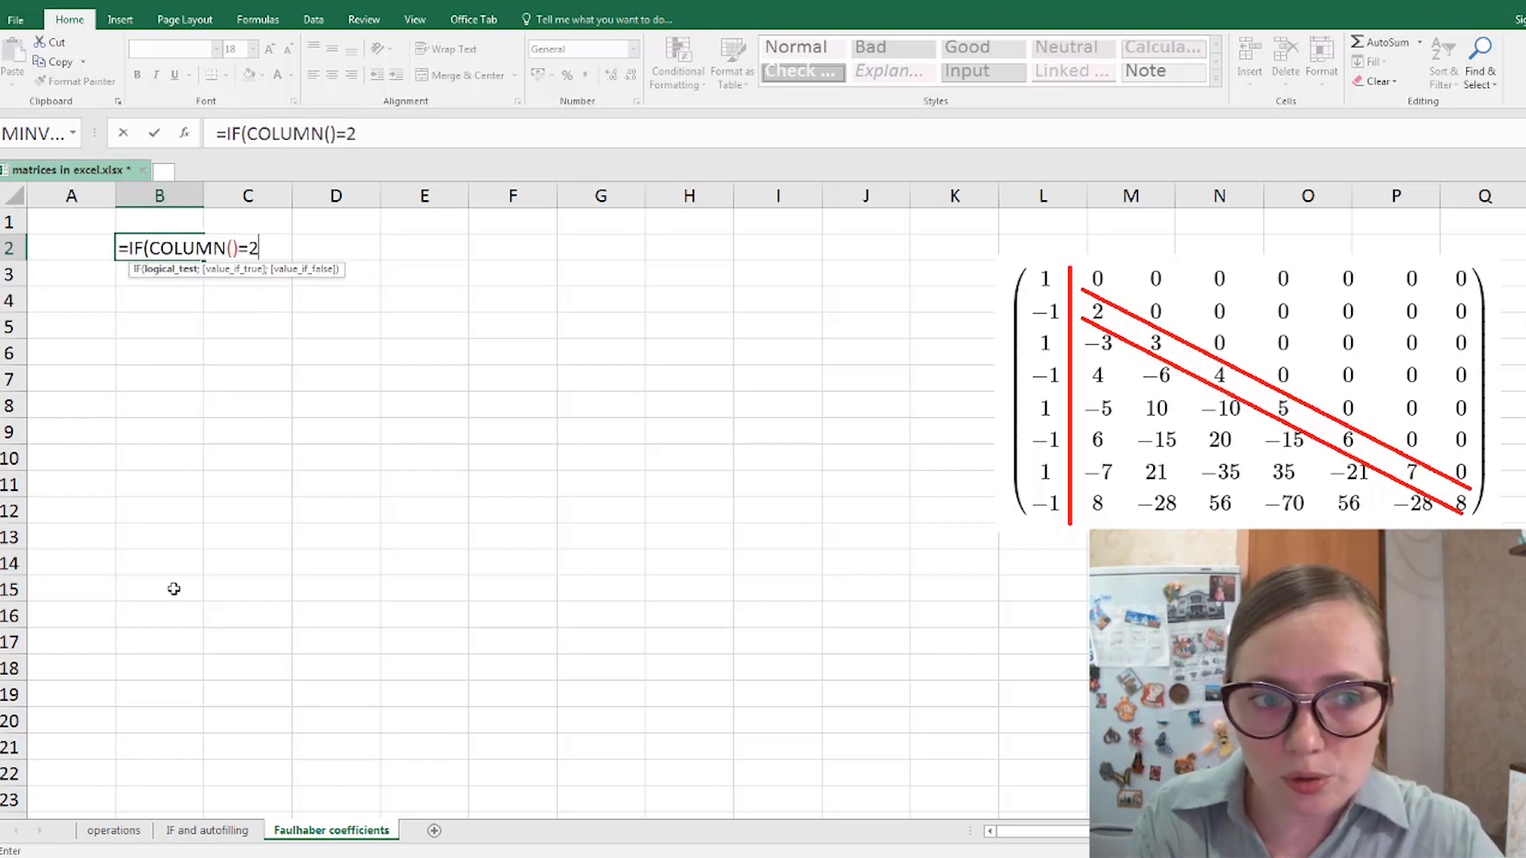
- Nest IF(B1=1;-1;1) as the value if true of the B2 formula
type(";IF(")
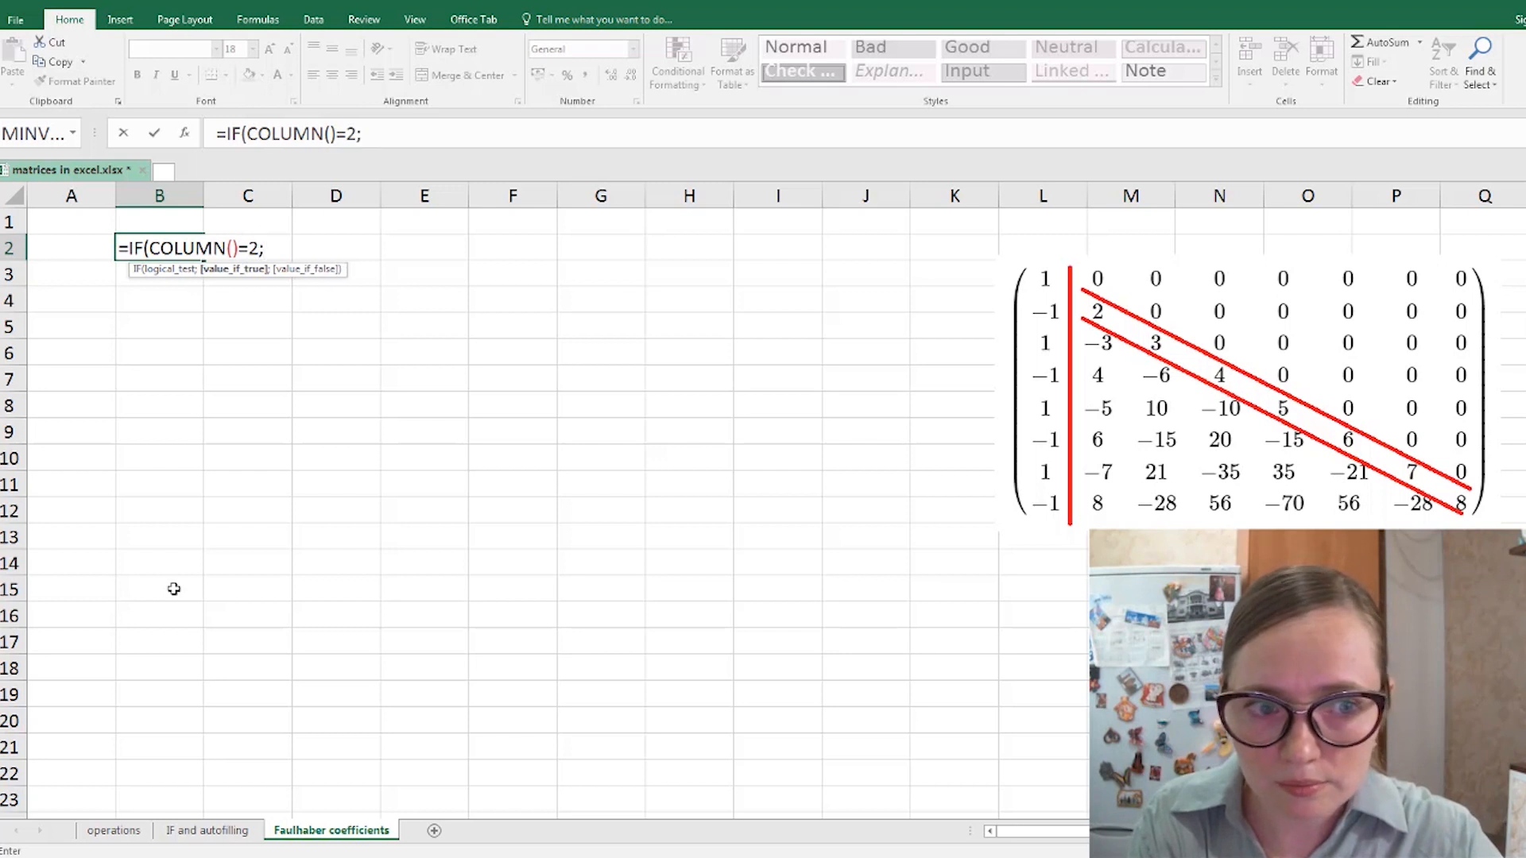
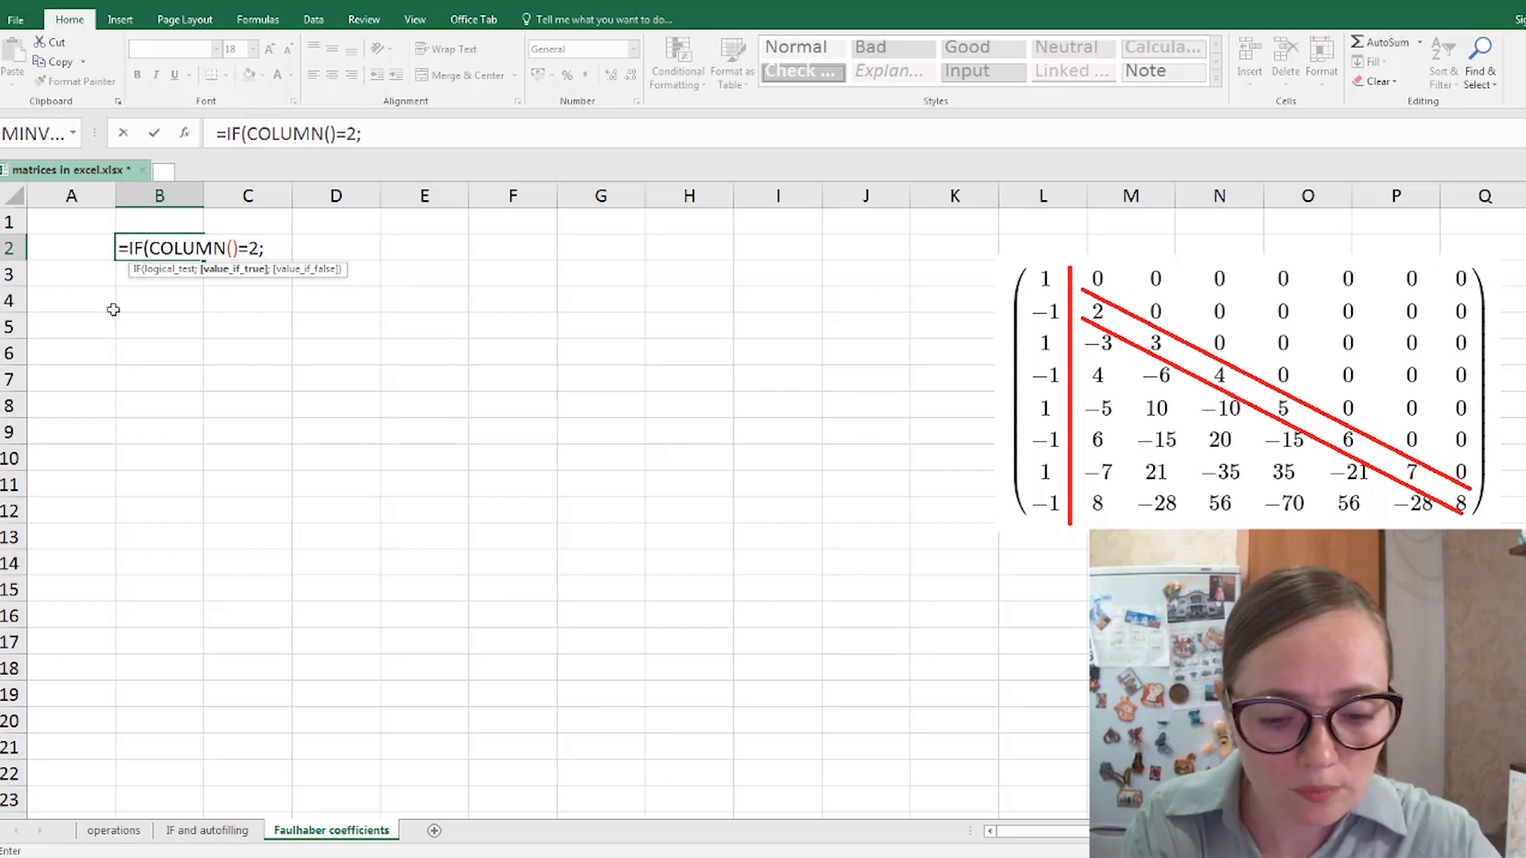
type("I")
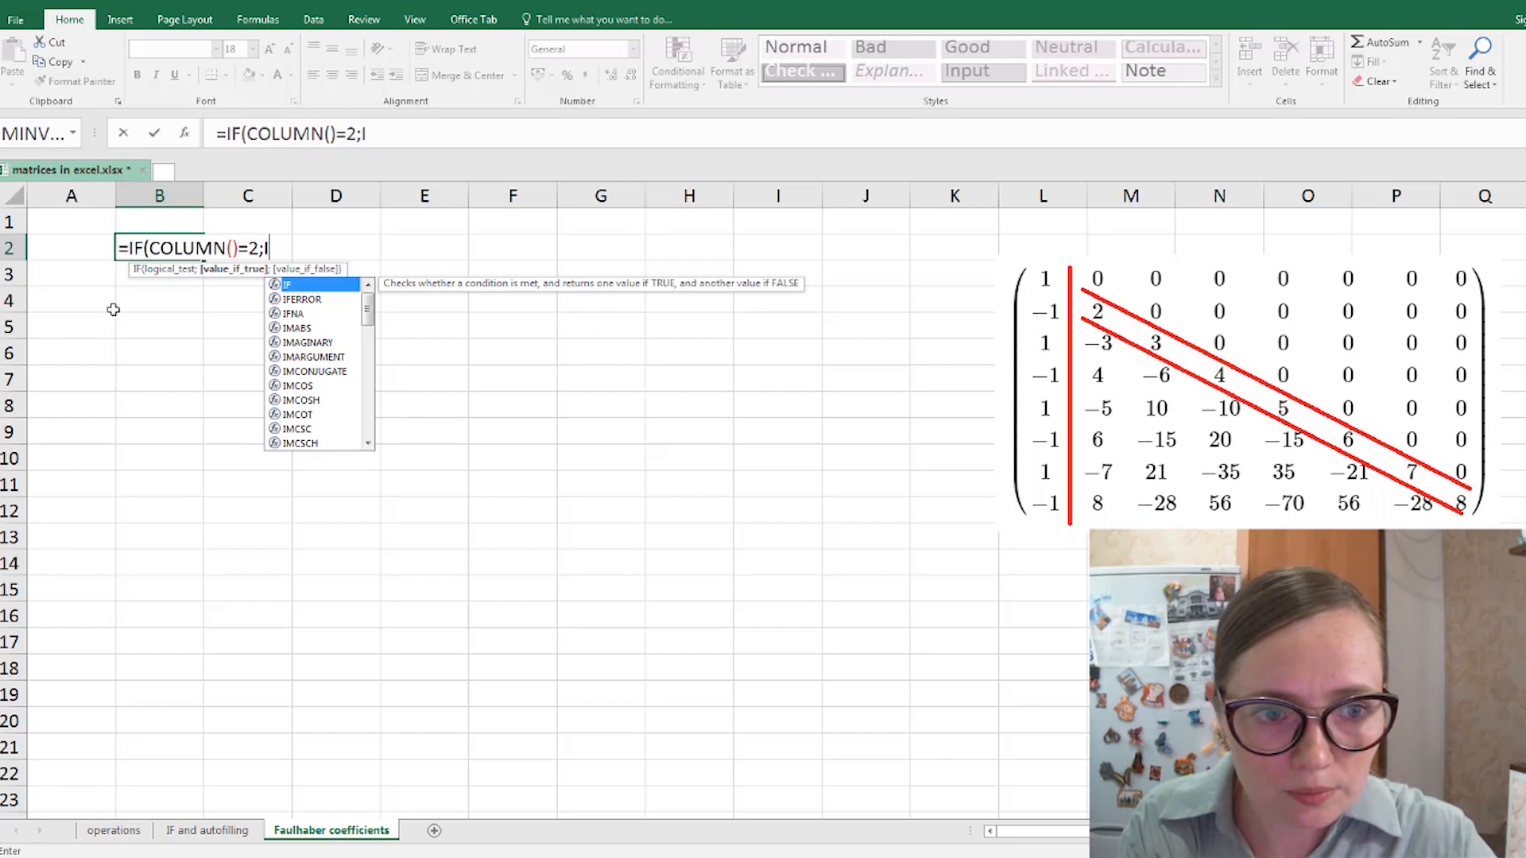
type("F")
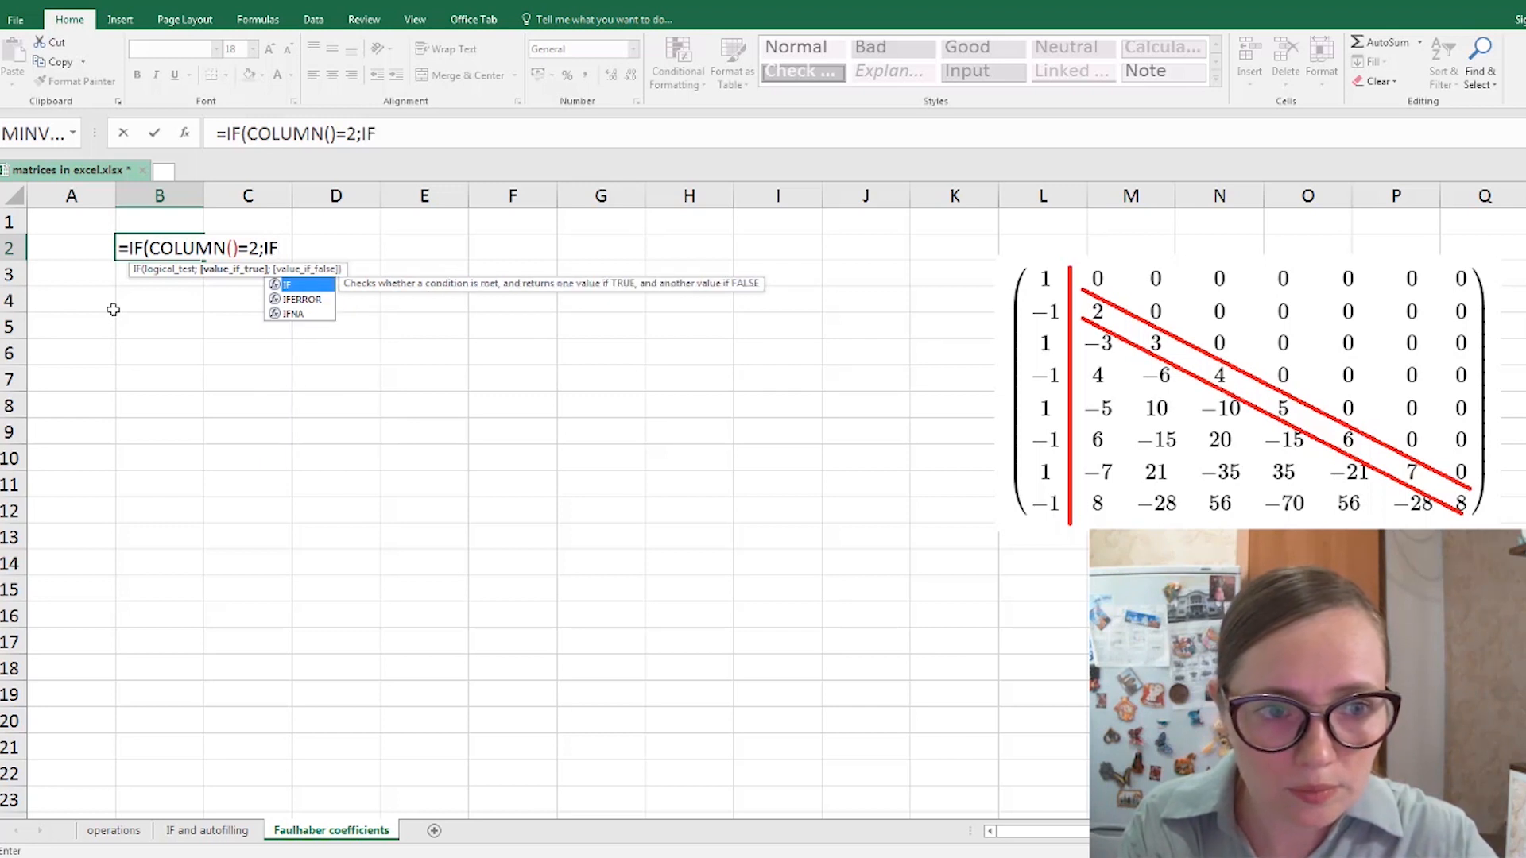
type("(")
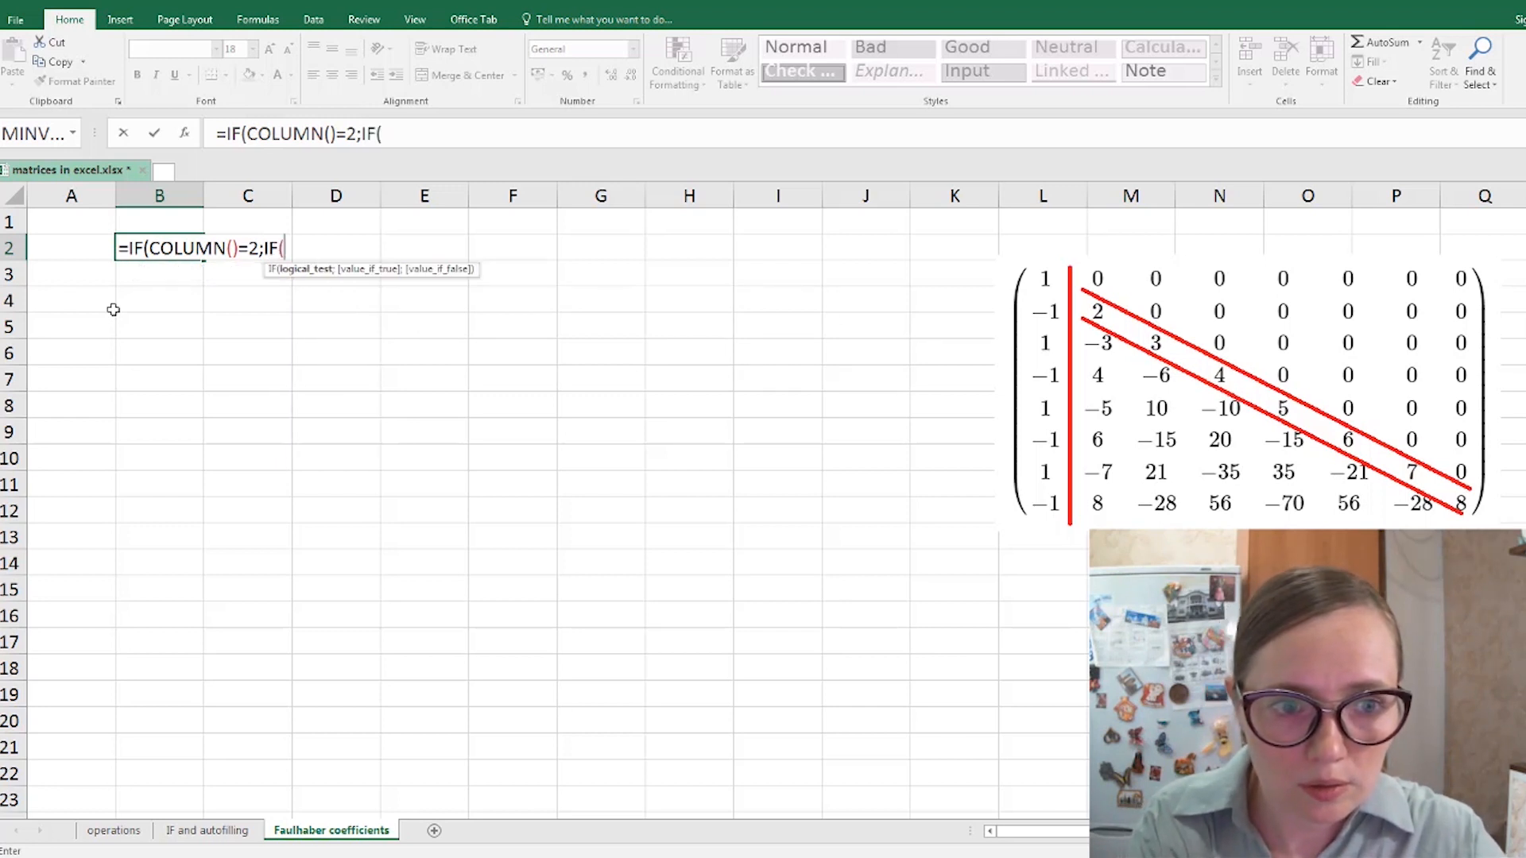
left_click(178, 221)
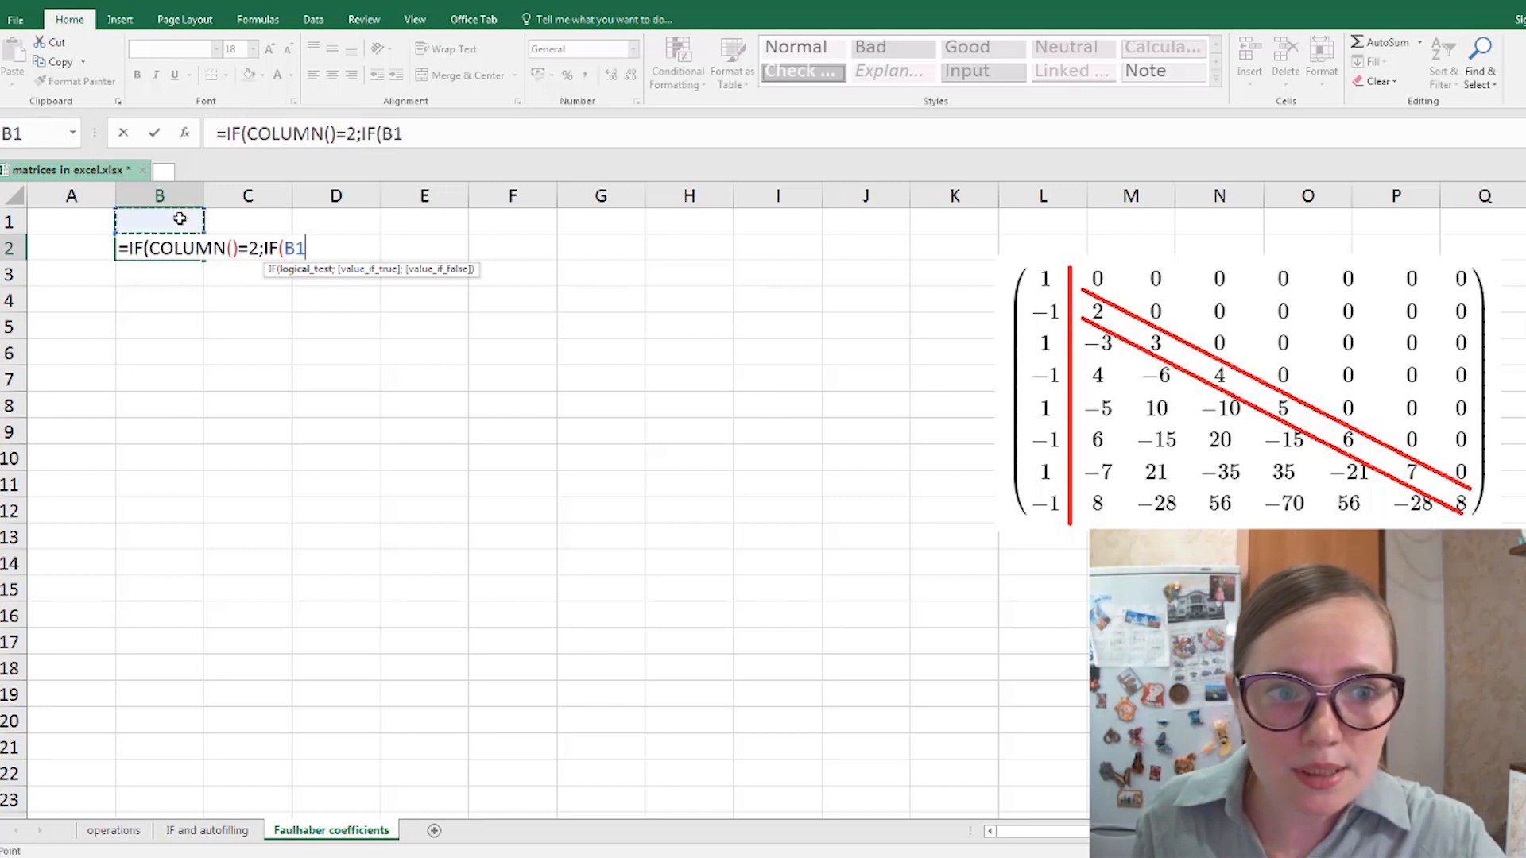
type("=1;-1;1")
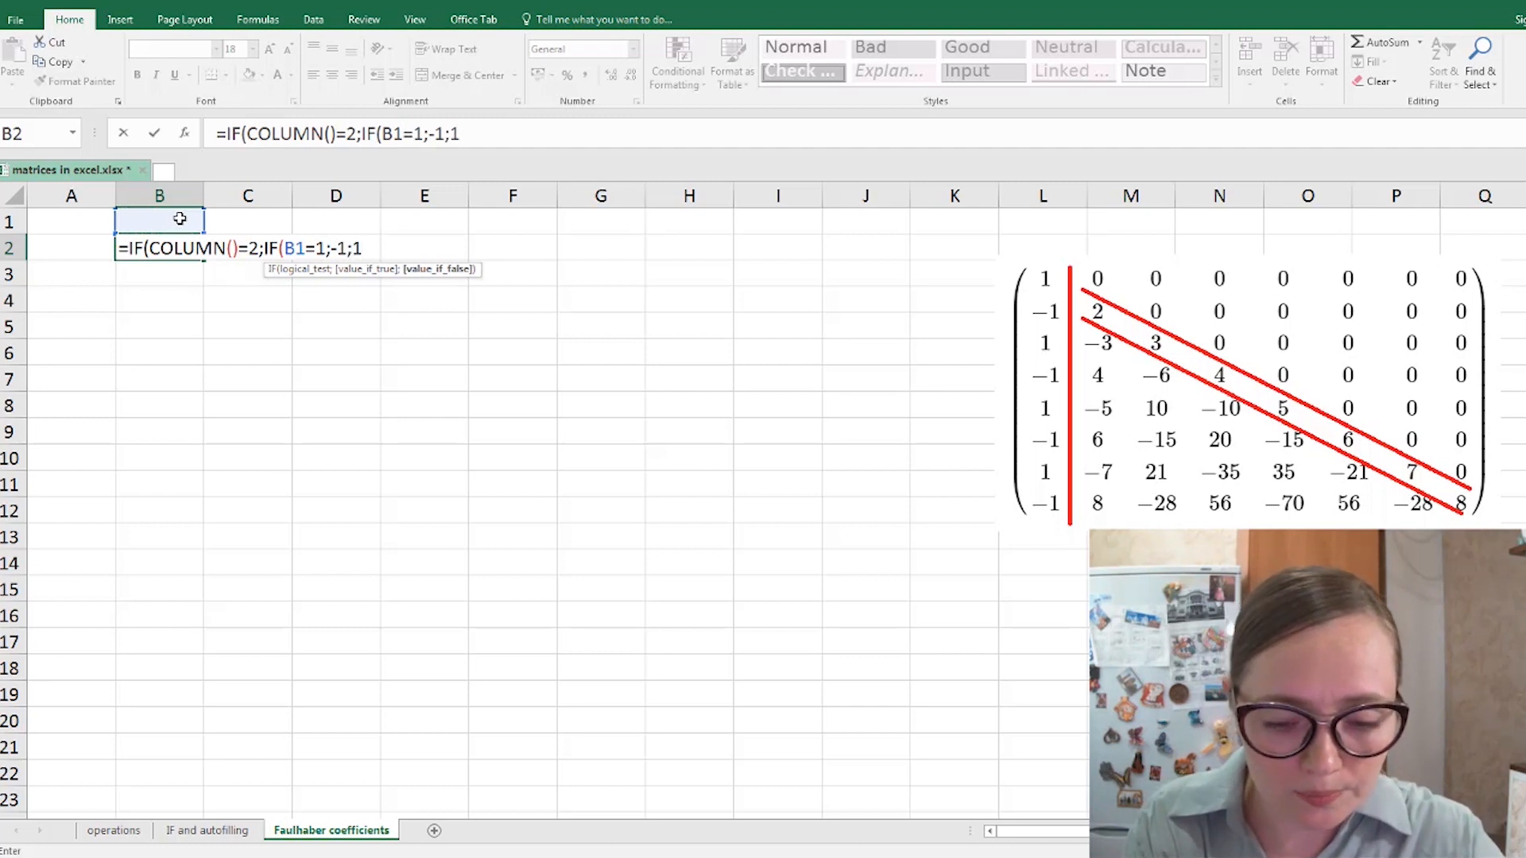
type(");")
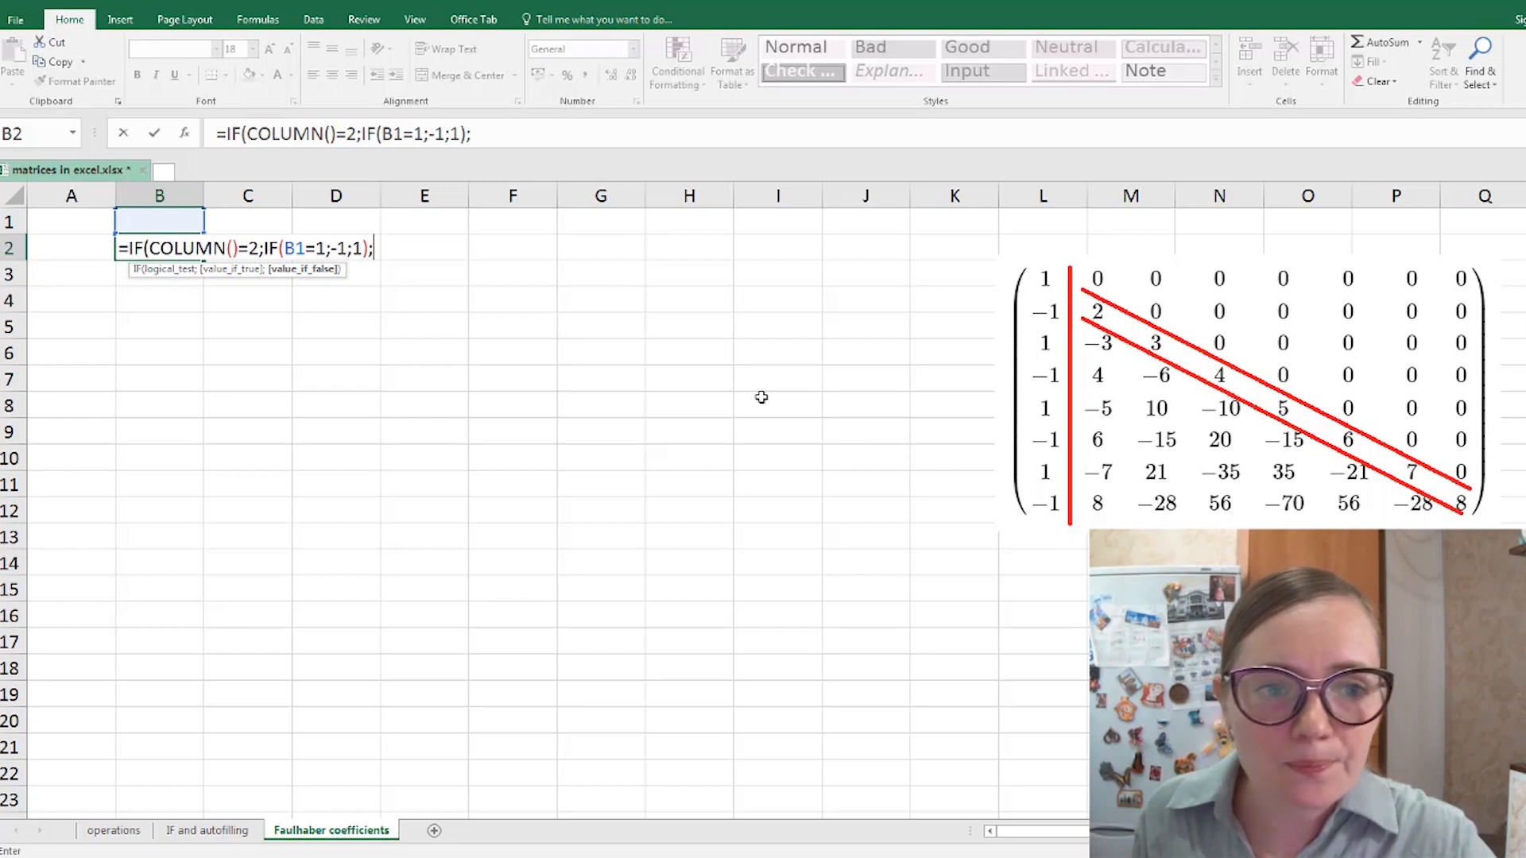
- Nest another IF as the value if false of the B2 formula, testing ROW()<COLUMN() and returning 0 if true
type("IF")
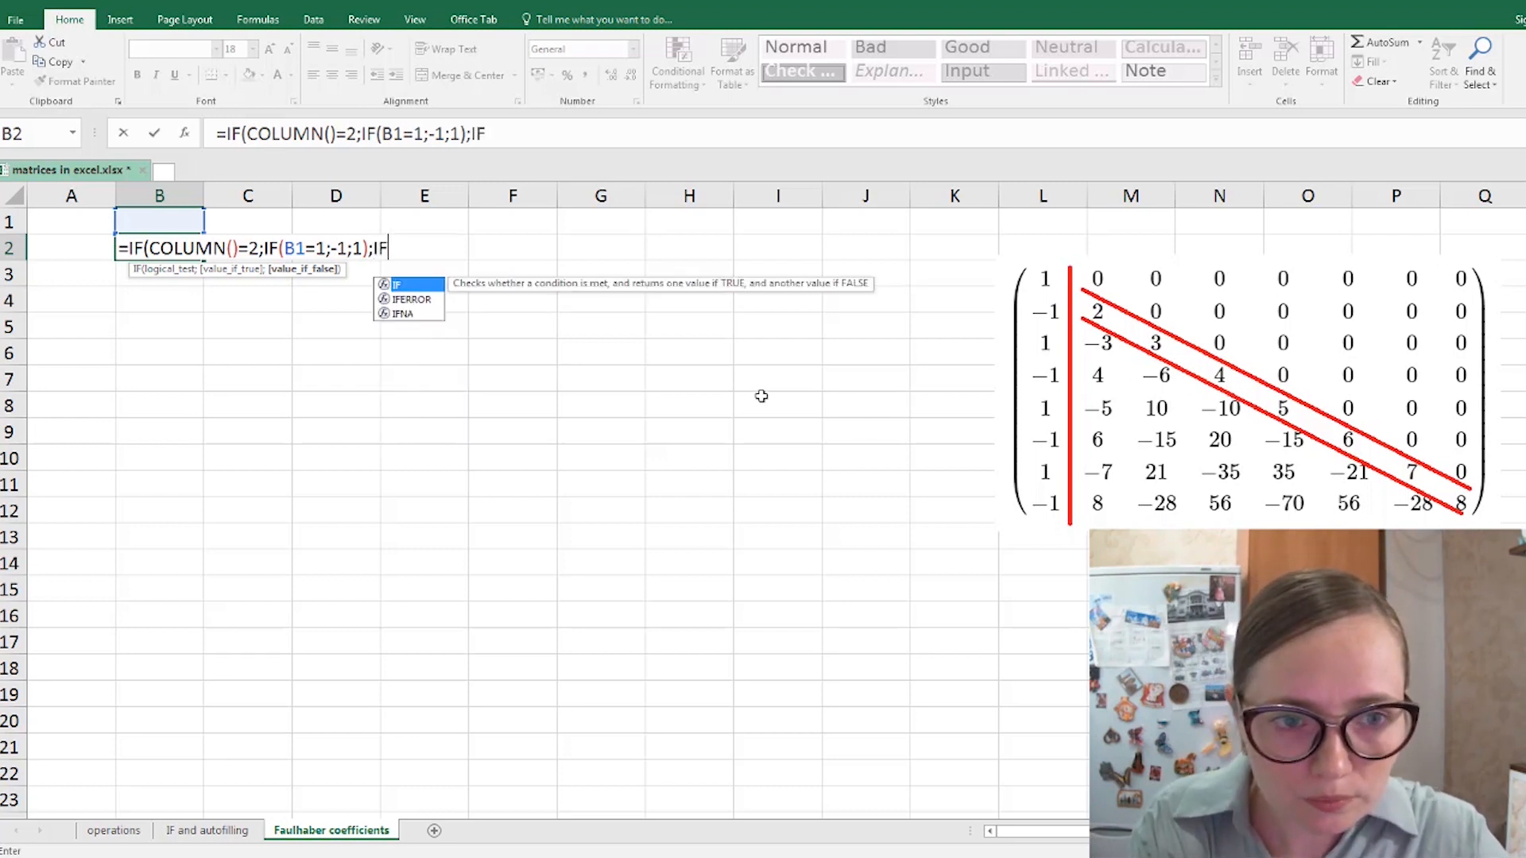
type("(")
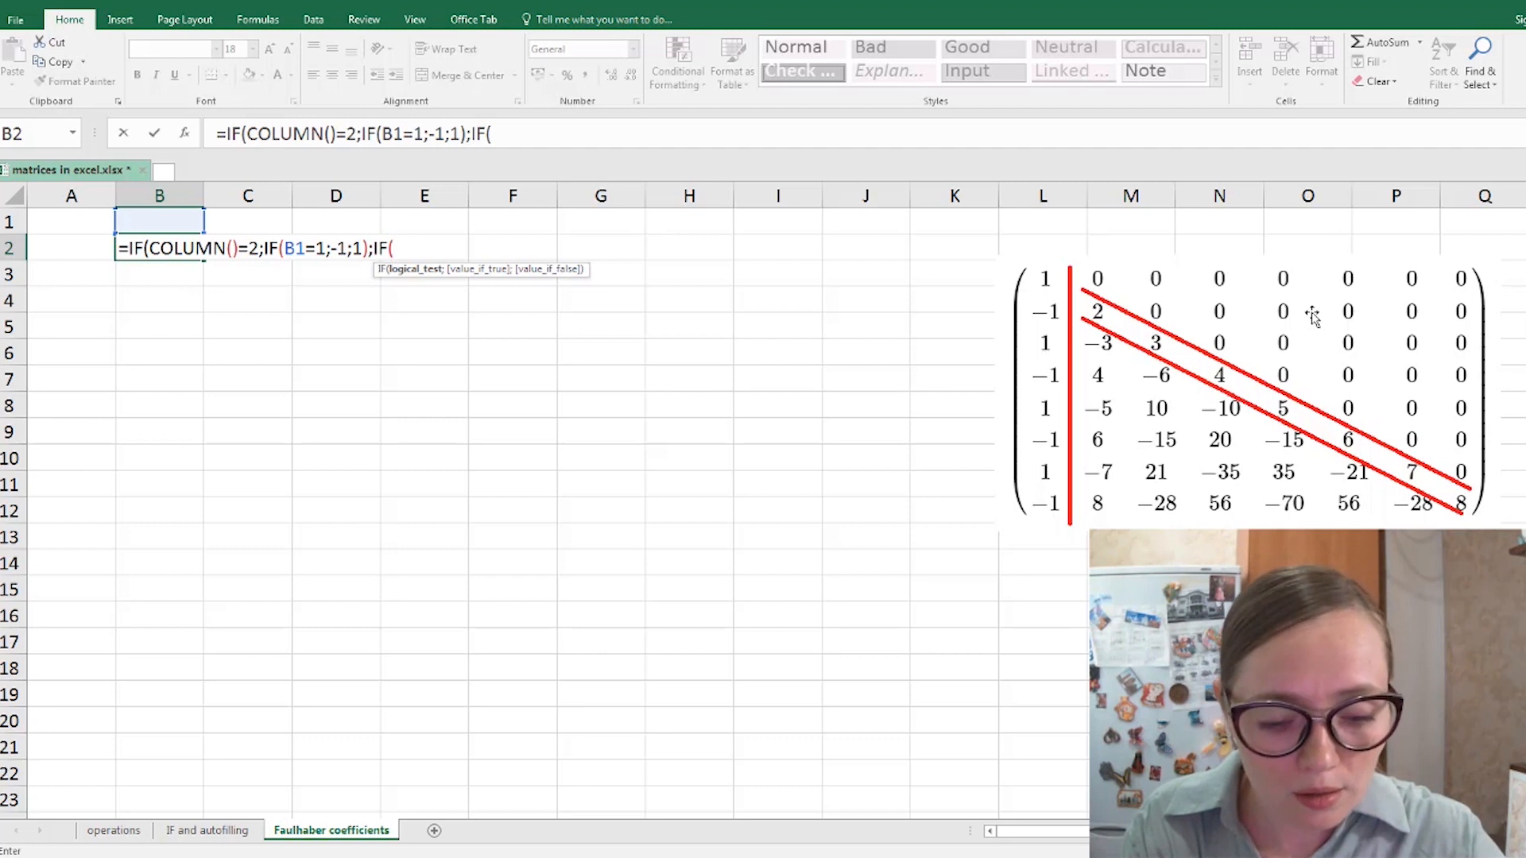
type("ROW")
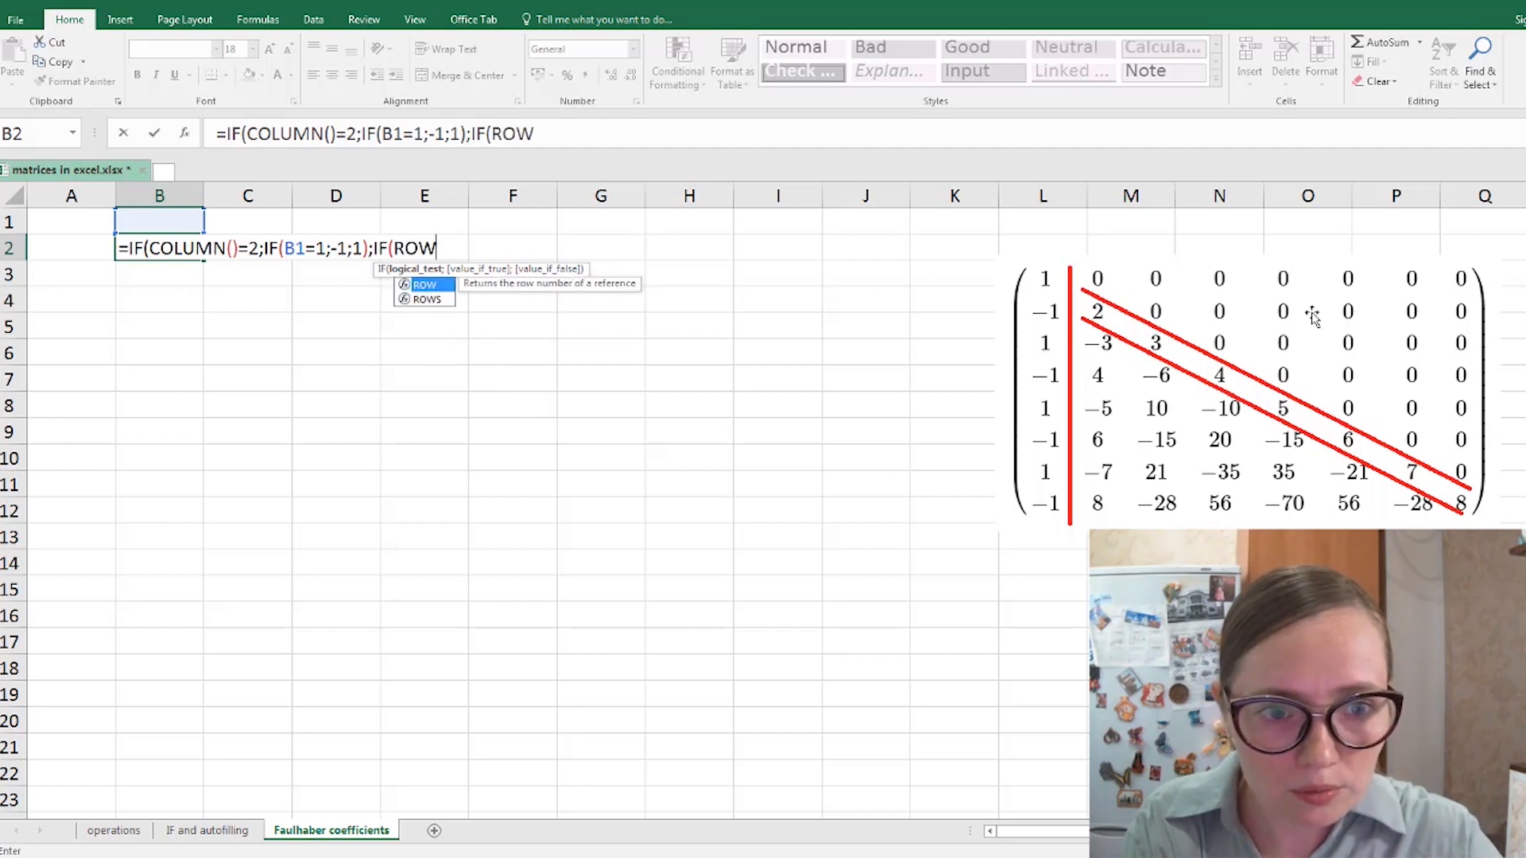
type("()")
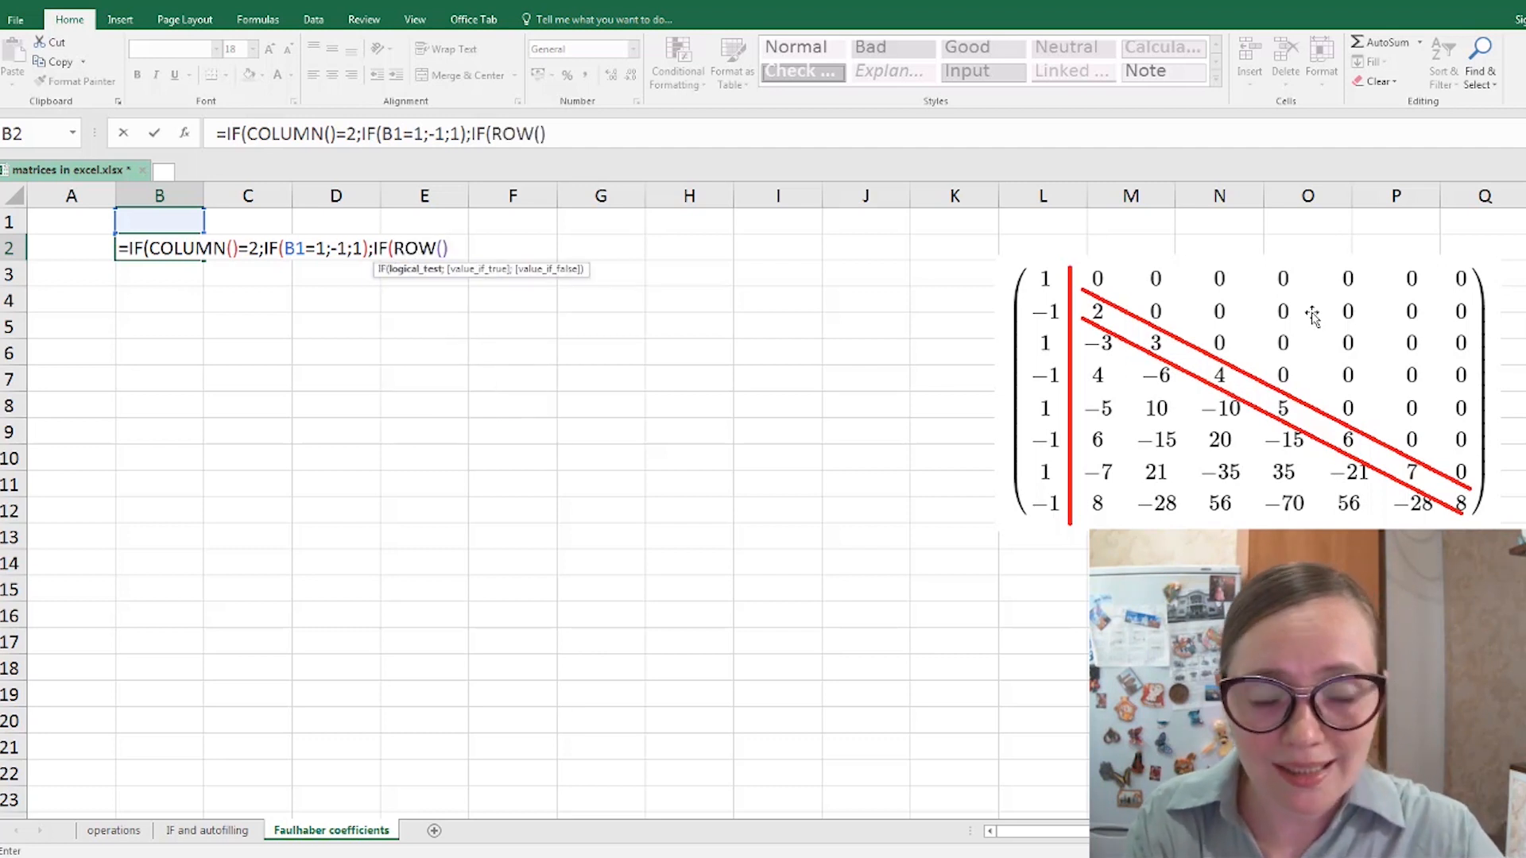
type("<")
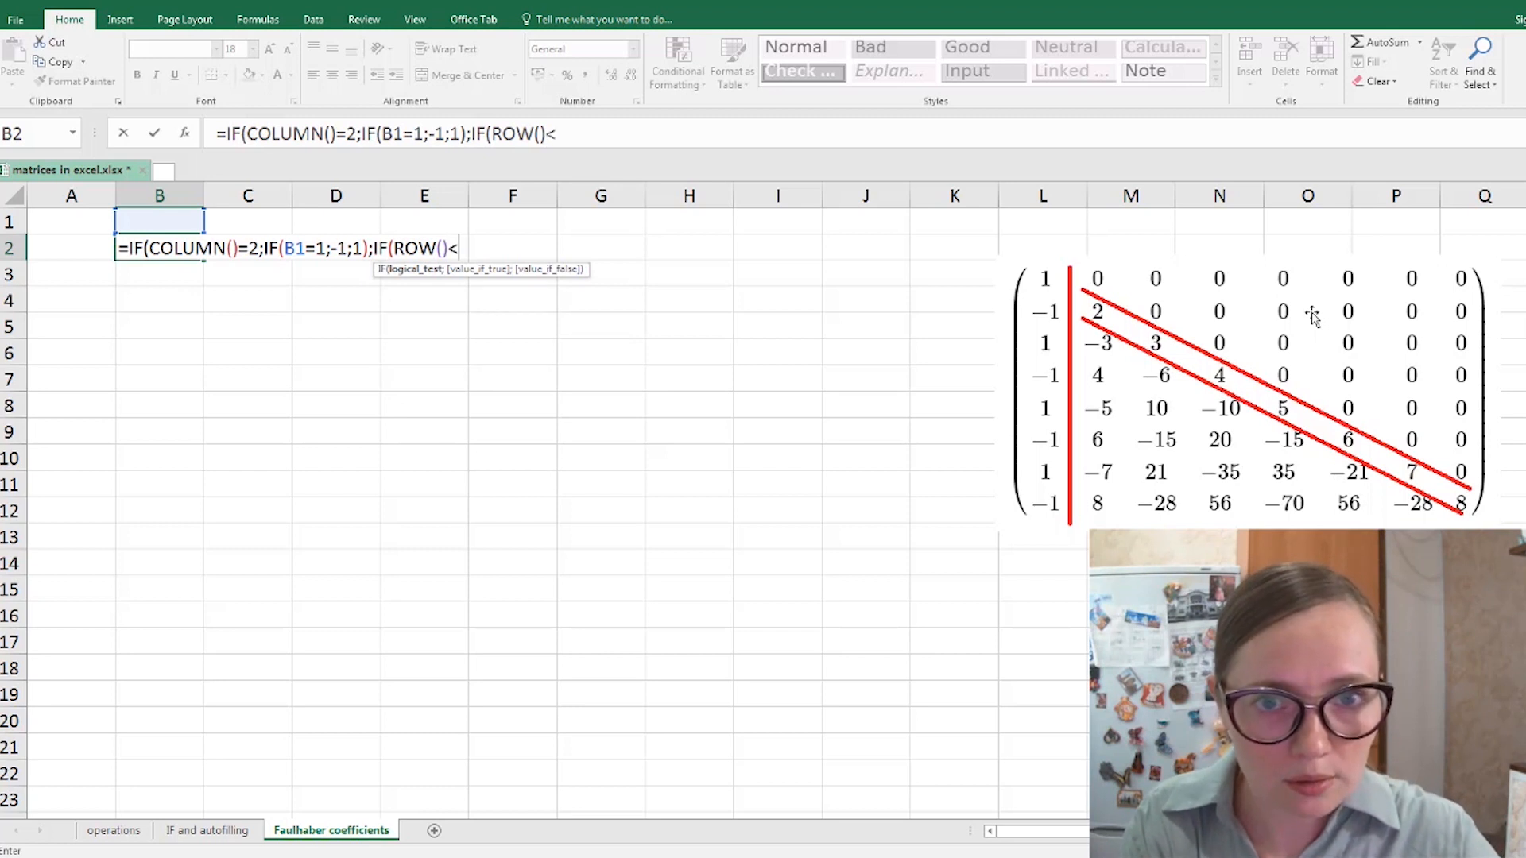
type("COL")
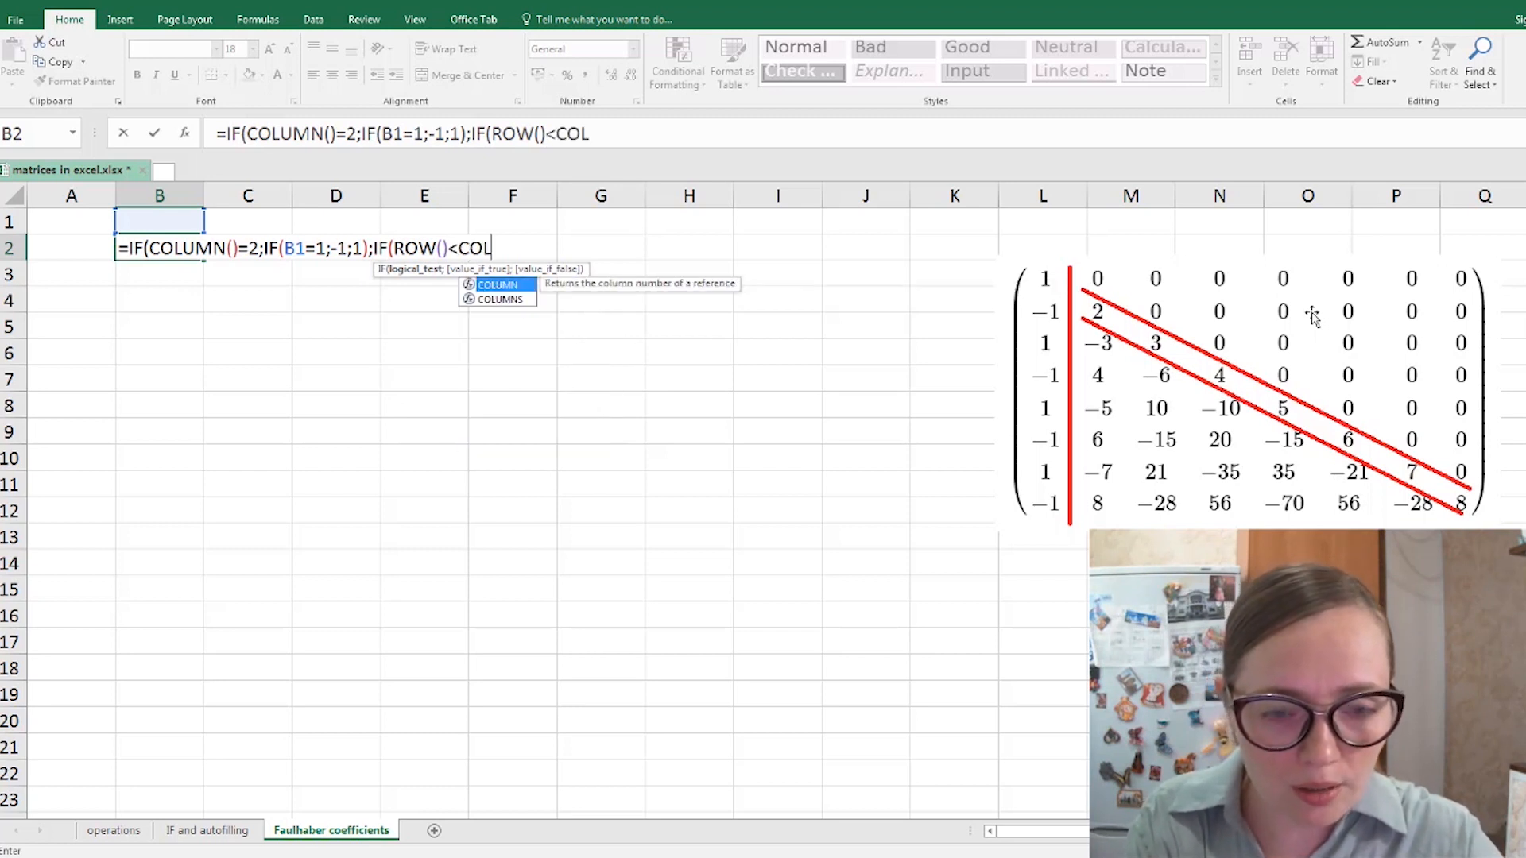
double_click(523, 288)
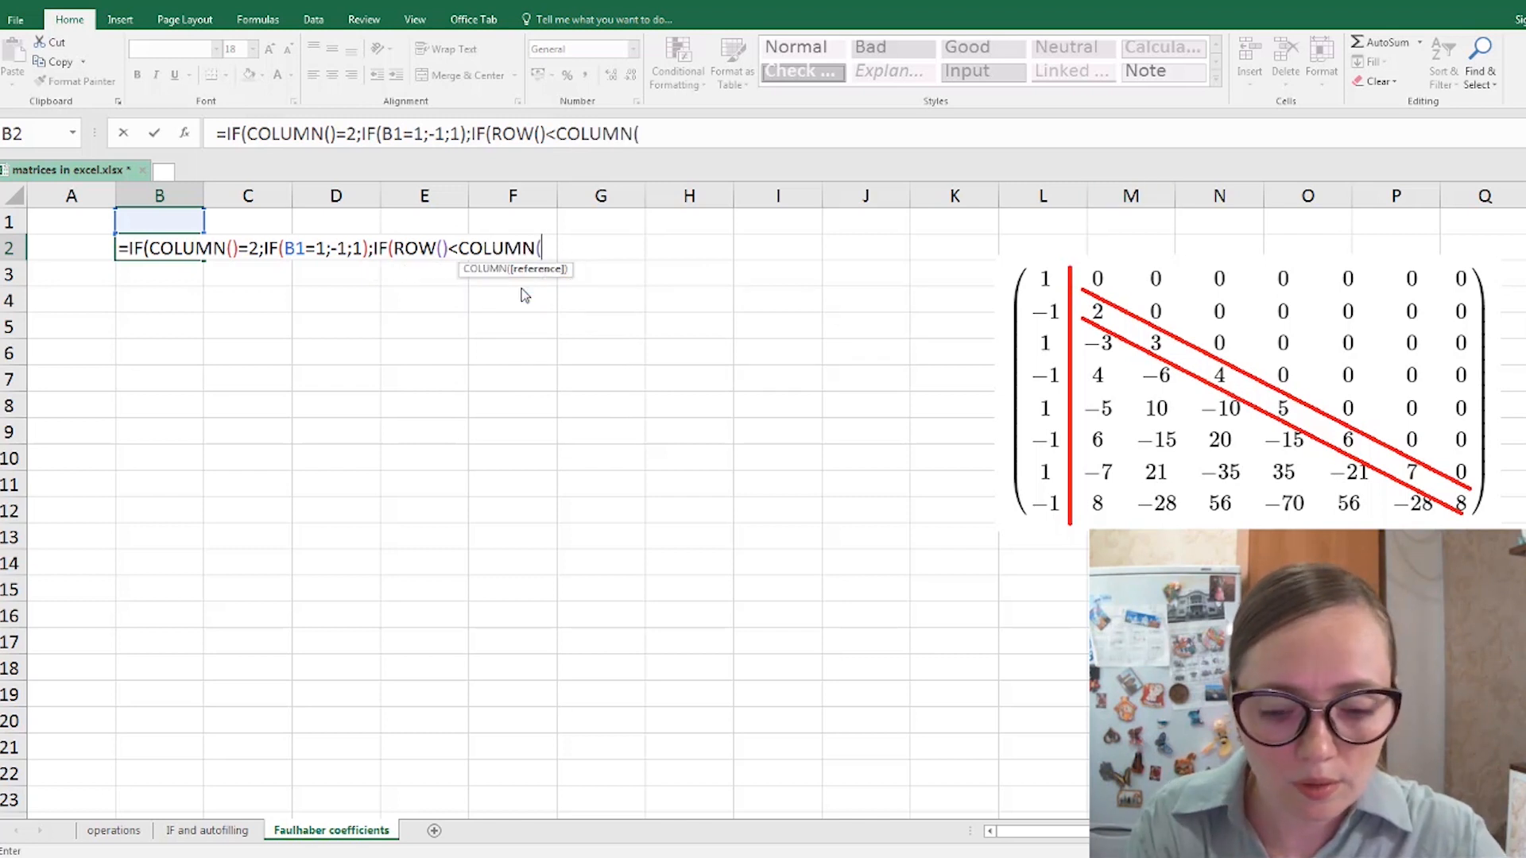
type(");")
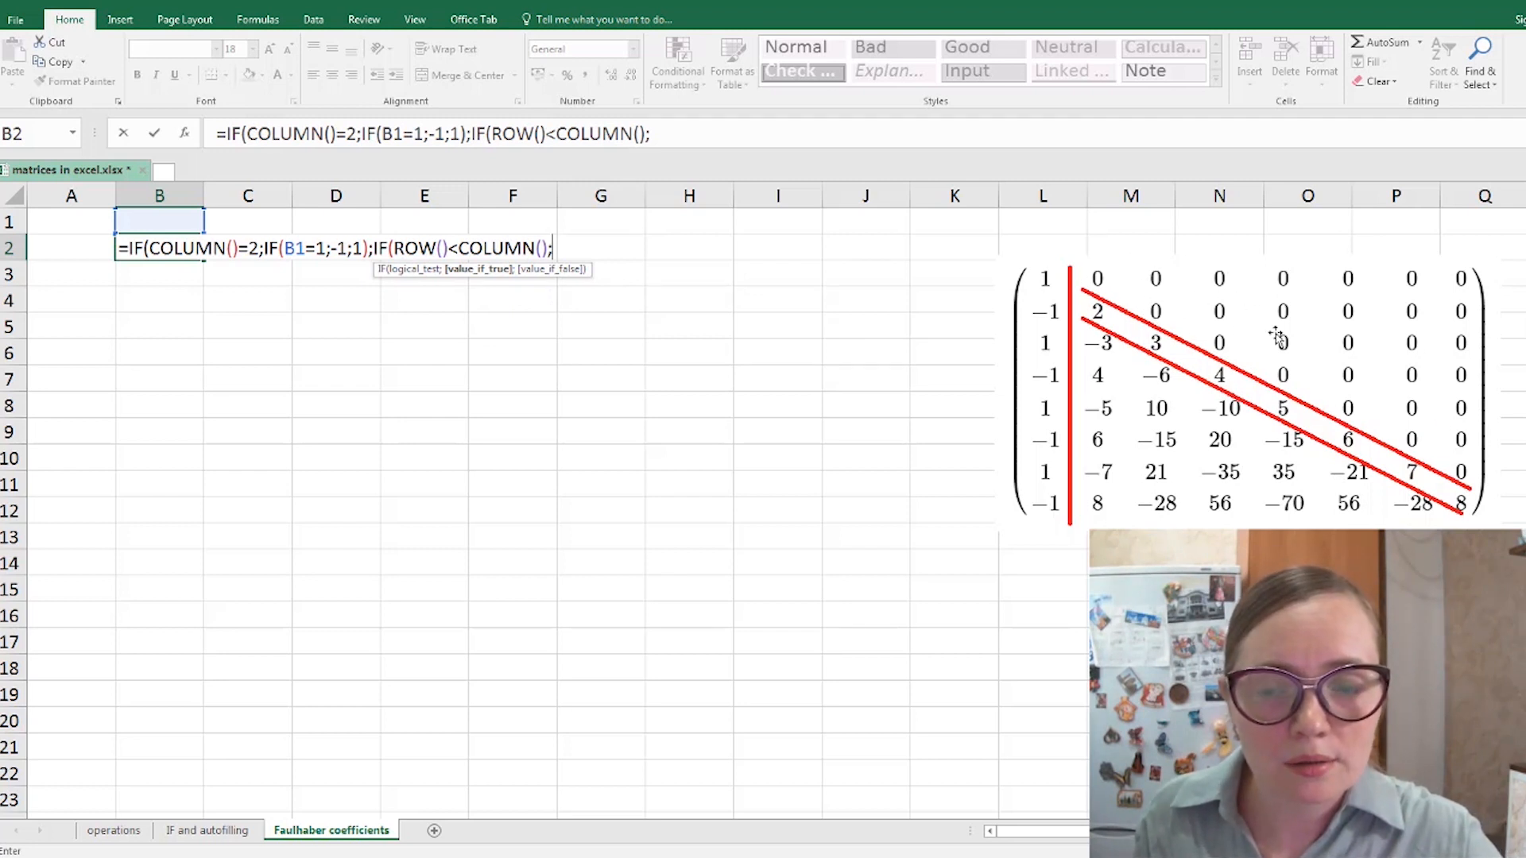
type("0")
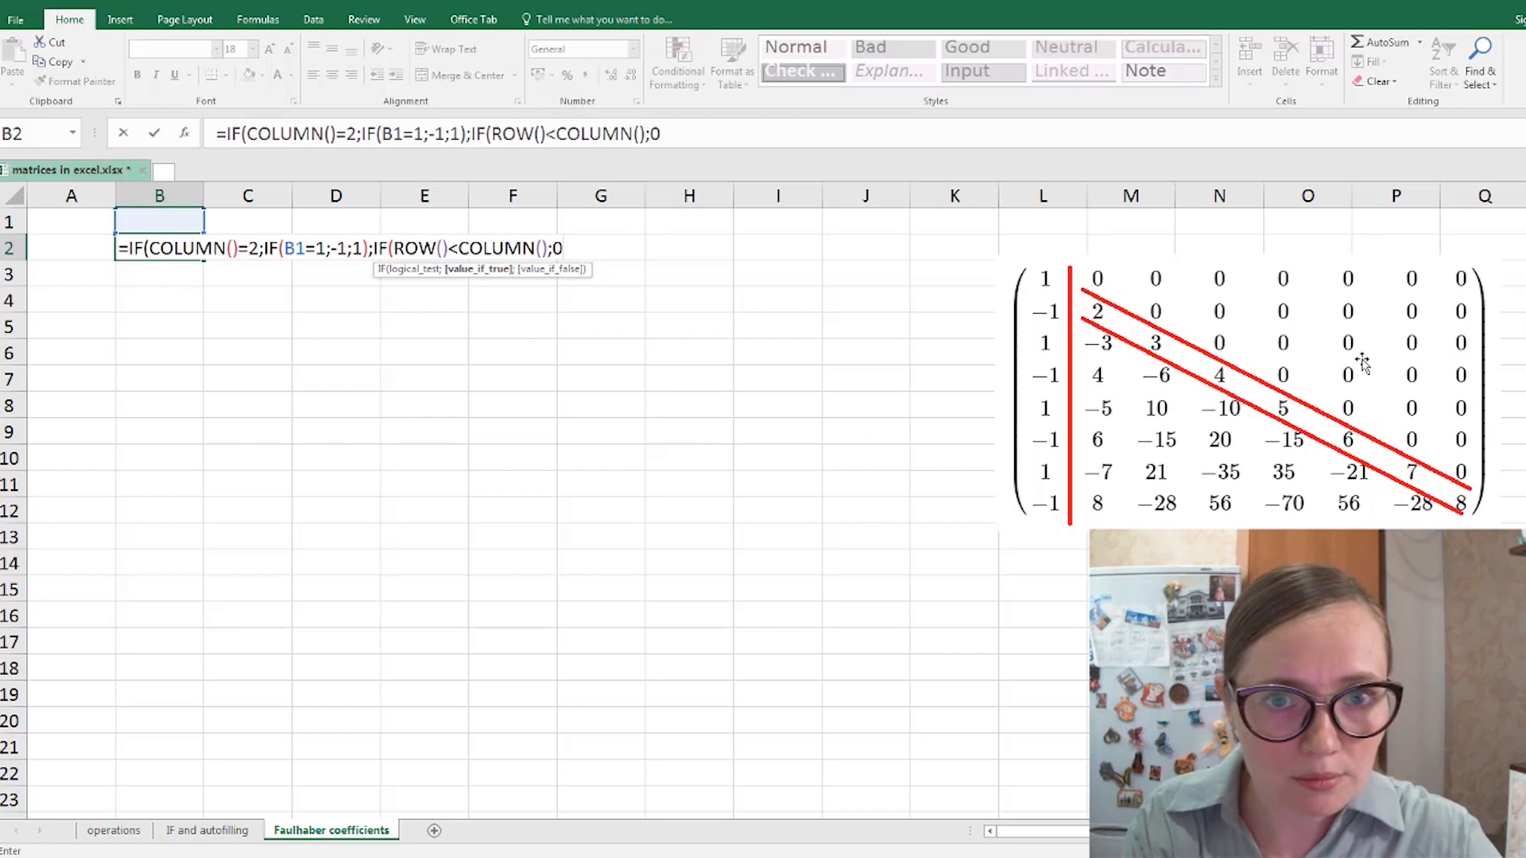
type(";")
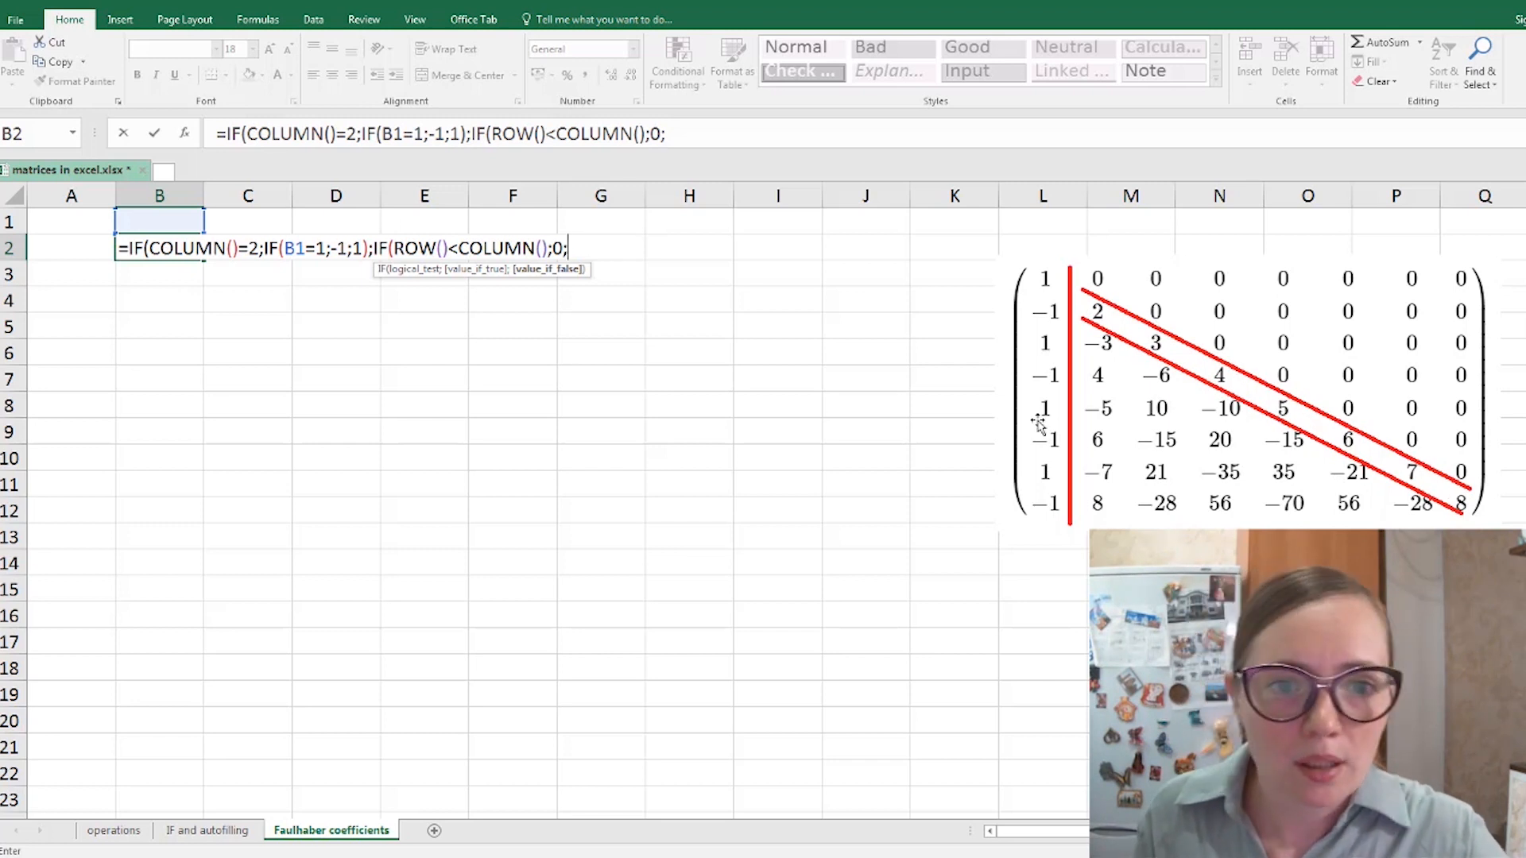
- Nest a further IF as the value if false in the B2 formula, testing ROW()=COLUMN() and returning A1+1 if true
type("IF")
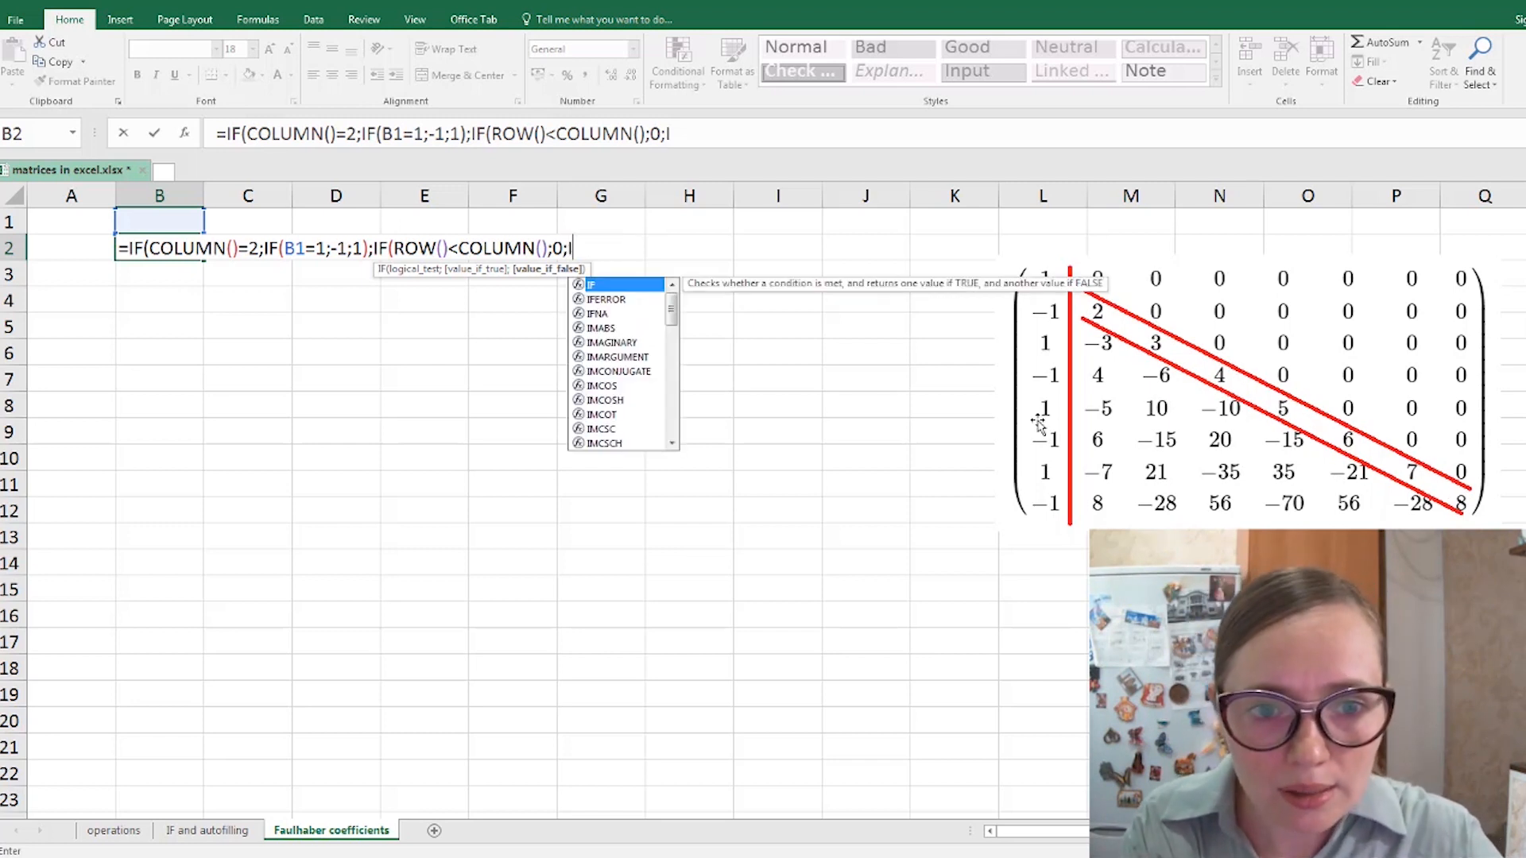
type("(ROW()")
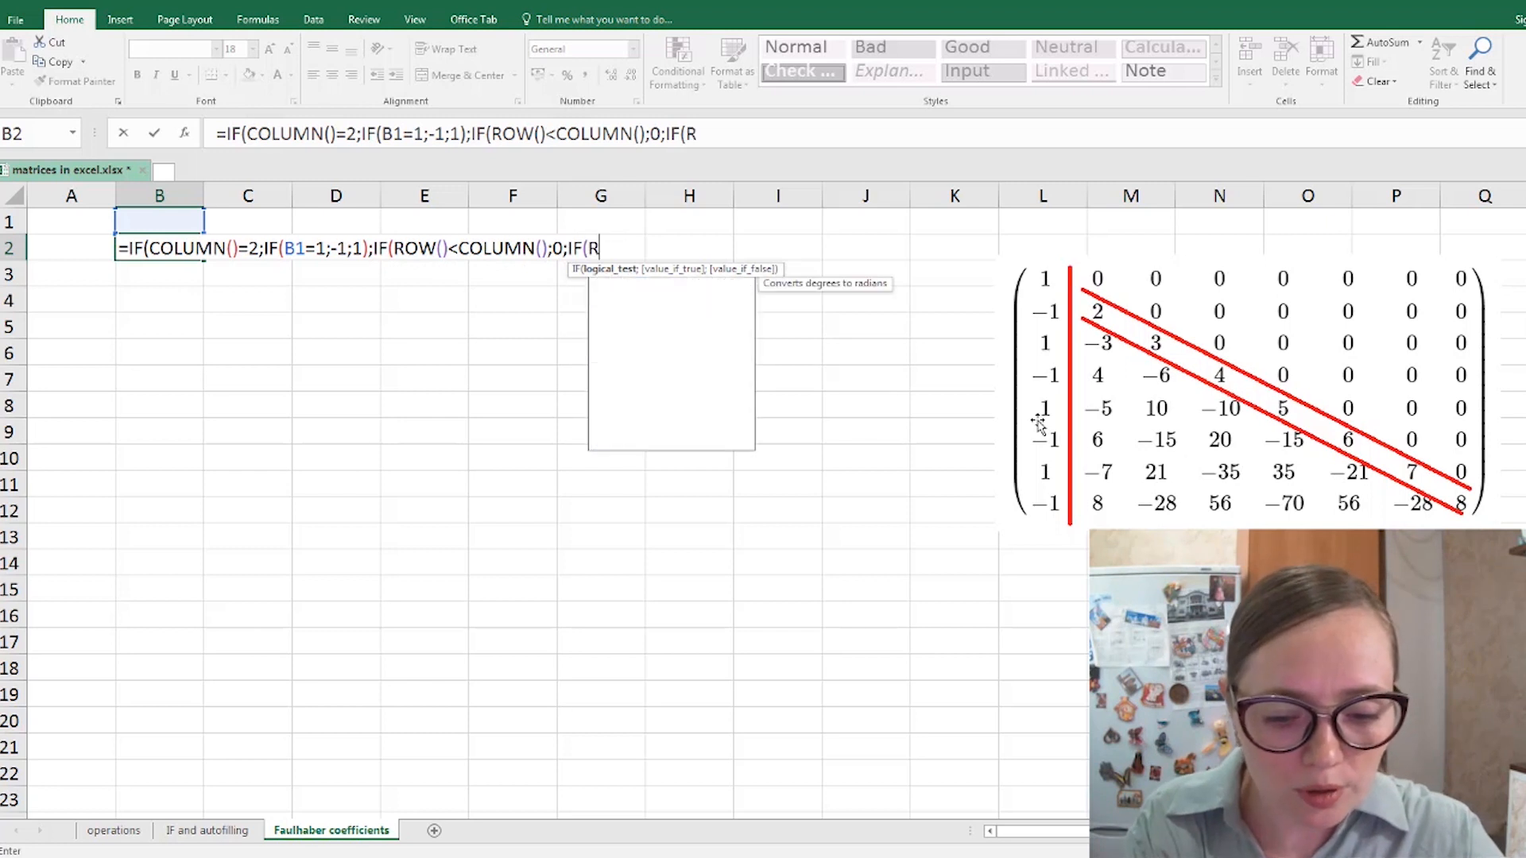
type("=")
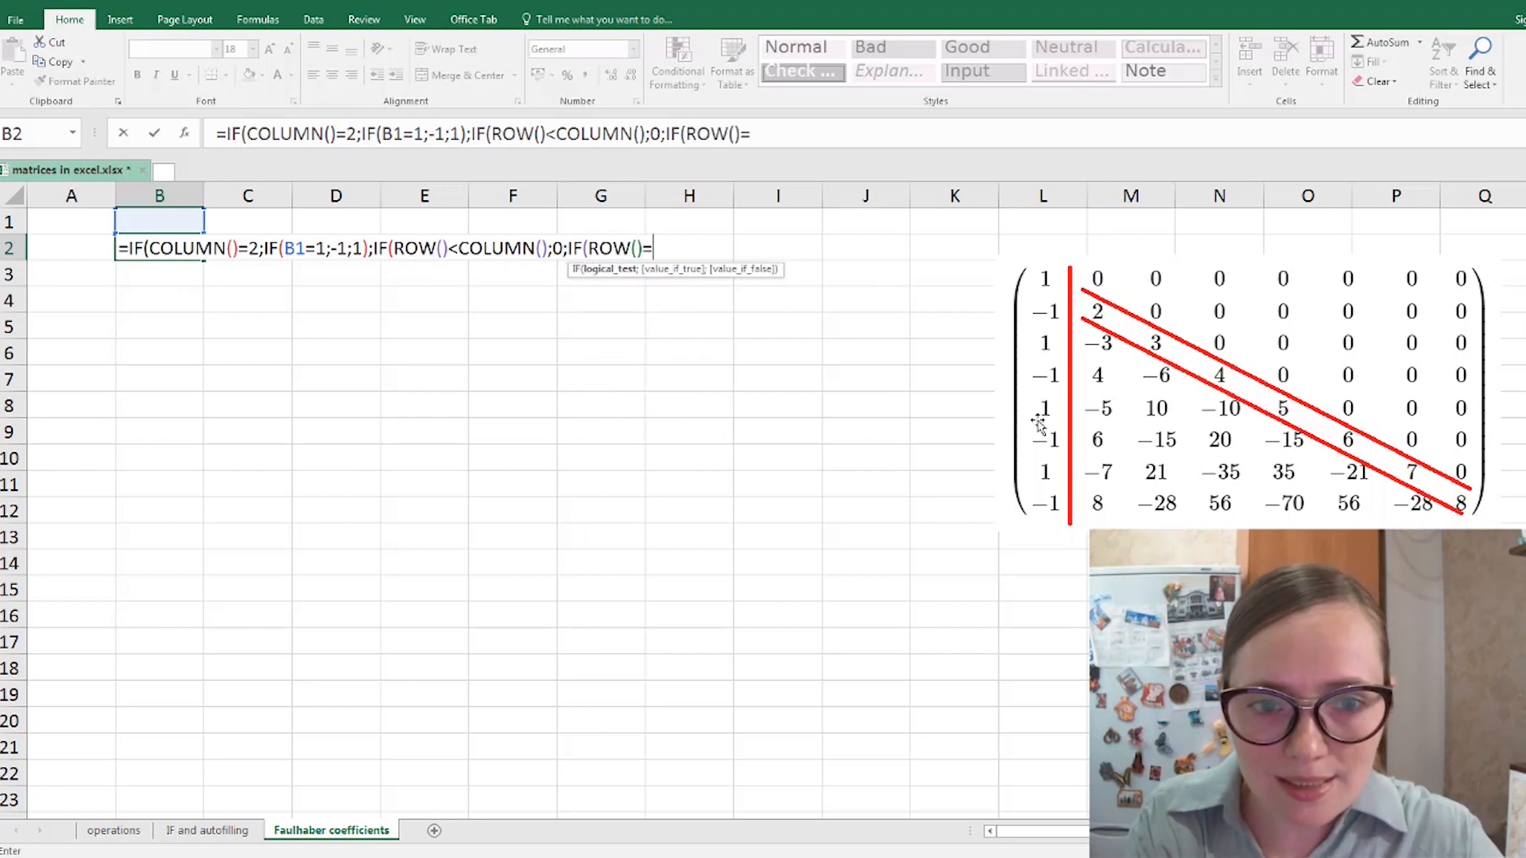
type("COL")
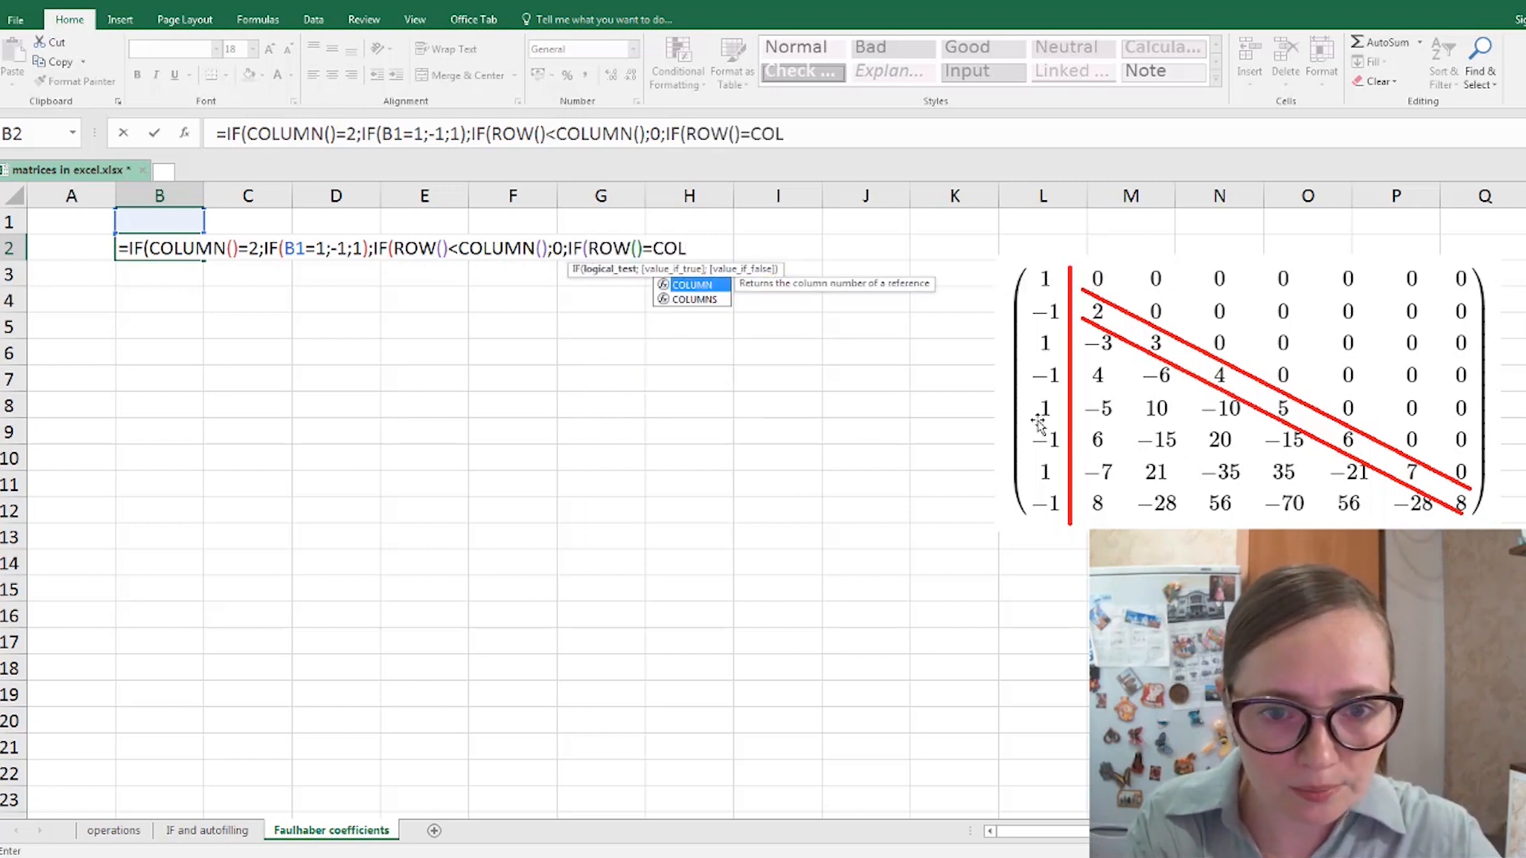
key("Tab")
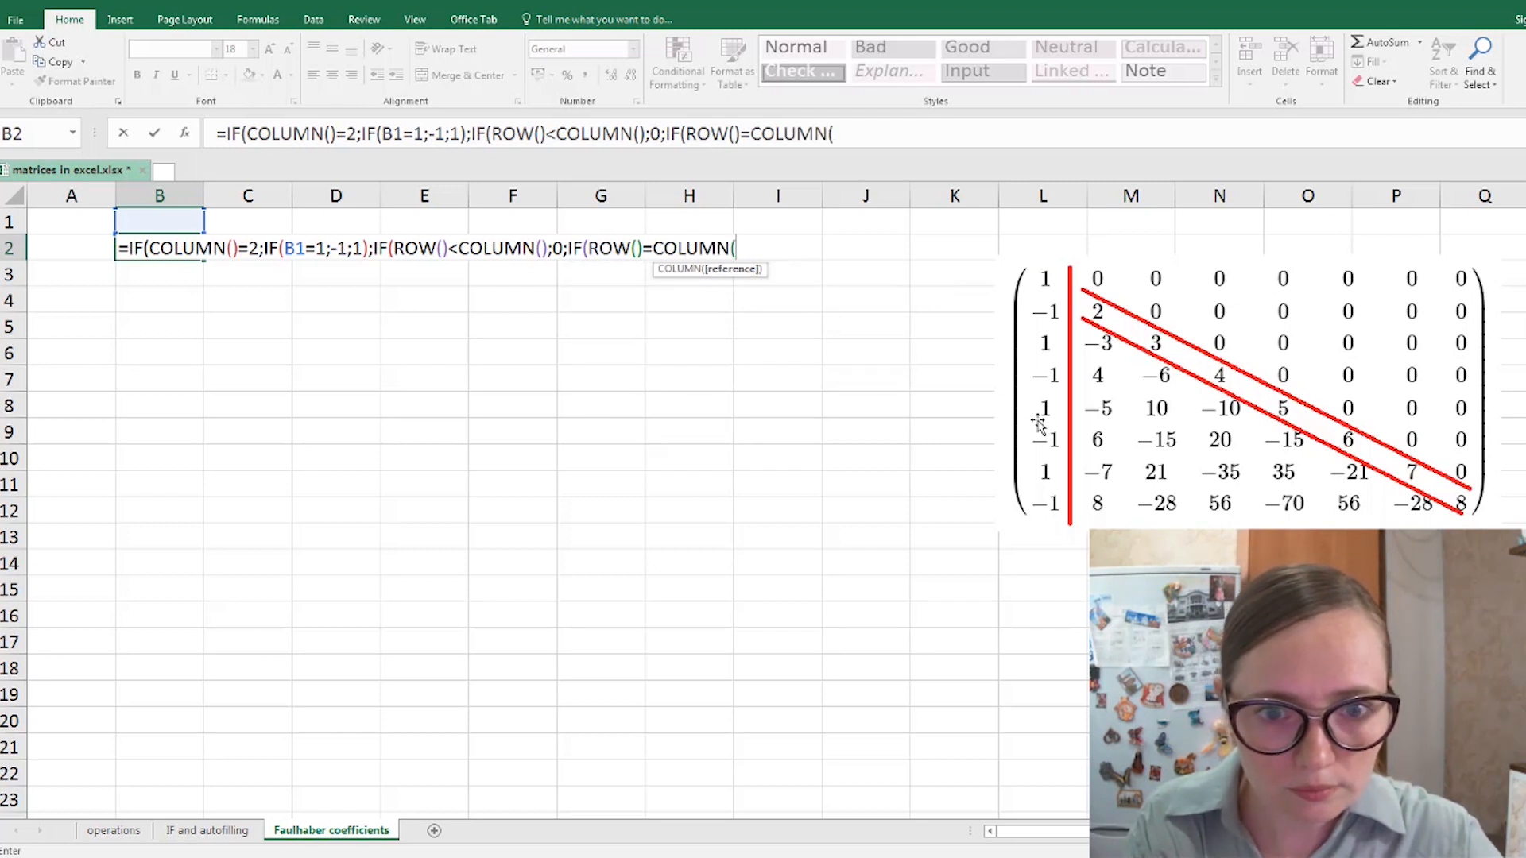
type(");")
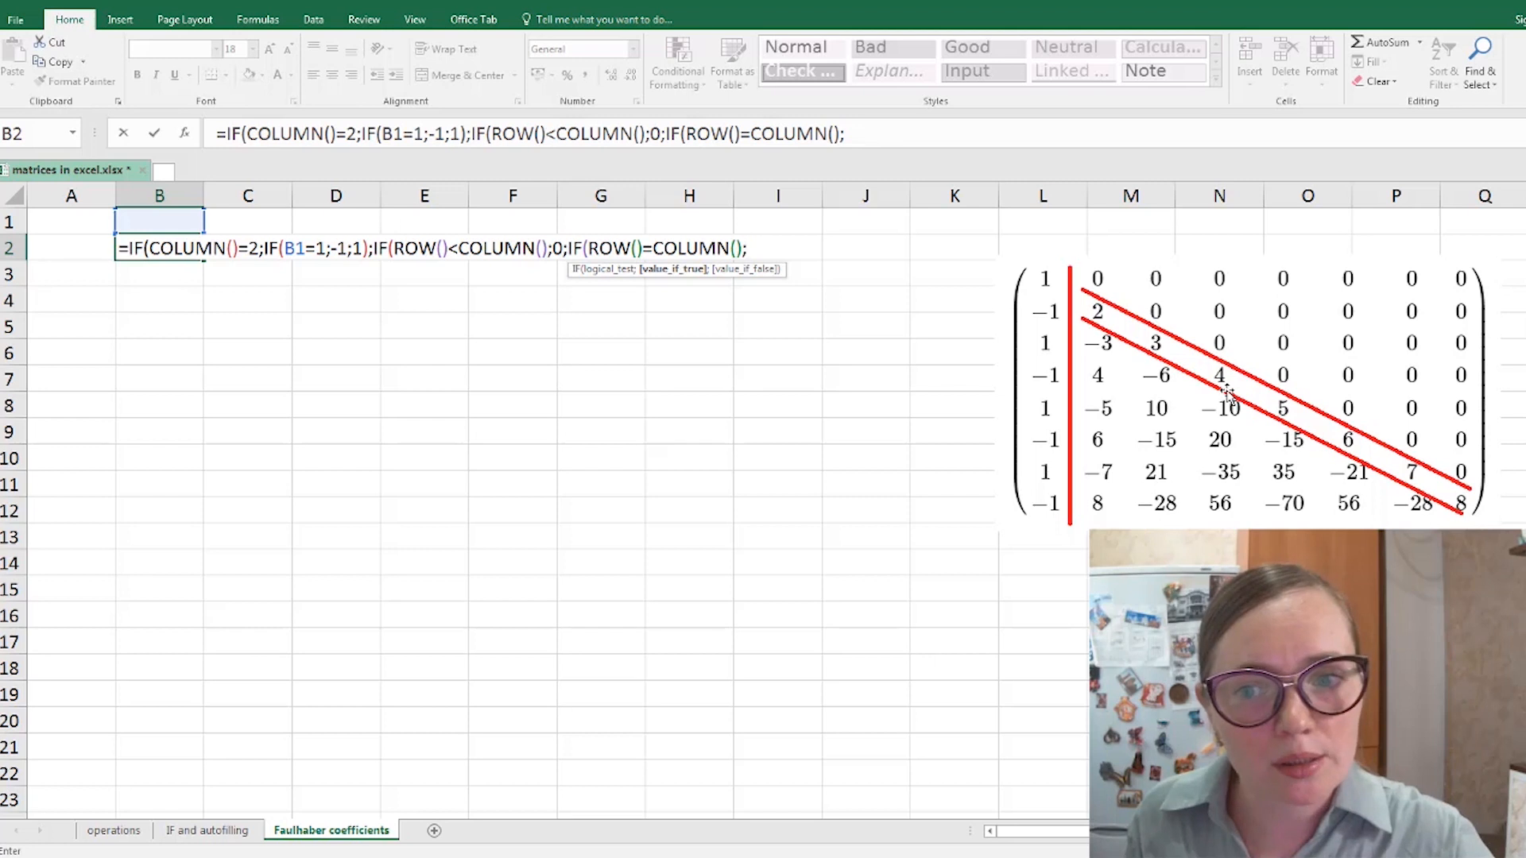
left_click(79, 223)
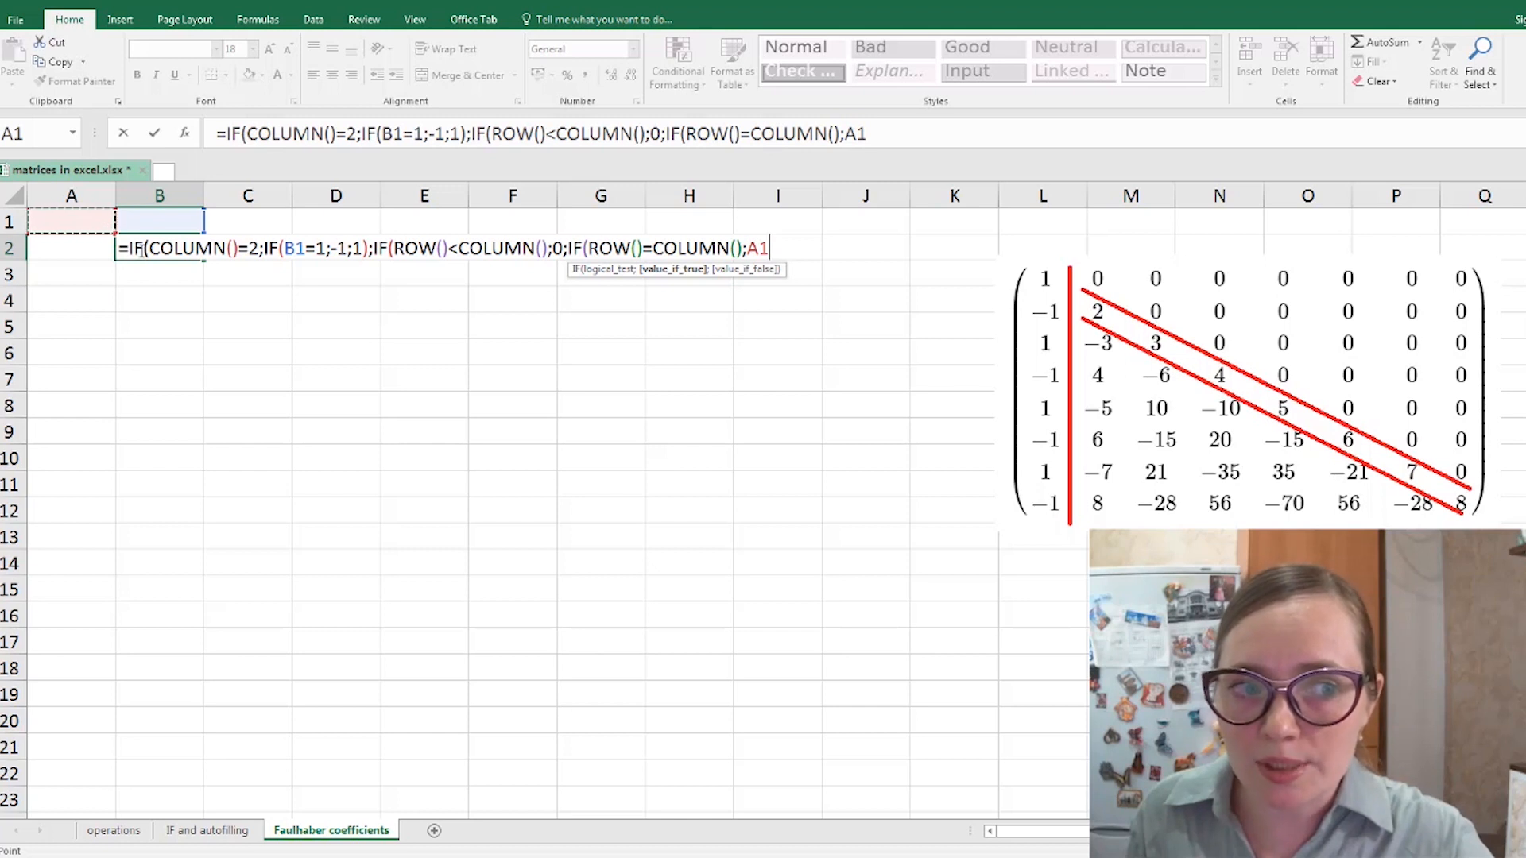
type("+1")
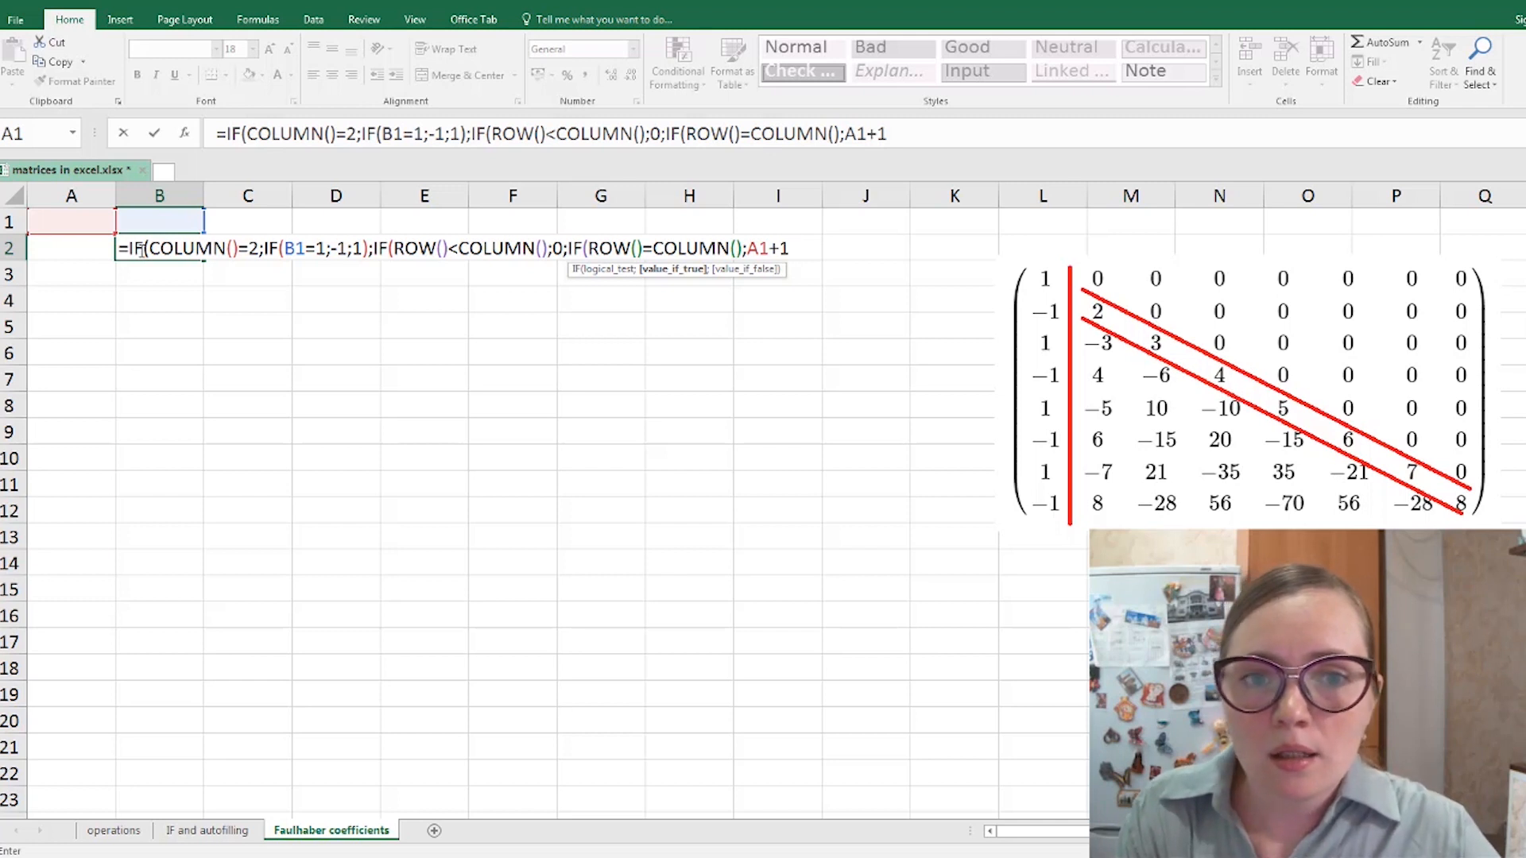
type(";")
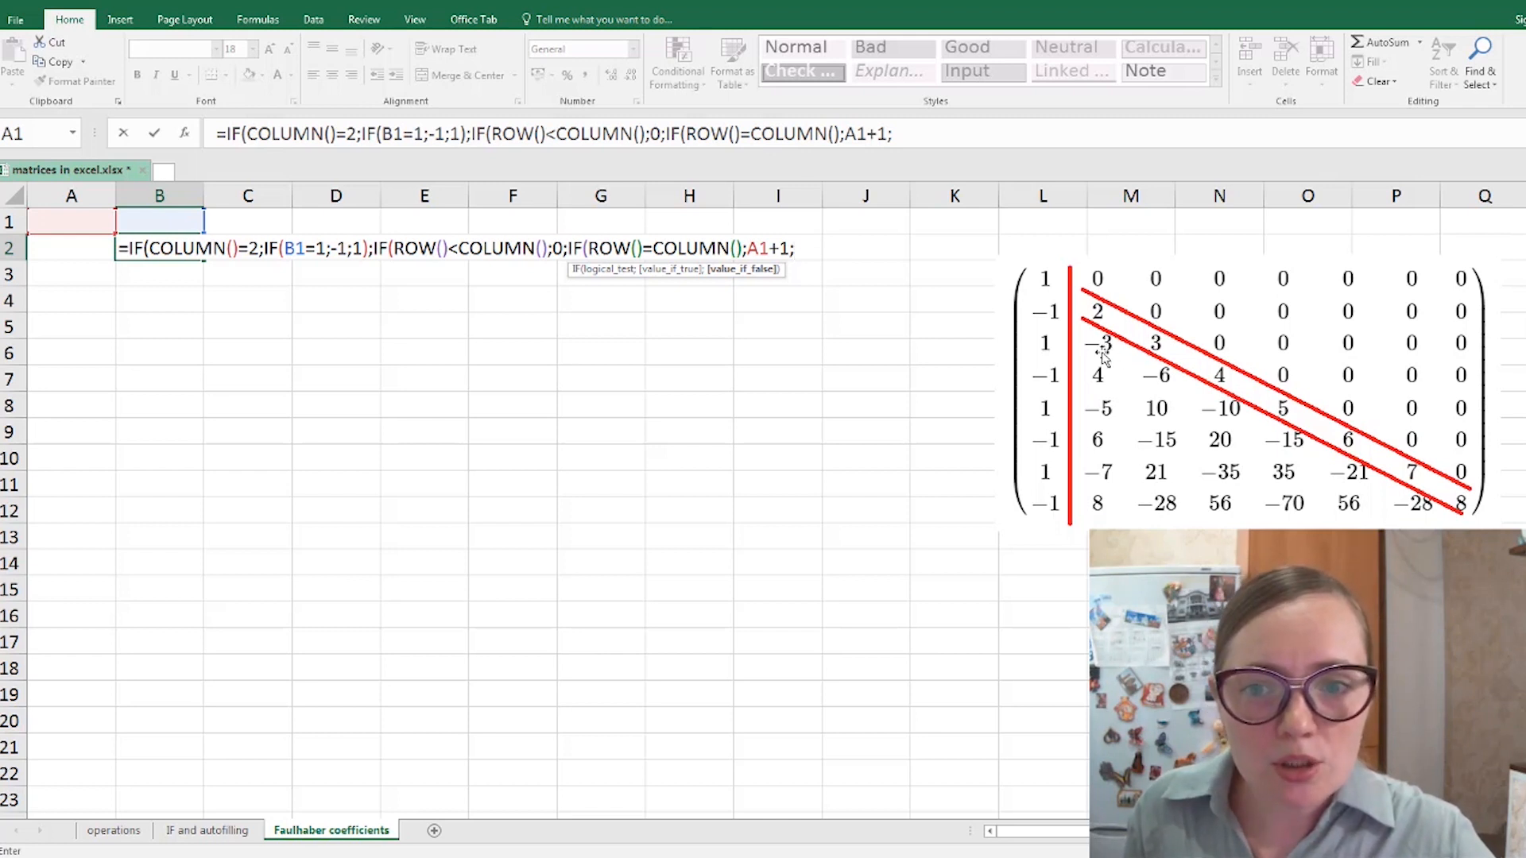
- Add ABS(A1)+ABS(B1) as the value if false of the innermost IF in the B2 formula
type("A")
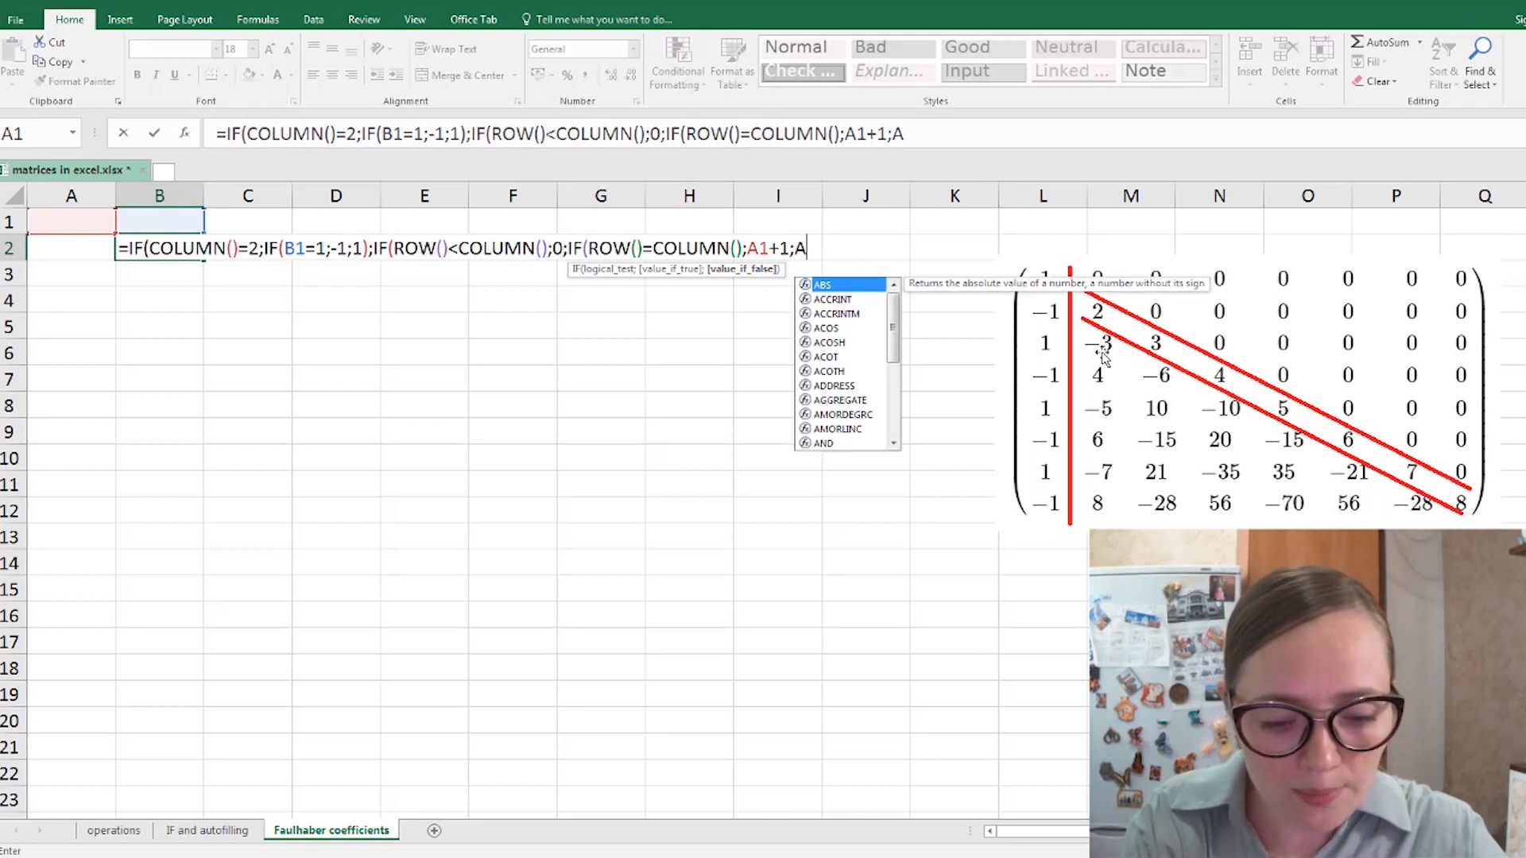
type("BS(")
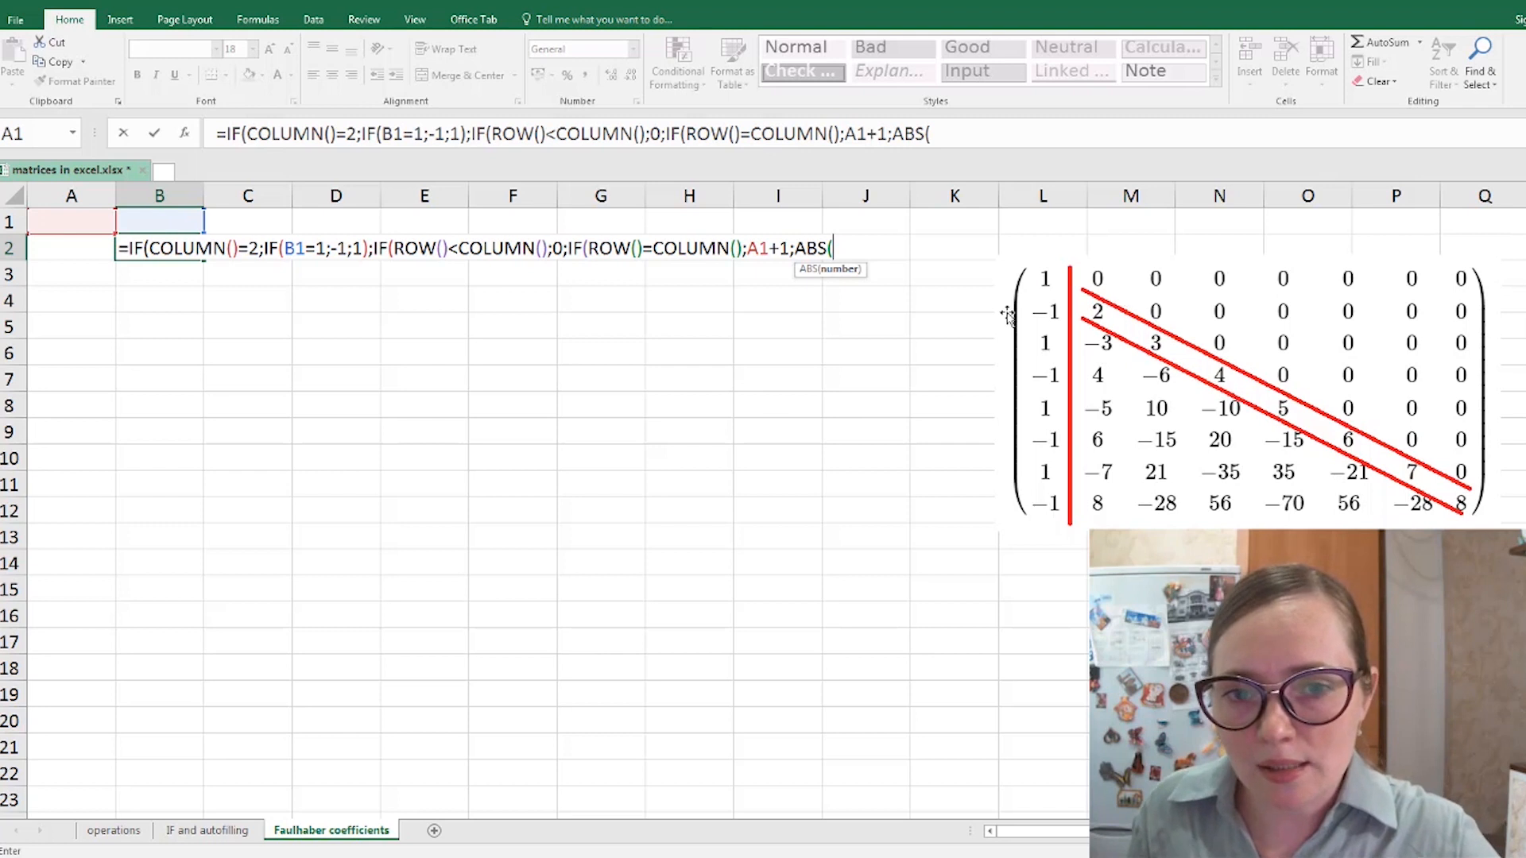
left_click(77, 222)
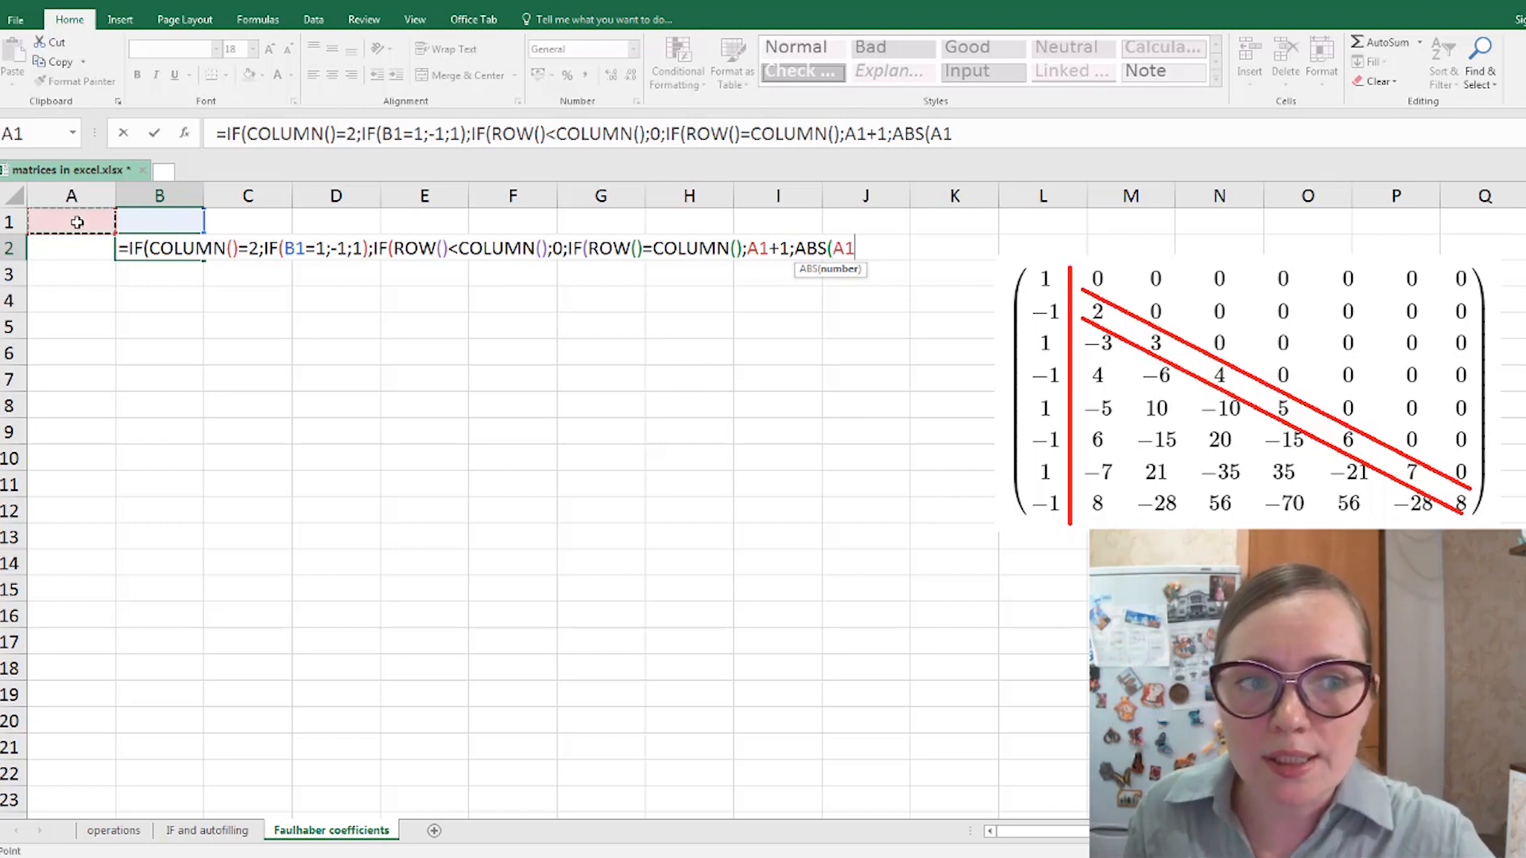
type(")+")
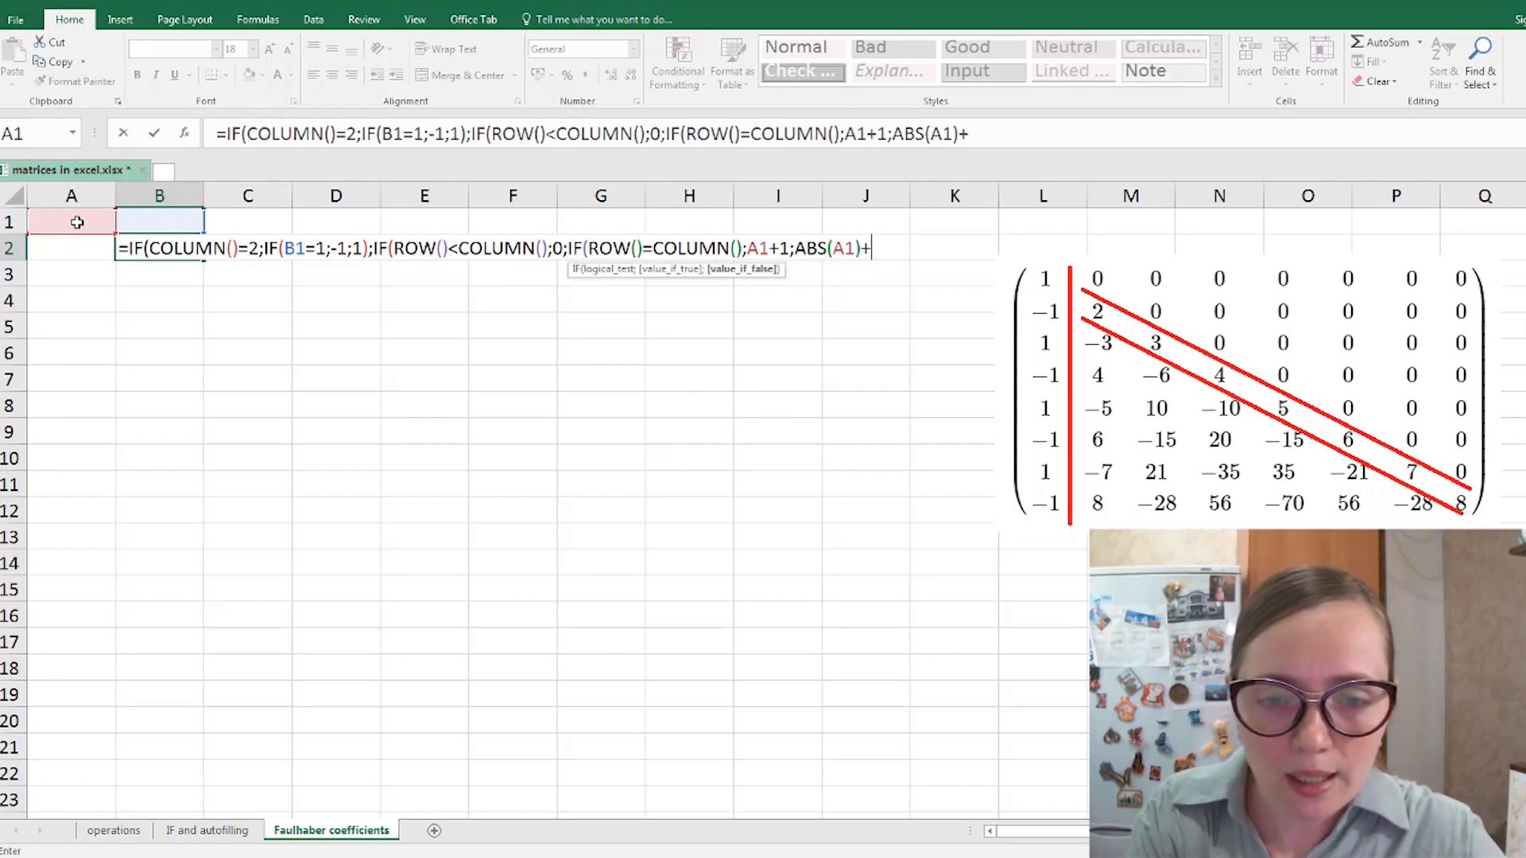
type("ABS")
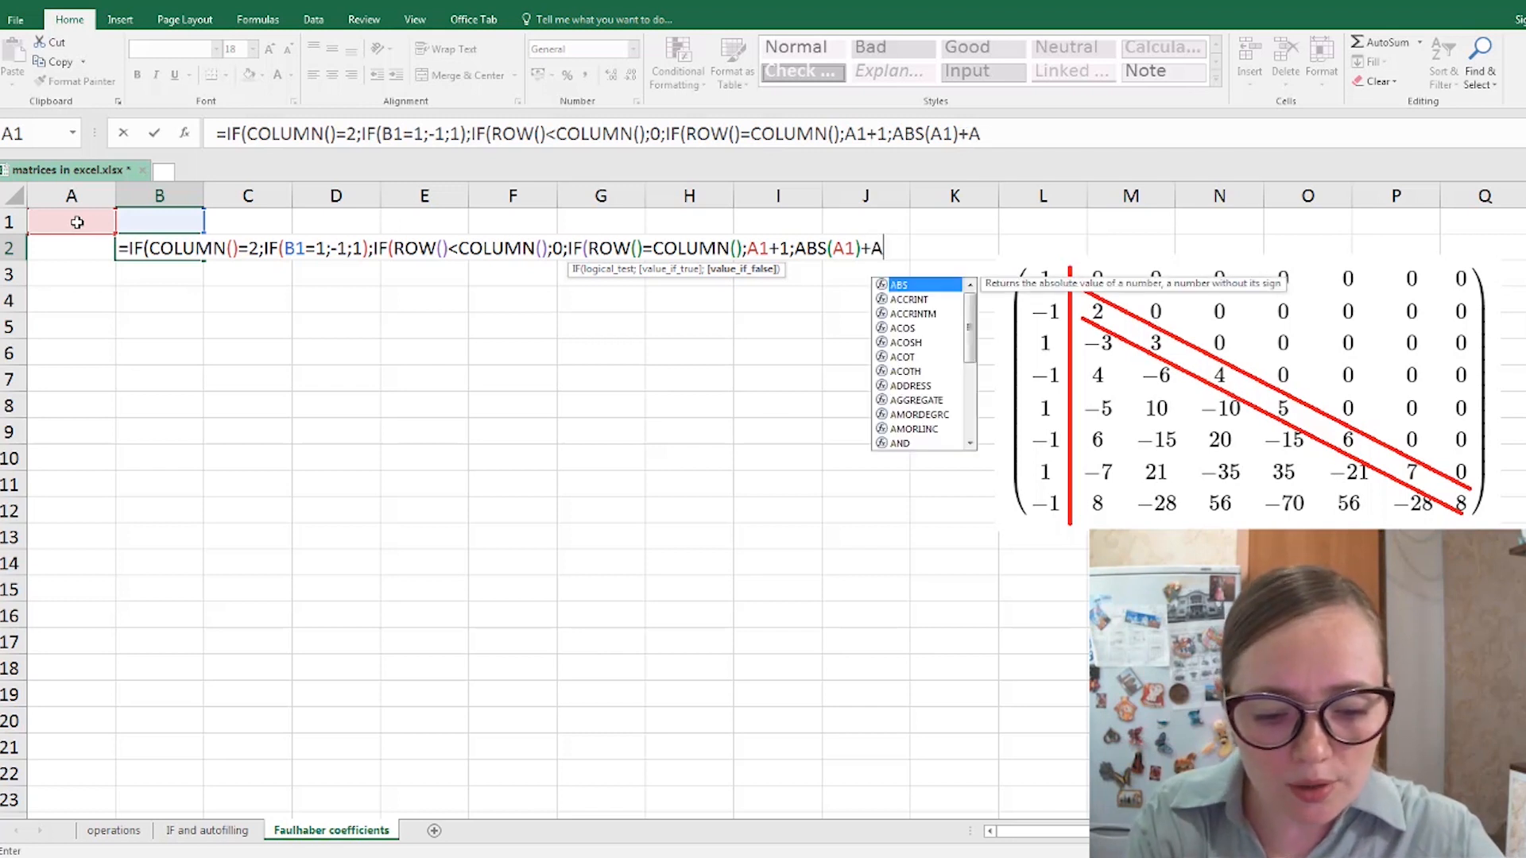
type("(")
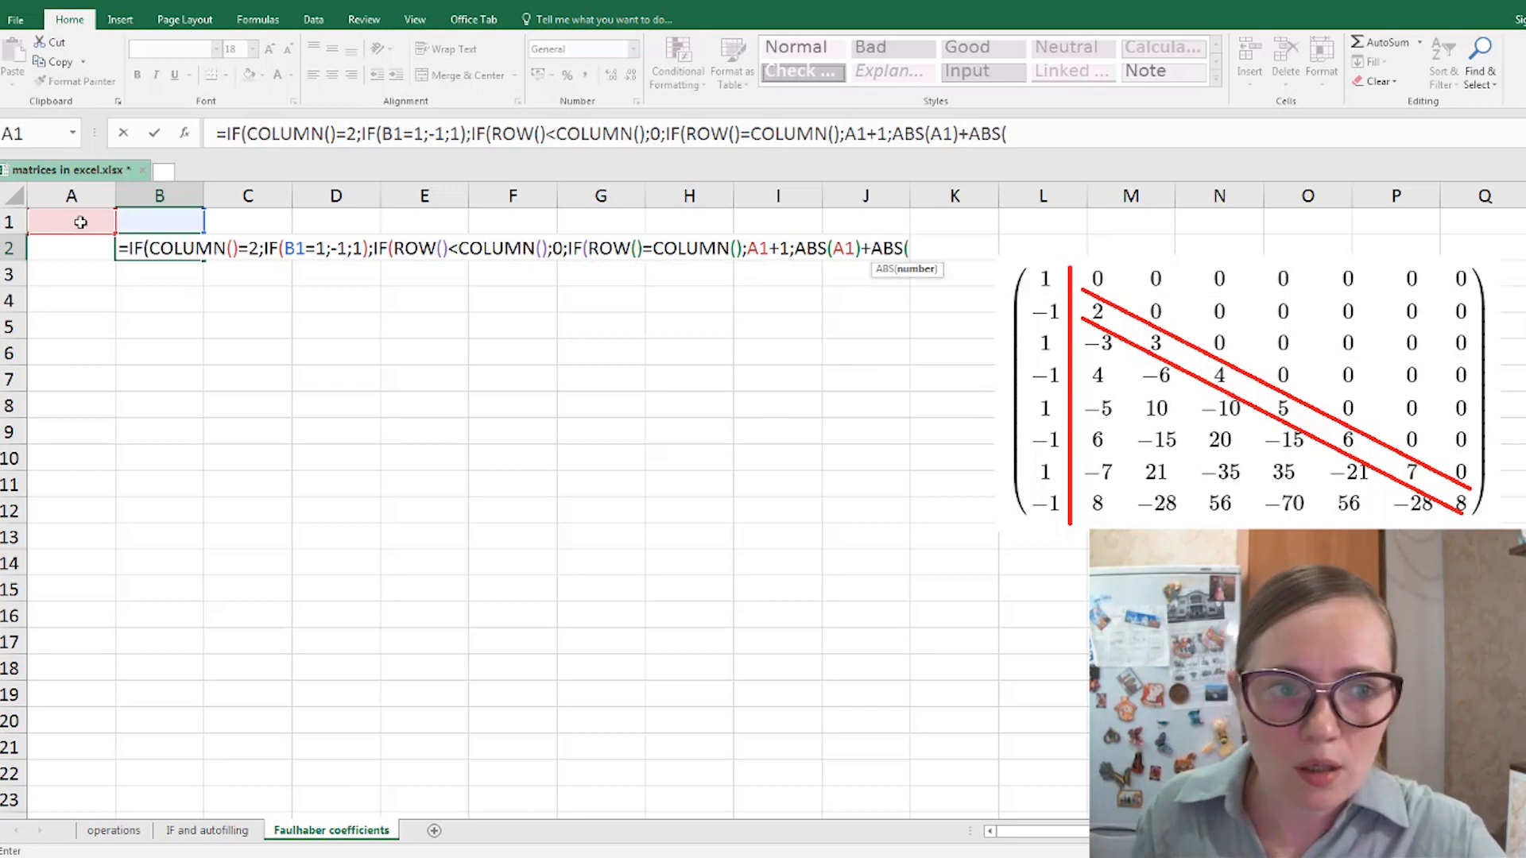
left_click(167, 225)
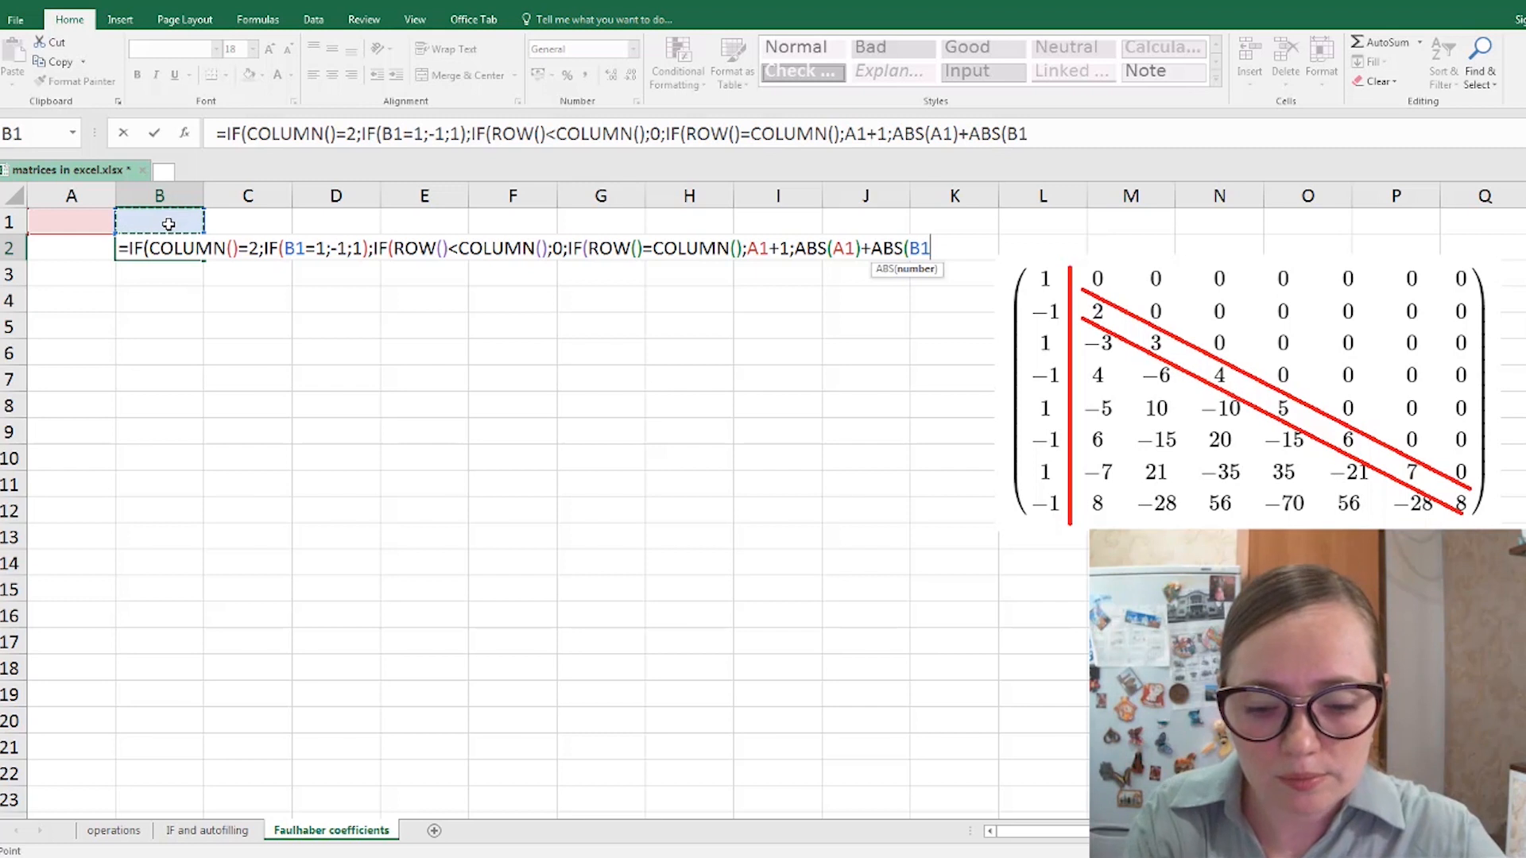
type(")")
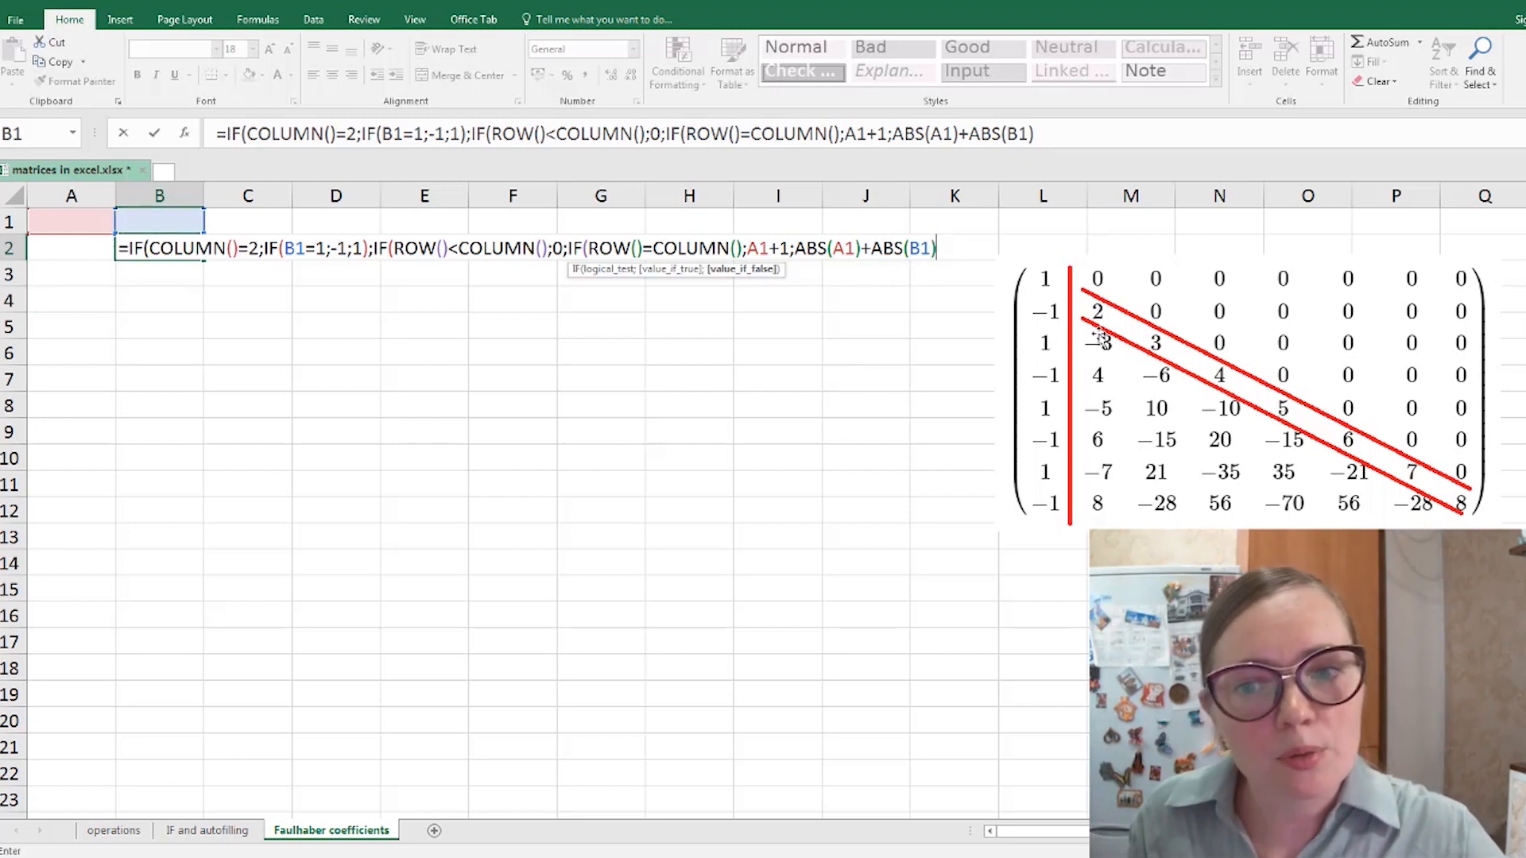
- Enclose the ABS(A1)+ABS(B1) sum in parentheses and append a multiplication sign after it
left_click(894, 135)
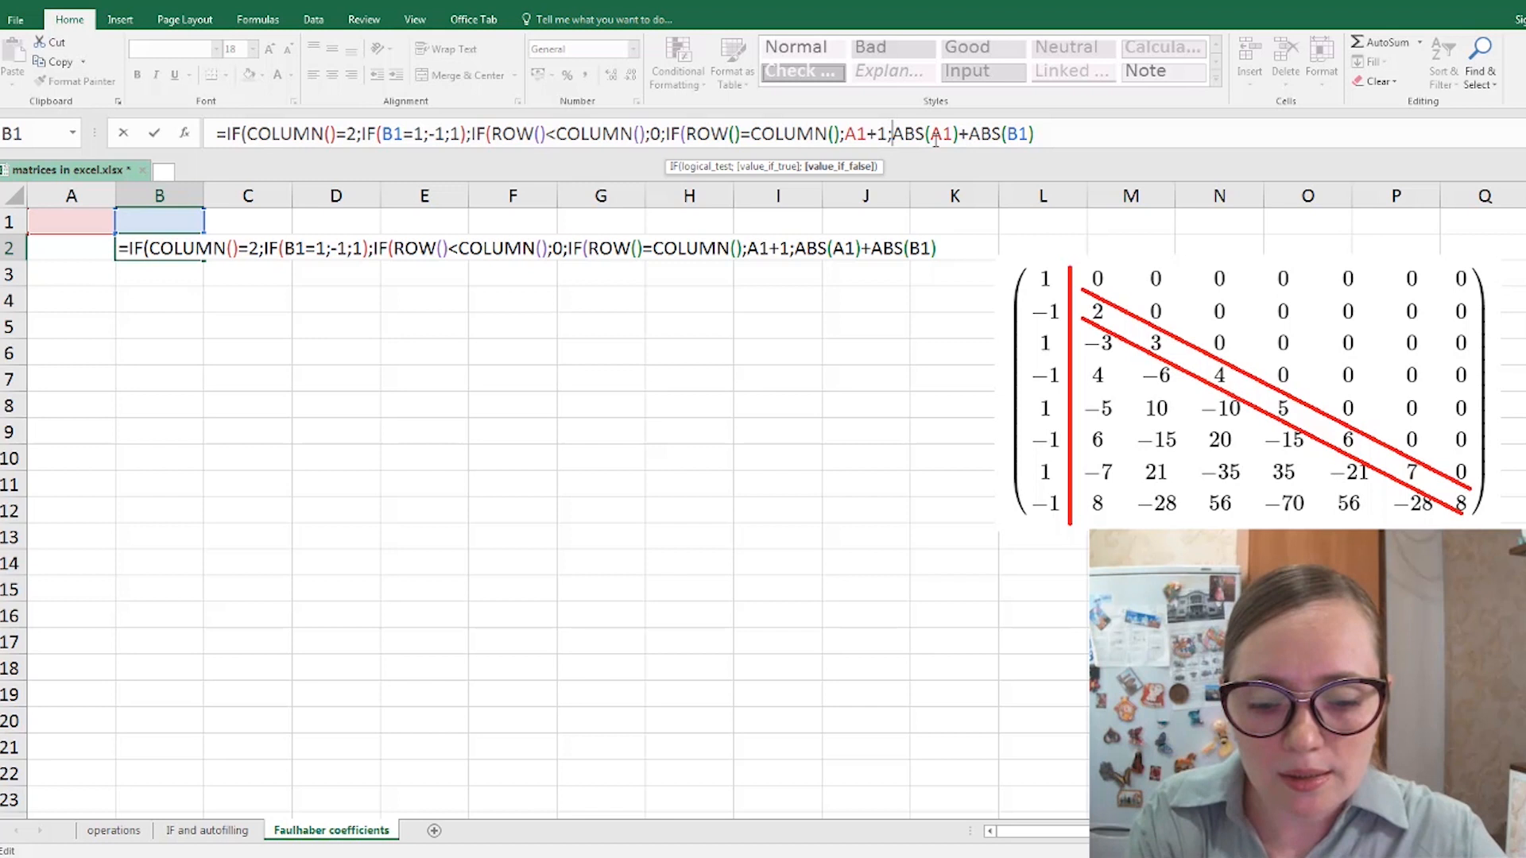
type("(")
key("End")
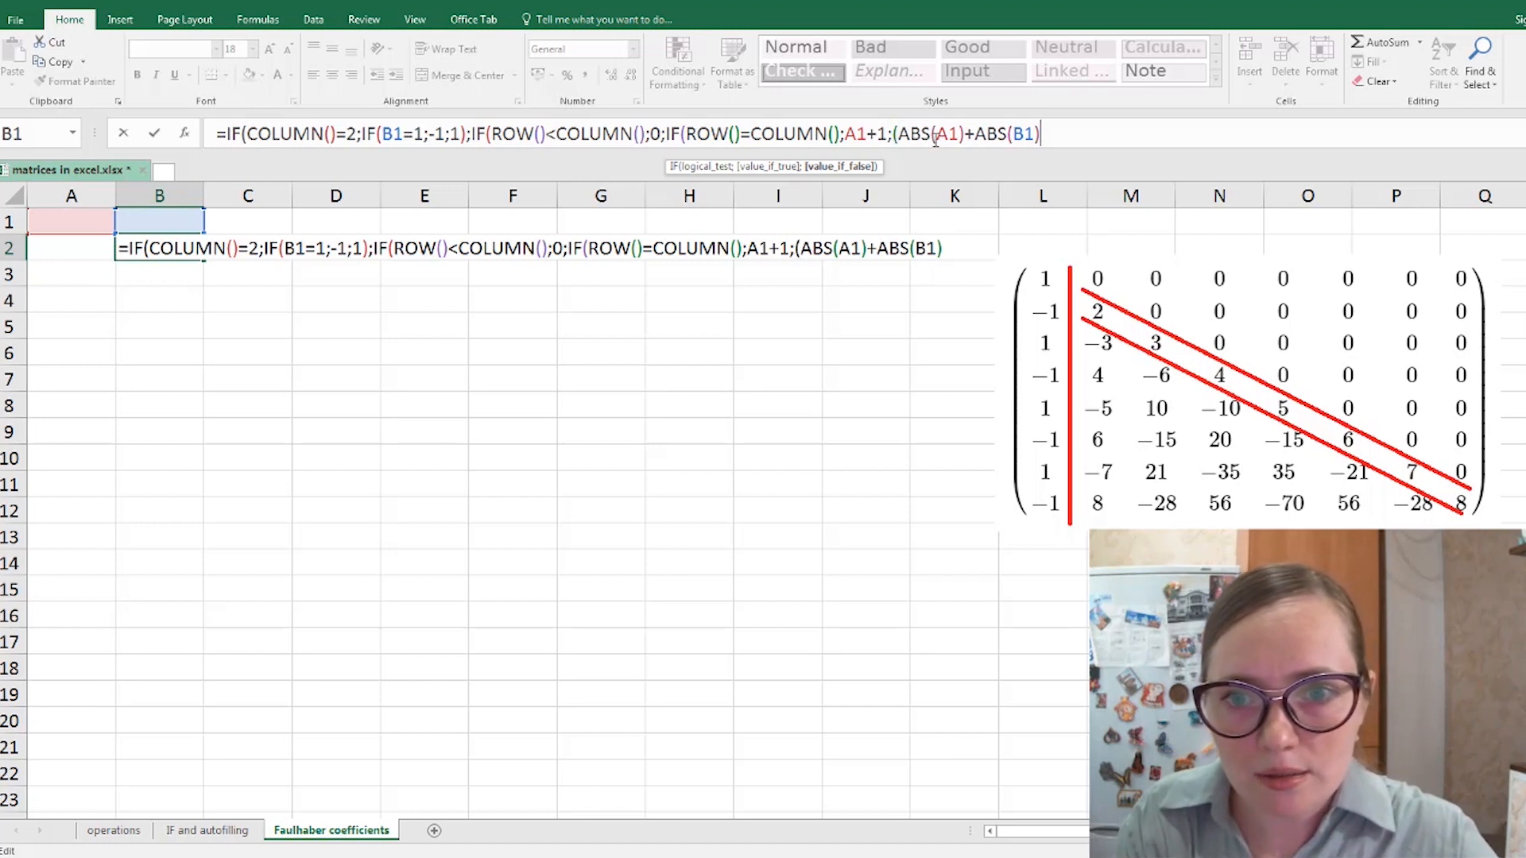
type(")*")
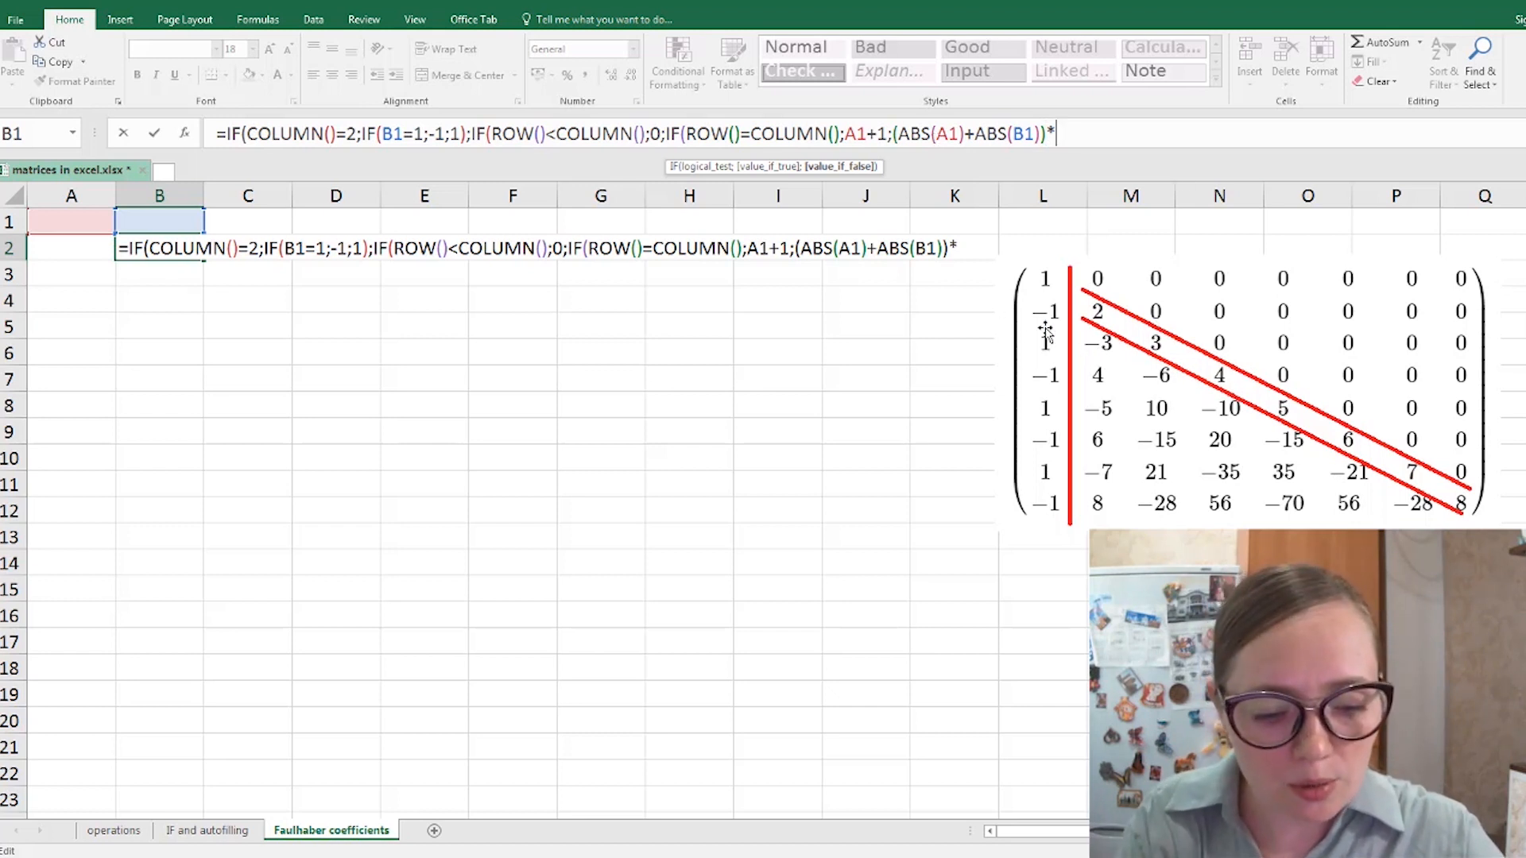
- Multiply the parenthesised sum by SIGN(A1), close all the nested IF functions and enter the B2 formula
type("SI")
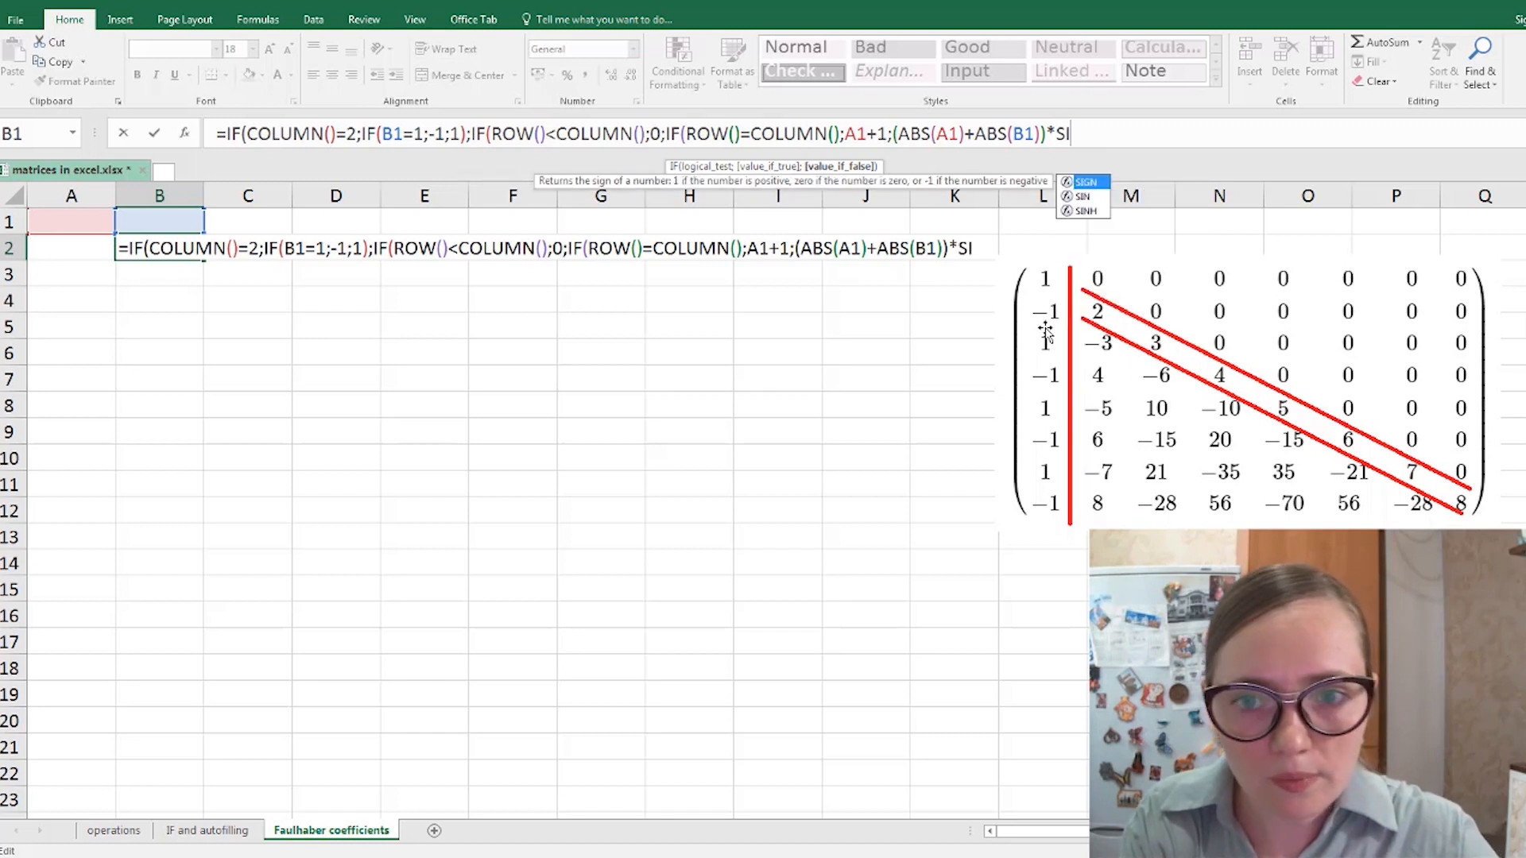
type("GN")
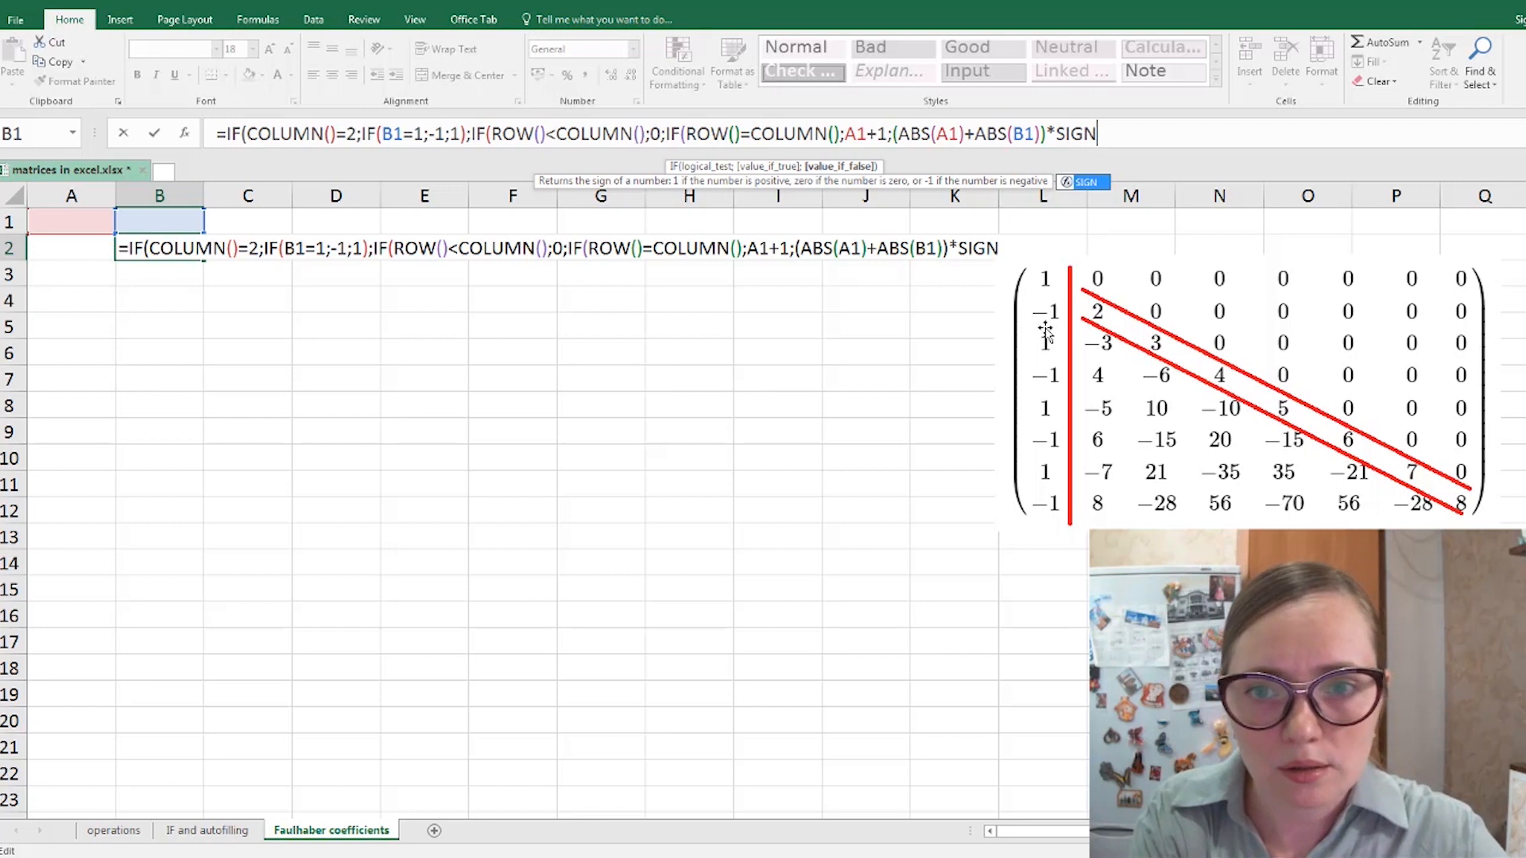
type("(")
left_click(81, 221)
type(")")
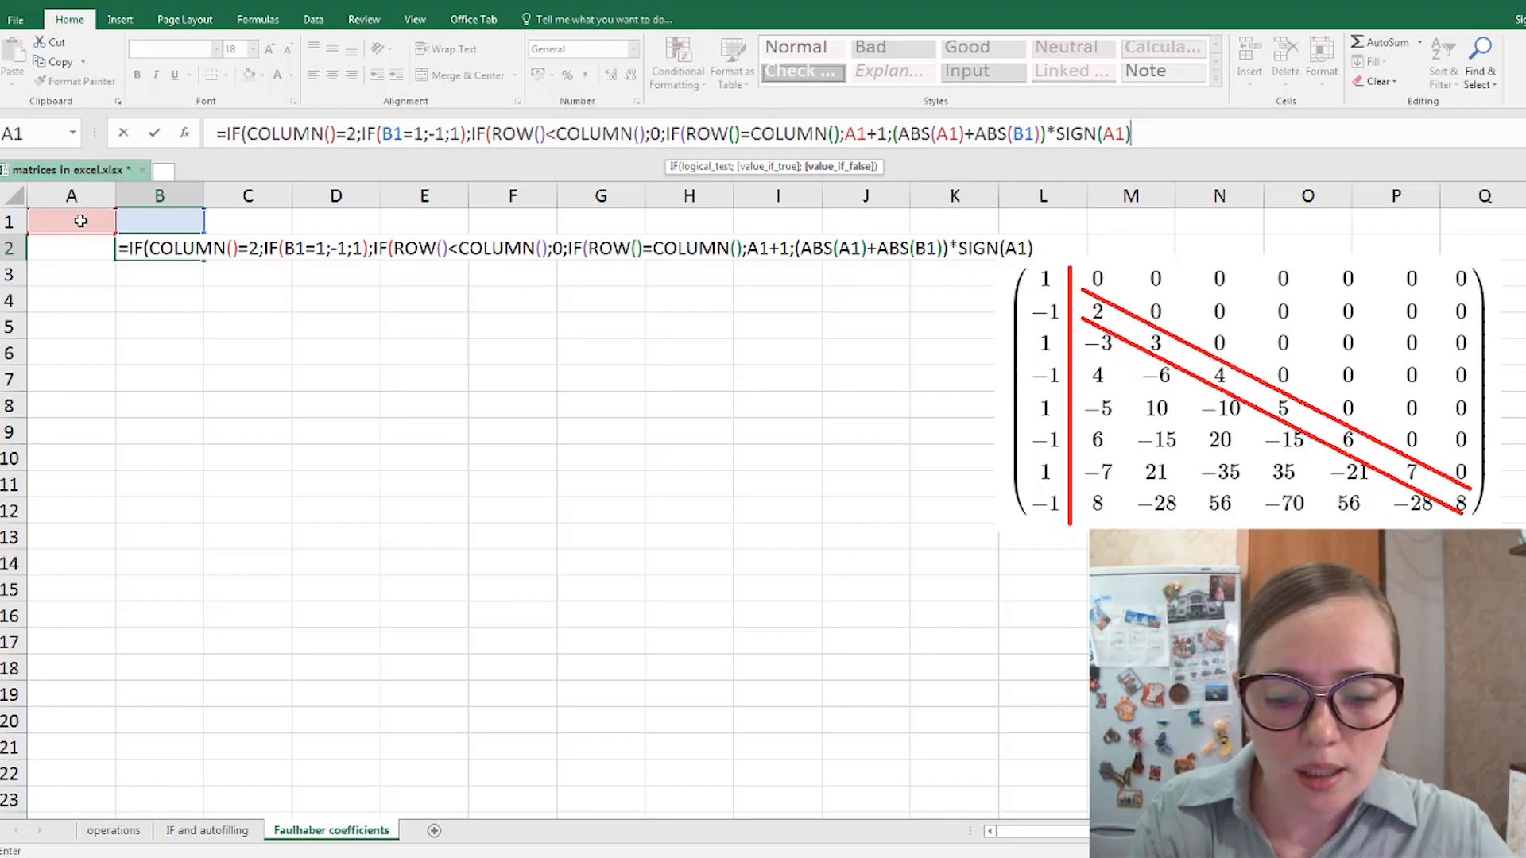
type(")")
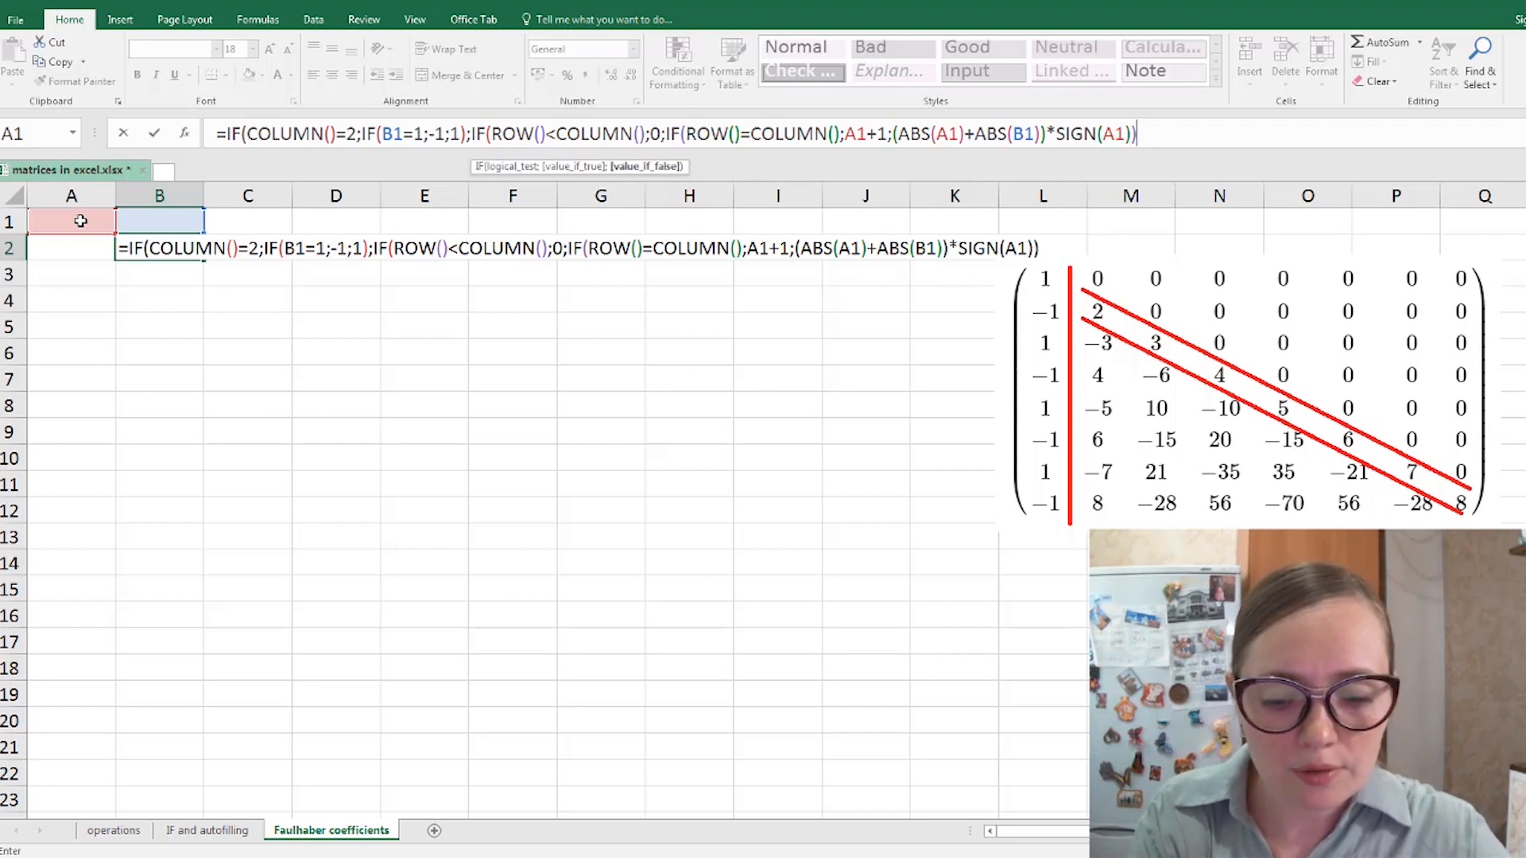
type("))")
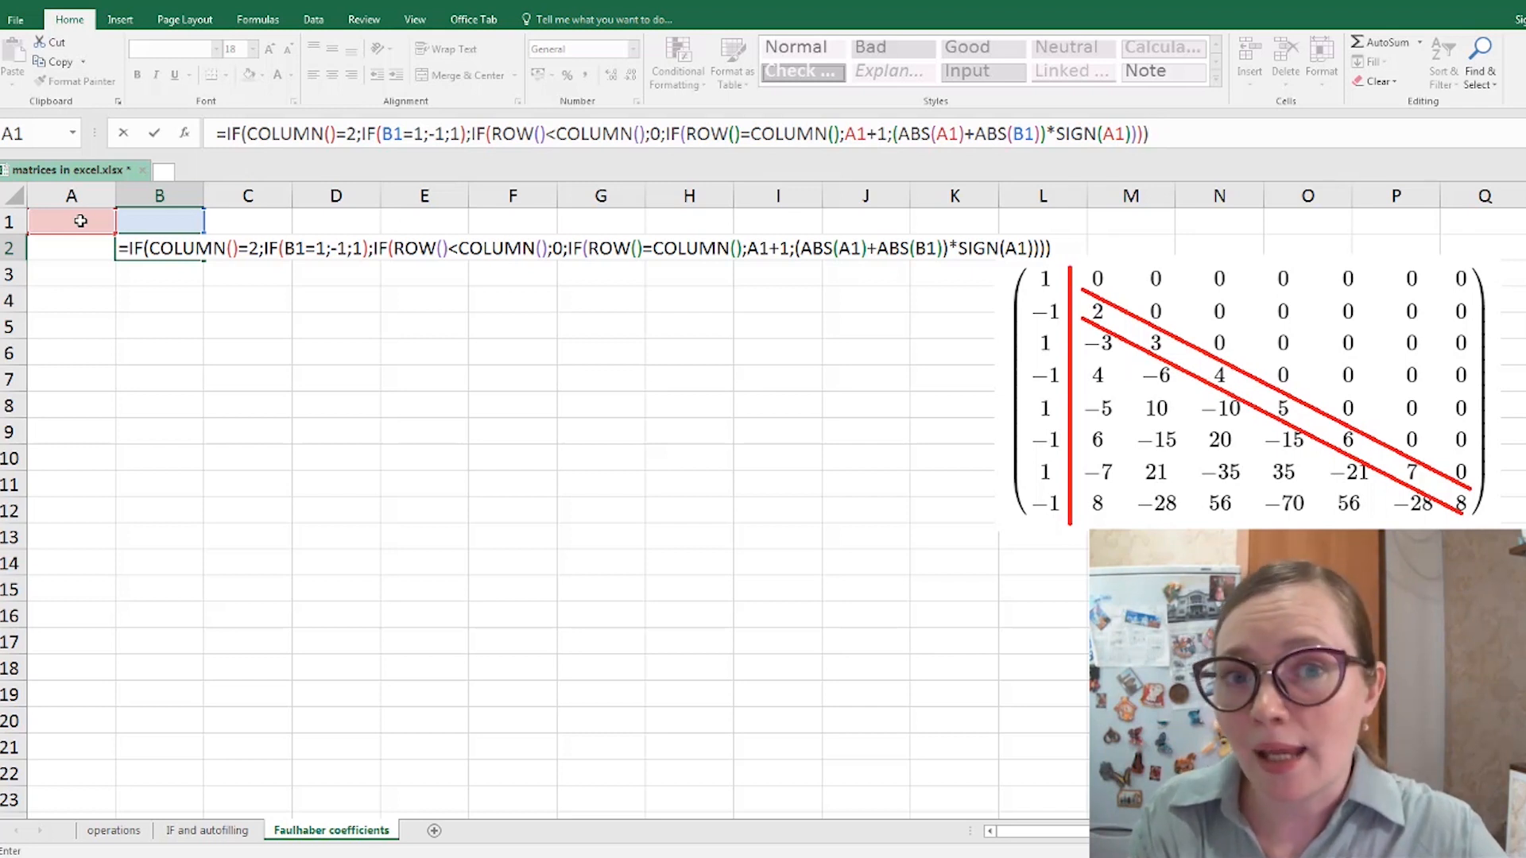
key("Return")
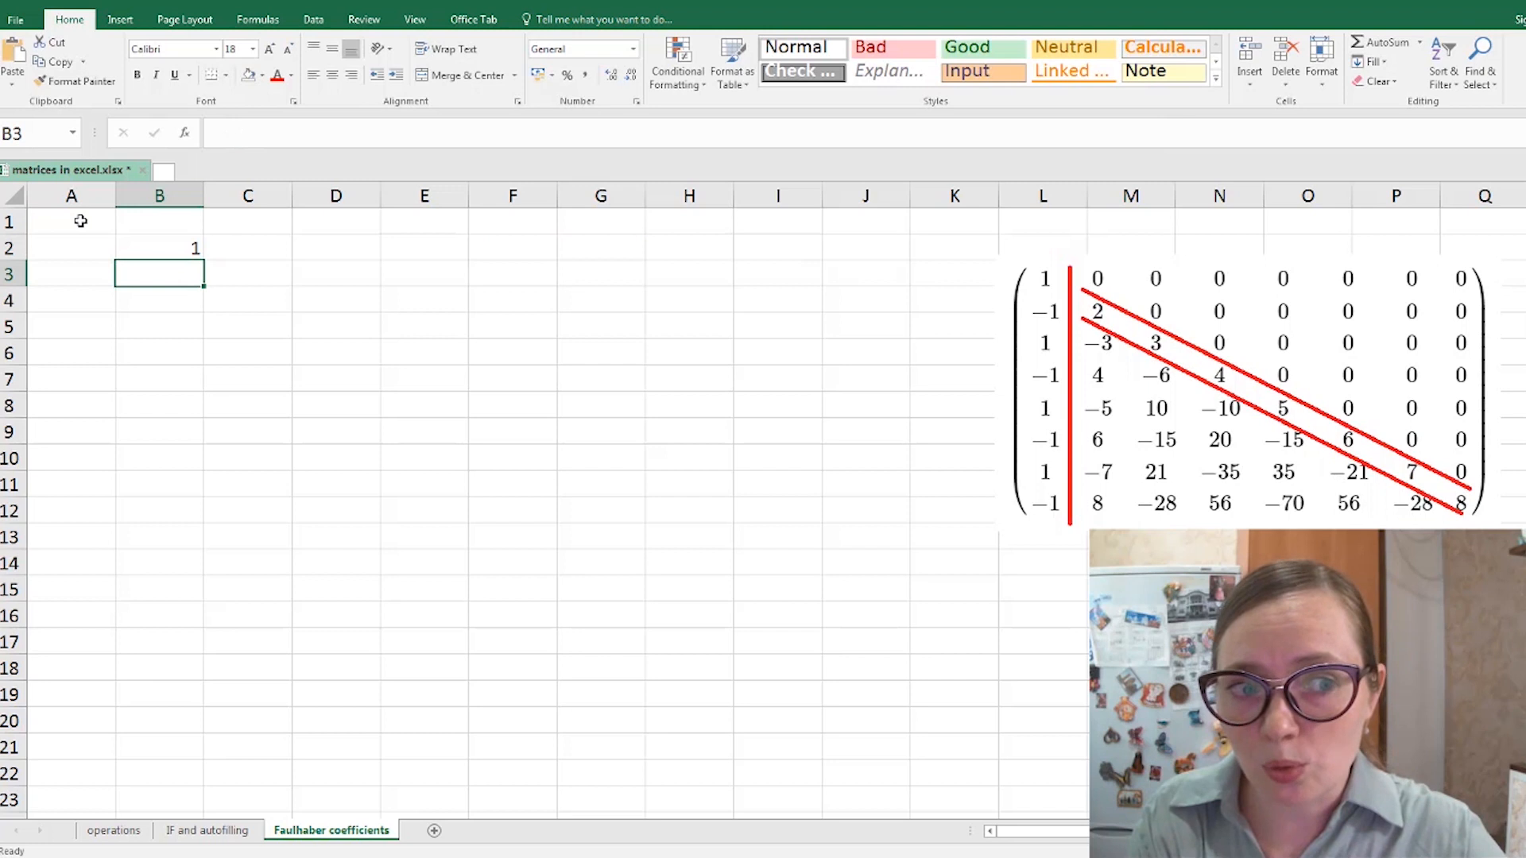
- Autofill the B2 formula across row 2 through K2 and move the reference matrix picture away from the filled cells
key("Up")
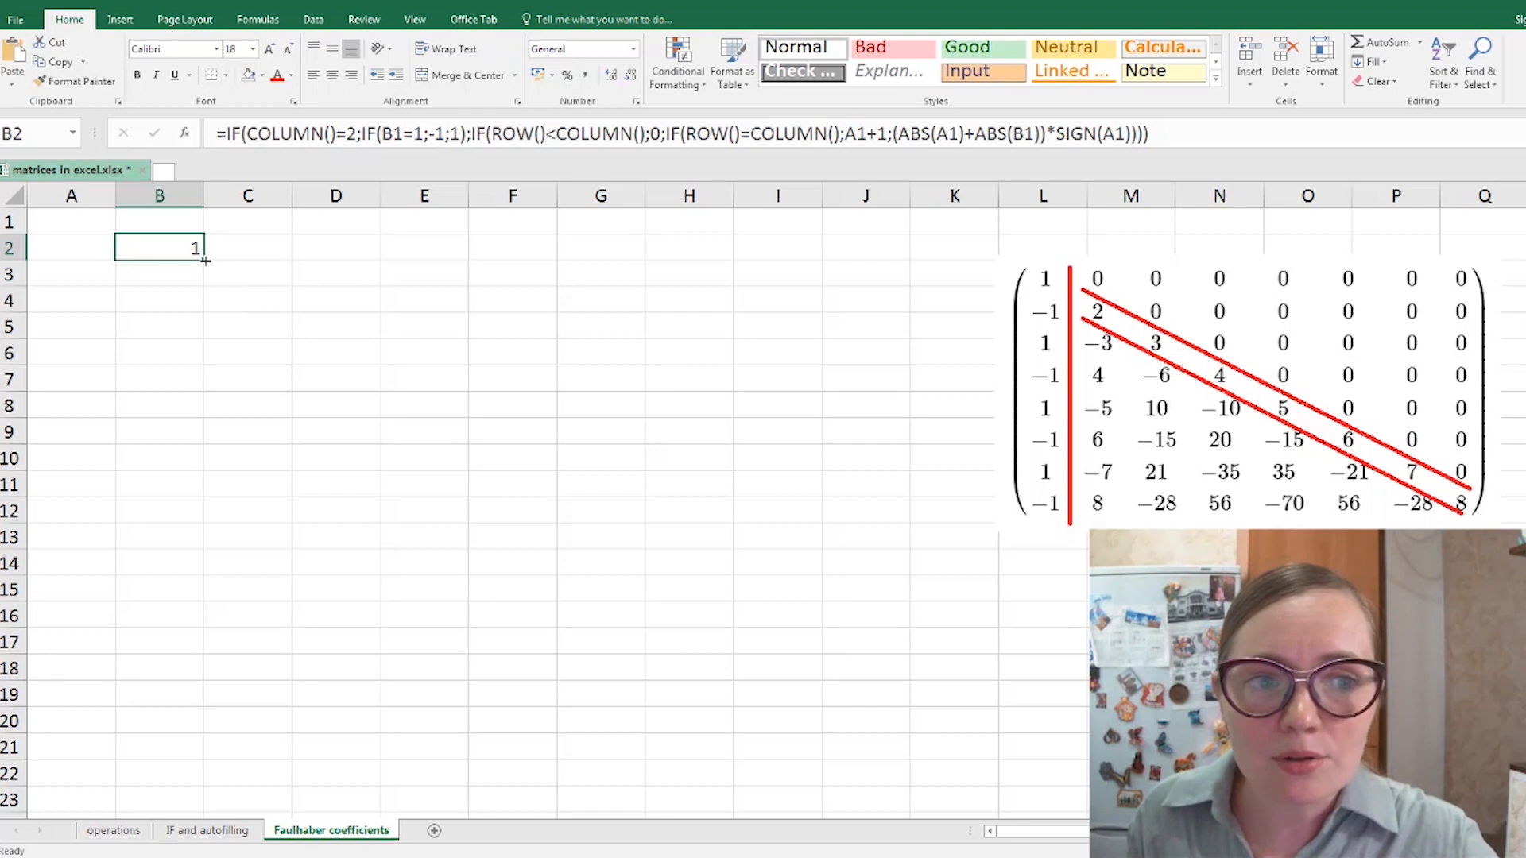
left_click_drag(206, 260, 995, 240)
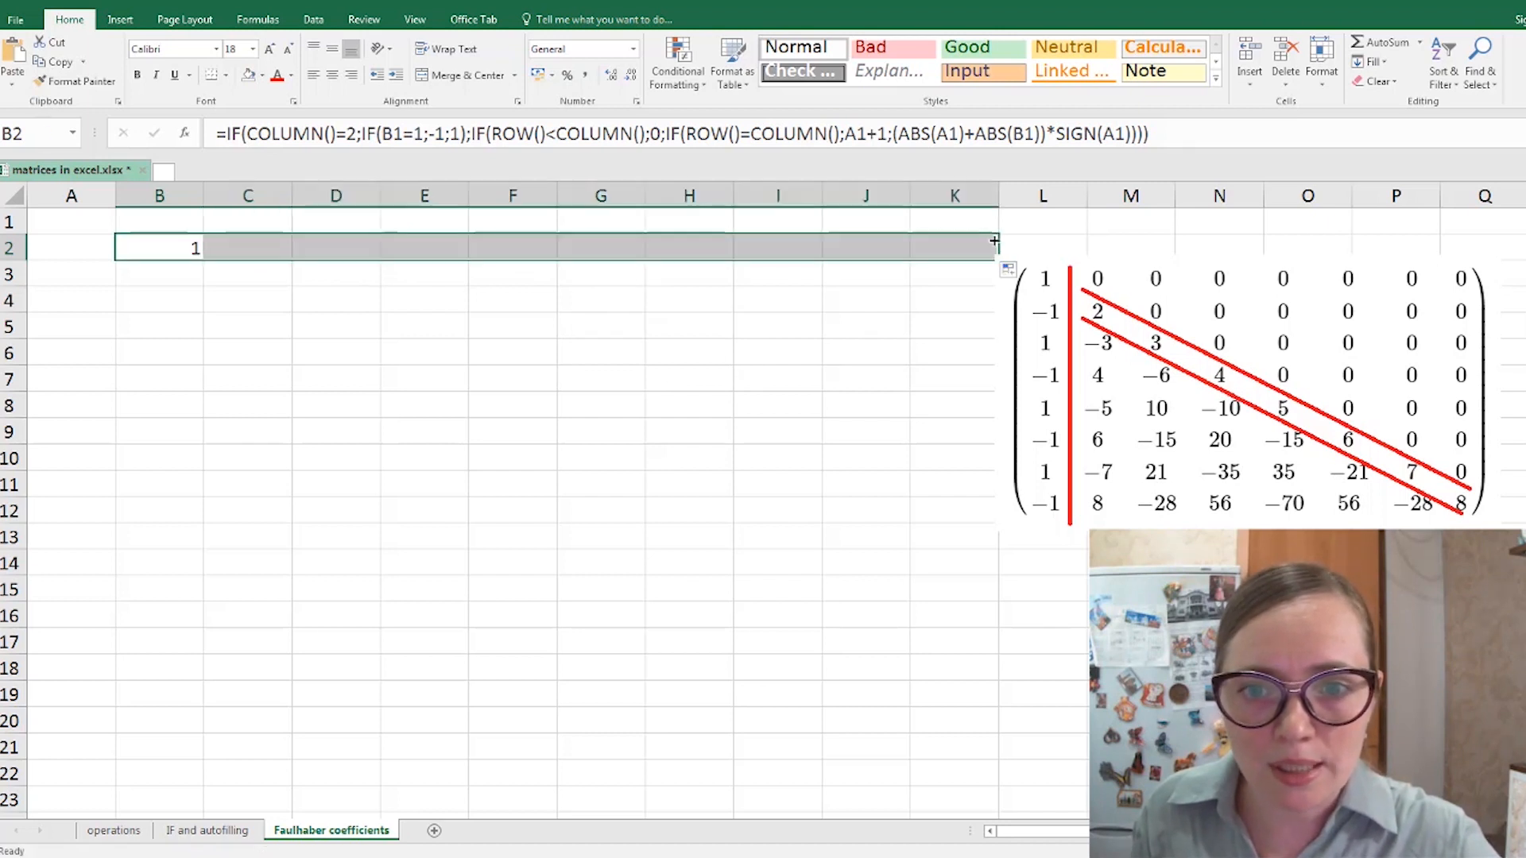
left_click_drag(1076, 387, 1161, 378)
left_click(956, 248)
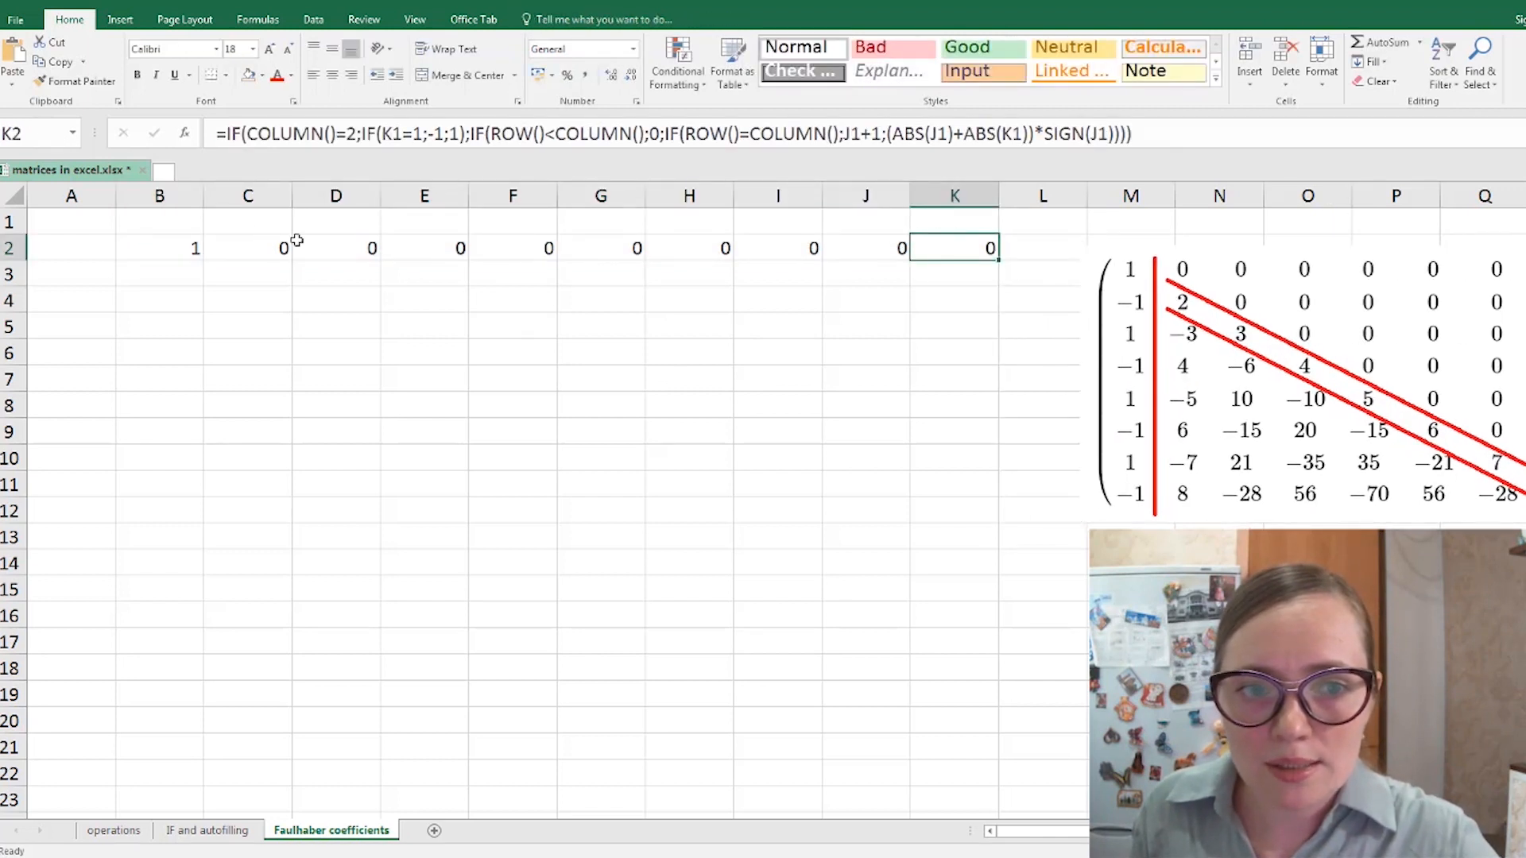
- Autofill the formulas in B2:K2 down through row 11 to build the 10-by-10 coefficients matrix
left_click(260, 241)
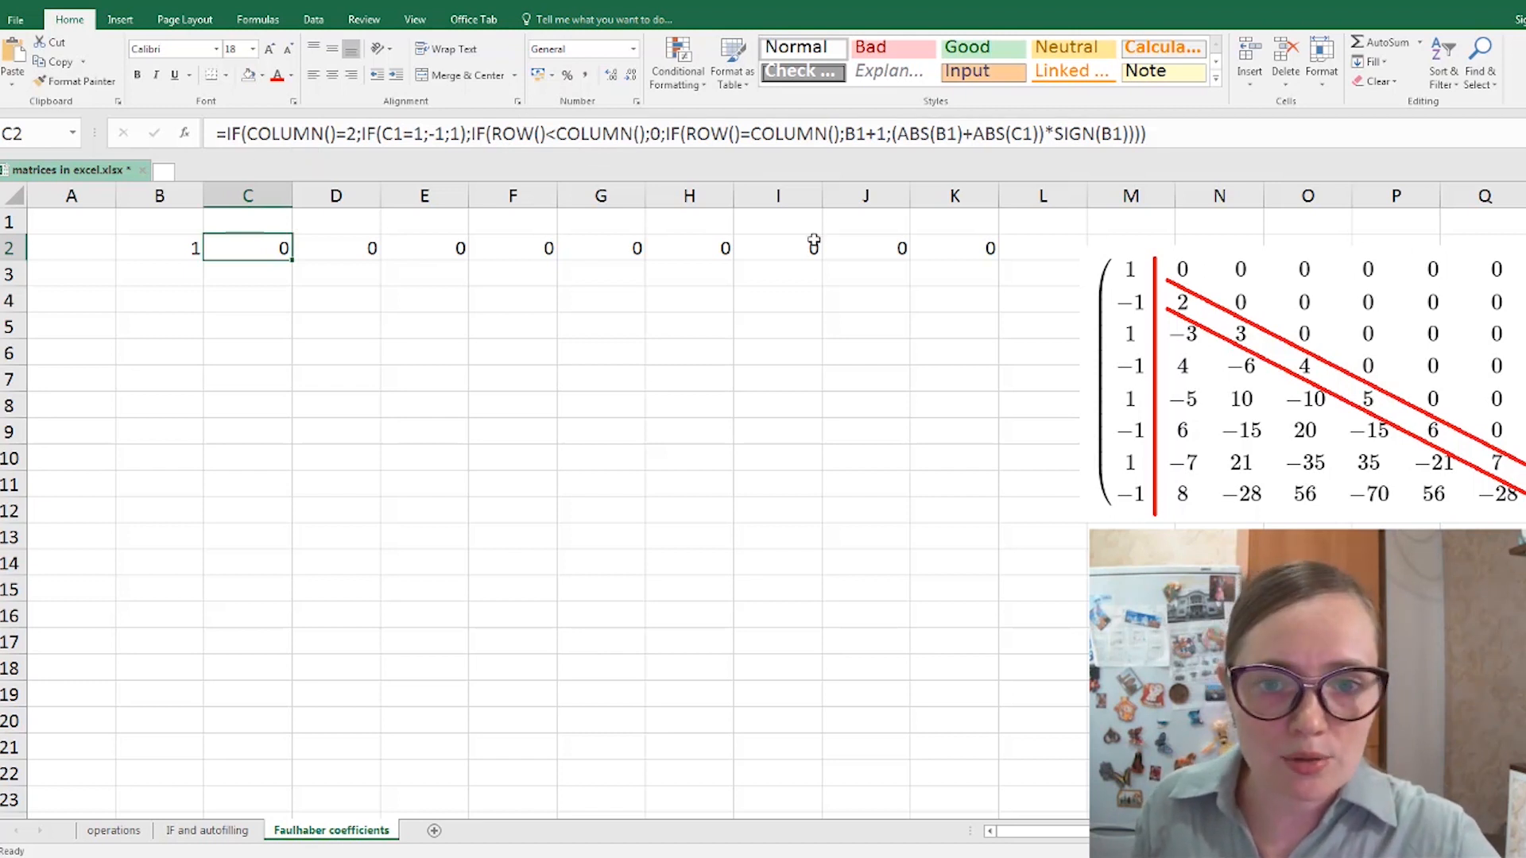
left_click_drag(189, 248, 1001, 262)
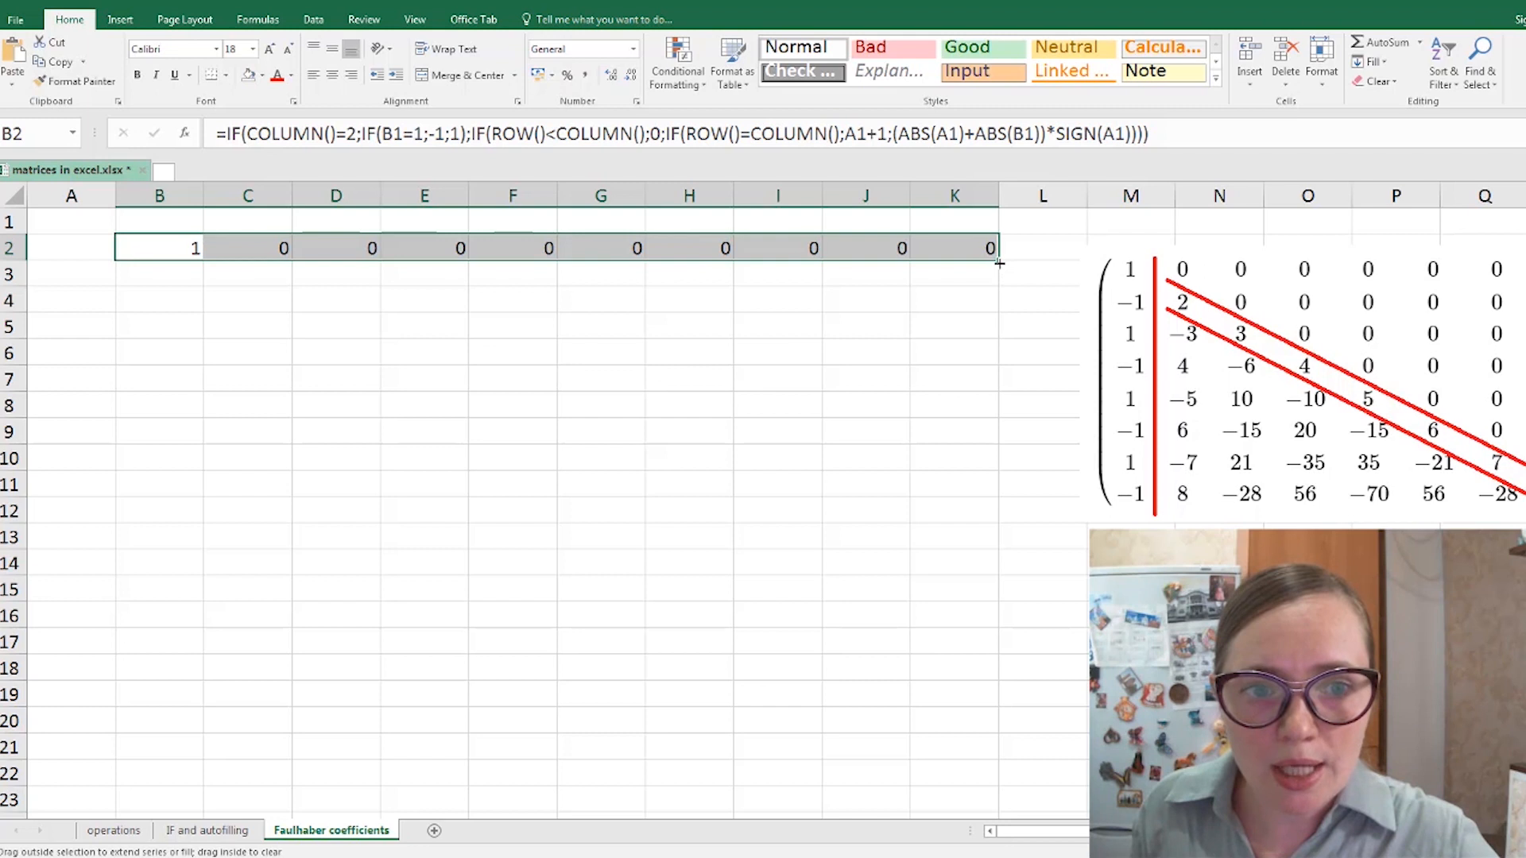
left_click_drag(1000, 263, 1006, 495)
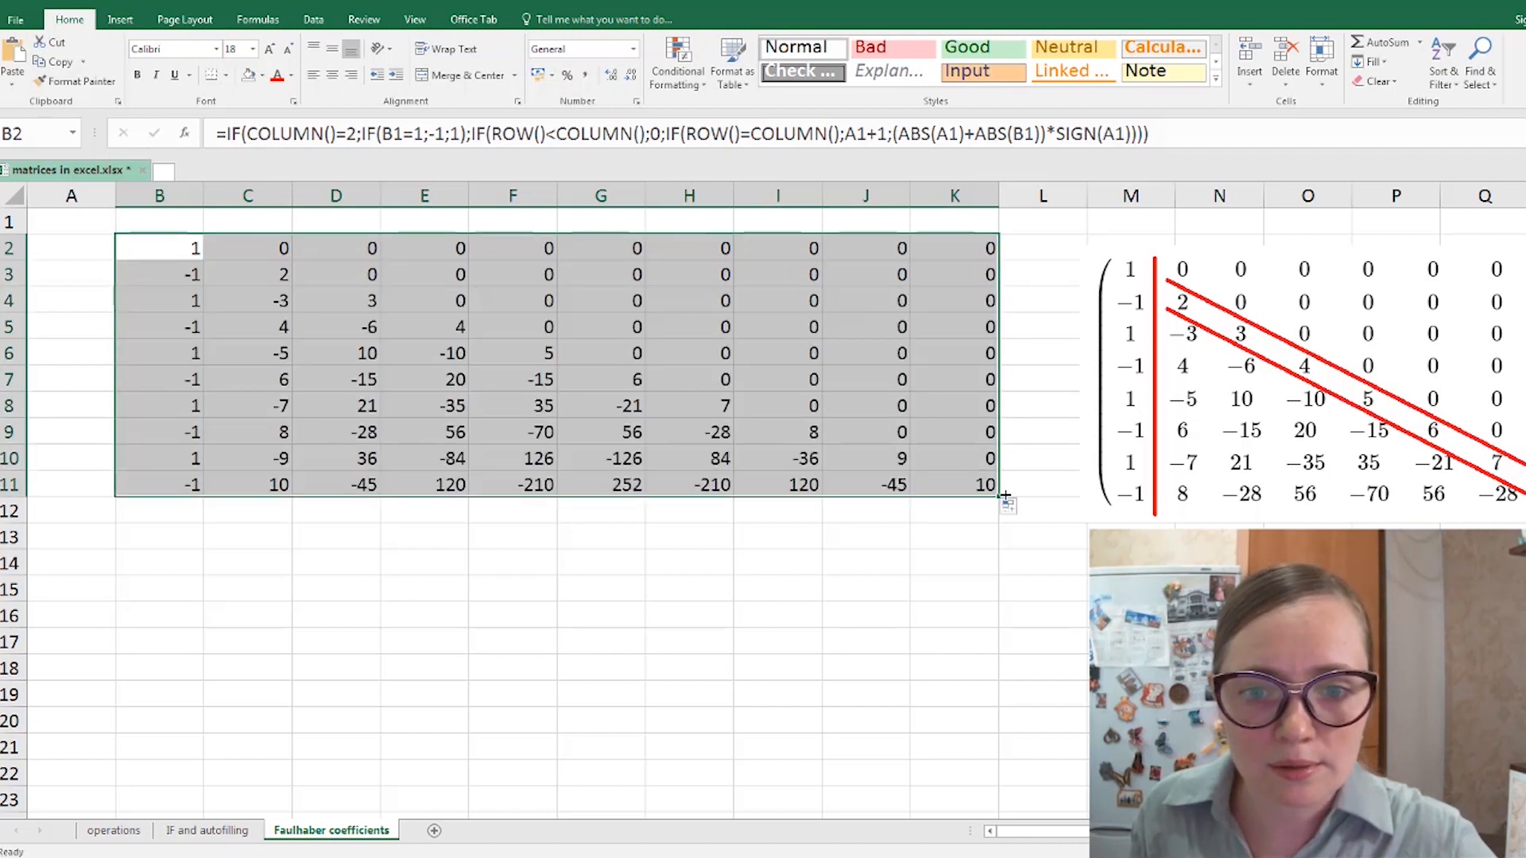
left_click(773, 478)
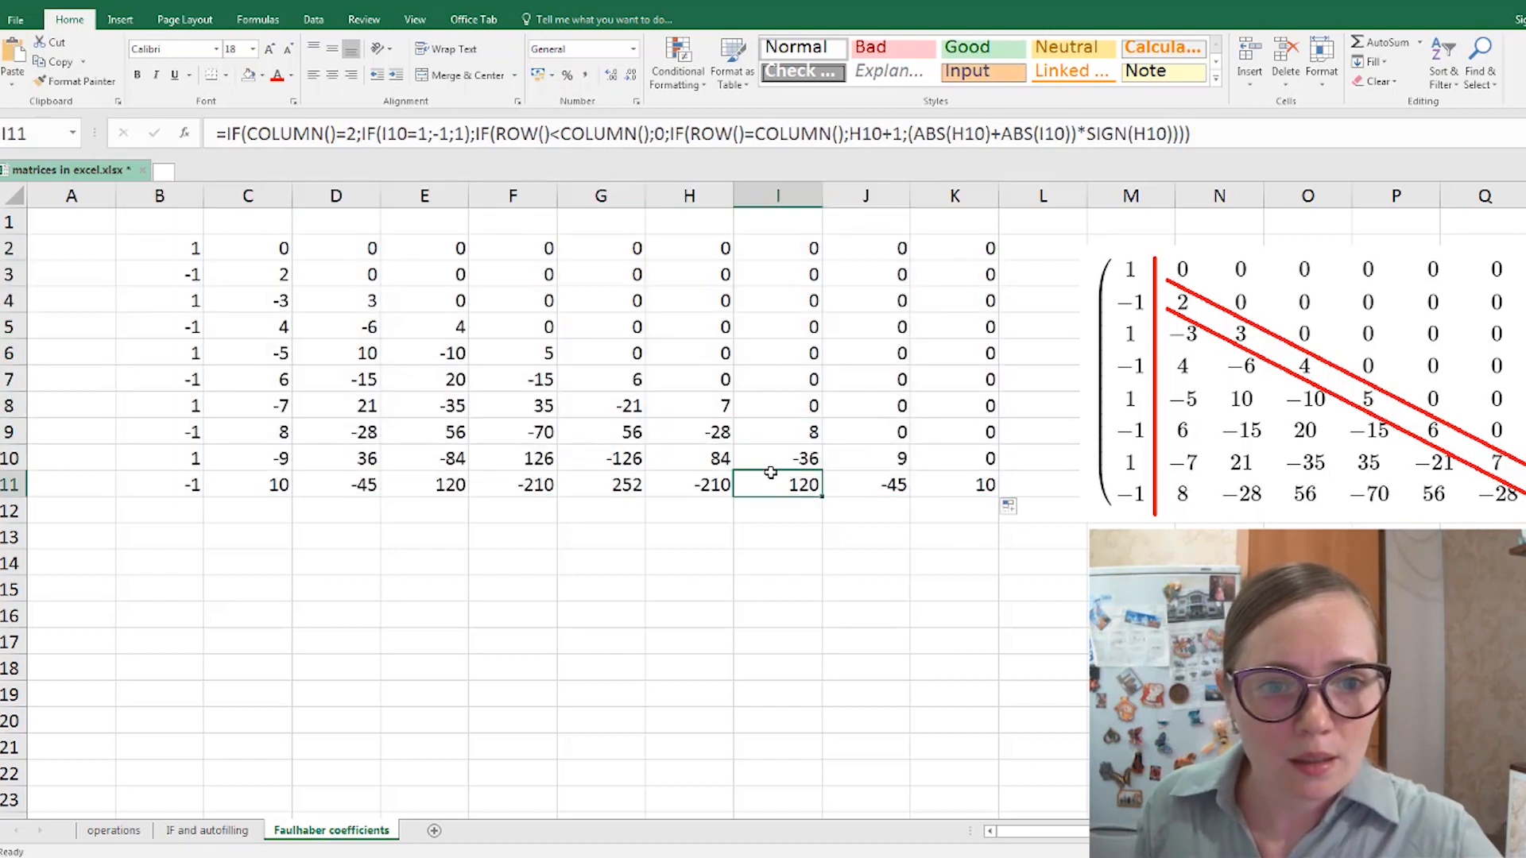
left_click(274, 323)
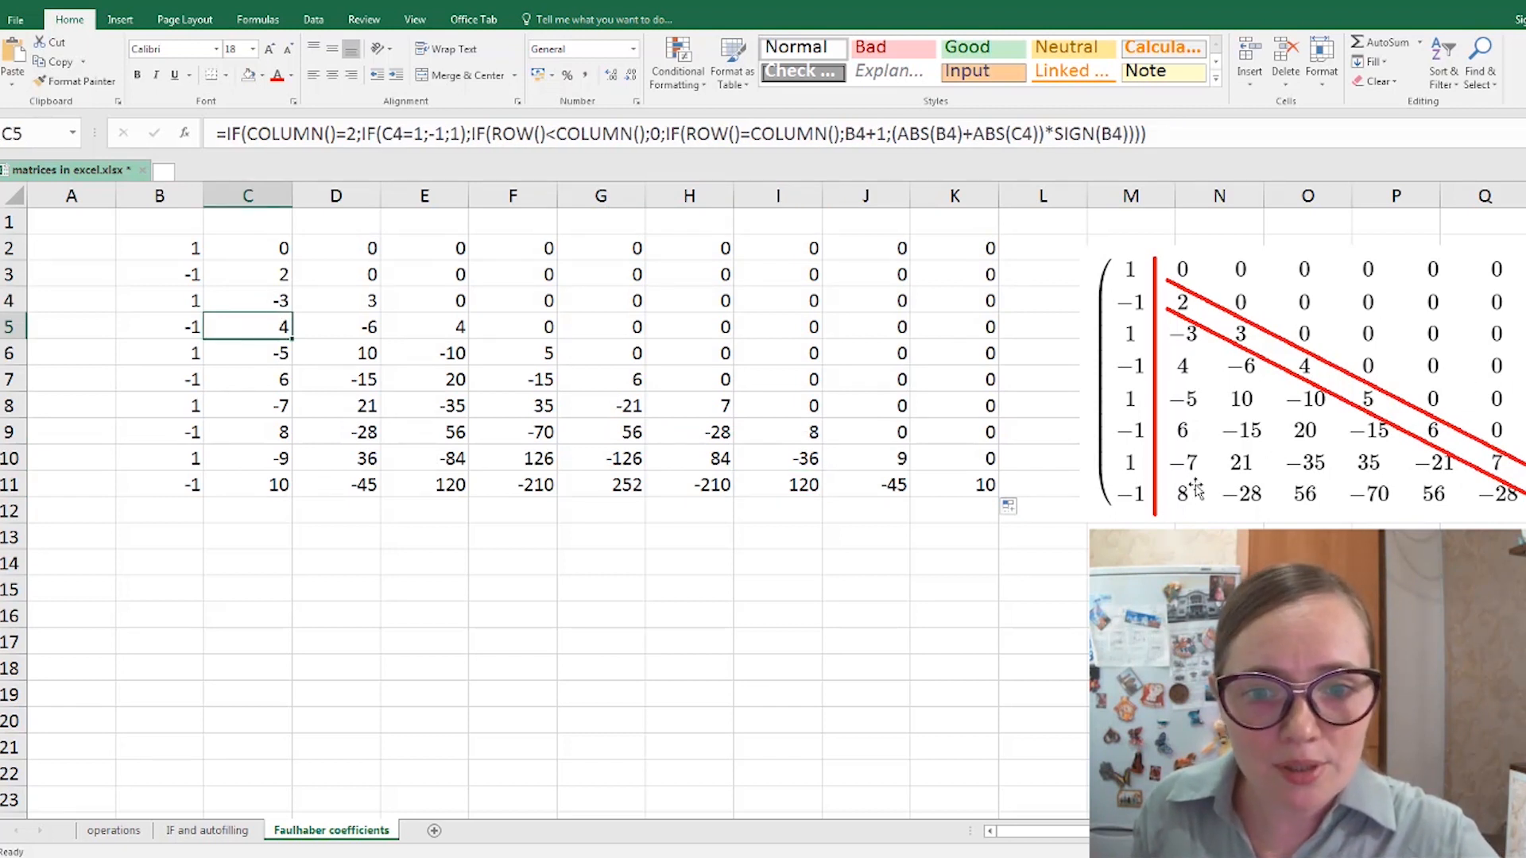
left_click(988, 487)
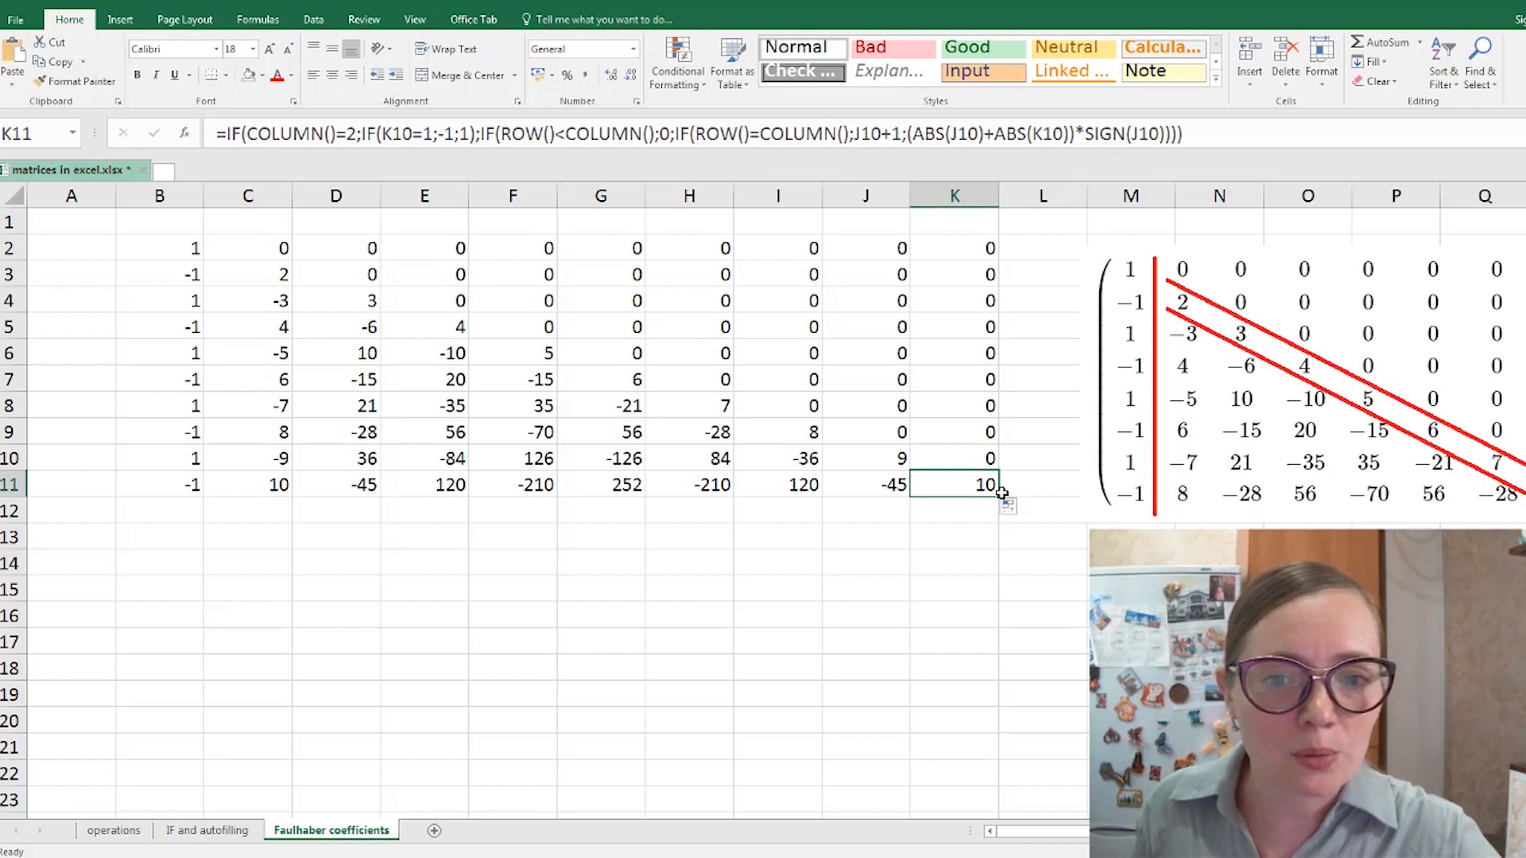
left_click_drag(191, 250, 1040, 494)
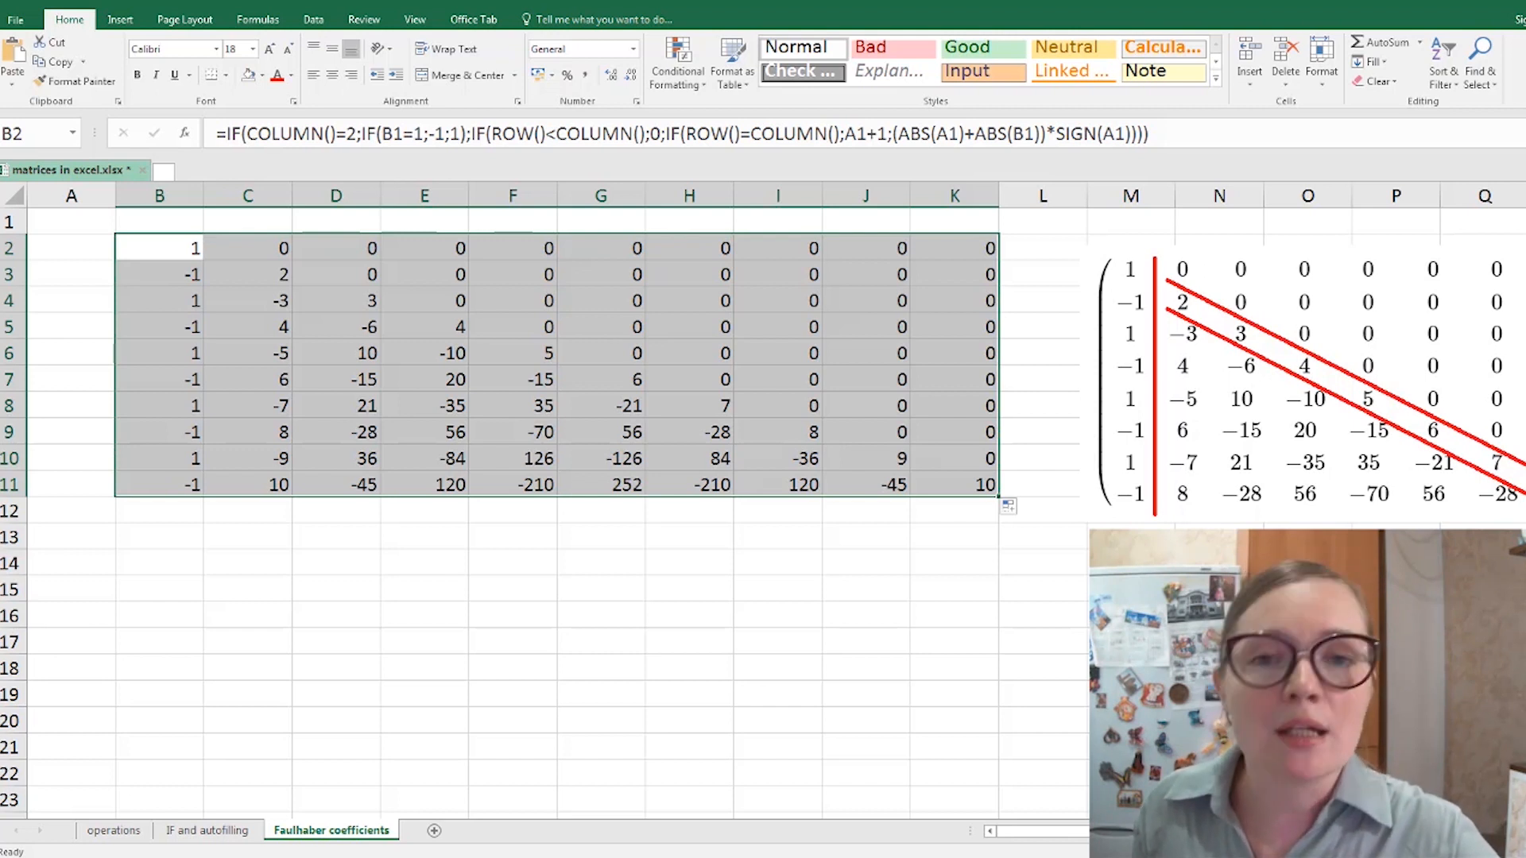
left_click(979, 576)
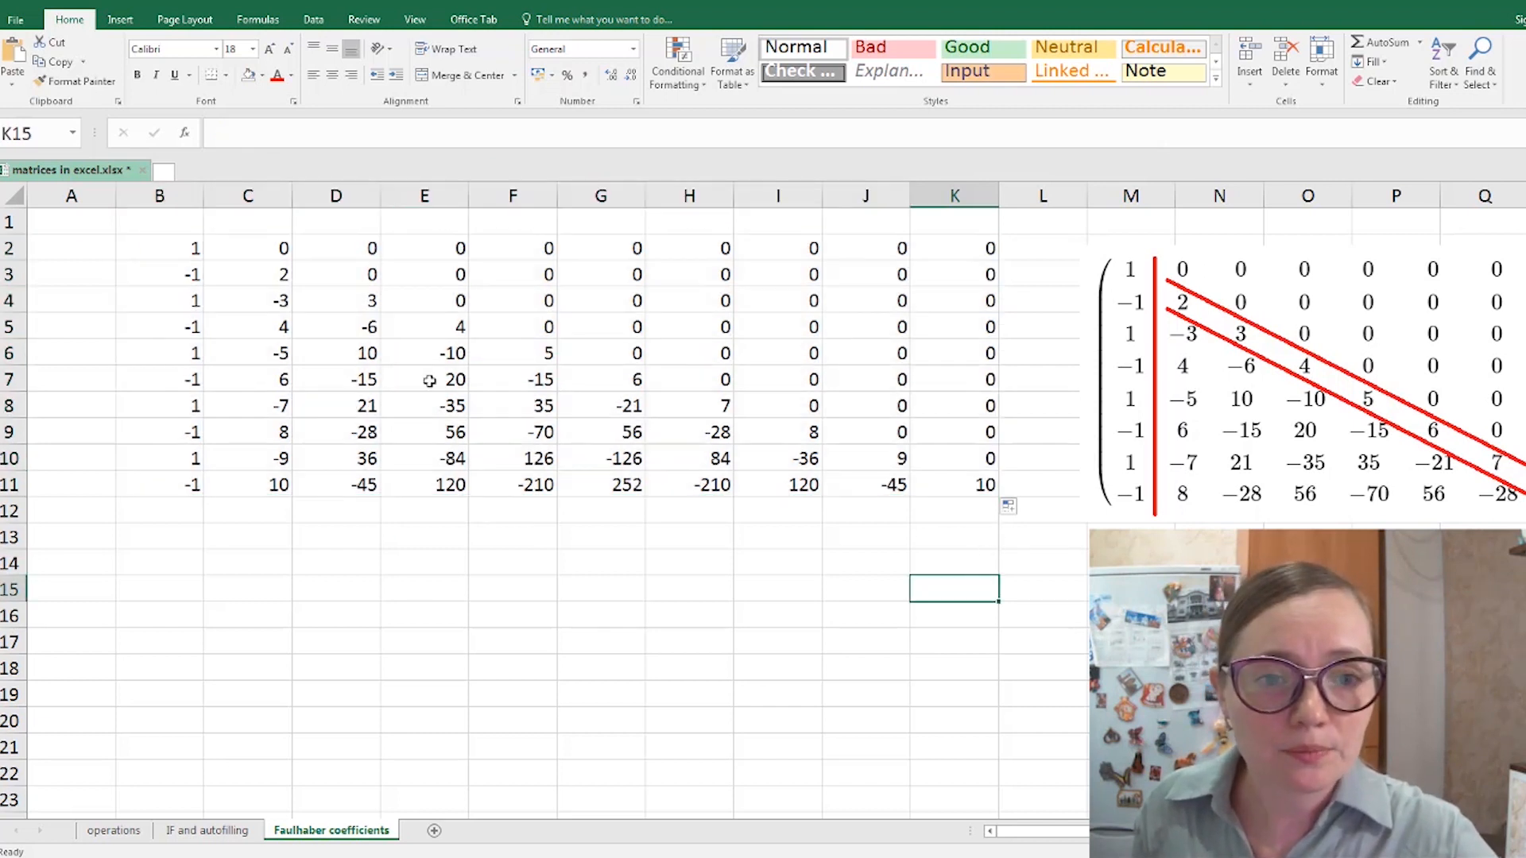
left_click_drag(209, 257, 1190, 461)
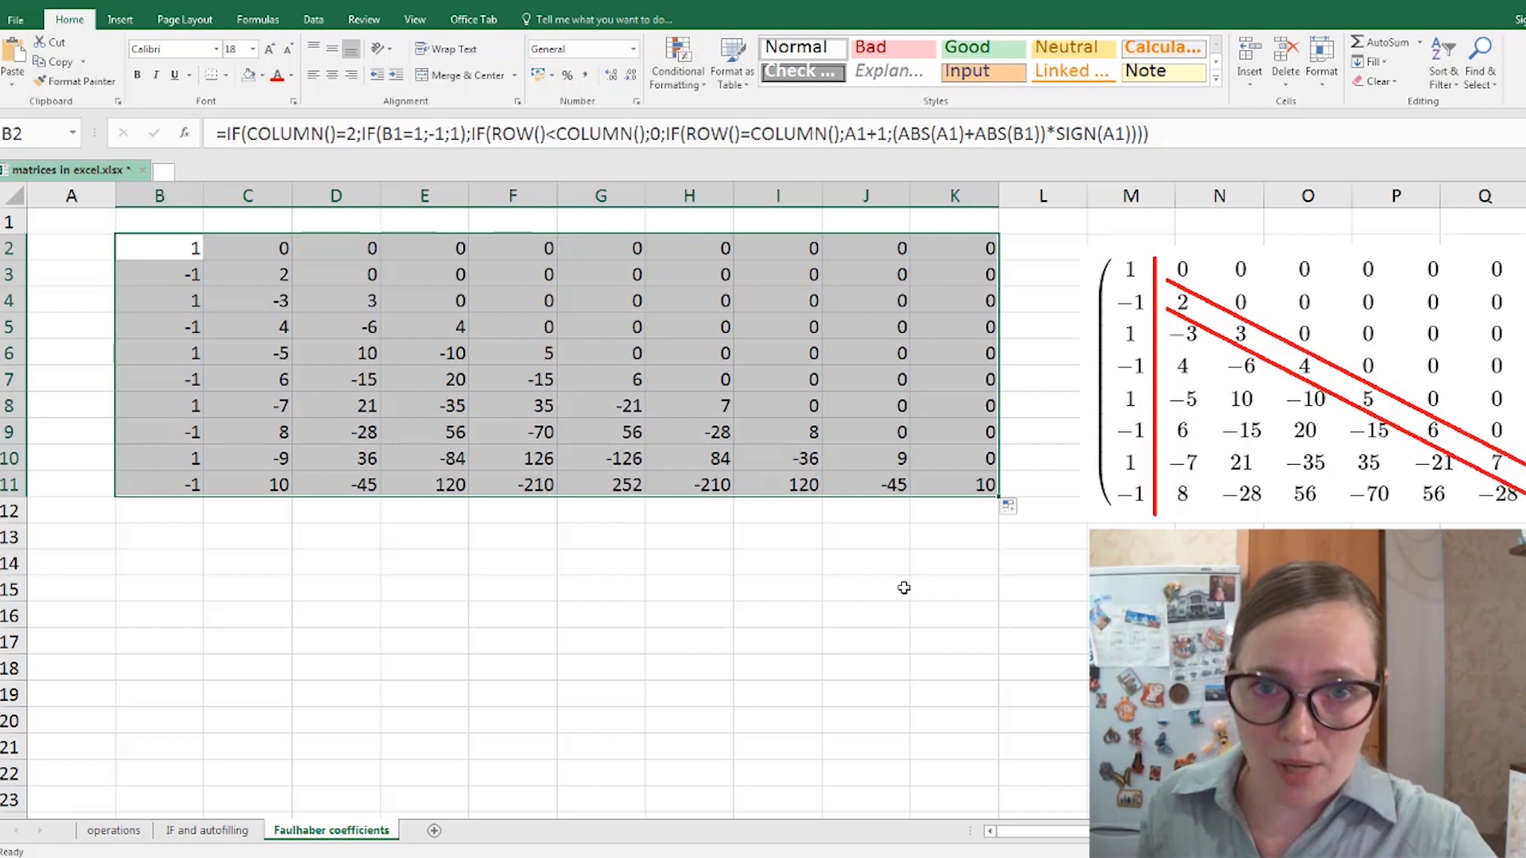
- Compute the inverse of the B2:K11 matrix in B13:K22 with the array formula =MINVERSE(B2:K11)
left_click(155, 538)
scroll(742, 496, "down", 1)
scroll(744, 496, "up", 1)
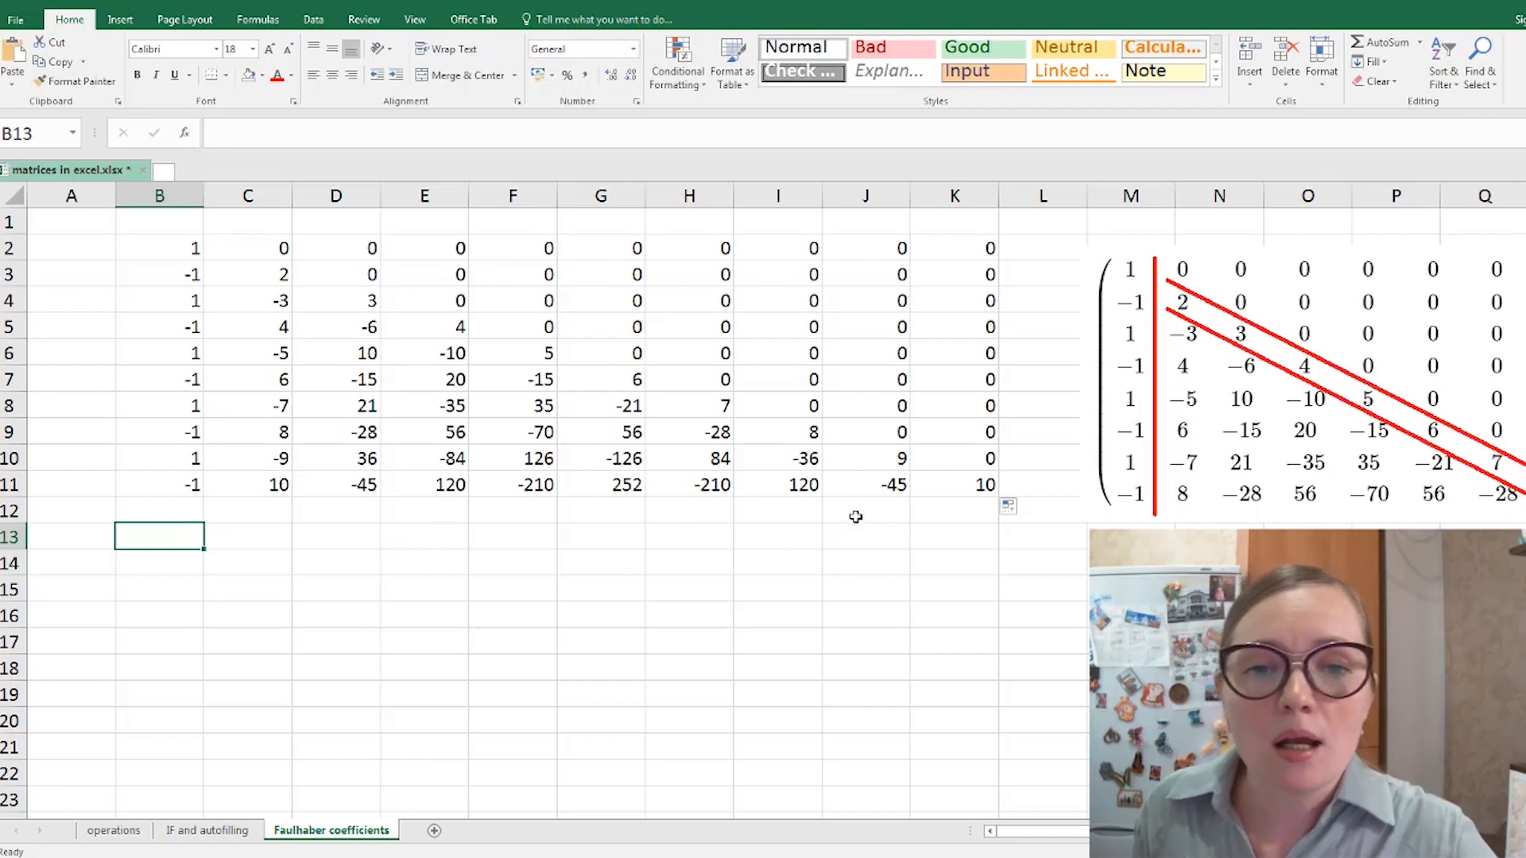
left_click_drag(174, 539, 972, 780)
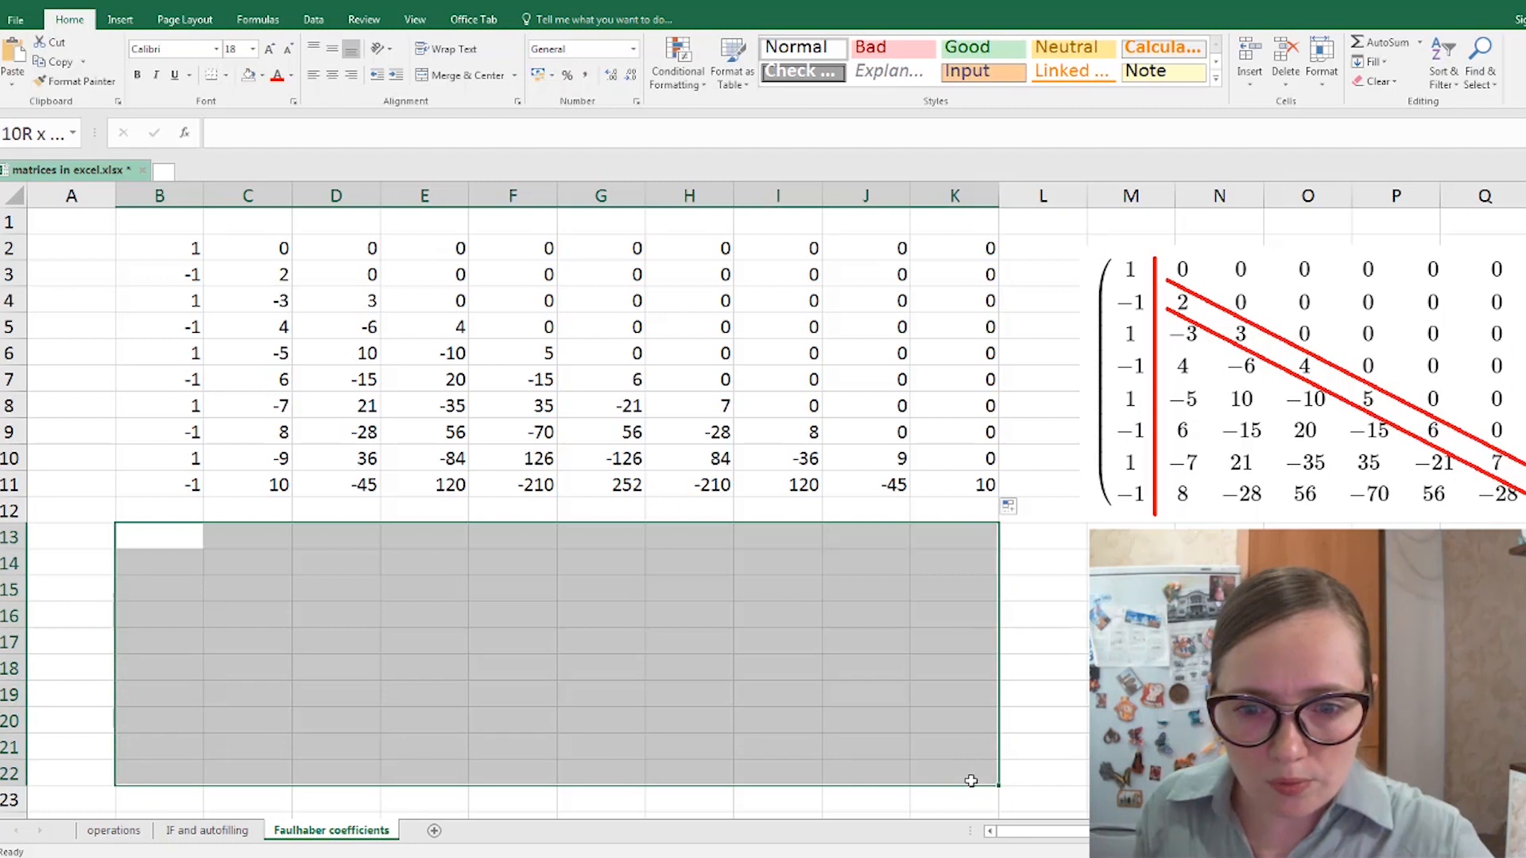
left_click_drag(971, 781, 972, 781)
type("=MI")
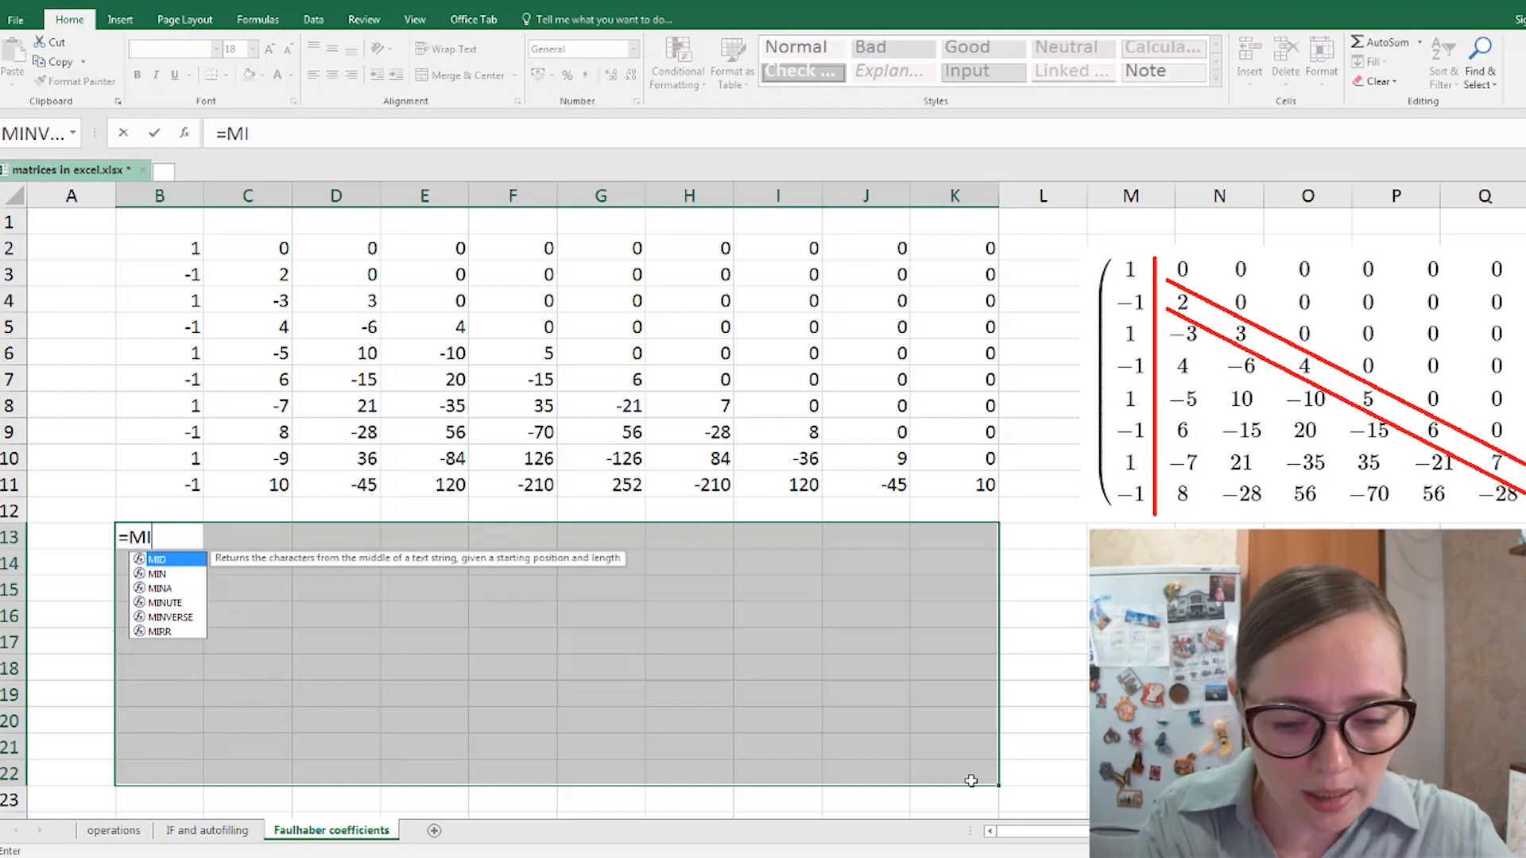
type("NV")
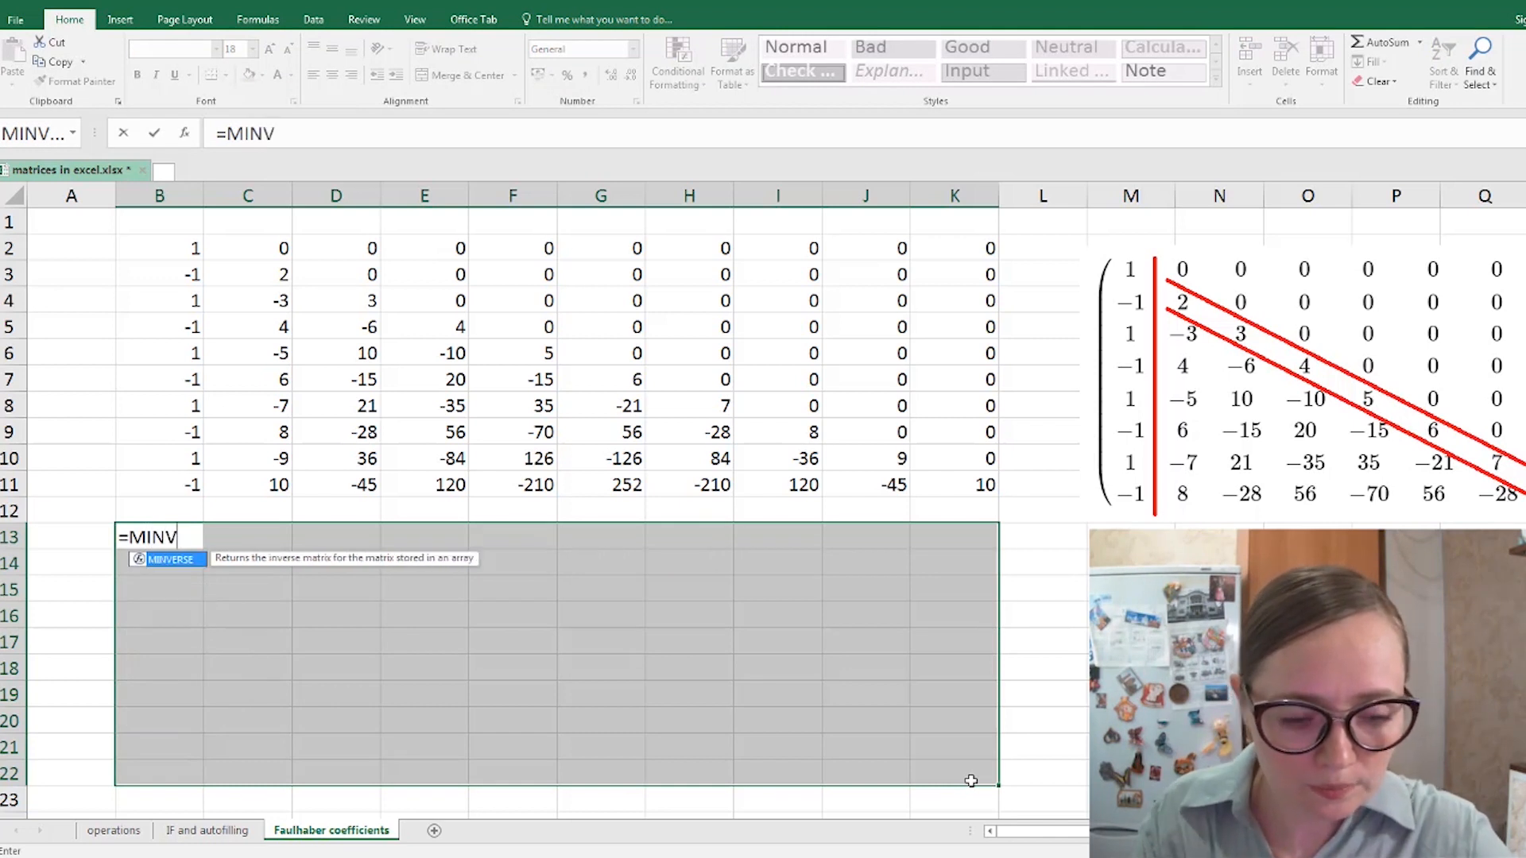
key("Tab")
left_click_drag(171, 253, 986, 490)
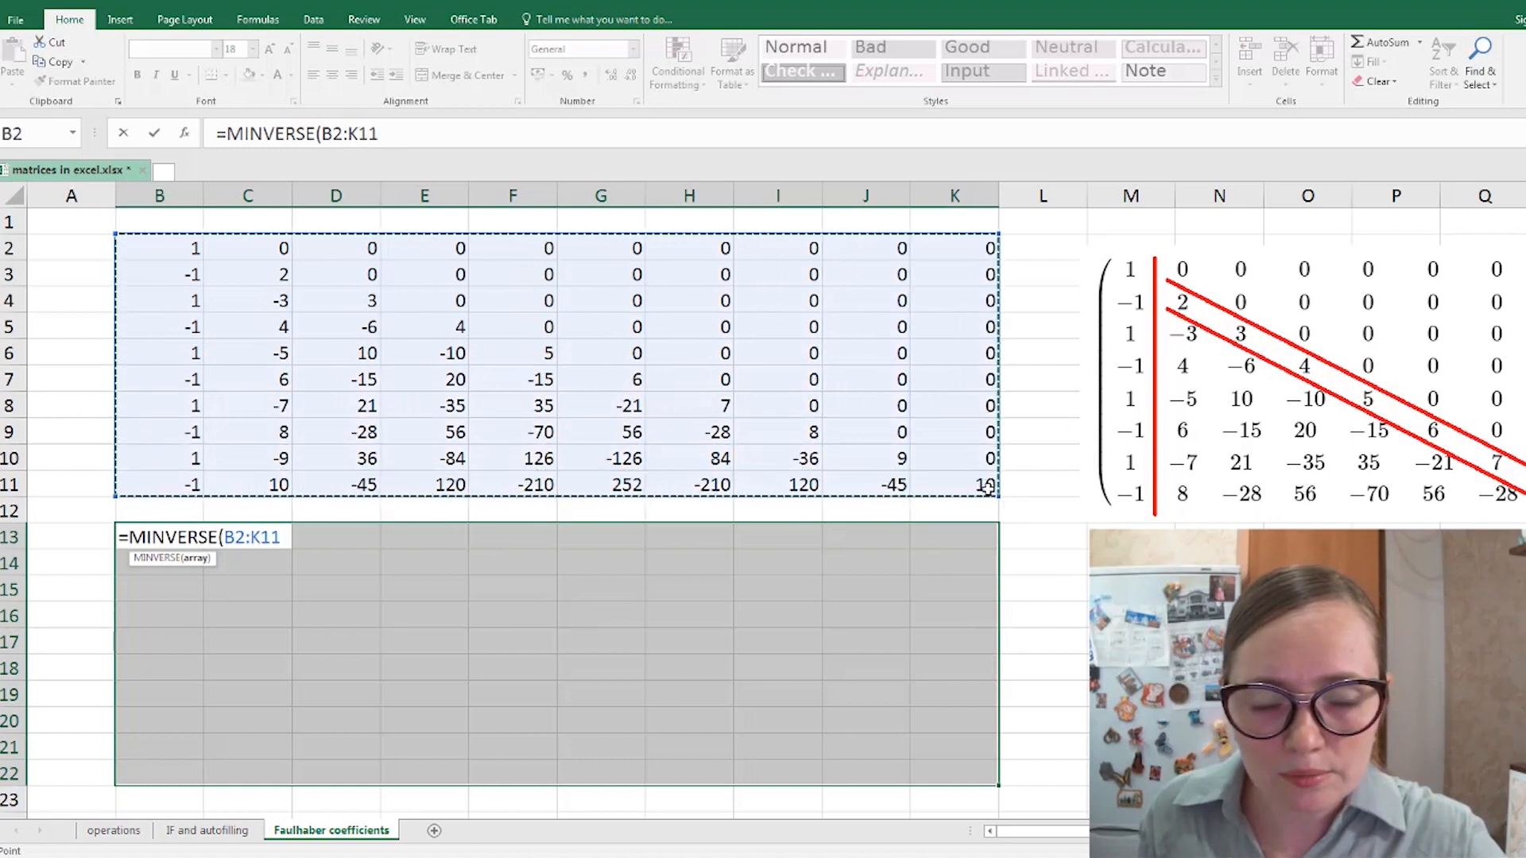
type(")")
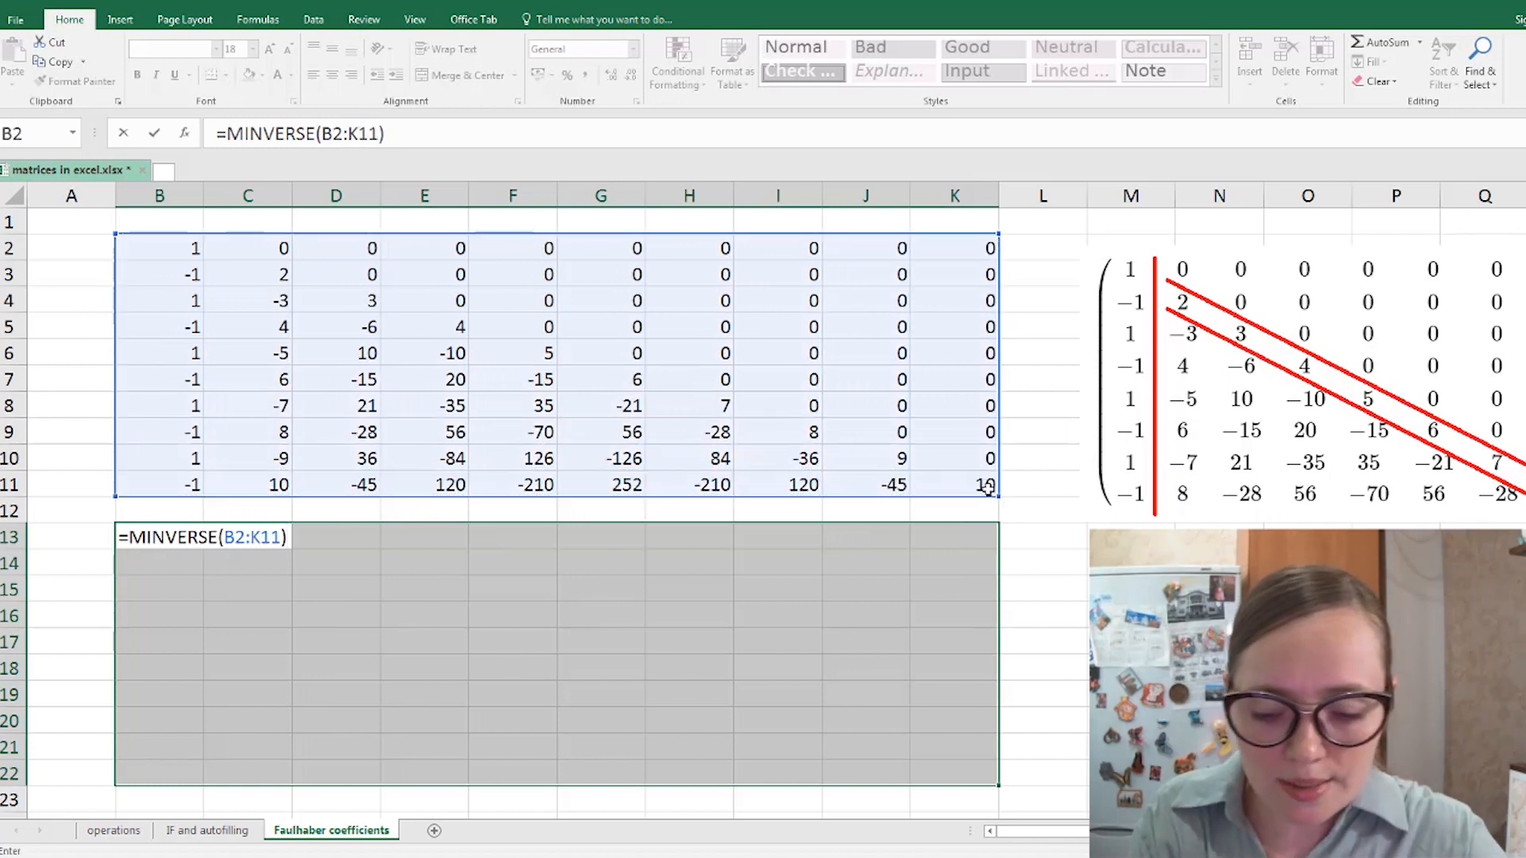
key("ctrl+shift+Return")
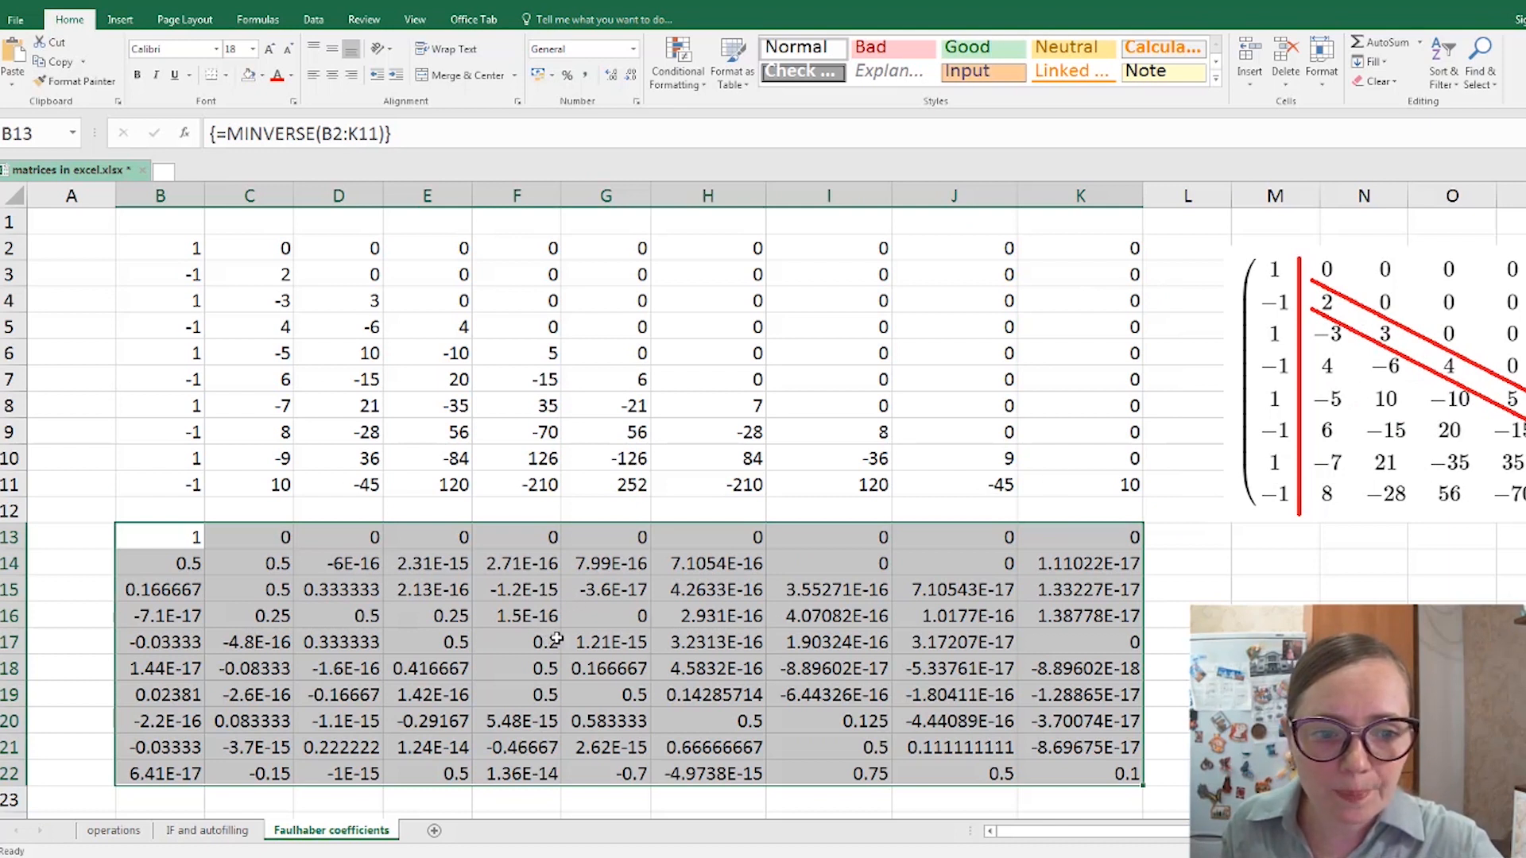
- Format the inverse matrix cells B13:K22 as Number with 4 decimal places
right_click(702, 611)
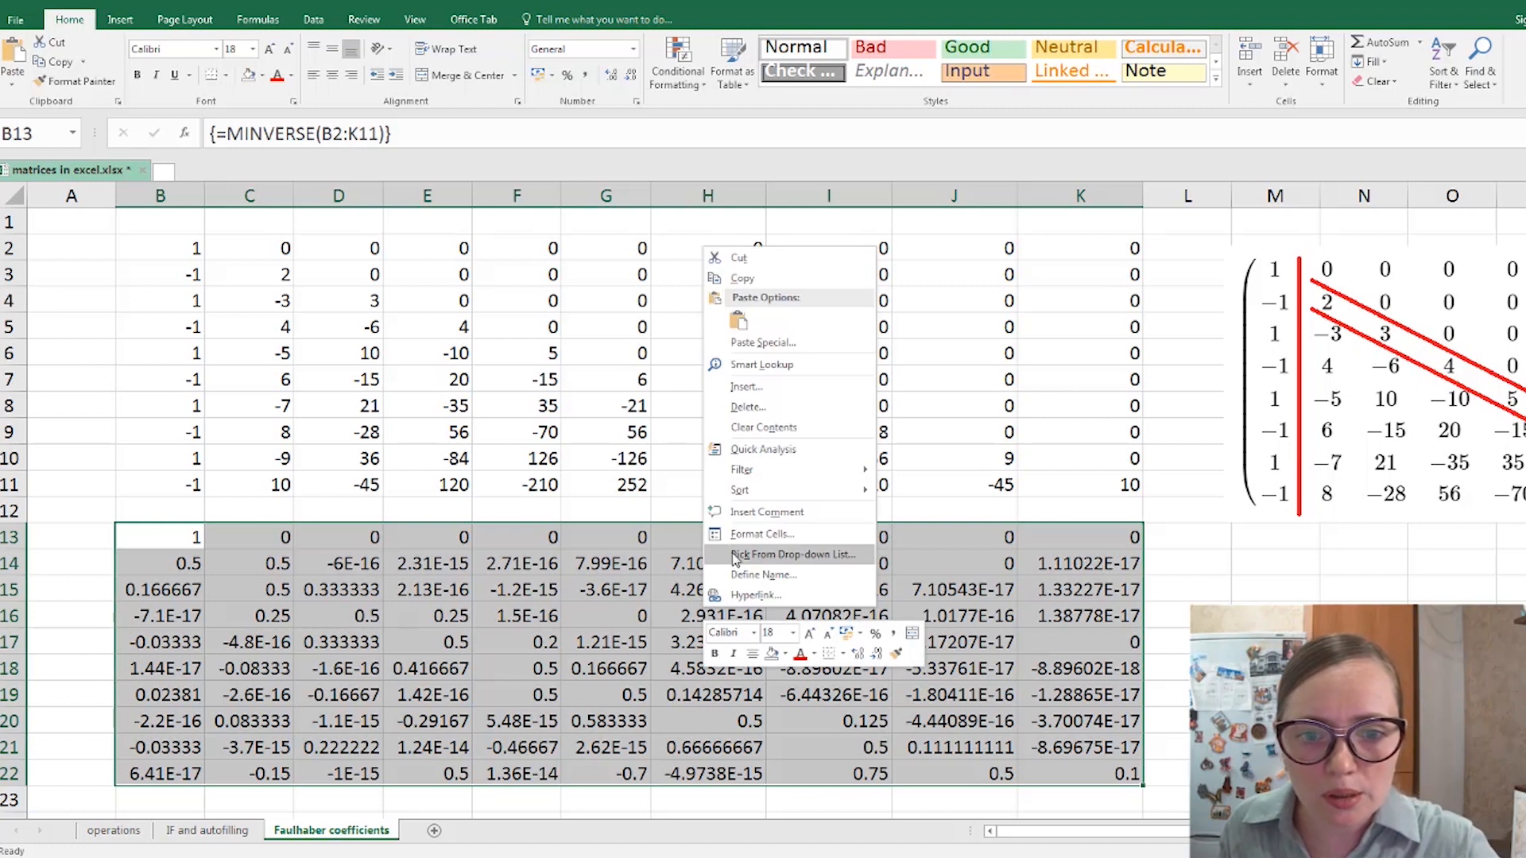
left_click(754, 536)
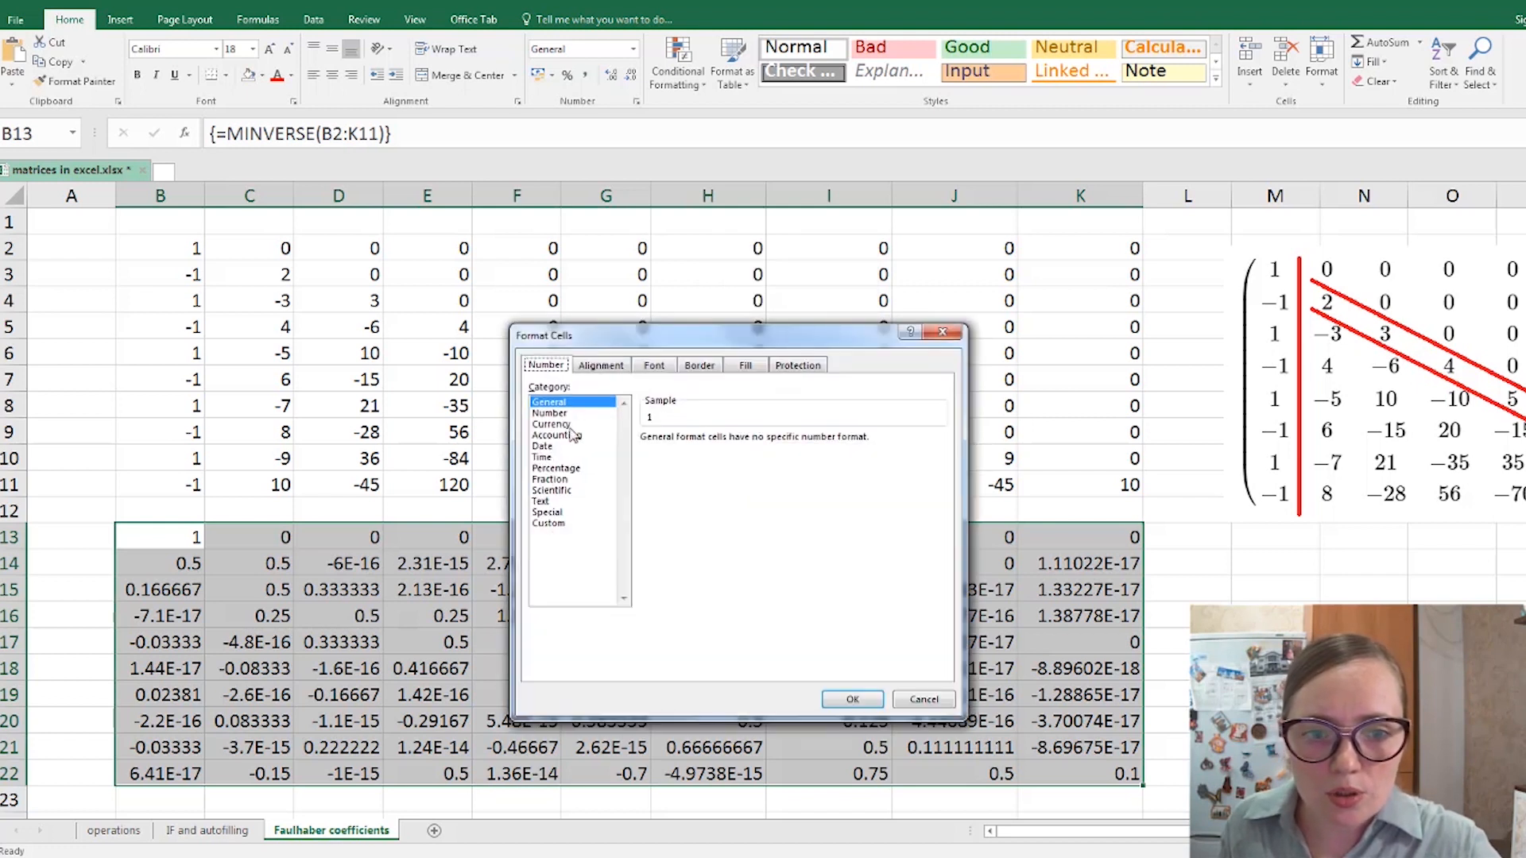
left_click(561, 413)
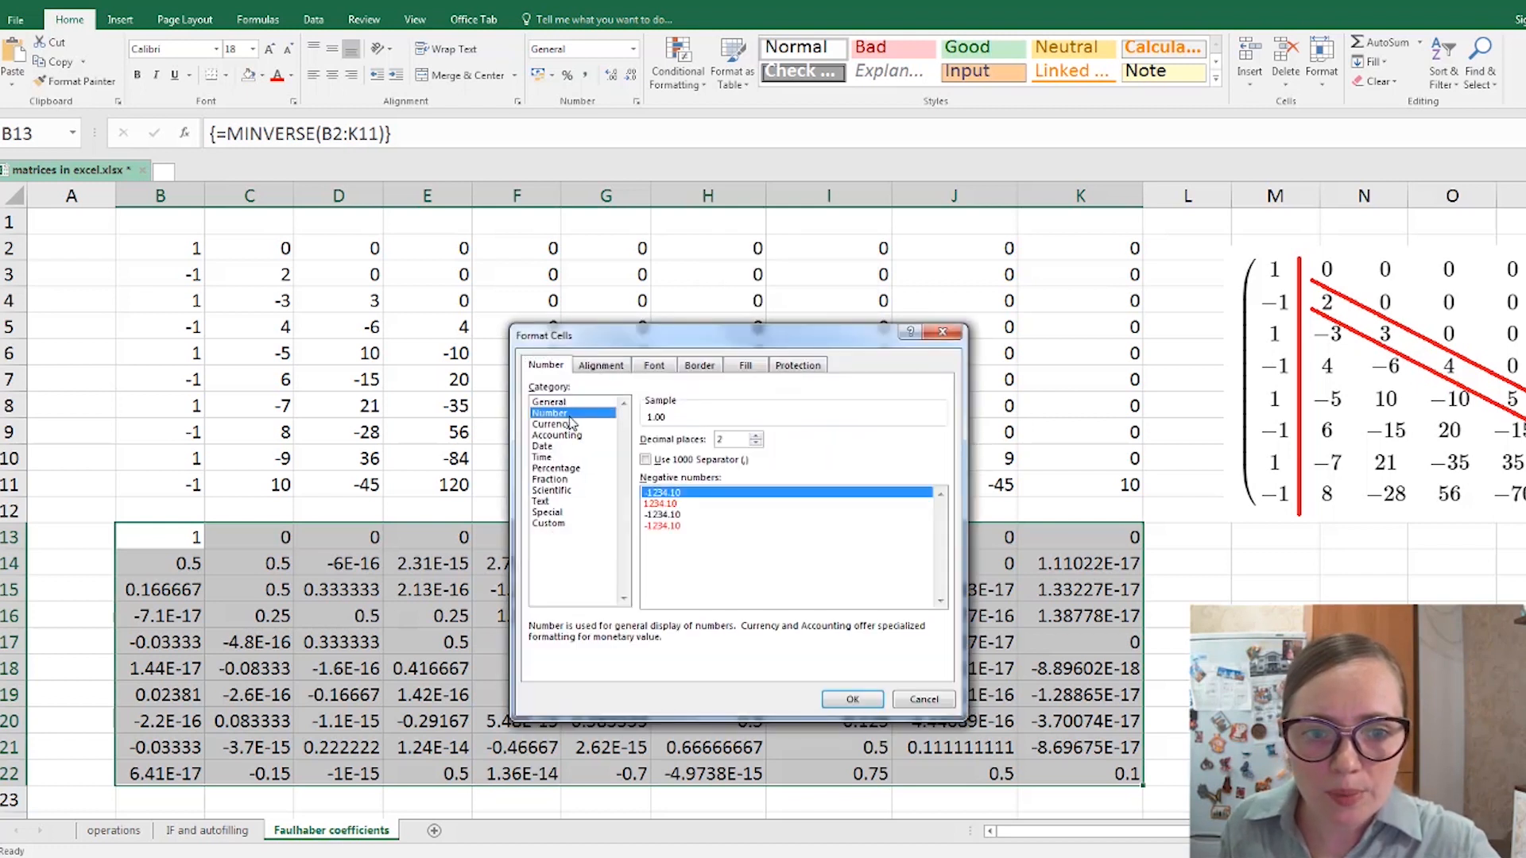
left_click(755, 437)
left_click(755, 436)
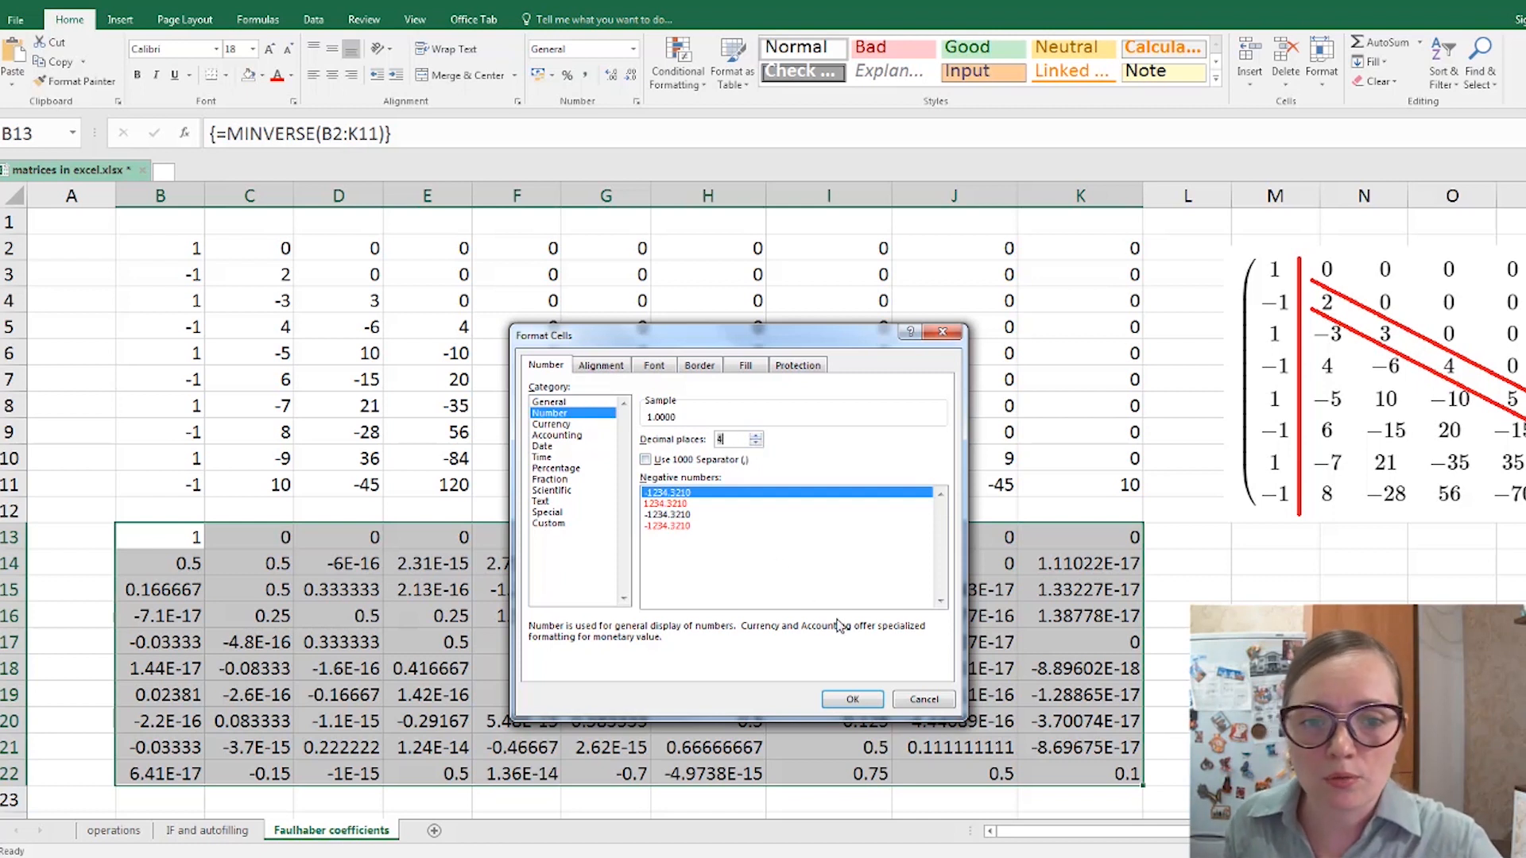
left_click(853, 699)
scroll(762, 640, "down", 1)
left_click(762, 640)
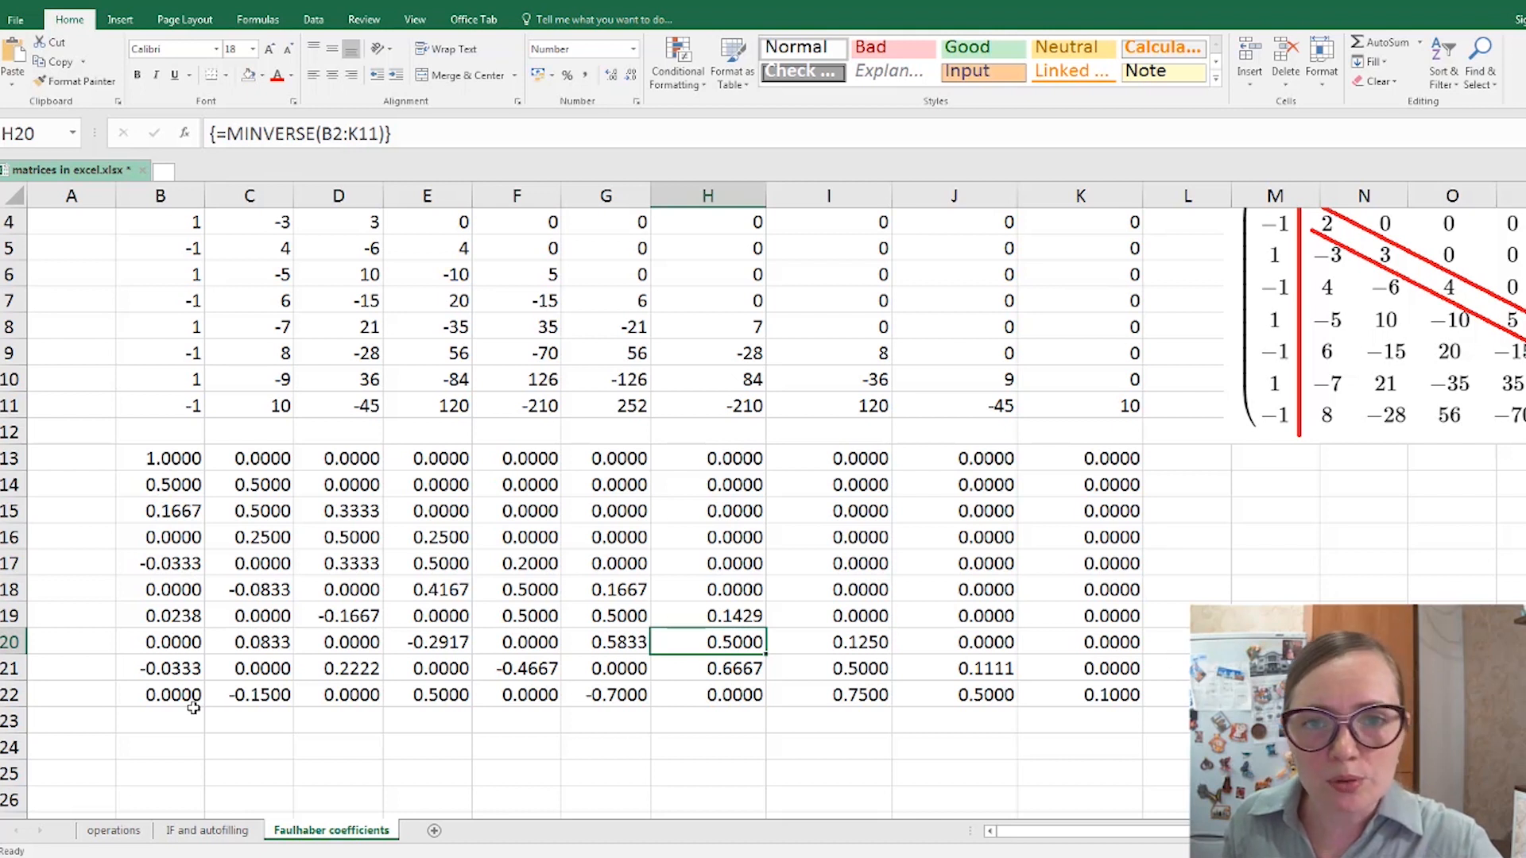
- Highlight the last row of the inverse matrix, B22:K22, with the Good cell style
left_click_drag(163, 703, 1088, 700)
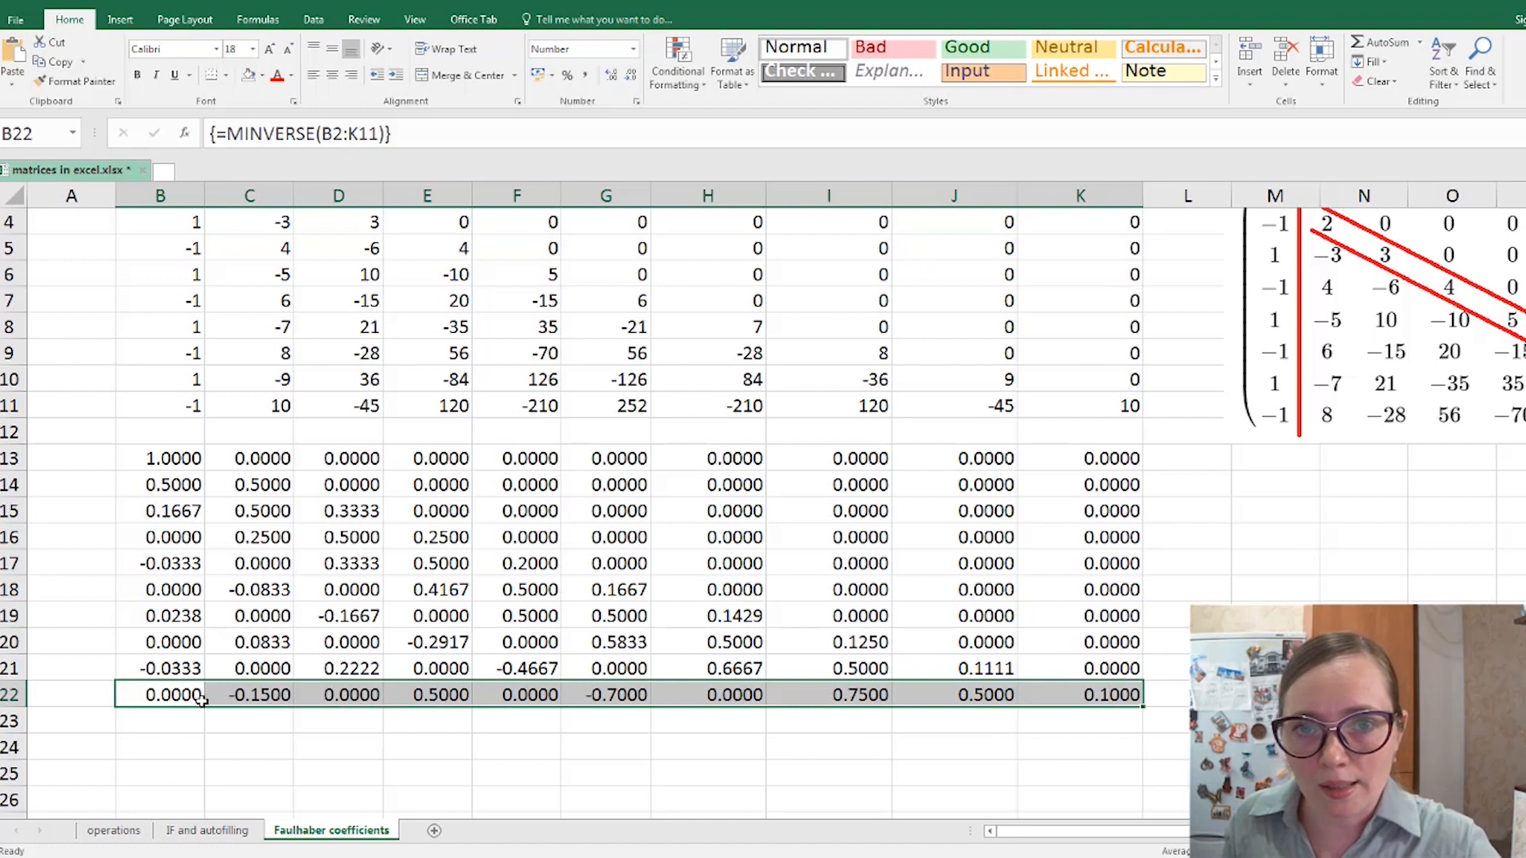
left_click(967, 47)
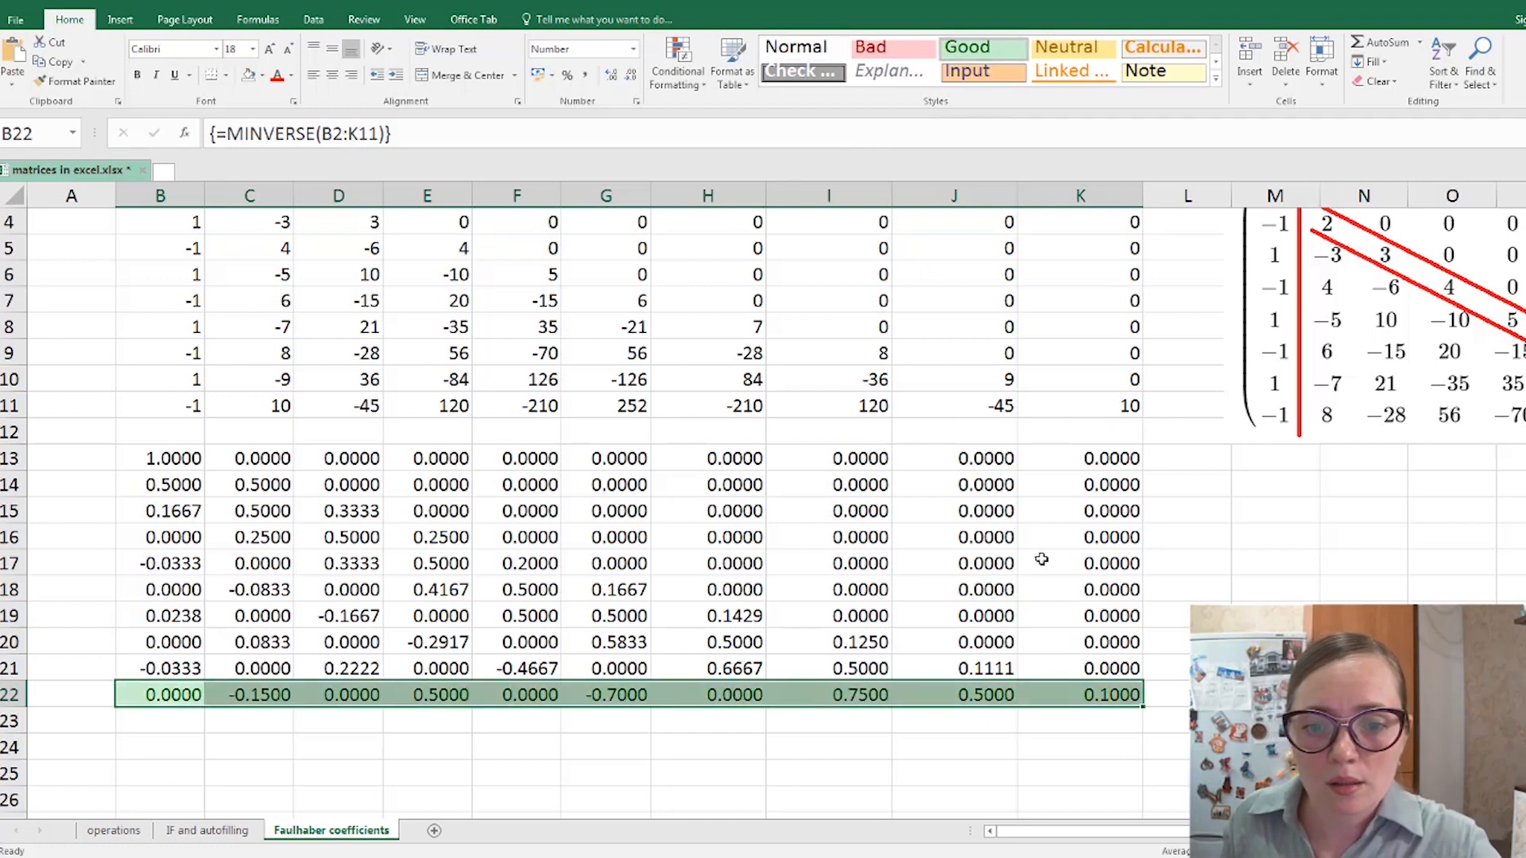
left_click(978, 724)
left_click(792, 775)
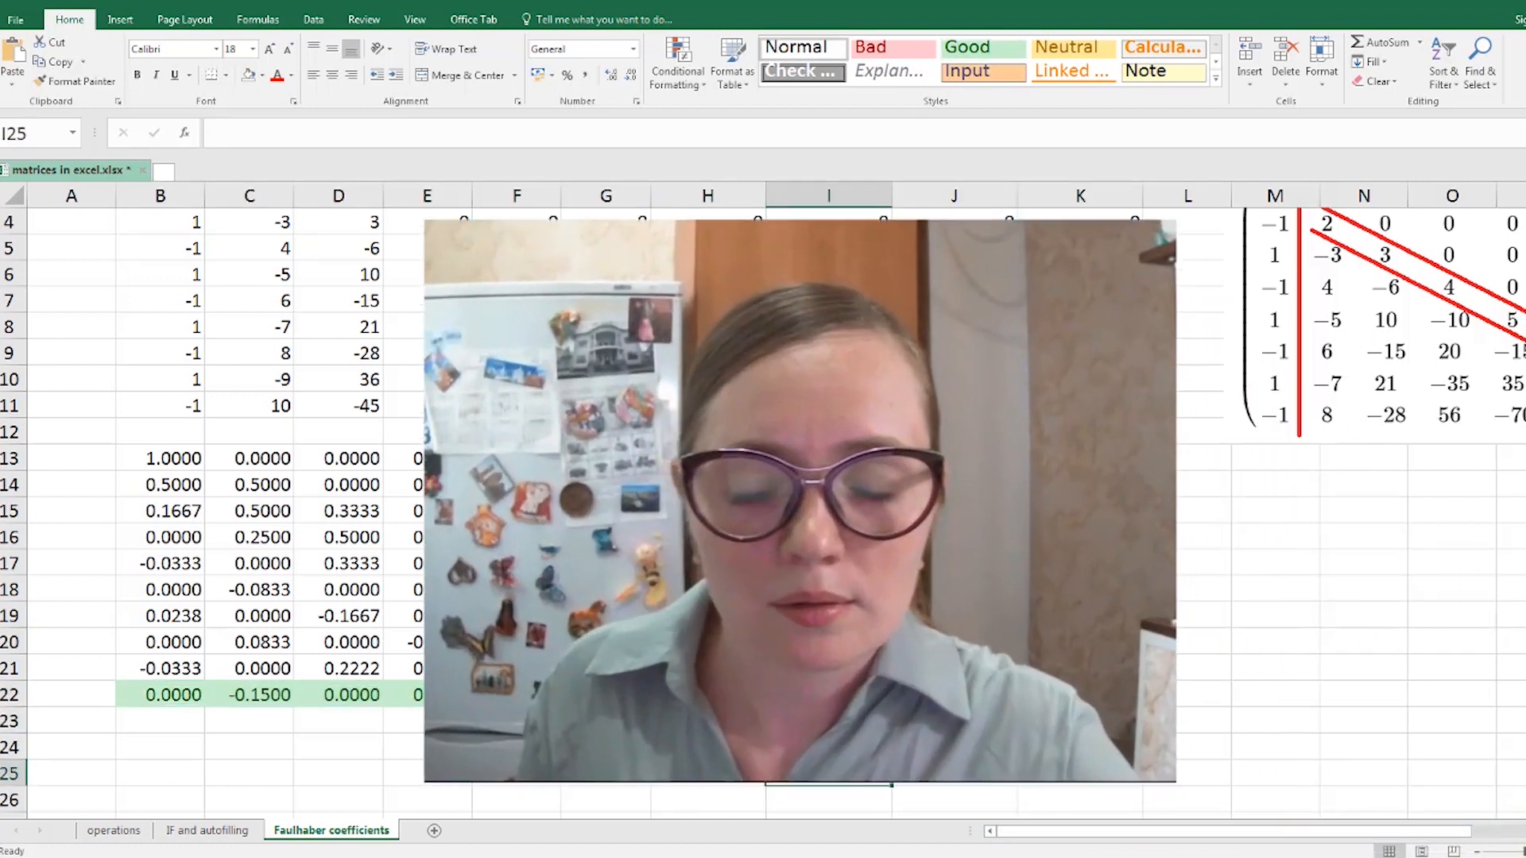